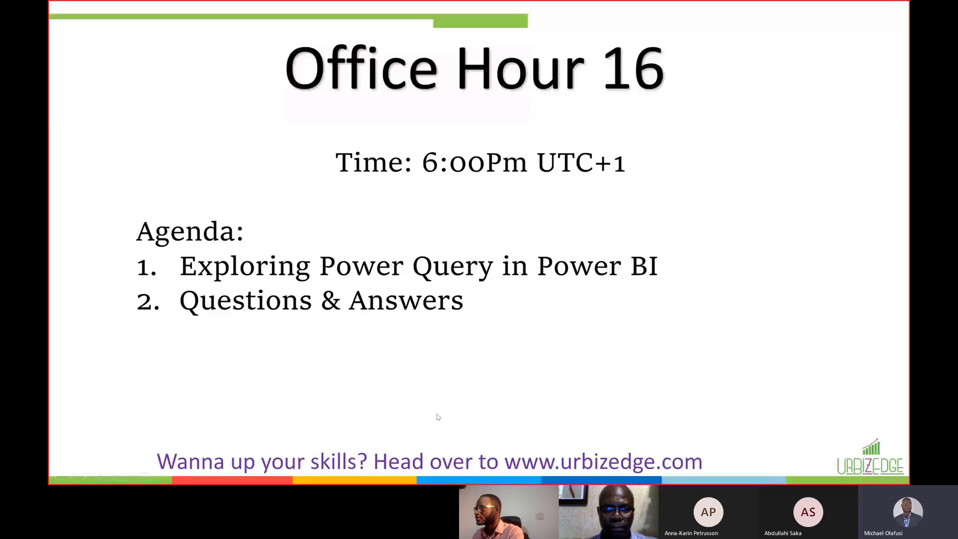
Exit the slide show and add a Main Title+ SubTitle Only slide after the "Any Questions?" slide.
scroll(659, 264, "down", 5)
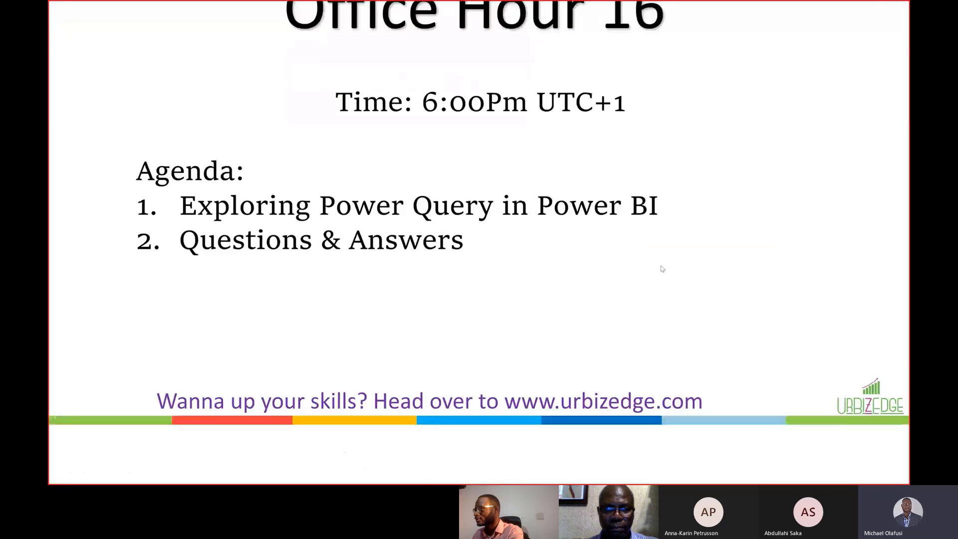
key("Escape")
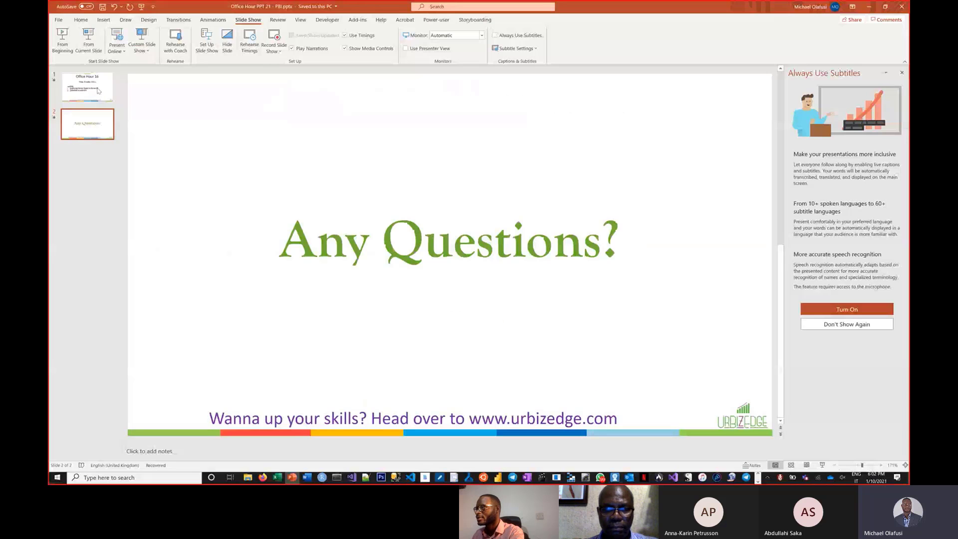
left_click(99, 90)
left_click(593, 272)
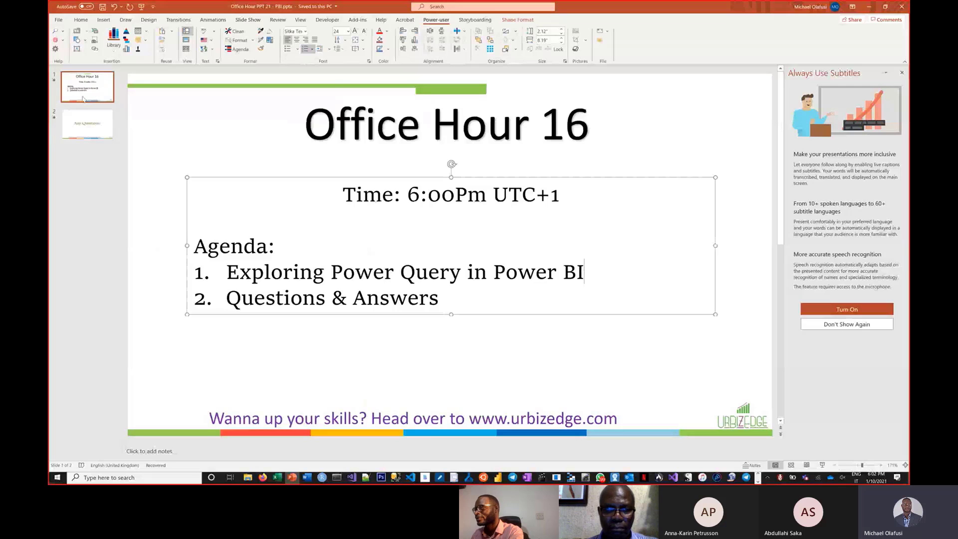
left_click(87, 122)
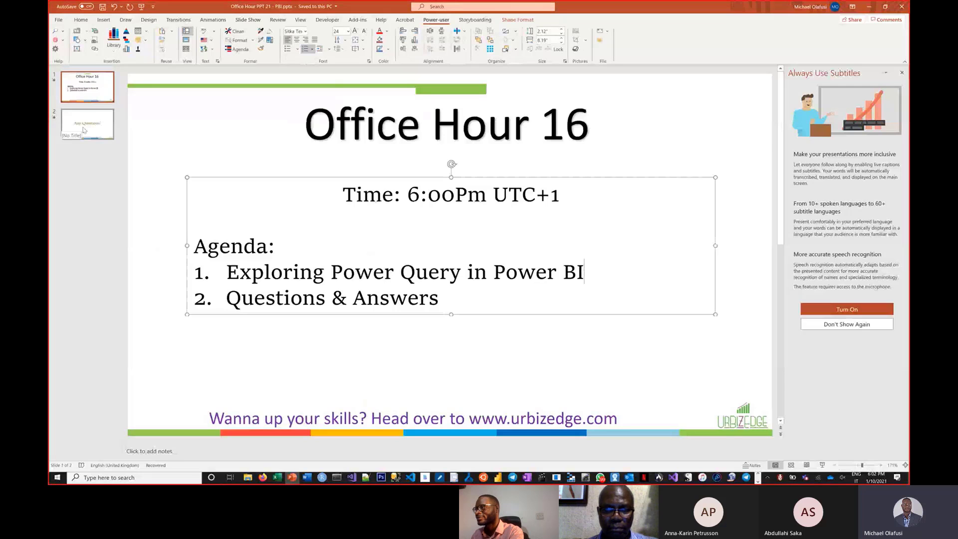
left_click(81, 20)
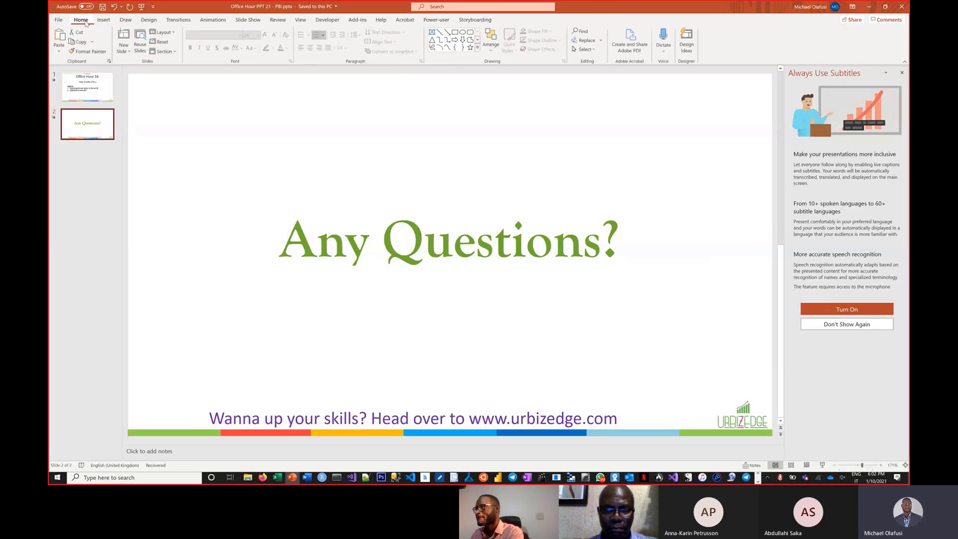
left_click(125, 51)
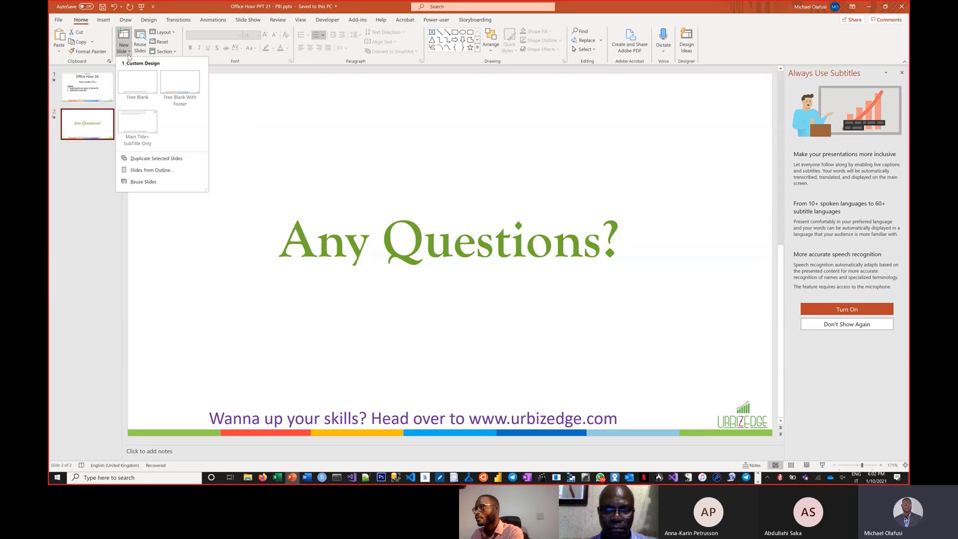
left_click(187, 85)
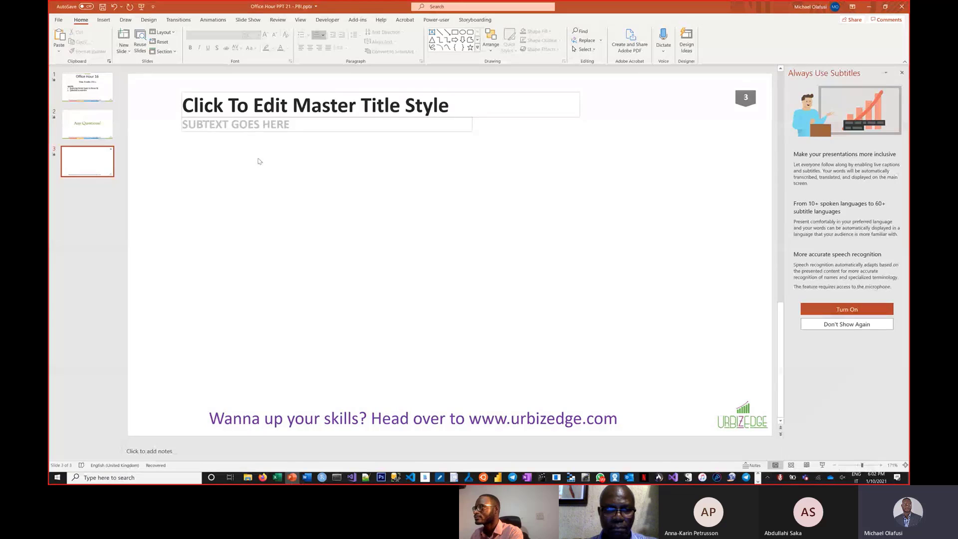
Enter "The Different Tasks in Power Query" as the title of the new slide.
left_click(272, 112)
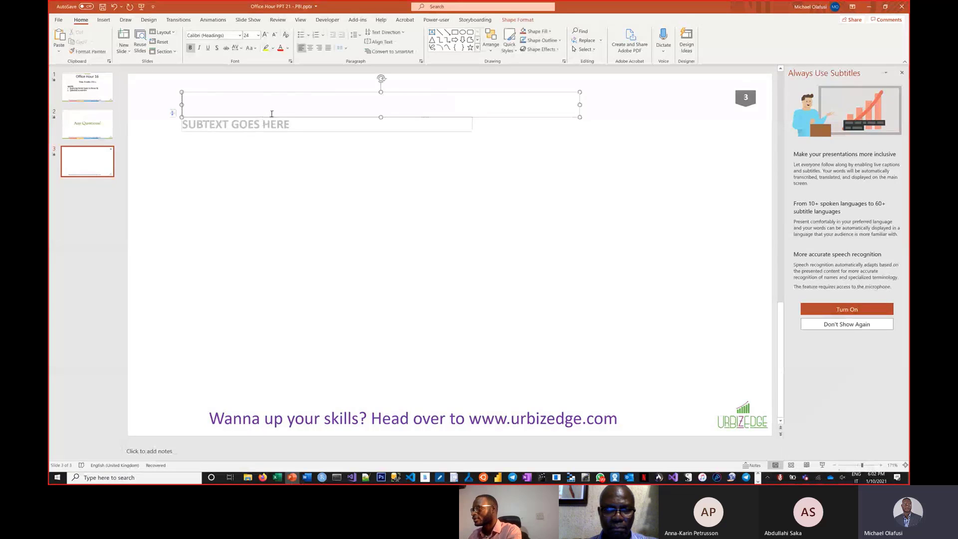
type("The")
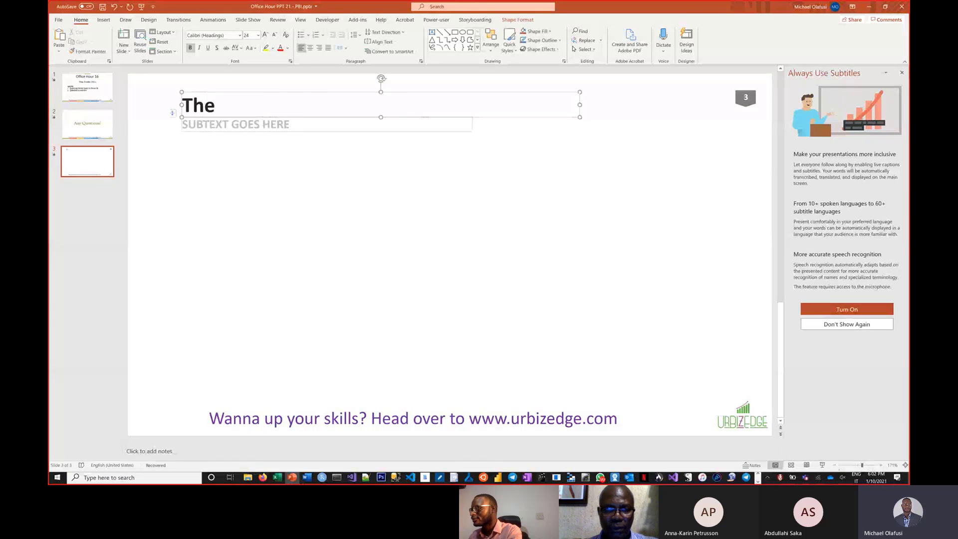
type(" Differen")
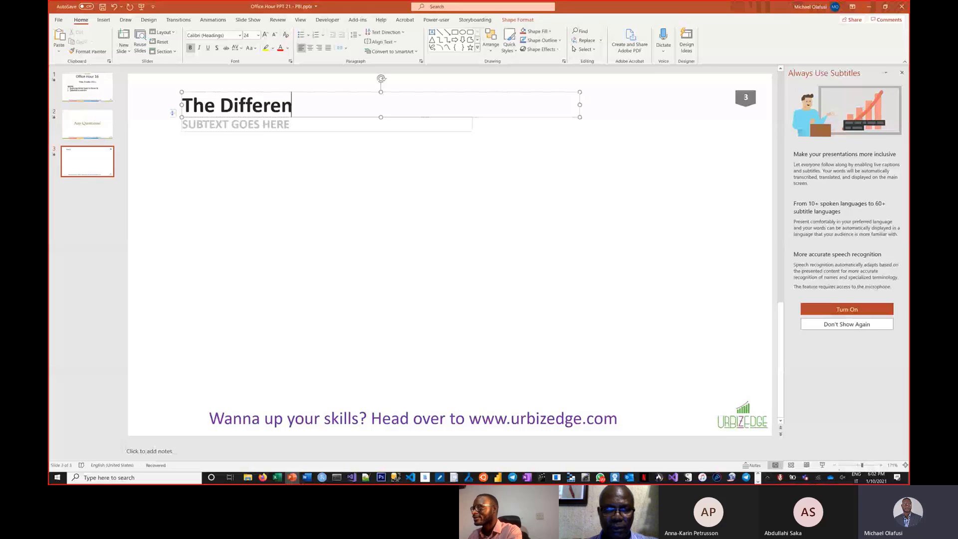
type("t Tasks")
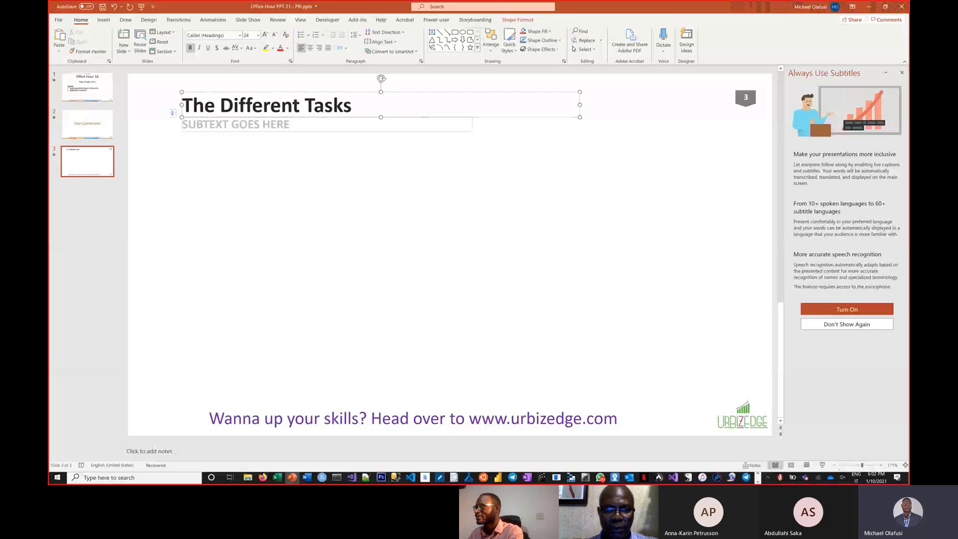
type(" in Po")
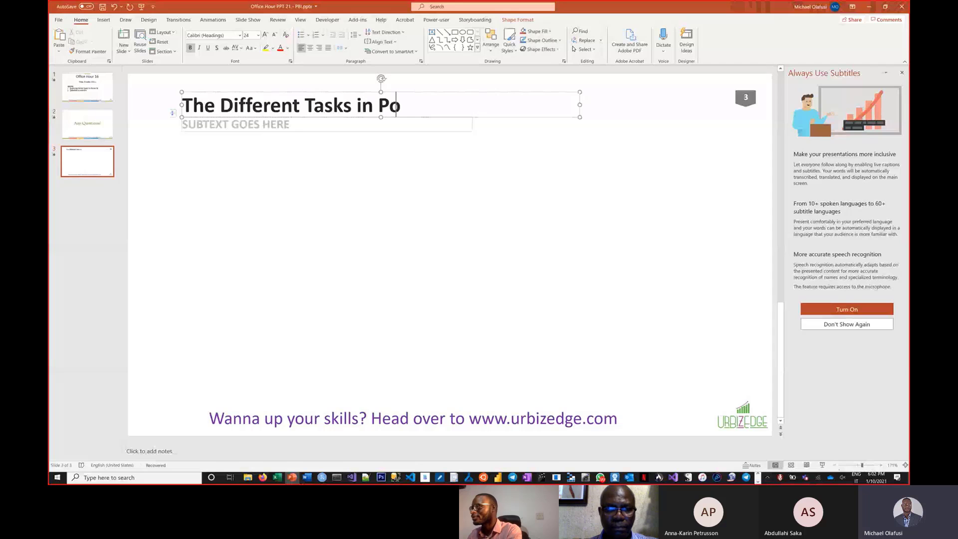
type("wer Query")
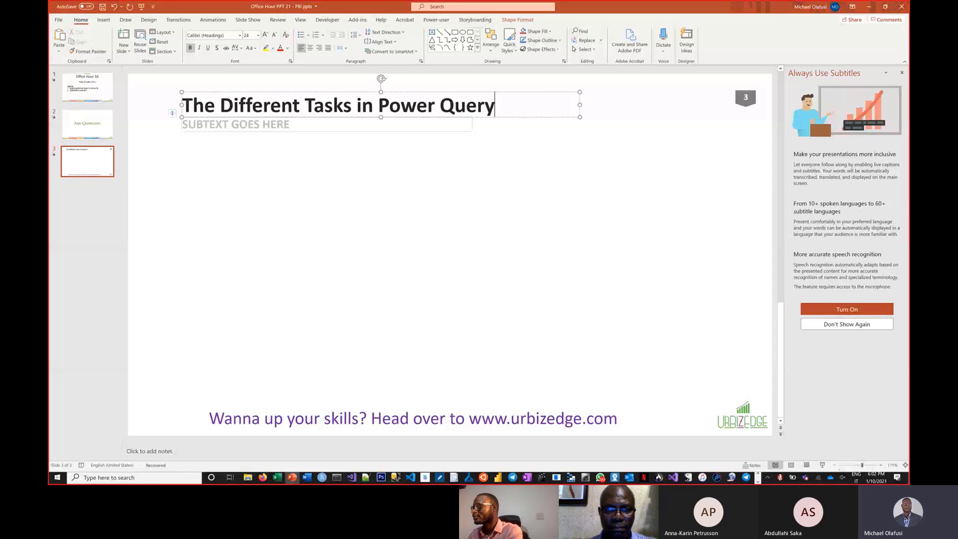
left_click(278, 167)
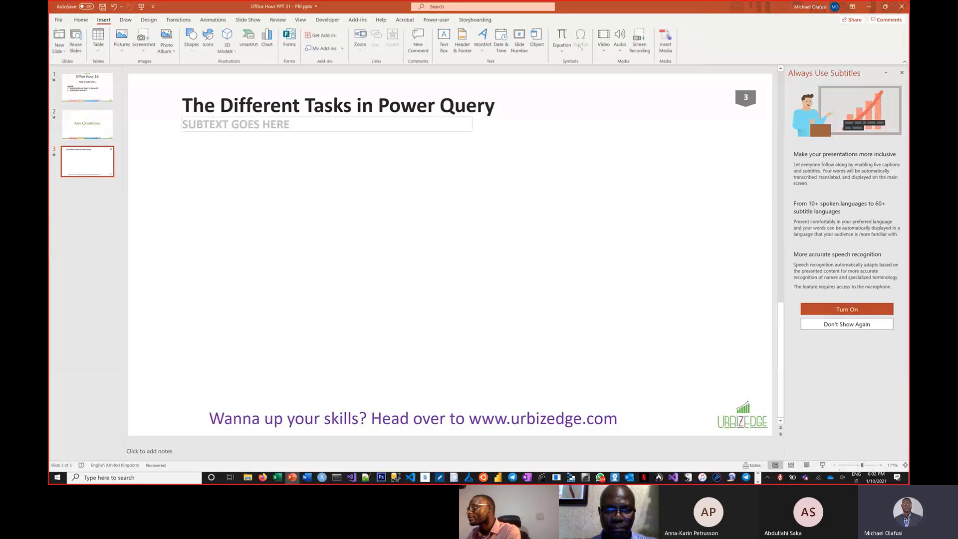
Insert a text box about 8 inches wide and 4 inches high below the title and format it as a numbered list.
left_click(438, 44)
left_click_drag(188, 146, 706, 401)
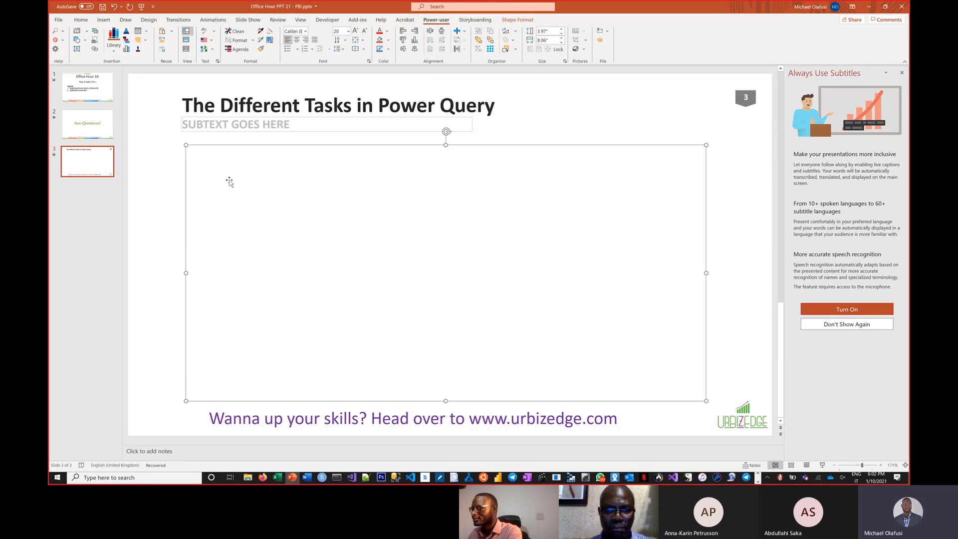
type("-")
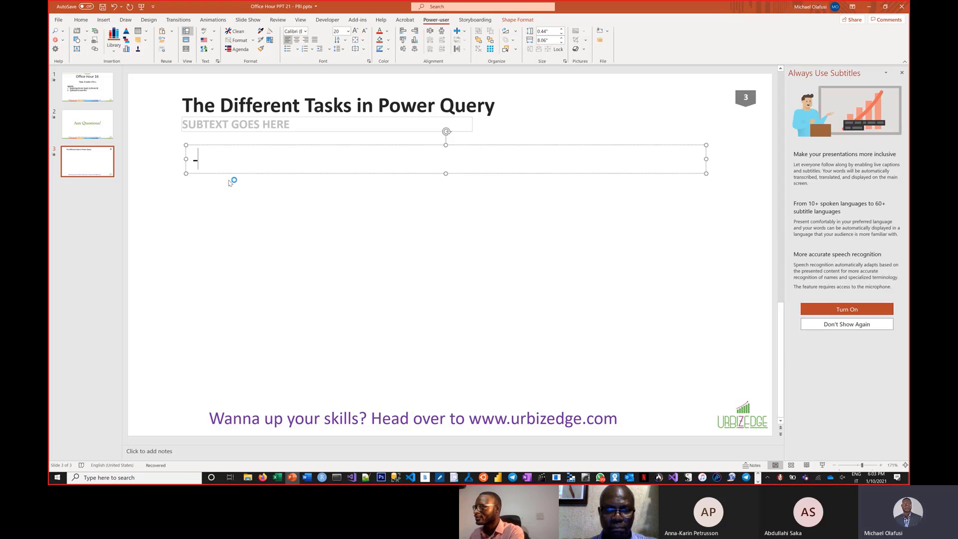
key("BackSpace")
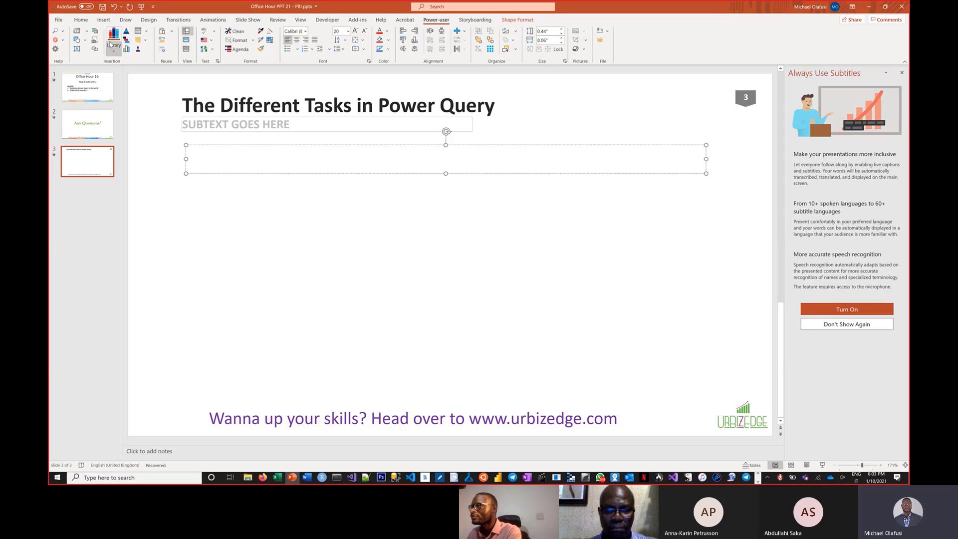
left_click(81, 20)
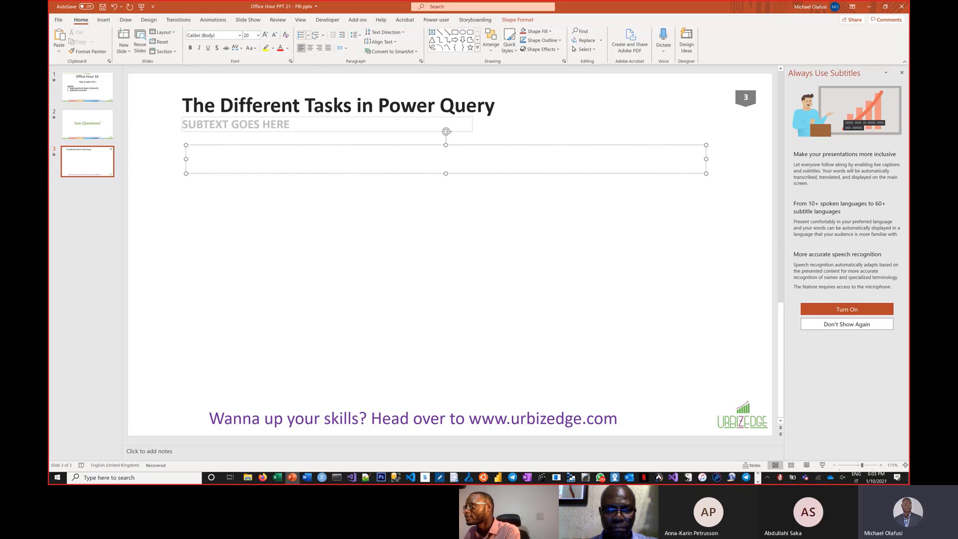
left_click(315, 35)
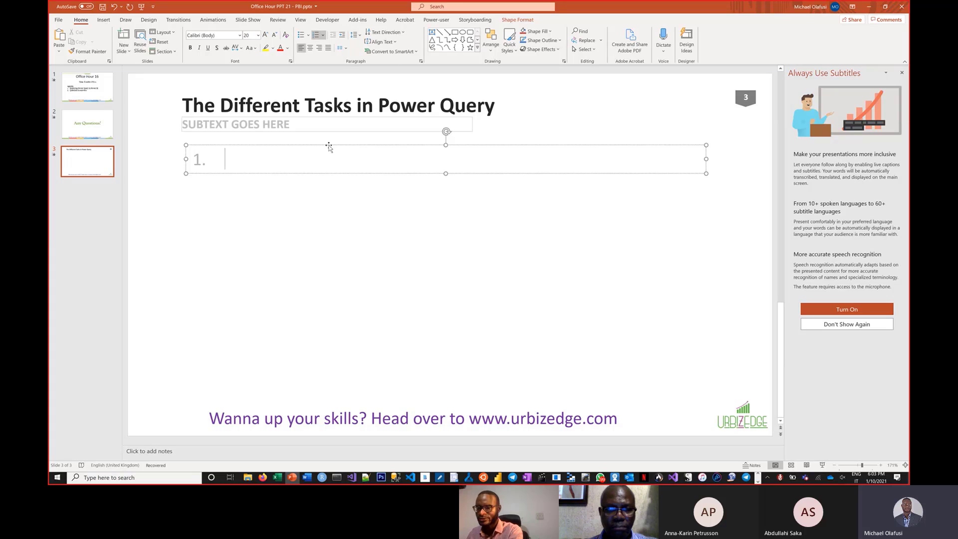
Enter "Consolidating files in a folder" as the first list item and start a second item.
type("Cons")
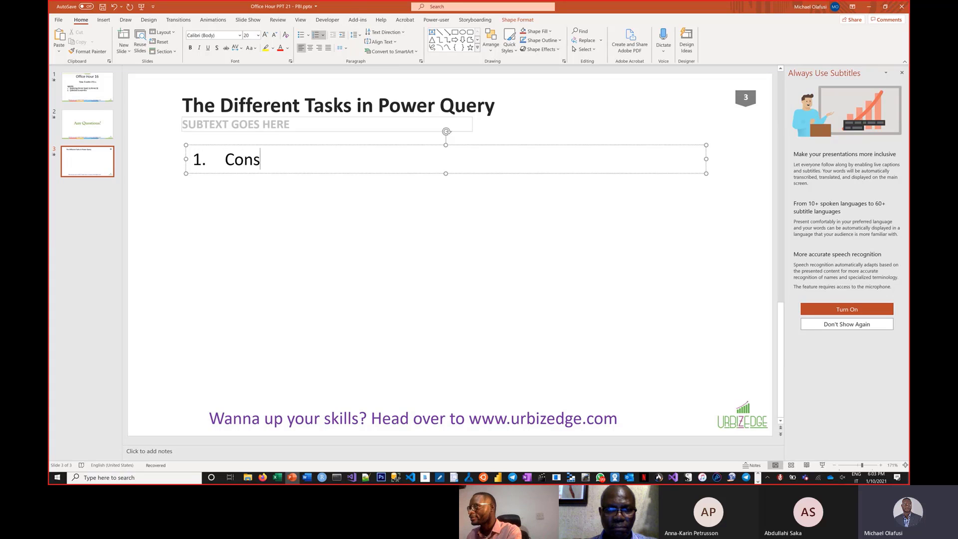
type("olidati")
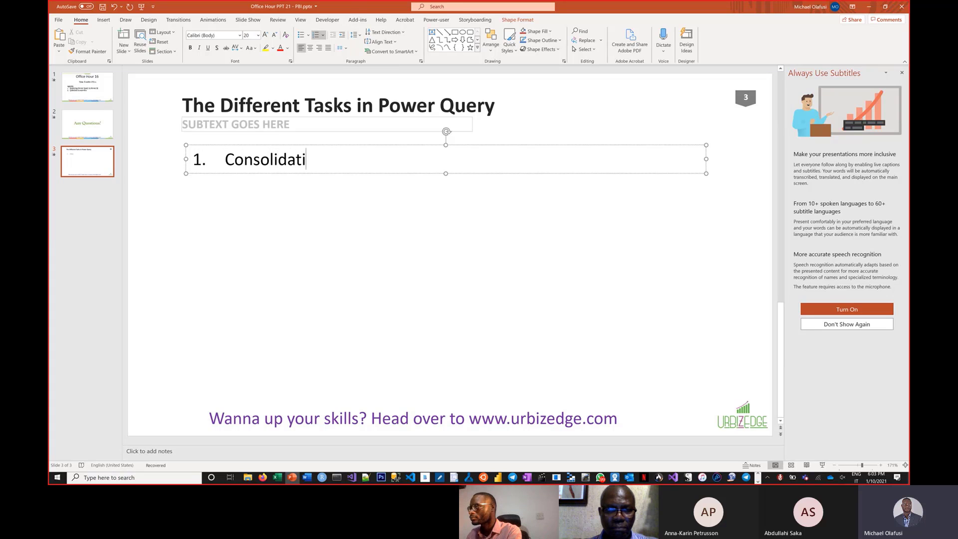
type("ng f")
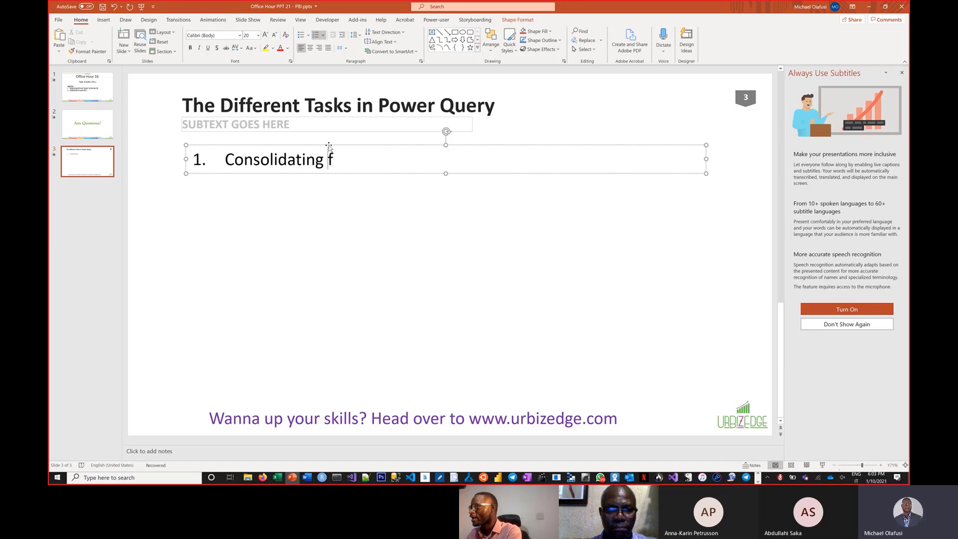
type("iles in a ")
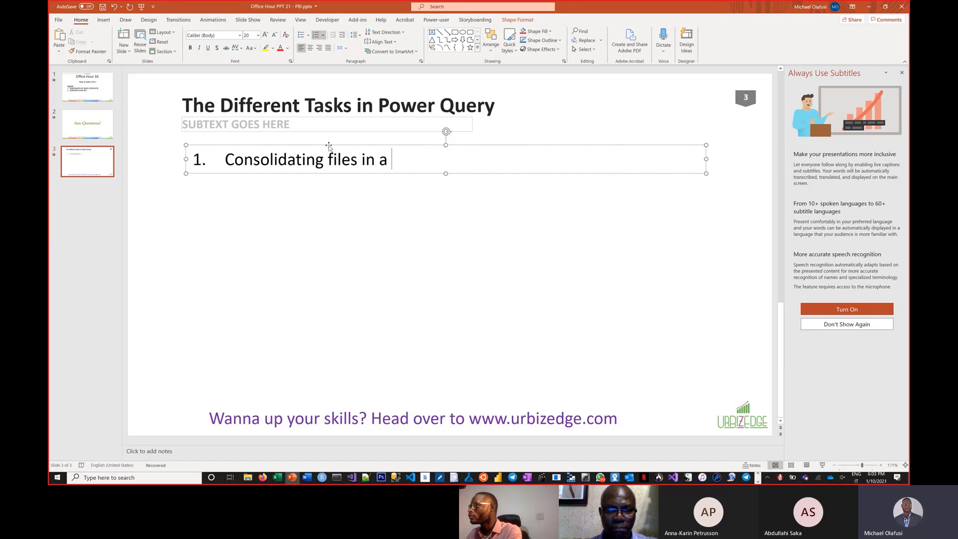
type("fole")
key("BackSpace")
type("der")
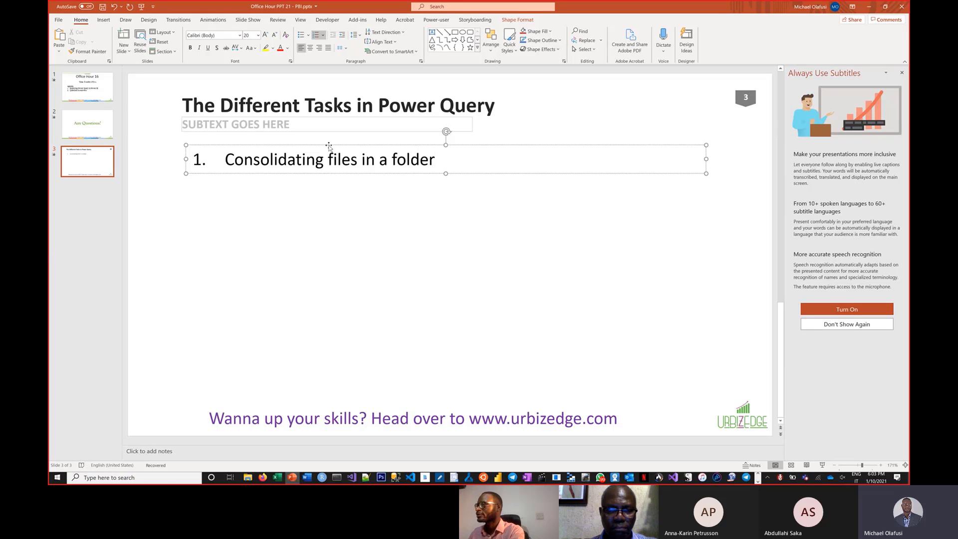
key("Return")
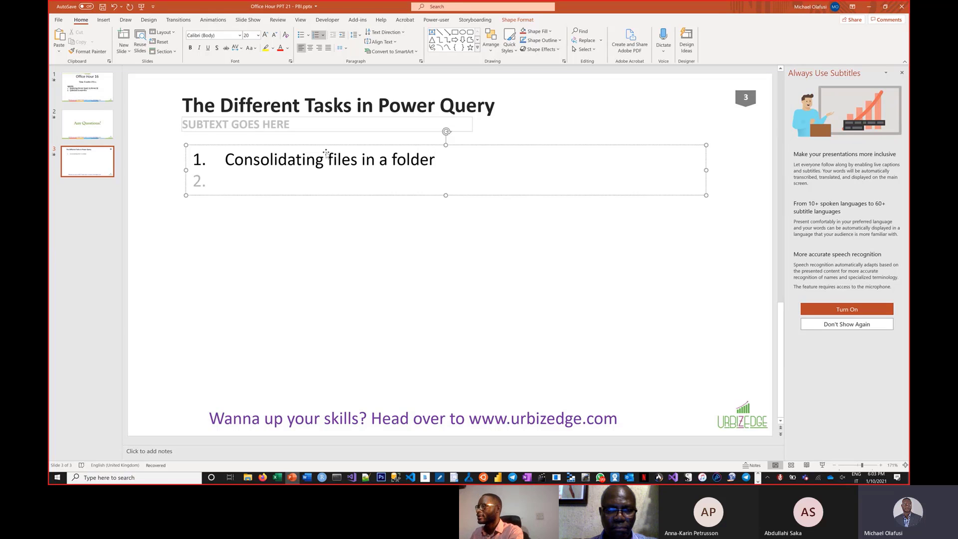
Delete the empty subtitle placeholder beneath the title of the third slide.
left_click(306, 131)
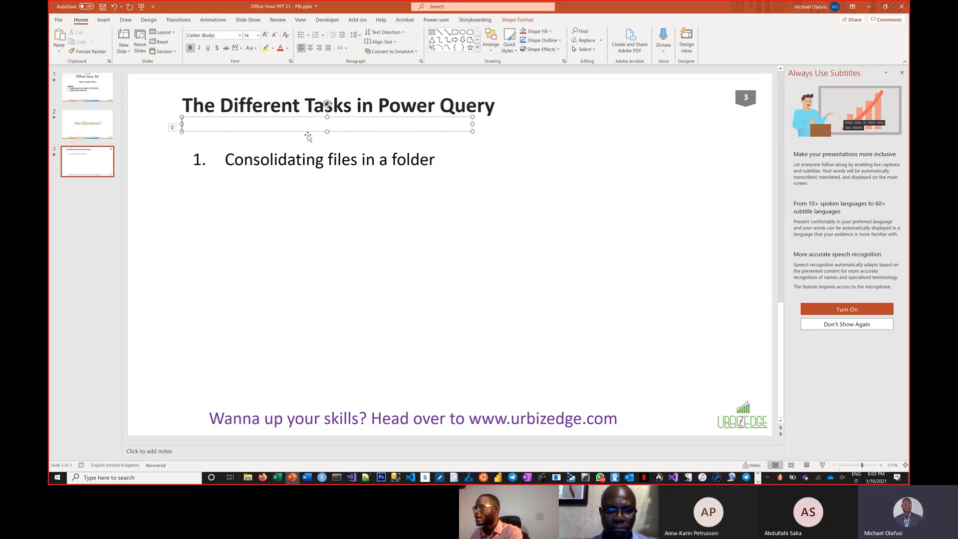
left_click(311, 132)
key("Delete")
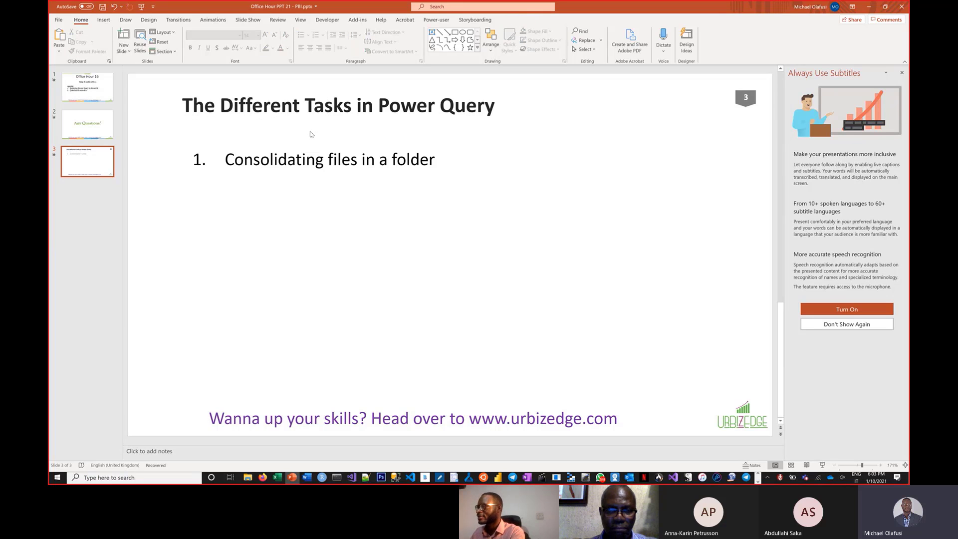
Set the Windows display scaling for text and apps to 250% (Recommended), then return to the blank Power BI Desktop report.
key("alt+Tab")
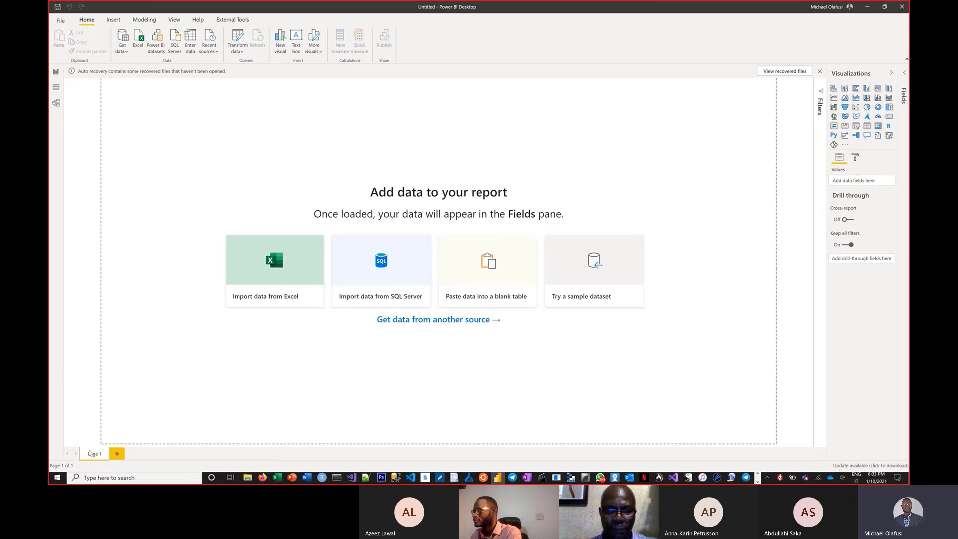
left_click(129, 478)
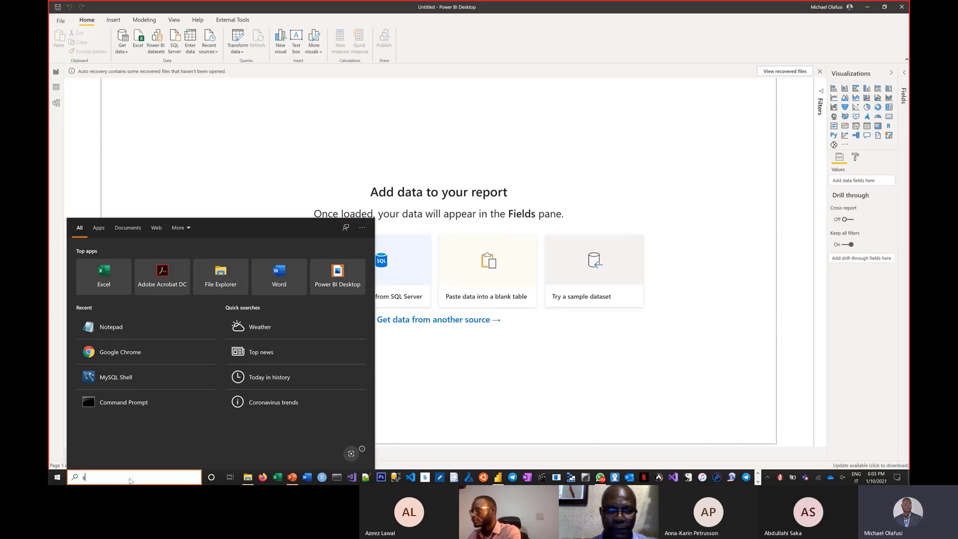
type("screen")
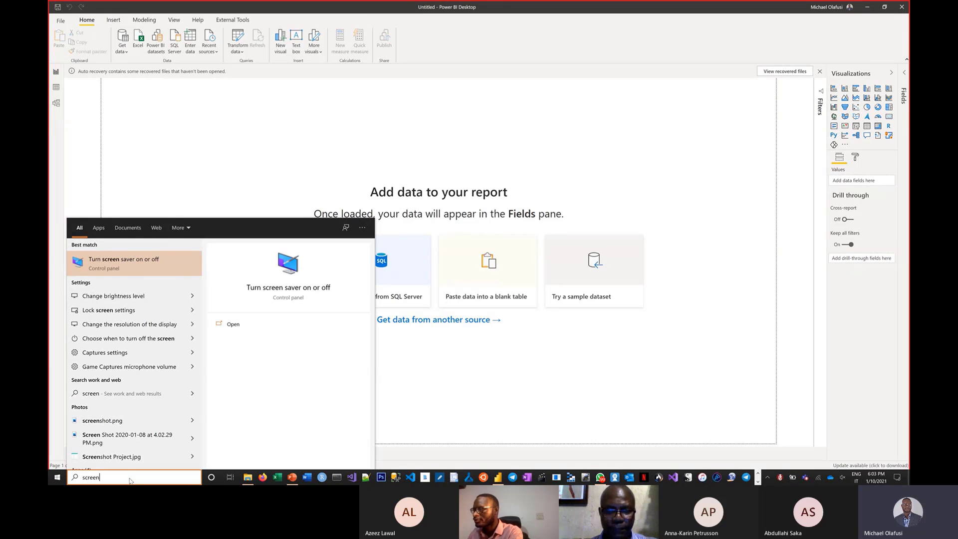
left_click(110, 325)
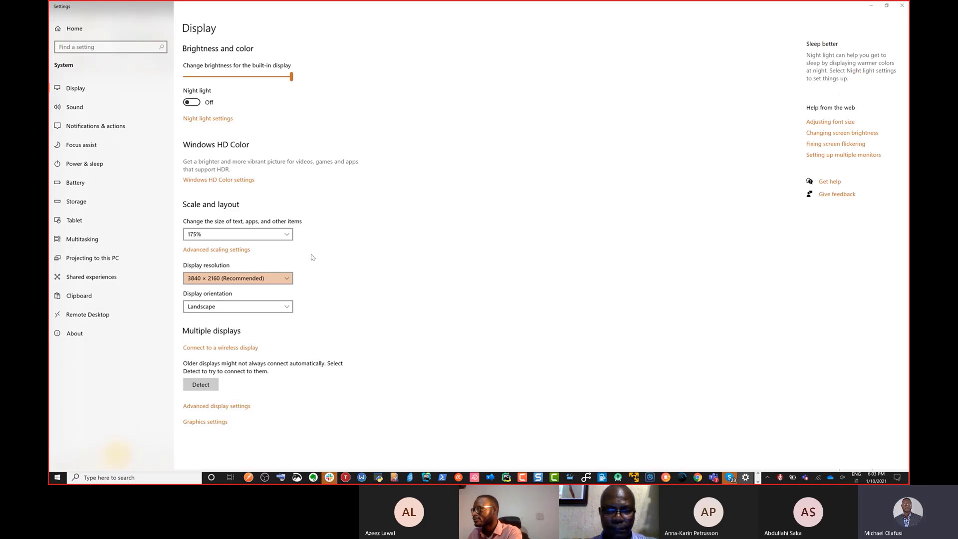
left_click(289, 236)
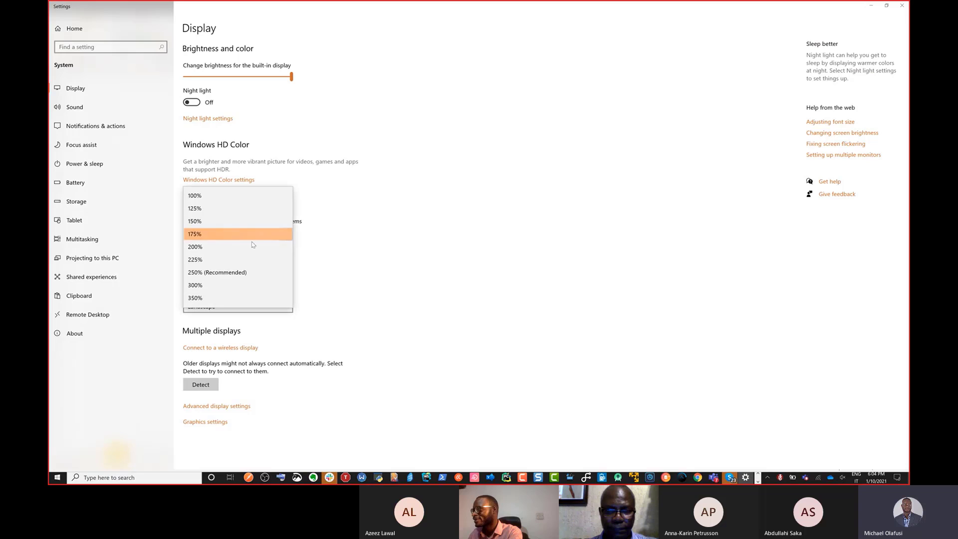
left_click(209, 272)
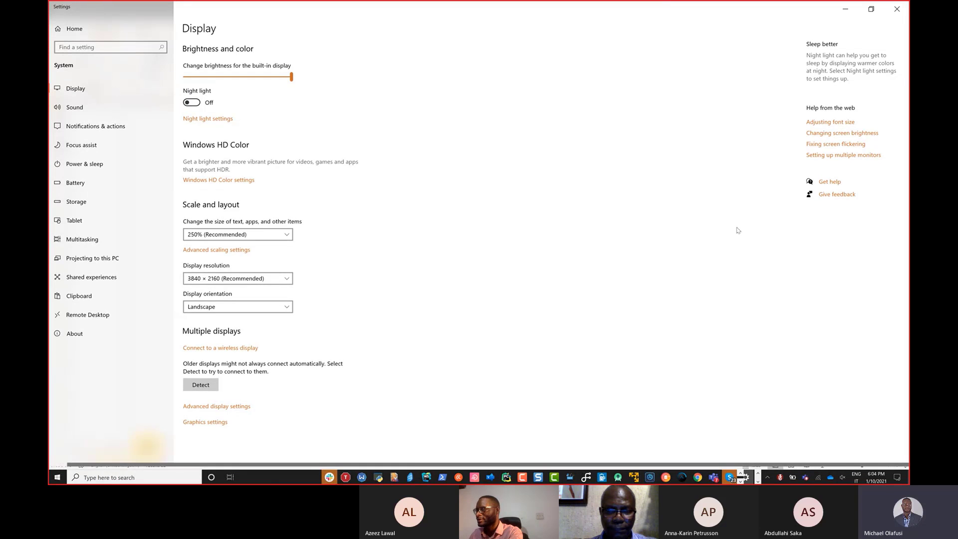
key("alt+Tab")
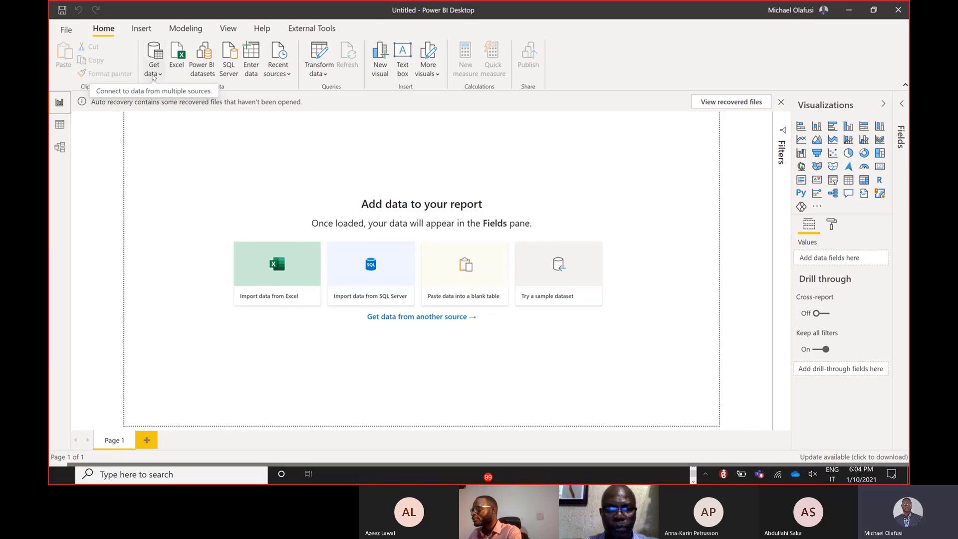
key("alt+Tab")
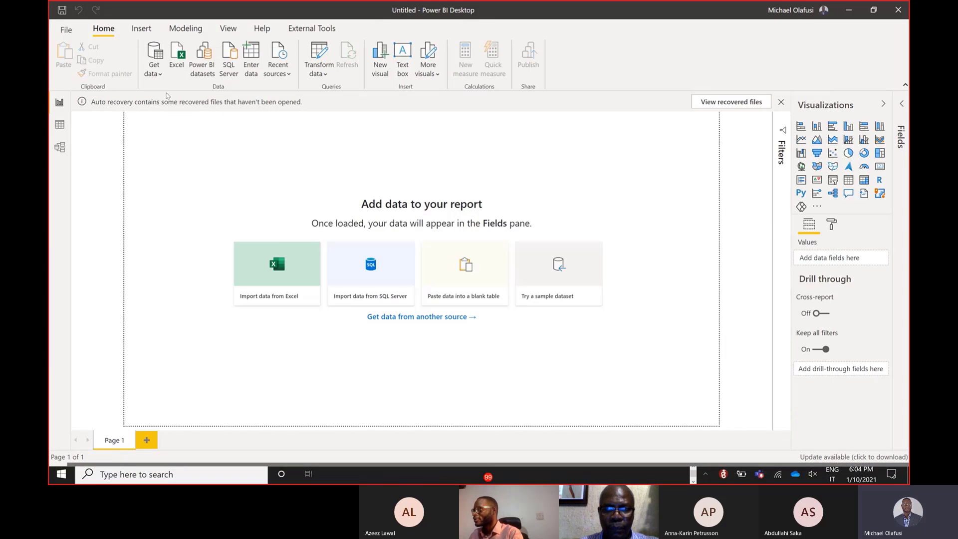
Review the Power Query task list on the PowerPoint slide, then return to the blank Power BI Desktop report.
key("alt+Tab")
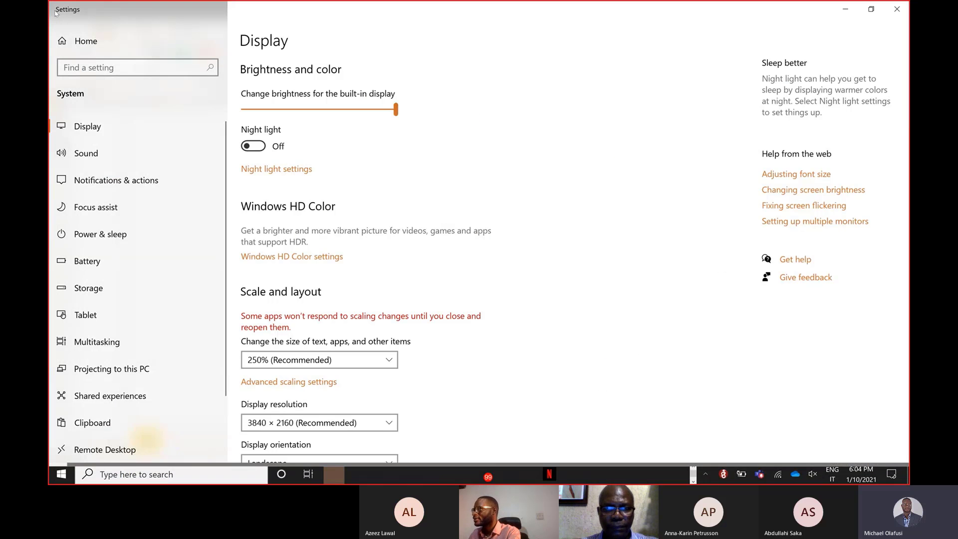
key("alt+Tab")
key("Tab")
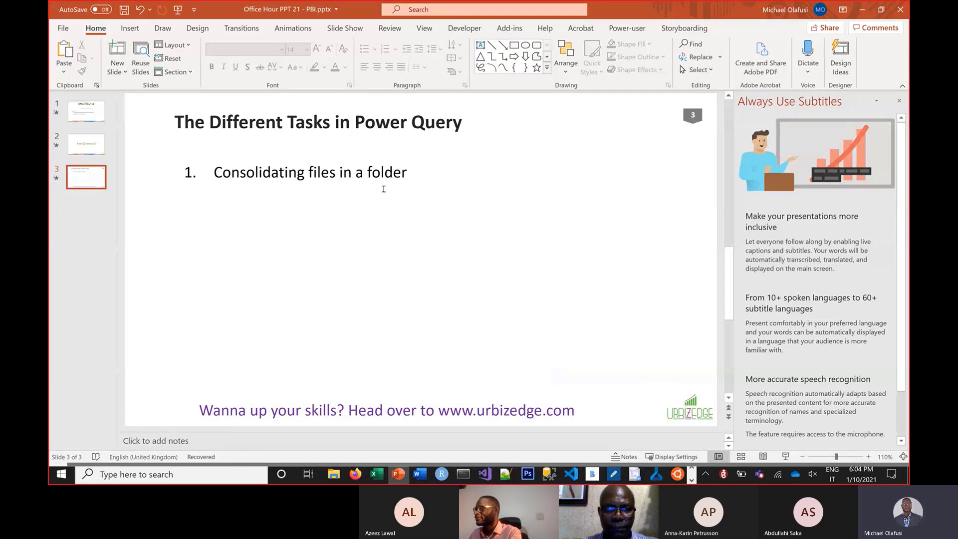
key("alt+Tab")
key("Tab")
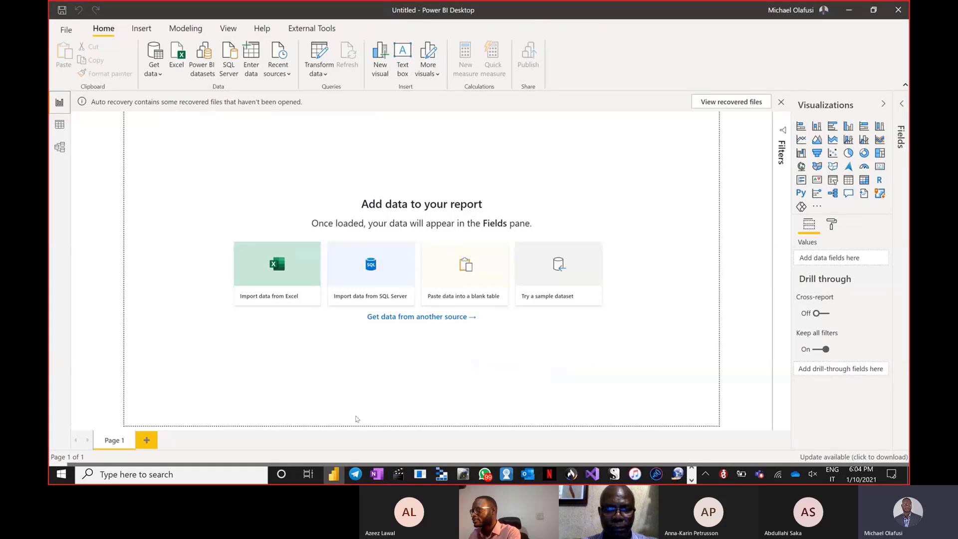
Switch to File Explorer and show the contents of the Documents folder.
key("alt+Tab")
key("Tab")
key("Tab")
key("Tab")
key("Tab")
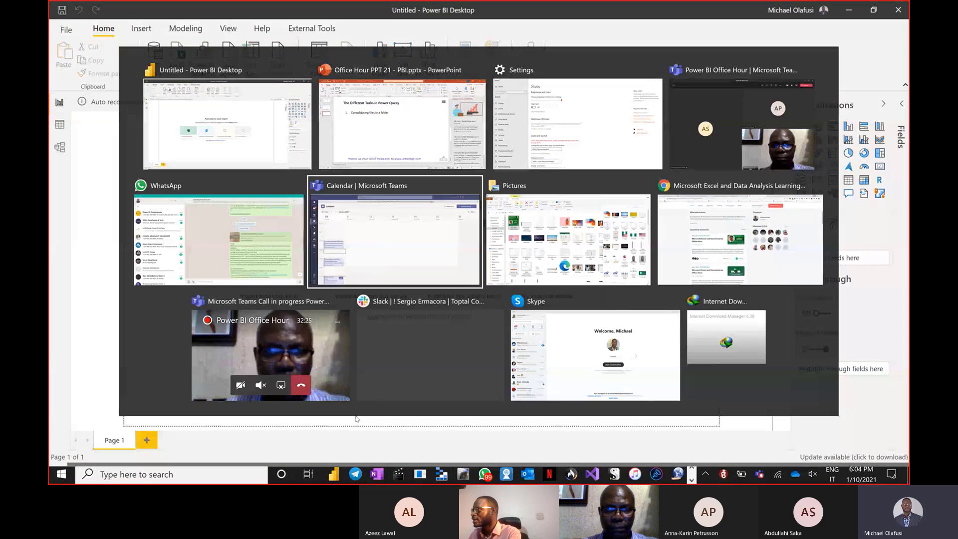
key("Tab")
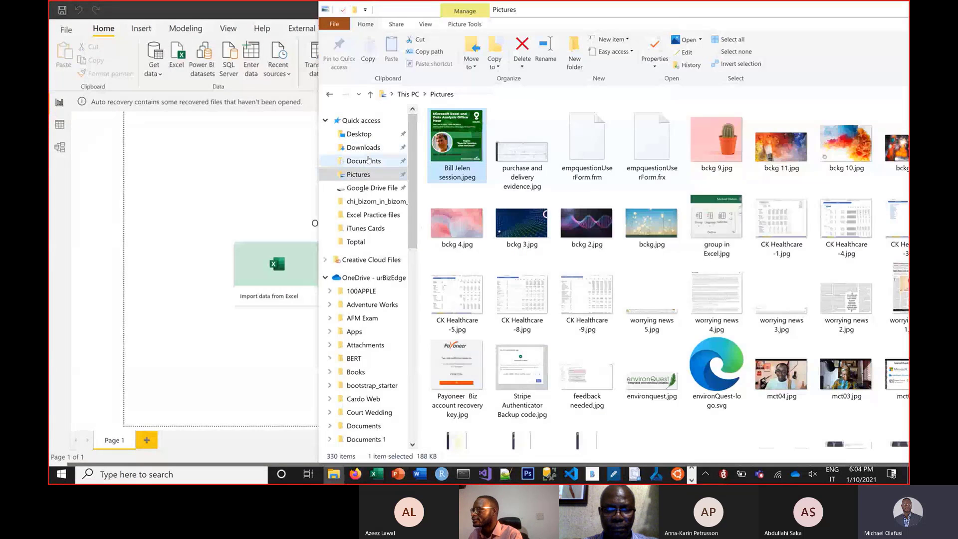
left_click(369, 161)
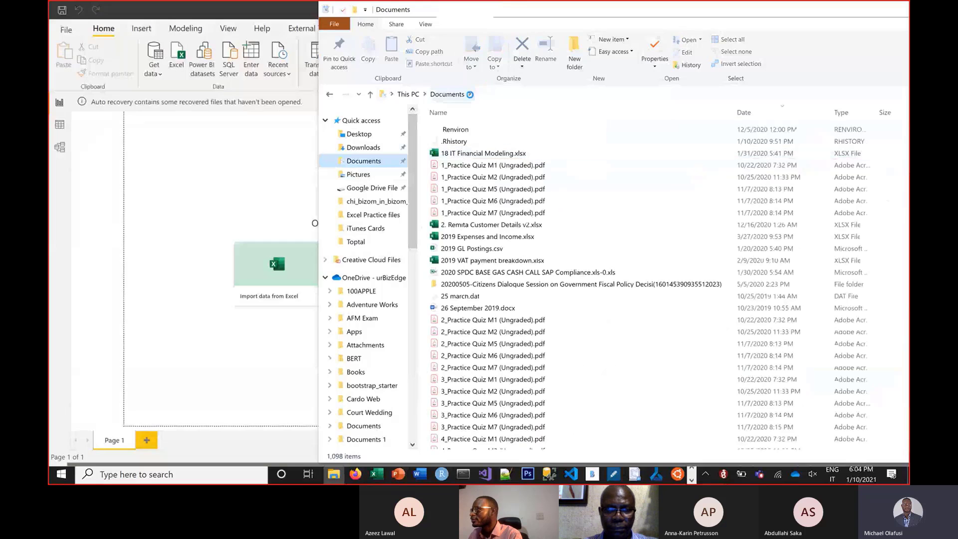
left_click(470, 94)
scroll(525, 290, "down", 10)
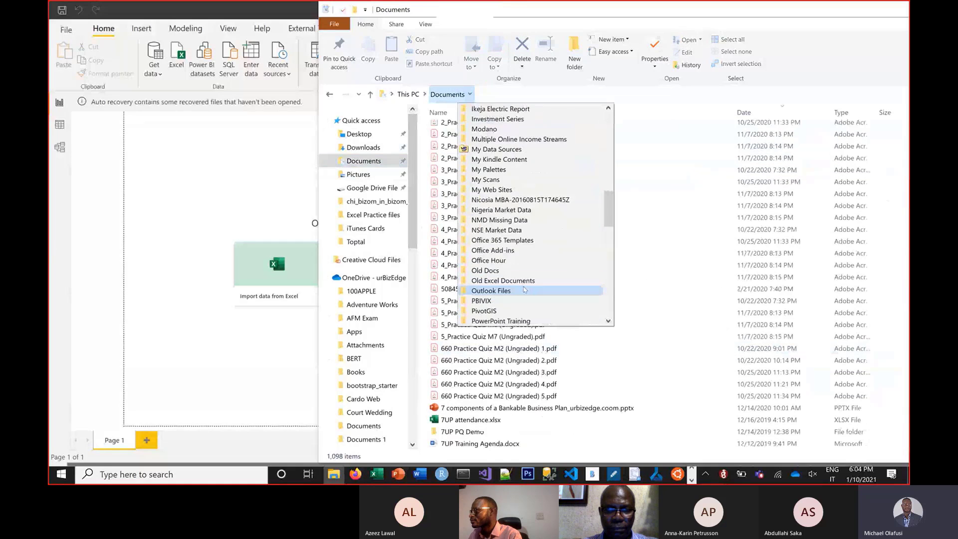
scroll(525, 290, "down", 12)
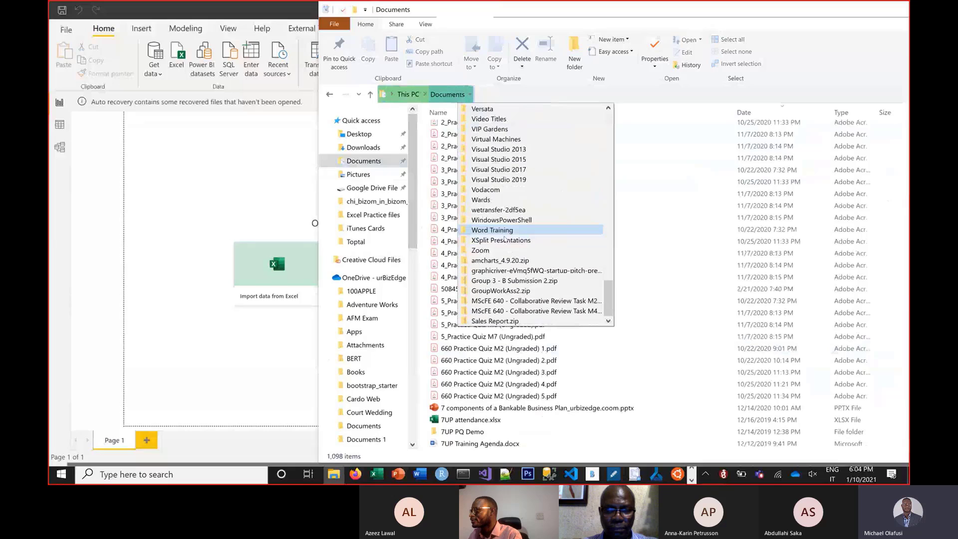
key("super+a")
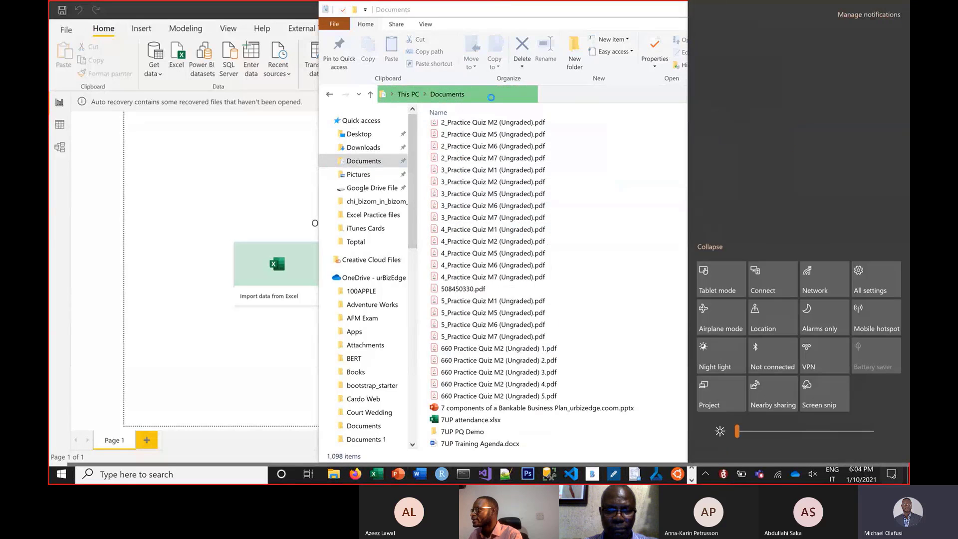
left_click(478, 6)
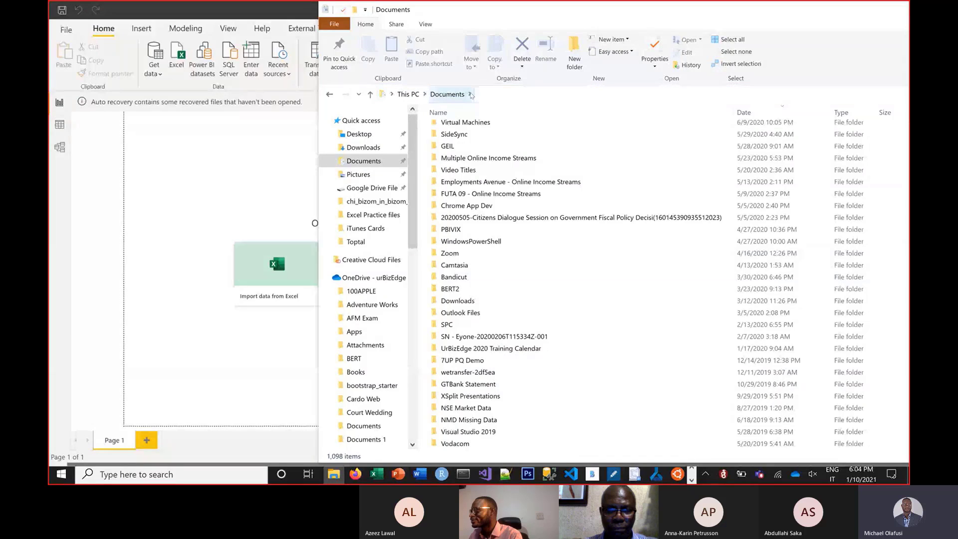
Open the Sales Report subfolder of Documents and select the Abuja.xlsx workbook.
left_click(470, 95)
scroll(529, 278, "down", 20)
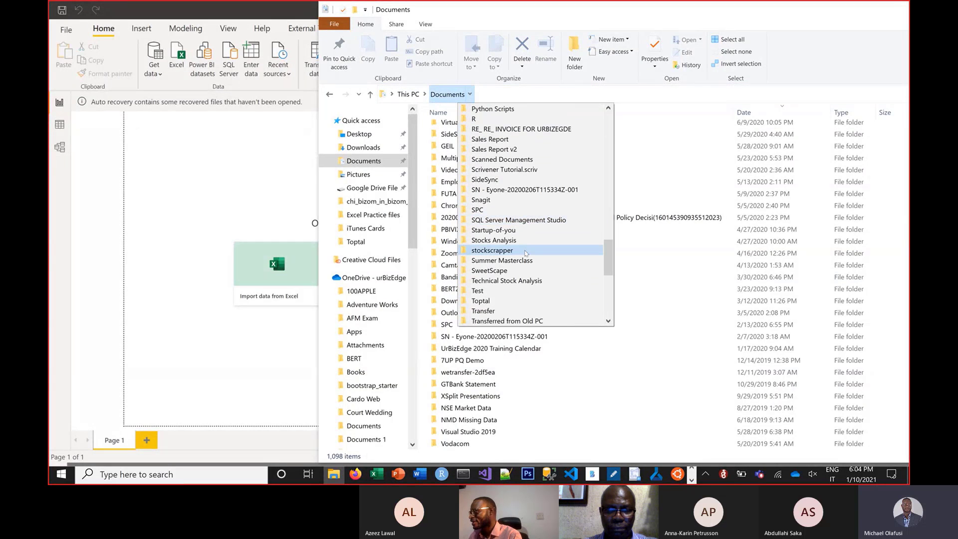
scroll(525, 253, "down", 3)
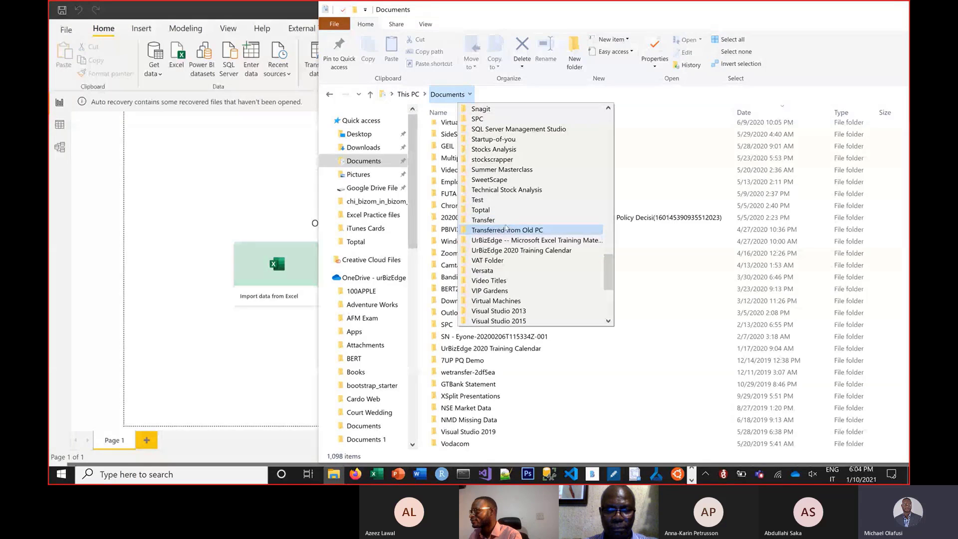
scroll(522, 178, "up", 3)
left_click(505, 143)
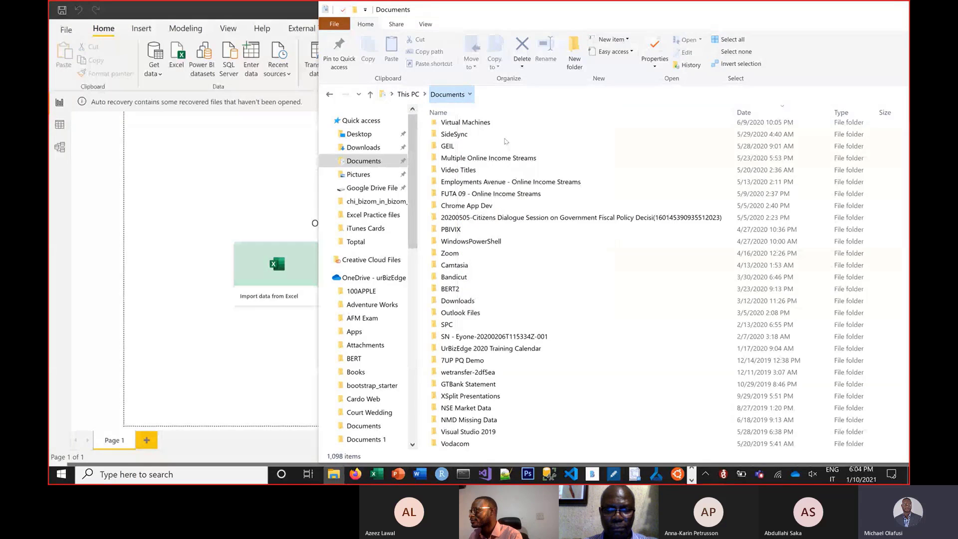
left_click(480, 130)
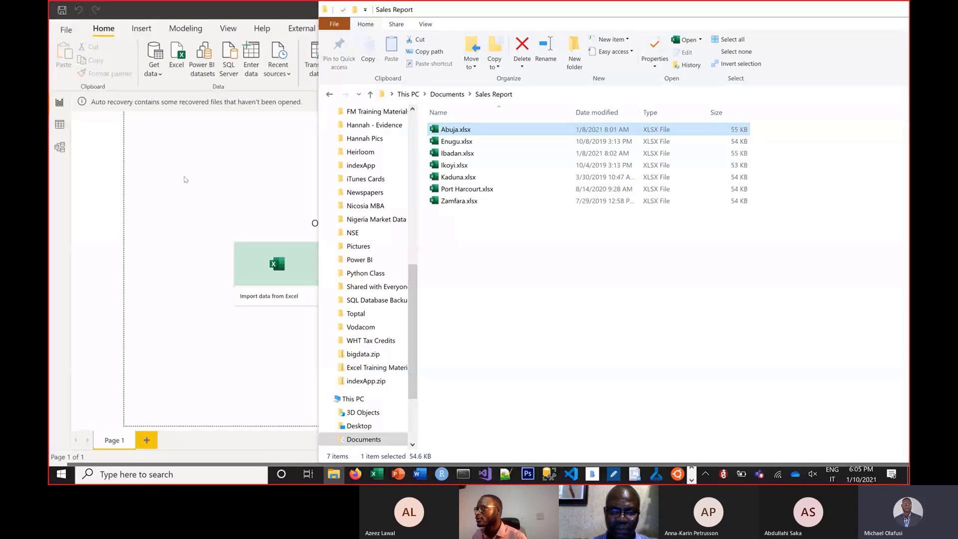
Return to Power BI Desktop and start a new data connection using the Folder connector.
left_click(210, 186)
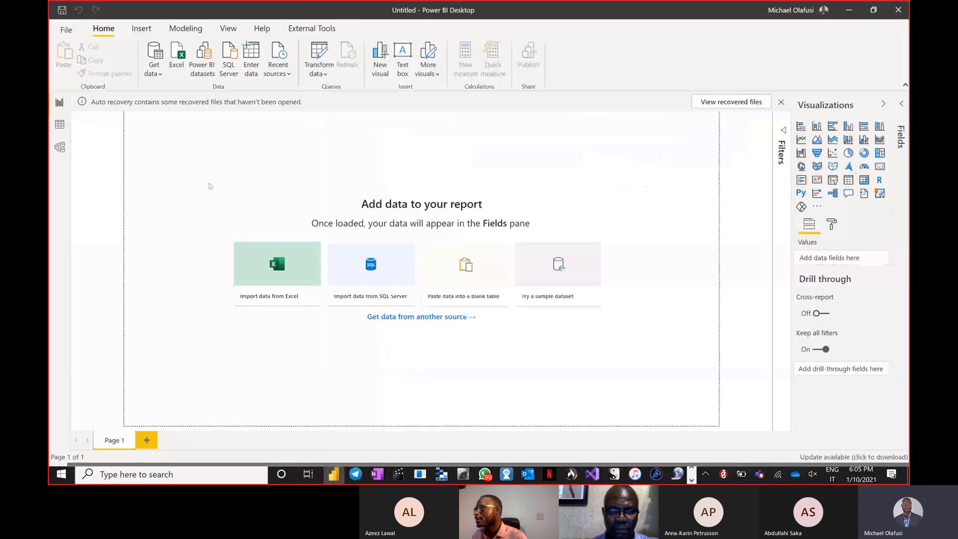
left_click(160, 75)
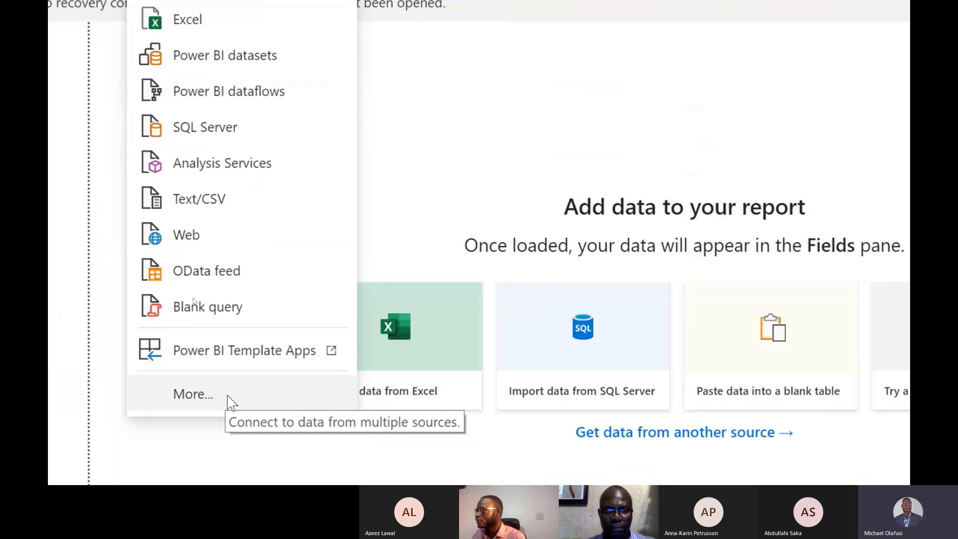
left_click(233, 403)
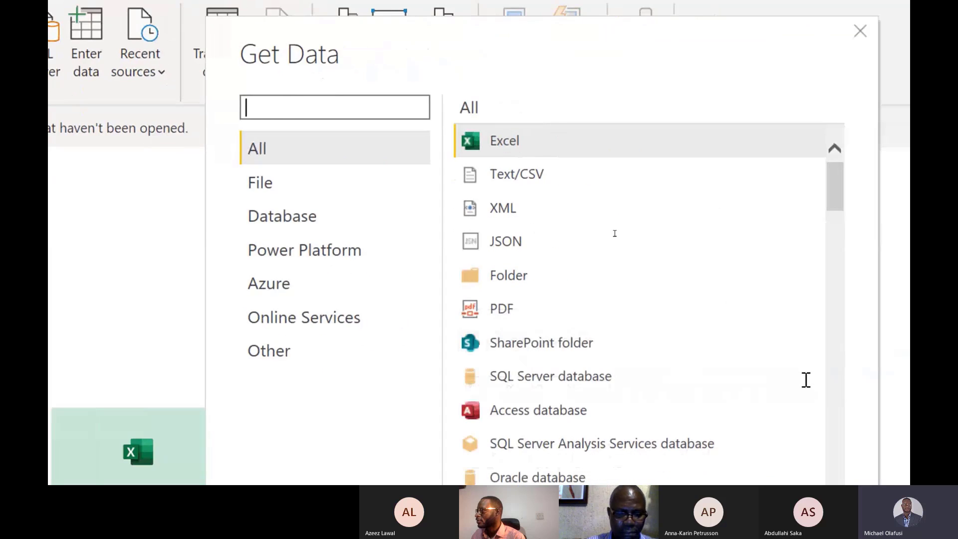
left_click(521, 275)
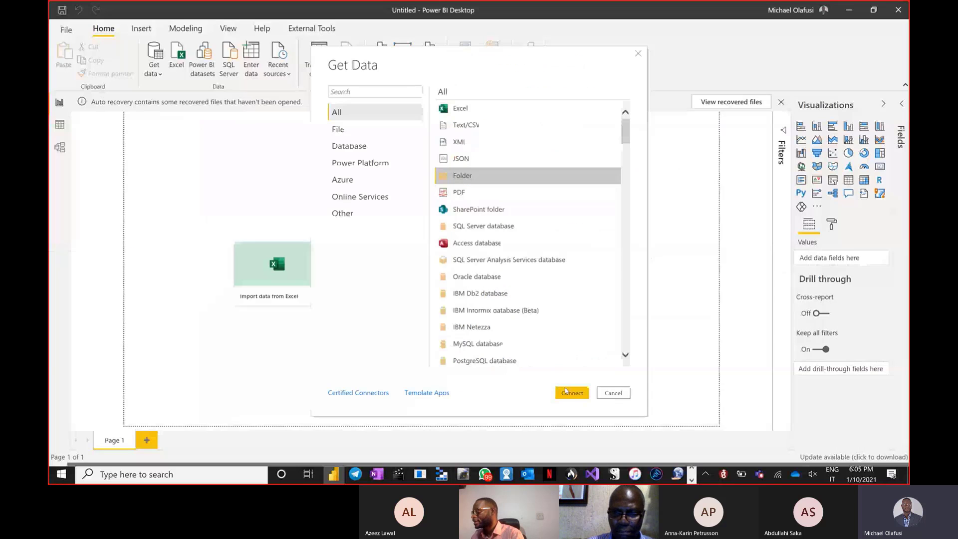
left_click(572, 393)
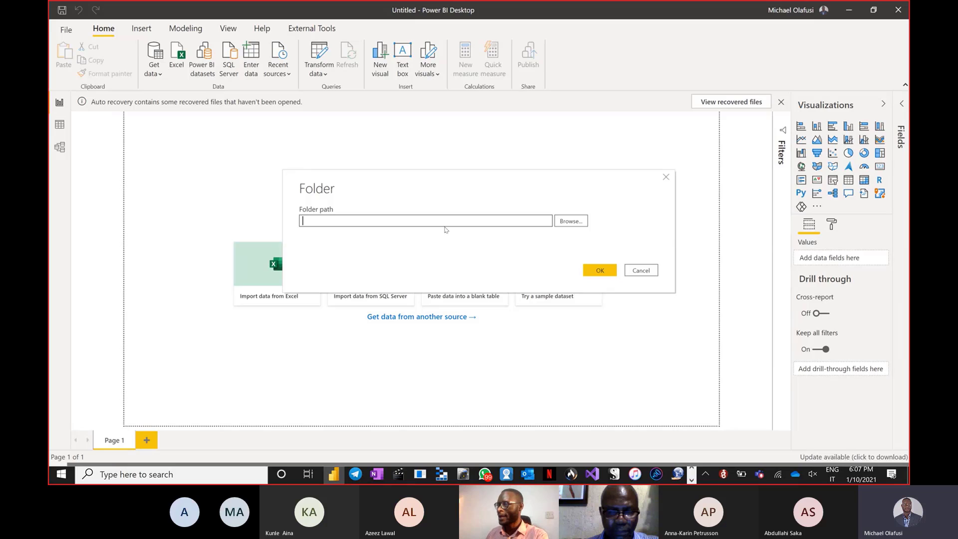
Set the folder path to the Sales Report folder inside the Documents library and load its file list.
left_click(573, 220)
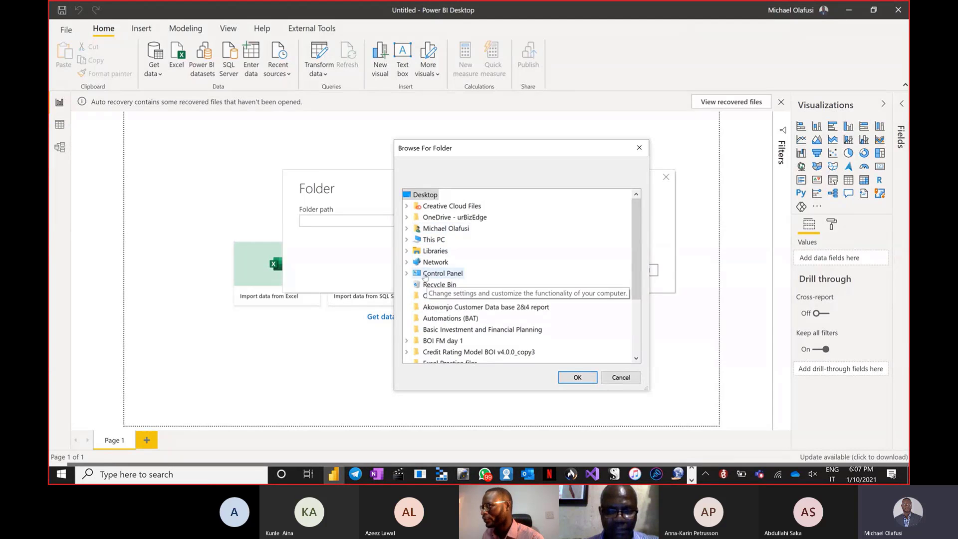
left_click(406, 250)
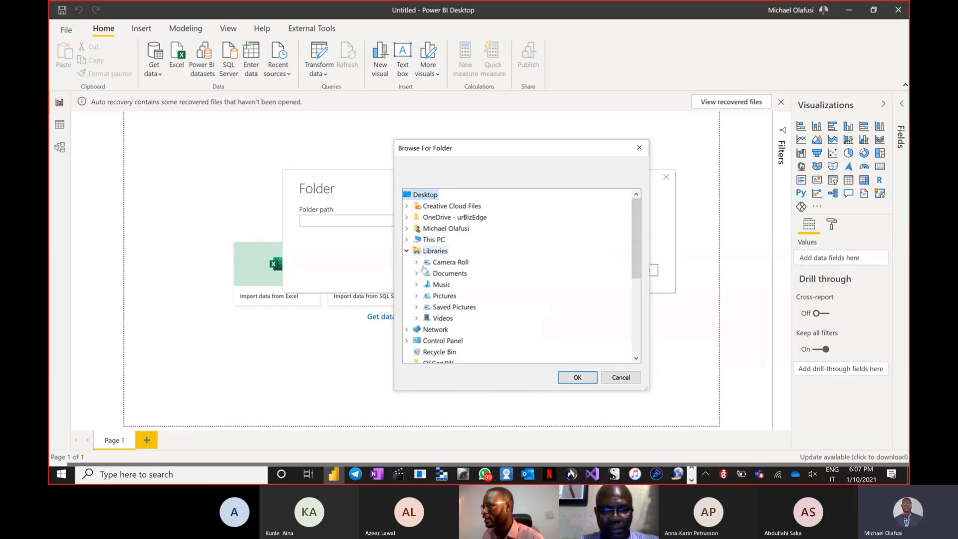
left_click(417, 273)
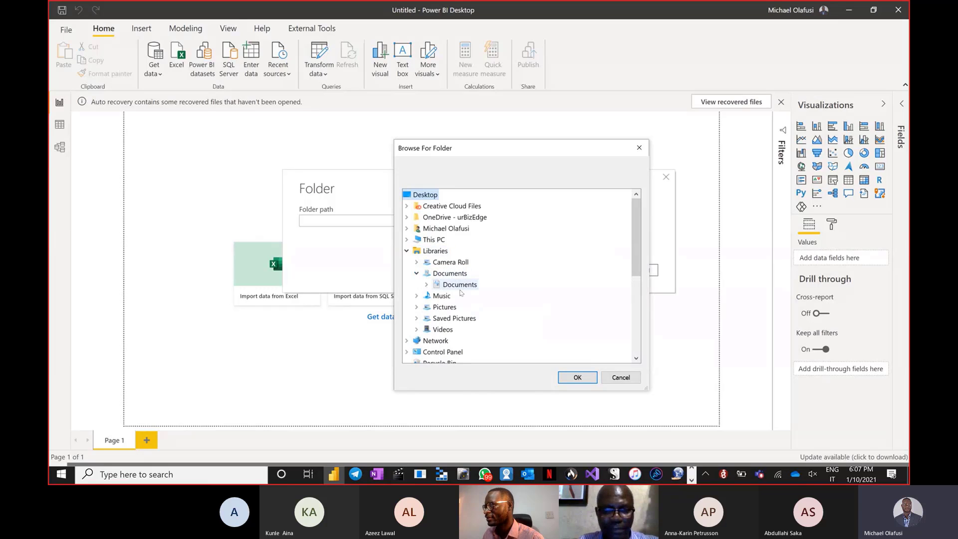
left_click(426, 285)
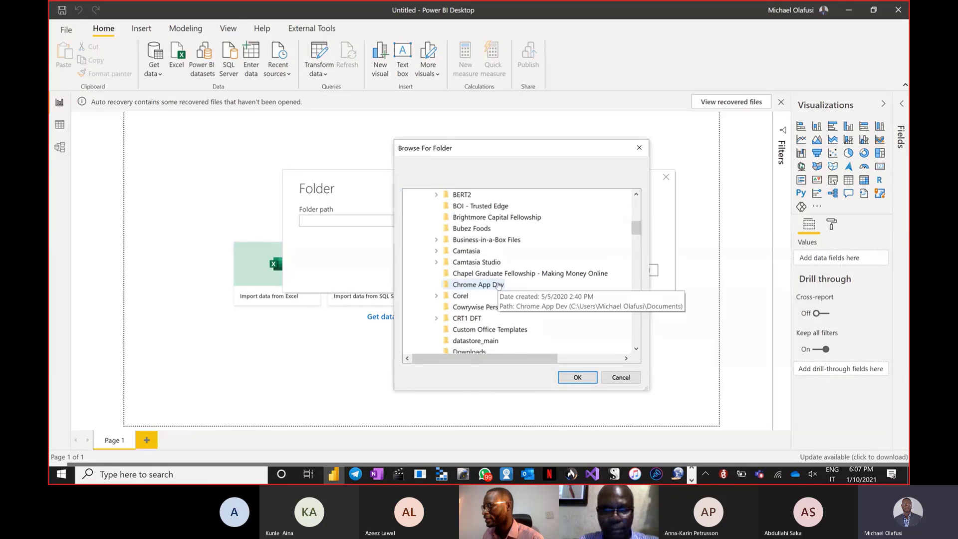
scroll(499, 285, "down", 20)
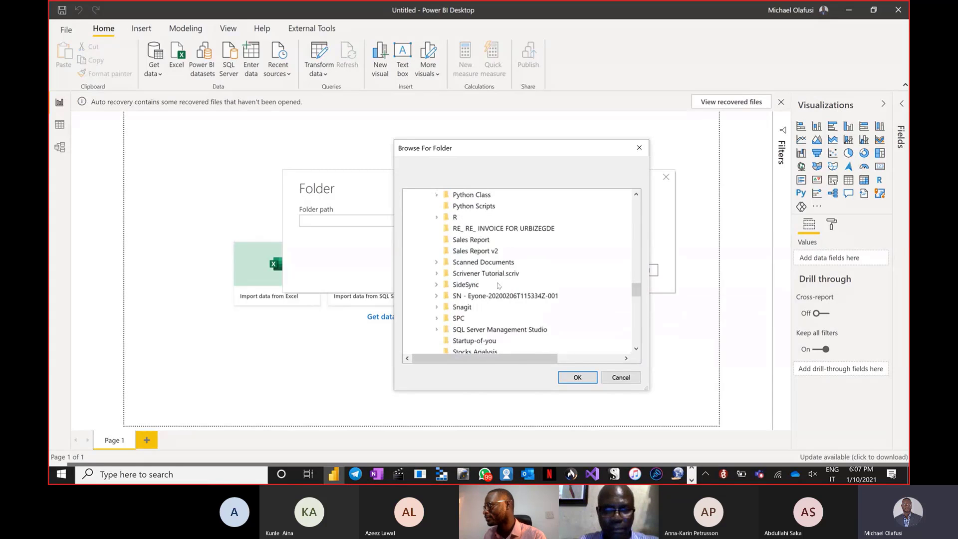
scroll(498, 285, "down", 4)
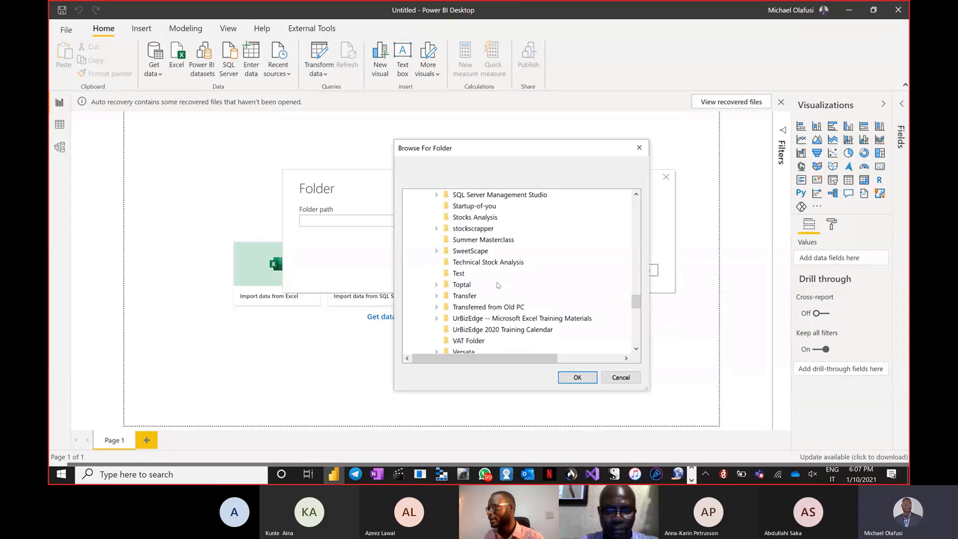
scroll(476, 248, "up", 1)
scroll(476, 245, "up", 3)
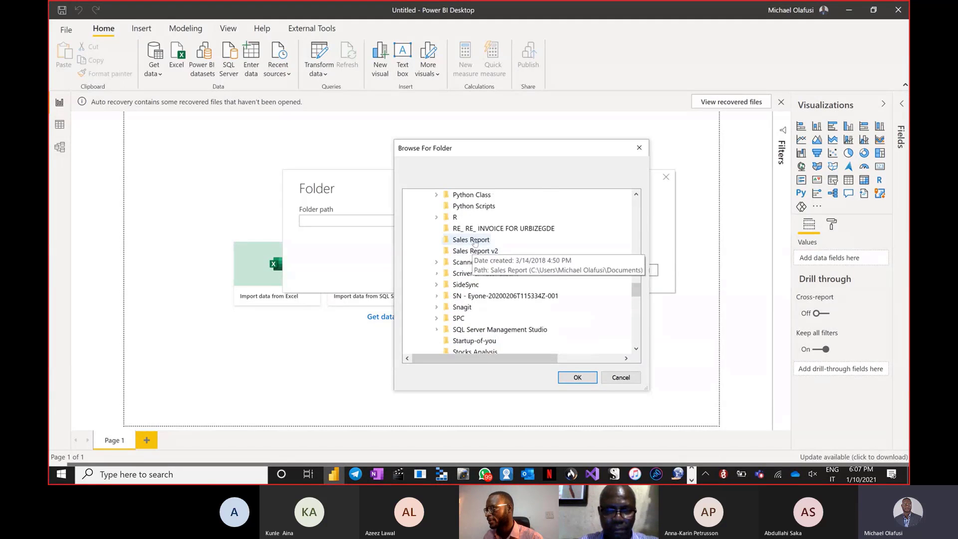
left_click(470, 245)
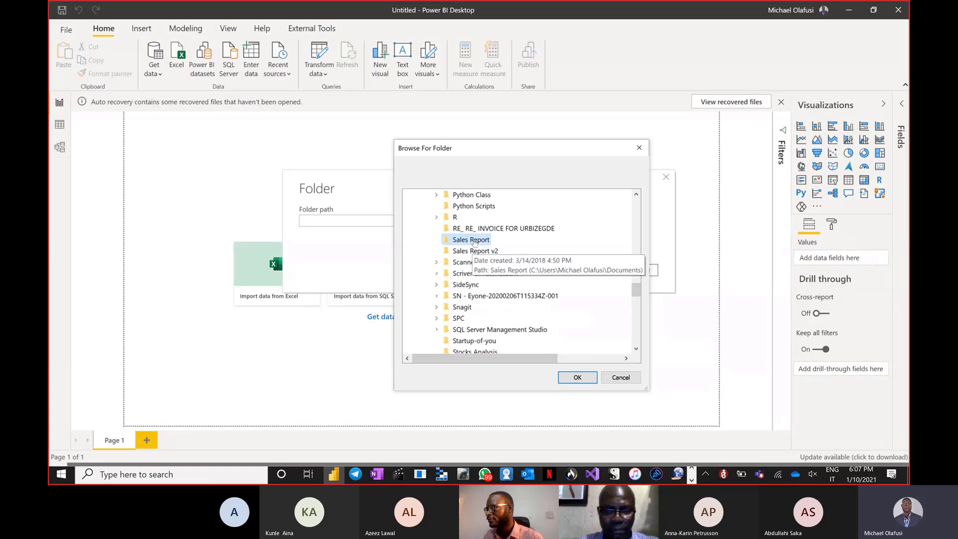
left_click(578, 378)
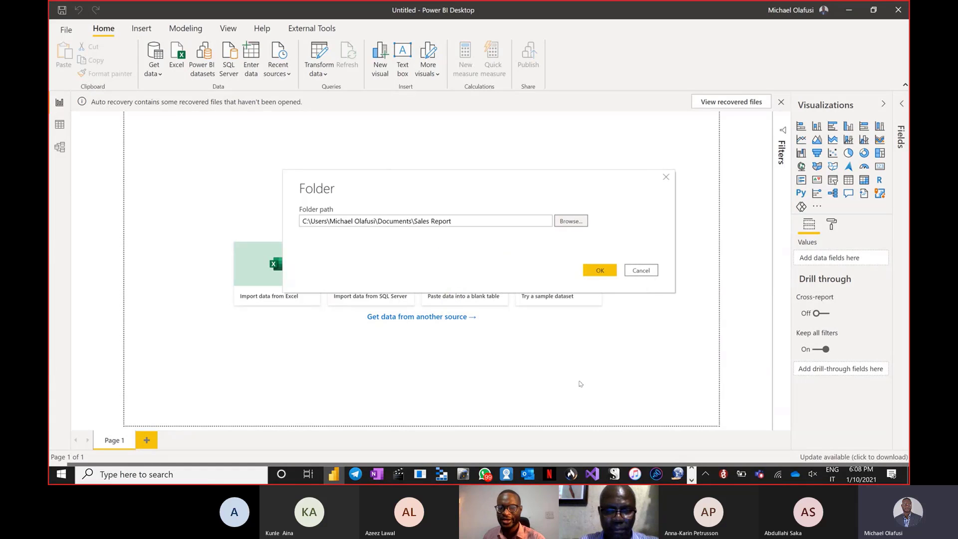
left_click(600, 270)
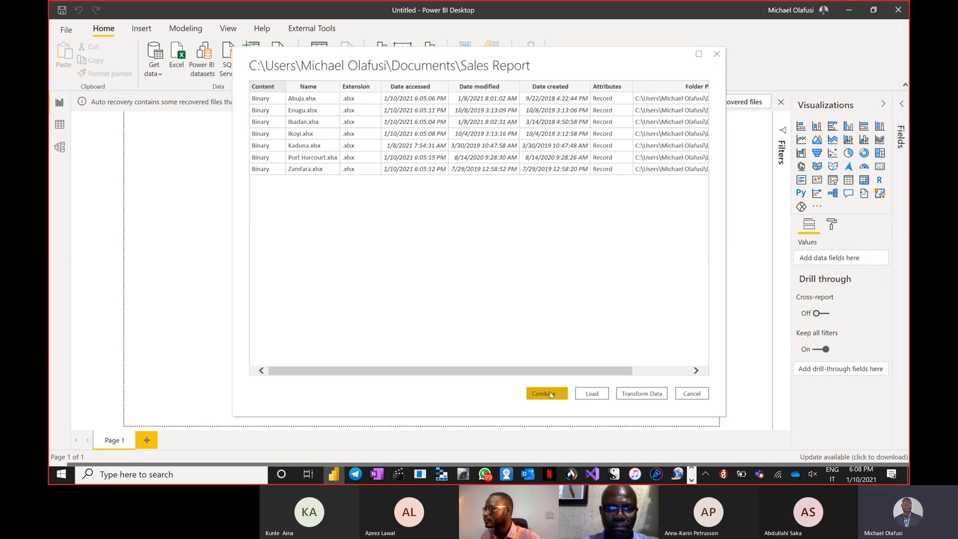
Check the combine options and the Sales Report workbooks in File Explorer, then return to the file list in Power BI Desktop.
left_click(558, 395)
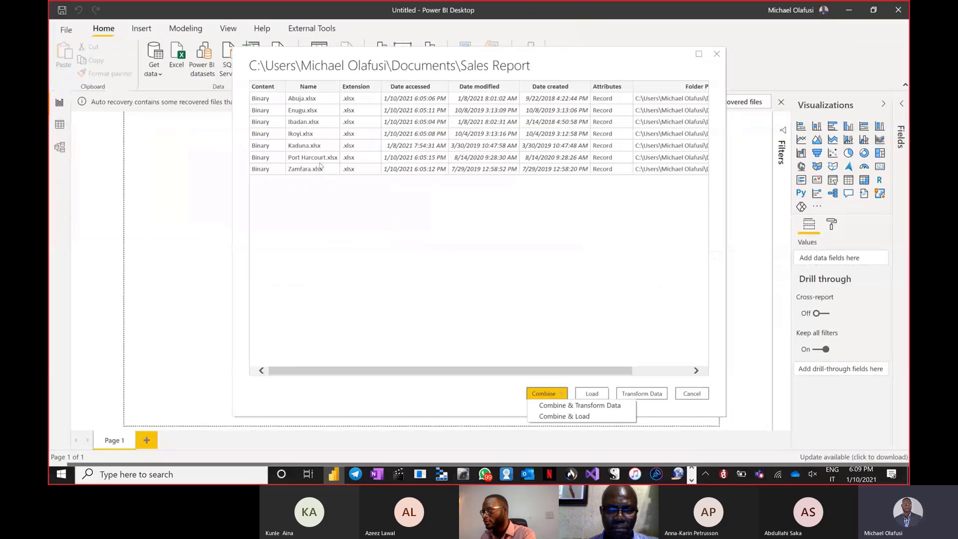
key("super+Tab")
left_click(392, 106)
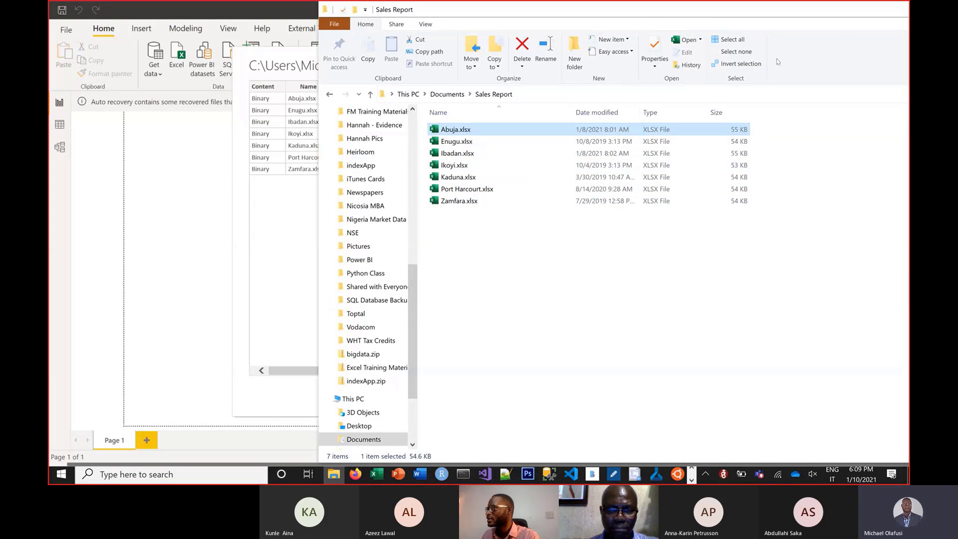
left_click(248, 257)
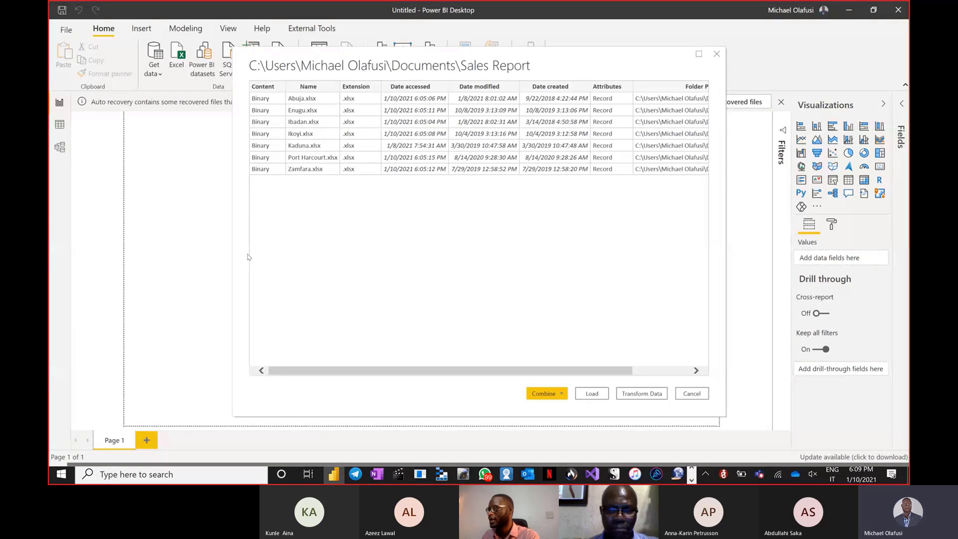
Combine and transform the Sales Report files using Sheet1 with the first file as sample, and bring up Power Query Editor.
left_click(549, 393)
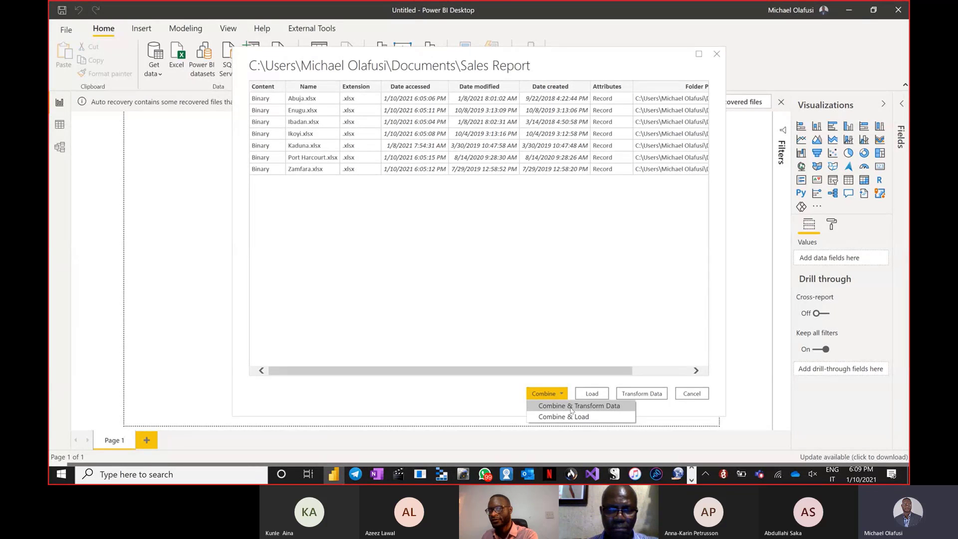
left_click(572, 408)
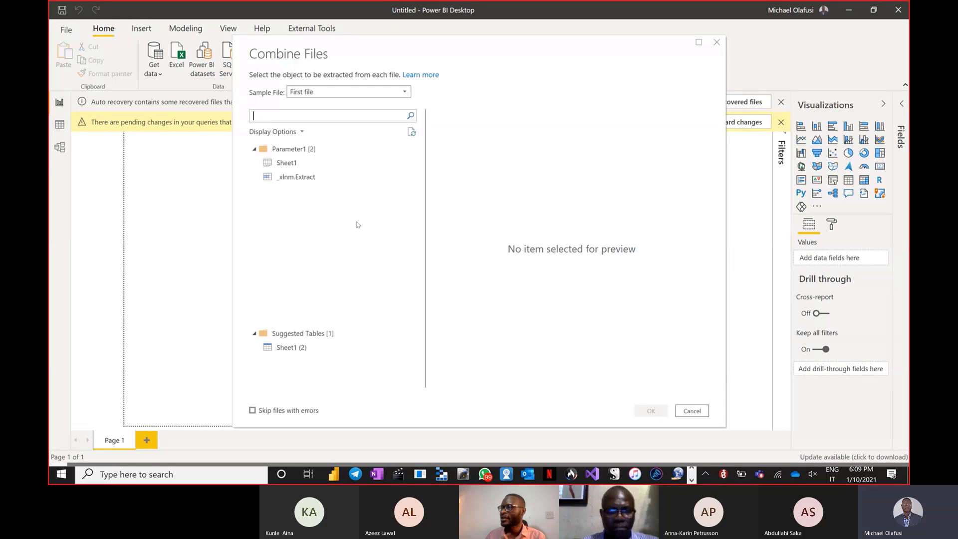
left_click(370, 164)
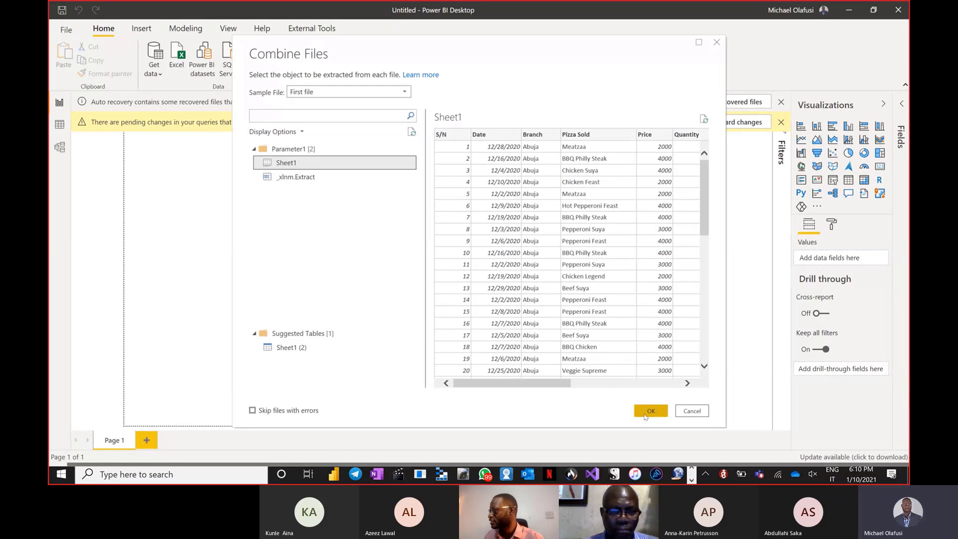
left_click(650, 411)
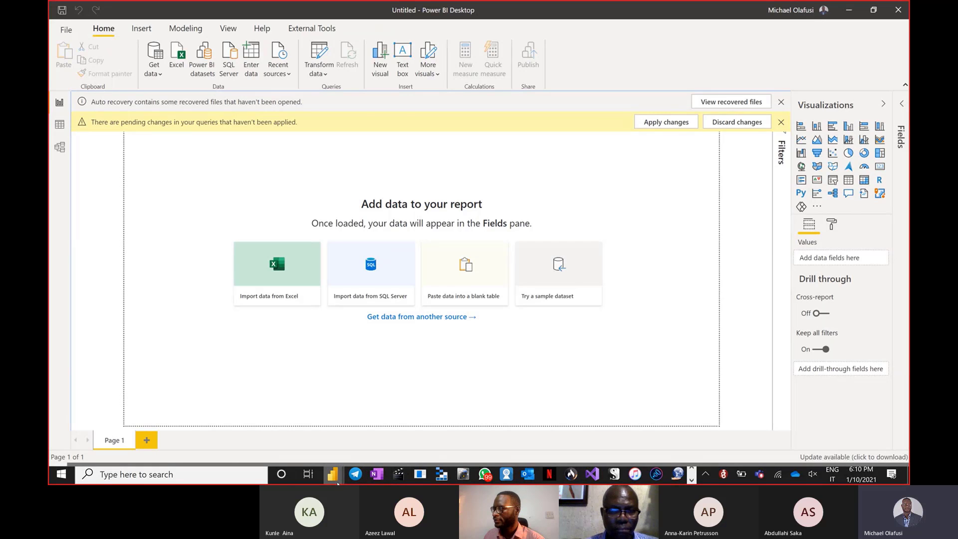
mouse_move(338, 483)
left_click(367, 439)
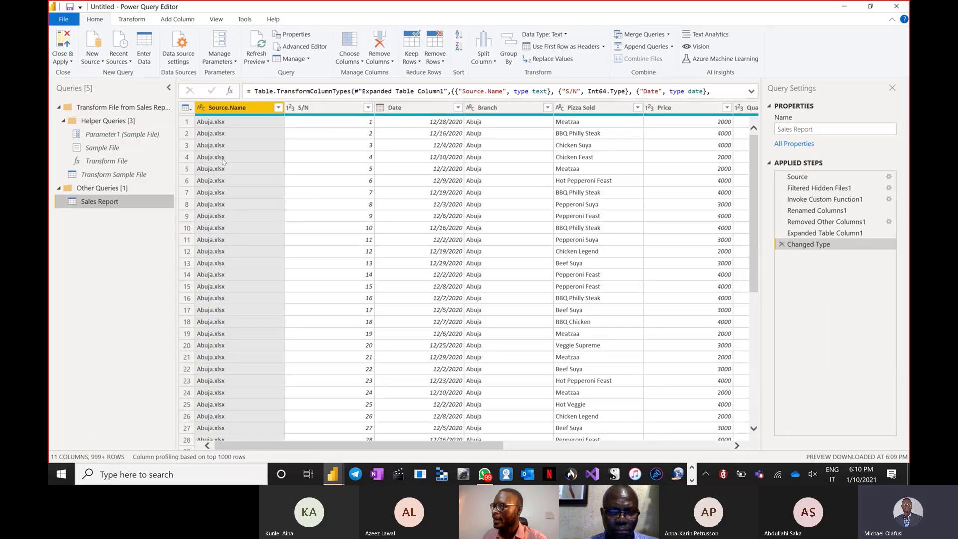
Load the complete list of Source.Name values to check the combined workbooks, leaving the column unfiltered.
left_click(279, 108)
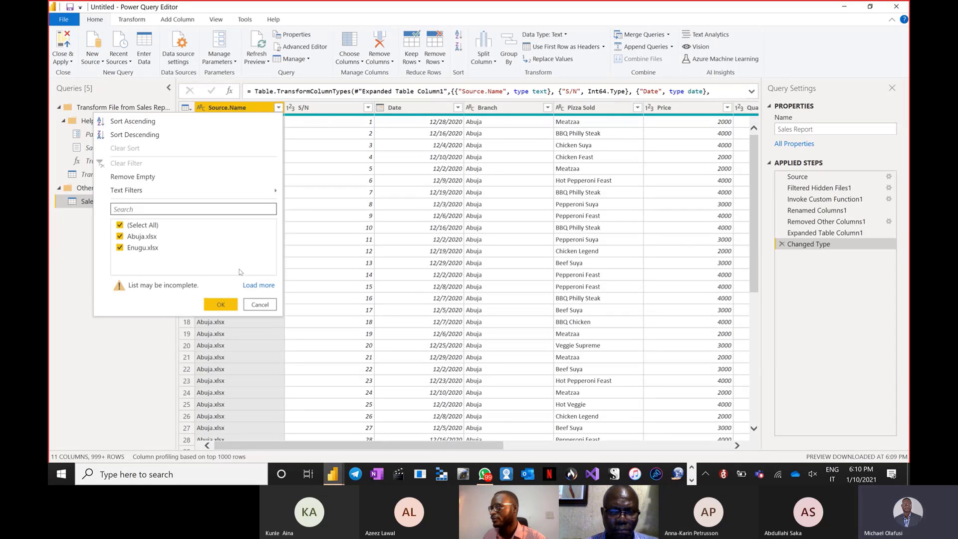
left_click(258, 286)
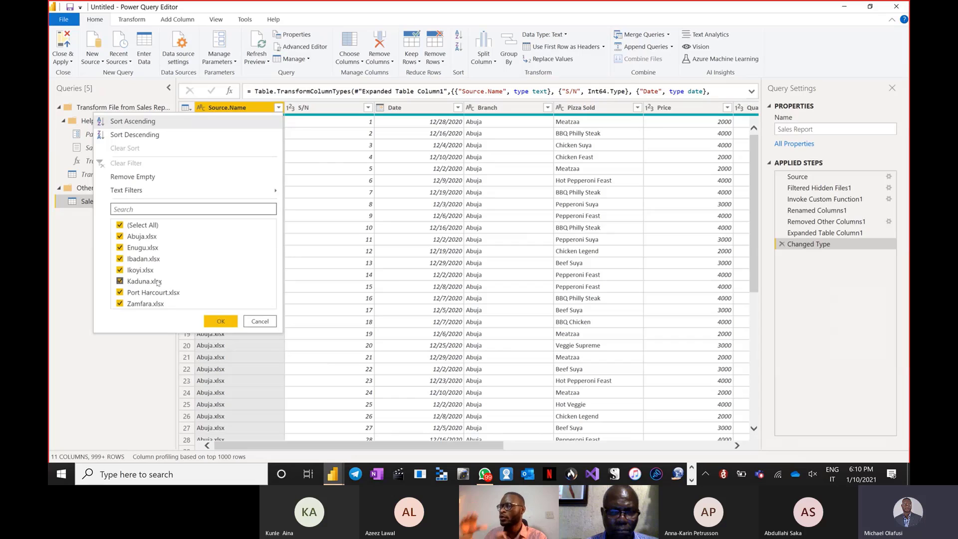
left_click(261, 322)
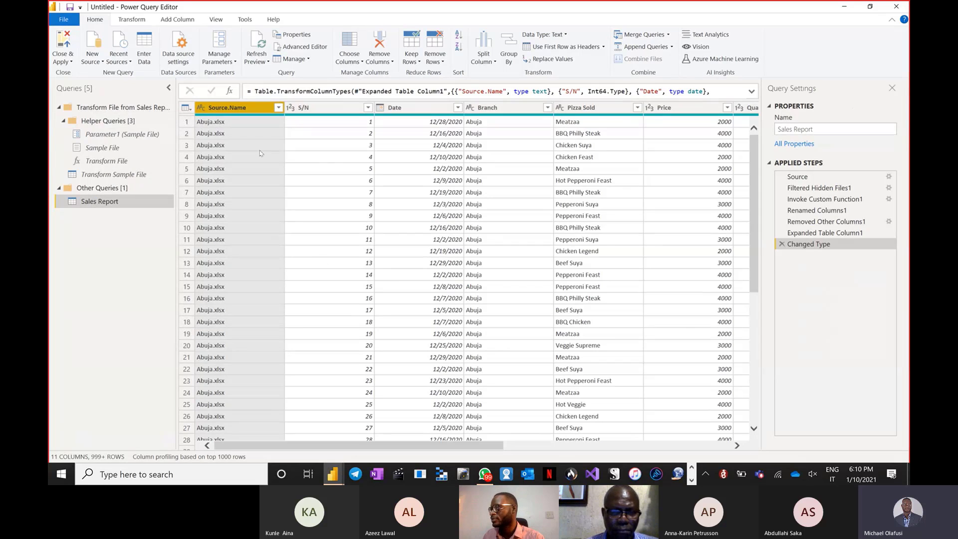
Close and apply the query, and check the Source.Name values of the loaded Sales Report table in Data view.
left_click(65, 40)
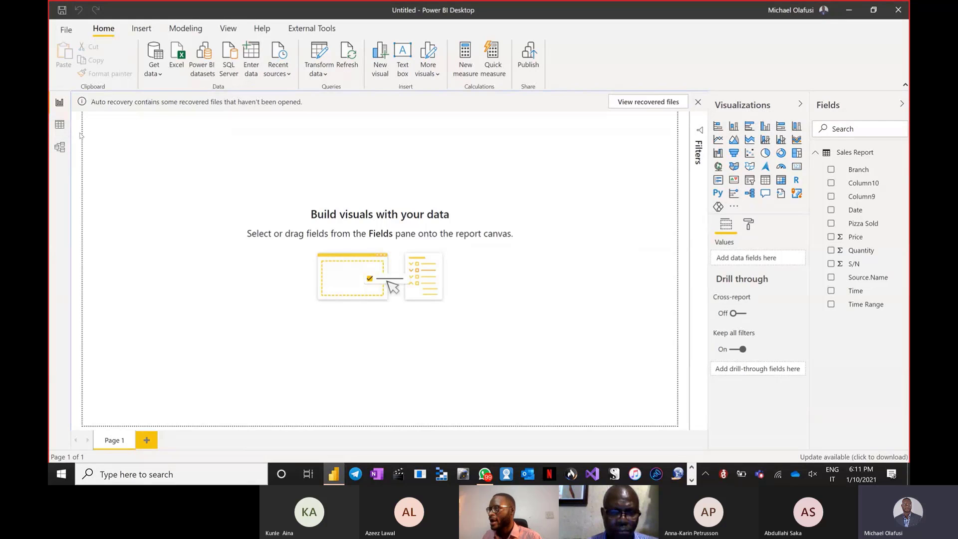
left_click(59, 124)
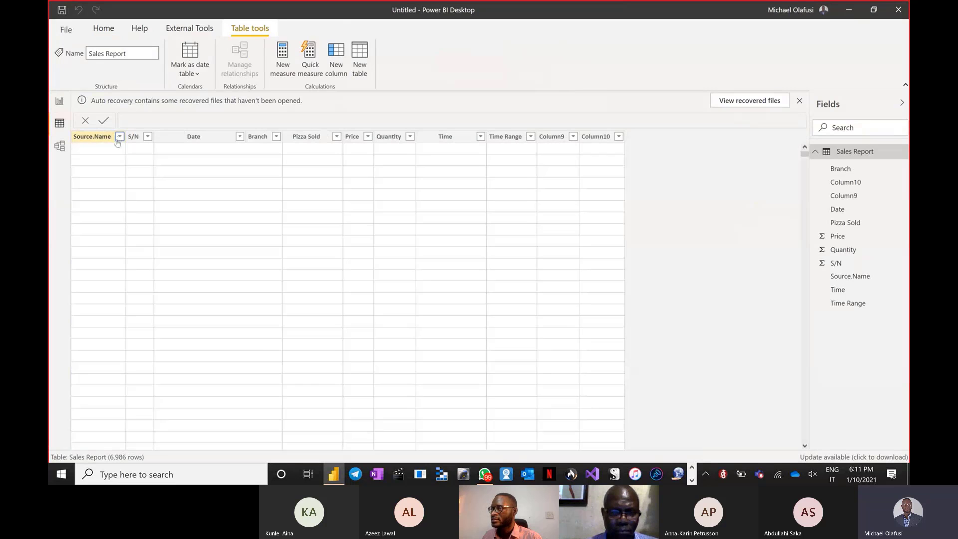
left_click(119, 138)
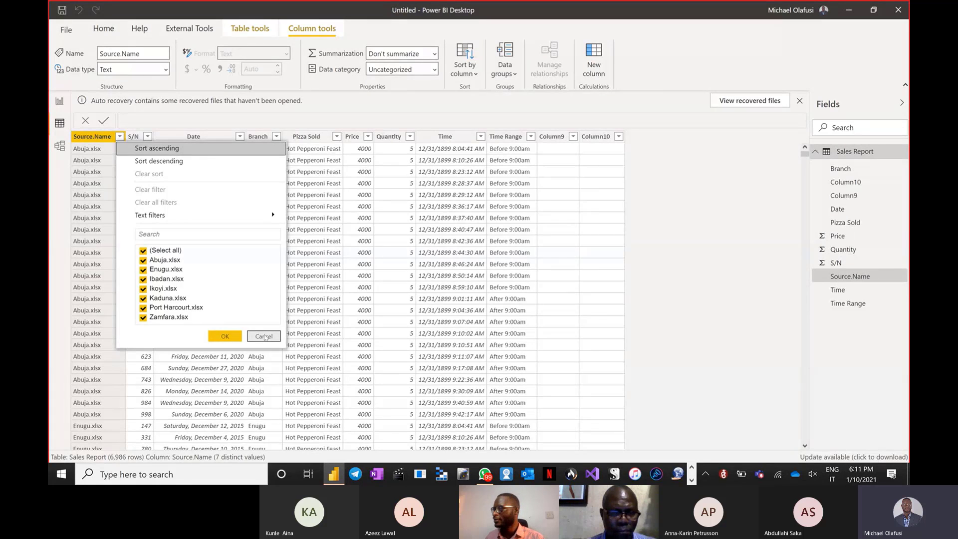
left_click(264, 337)
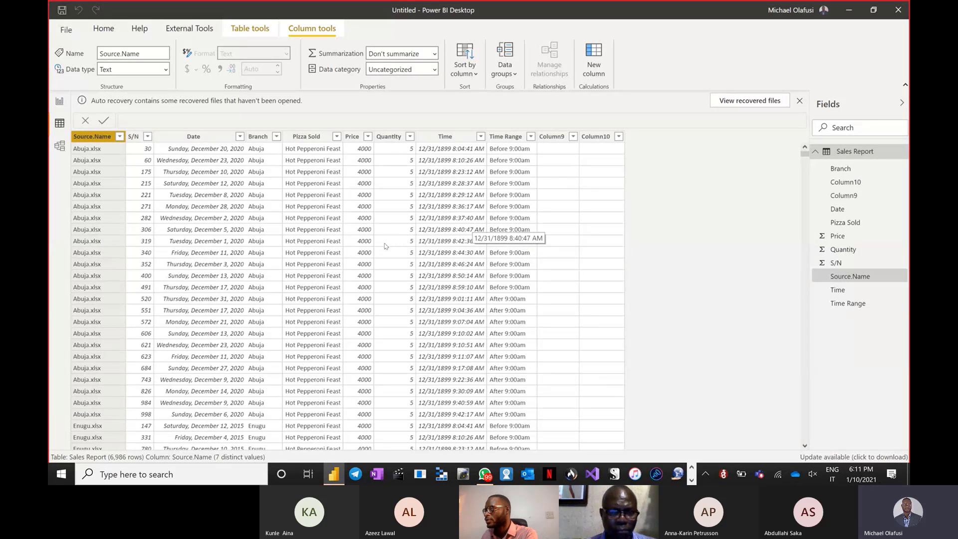
Switch to the PowerPoint presentation and add "Consolidating sheets in file/workbook" as the second numbered item on slide 3.
key("alt+Tab")
key("alt+Tab")
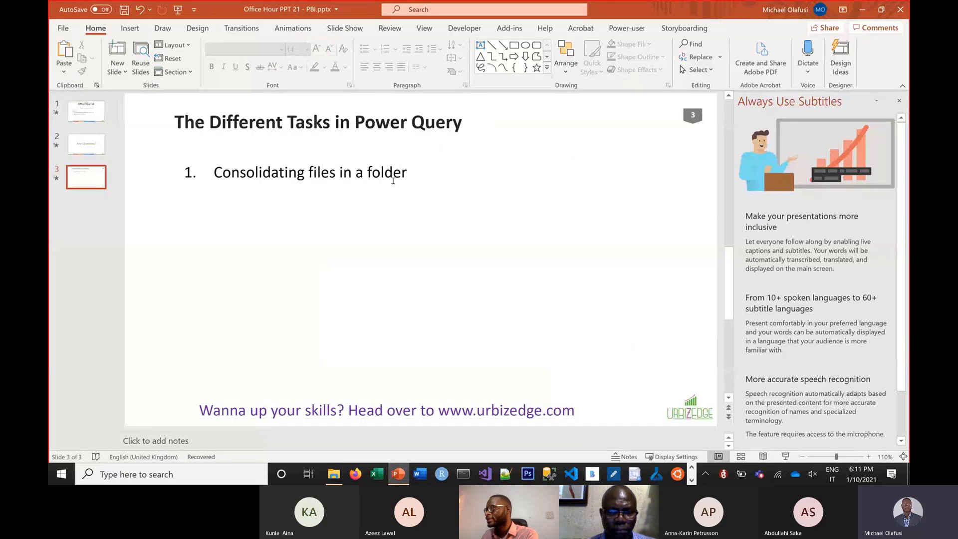
triple_click(406, 174)
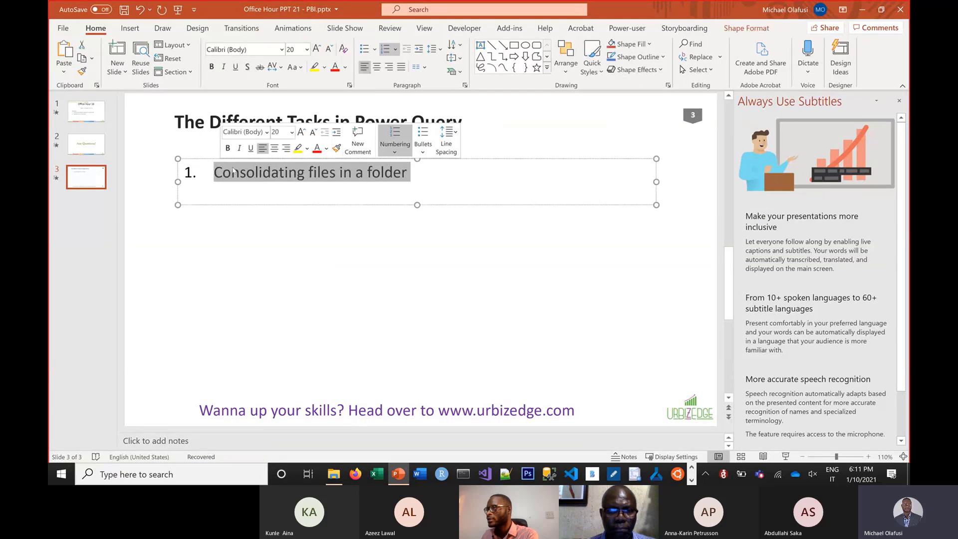
left_click(435, 187)
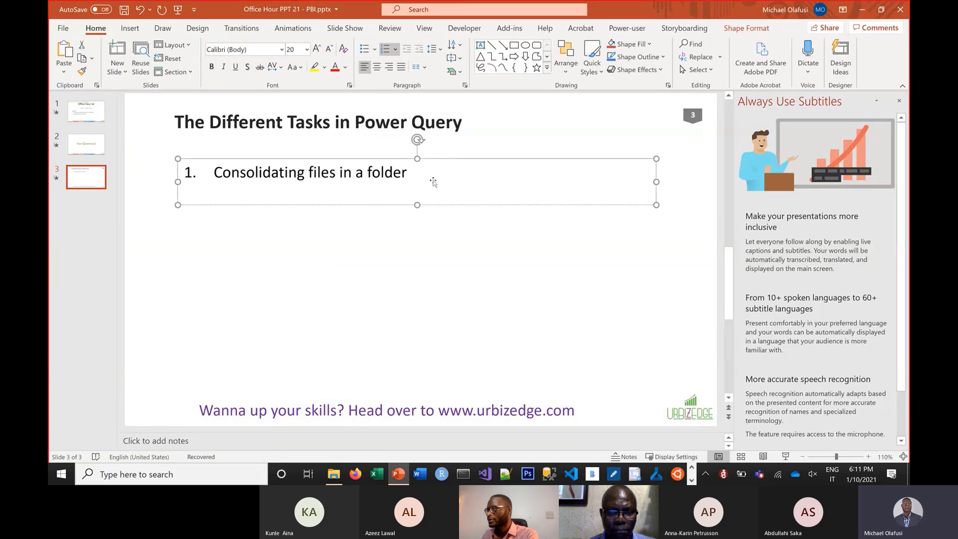
double_click(405, 174)
left_click(406, 174)
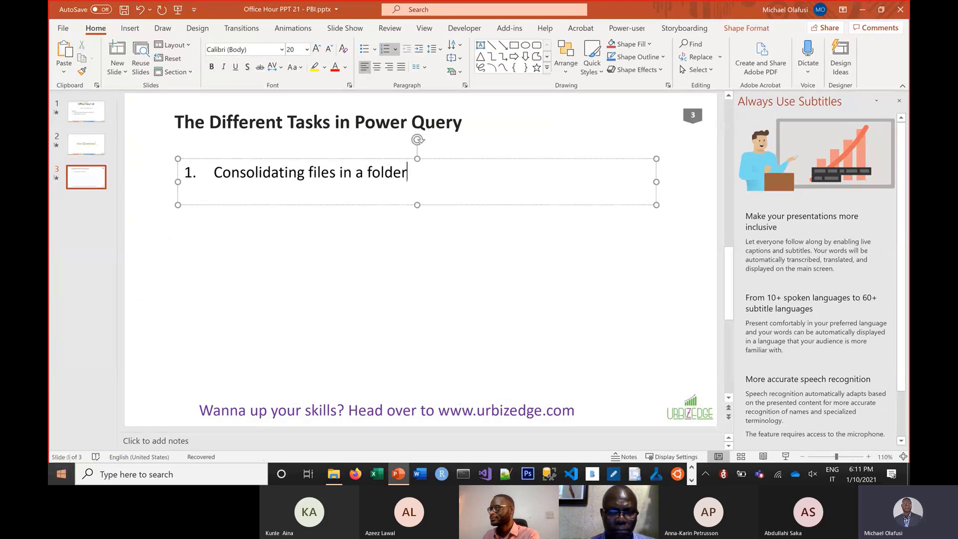
key("Return")
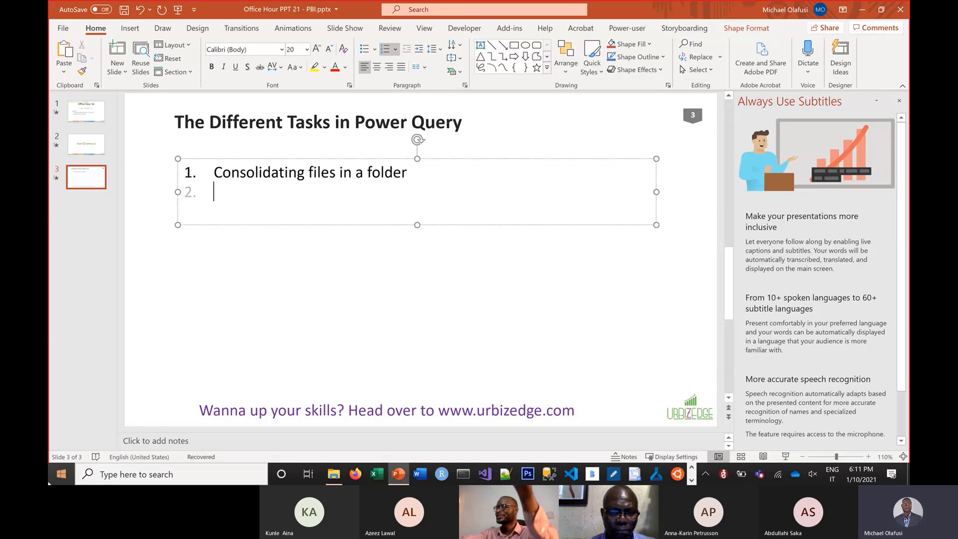
type("C")
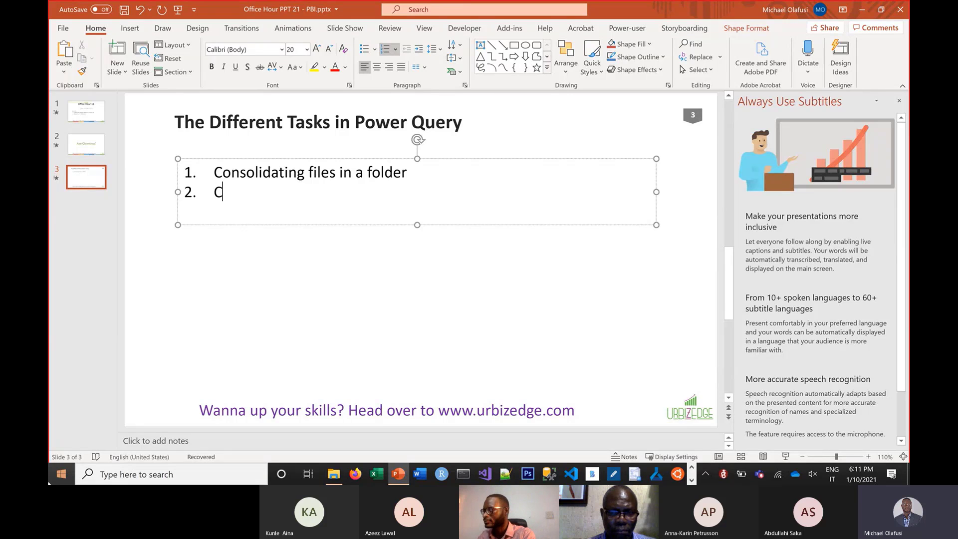
type("onsolidatin")
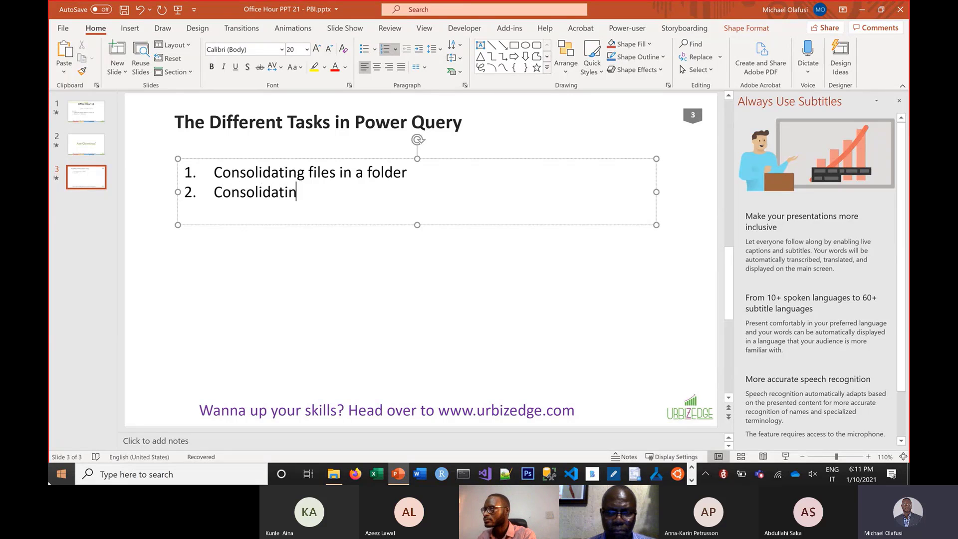
type("g sheets in")
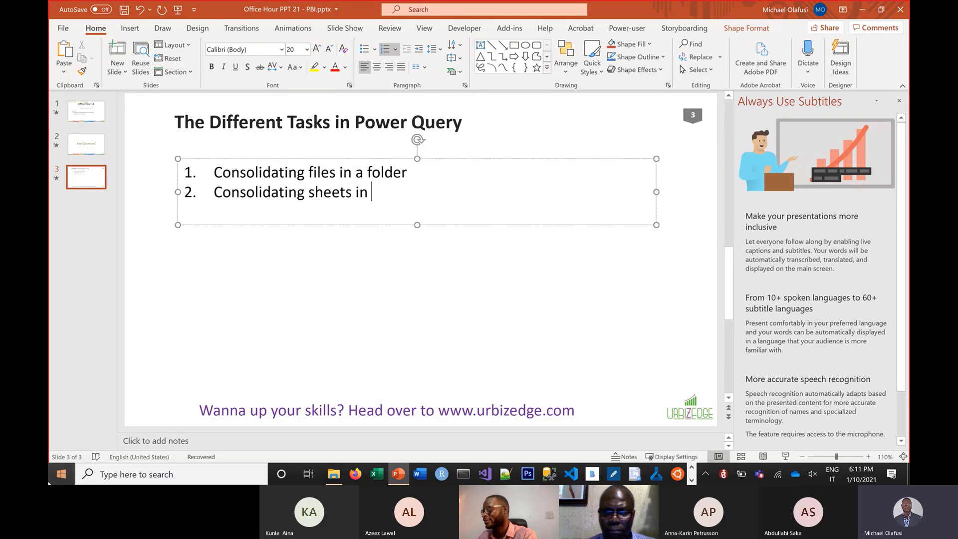
type(" file/workbook")
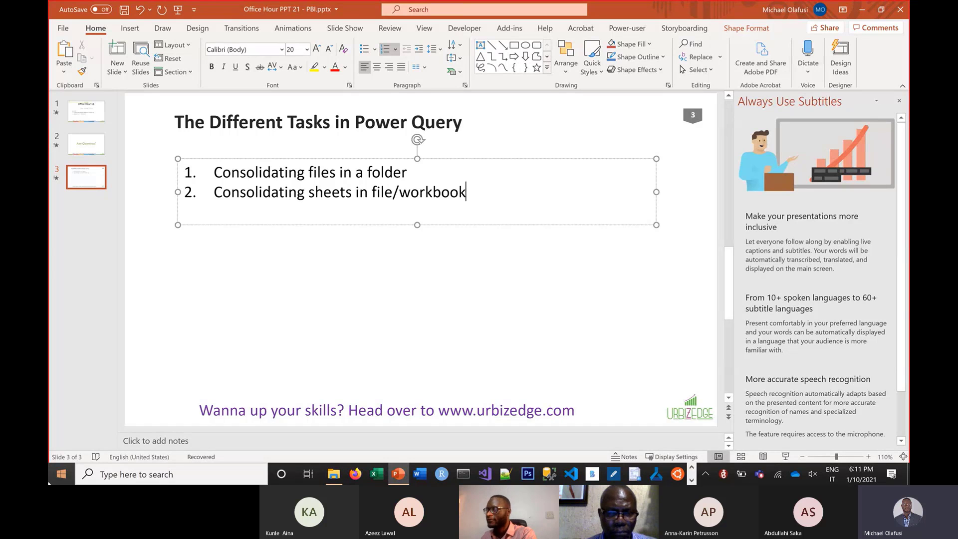
Switch to the Sales Report folder in File Explorer and open the Abuja.xlsx workbook in Excel.
key("alt+Tab")
key("alt+Tab")
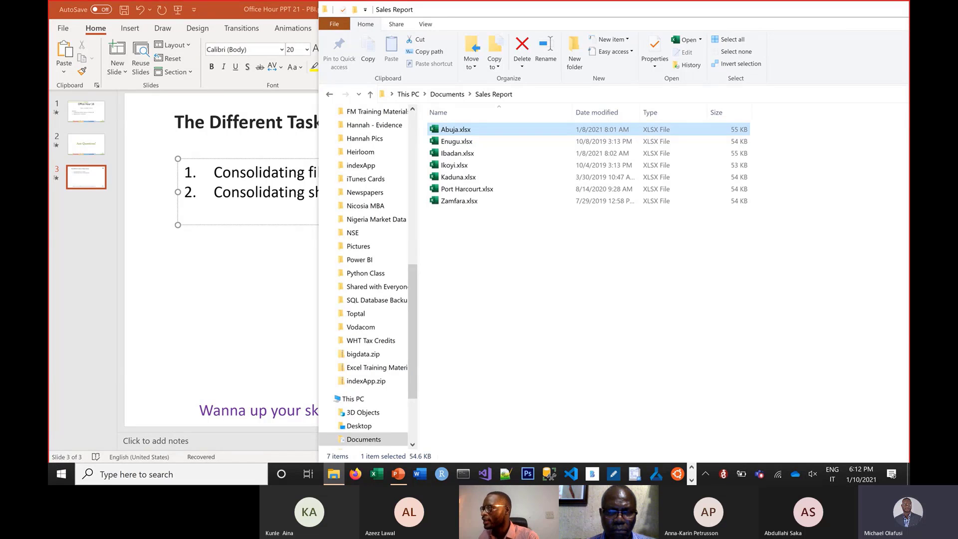
left_click(280, 287)
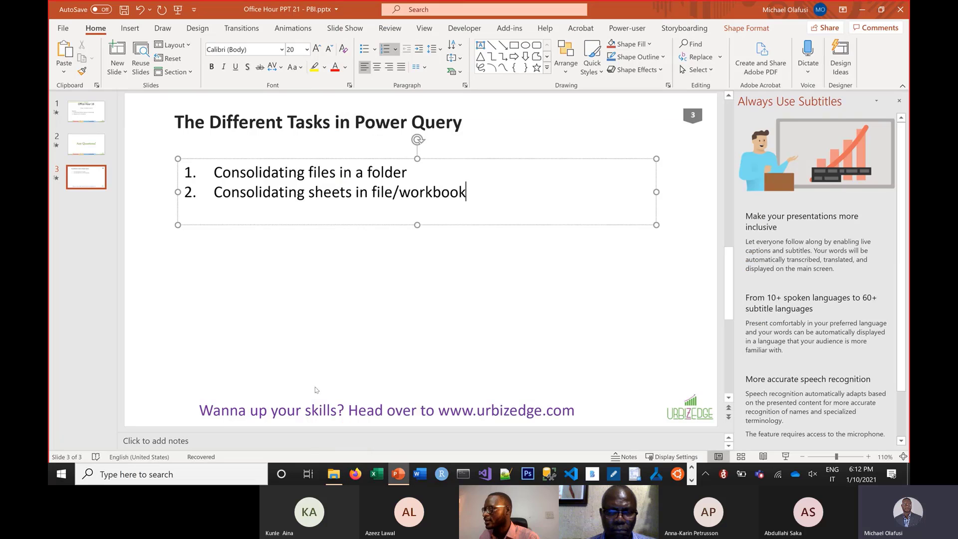
left_click(333, 477)
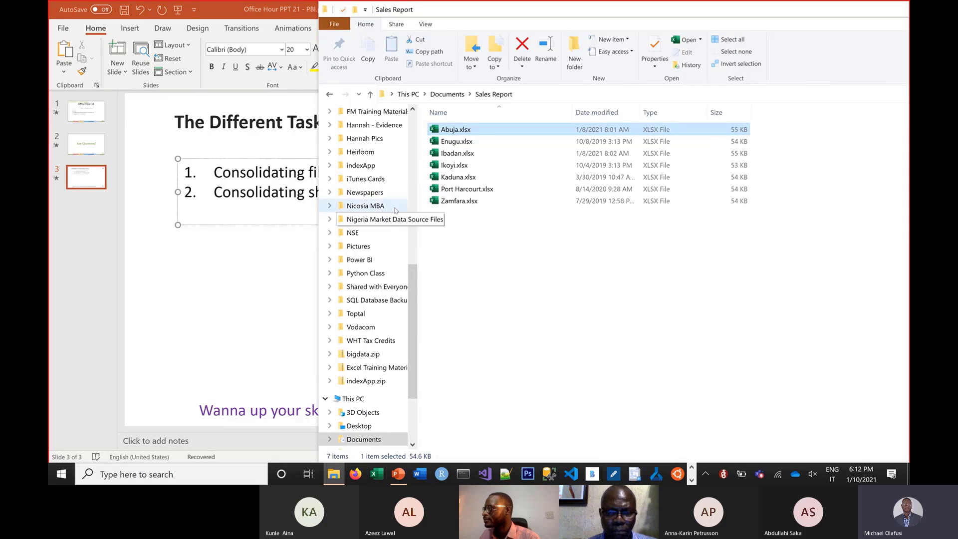
scroll(392, 206, "up", 3)
scroll(392, 206, "up", 7)
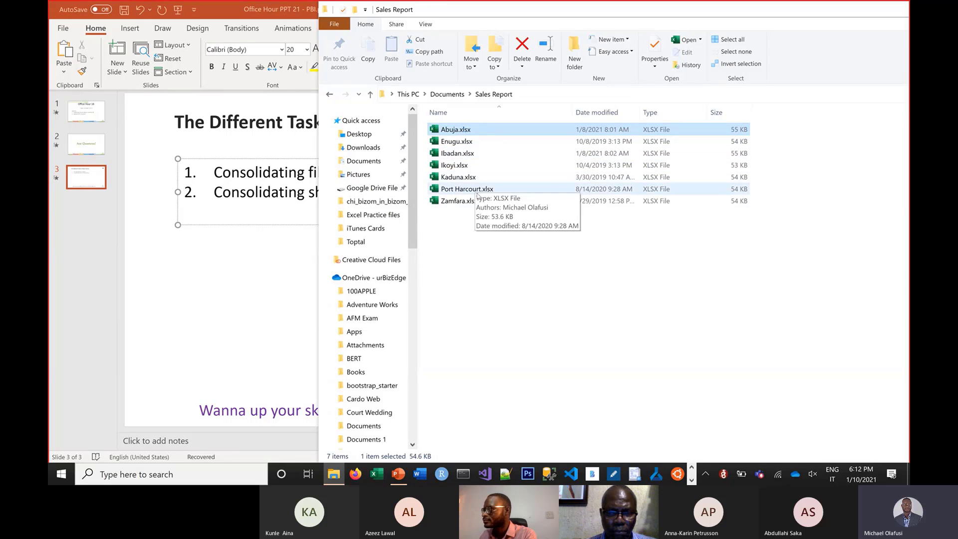
key("Return")
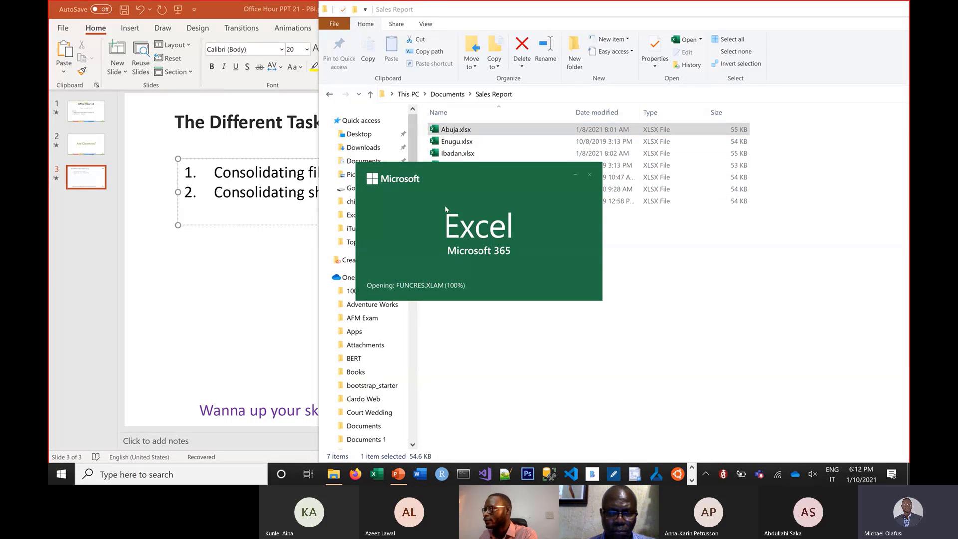
Open the Enugu, Ibadan, Ikoyi and Kaduna workbooks together from the Sales Report folder and switch to Excel.
left_click(453, 142)
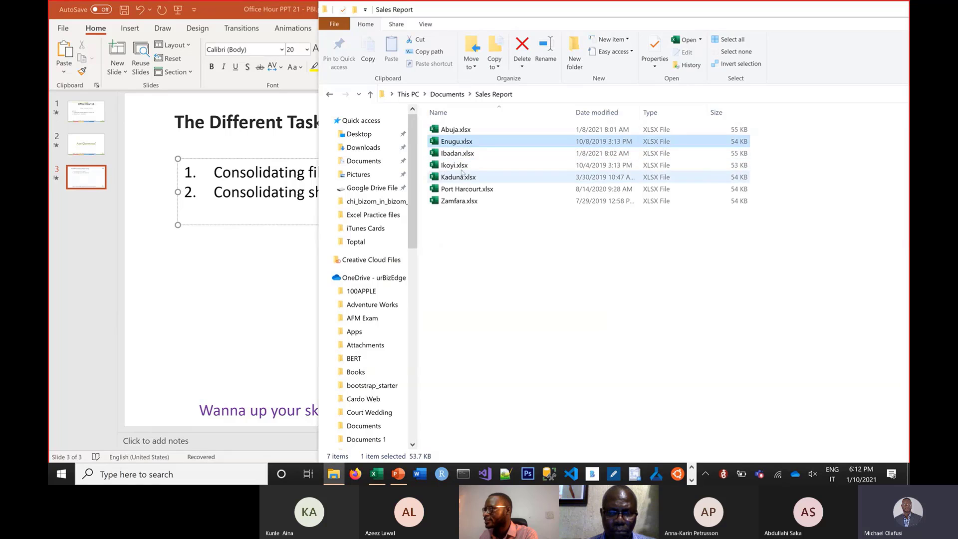
left_click(461, 178, "shift")
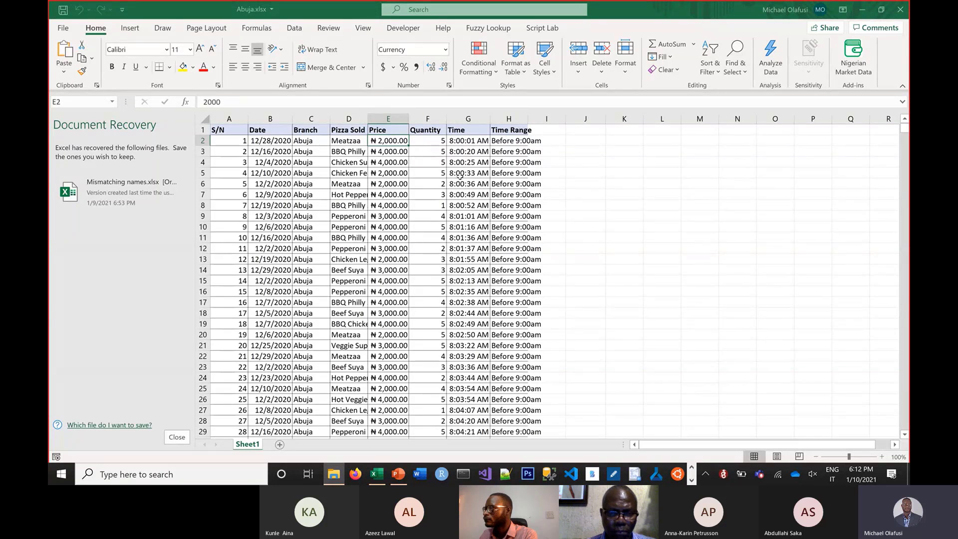
key("alt+Tab")
key("alt+Tab")
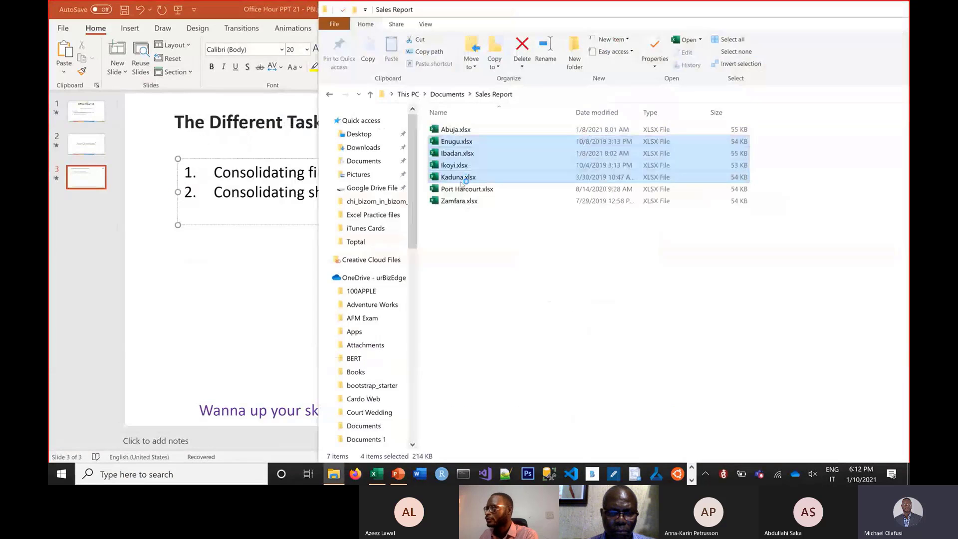
key("alt+Tab")
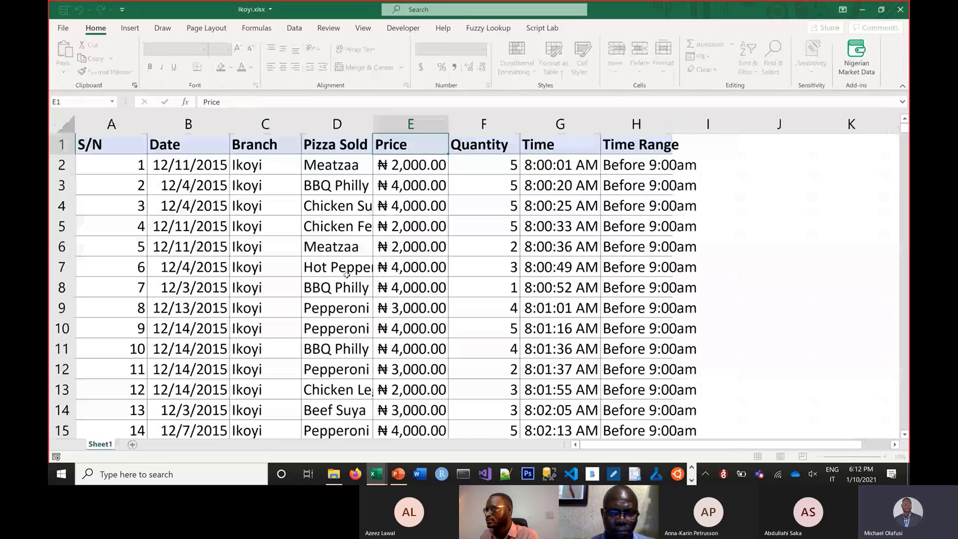
Create a new blank workbook and rename its Sheet1 as Ikoyi.
left_click(403, 299)
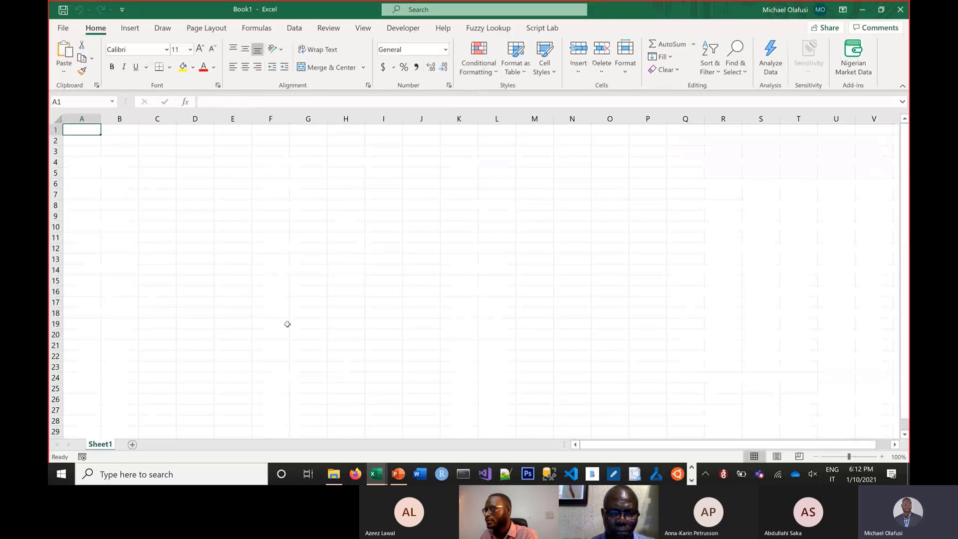
key("alt+Tab")
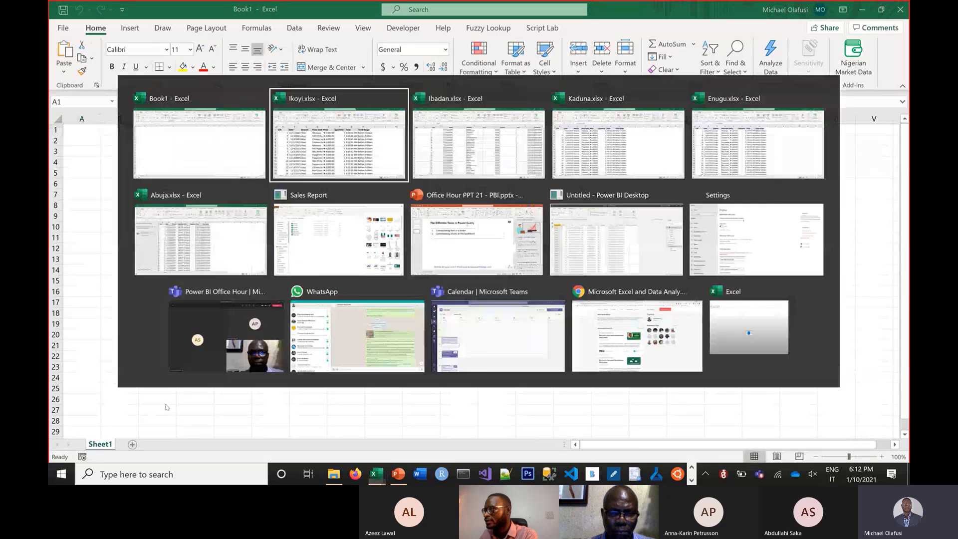
key("Escape")
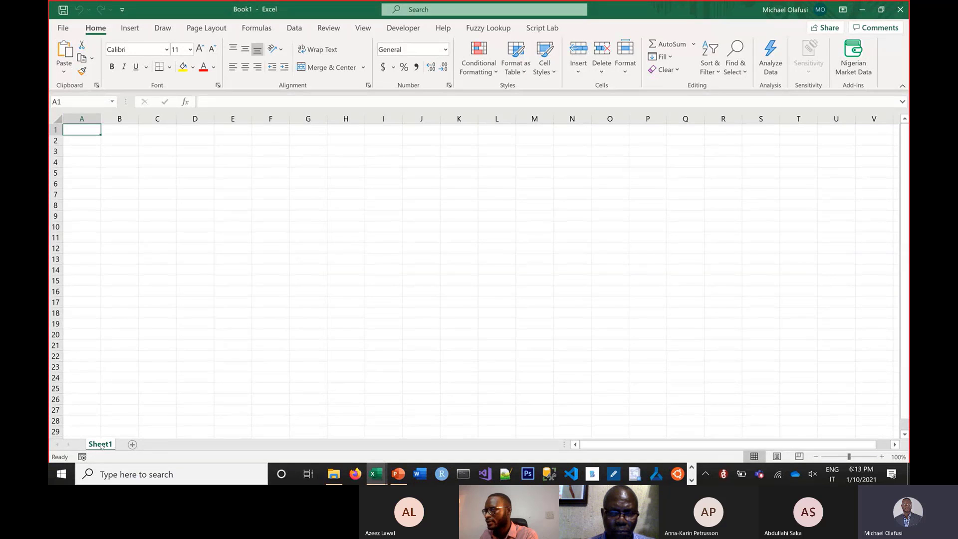
double_click(100, 445)
type("Ikoyi")
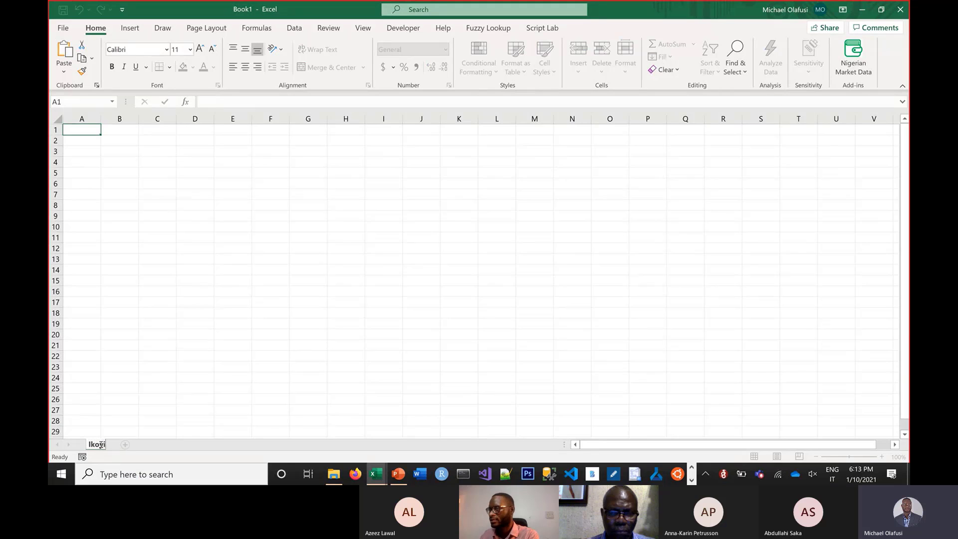
key("Return")
Copy the full sales table from the Ikoyi.xlsx workbook into the Ikoyi sheet of Book1, starting at cell A1.
key("alt+Tab")
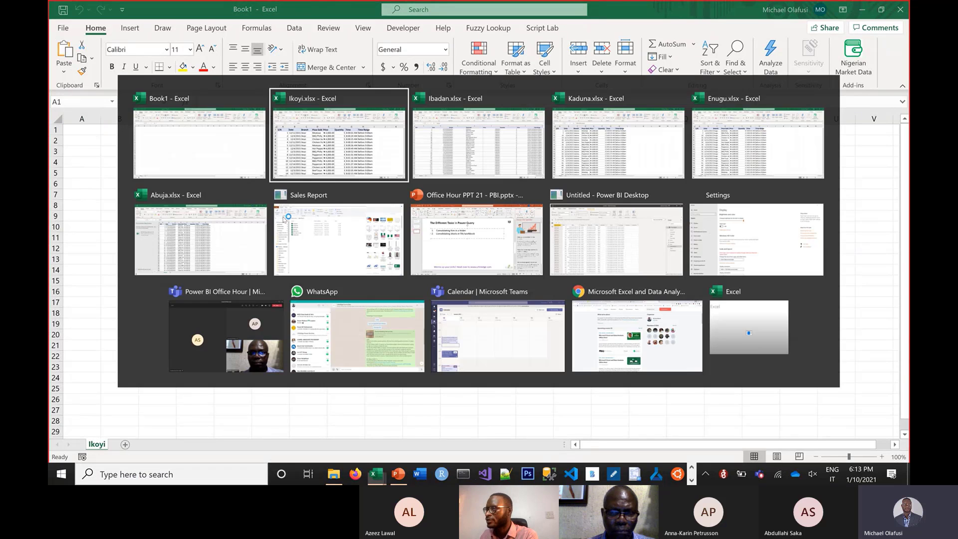
key("ctrl+a")
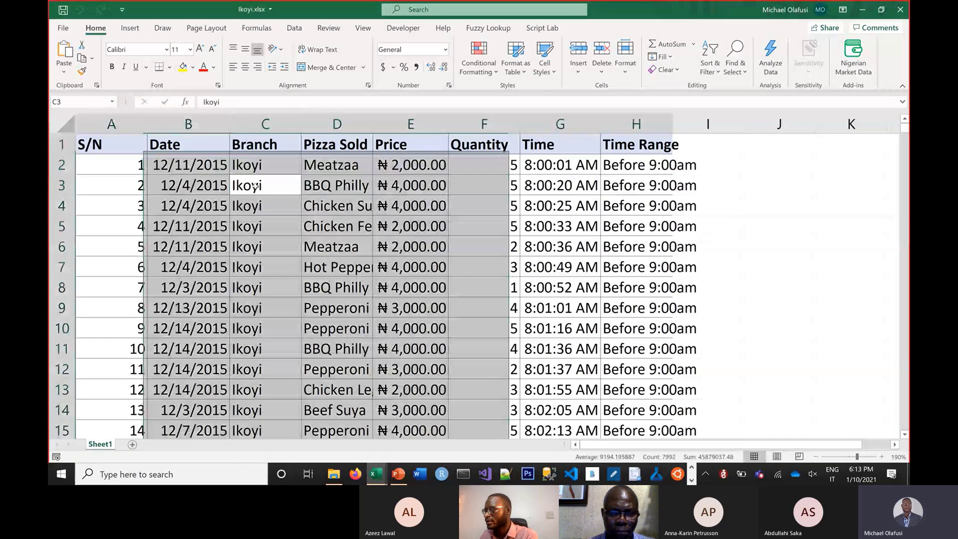
key("ctrl+c")
key("alt+Tab")
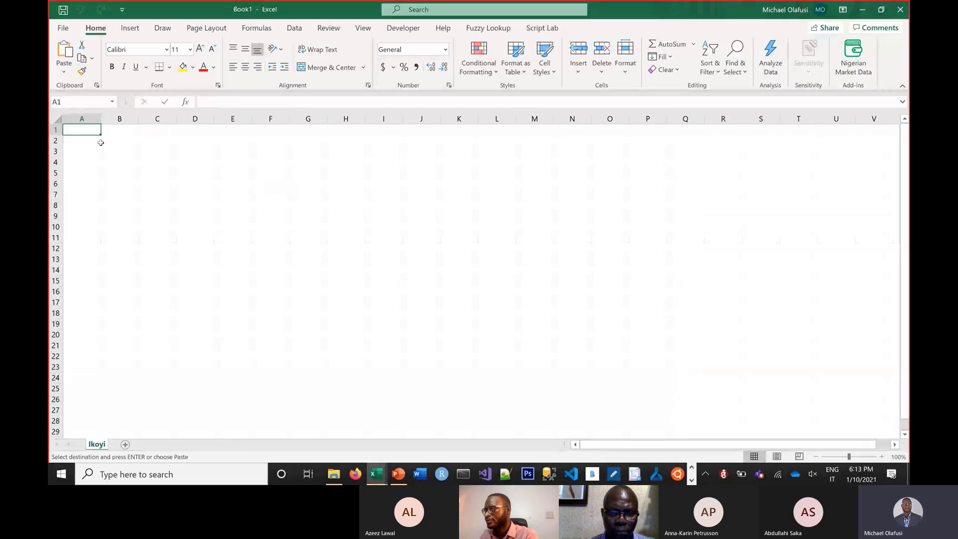
key("ctrl+v")
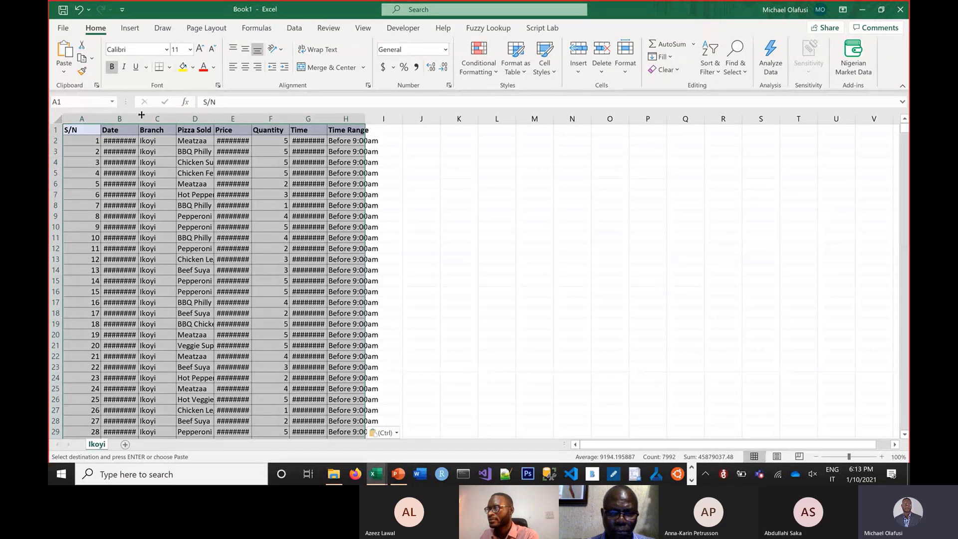
Auto-fit the Date and Price column widths on the Ikoyi sheet.
double_click(141, 115)
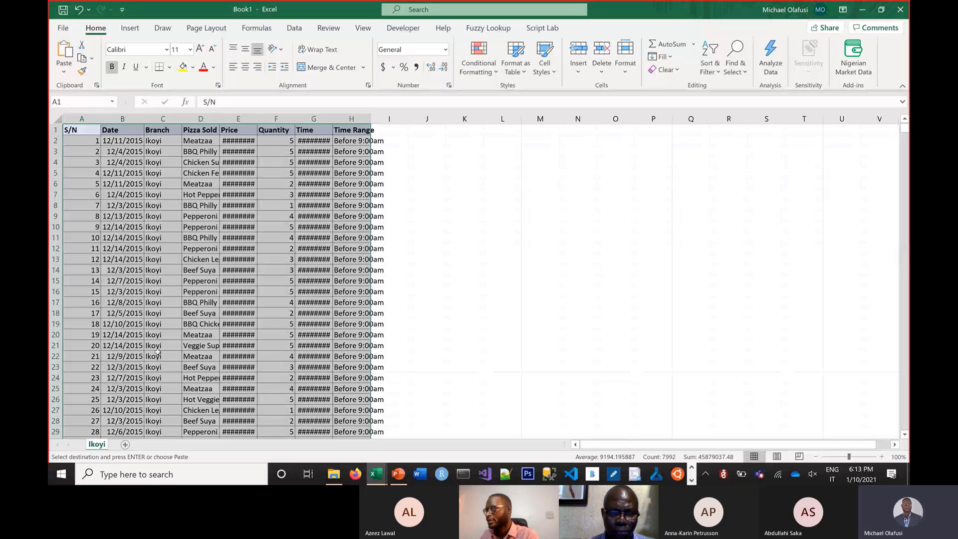
left_click(278, 281)
double_click(257, 118)
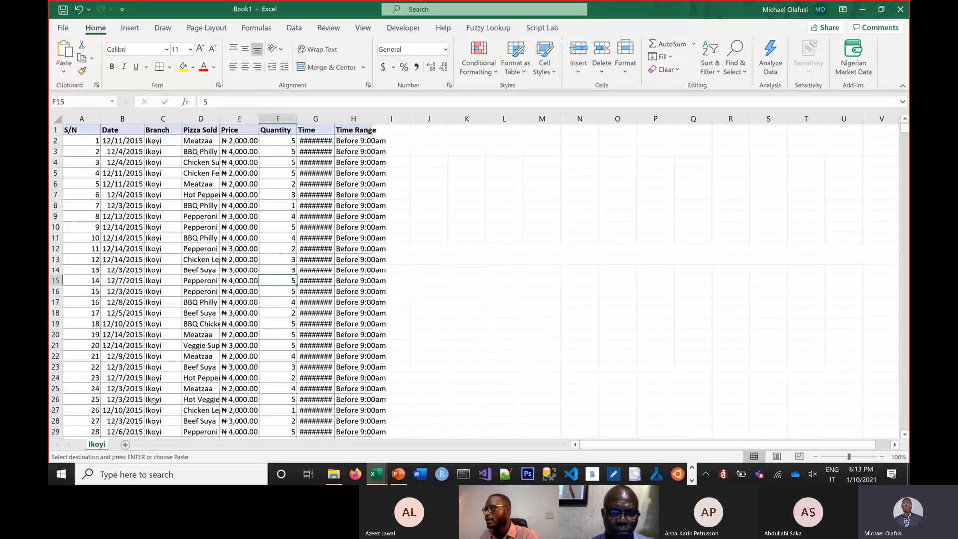
key("alt+Tab")
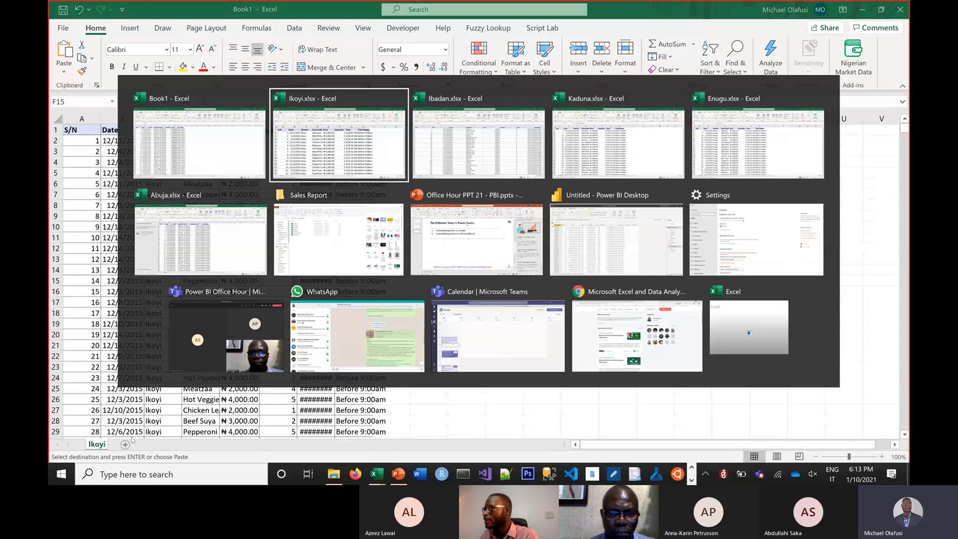
key("Escape")
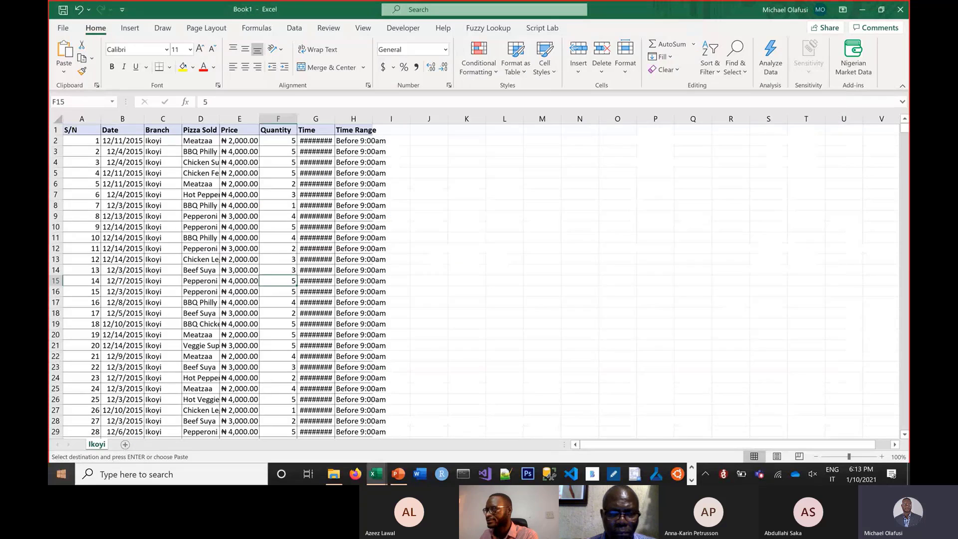
Add a new sheet after Ikoyi in Book1 and name it Ibadan.
left_click(125, 444)
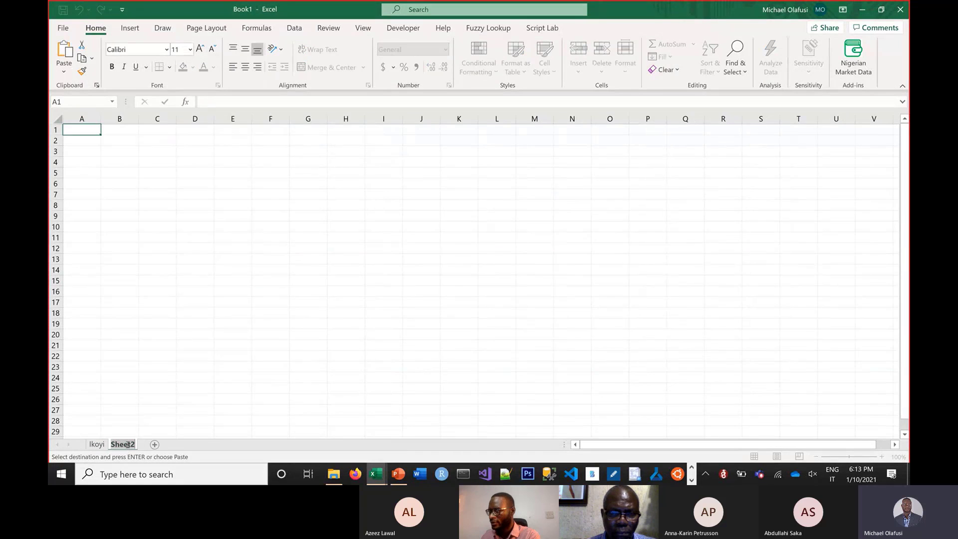
type("Ibadan")
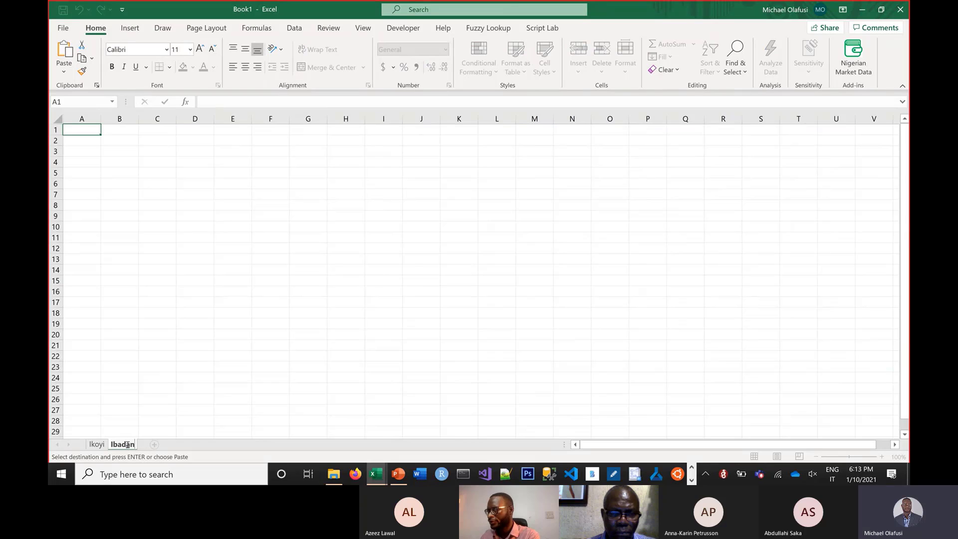
key("Return")
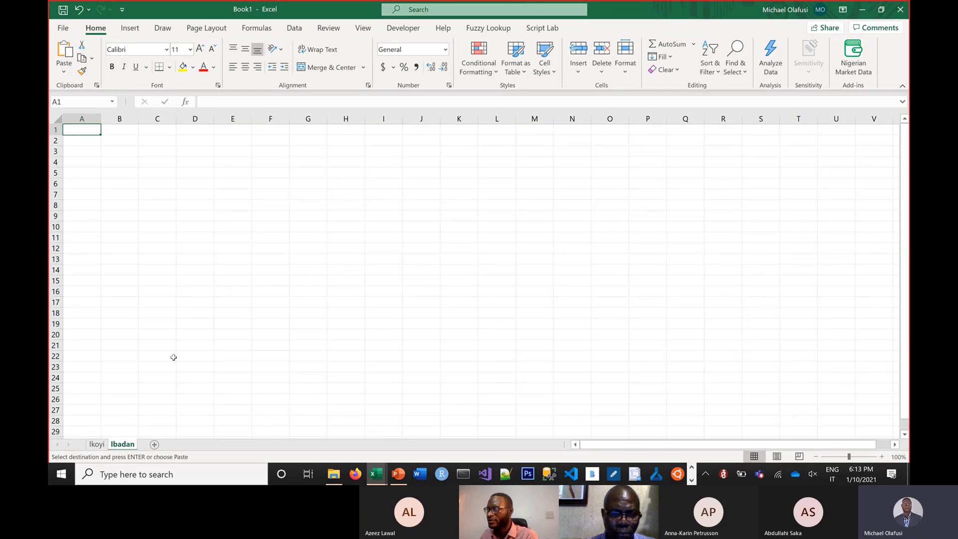
Switch to the Ibadan.xlsx workbook and auto-fit the width of its S/N column.
key("alt+Tab")
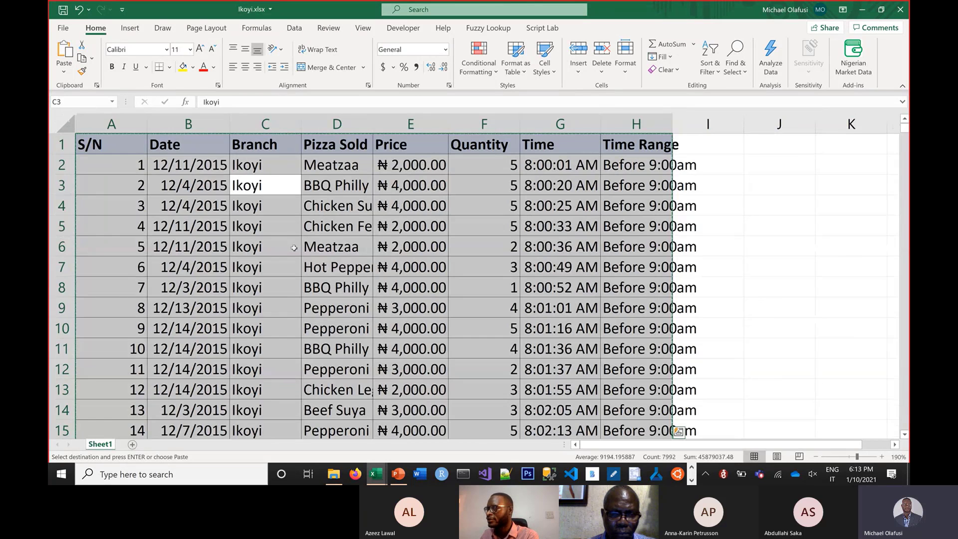
key("alt+Tab")
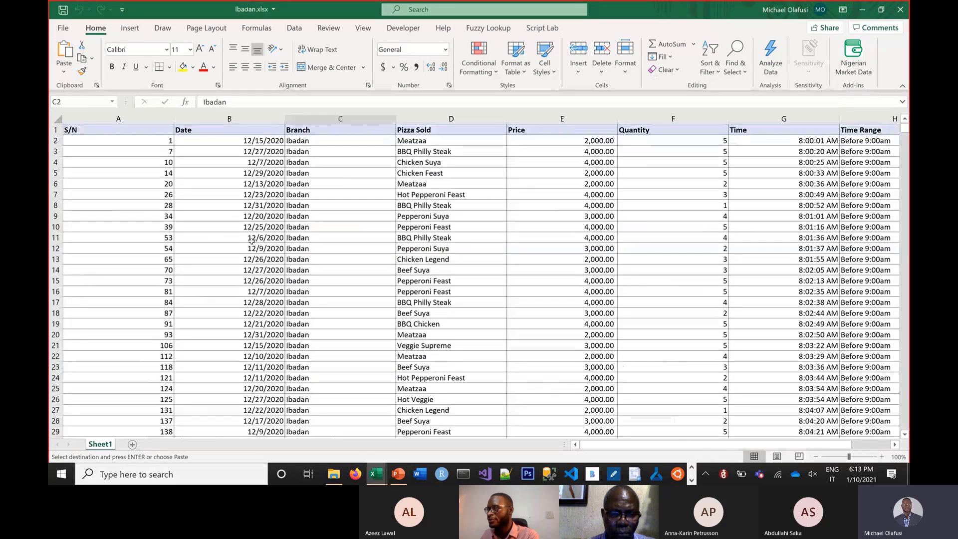
double_click(174, 116)
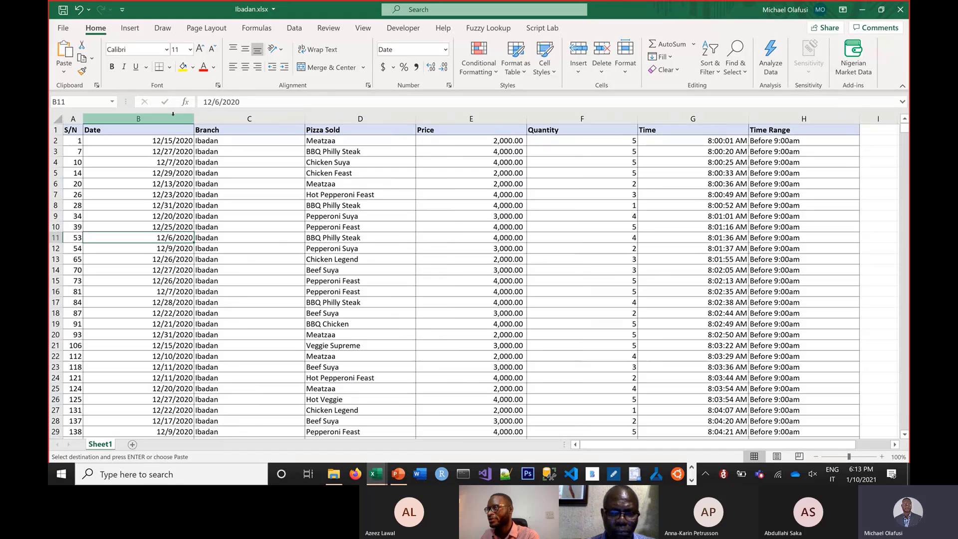
Copy the full sales table from Ibadan.xlsx into the Ibadan sheet of Book1, starting at cell A1.
left_click(145, 153)
key("ctrl+a")
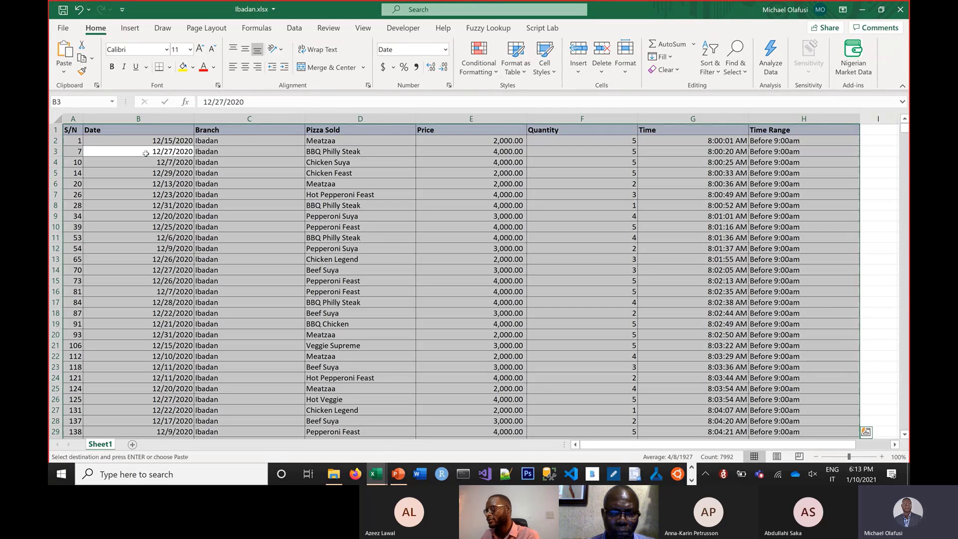
left_click(377, 474)
left_click(176, 429)
key("ctrl+a")
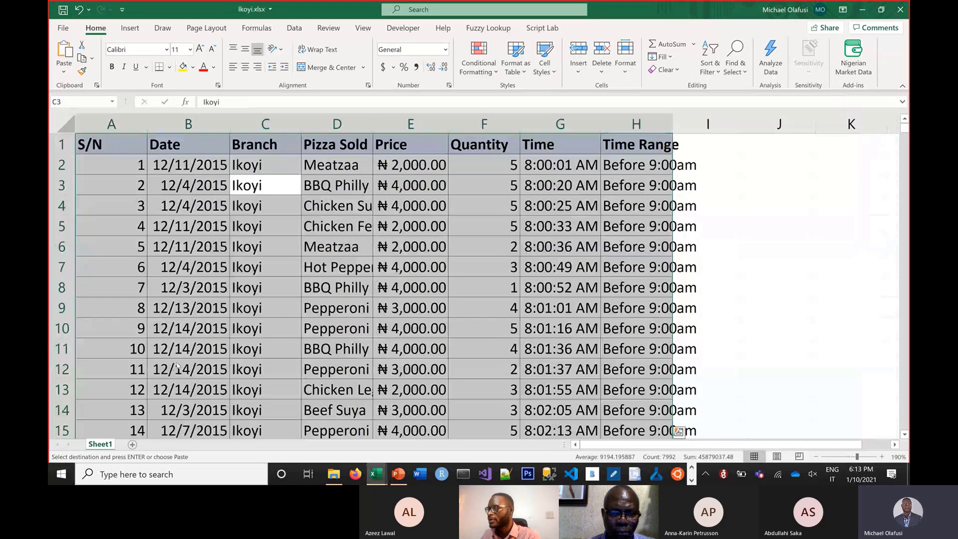
key("alt+Tab")
key("alt+Tab")
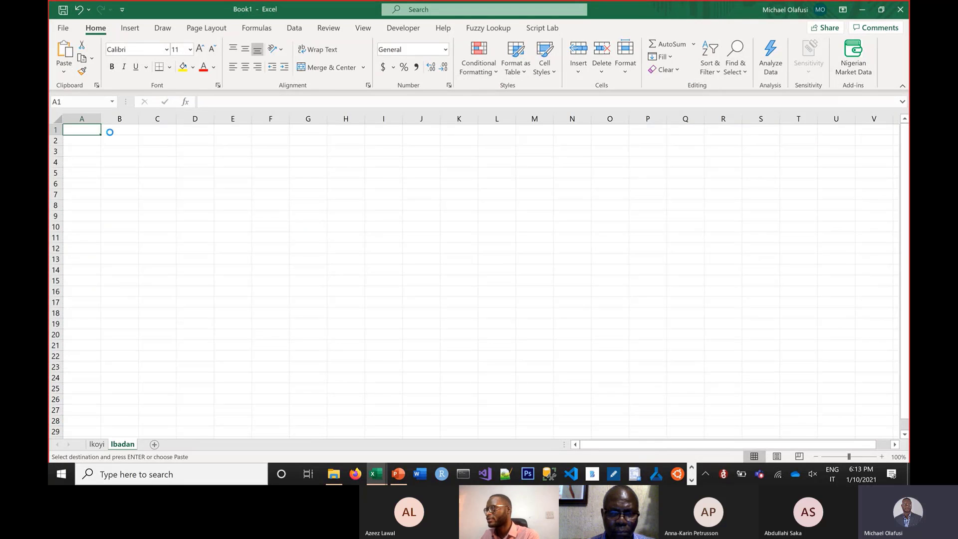
key("ctrl+v")
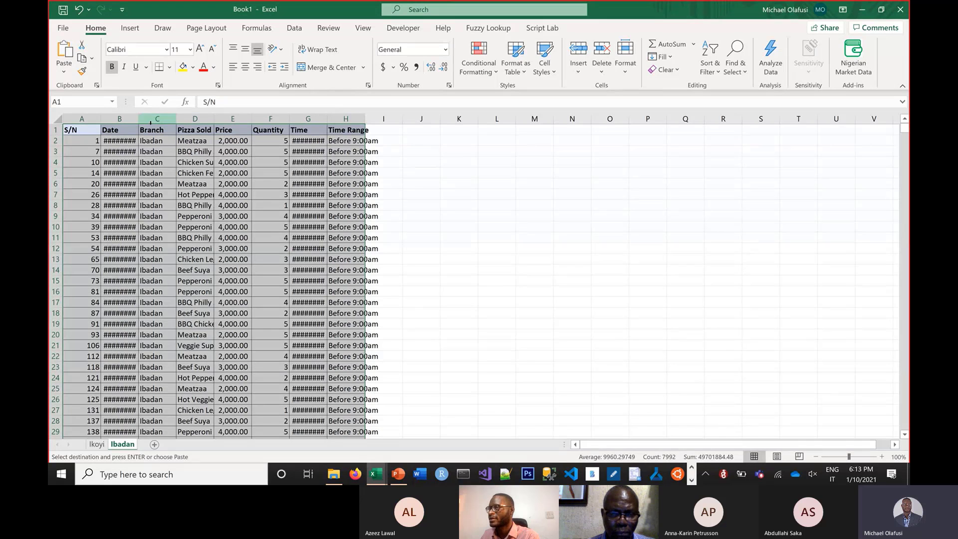
Auto-fit the Date column width on Book1's Ibadan sheet.
double_click(139, 119)
left_click(241, 335)
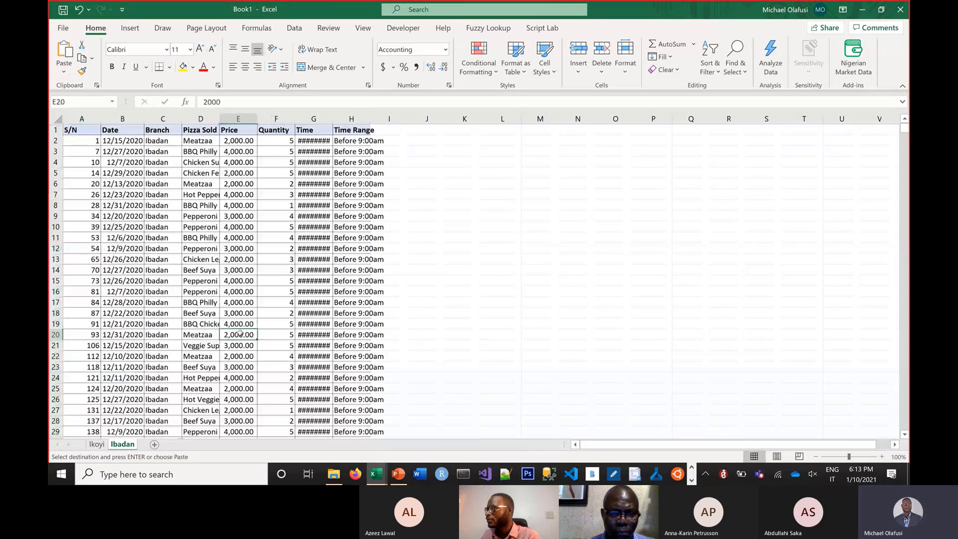
key("alt+Tab")
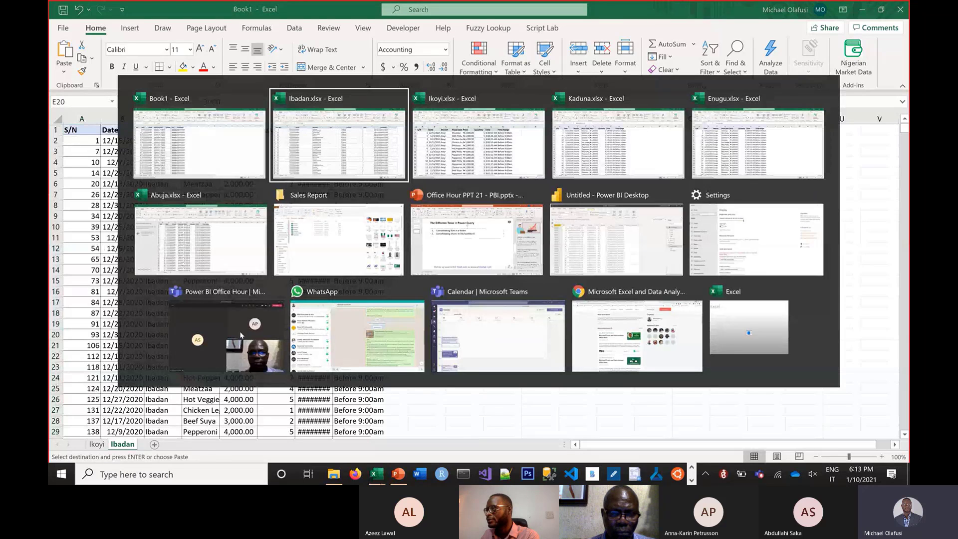
key("Escape")
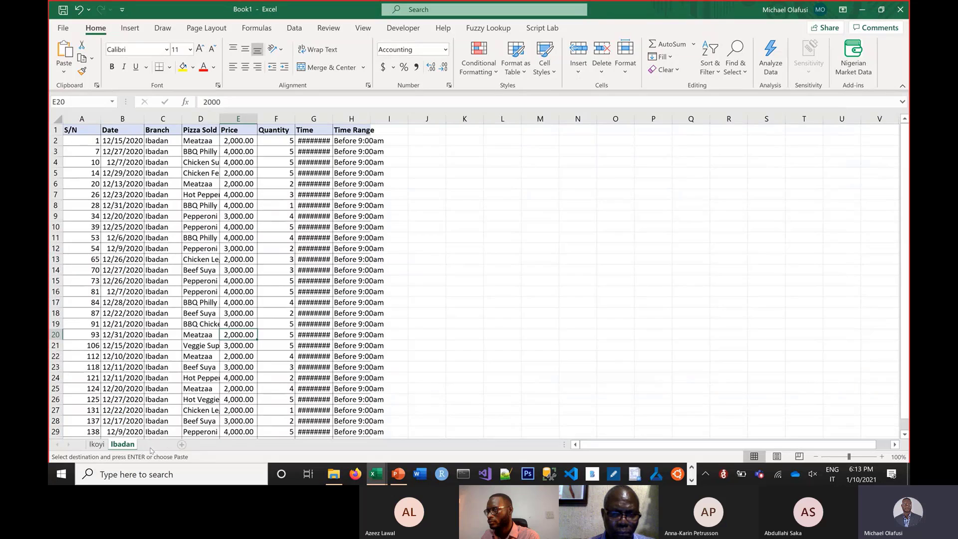
Add a new sheet after Ibadan and name it Kaduna.
left_click(151, 446)
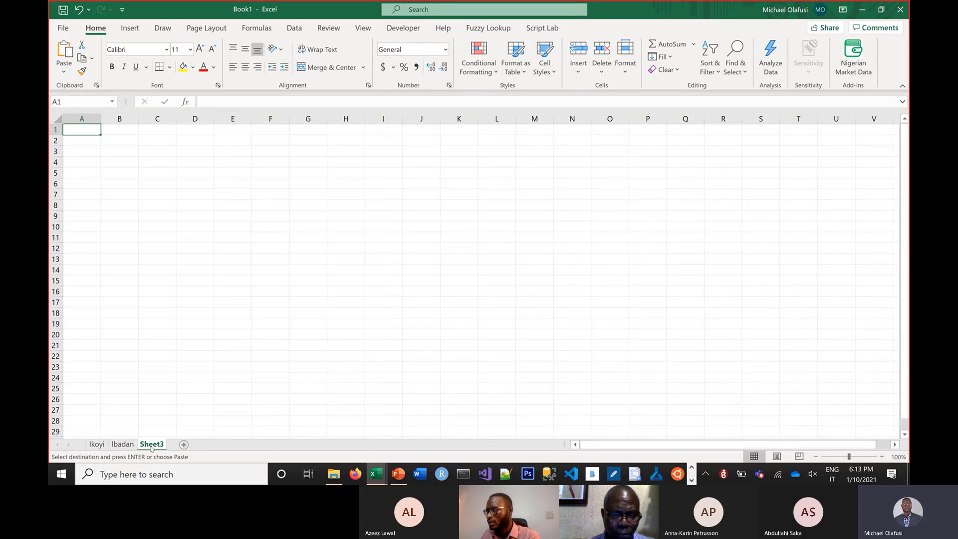
double_click(150, 445)
type("Kaduna")
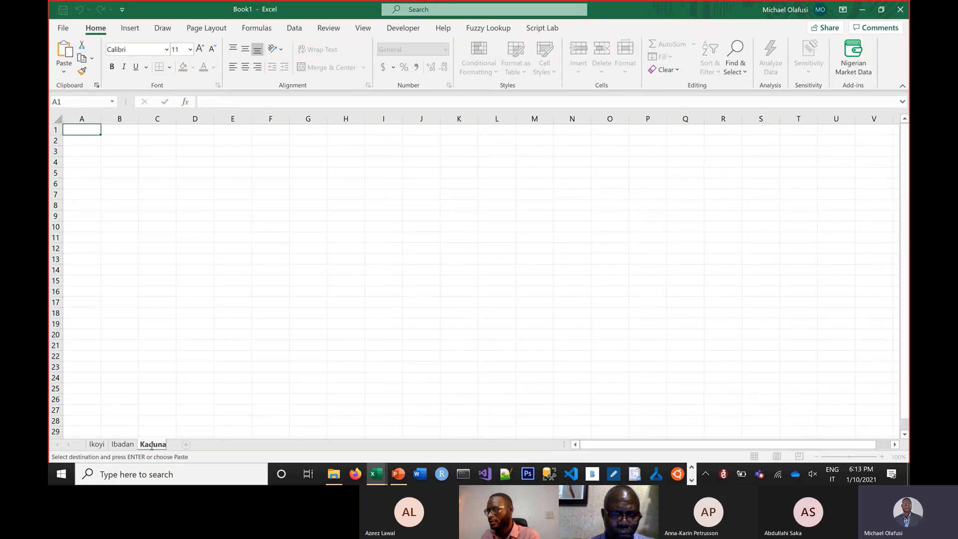
key("Return")
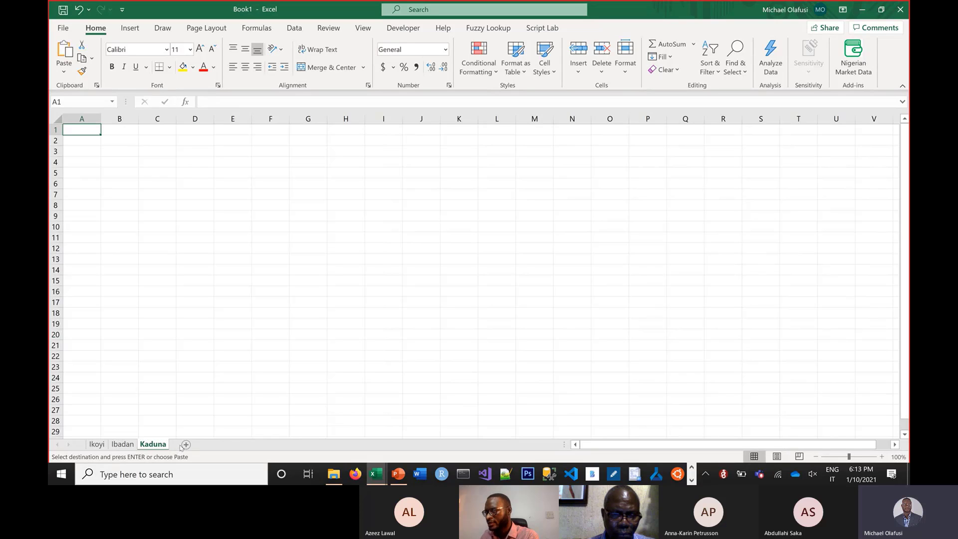
Add a new sheet after Kaduna and name it Enugu.
left_click(183, 446)
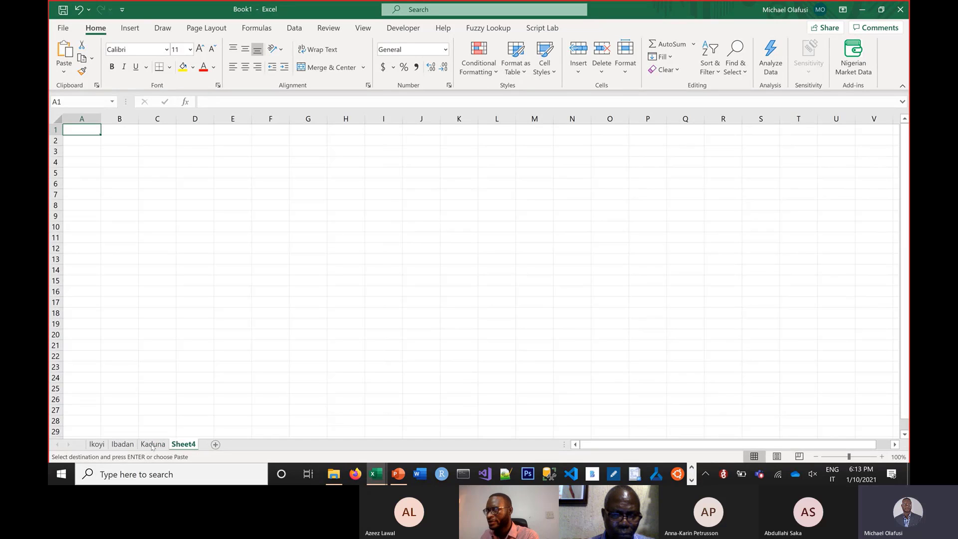
double_click(187, 449)
type("Ebu")
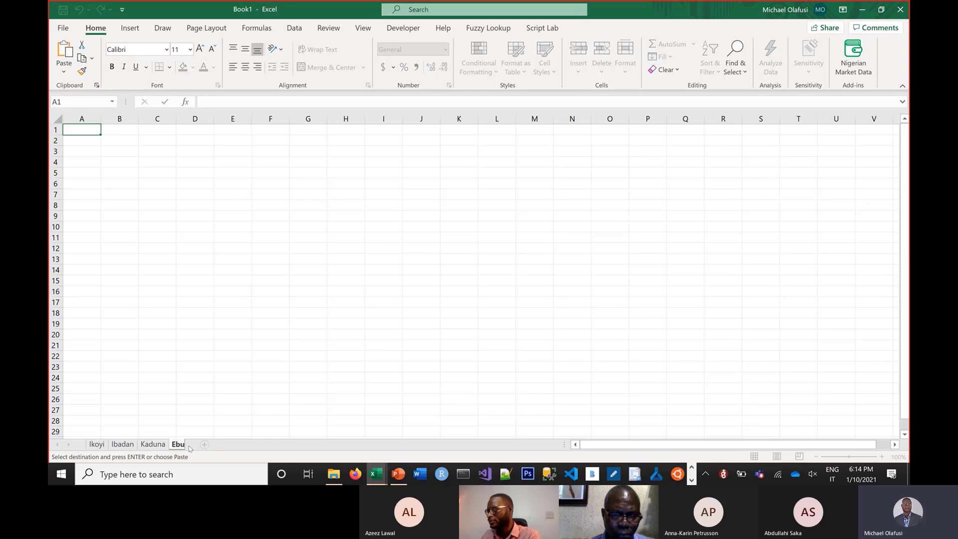
type("gu")
key("BackSpace")
key("BackSpace")
key("BackSpace")
key("BackSpace")
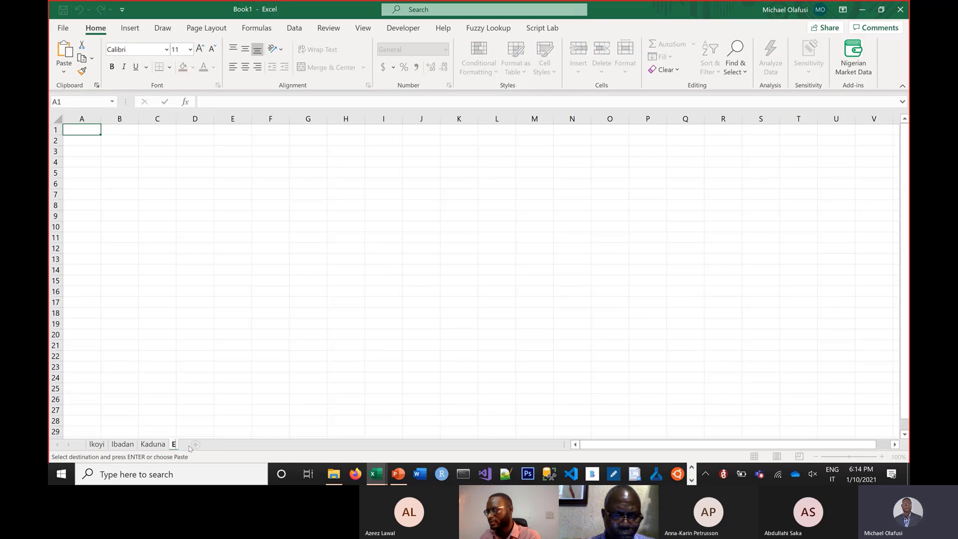
type("nugu")
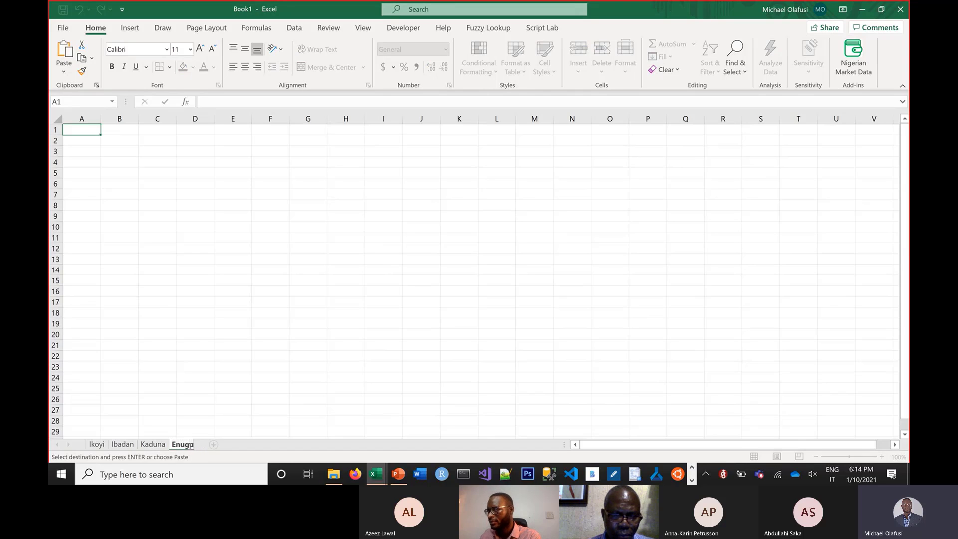
key("Return")
Add a new sheet after Enugu and name it Abuja.
left_click(215, 445)
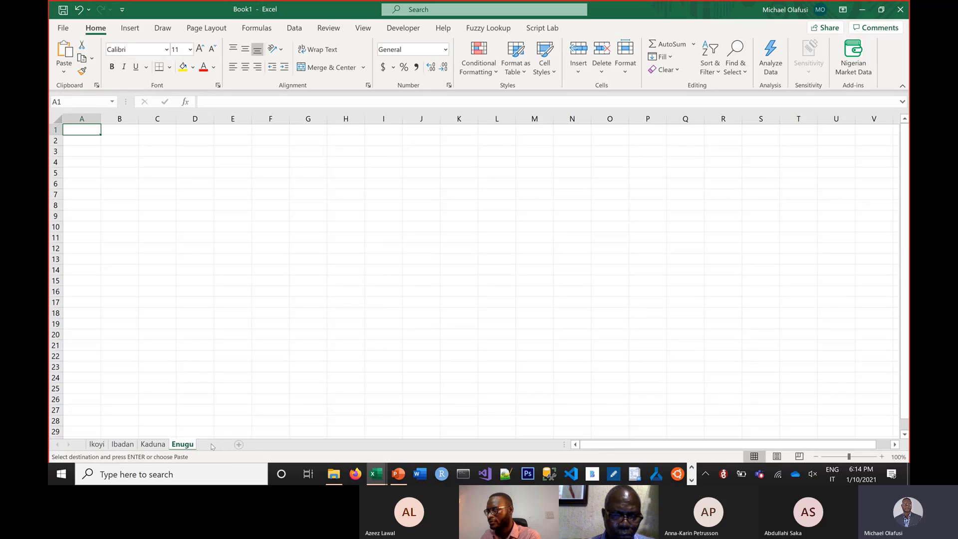
double_click(209, 444)
type("Abuja")
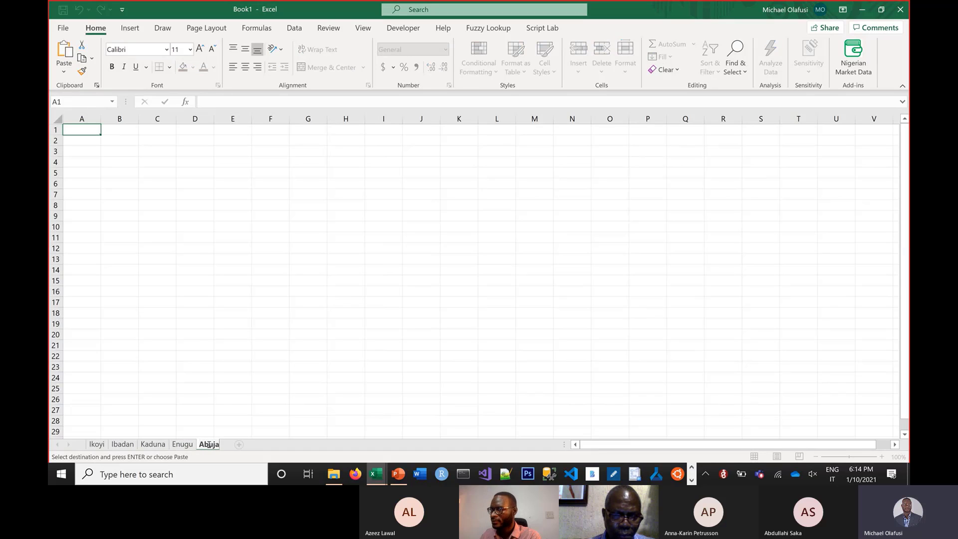
key("Return")
Copy the entire table from Abuja.xlsx and paste it with all contents into Book1's Abuja sheet at A1.
key("alt+Tab")
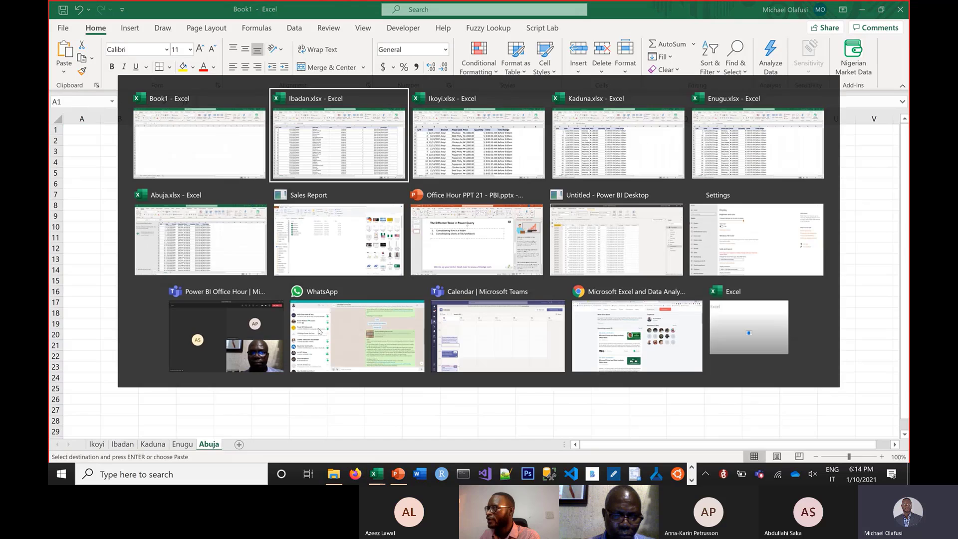
left_click(210, 247)
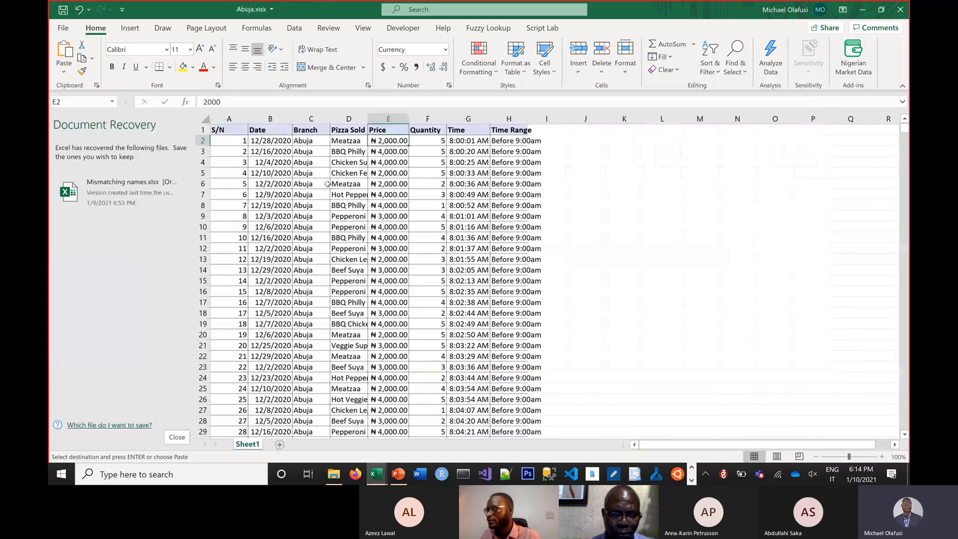
key("ctrl+a")
key("ctrl+c")
key("alt+Tab")
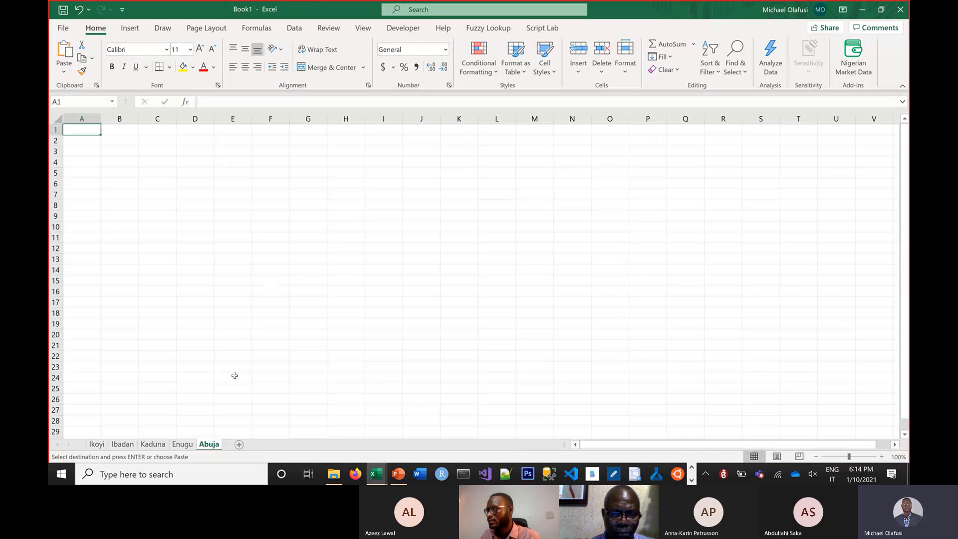
key("ctrl+alt+v")
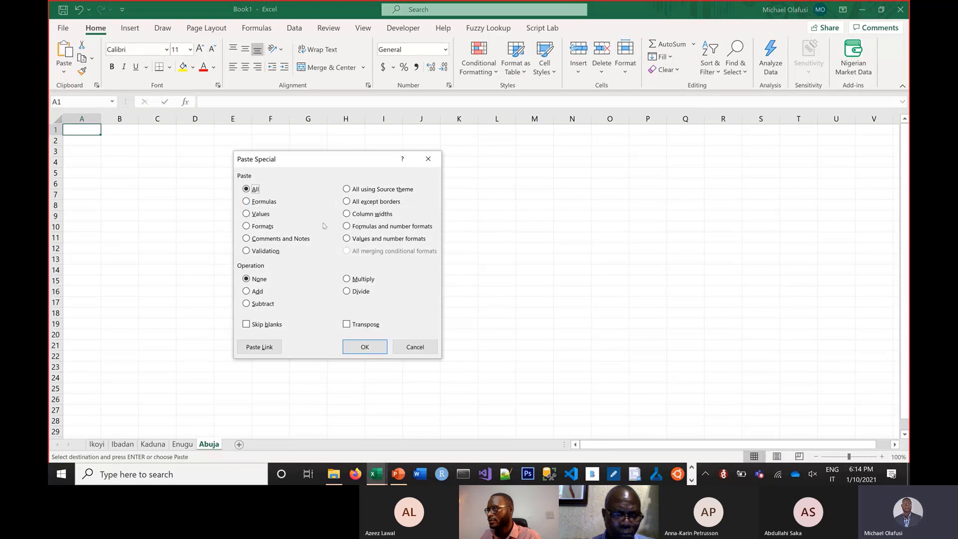
key("Escape")
key("ctrl+alt+v")
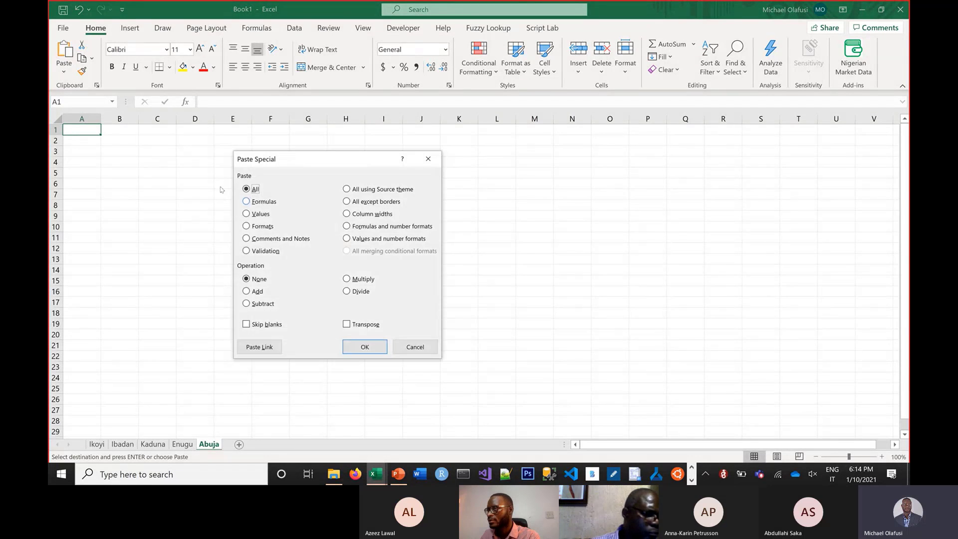
left_click(364, 346)
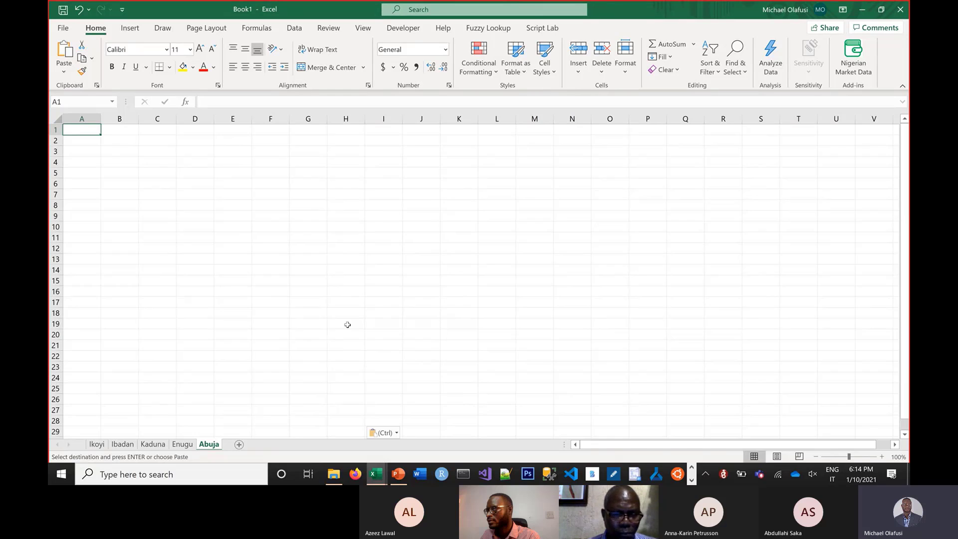
left_click(237, 183, "alt")
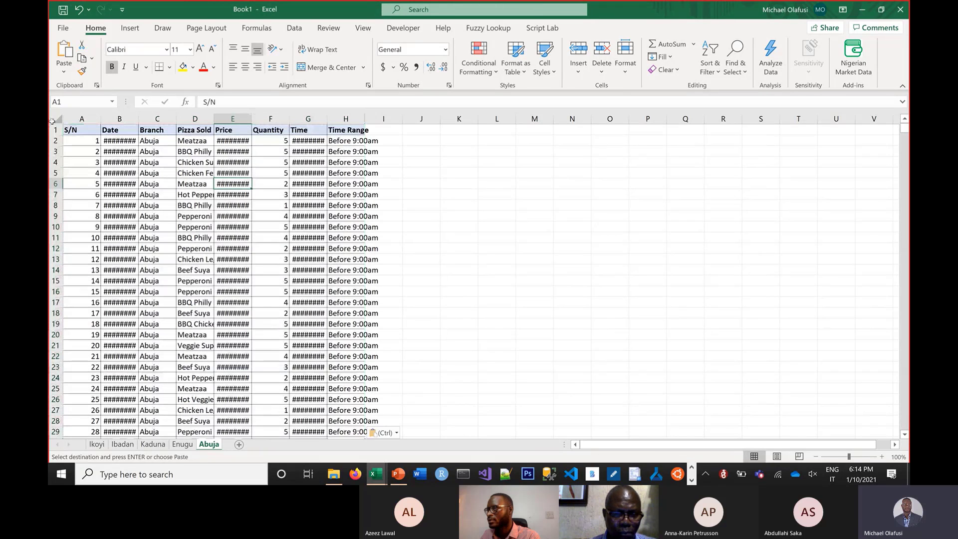
Auto-fit all column widths on the Abuja sheet and close the Research pane.
left_click(58, 119)
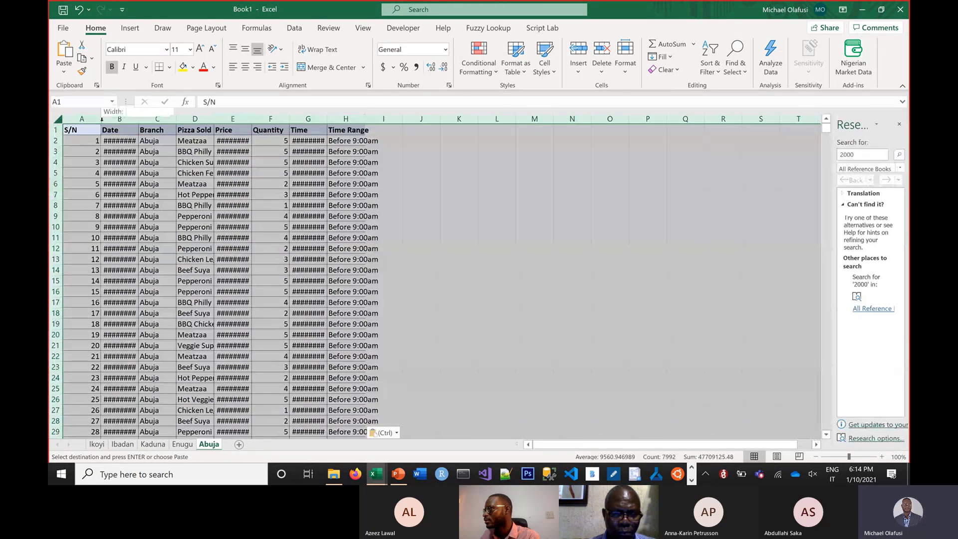
double_click(101, 119)
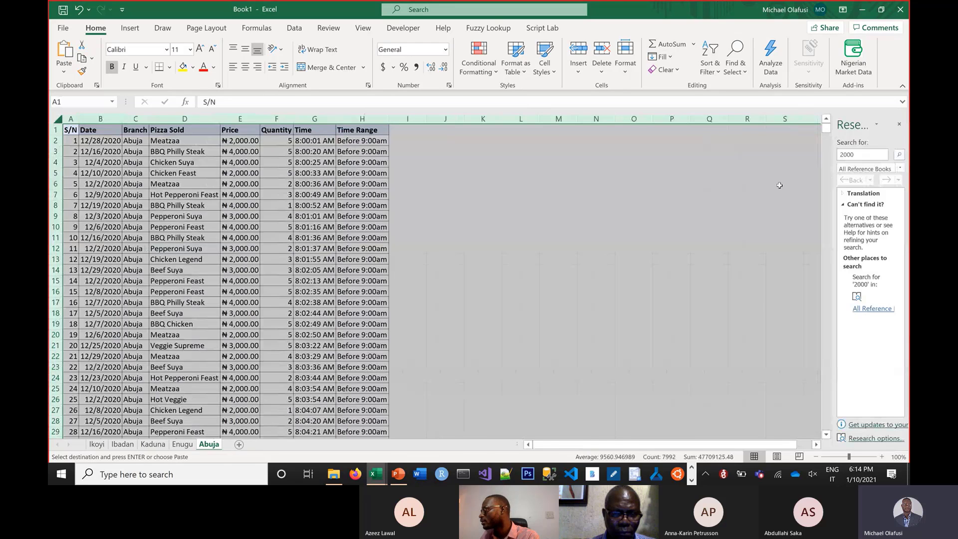
left_click(780, 185)
left_click(899, 124)
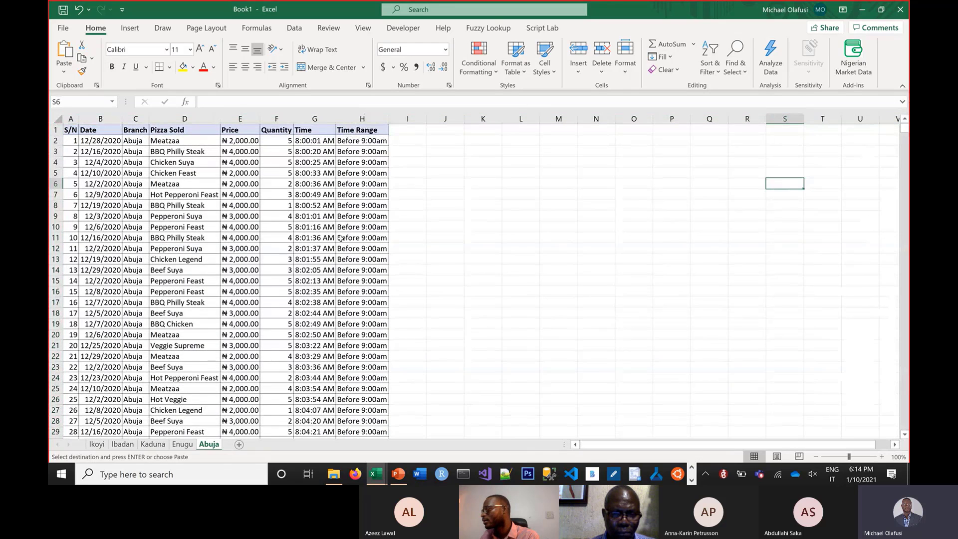
Copy the entire table from Kaduna.xlsx into Book1's Kaduna sheet at A1 and close the Research pane.
left_click(325, 239, "alt")
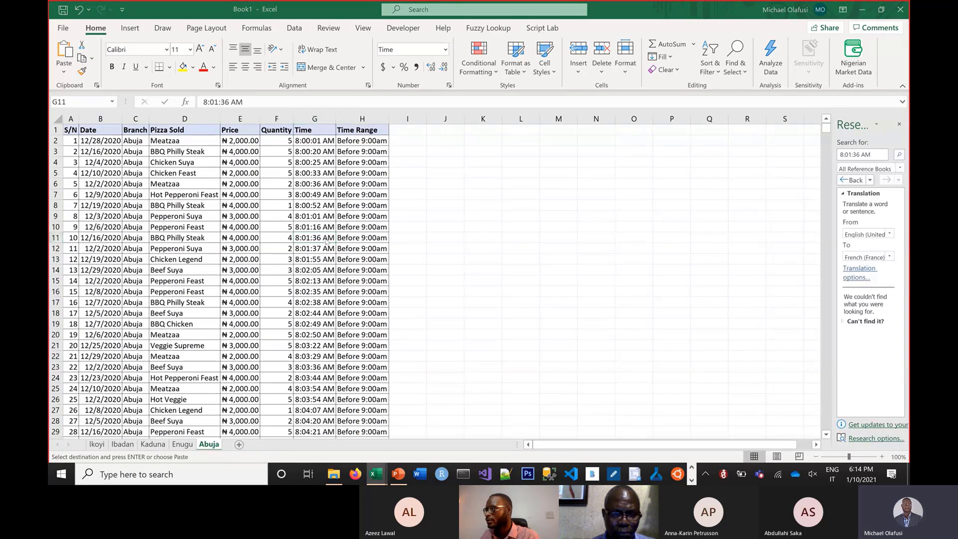
key("alt+Tab")
key("alt+Tab")
key("alt+Tab")
key("alt+Tab")
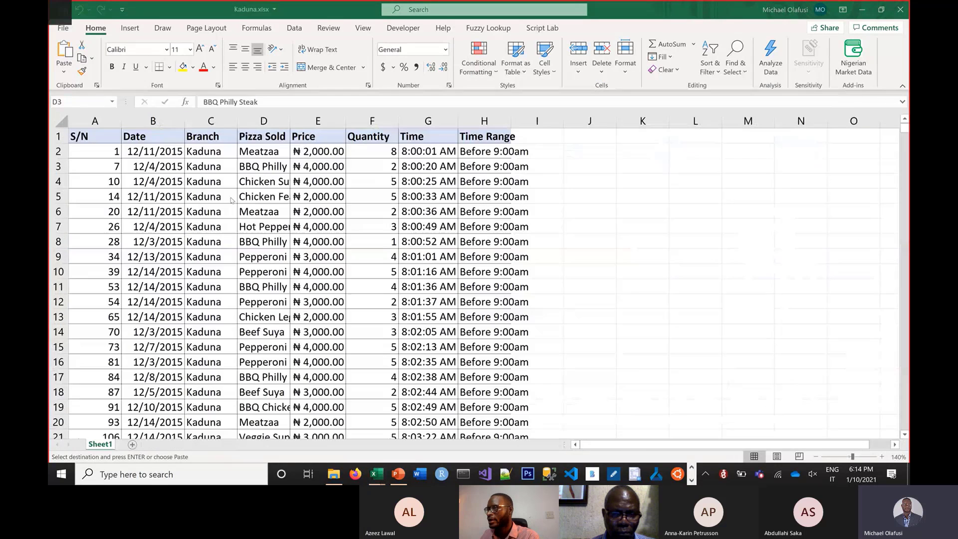
left_click(227, 199)
key("ctrl+a")
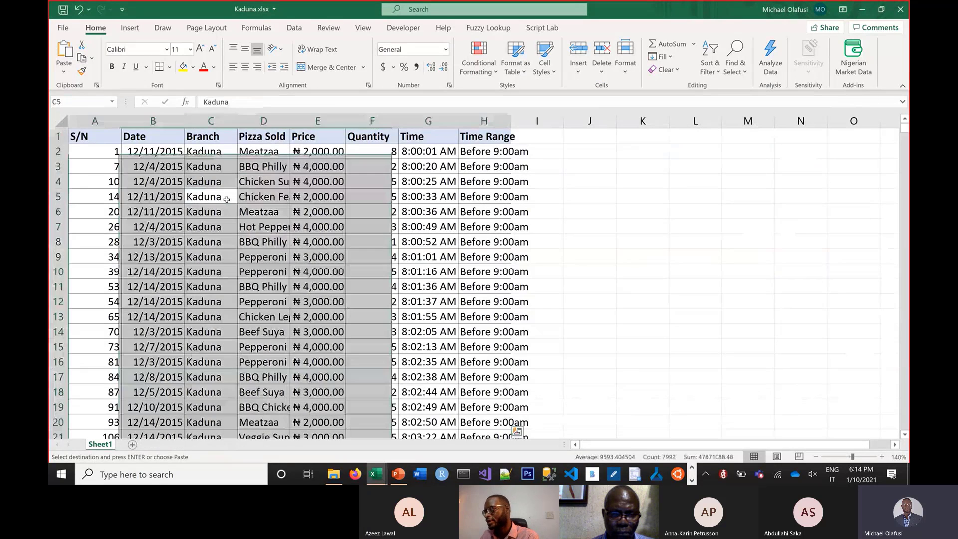
key("alt+Tab")
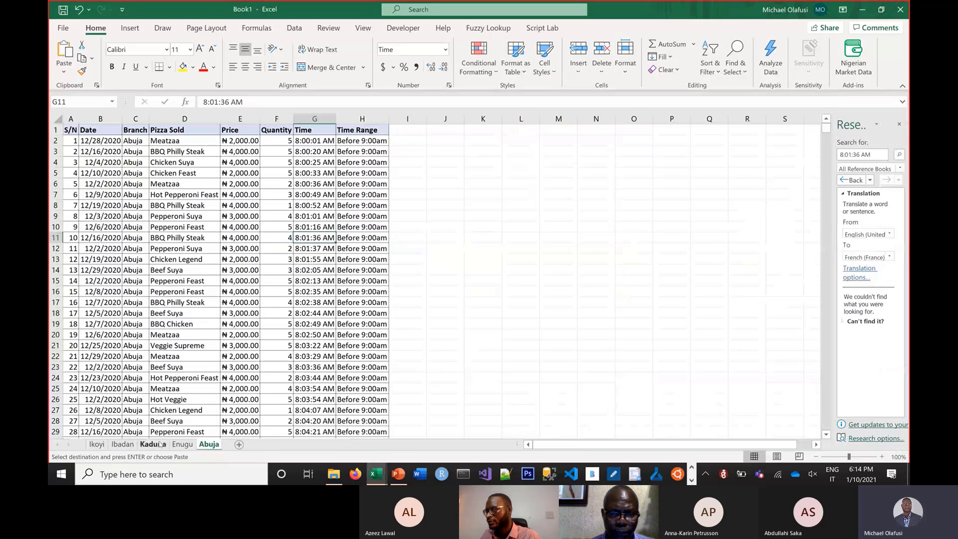
left_click(159, 445)
key("ctrl+v")
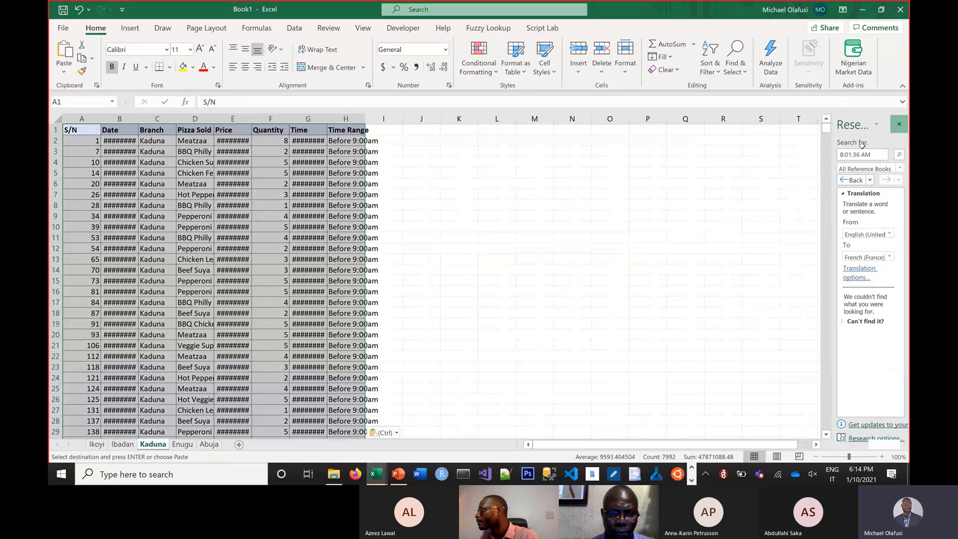
left_click(899, 123)
left_click(287, 270)
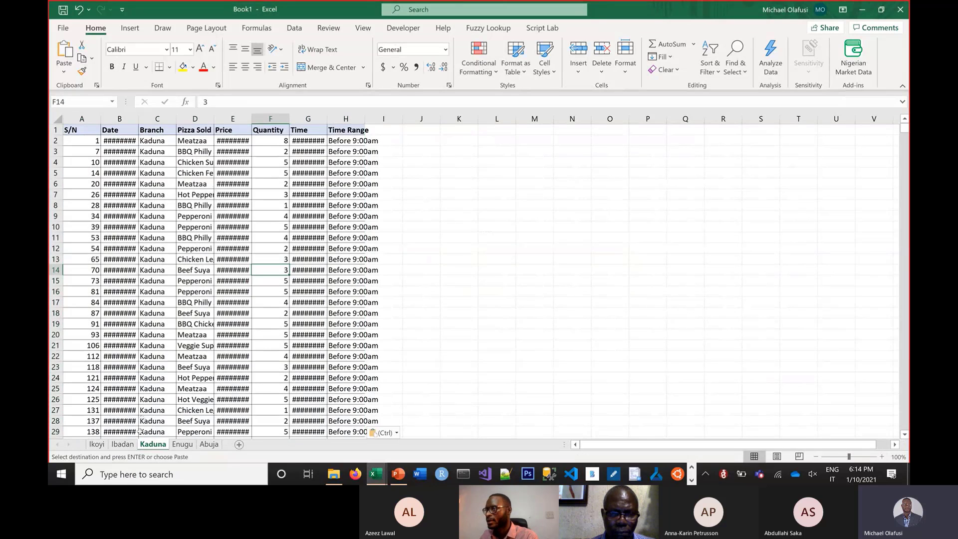
Copy the entire table from Enugu.xlsx and paste it into Book1's Enugu sheet at A1.
left_click(180, 445)
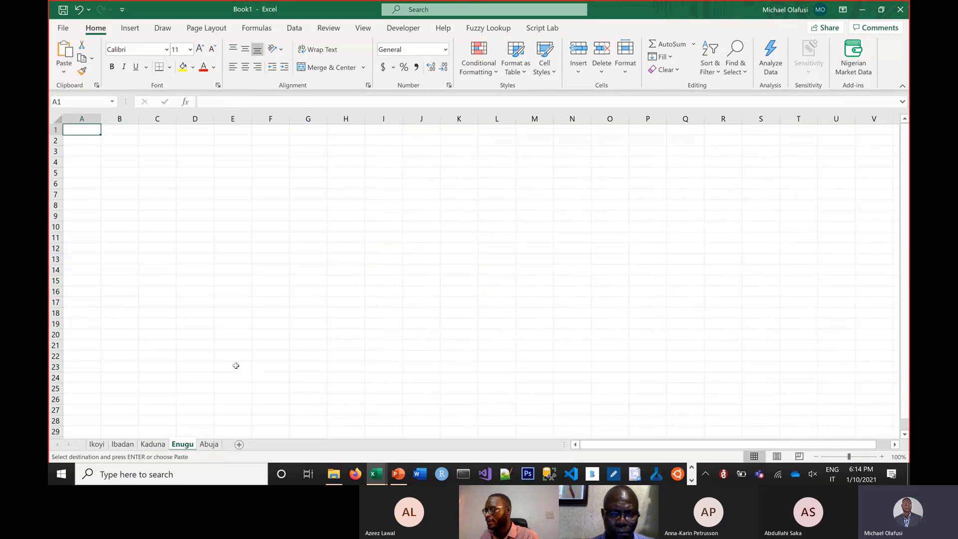
key("alt+Tab")
key("Tab")
key("Tab")
key("Tab")
key("Tab")
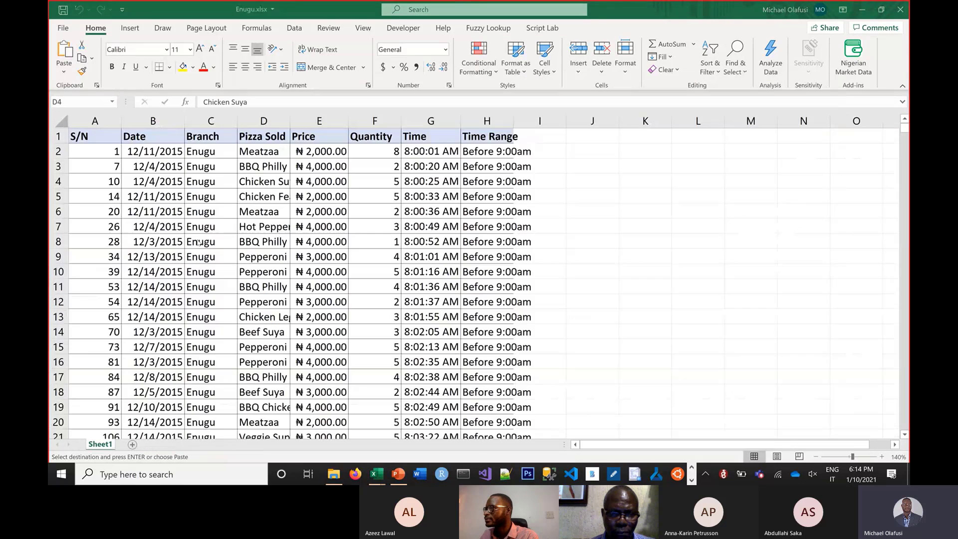
left_click(199, 243)
key("ctrl+a")
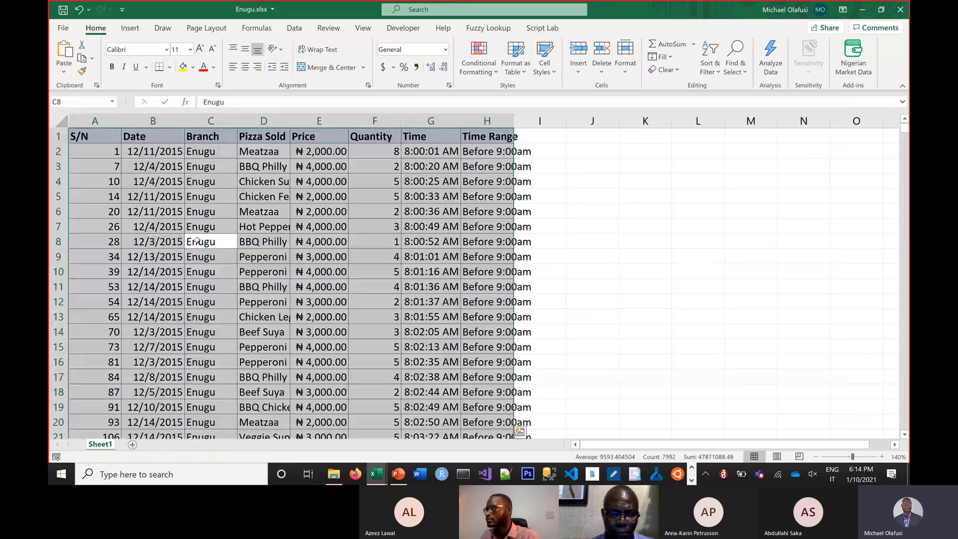
key("alt+Tab")
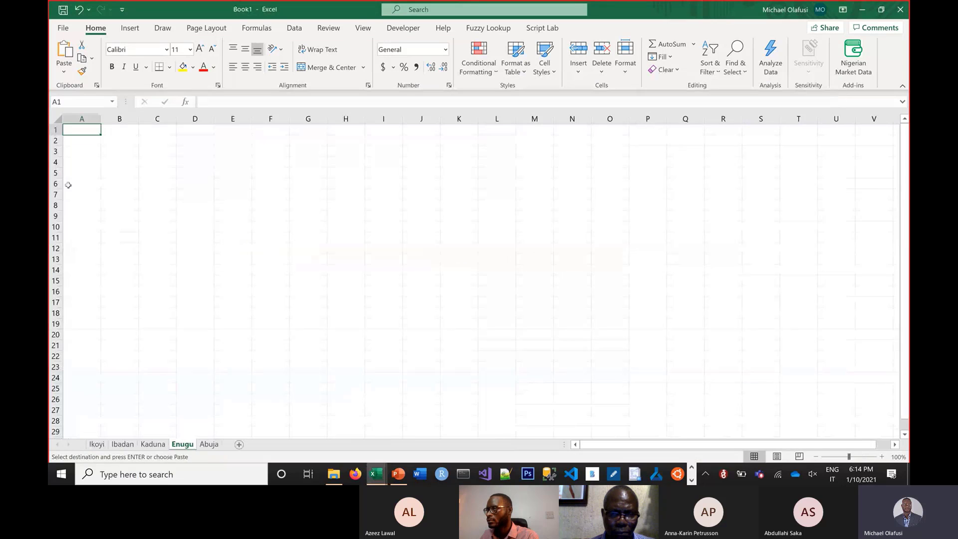
key("ctrl+v")
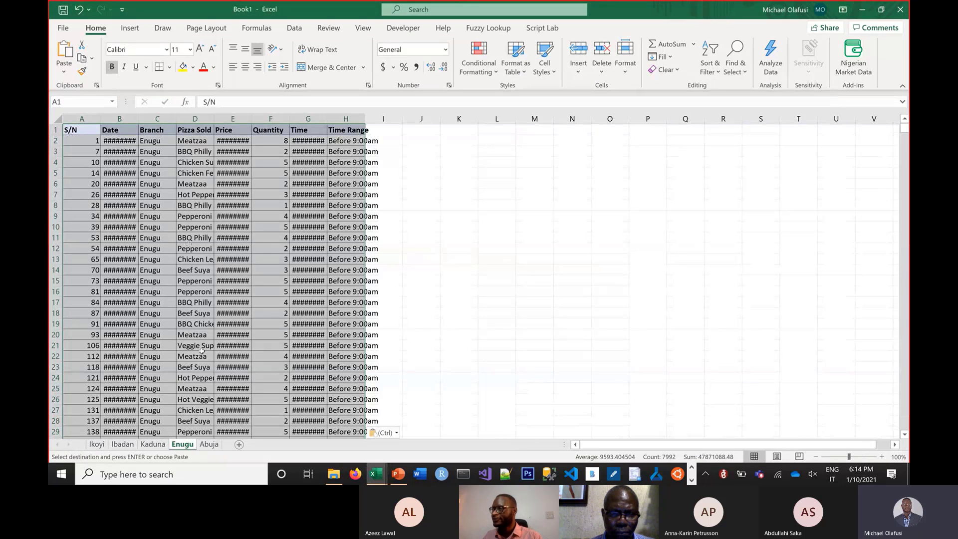
left_click(188, 354)
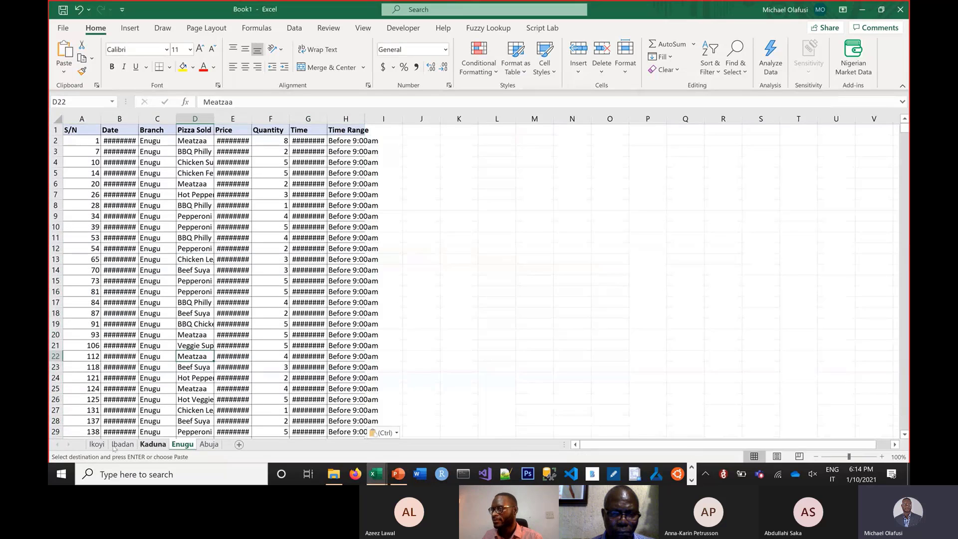
Go back to the Ikoyi sheet and select cell C10.
key("ctrl+Page_Up")
key("ctrl+Page_Up")
key("ctrl+Page_Up")
left_click(157, 228)
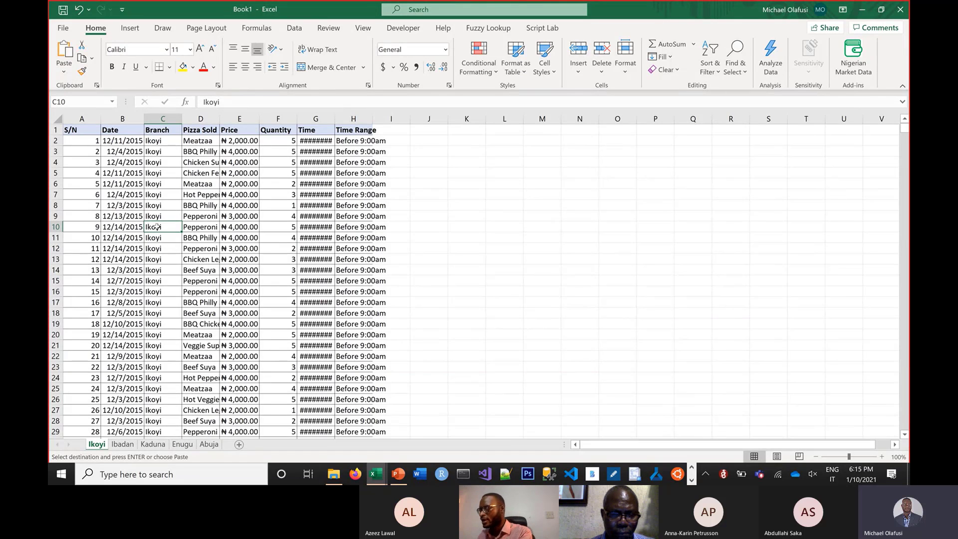
Save the workbook in the Documents folder as "Multiple data in sheets.xlsx".
key("ctrl+s")
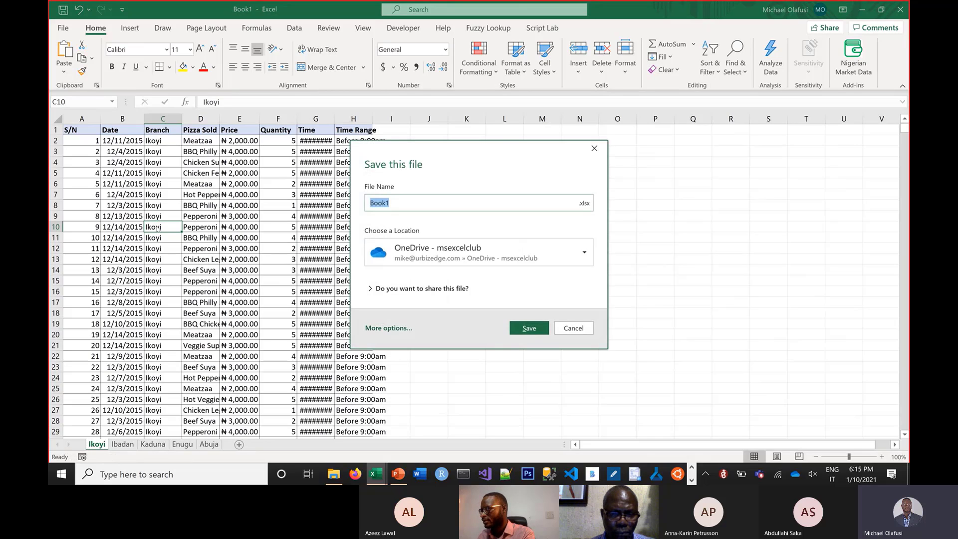
type("Multiple")
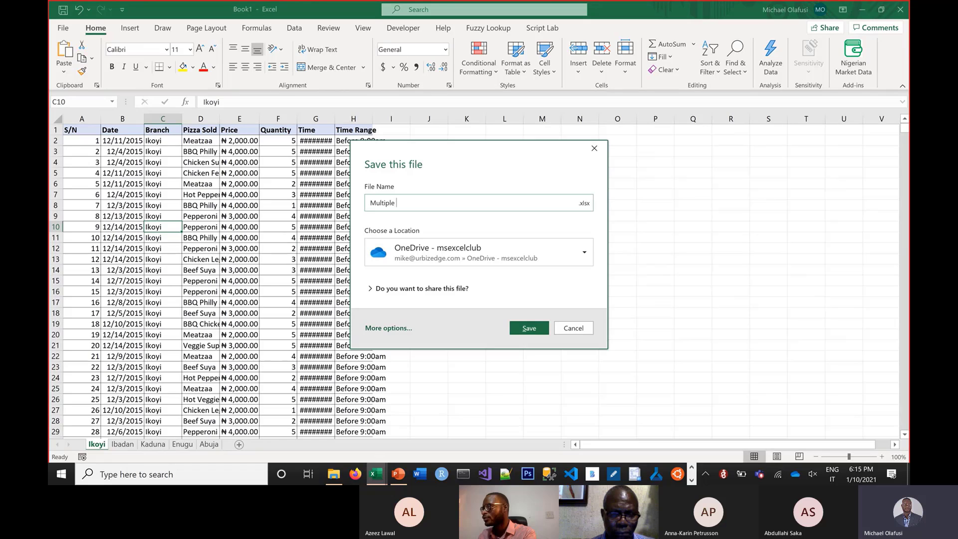
type(" rports")
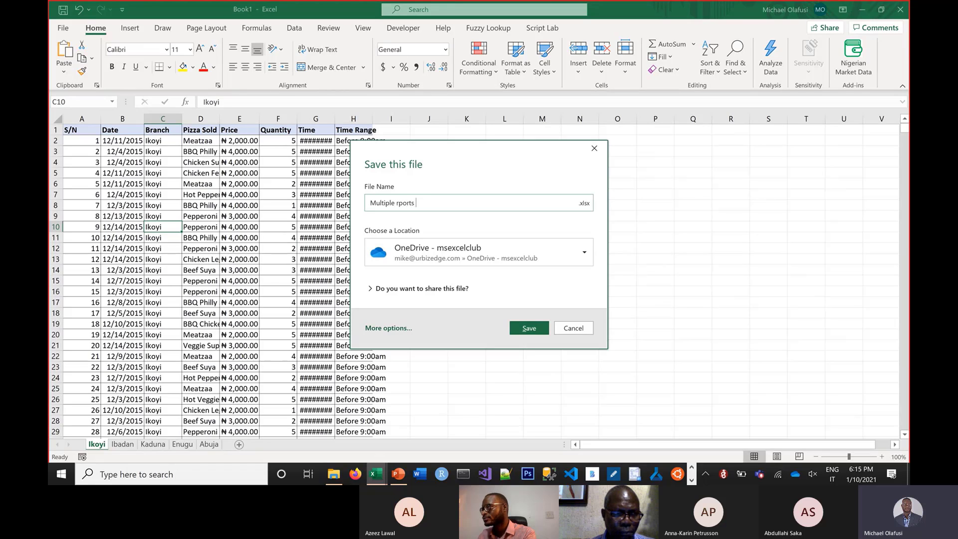
key("BackSpace")
key("BackSpace")
key("BackSpace")
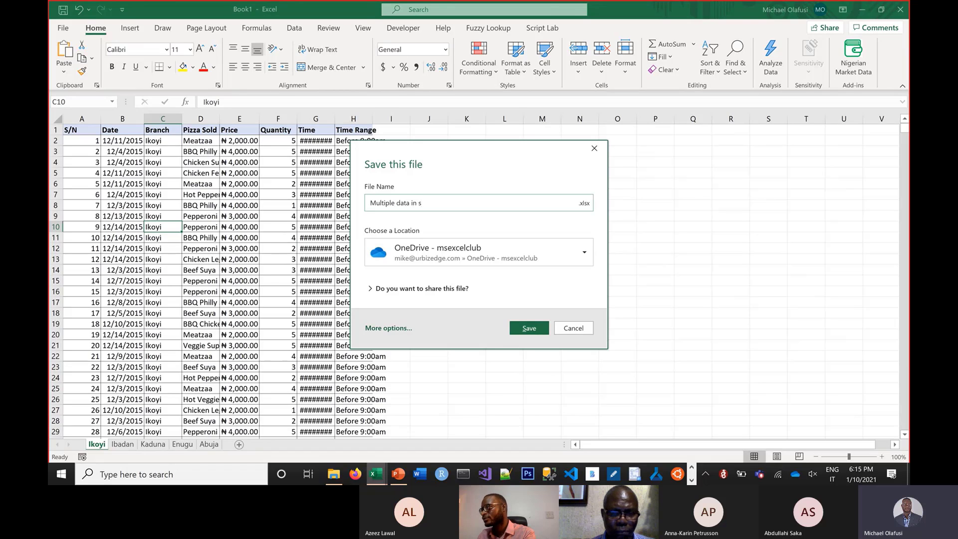
type("data in sheets")
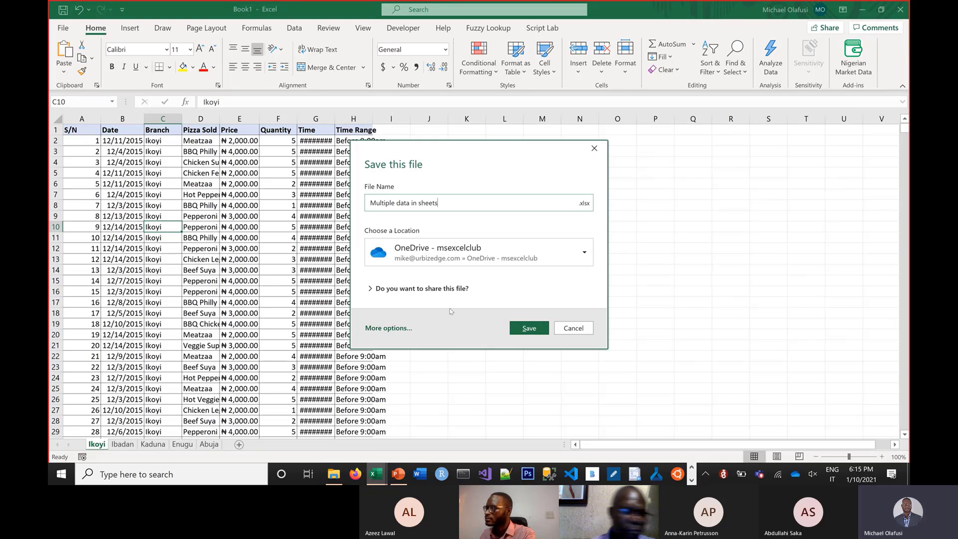
left_click(389, 328)
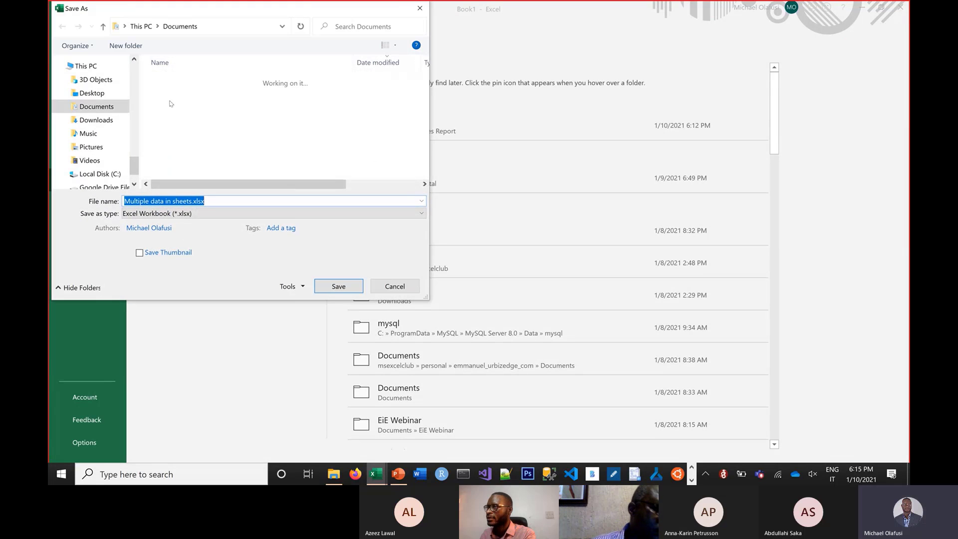
left_click(332, 285)
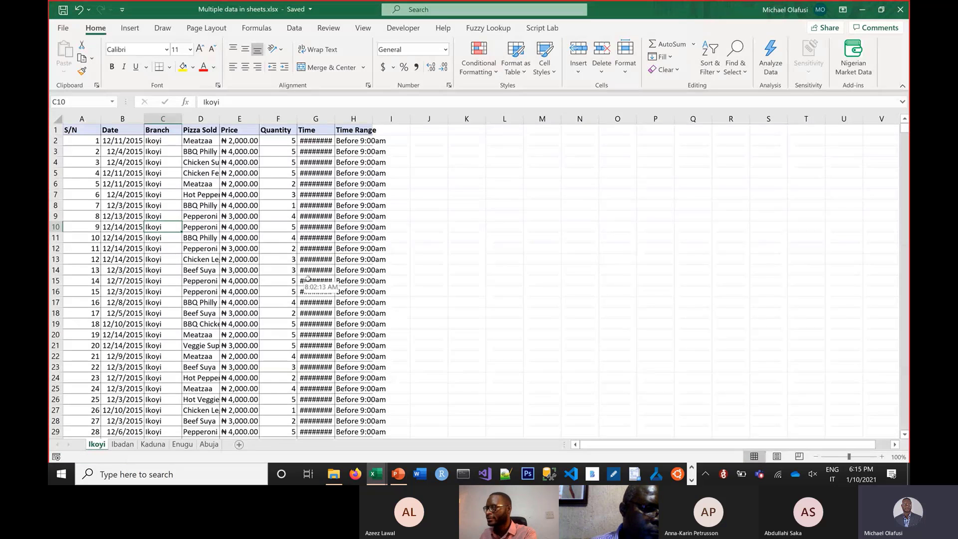
Switch to a new, untitled Power BI Desktop report and dismiss its start screen.
key("alt+Tab")
key("alt+Tab")
key("alt+Tab")
key("alt+Tab")
key("alt+Tab")
key("alt+Tab")
key("alt+Tab")
key("alt+Tab")
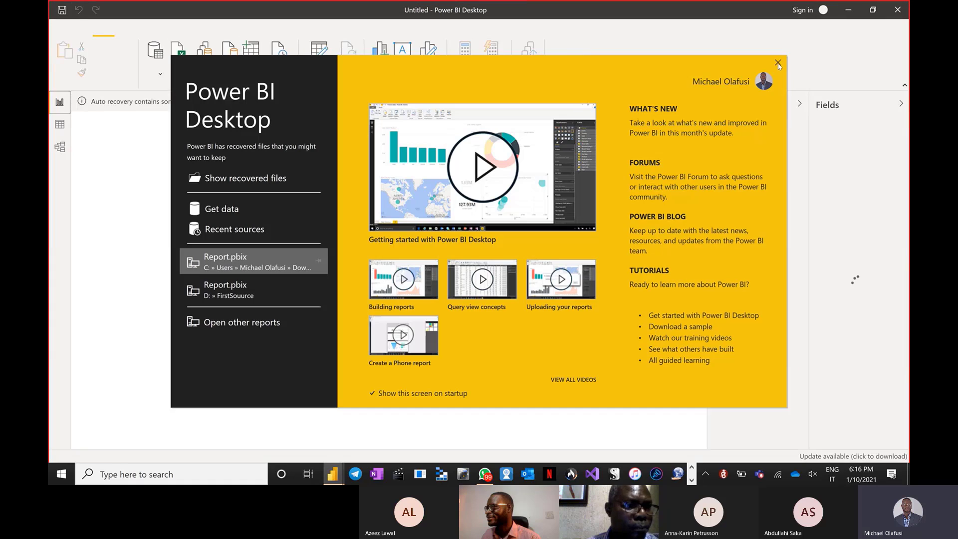
left_click(778, 62)
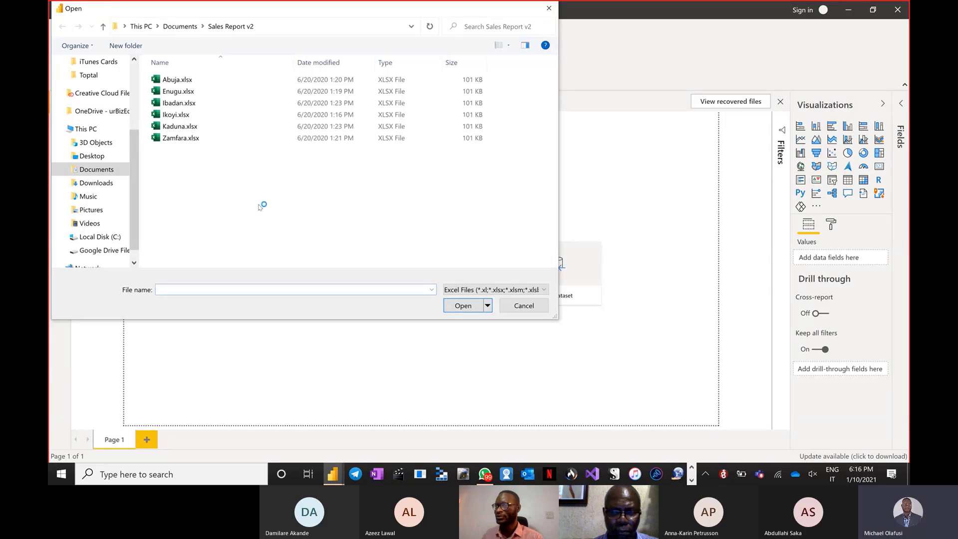
Open "Multiple data in sheets.xlsx" from the Documents folder as the report's Excel data source.
left_click(107, 168)
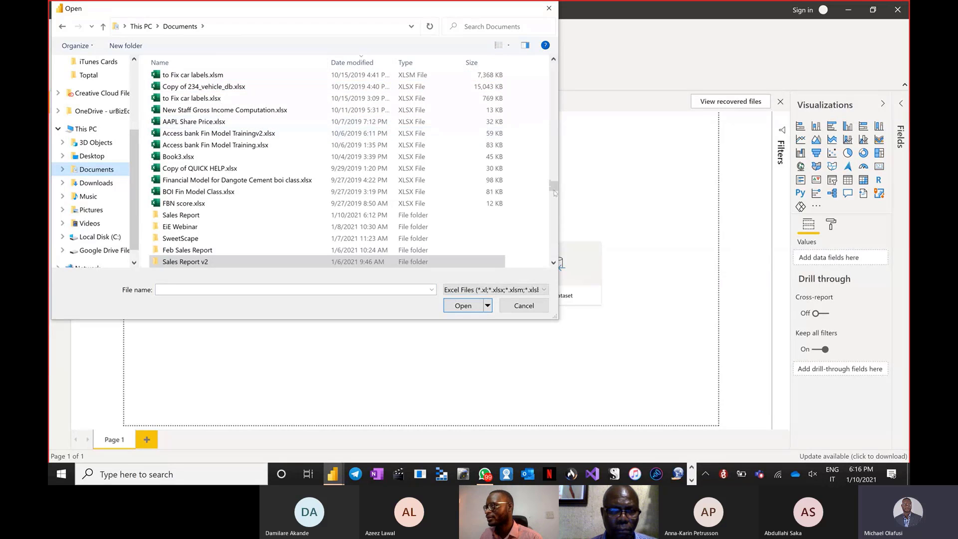
left_click_drag(555, 188, 538, 60)
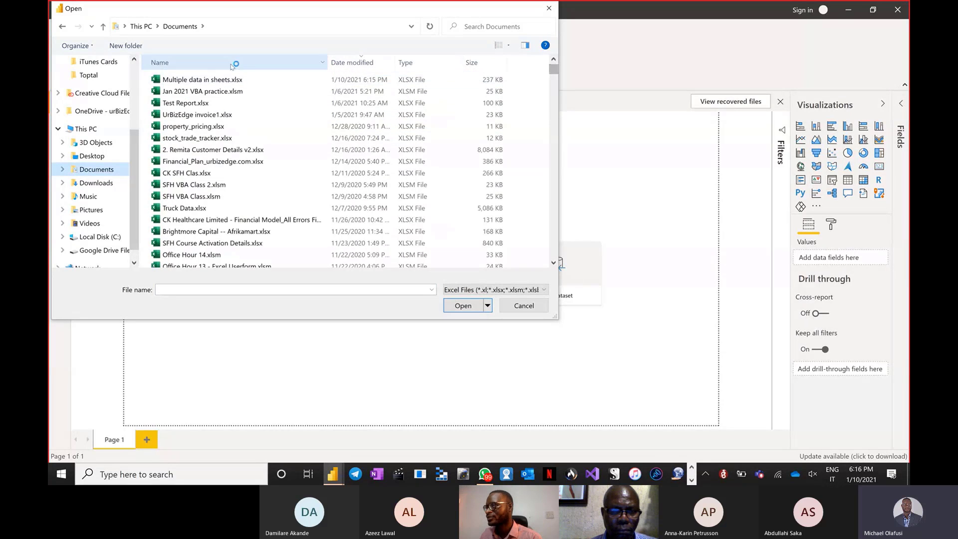
left_click(205, 80)
left_click(466, 309)
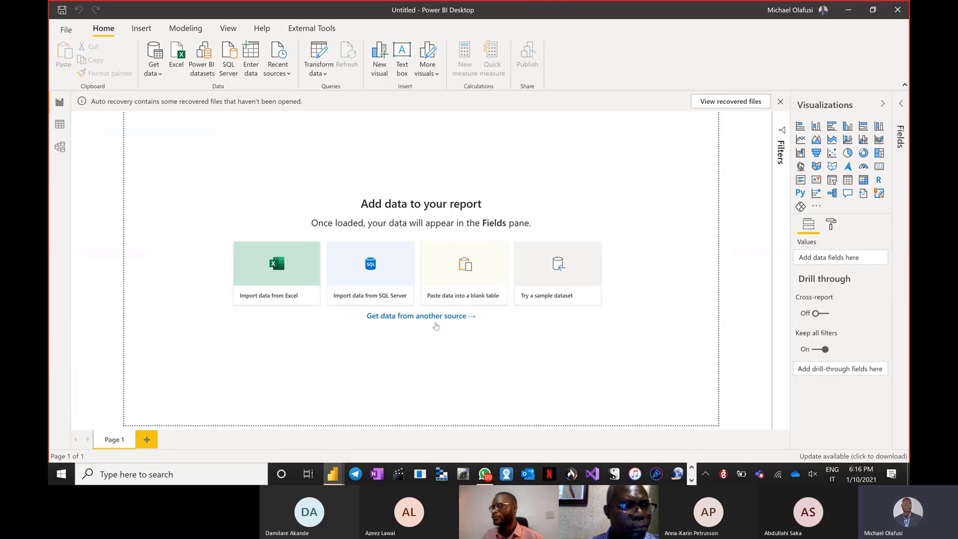
Select the Abuja, Enugu, Ibadan, Ikoyi and Kaduna sheets and open them for transformation in the Power Query Editor.
left_click(436, 324)
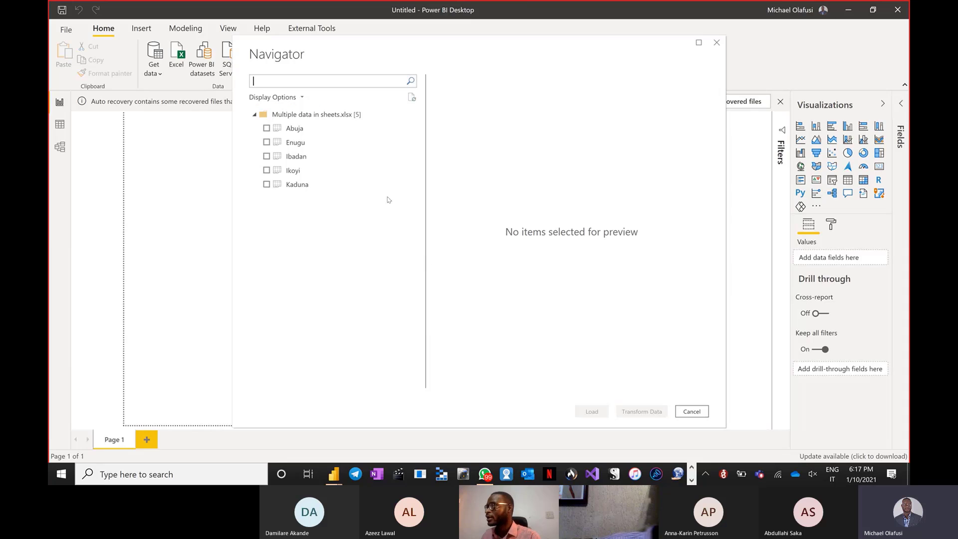
left_click(267, 129)
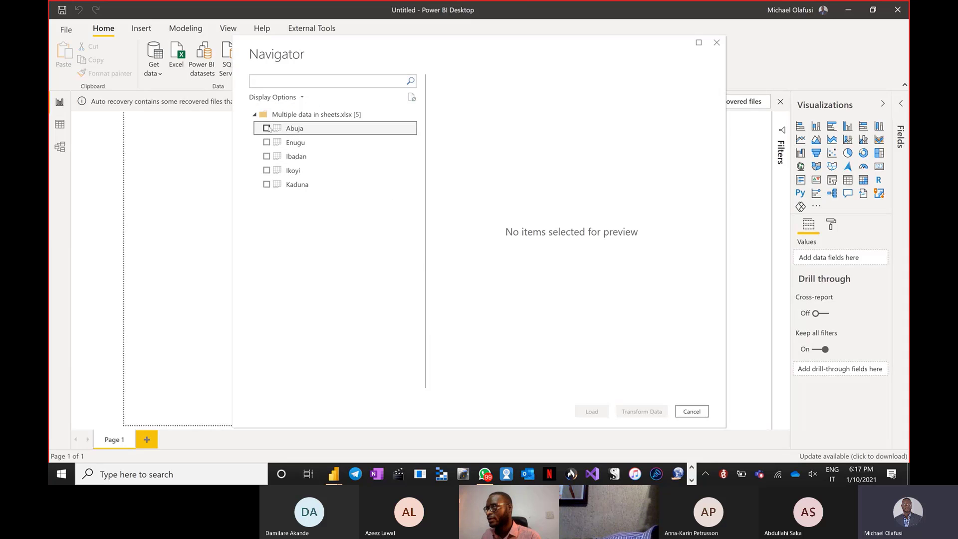
left_click(266, 184, "shift")
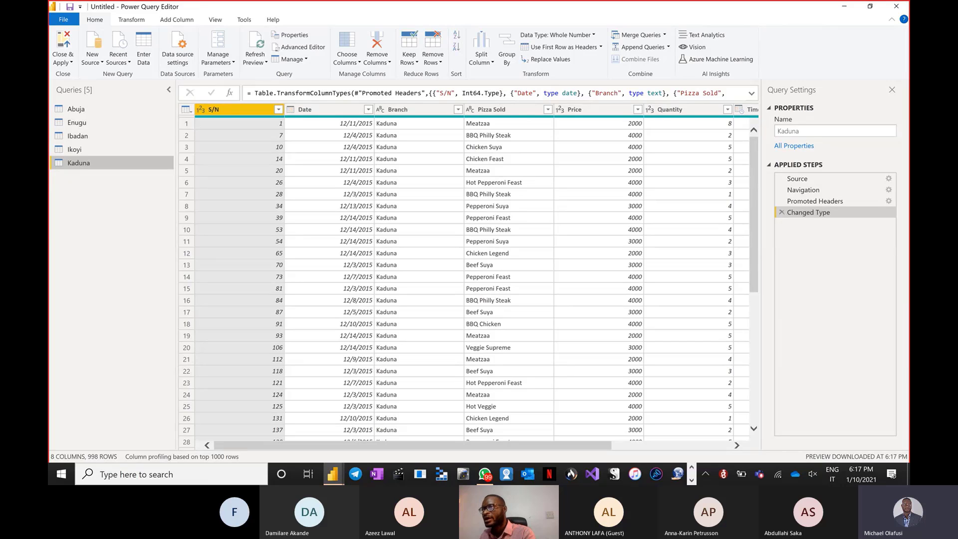
left_click_drag(52, 15, 146, 100)
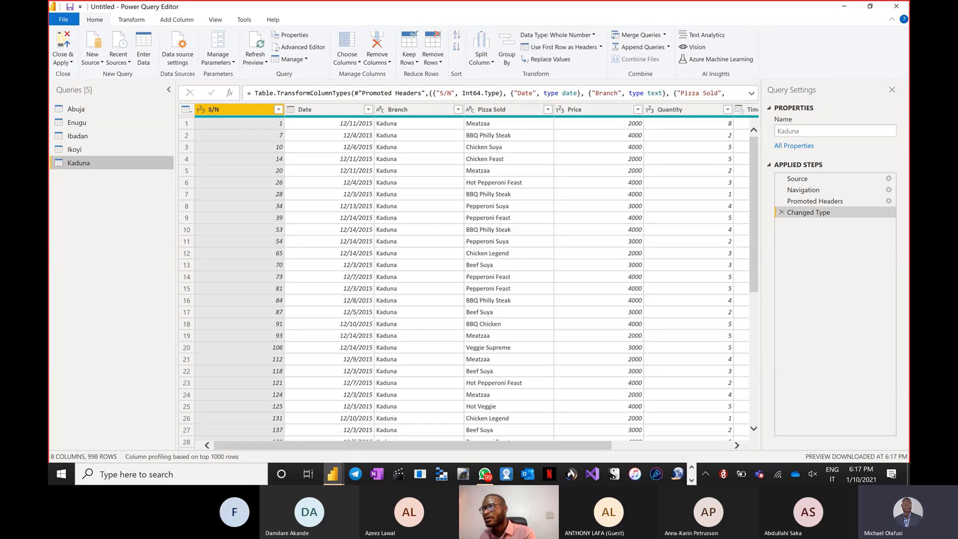
mouse_move(51, 11)
left_mouse_down()
mouse_move(67, 66)
mouse_move(825, 114)
mouse_move(859, 114)
mouse_move(859, 83)
left_mouse_up()
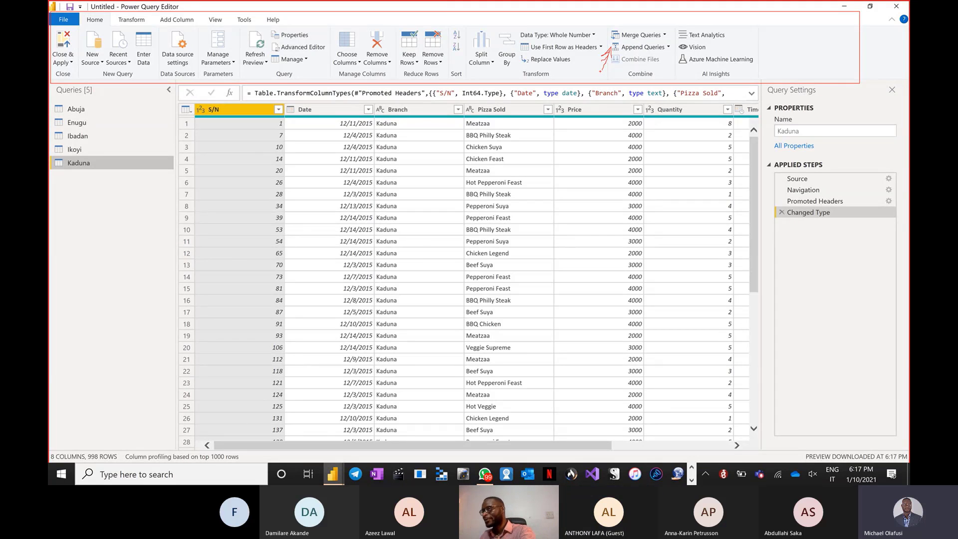
key("Escape")
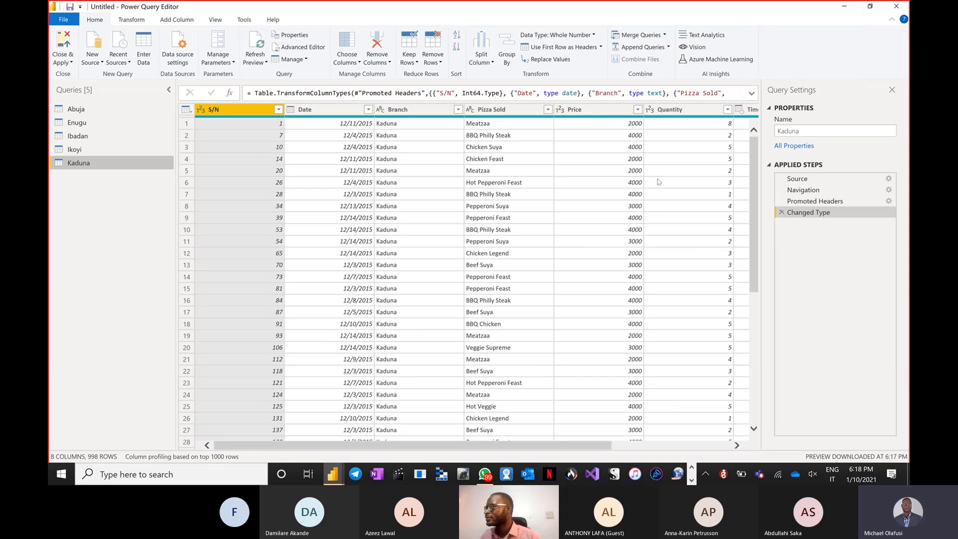
left_click_drag(569, 446, 549, 449)
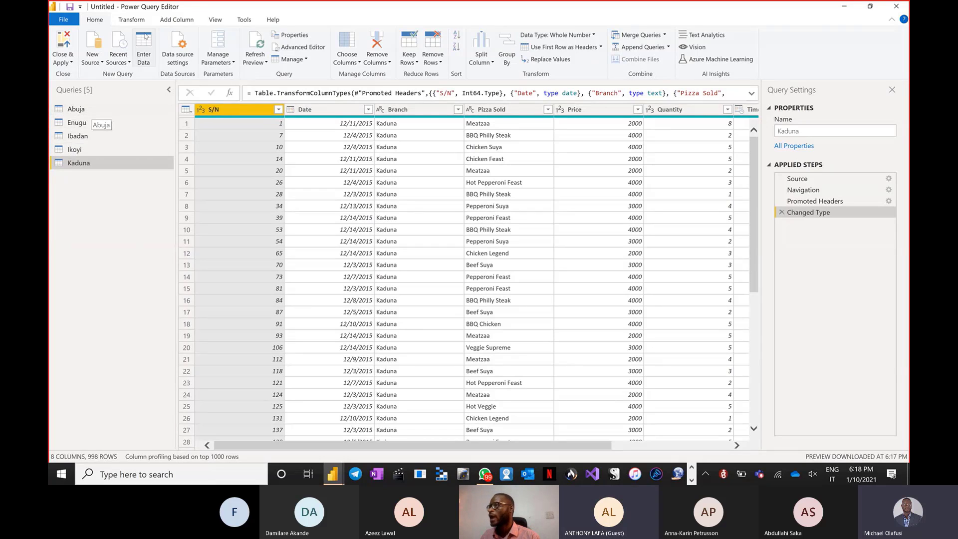
Append the Abuja, Enugu, Ibadan, Ikoyi and Kaduna tables as a new query, using the three or more tables option.
left_click(118, 112)
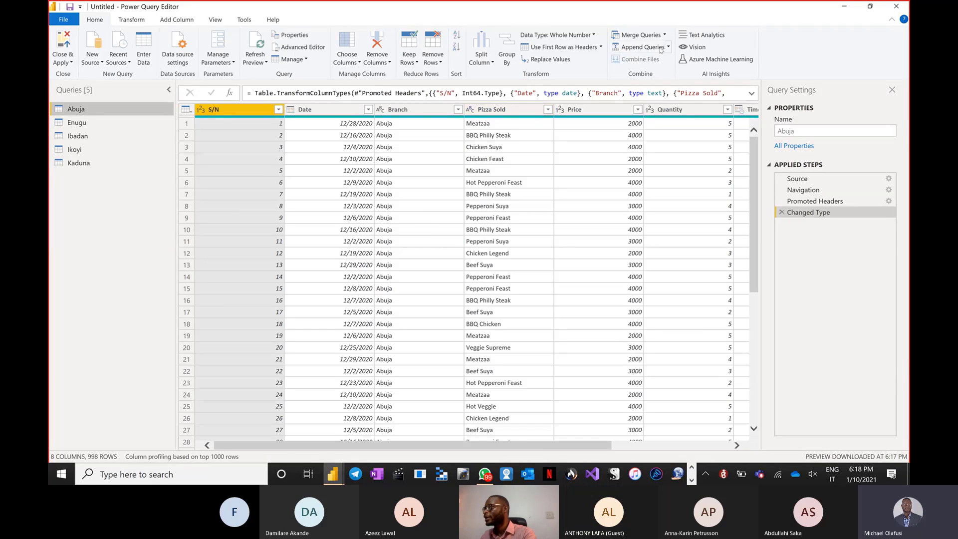
left_click(669, 47)
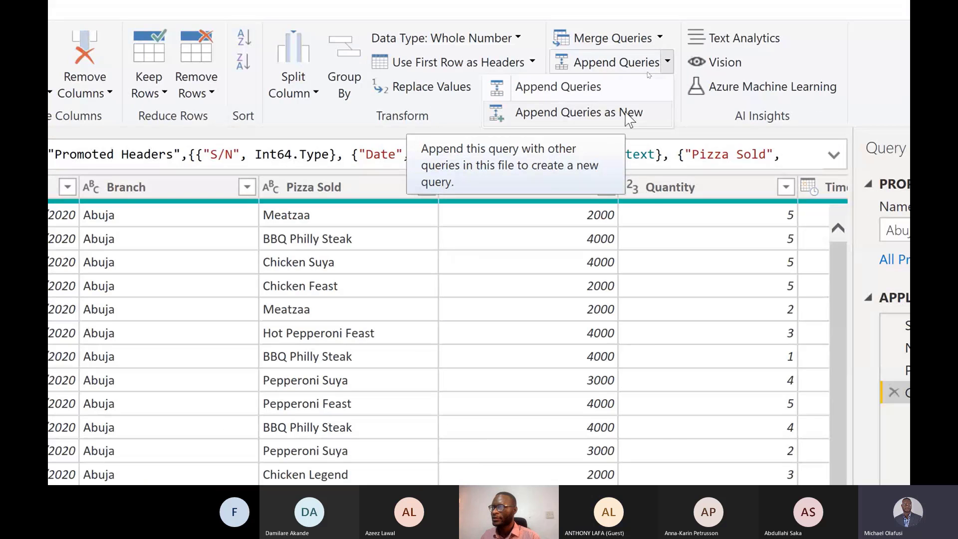
left_click(630, 119)
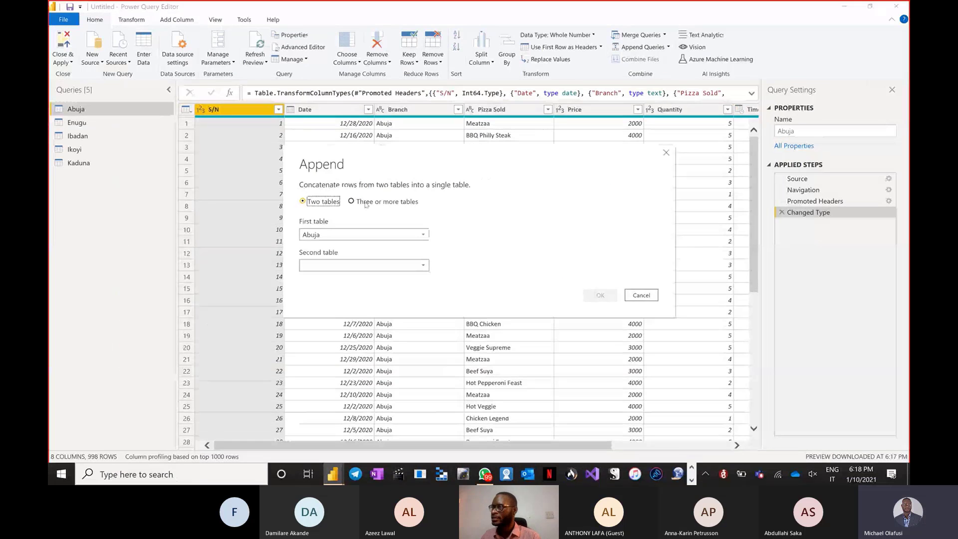
left_click(357, 205)
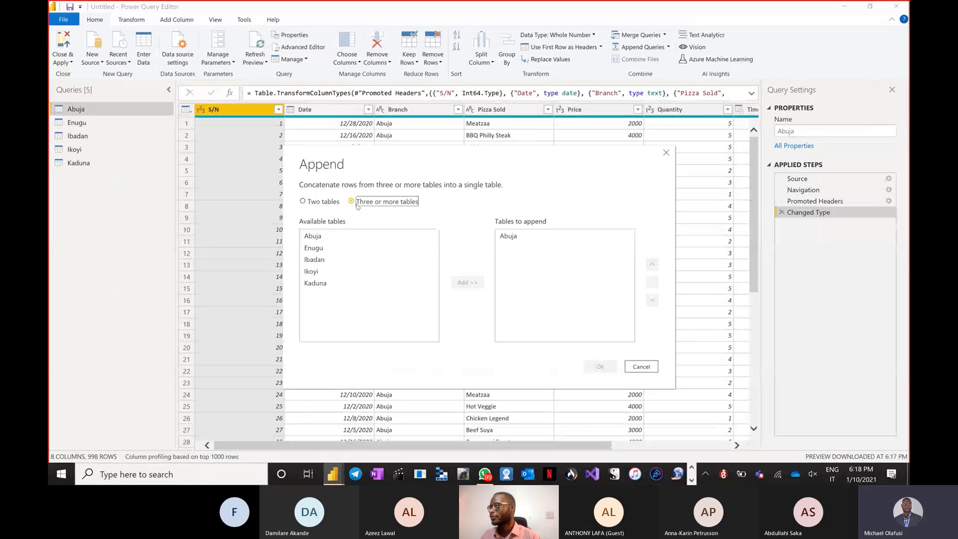
left_click(507, 238)
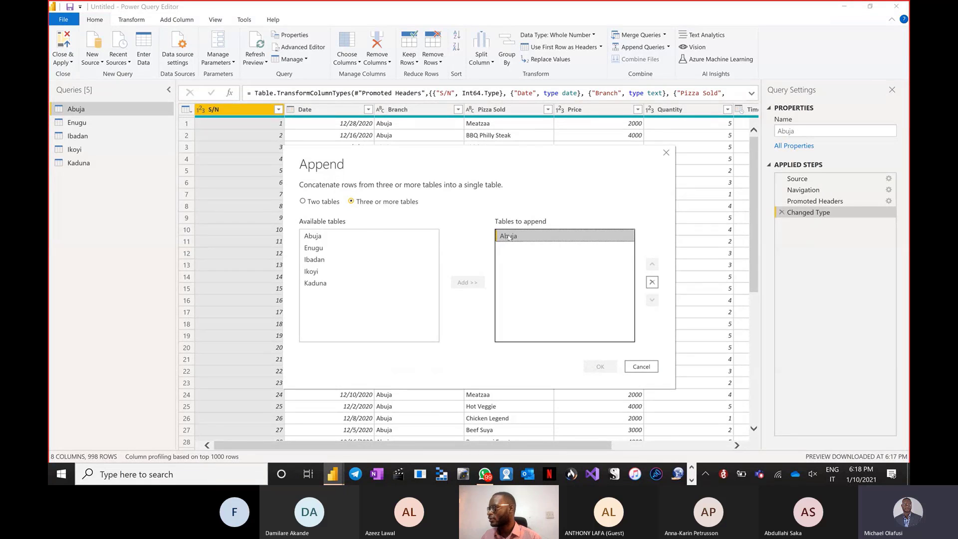
left_click(652, 283)
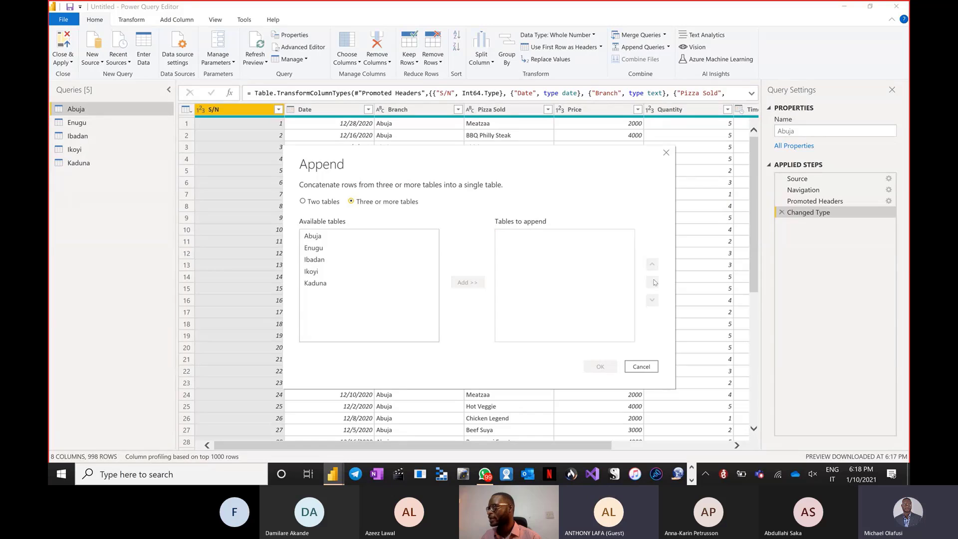
left_click(326, 239)
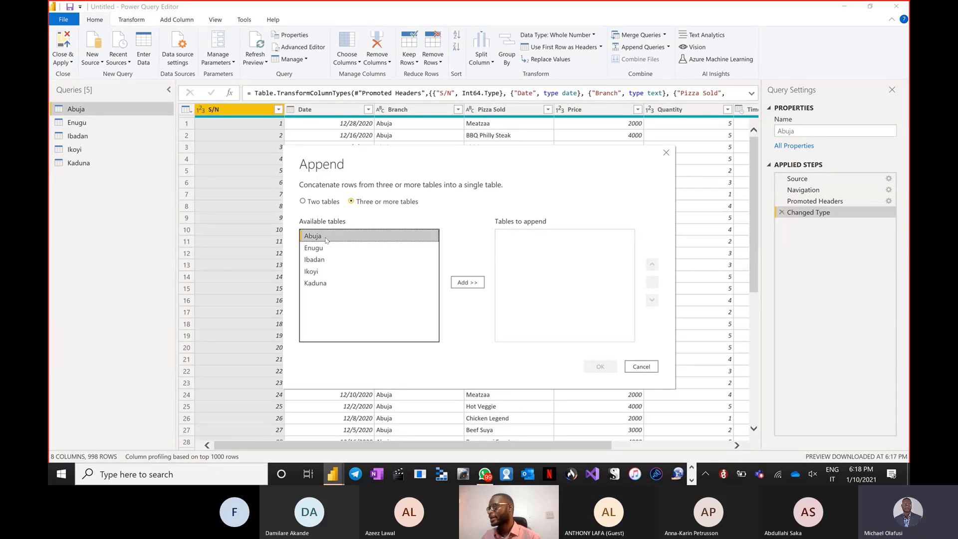
left_click(333, 284, "shift")
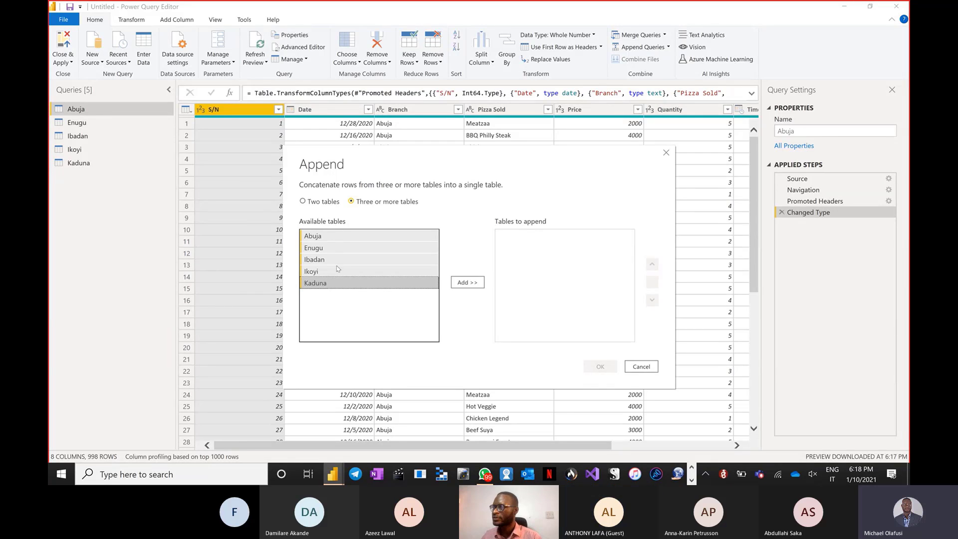
left_click(466, 283)
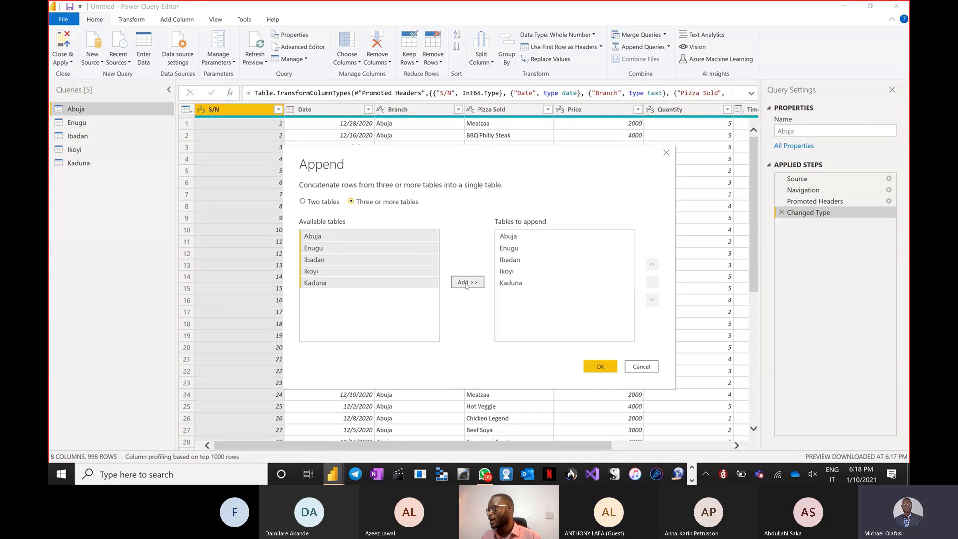
left_click(602, 367)
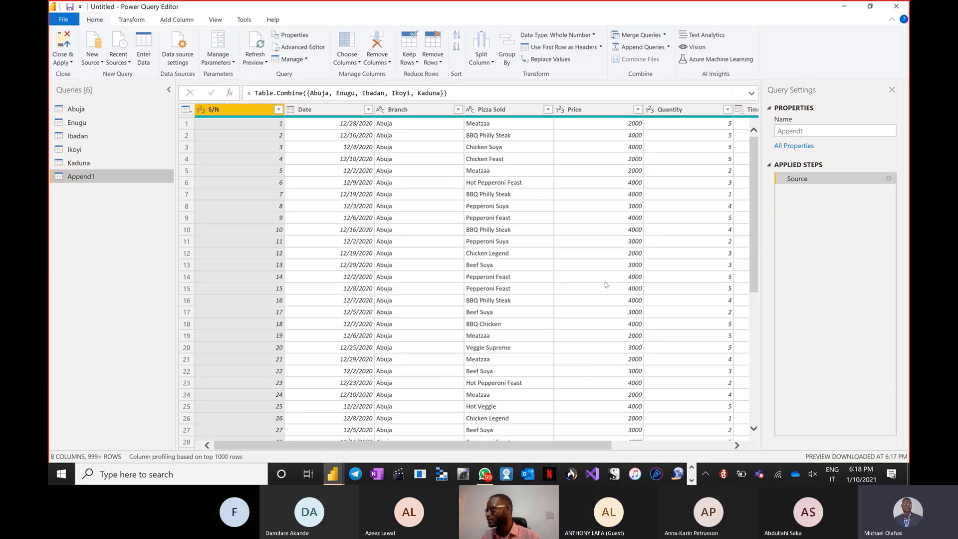
Rename the appended query as "National Sales Table".
left_click(789, 131)
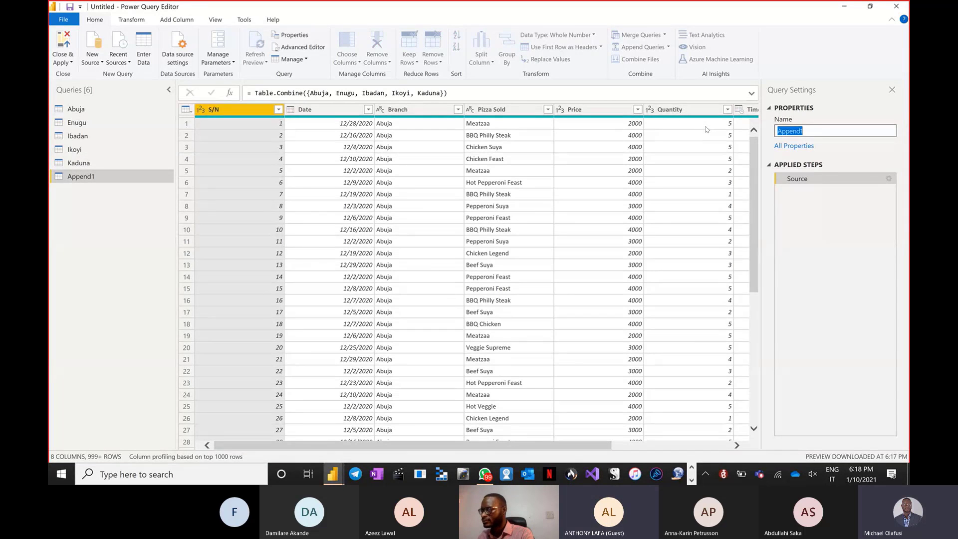
type("Pan N")
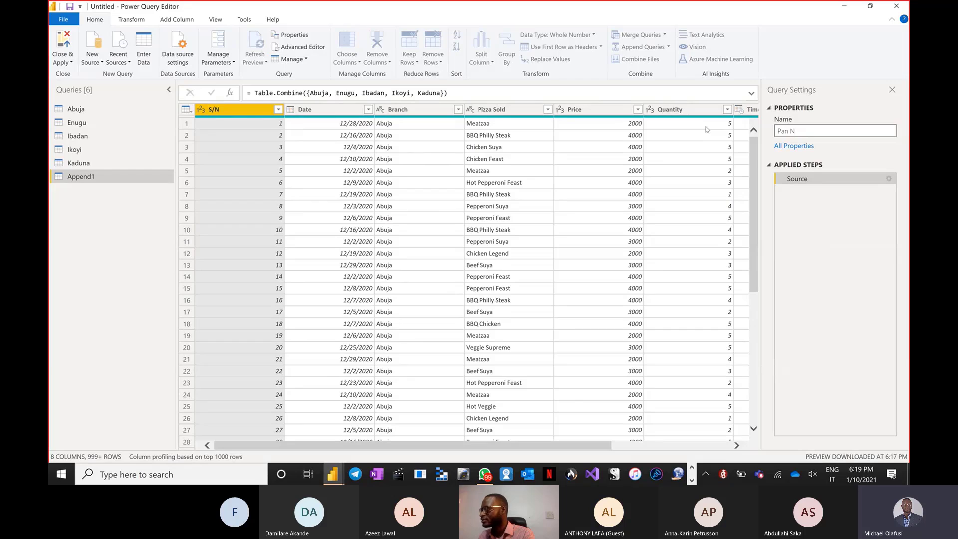
key("BackSpace")
key("BackSpace")
key("BackSpace")
key("BackSpace")
type("Ni")
type("ational")
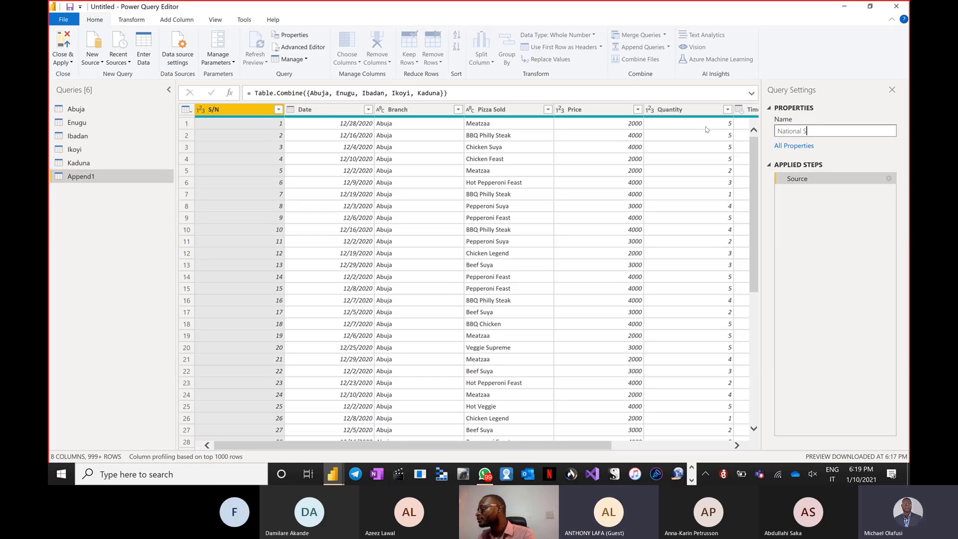
type(" Sales Table")
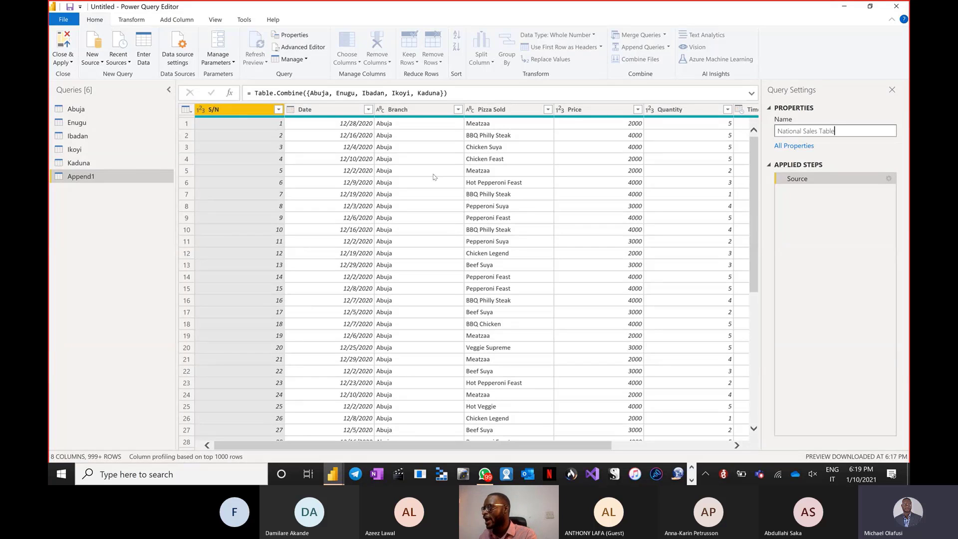
key("Return")
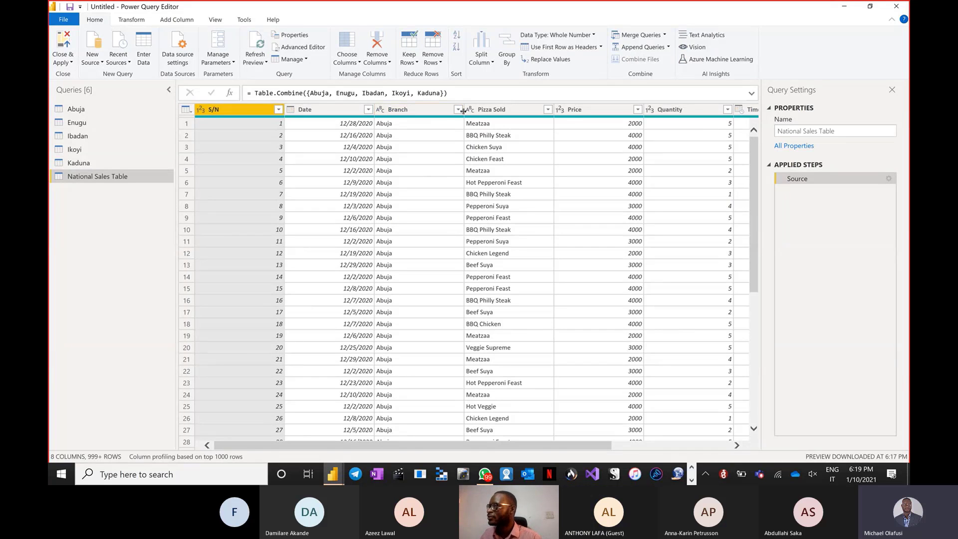
Load the complete list of values in the Branch column's filter to check the branches, and close it without filtering.
left_click(458, 109)
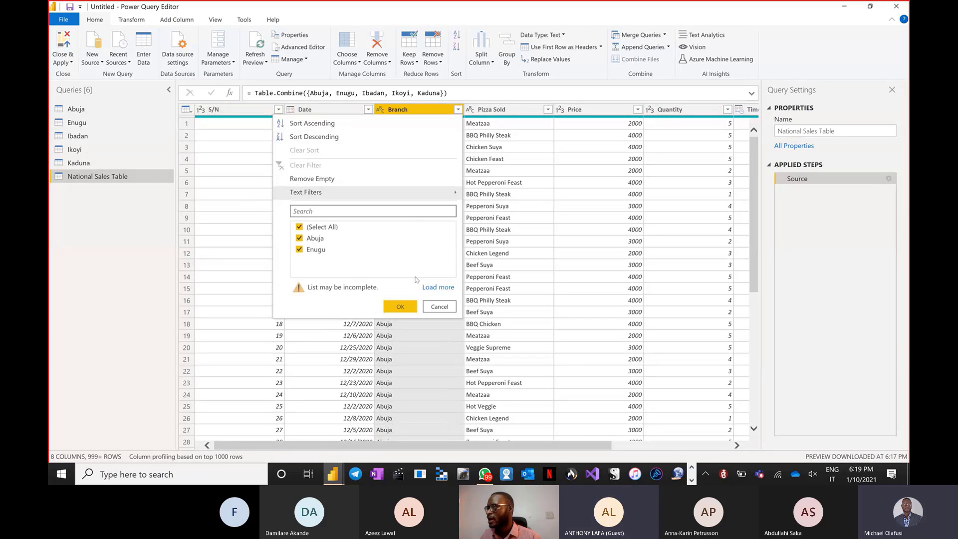
left_click(432, 288)
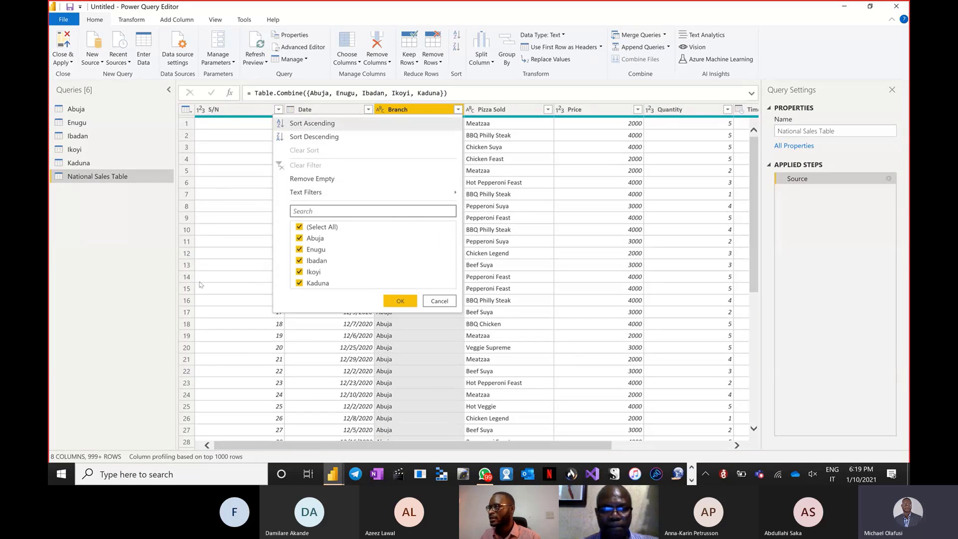
left_click(445, 299)
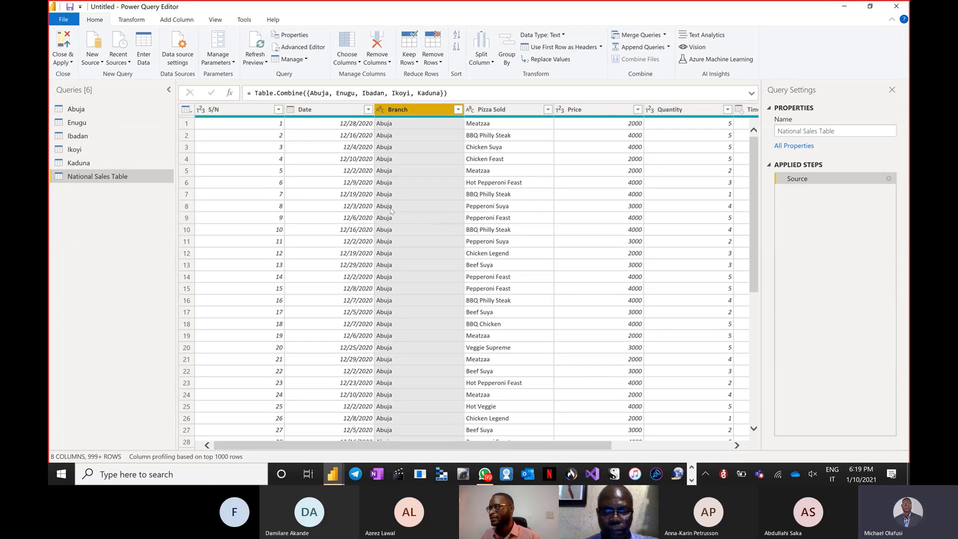
left_click(666, 47)
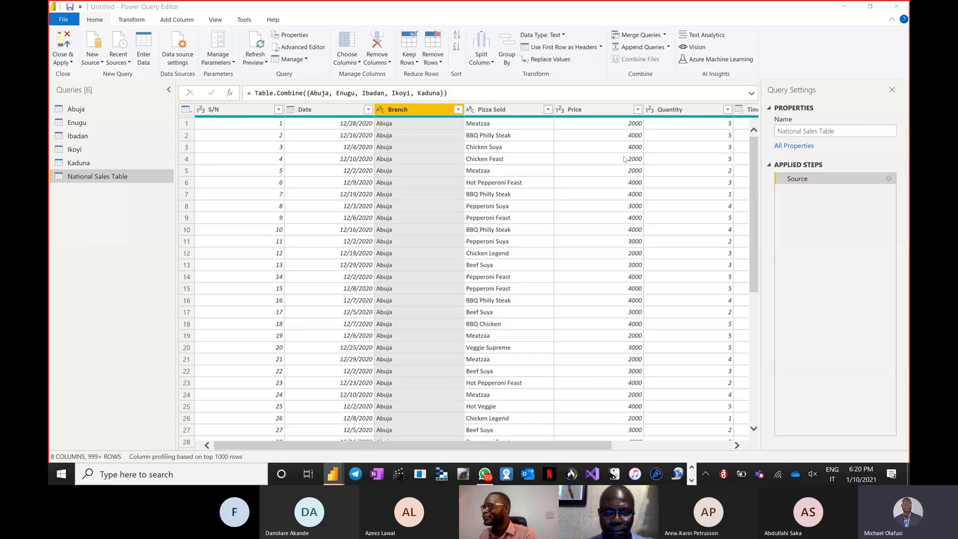
Switch to the PowerPoint presentation "Office Hour PPT 21 - PBI.pptx" showing the slide on Power Query tasks.
key("alt+Tab")
key("alt+Tab")
key("alt+Tab")
key("alt+Tab")
key("alt+Tab")
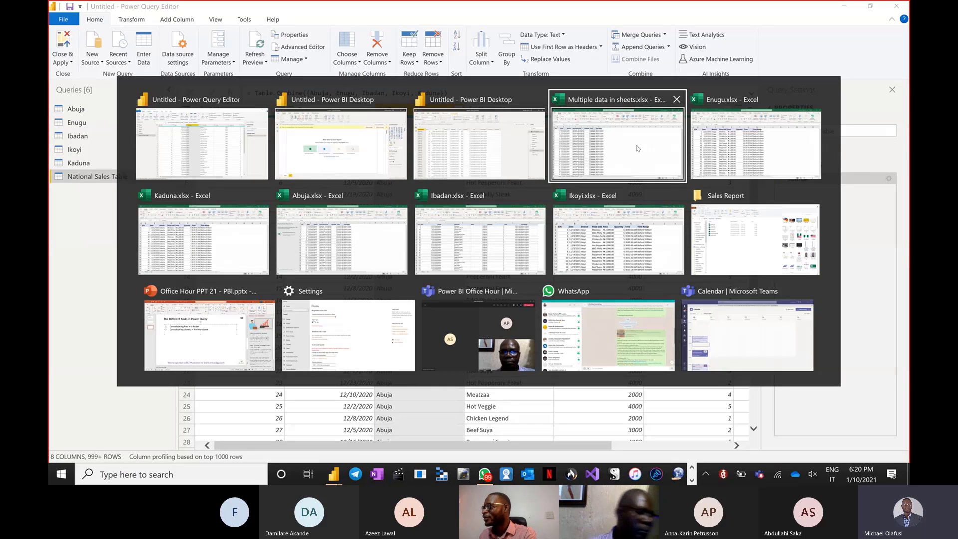
key("alt+Tab")
key("alt+Tab")
key("alt+Tab")
key("alt+Tab")
key("alt+Tab")
key("alt+Tab")
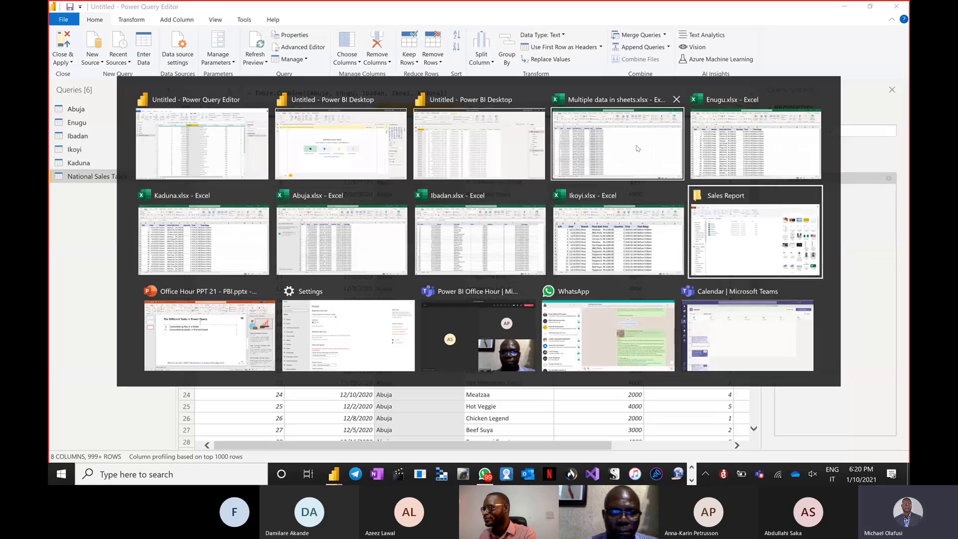
key("alt+shift+Tab")
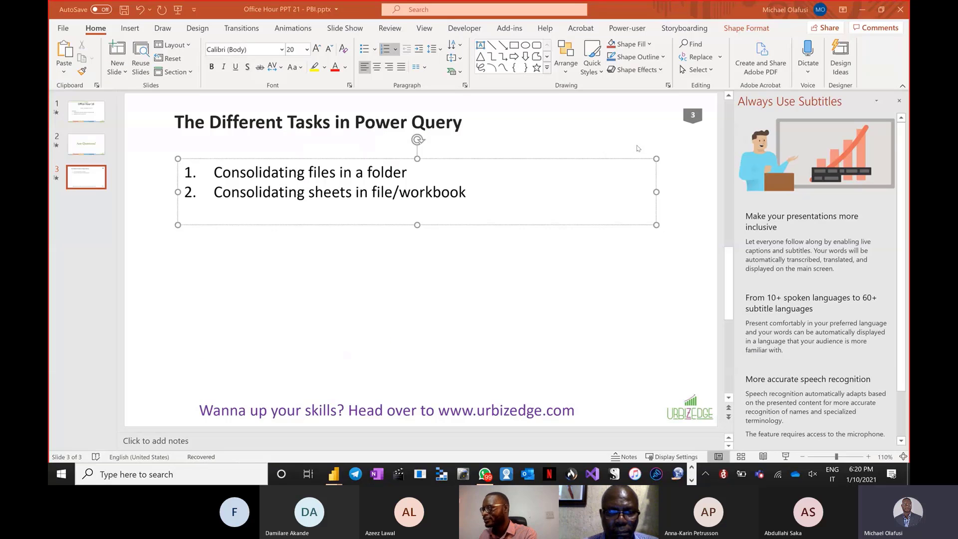
Add a third item to the slide's numbered list reading "Grab a value from a cell".
key("Return")
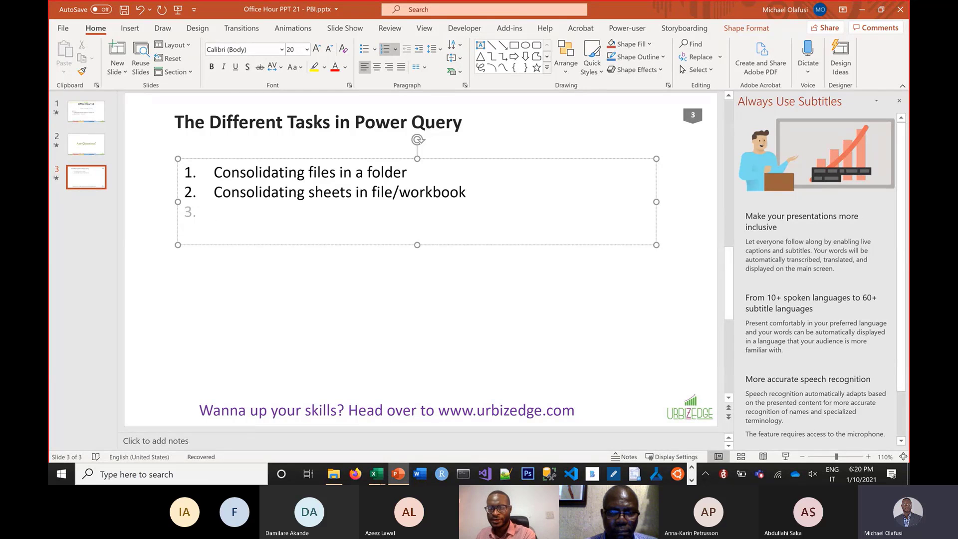
type("Gb")
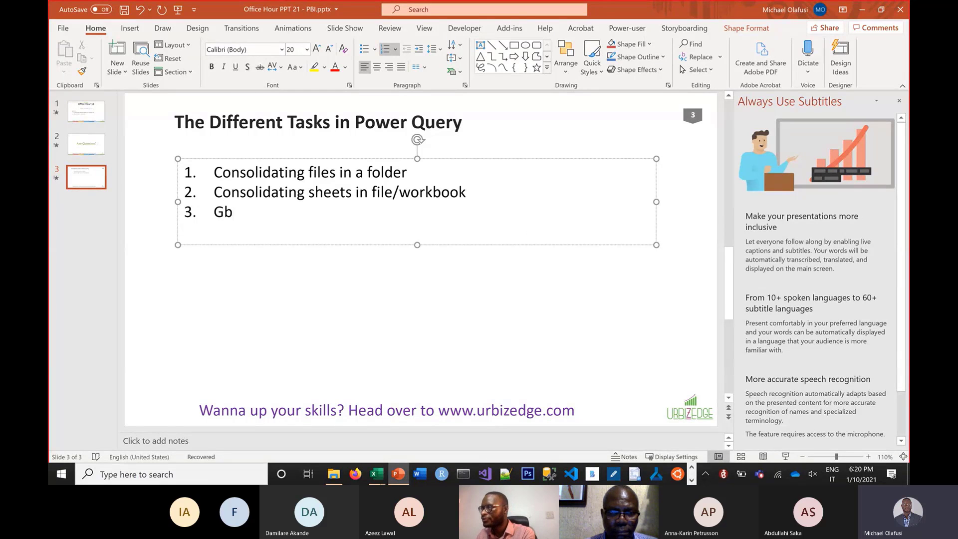
key("BackSpace")
type("rab a v")
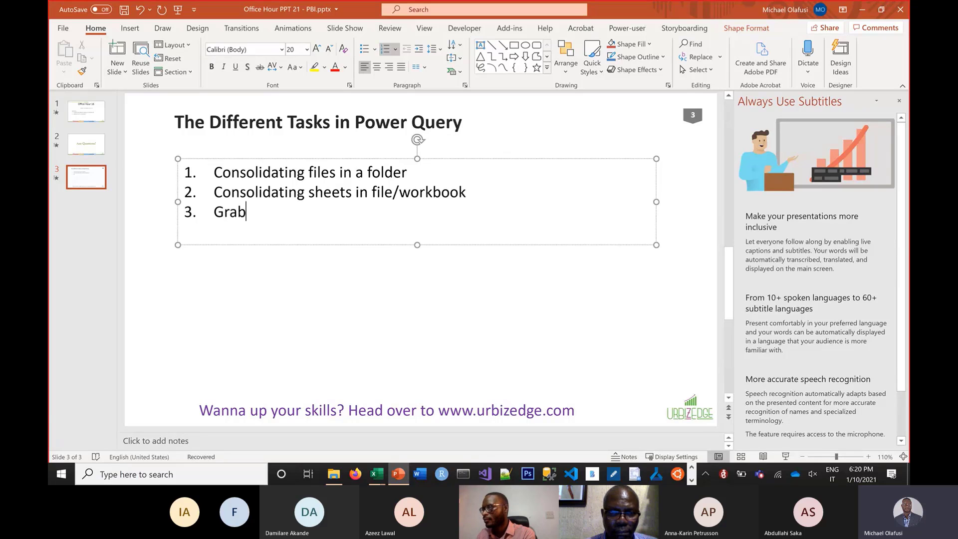
type("alue fro")
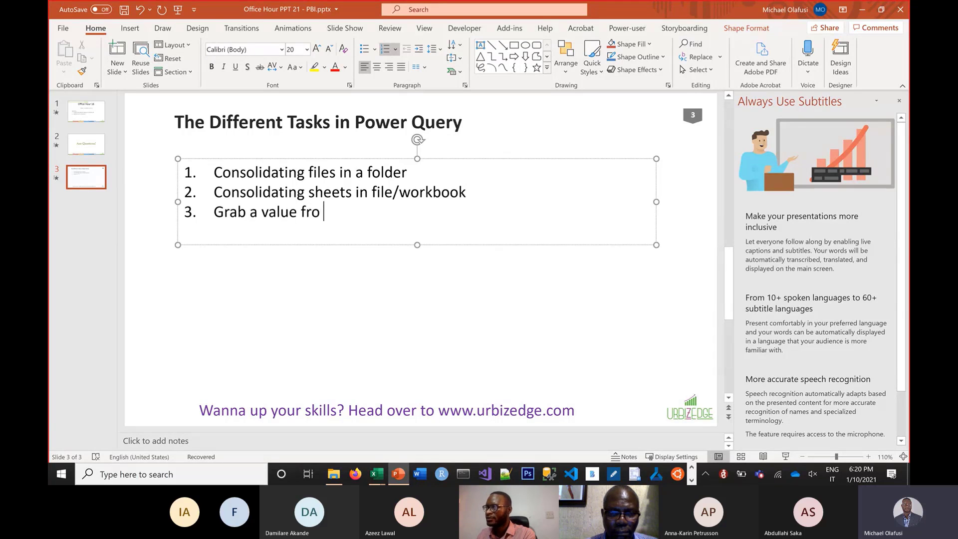
key("BackSpace")
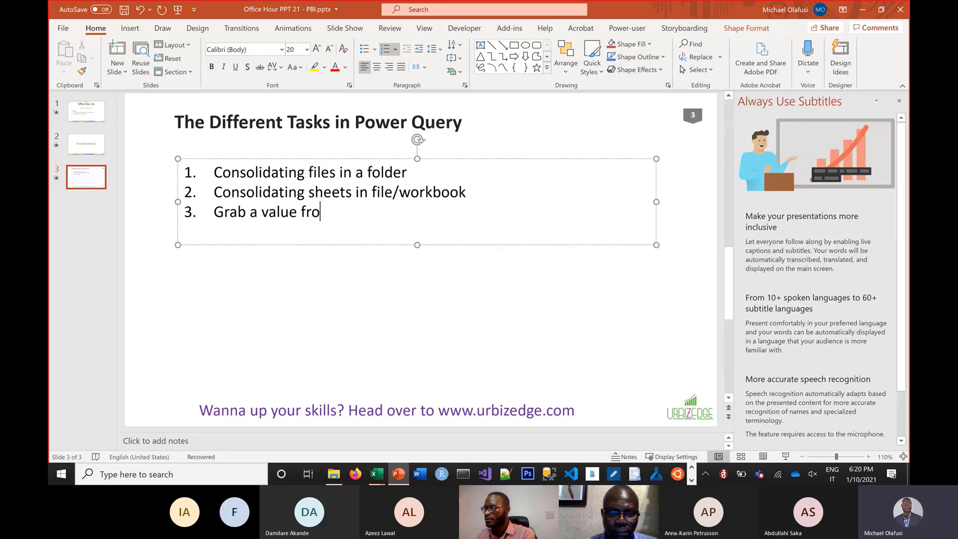
type("m a ")
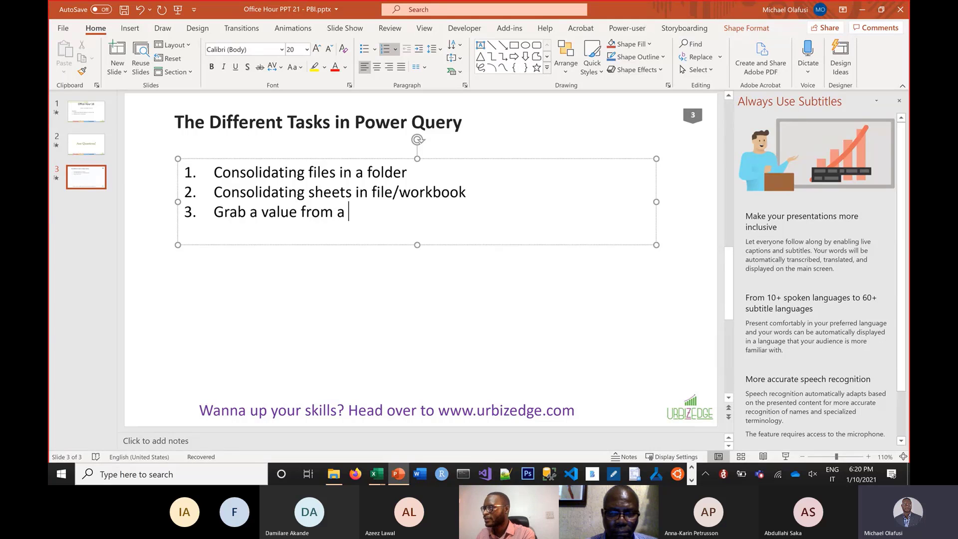
type("cell")
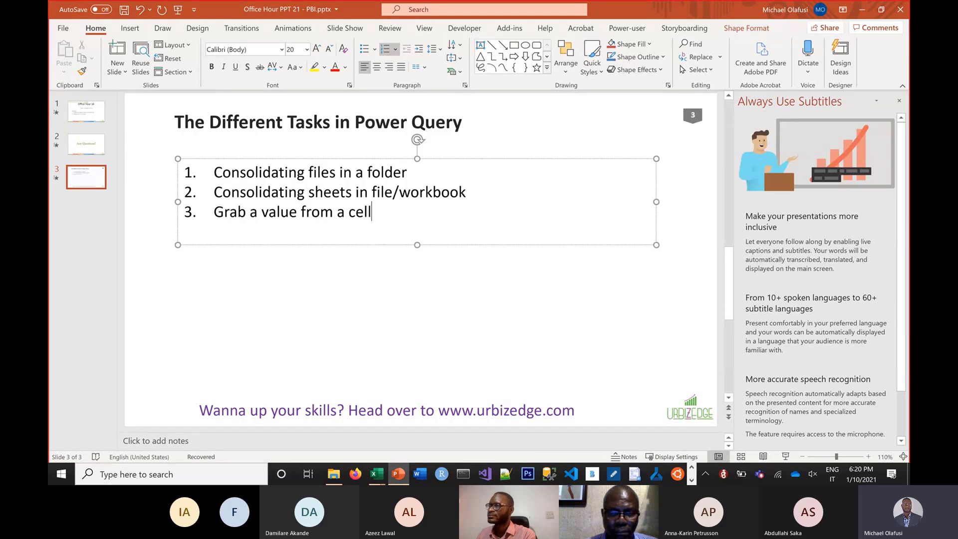
Reword the third list item as "Grab a value from an Excel cell".
key("Left")
key("Left")
key("Left")
key("Left")
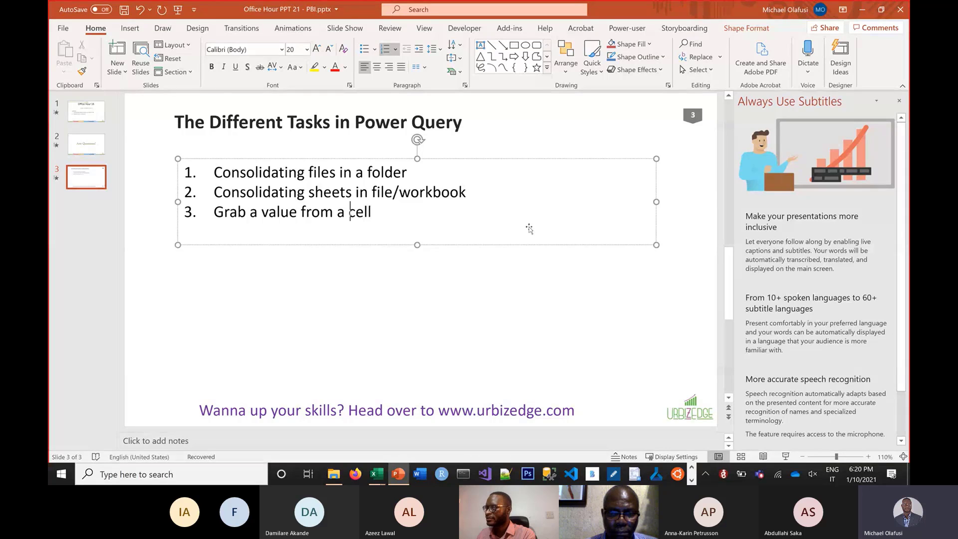
type("n Excel")
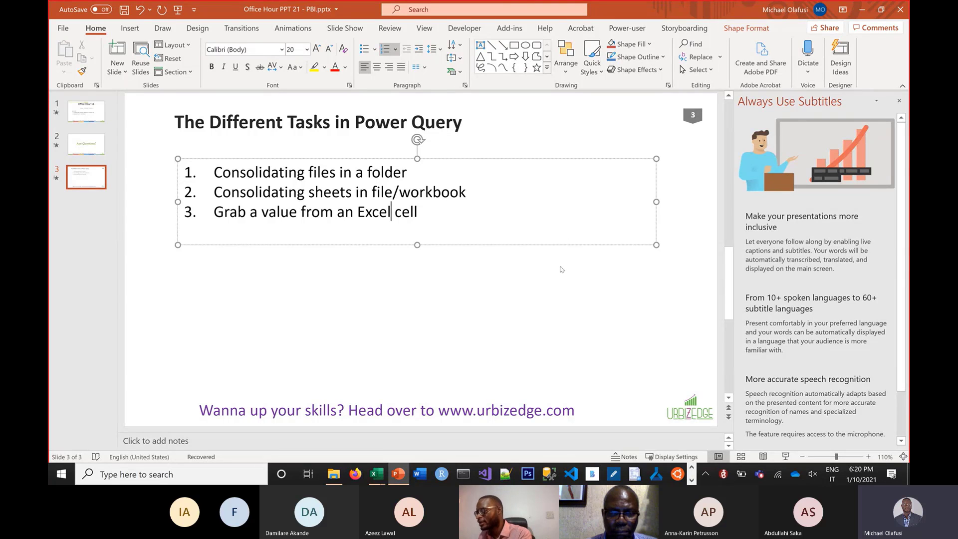
Switch to the File Explorer window showing the Sales Report folder.
key("alt+Tab")
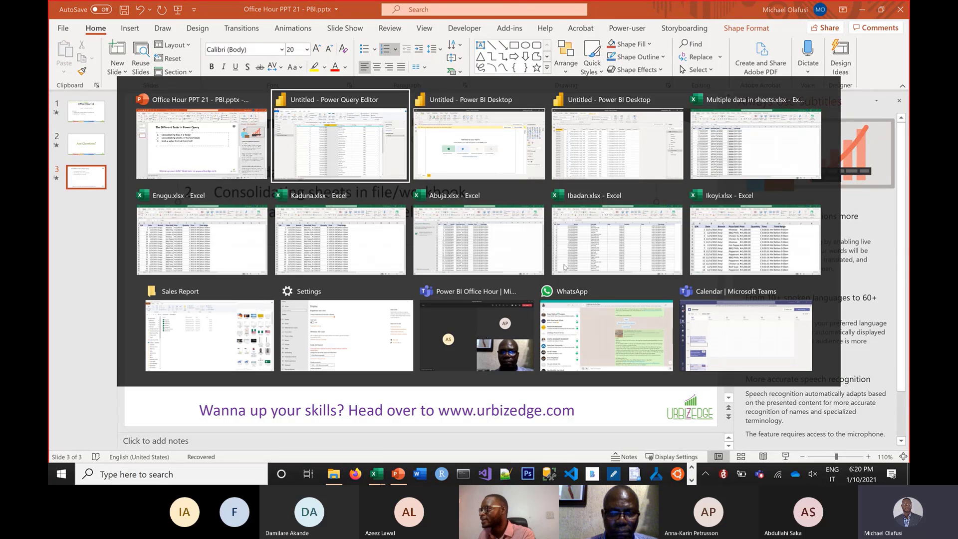
key("alt+Tab")
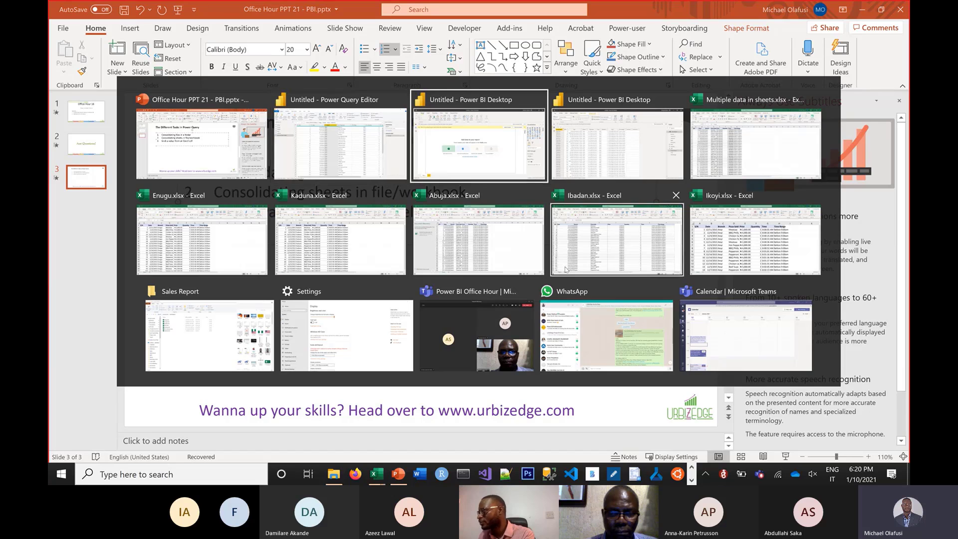
key("alt+Tab")
key("alt+Tab")
key("alt+Tab")
key("alt+Tab")
key("alt+Tab")
key("alt+Tab")
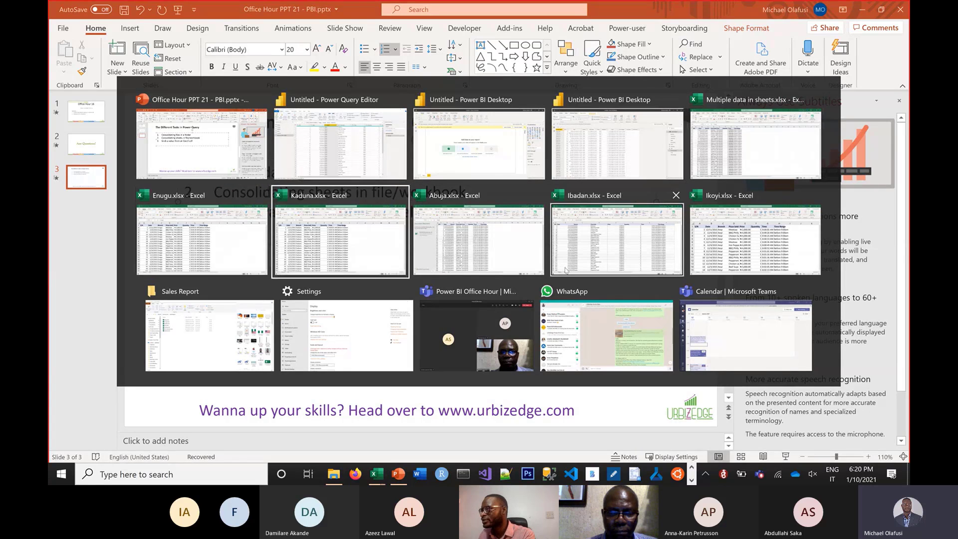
key("alt+Tab")
key("alt+Tab")
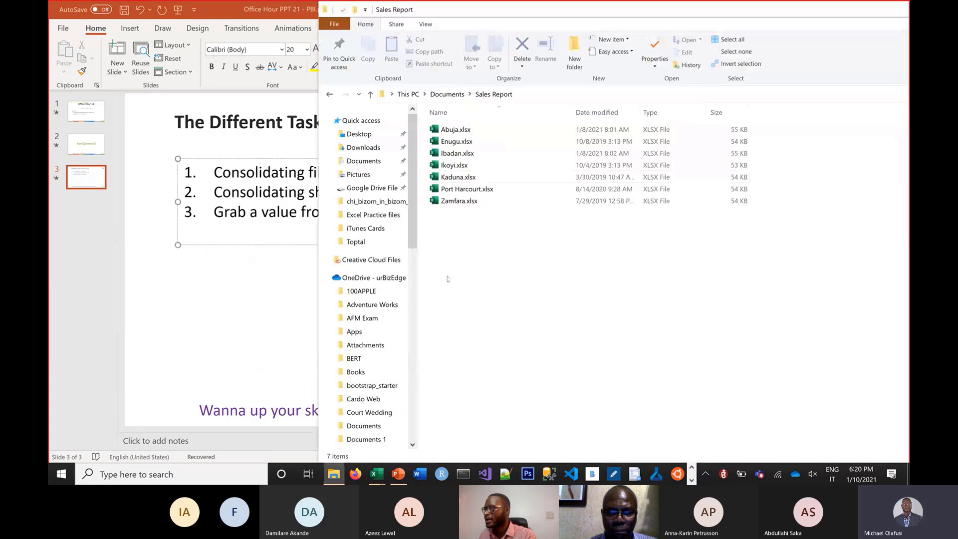
Go to the "Sales Report v2" folder inside Documents.
left_click(470, 94)
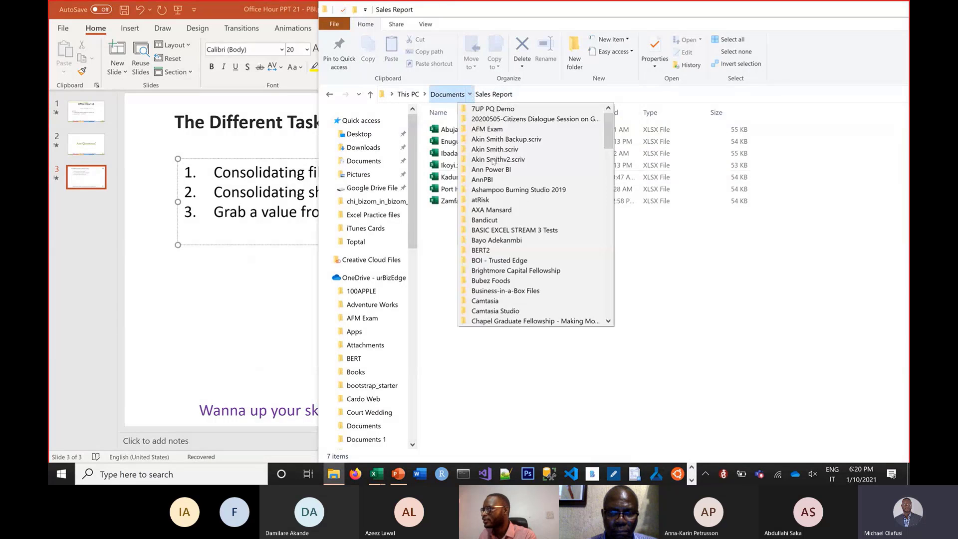
scroll(519, 220, "down", 15)
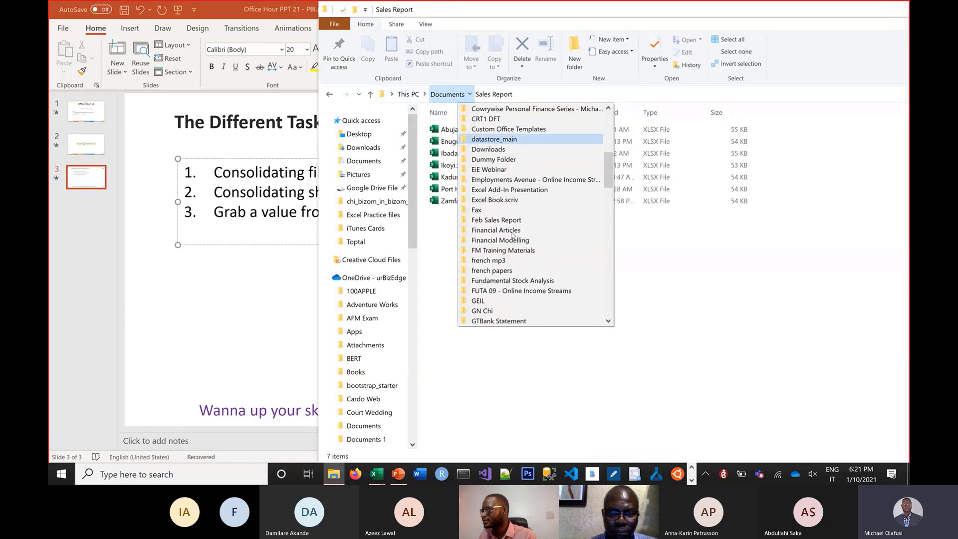
scroll(513, 234, "down", 20)
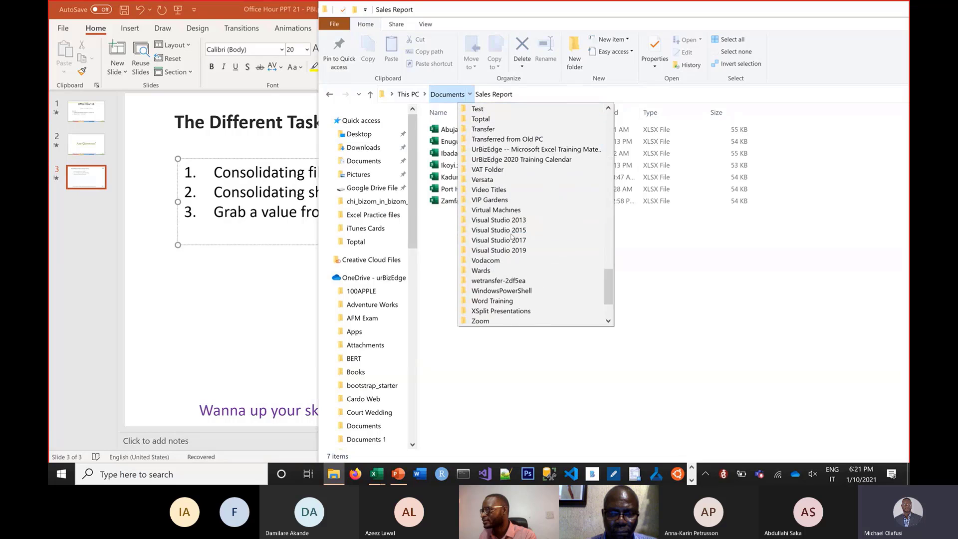
scroll(511, 239, "down", 3)
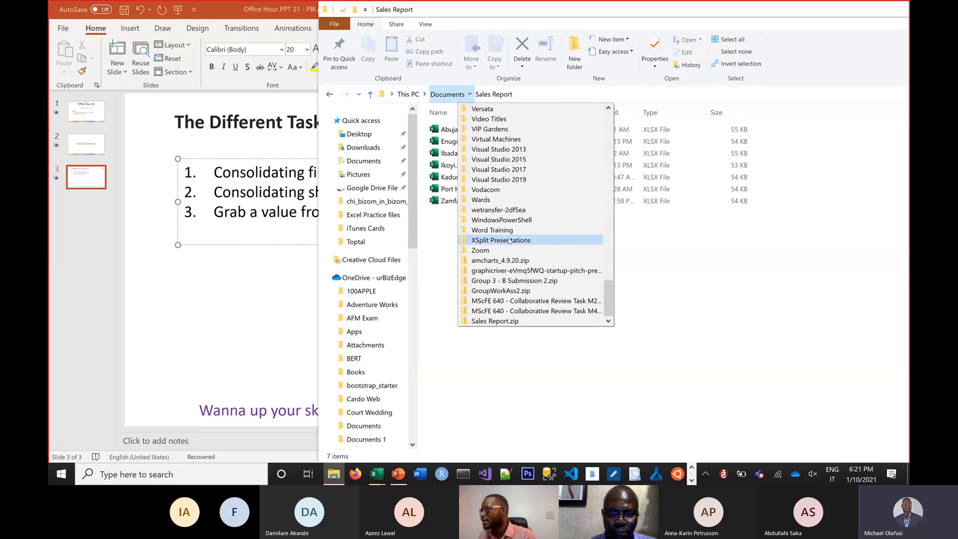
scroll(510, 242, "up", 7)
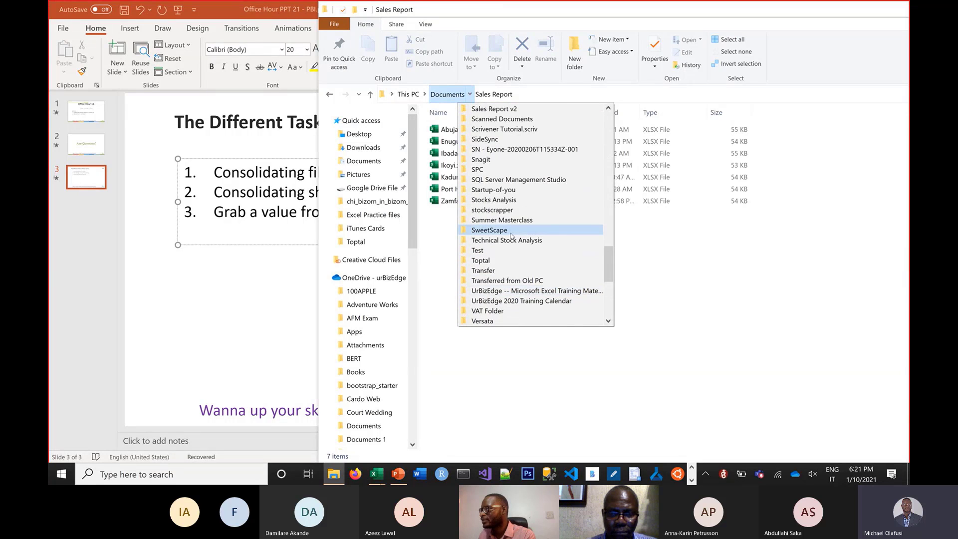
scroll(511, 238, "up", 2)
left_click(522, 178)
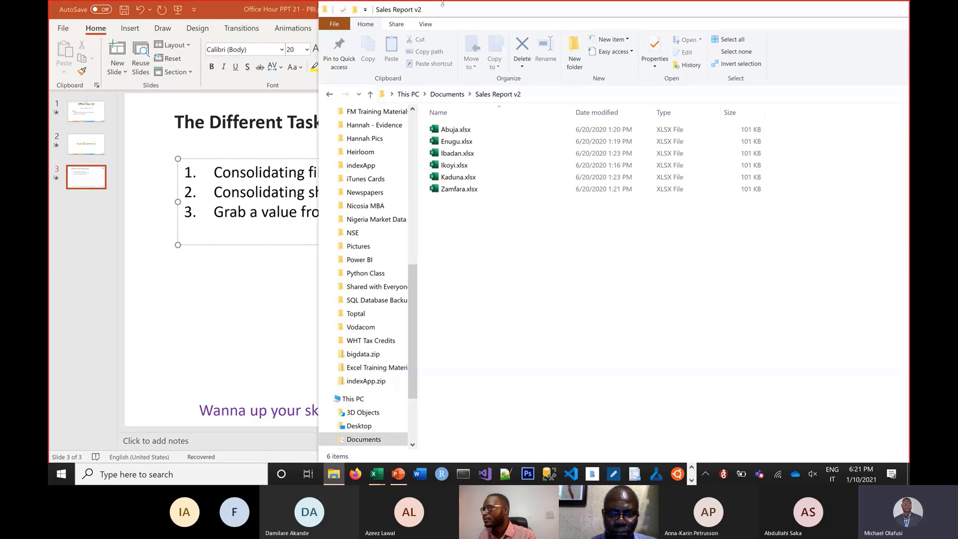
Try to open Abuja.xlsx from the Sales Report v2 folder.
left_click_drag(444, 8, 404, 159)
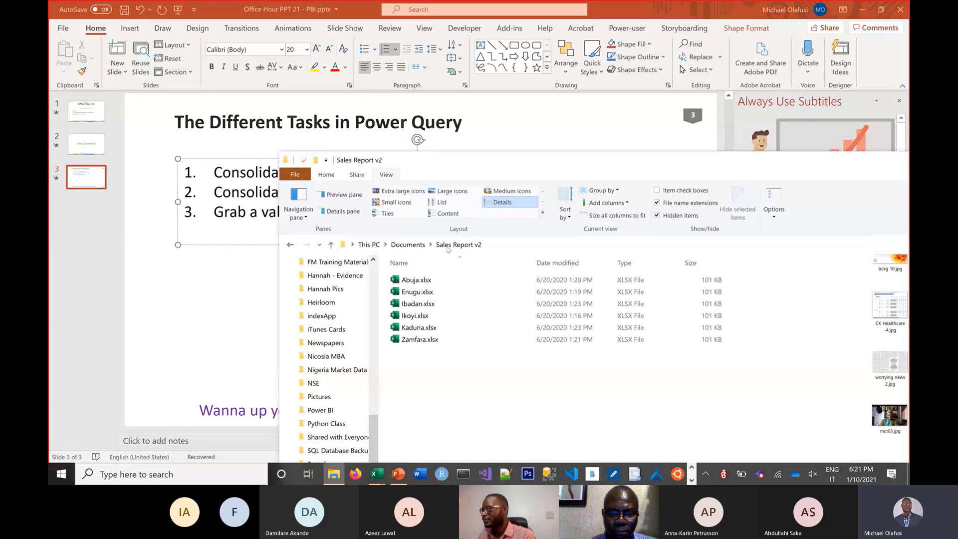
left_click(428, 284)
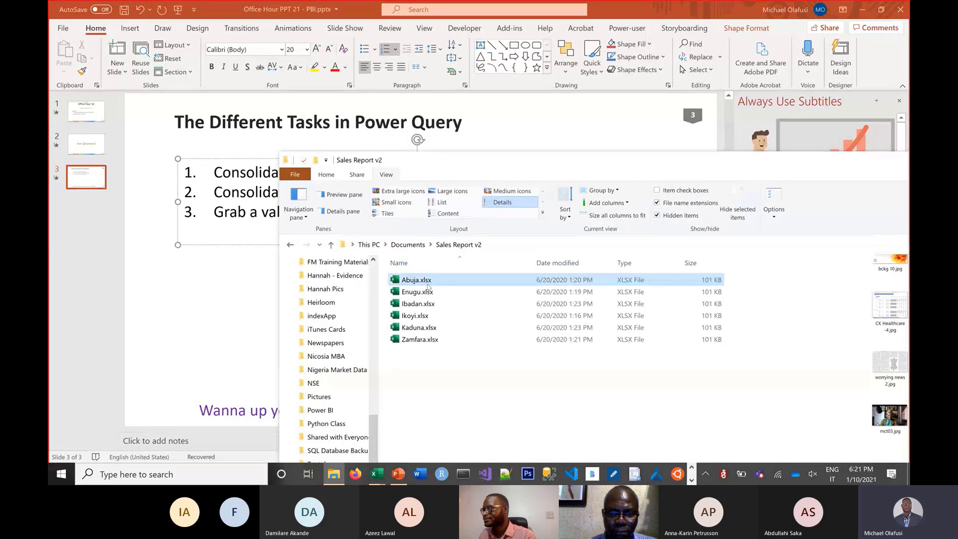
double_click(428, 285)
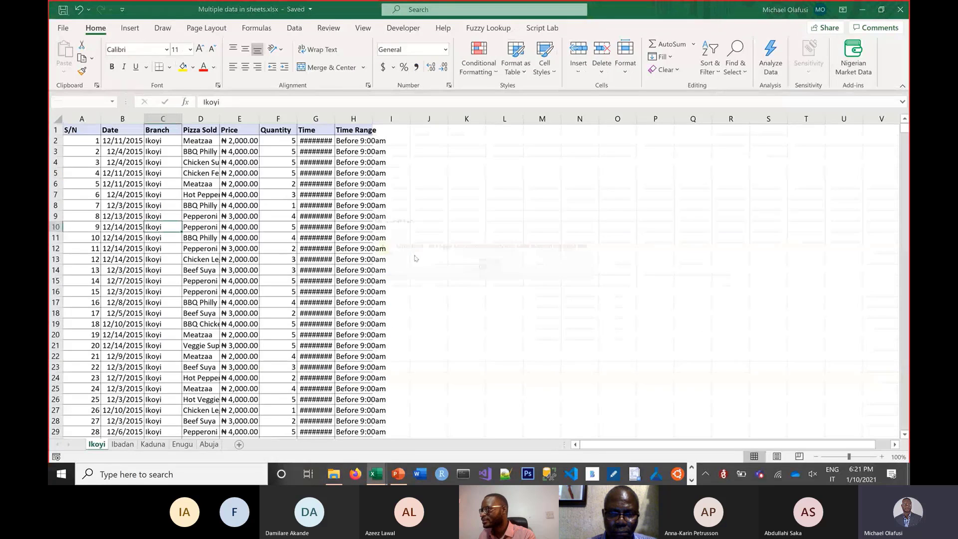
left_click(483, 269)
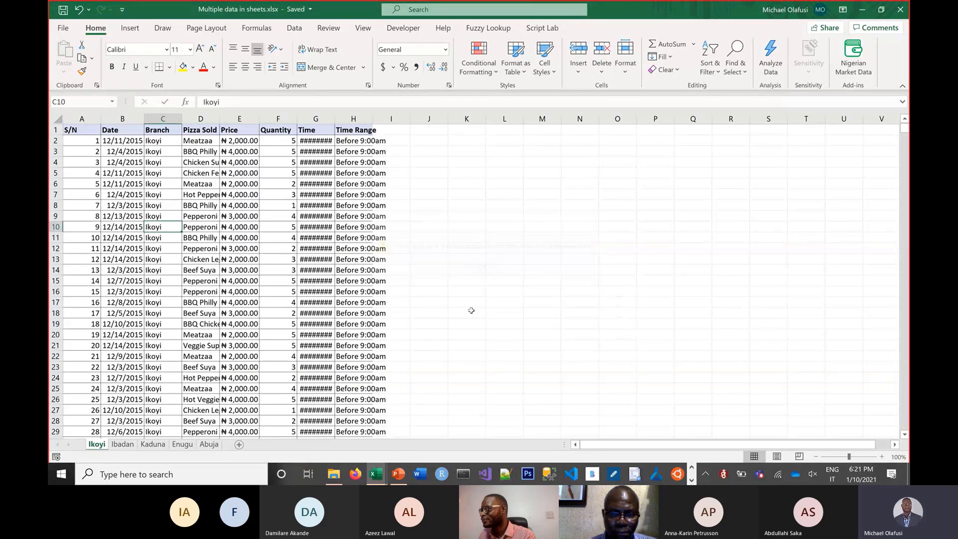
Close the open Abuja, Enugu, Kaduna, Ibadan and Ikoyi workbooks, discarding the changes to Ibadan.xlsx.
left_click(373, 475)
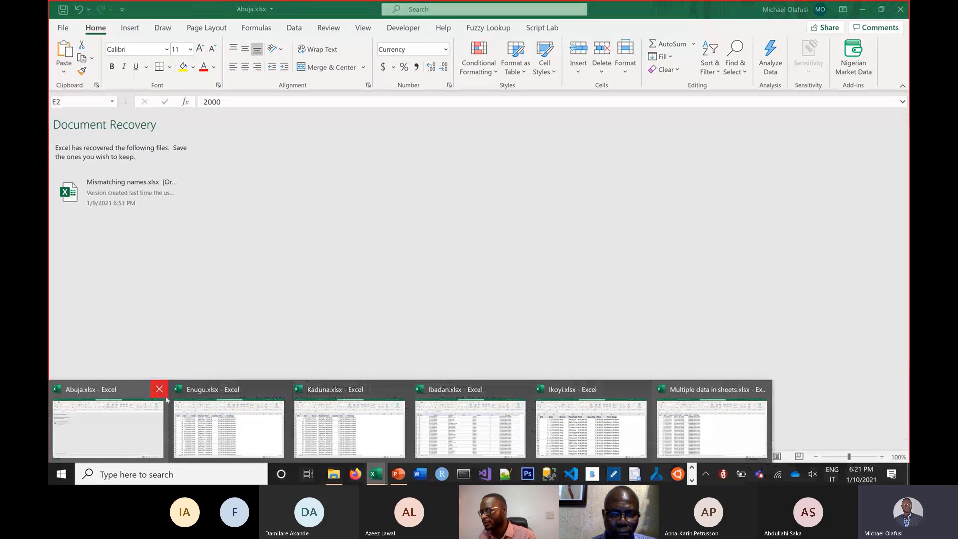
left_click(166, 396)
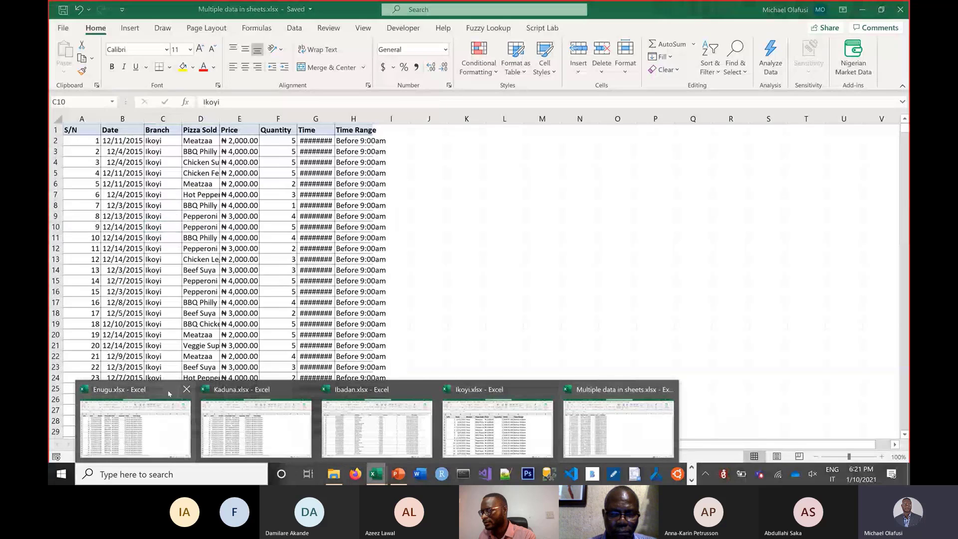
left_click(187, 389)
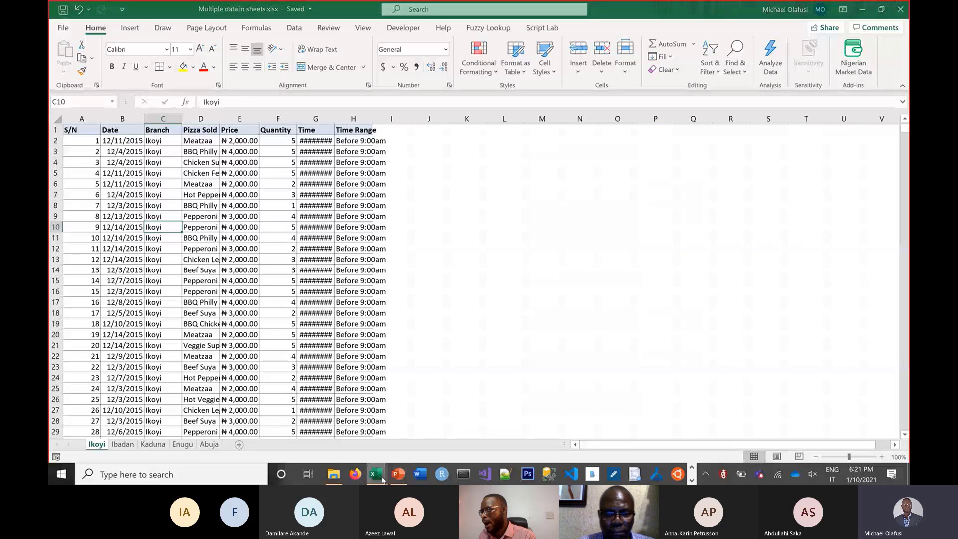
mouse_move(383, 480)
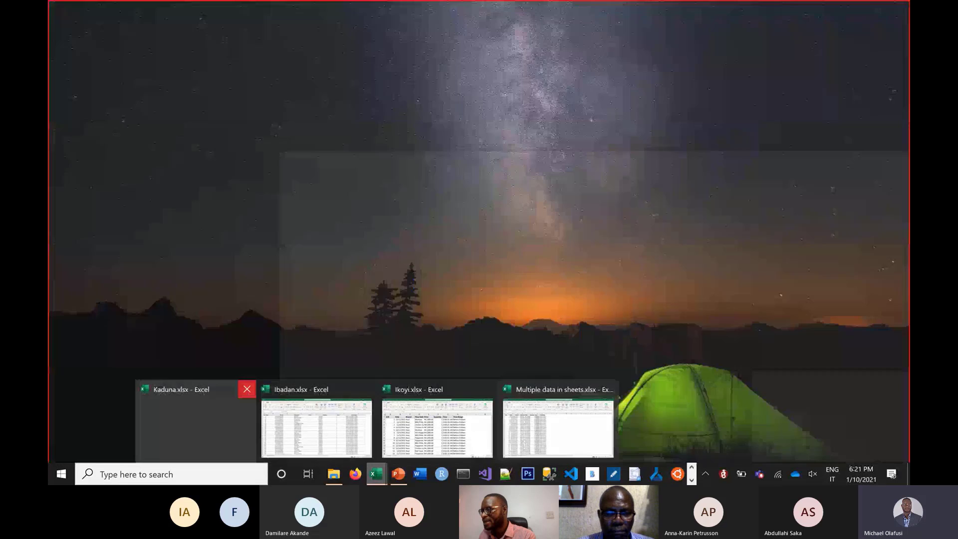
left_click(247, 390)
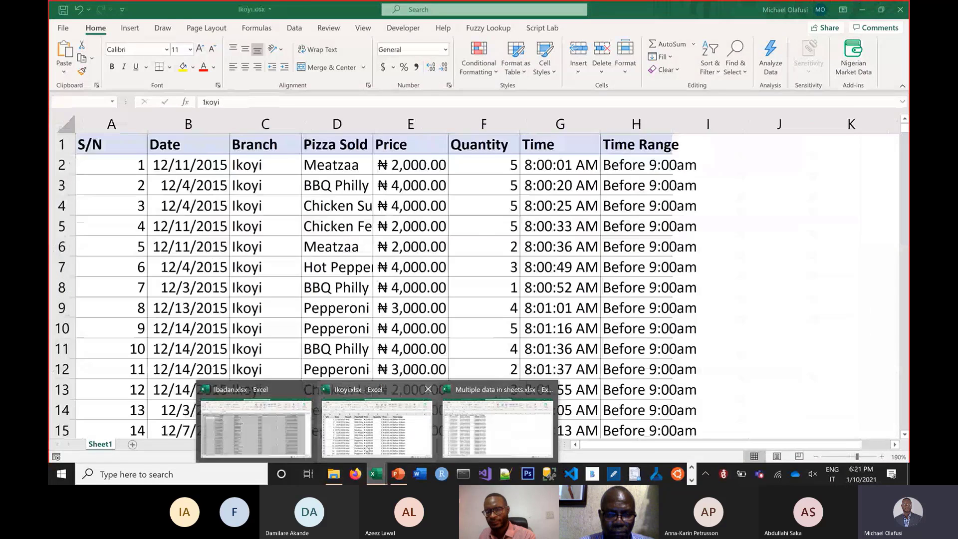
left_click(303, 391)
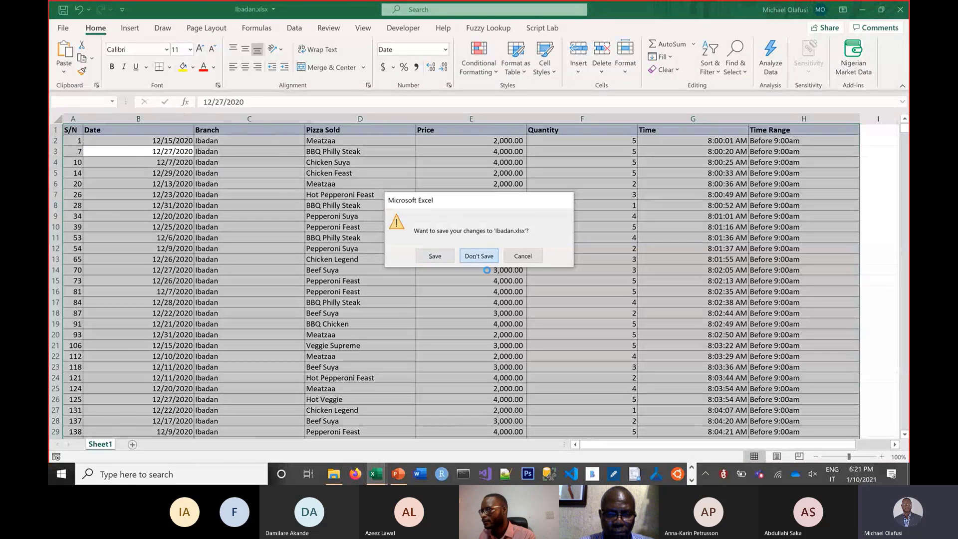
left_click(479, 256)
mouse_move(376, 474)
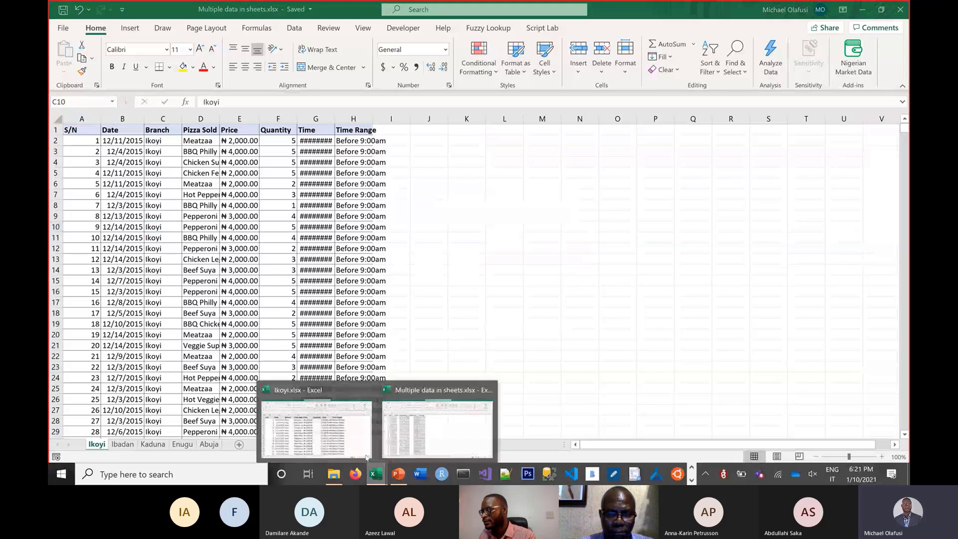
left_click(372, 394)
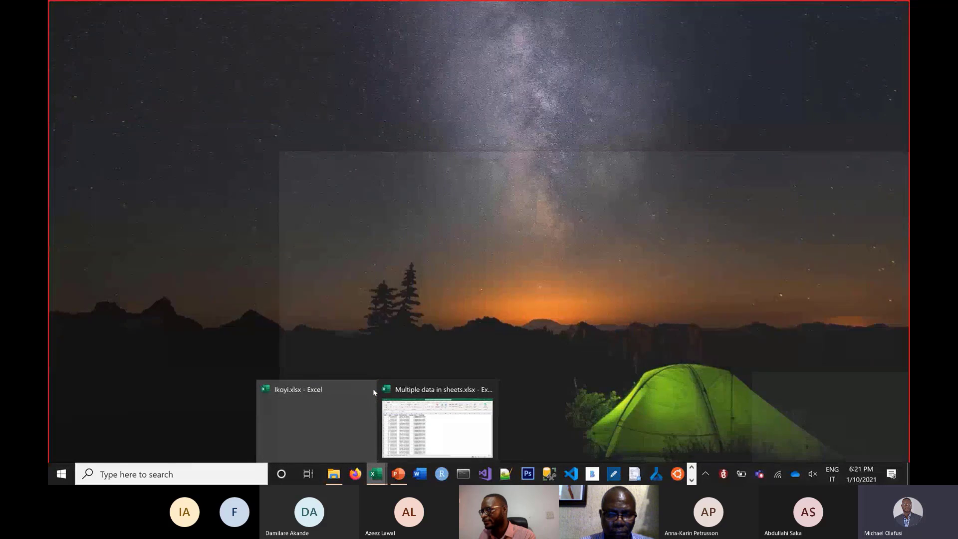
Open Abuja.xlsx from Sales Report v2 and select the manager row A2:D2 on the Abuja Jan 2016 sheet, showing its Quick Analysis options.
left_click(519, 334)
key("alt+Tab")
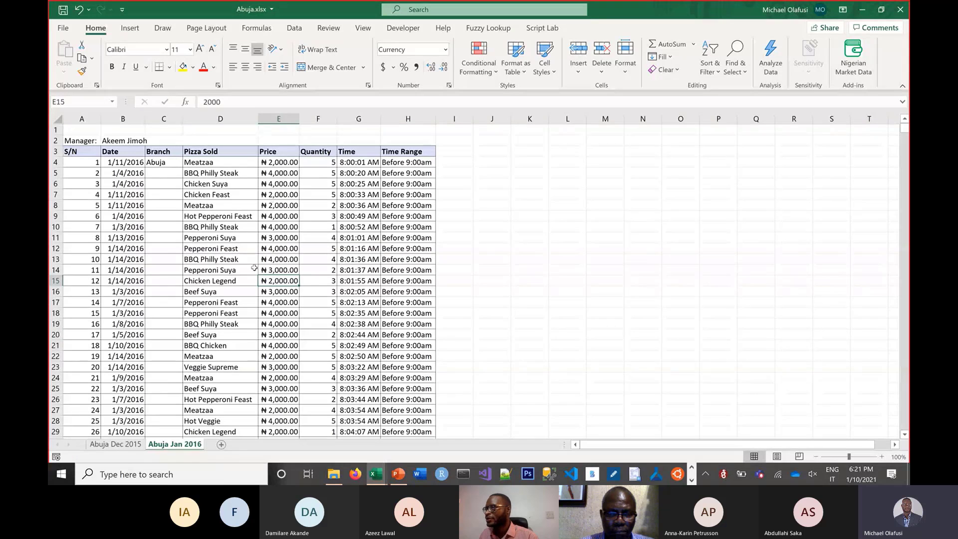
left_click(254, 268)
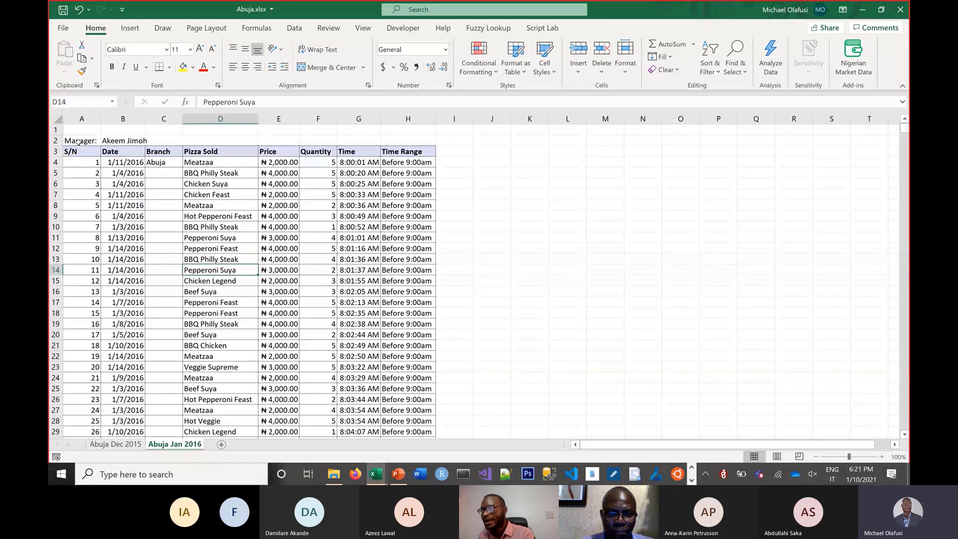
left_click_drag(79, 142, 210, 143)
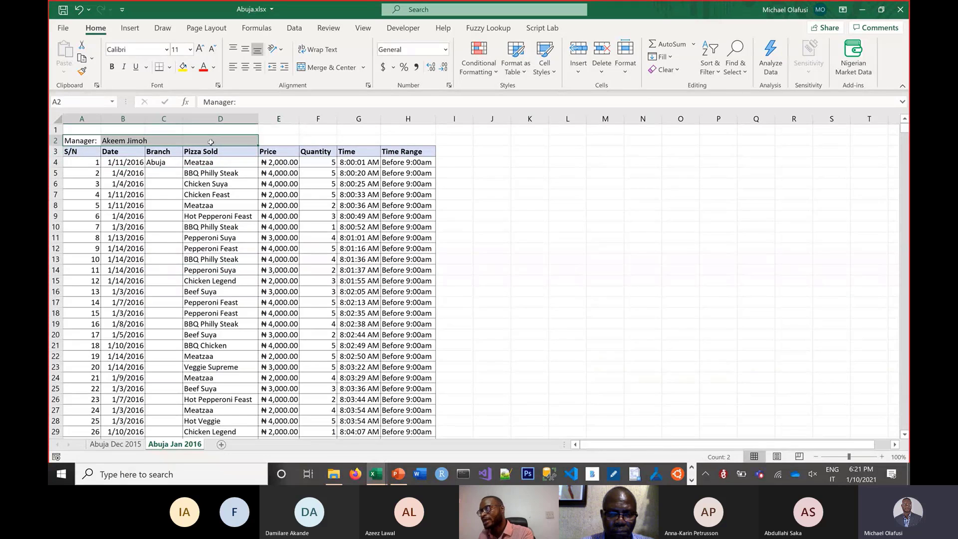
key("ctrl+q")
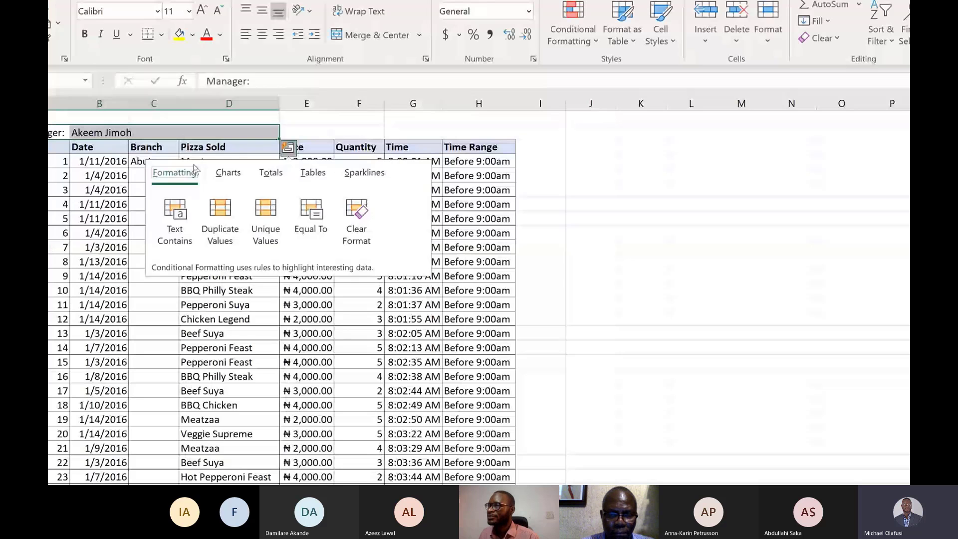
Try adding a Manager column header in cell I3 beside Time Range, and undo the entry.
left_click(59, 190)
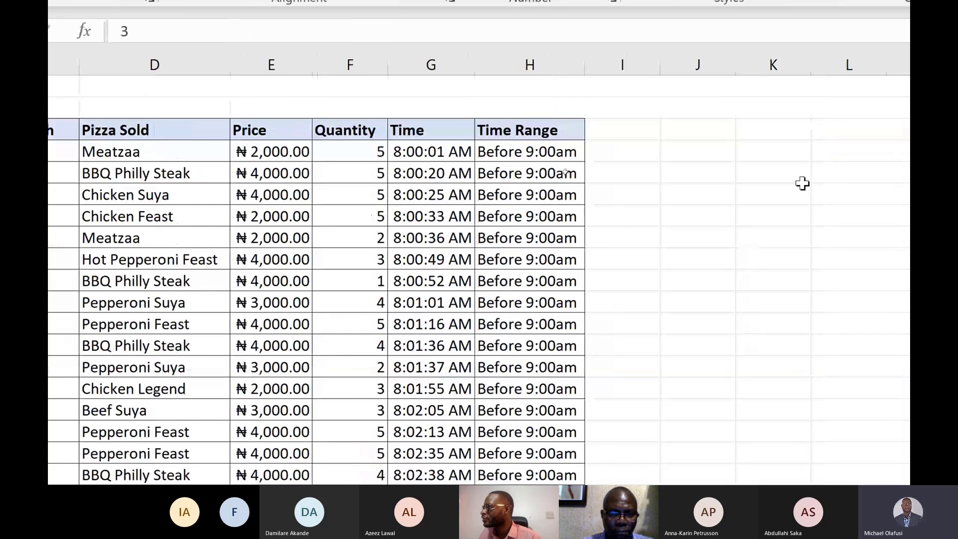
left_click(837, 135)
left_click_drag(558, 134, 582, 474)
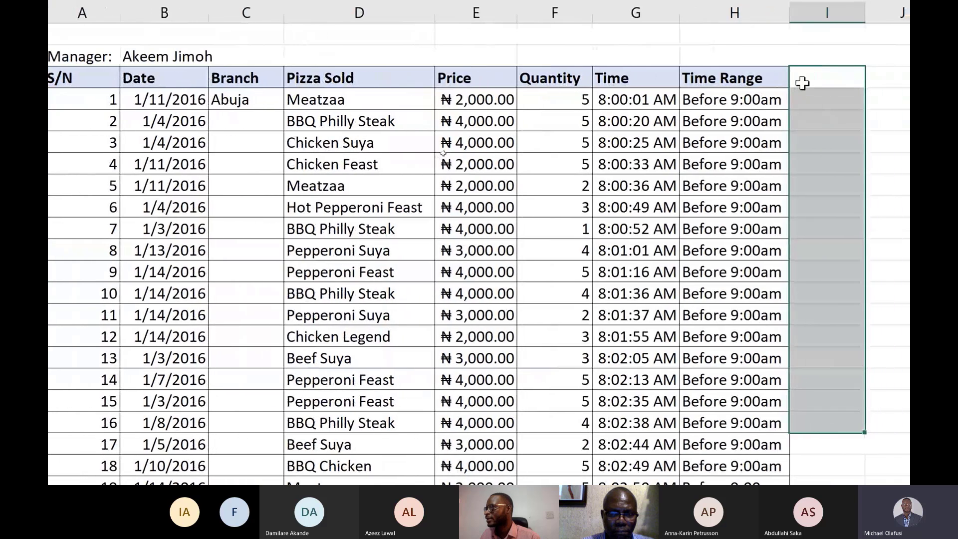
left_click(805, 79)
double_click(804, 79)
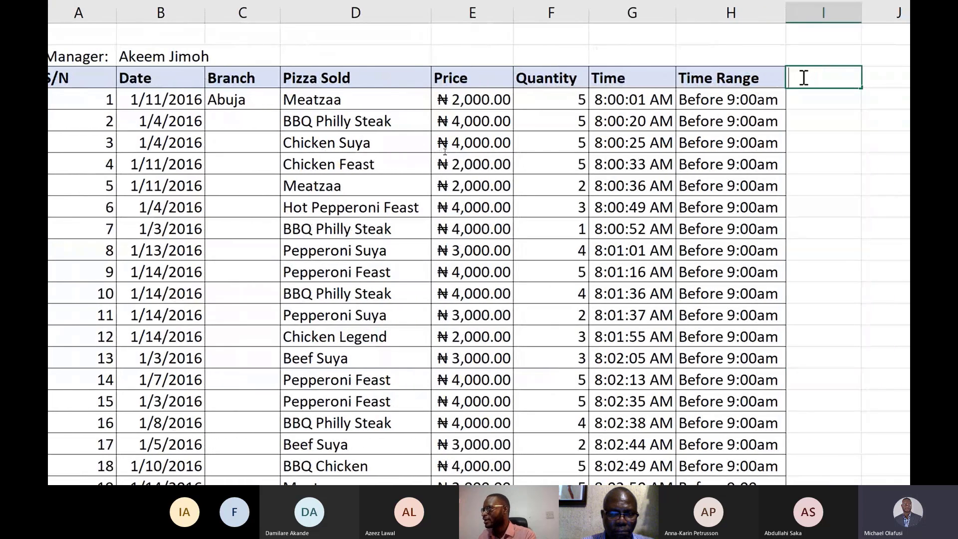
type("Manager")
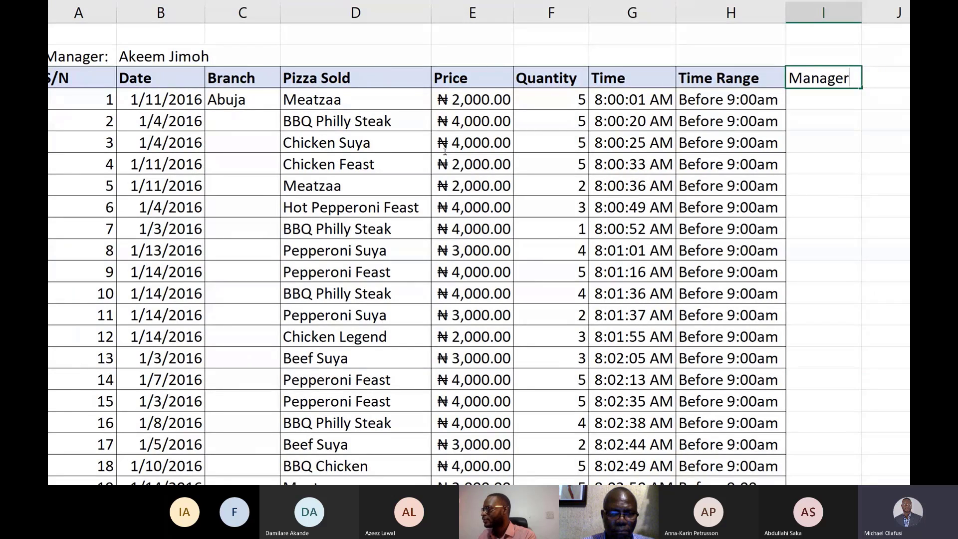
key("Return")
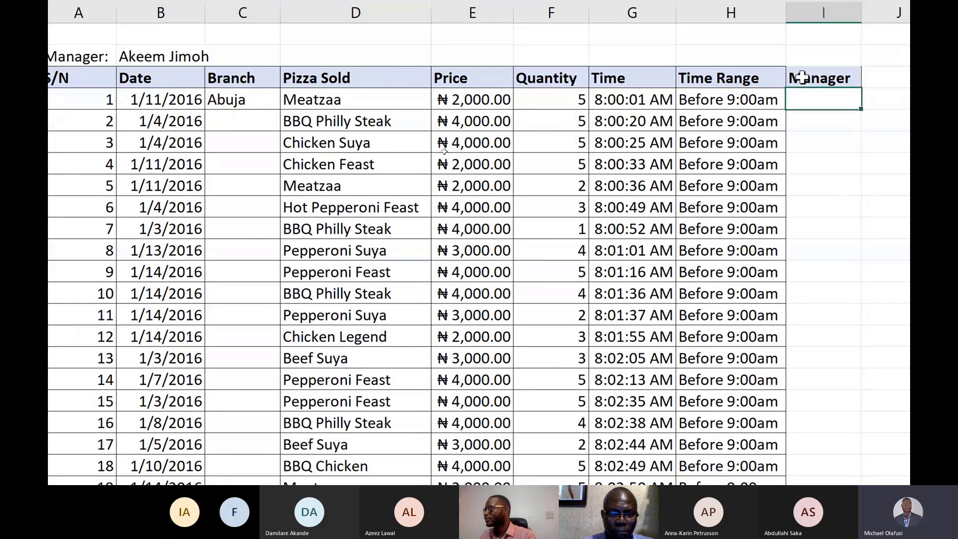
key("ctrl+z")
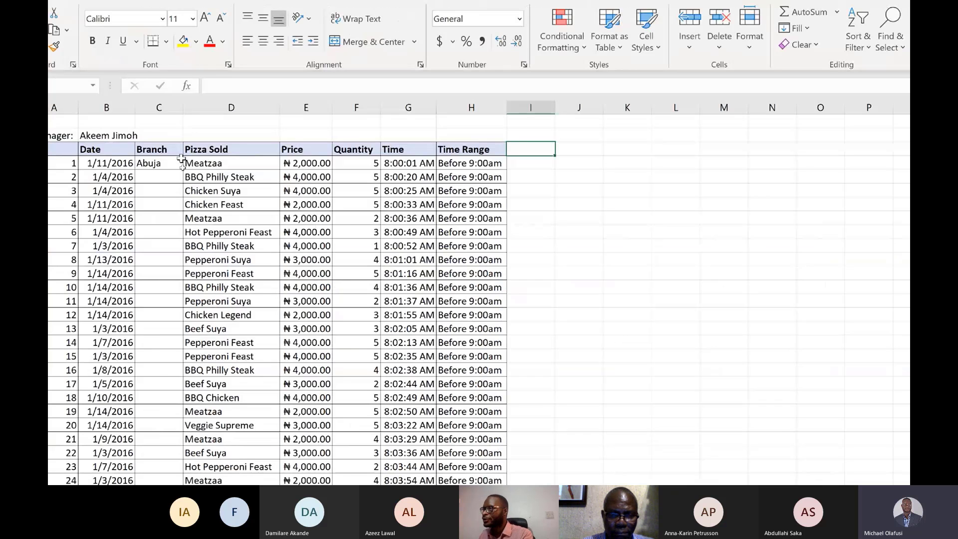
Switch to the Power BI Desktop report containing the Sales Report table and close it without saving, removing the auto-recovered files.
key("alt+Tab")
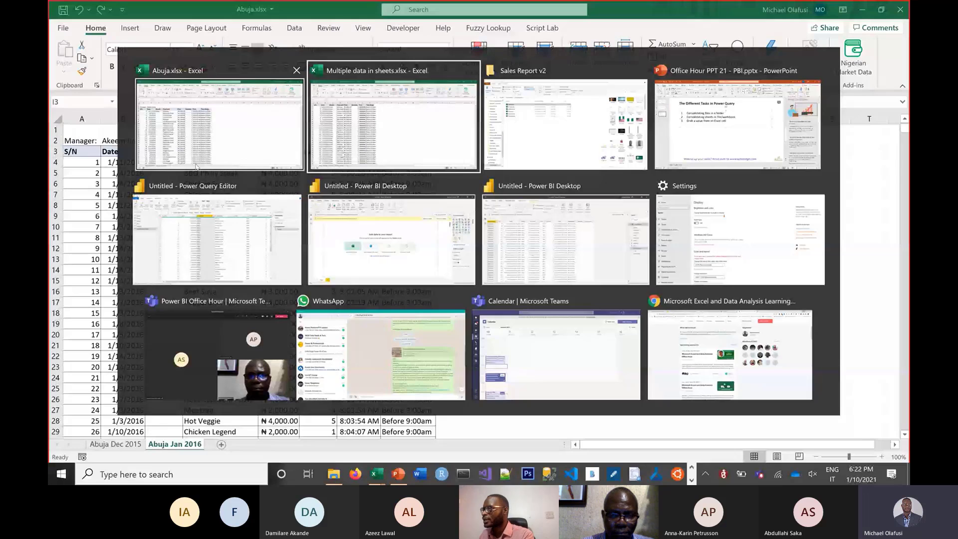
key("alt+Tab")
key("alt+Tab")
key("alt+Tab")
key("alt+Tab")
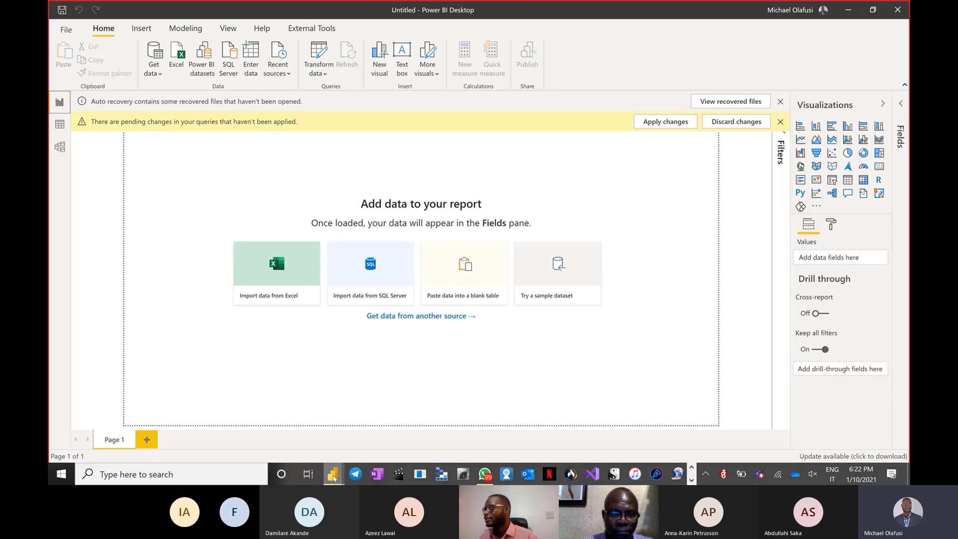
mouse_move(332, 473)
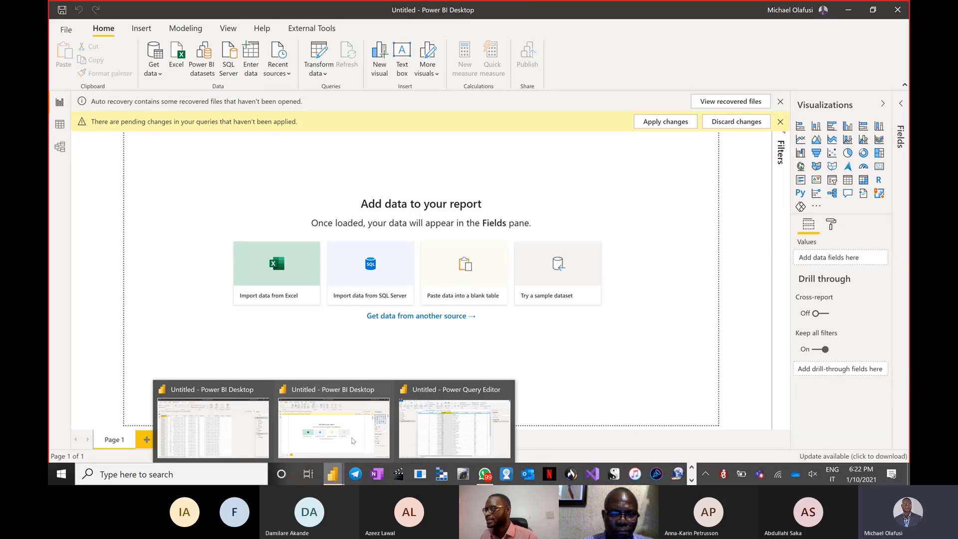
left_click(247, 390)
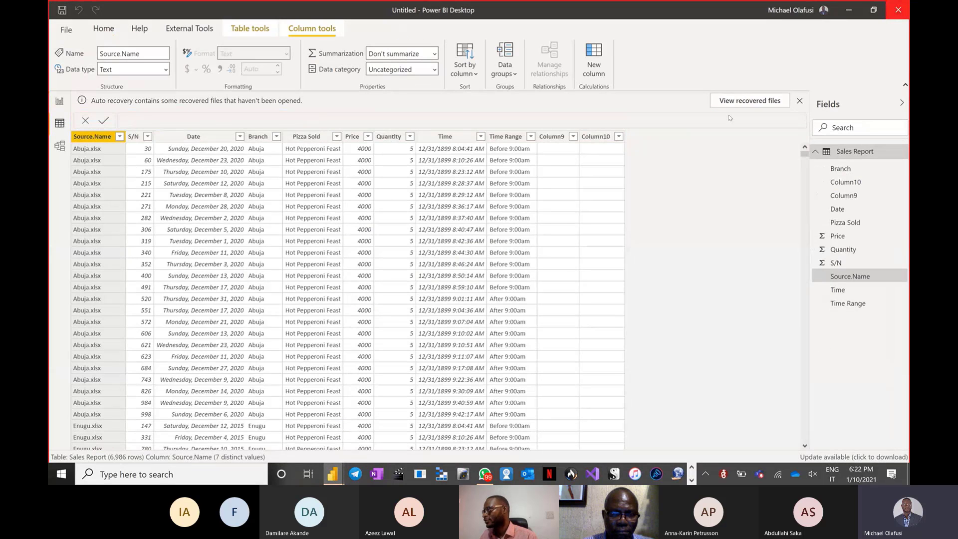
left_click(899, 10)
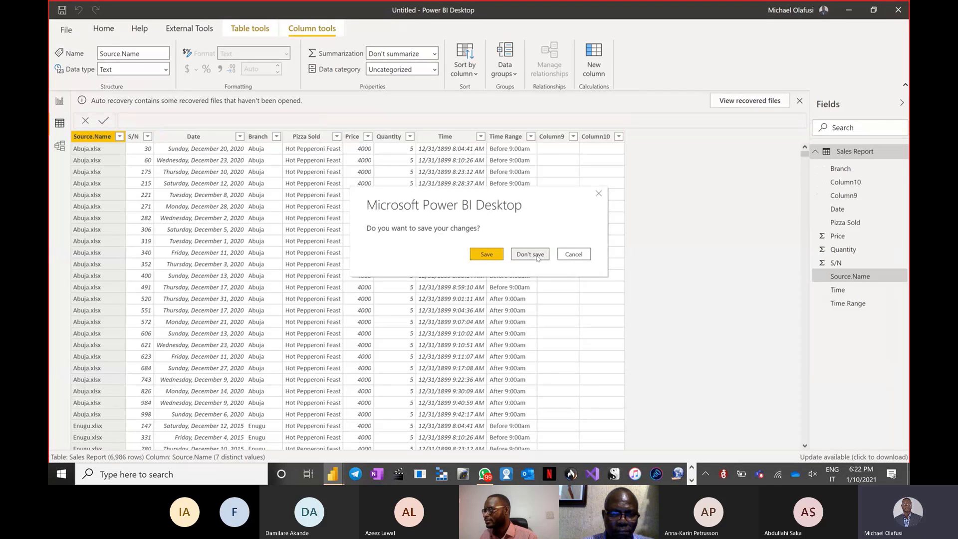
left_click(537, 256)
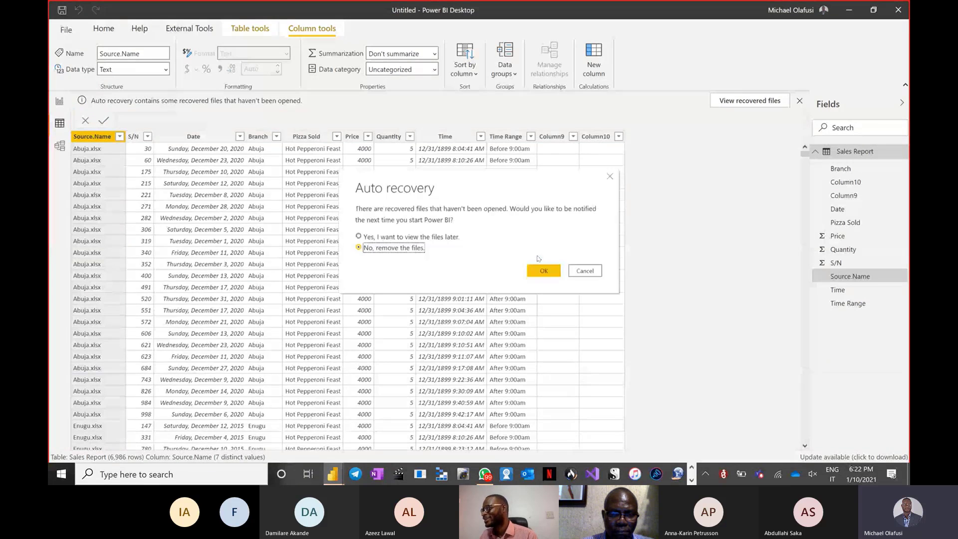
left_click(548, 275)
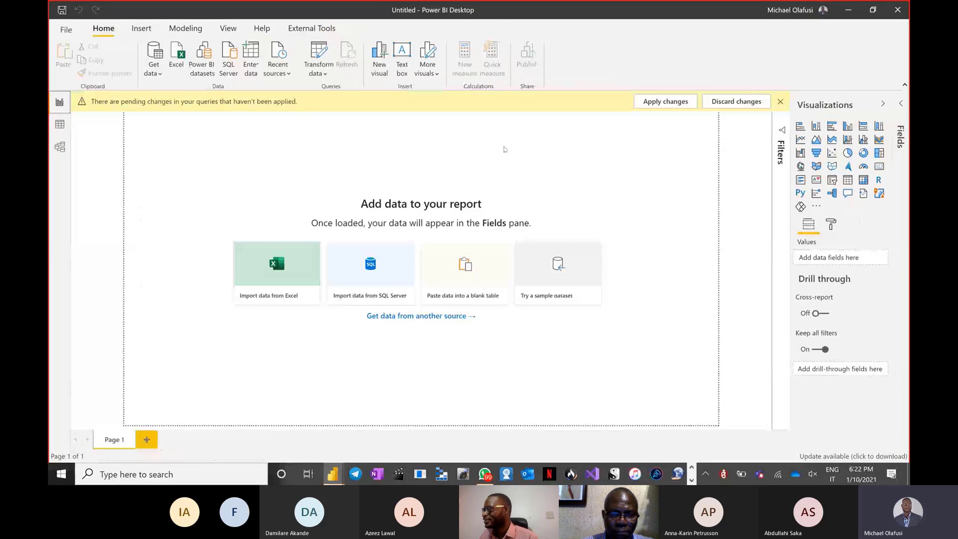
Switch to the Power Query Editor, delete all queries from Abuja through National Sales Table, and close the editor.
mouse_move(332, 471)
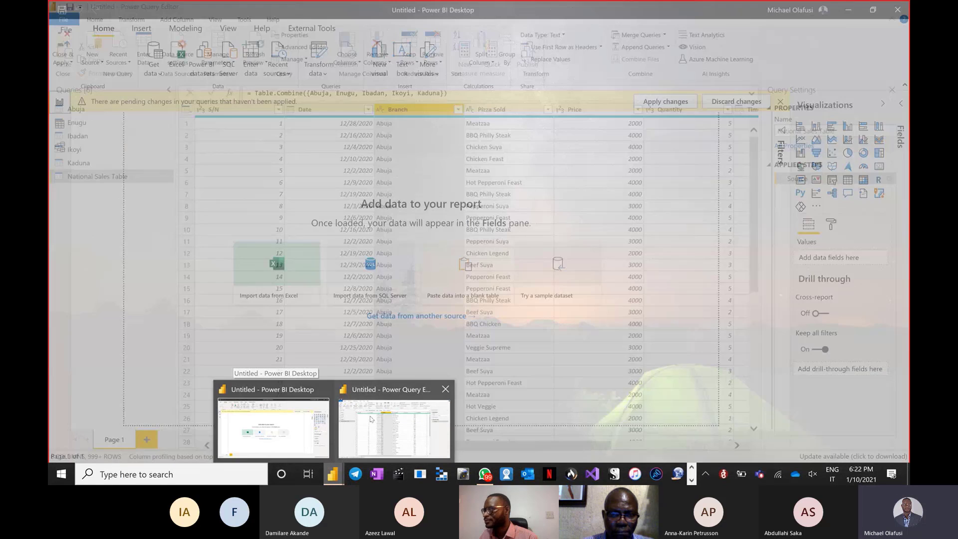
left_click(395, 426)
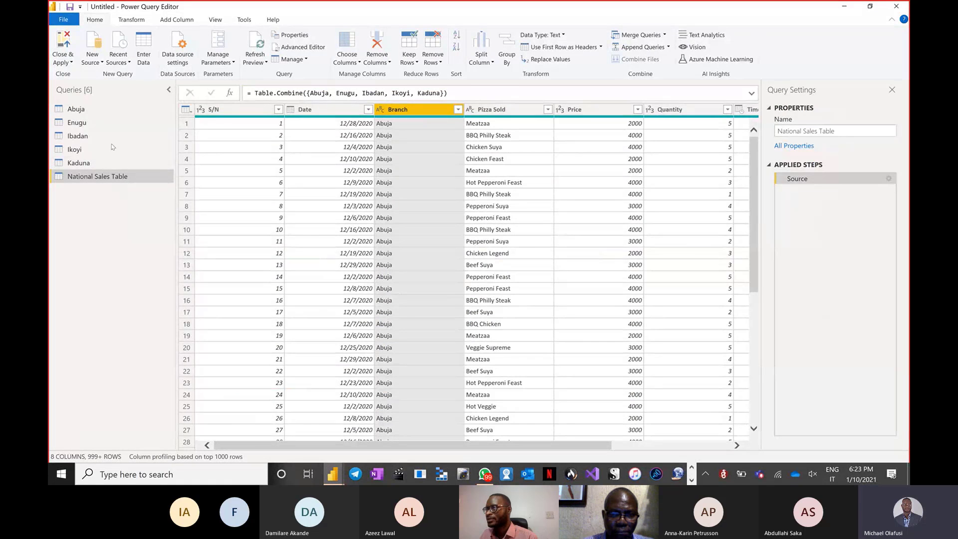
left_click(82, 112)
left_click(80, 163, "shift")
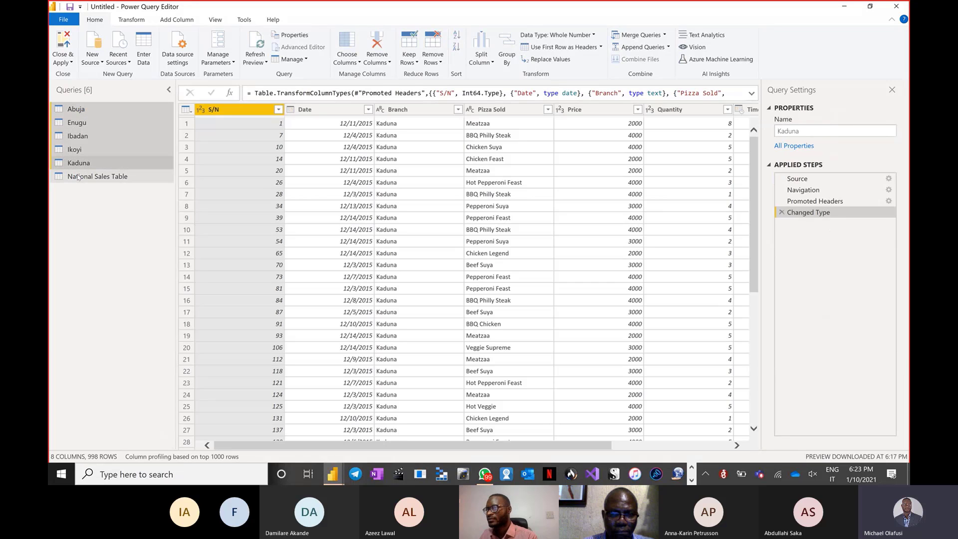
left_click(79, 177, "shift")
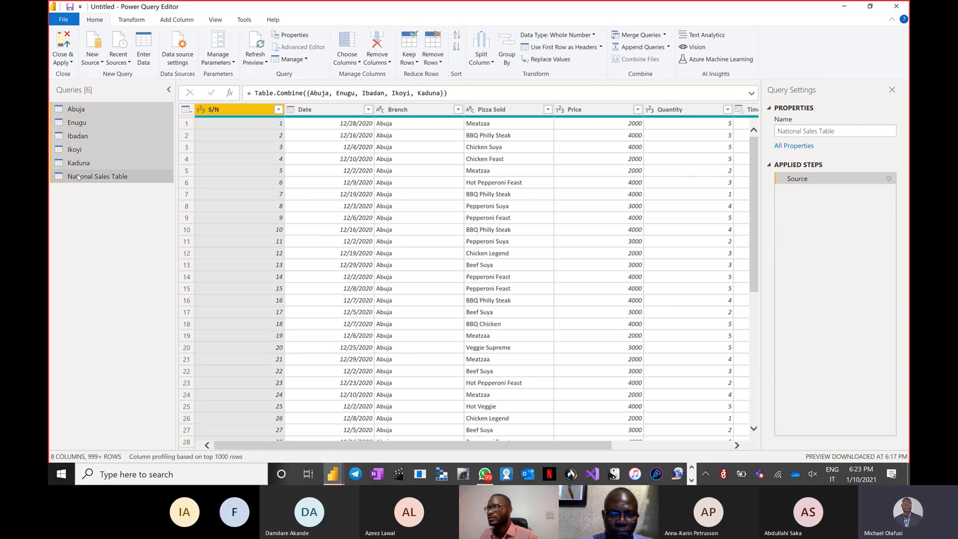
right_click(78, 176)
left_click(100, 202)
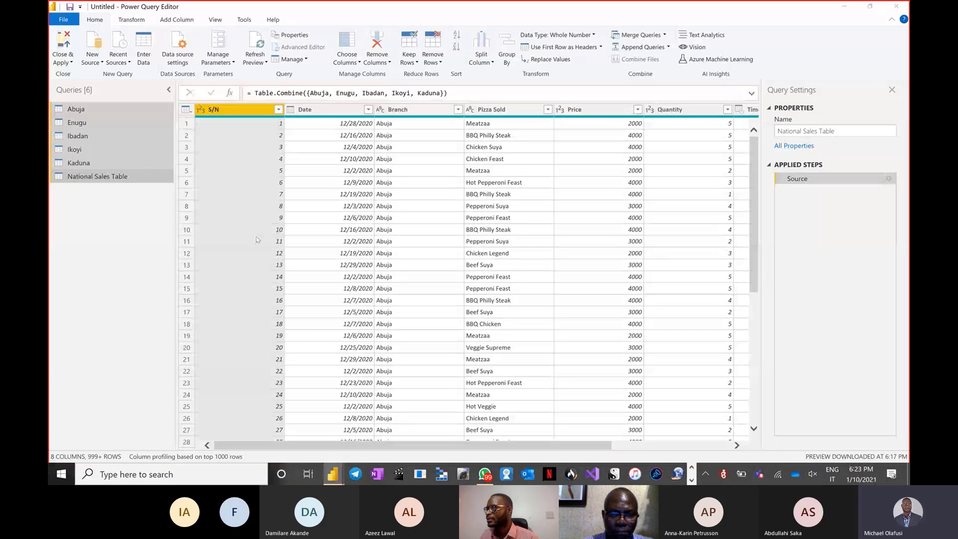
left_click(533, 254)
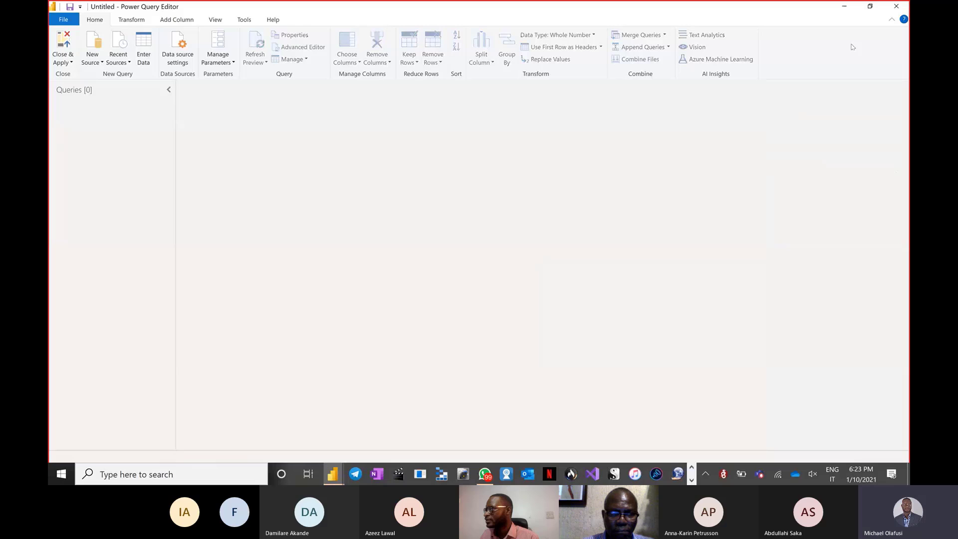
left_click(897, 6)
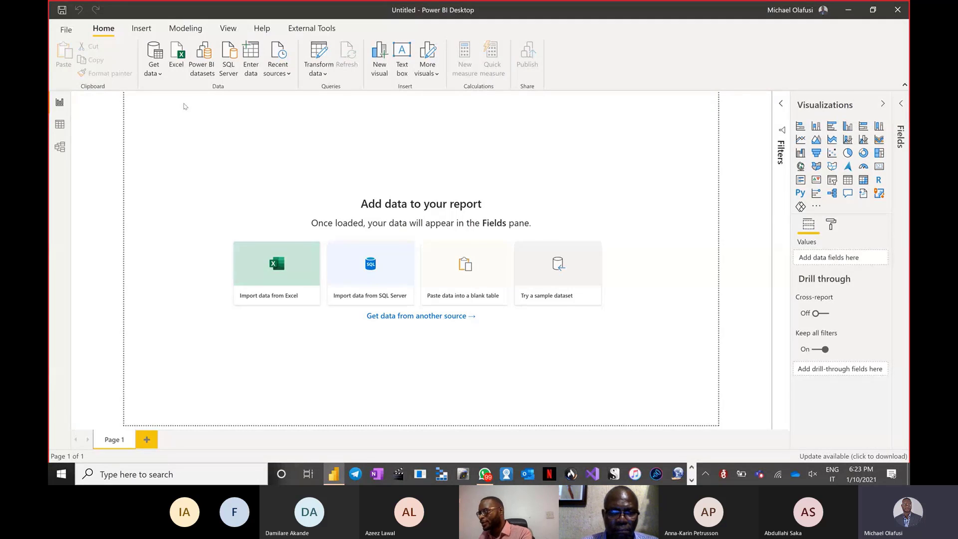
Switch to Abuja.xlsx in Excel and examine the manager name in B2 and the empty column I beside the table.
key("alt+Tab")
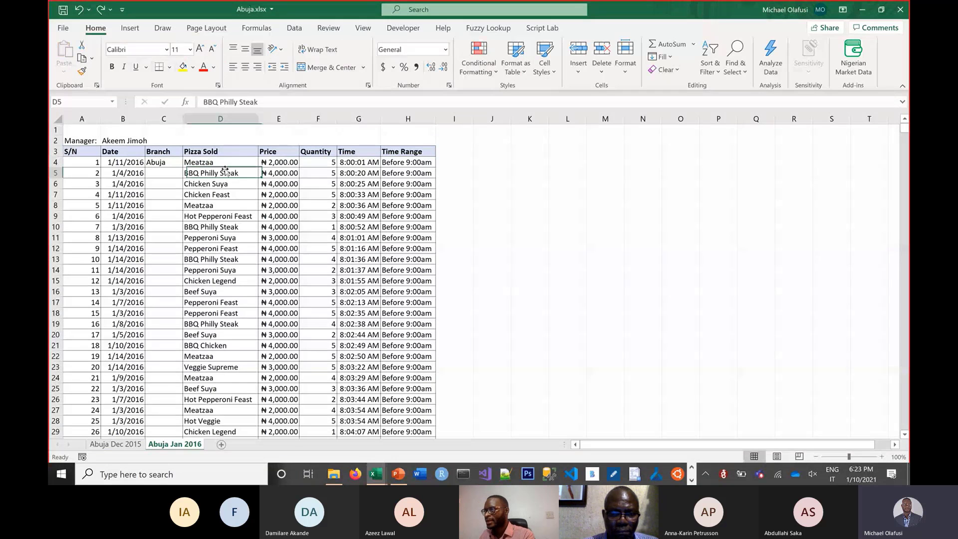
left_click(119, 141)
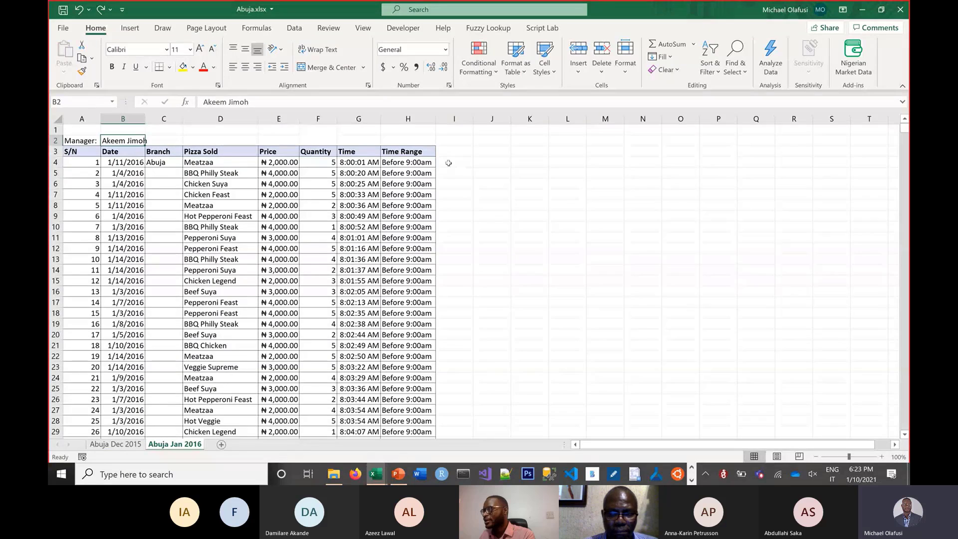
left_click_drag(452, 151, 475, 397)
left_click(456, 313)
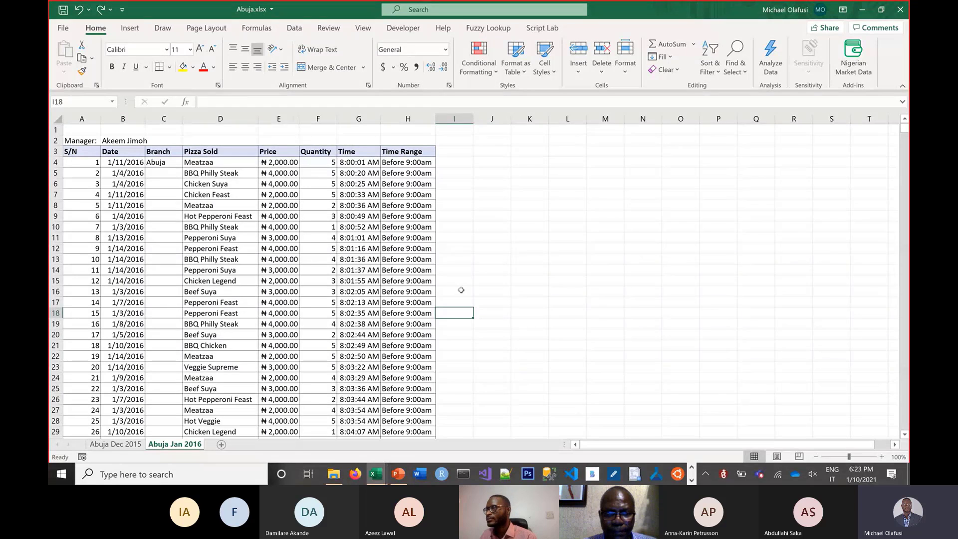
Switch to Power BI Desktop and connect to the Excel workbook Abuja.xlsx in the Sales Report v2 folder inside Documents.
key("alt+Tab")
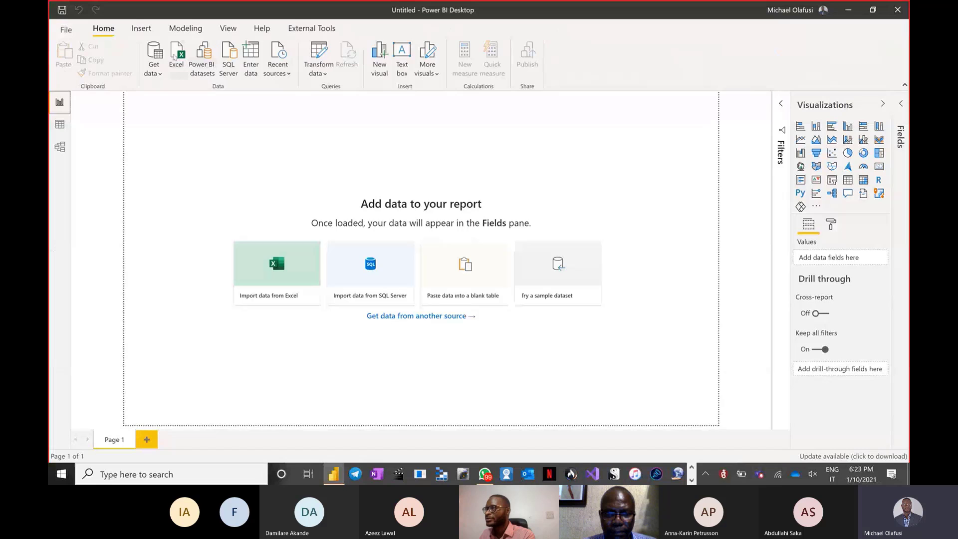
left_click(174, 56)
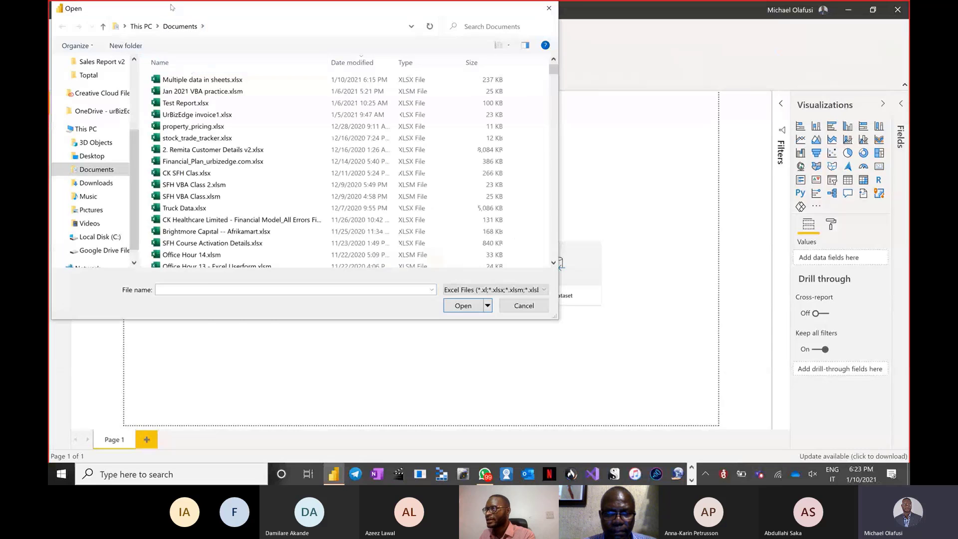
left_click_drag(170, 7, 211, 86)
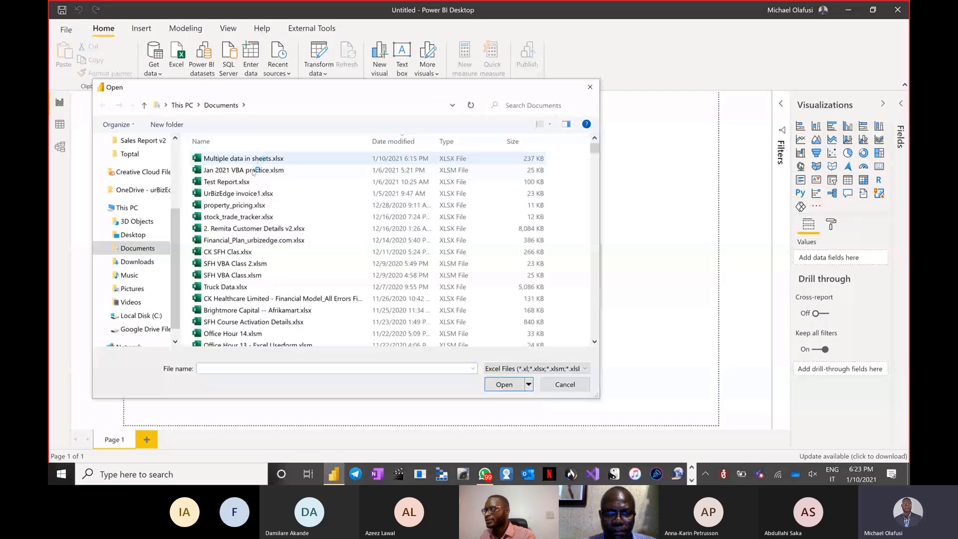
left_click(244, 105)
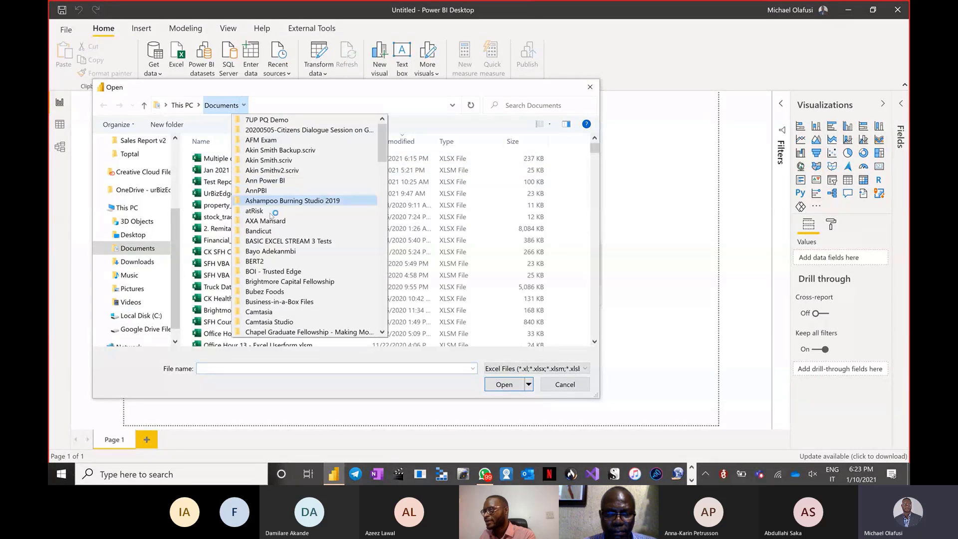
scroll(273, 216, "down", 15)
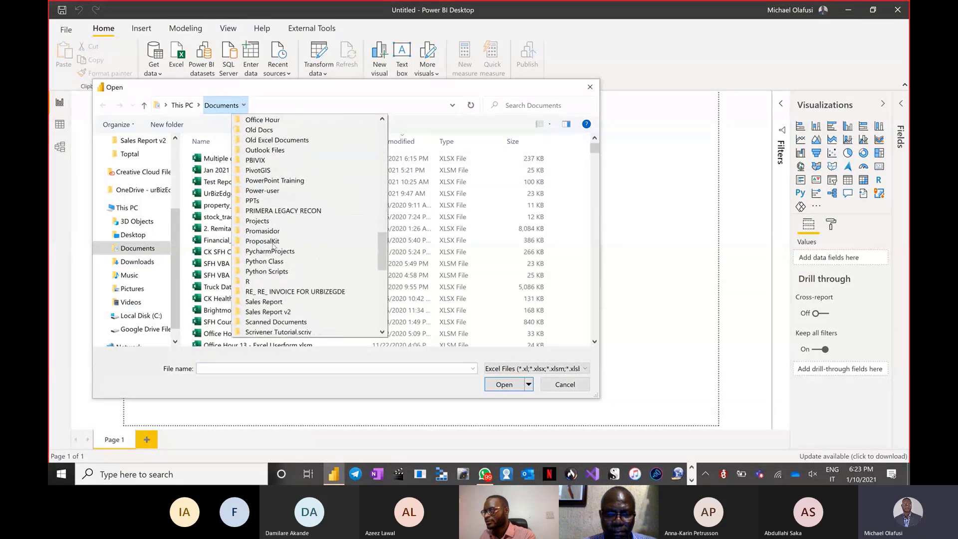
scroll(273, 246, "down", 1)
left_click(270, 281)
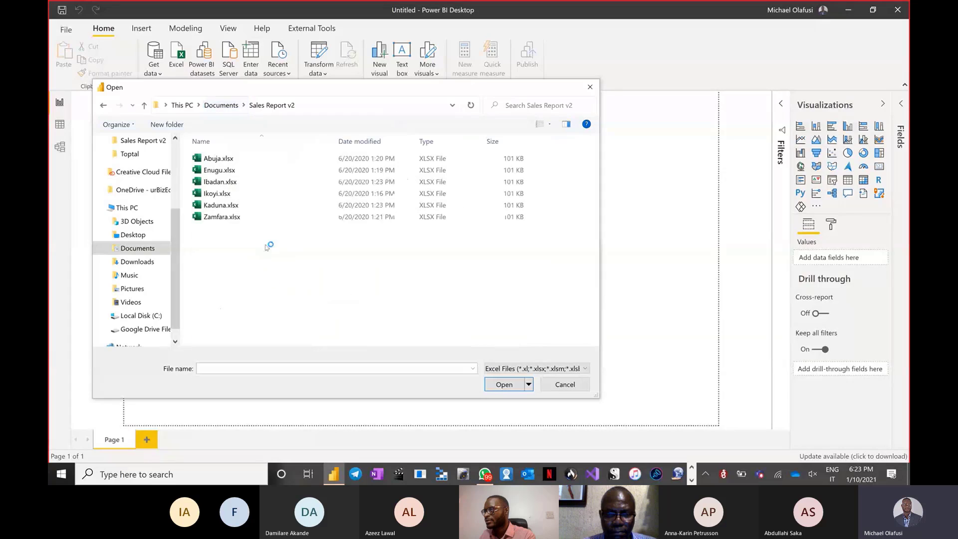
left_click(235, 158)
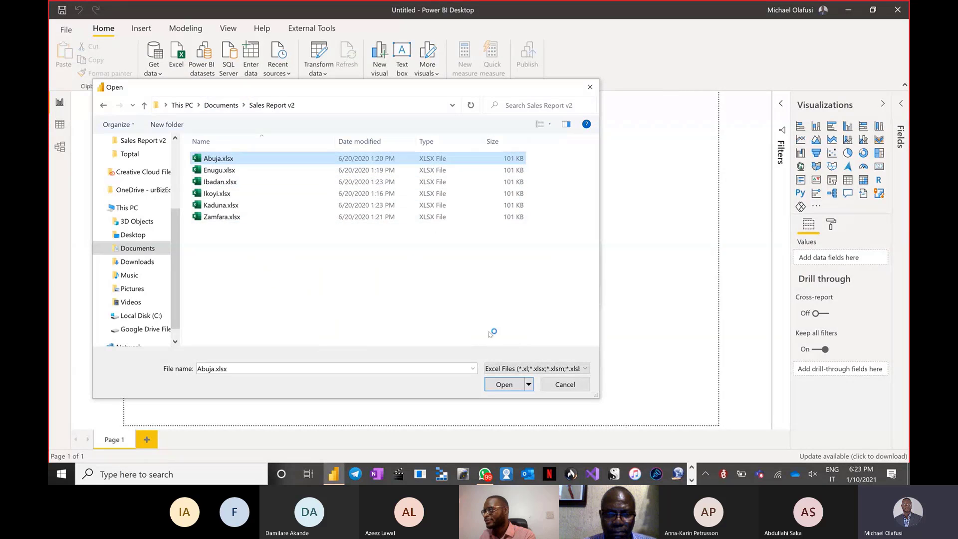
left_click(507, 386)
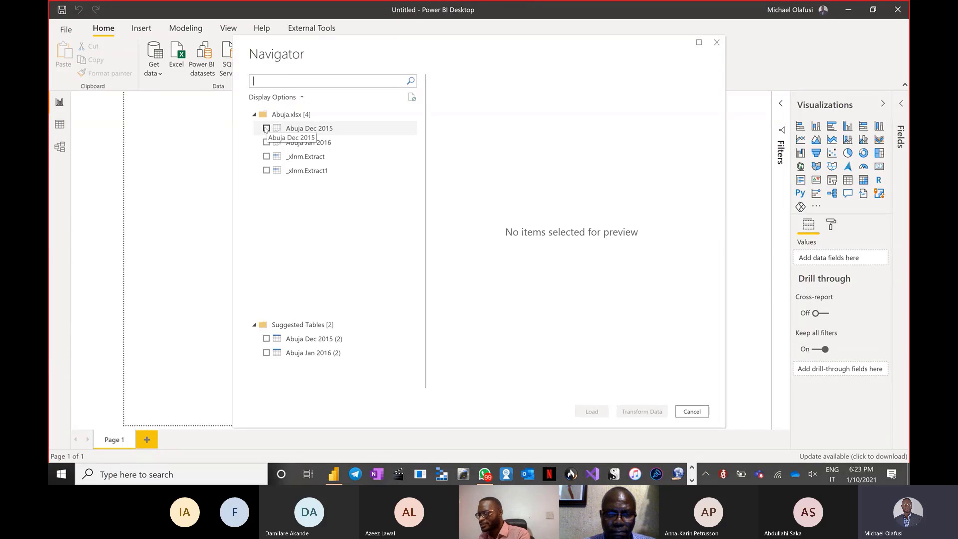
View the Abuja Dec 2015 sheet in Excel, and select that sheet for import in Power BI Desktop's Navigator.
key("alt+Tab")
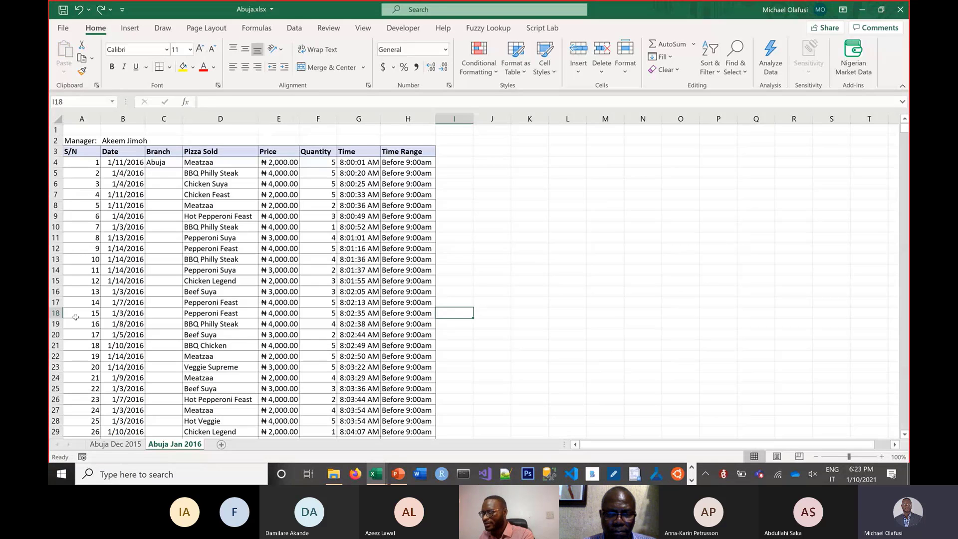
left_click(107, 443)
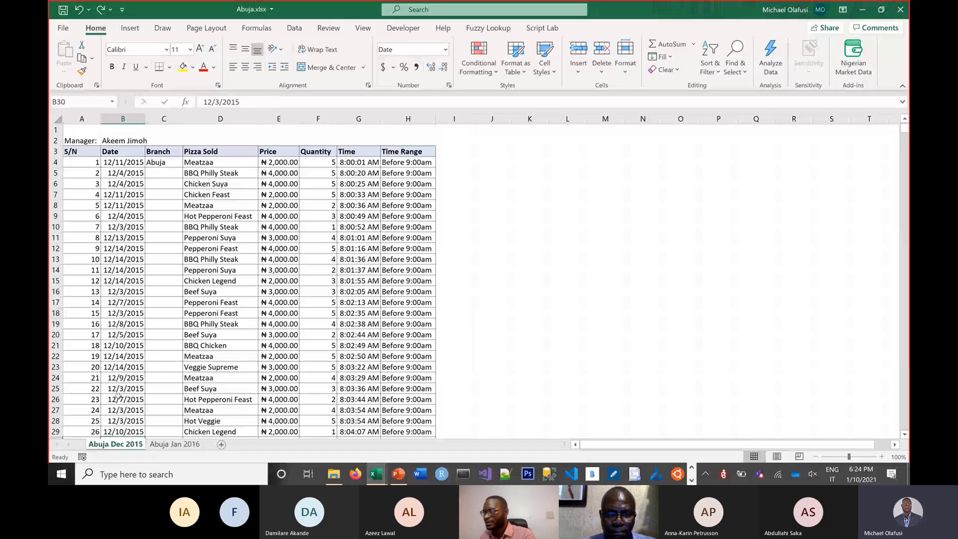
key("alt+Tab")
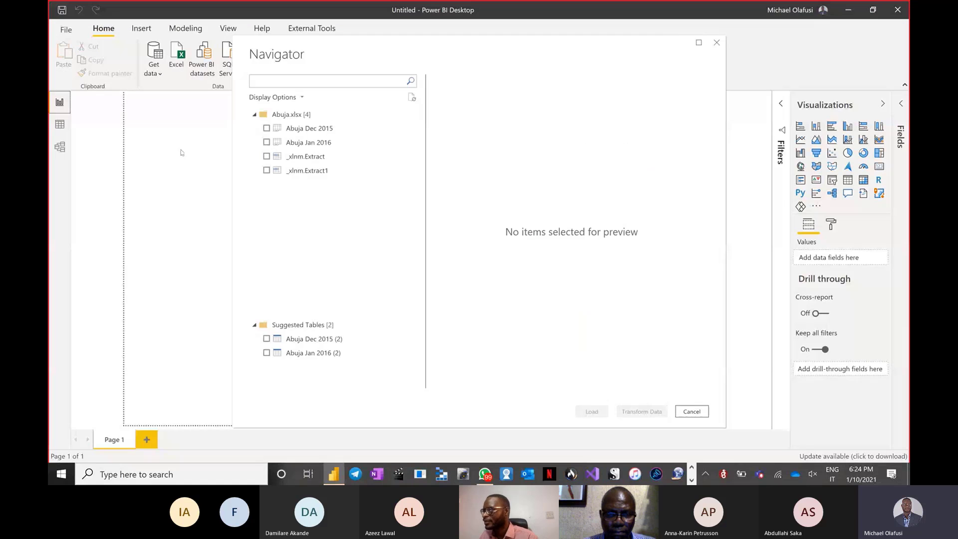
left_click(268, 129)
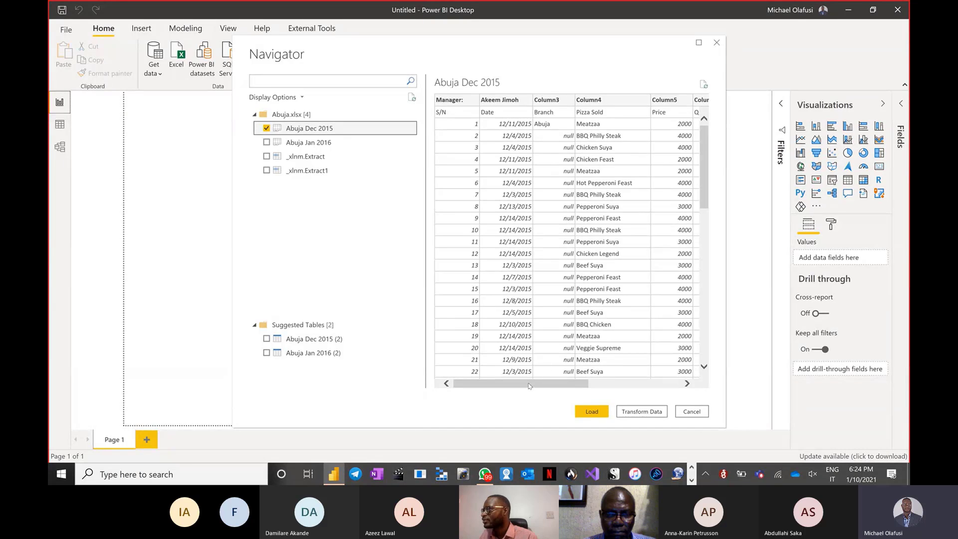
Open the selected Abuja Dec 2015 sheet in the Power Query Editor for transformation.
left_click_drag(521, 393, 518, 421)
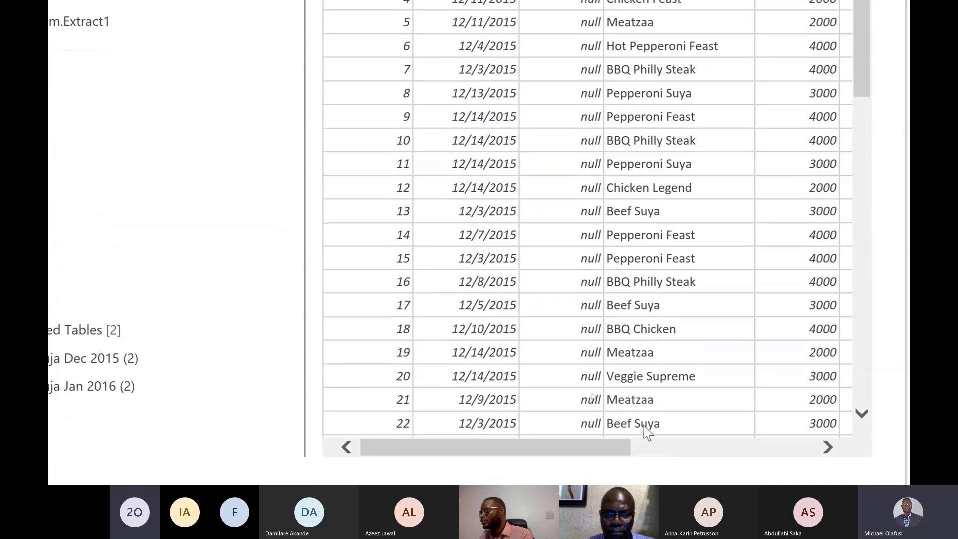
left_click(717, 430)
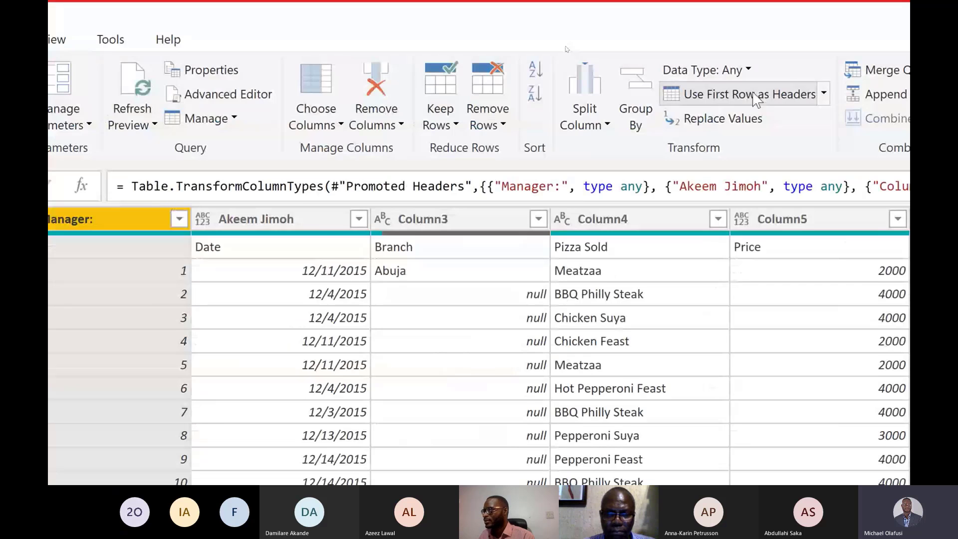
left_click(754, 95)
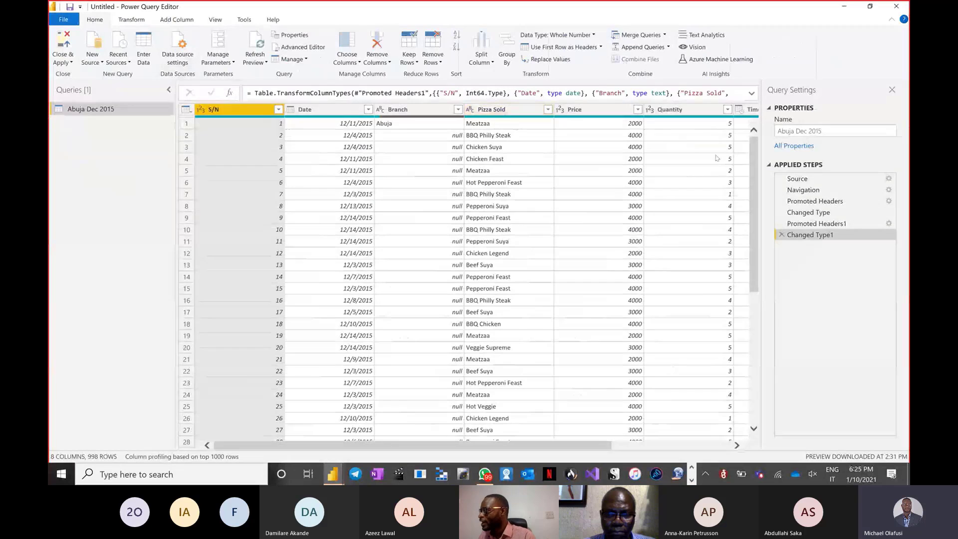
left_click(782, 235)
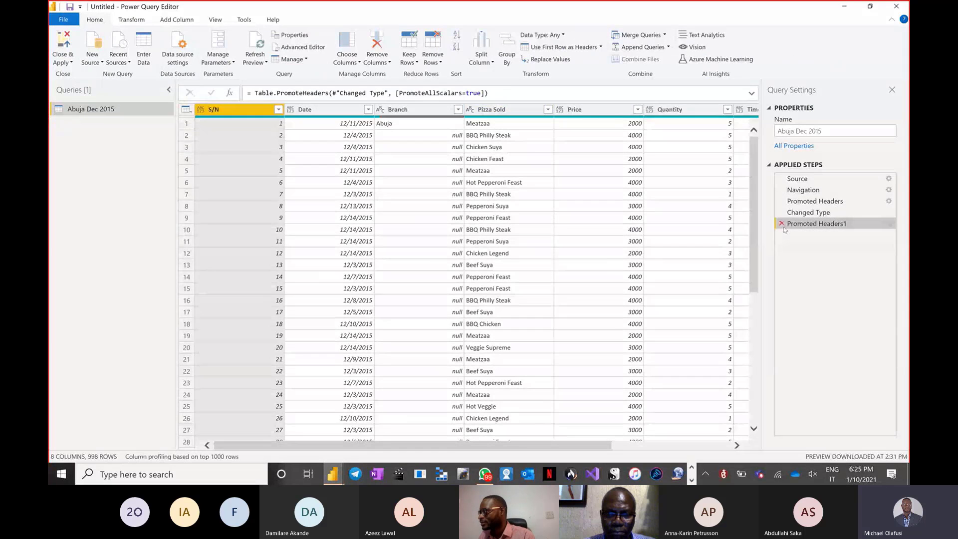
left_click(781, 224)
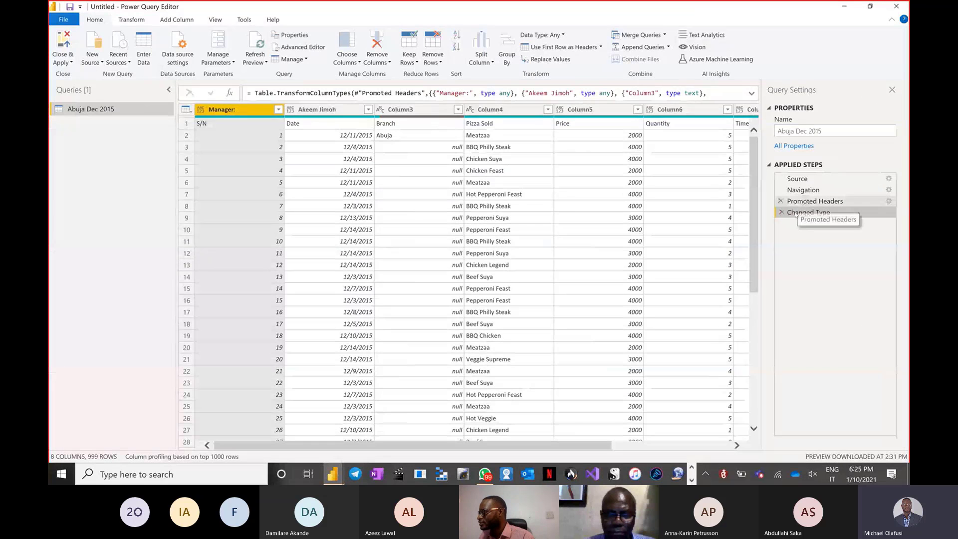
Delete the Changed Type and Promoted Headers steps, and add the manager name cell in row 1 of Column2 as a new query.
left_click(782, 212)
left_click(782, 201)
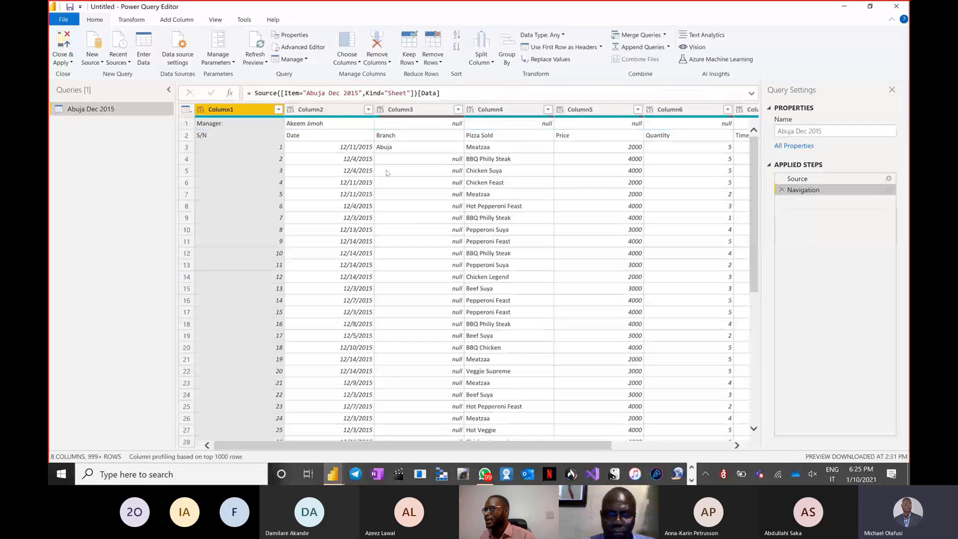
left_click(315, 124)
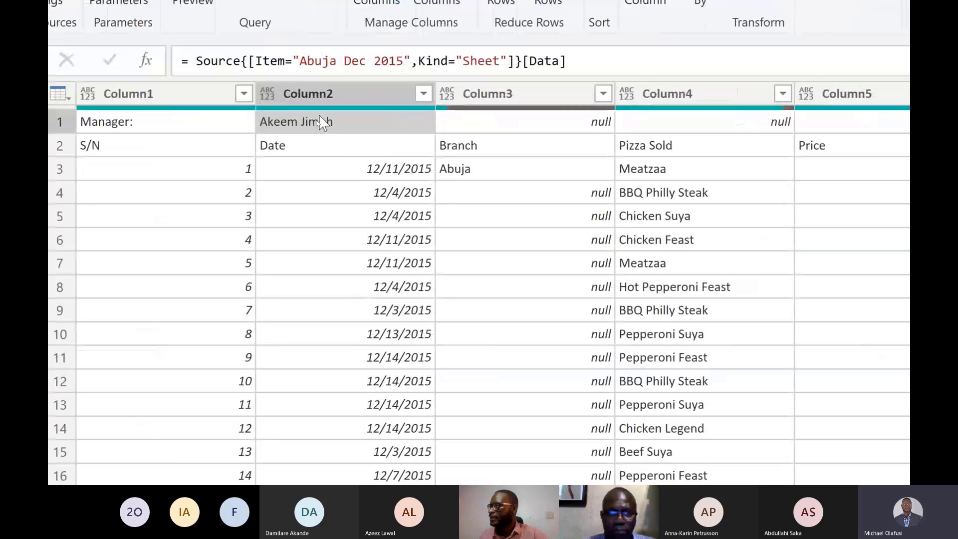
right_click(314, 129)
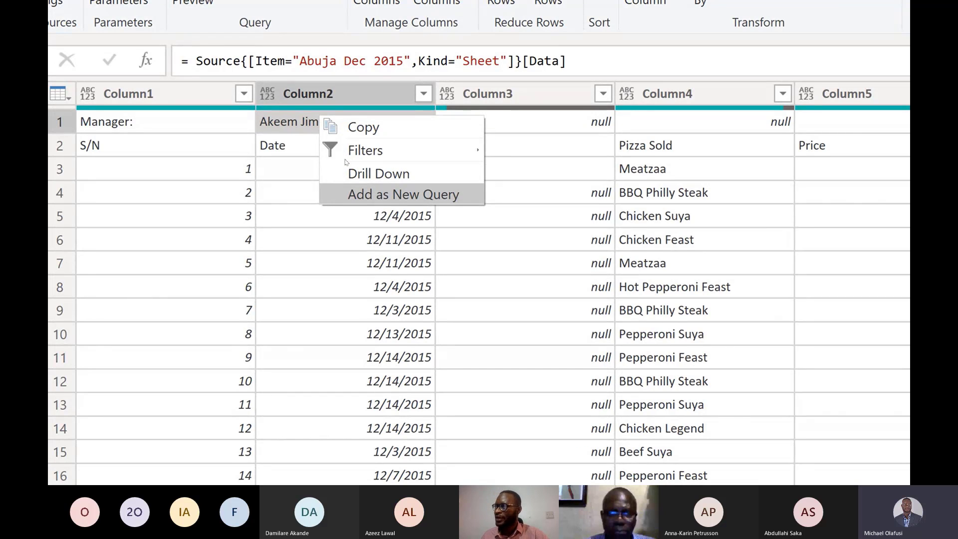
left_click(380, 196)
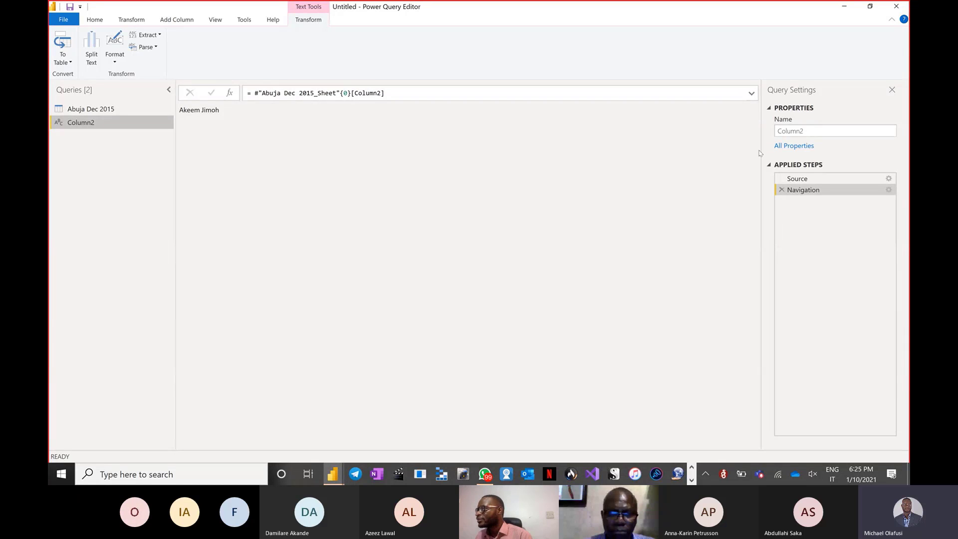
Copy the new Column2 query's formula #"Abuja Dec 2015_Sheet"{0}[Column2] without the leading equals sign.
left_click(256, 93)
left_click_drag(254, 92, 378, 109)
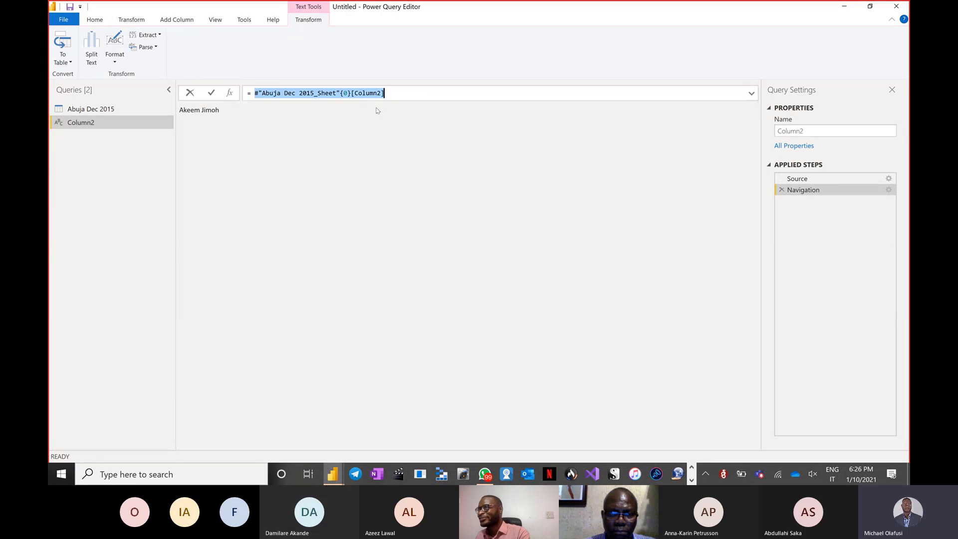
left_click(283, 92)
right_click(282, 92)
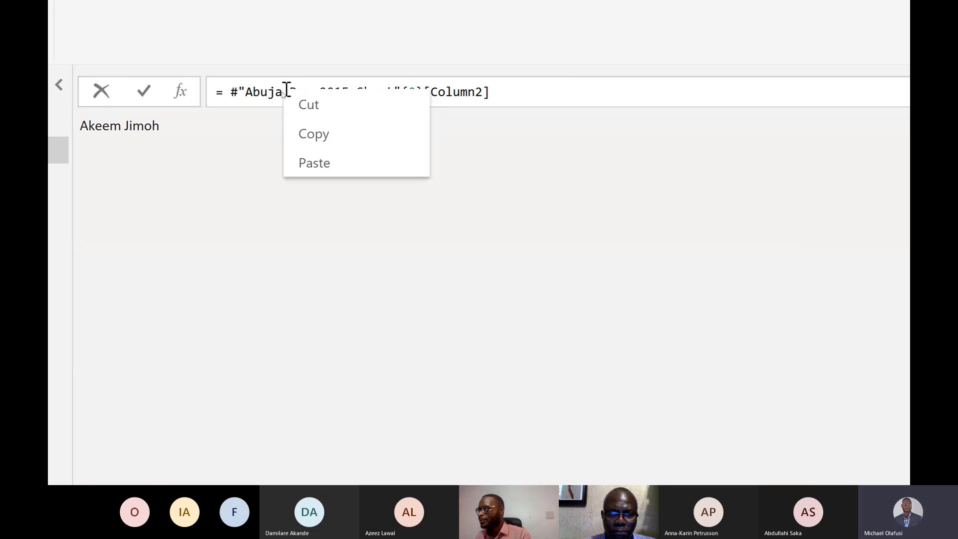
left_click(306, 132)
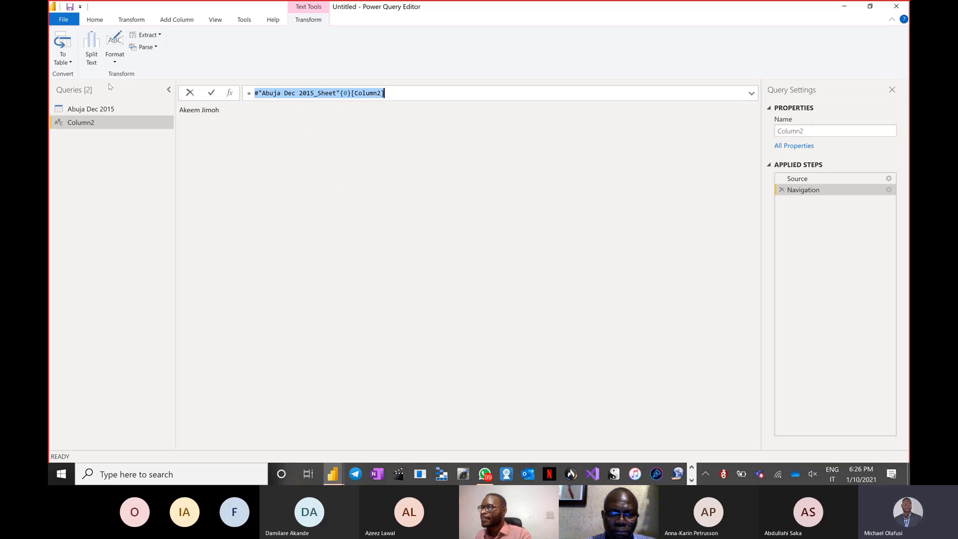
Remove the top 1 row from the Abuja Dec 2015 query and use the first remaining row as headers.
left_click(96, 110)
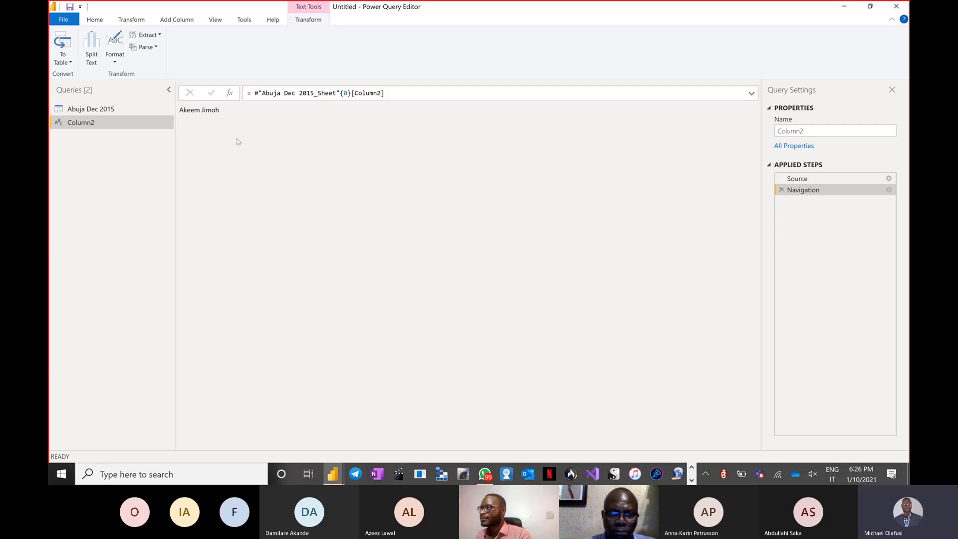
left_click(110, 113)
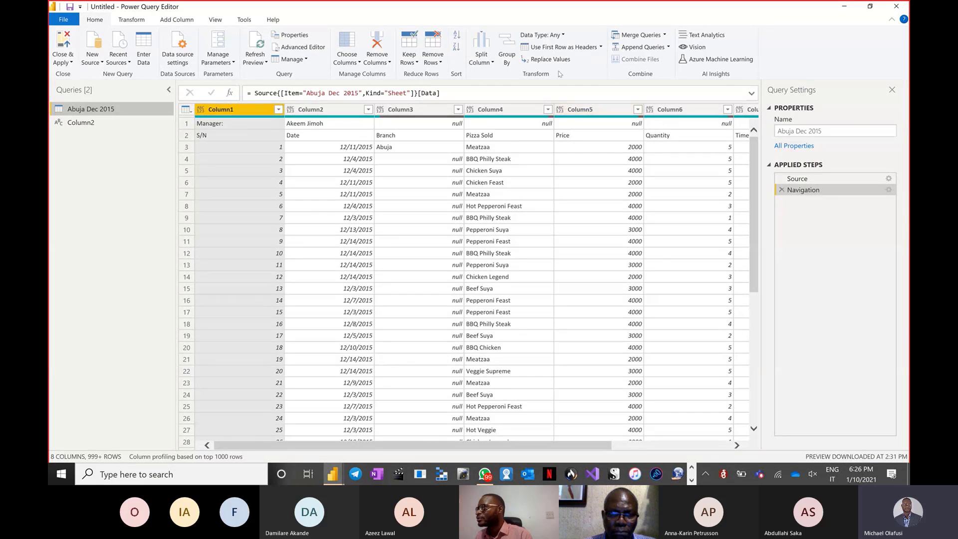
left_click(441, 63)
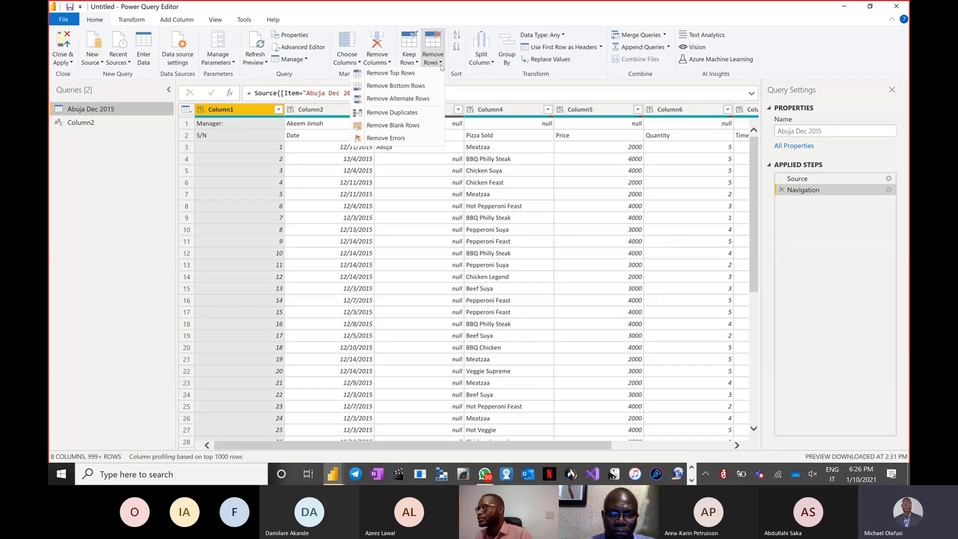
left_click(415, 75)
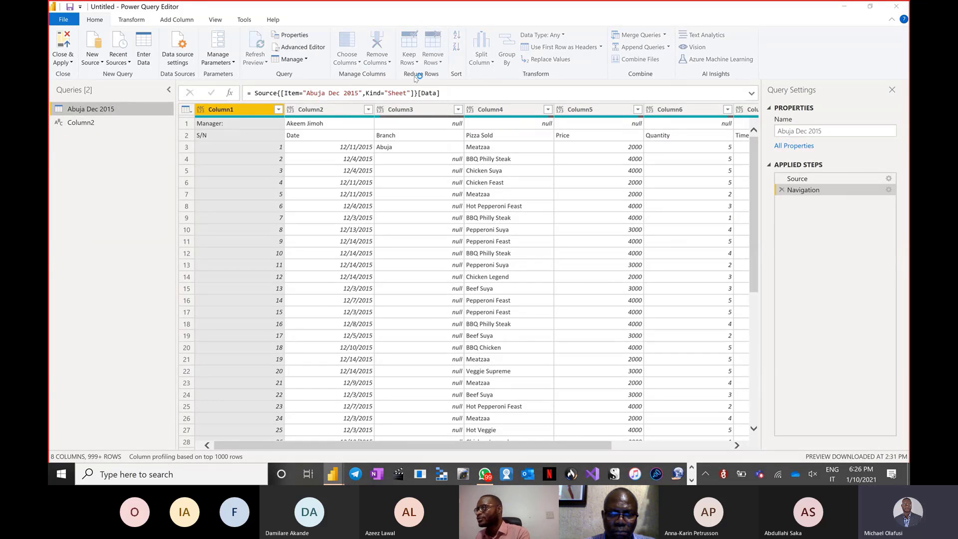
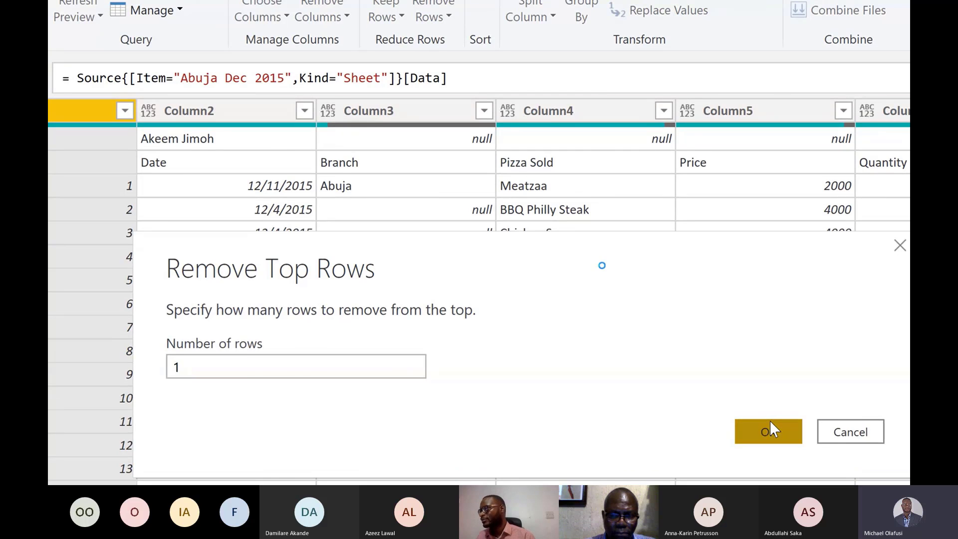
left_click(770, 424)
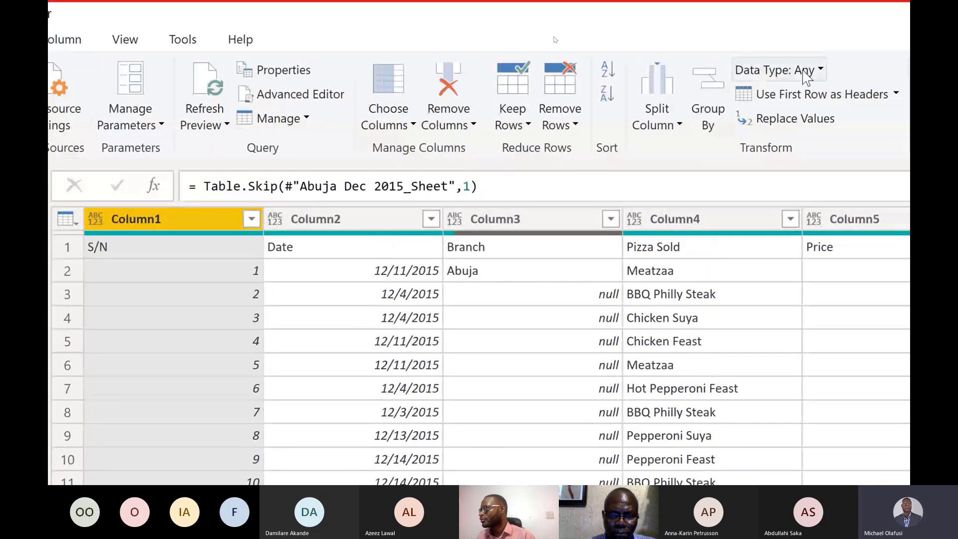
left_click(807, 96)
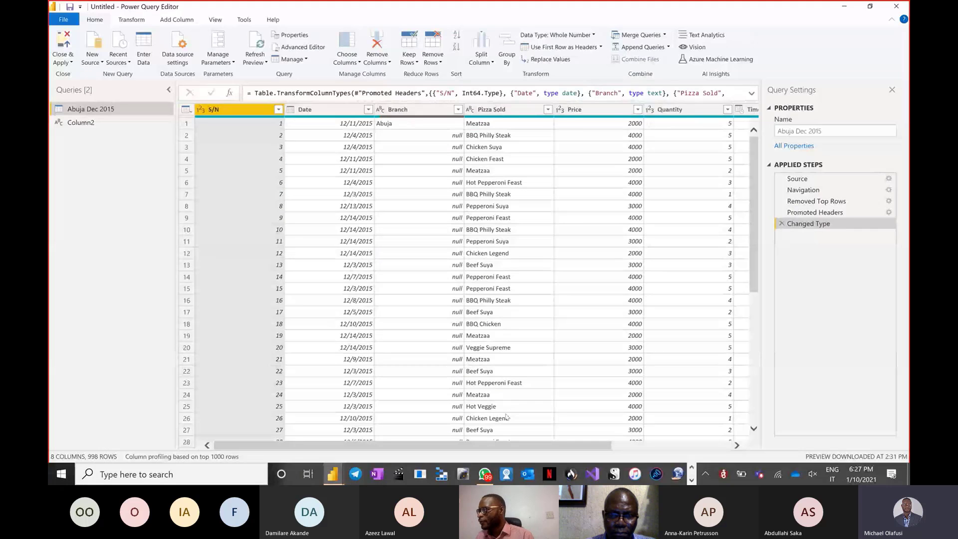
Add a custom column named Manager to Abuja Dec 2015 with the formula #"Abuja Dec 2015_Sheet"{0}[Column2].
left_click_drag(502, 444, 662, 453)
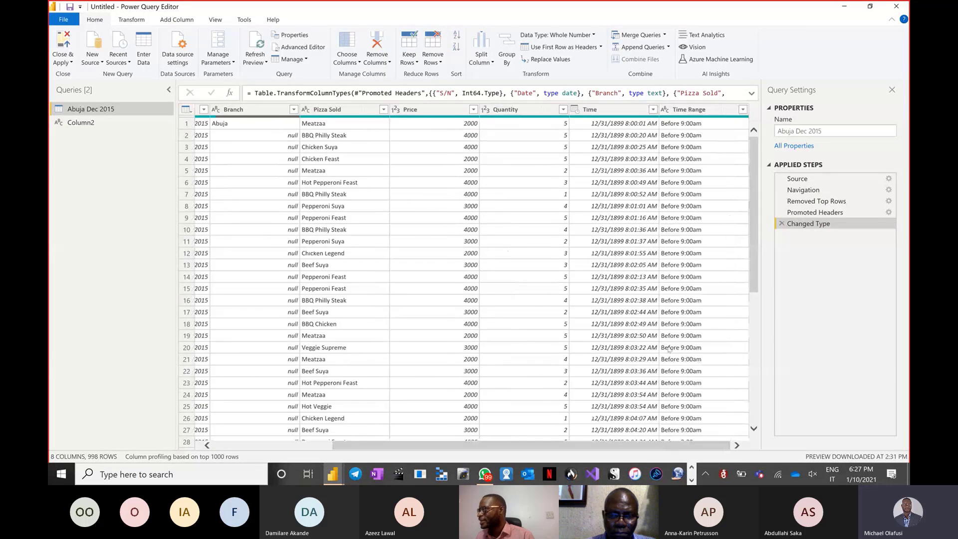
left_click(183, 21)
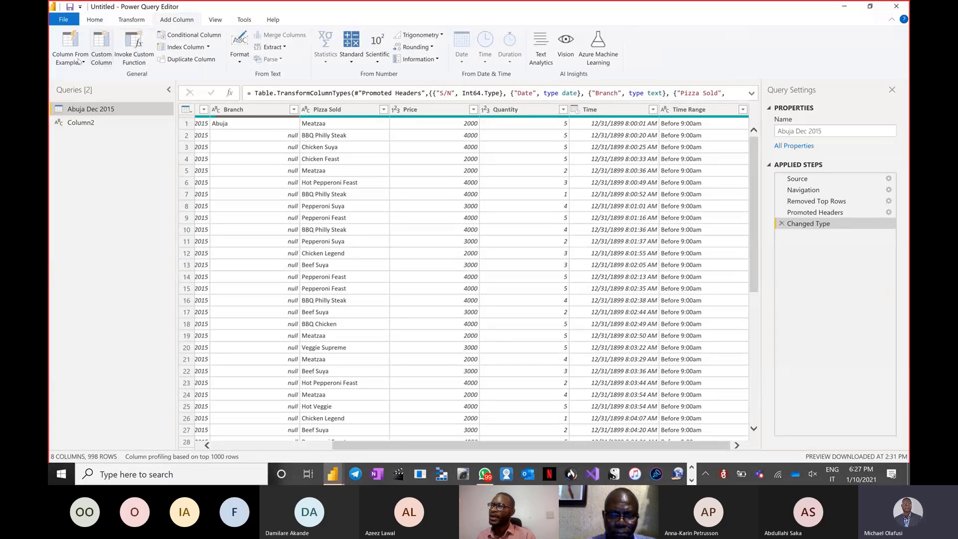
left_click(102, 50)
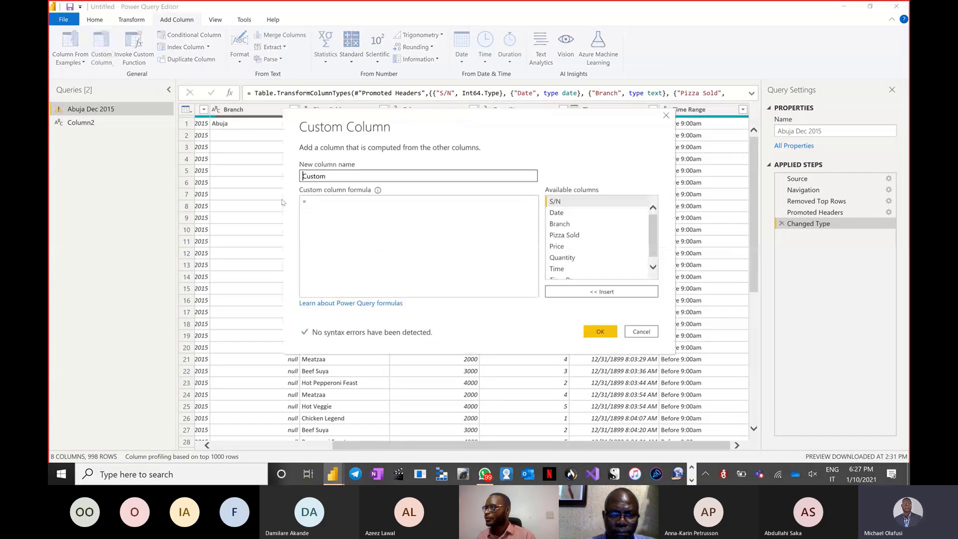
type("Manager")
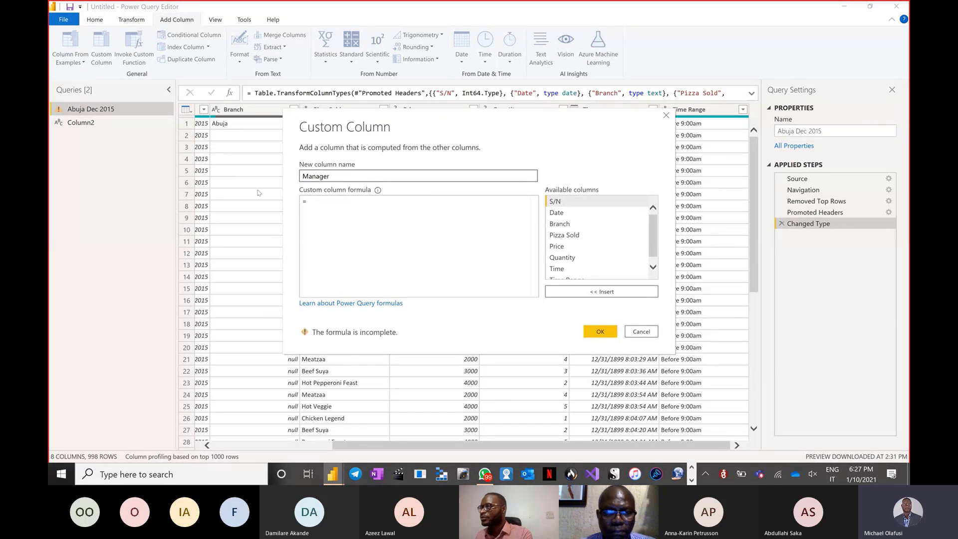
left_click(318, 203)
type("#\"Abuja Dec 2015_Sheet\"{0}[Column2]")
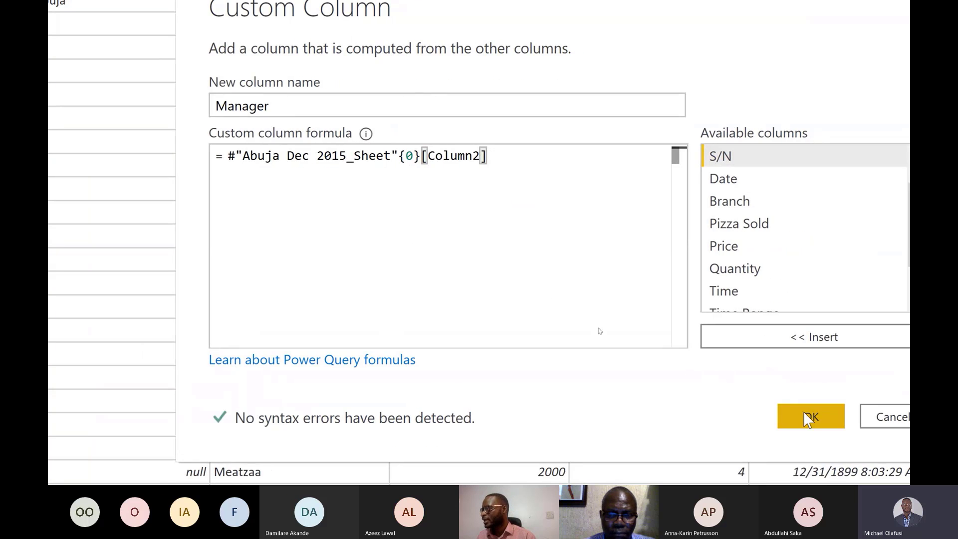
left_click(804, 414)
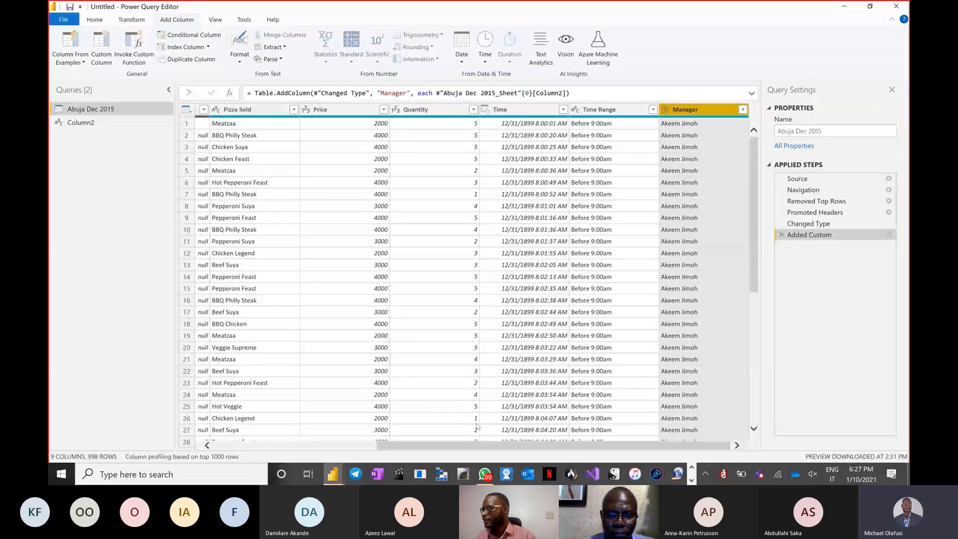
left_click_drag(479, 444, 653, 318)
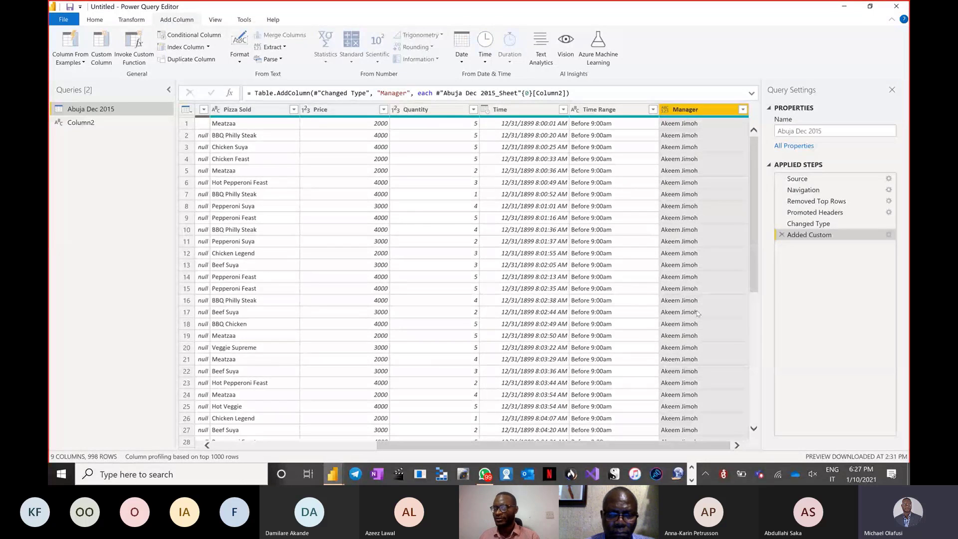
Switch to Office Hour PPT 21 - PBI.pptx in PowerPoint and add "Fill Up/Down" as the fourth item of the Power Query task list.
key("alt+Tab")
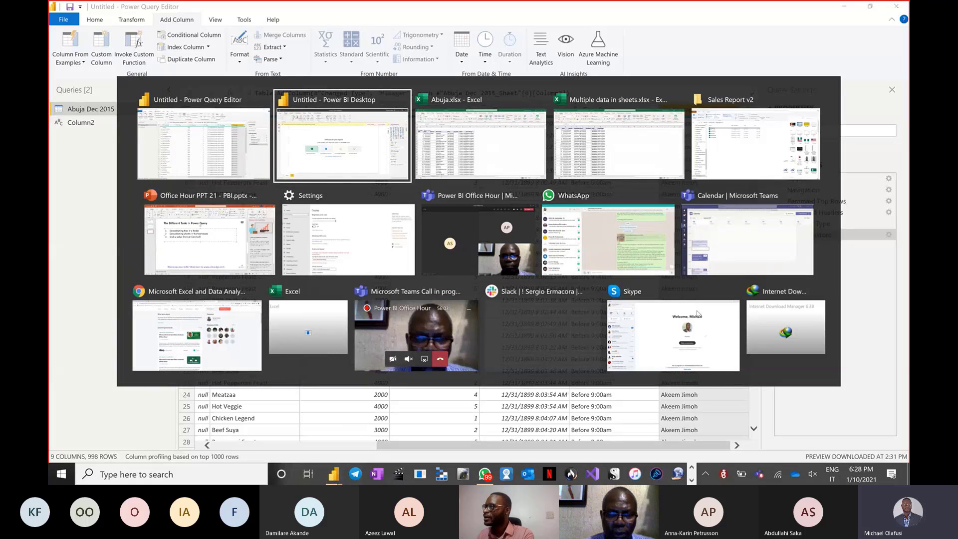
key("alt+Tab")
key("alt+Tab")
key("alt+Tab")
key("alt+Tab")
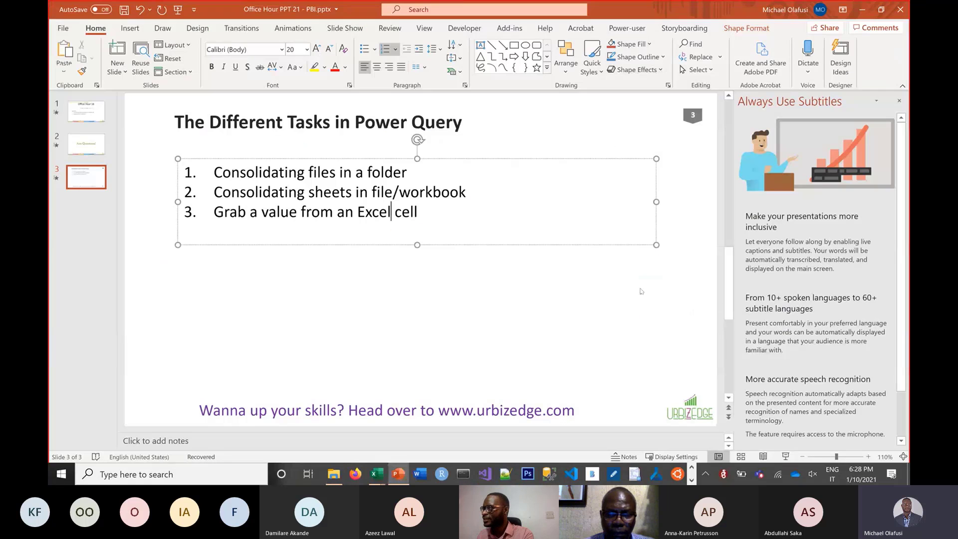
left_click(436, 215)
key("Return")
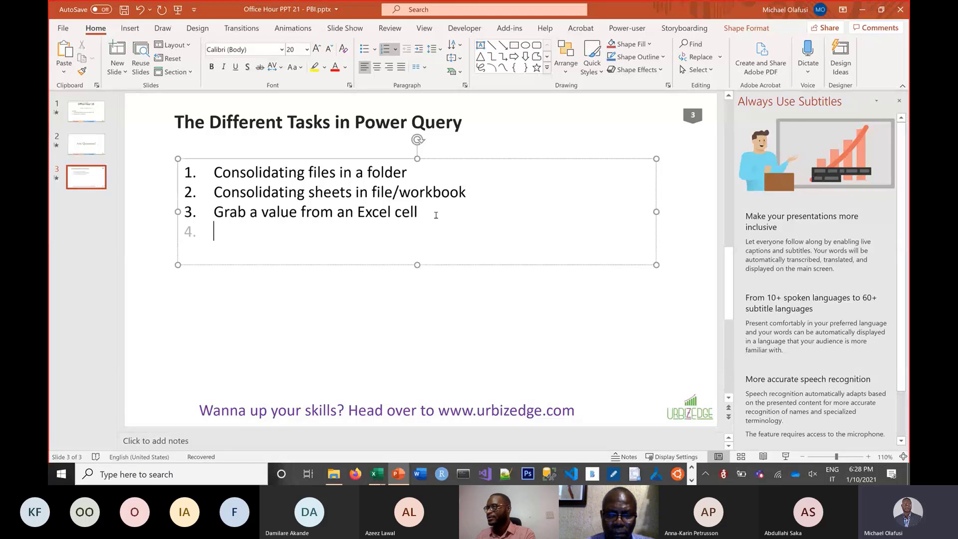
type("Fill")
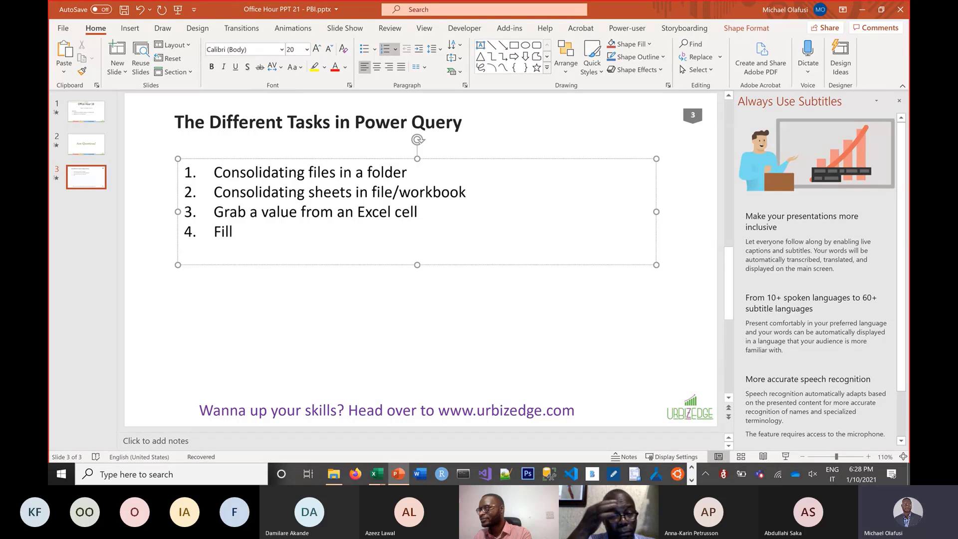
type(" Up")
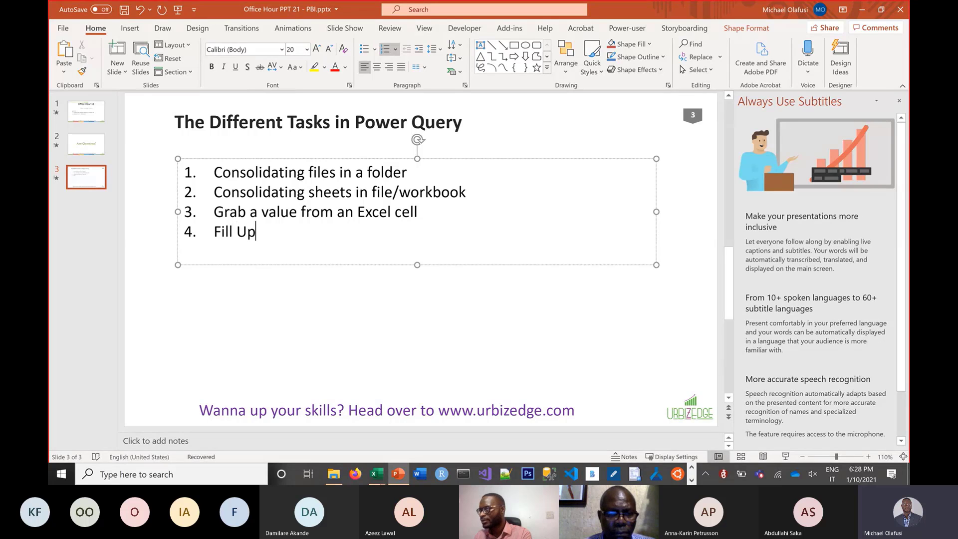
type("/Down")
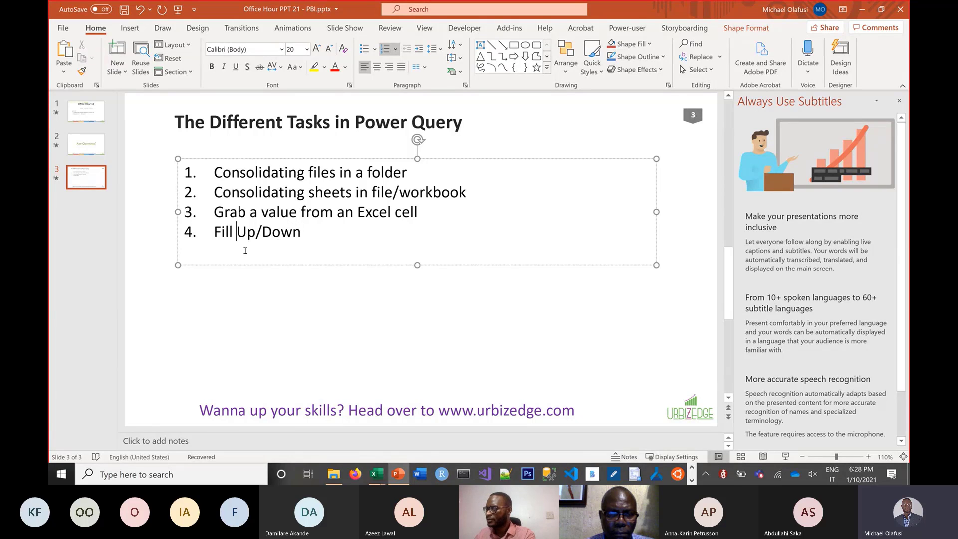
Make the fourth list item read "Fill up/down" in lowercase, and switch back to the Power Query Editor.
key("Delete")
type("u")
key("Right")
key("Right")
key("Right")
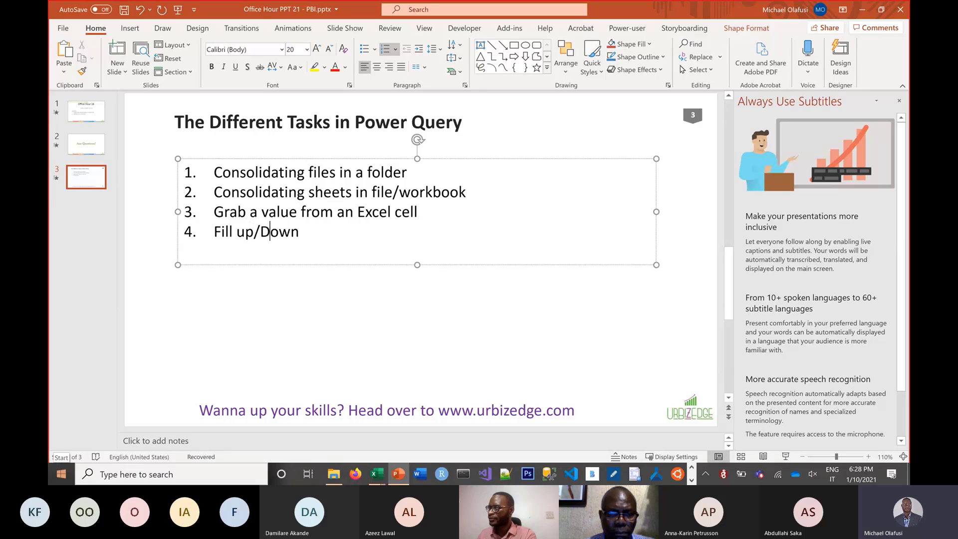
key("BackSpace")
type("d")
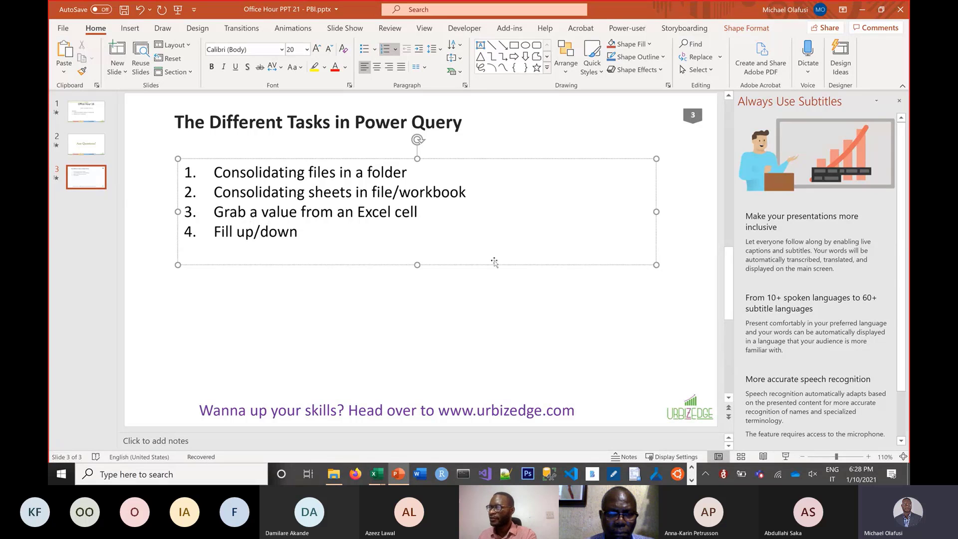
key("alt+Tab")
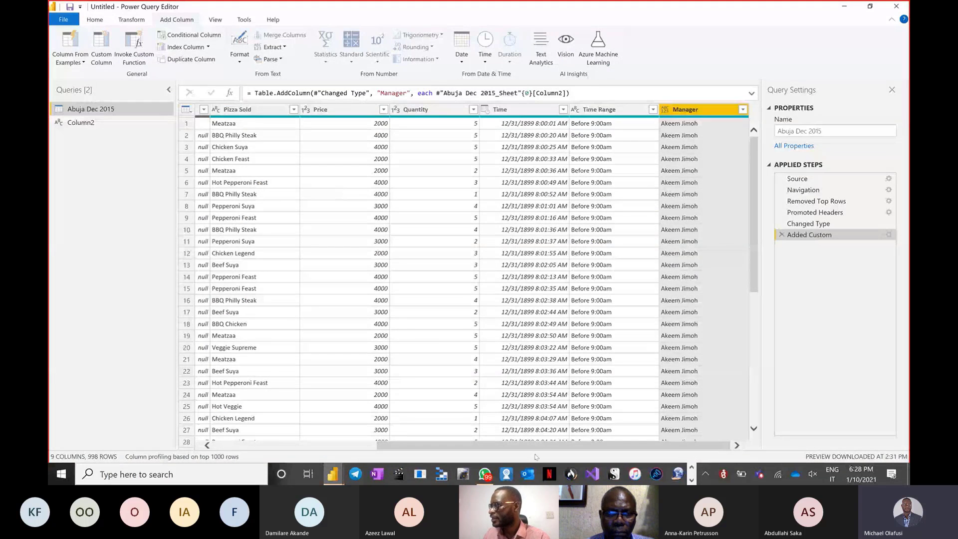
Fill the null cells of the Branch column down in the Abuja Dec 2015 query.
scroll(363, 424, "left", 5)
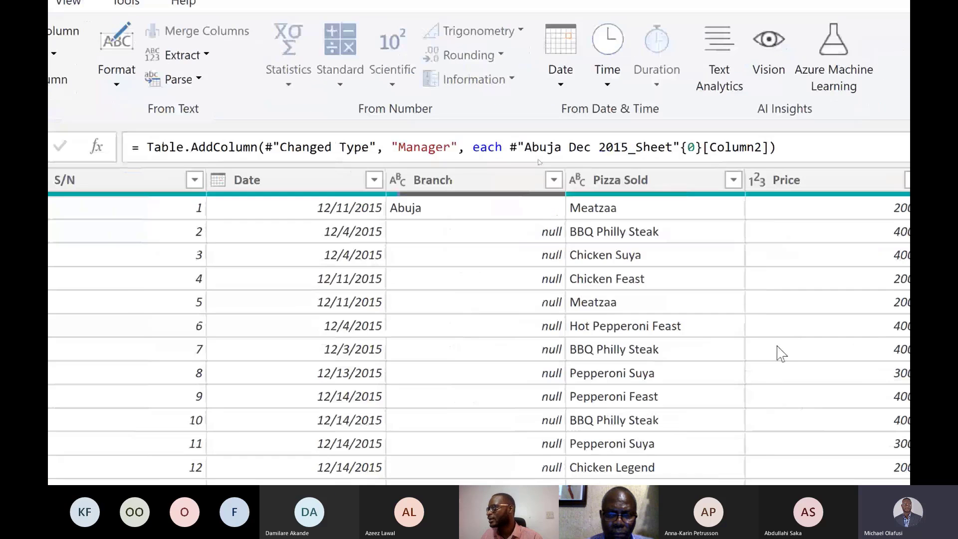
right_click(432, 233)
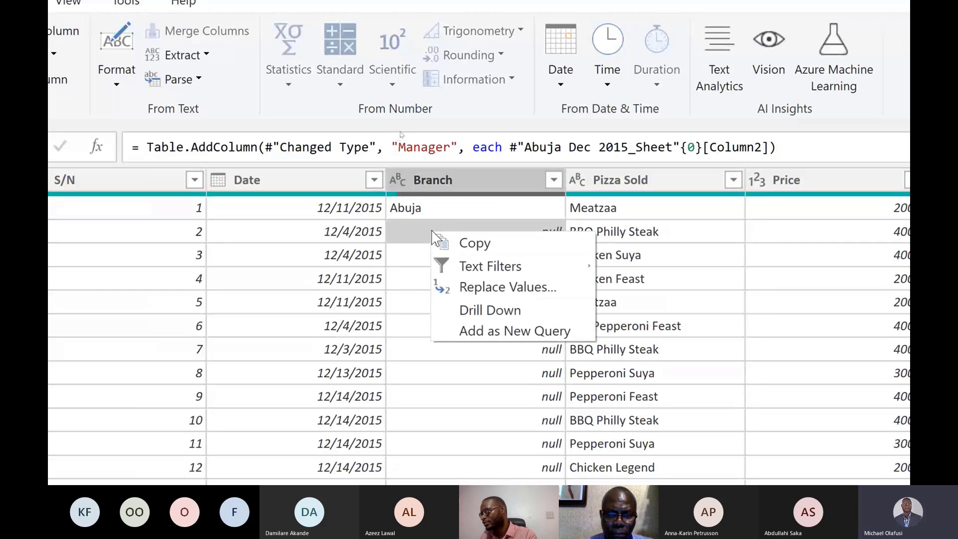
left_click(445, 191)
right_click(445, 191)
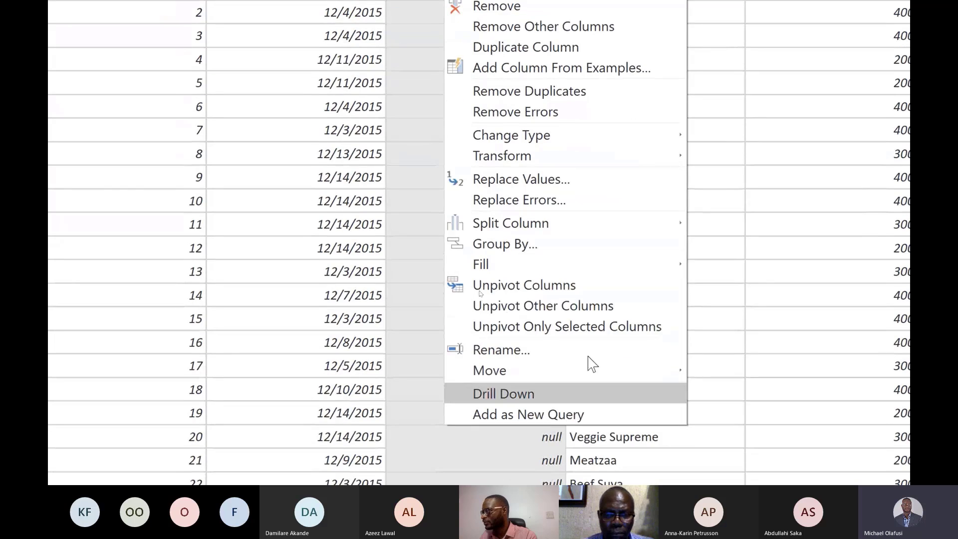
mouse_move(595, 266)
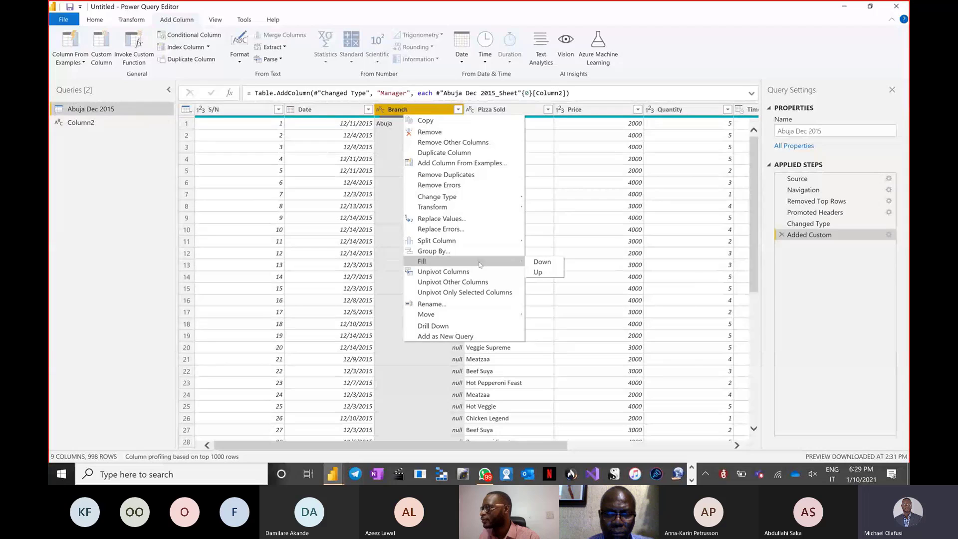
left_click(530, 262)
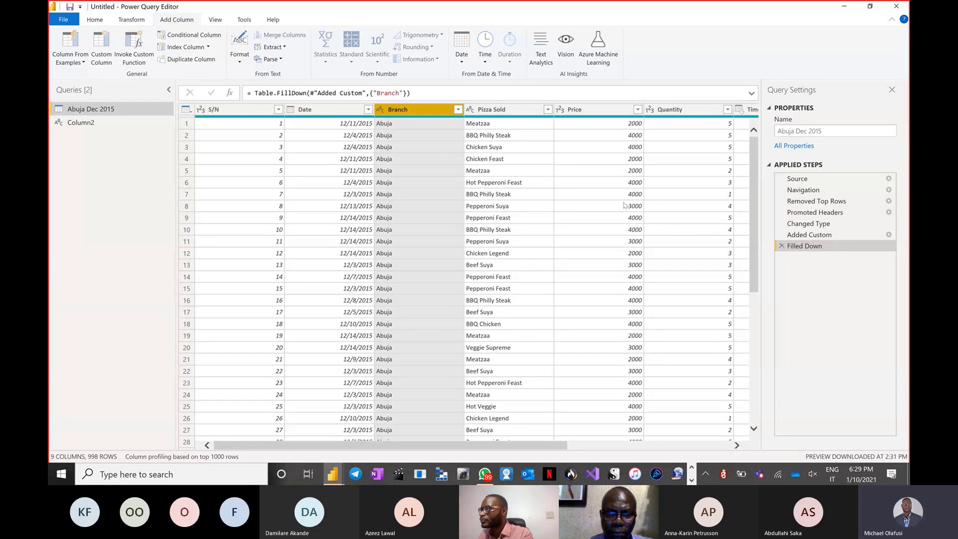
left_click_drag(371, 448, 226, 439)
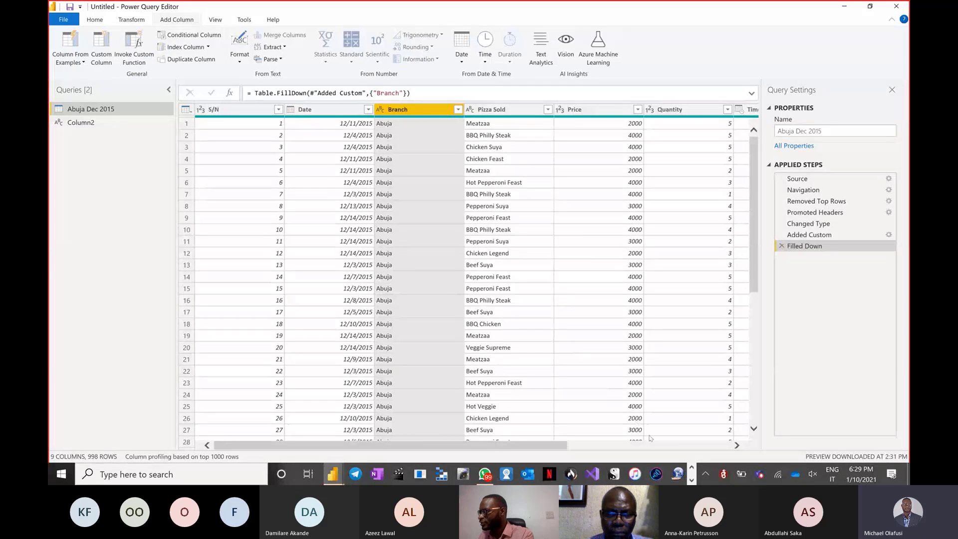
Switch to Multiple data in sheets.xlsx in Excel and enter "tey" in cell P1 of the Ikoyi sheet.
left_click(691, 482)
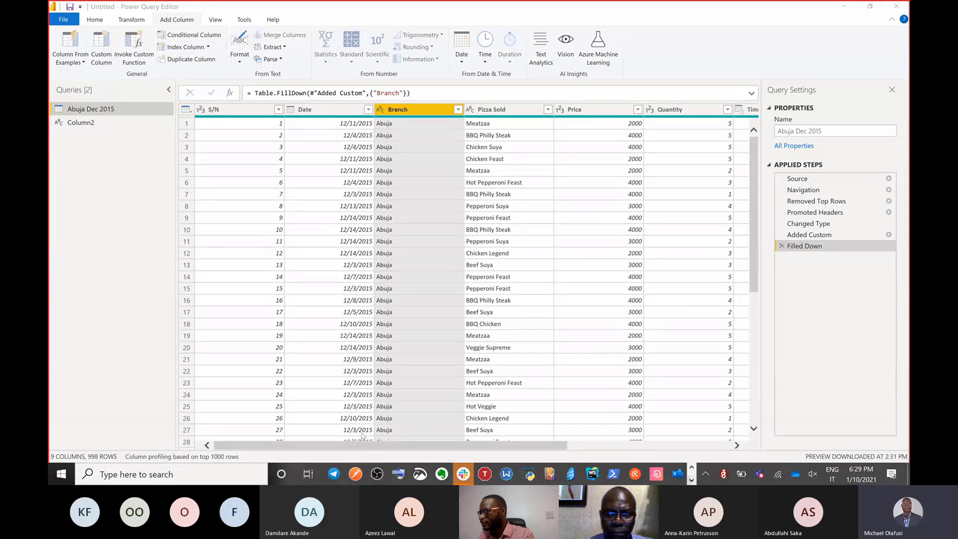
key("alt+Tab")
key("alt+Tab")
key("alt+Tab")
key("alt+Tab")
key("alt+Tab")
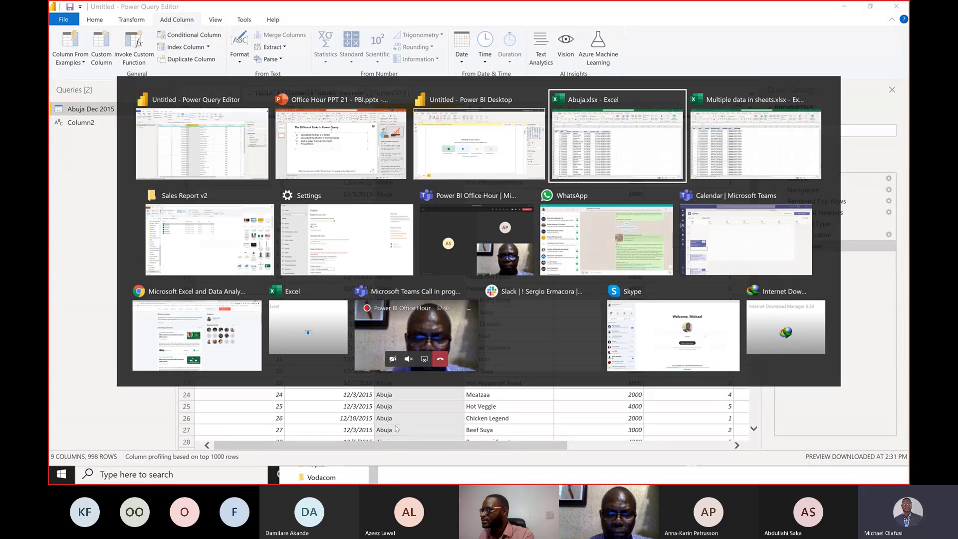
left_click(493, 282)
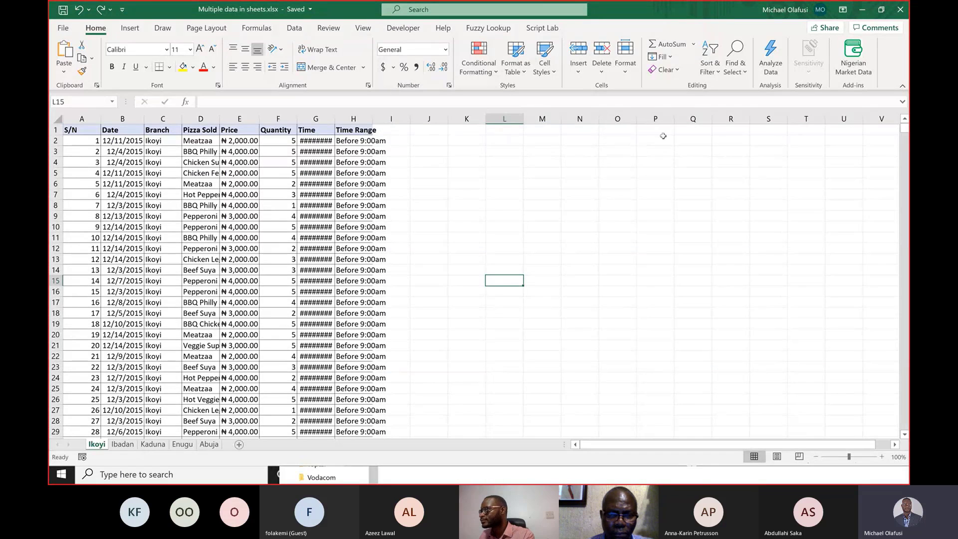
left_click(648, 131)
type("test")
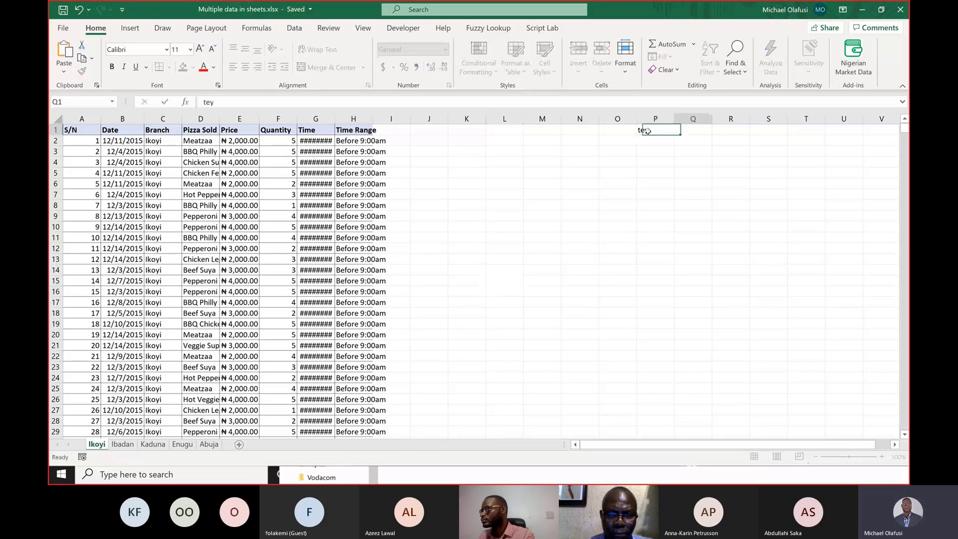
key("Tab")
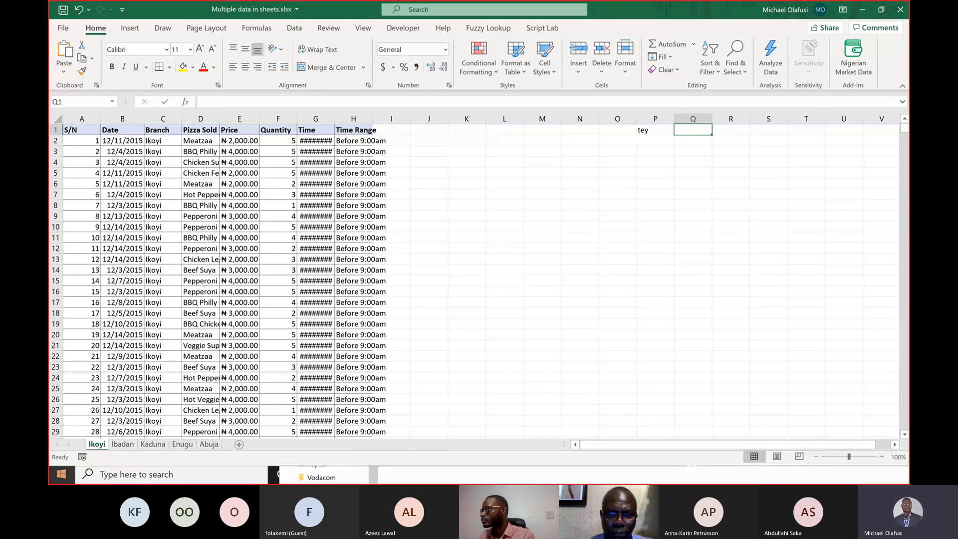
Enter "yew" in cell Y1 of the Ikoyi sheet, and switch back to the Power Query Editor.
key("Right")
key("Right")
key("Right")
key("Right")
key("Right")
key("Right")
key("Right")
key("Right")
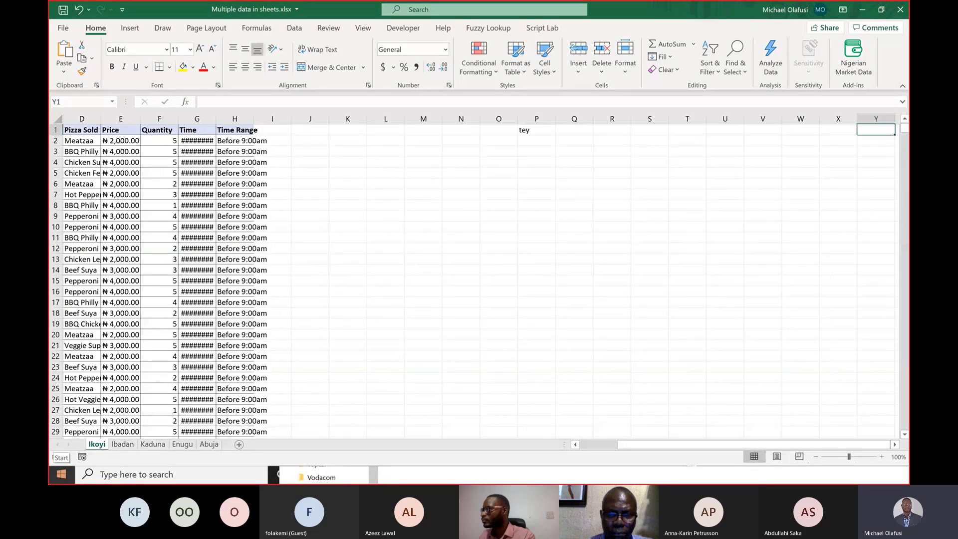
type("yew")
key("Return")
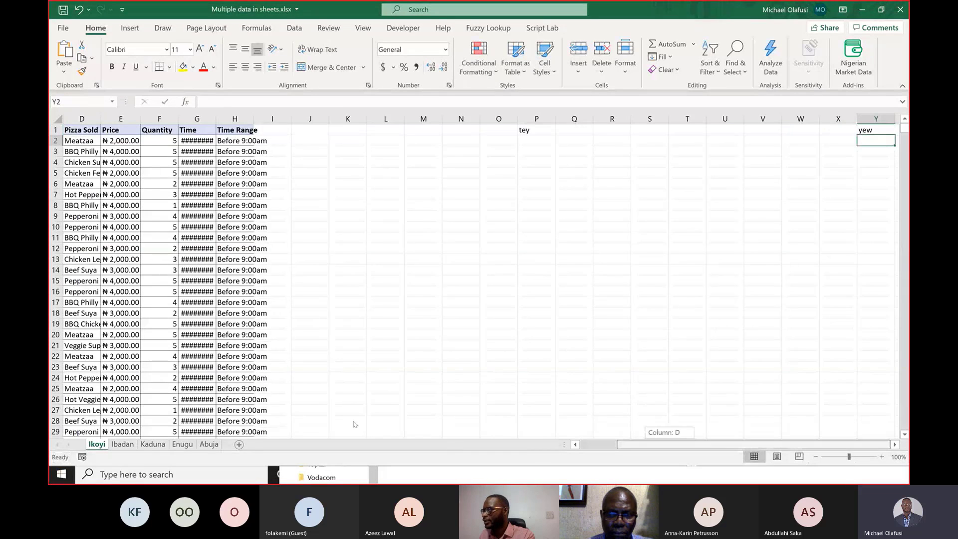
scroll(356, 424, "left", 3)
left_click(245, 274)
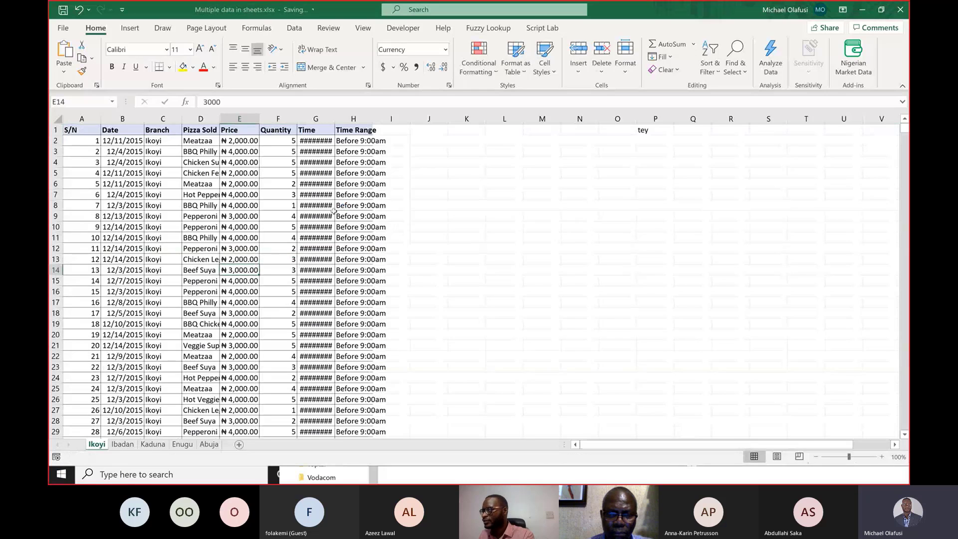
key("alt+Tab")
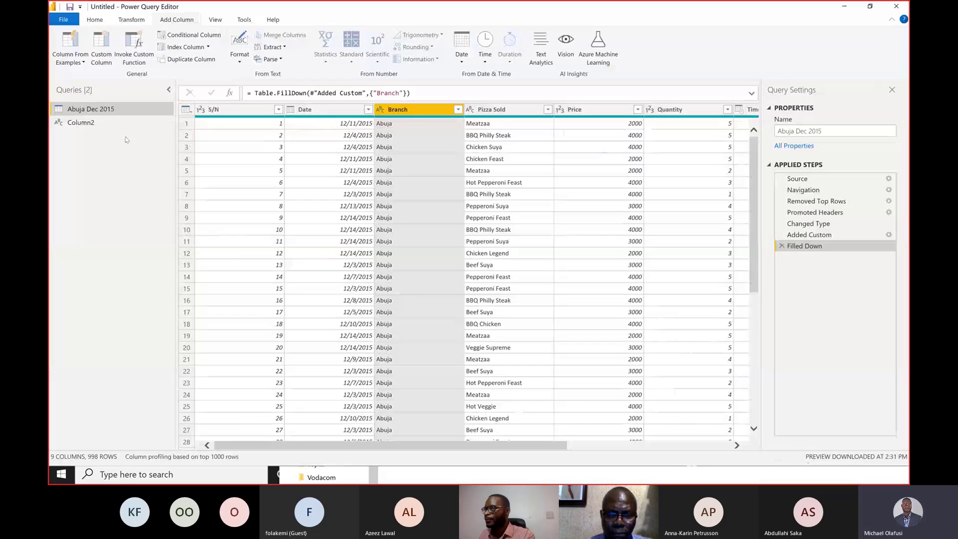
Delete the Column2 query and reopen the Abuja Dec 2015 query.
left_click(86, 123)
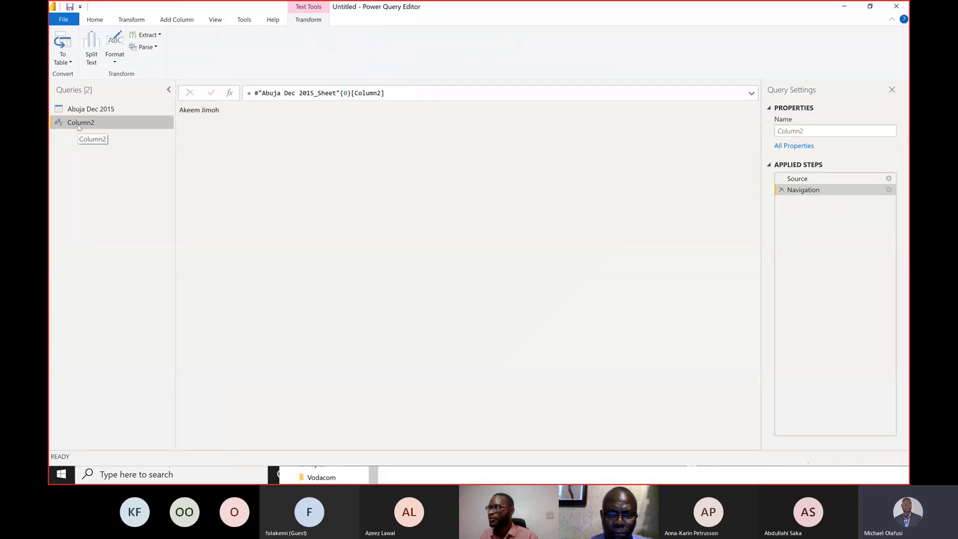
right_click(78, 128)
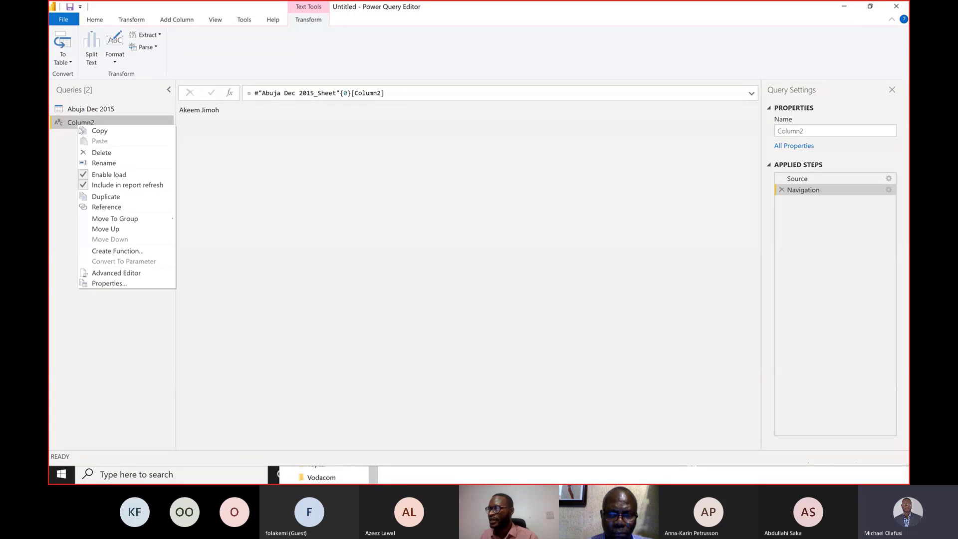
left_click(96, 156)
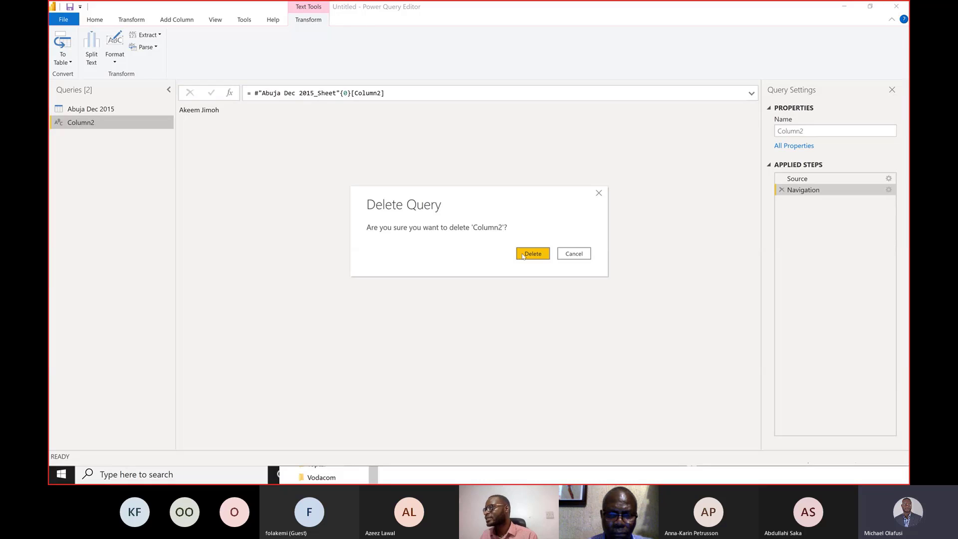
left_click(532, 254)
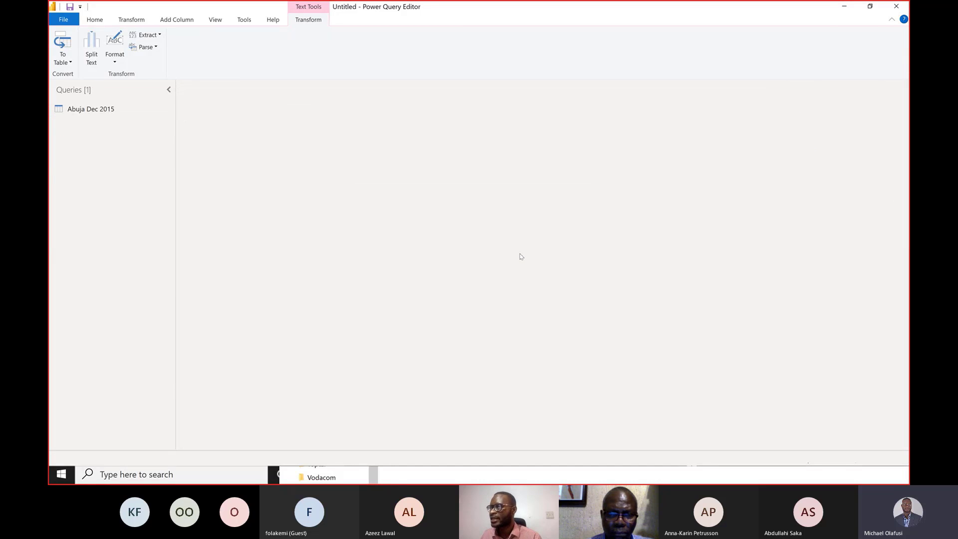
left_click(119, 108)
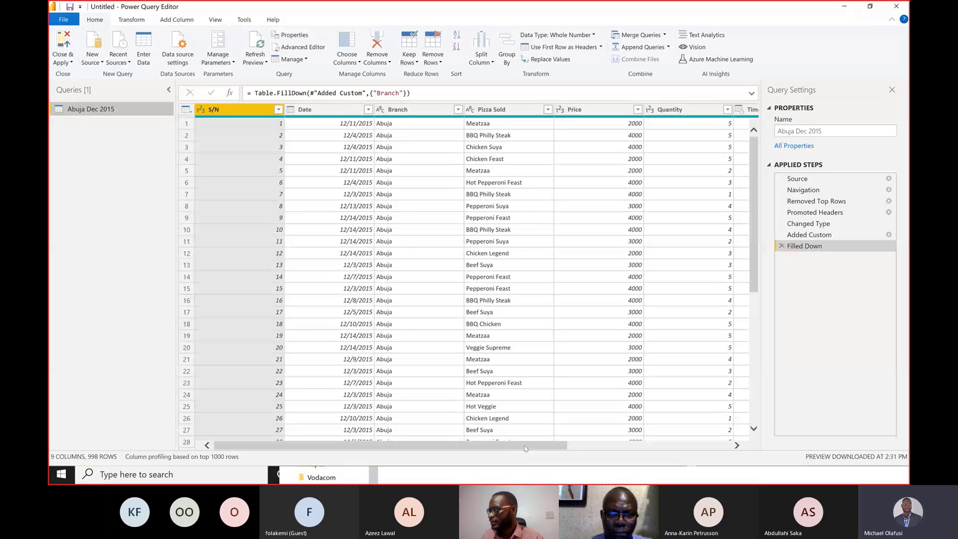
Start adding an Excel workbook as a new source in the Power Query Editor.
left_click_drag(526, 448, 689, 446)
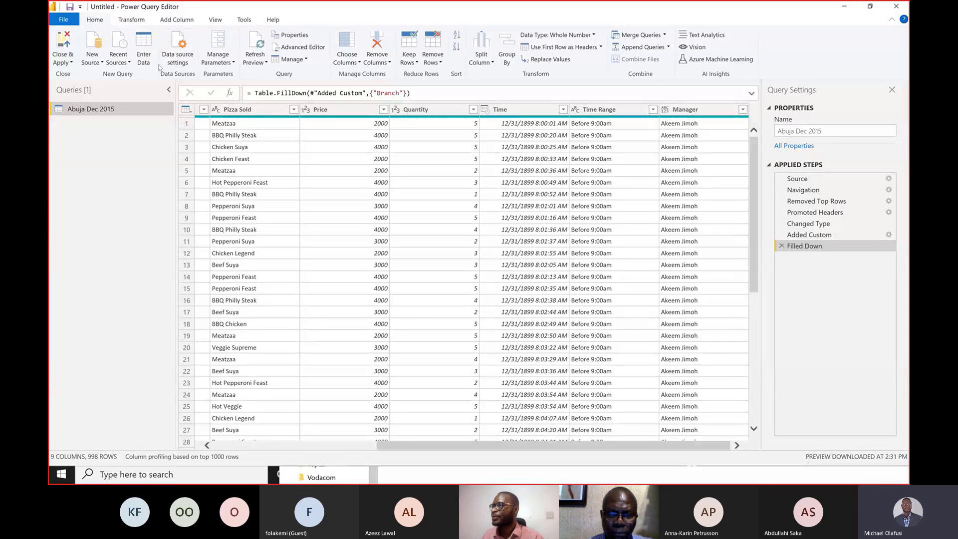
left_click(95, 63)
left_click(88, 90)
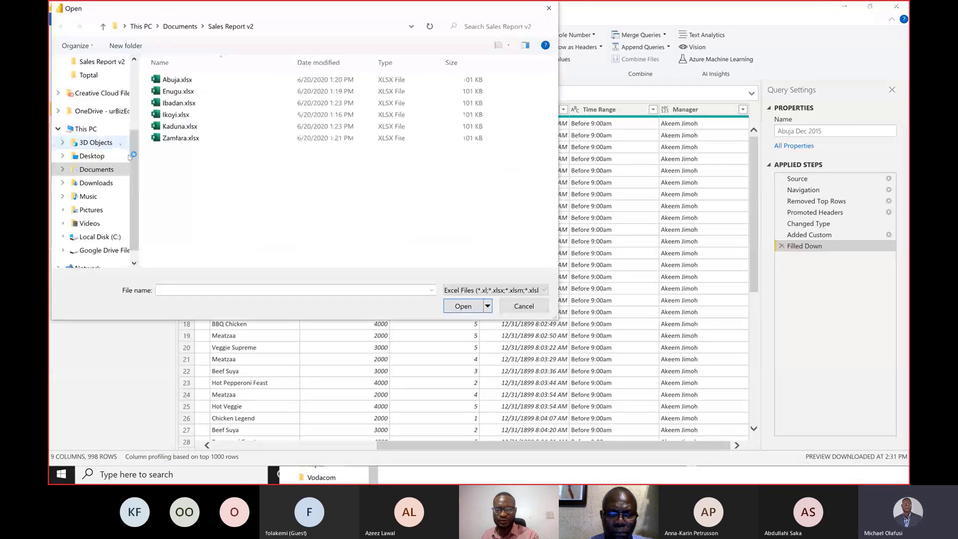
Switch to Office Hour PPT 21 - PBI.pptx in PowerPoint and add "Choose Columns" as the fifth item of the Power Query task list.
key("alt+Tab")
key("alt+Tab")
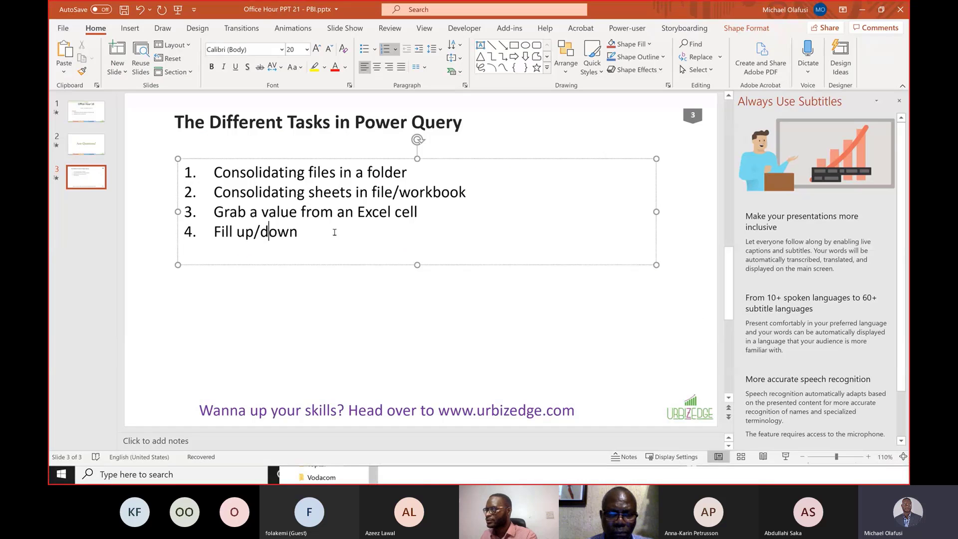
left_click(334, 233)
key("Return")
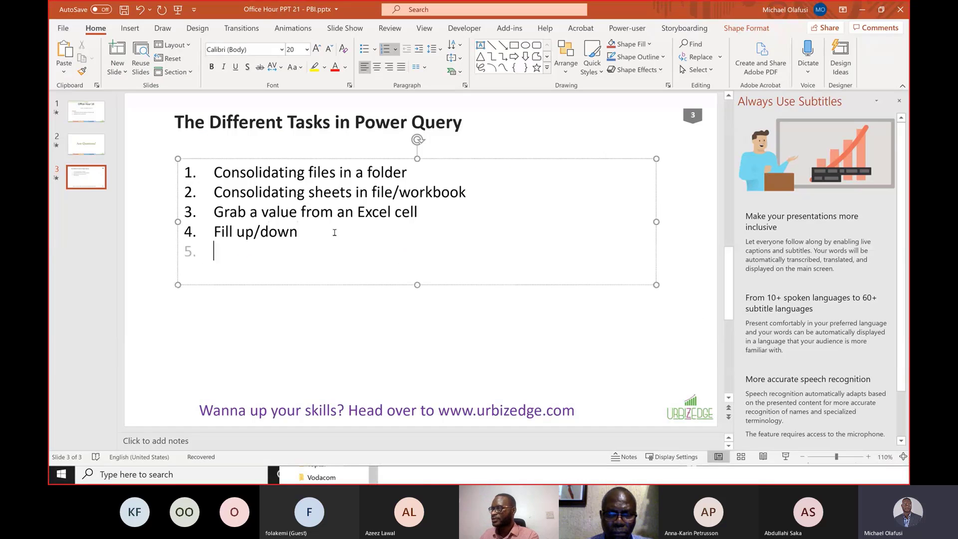
type("Cj")
key("BackSpace")
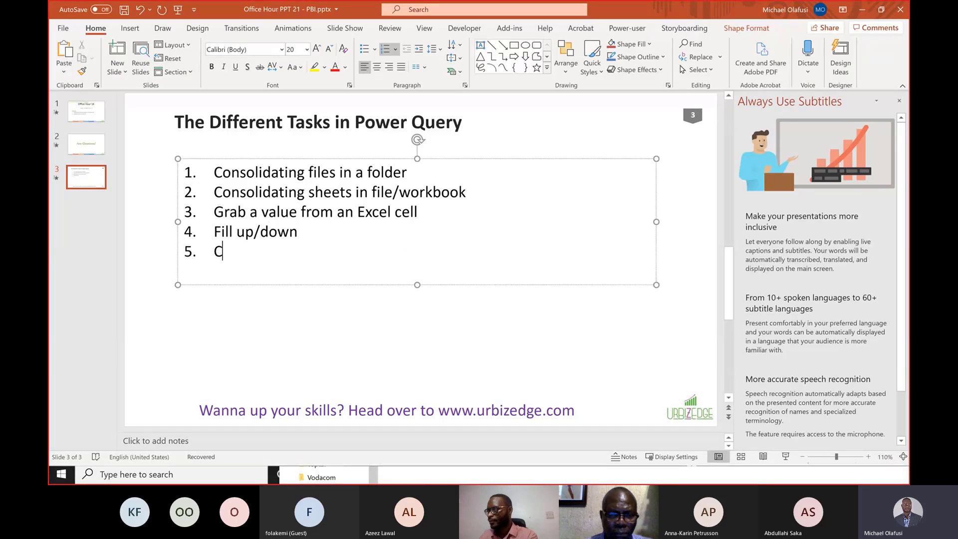
type("hoose")
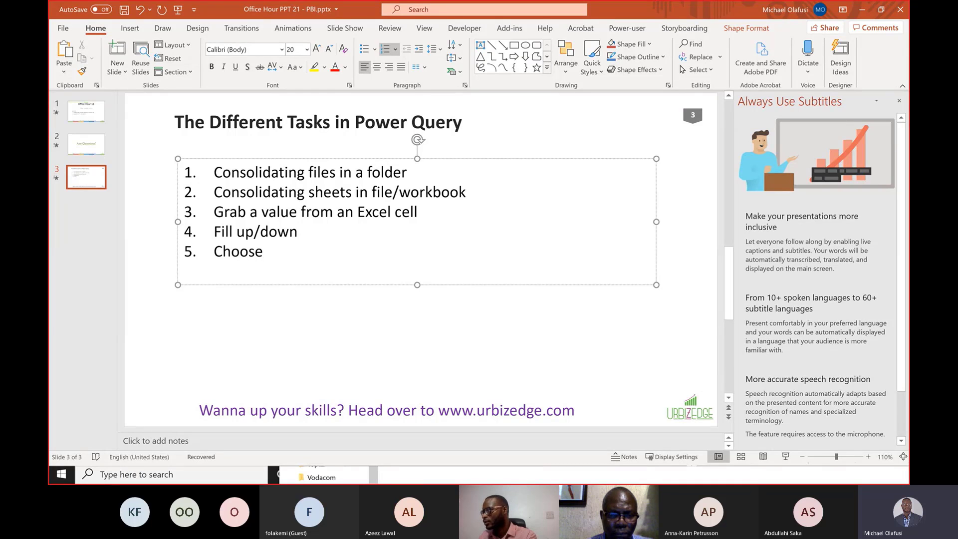
type(" Columns")
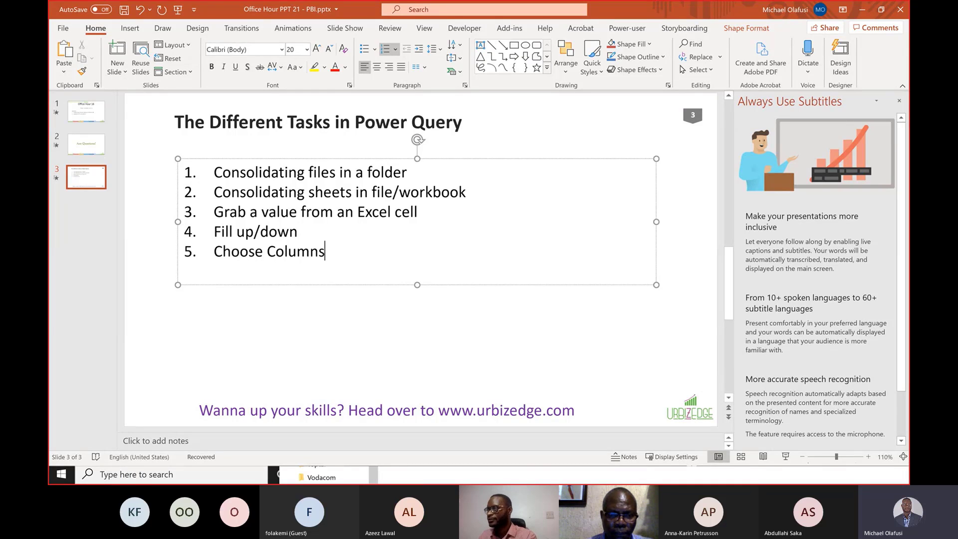
Switch back to the Power Query Editor and open Multiple data in sheets.xlsx from the Documents folder as the new source.
key("super+Tab")
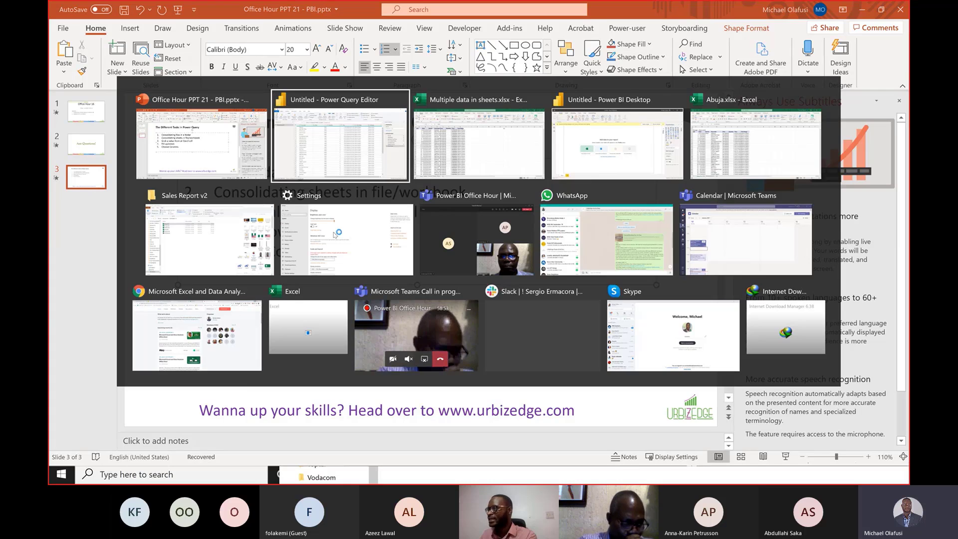
left_click(335, 234)
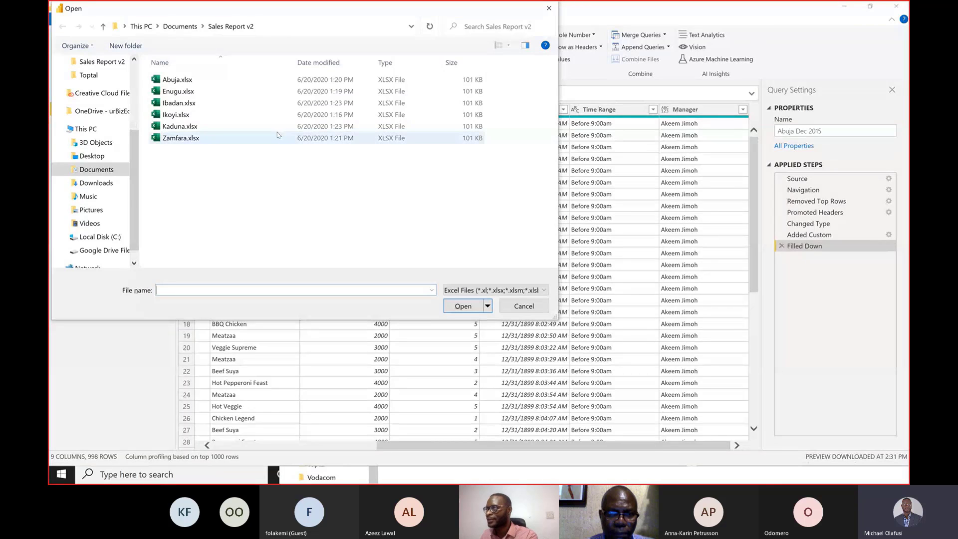
left_click(105, 171)
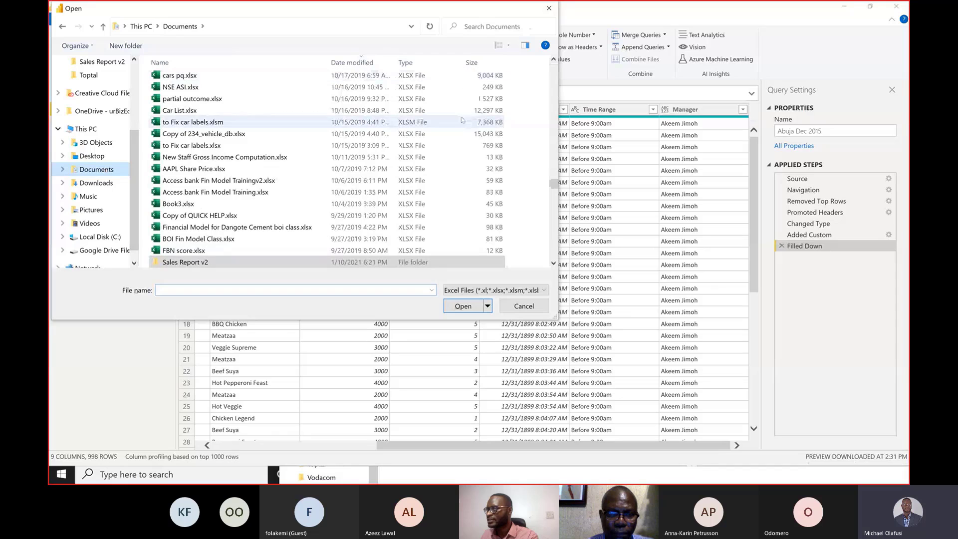
left_click_drag(554, 184, 554, 68)
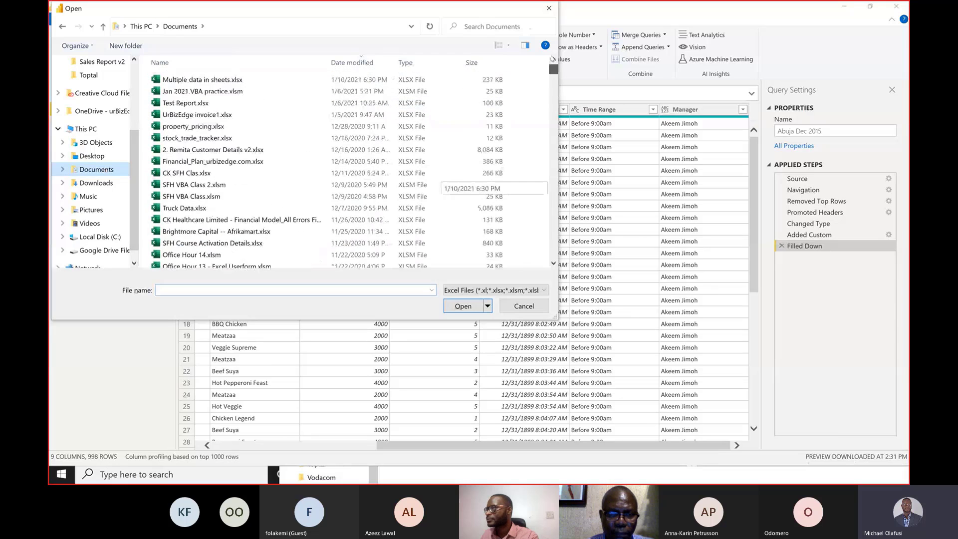
left_click(213, 79)
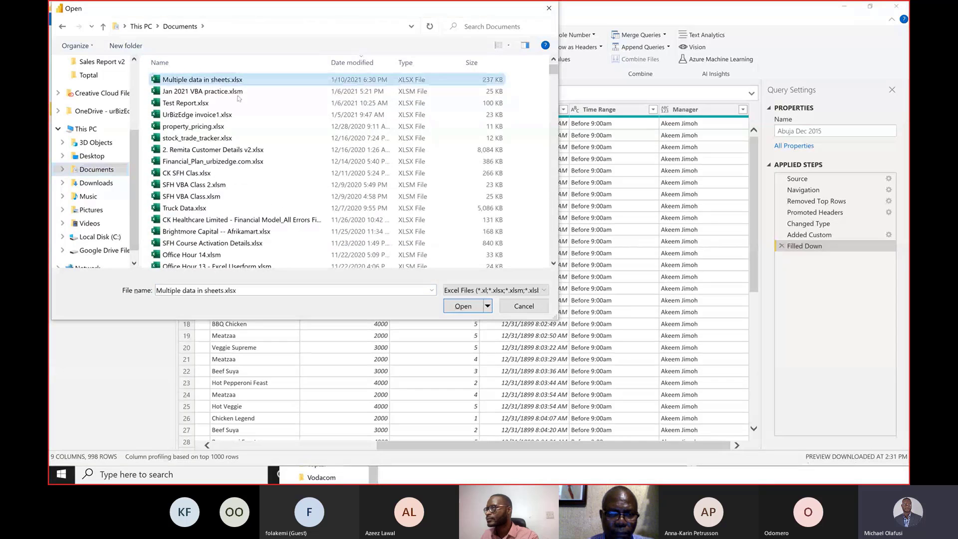
left_click(463, 306)
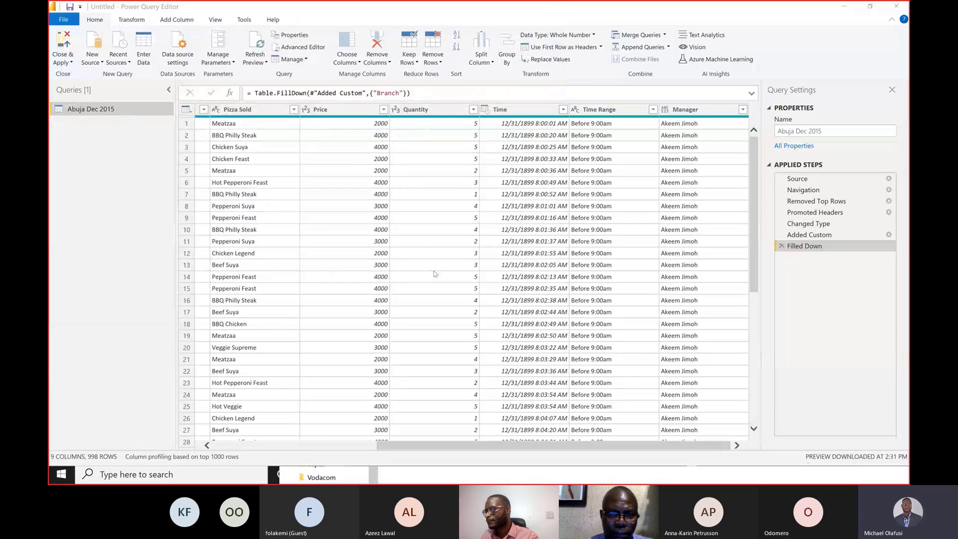
Move the Sales Report v2 folder window clear of the taskbar and minimize it to return to the Navigator.
left_click(375, 476)
left_click_drag(502, 158, 467, 104)
left_click_drag(875, 83, 713, 79)
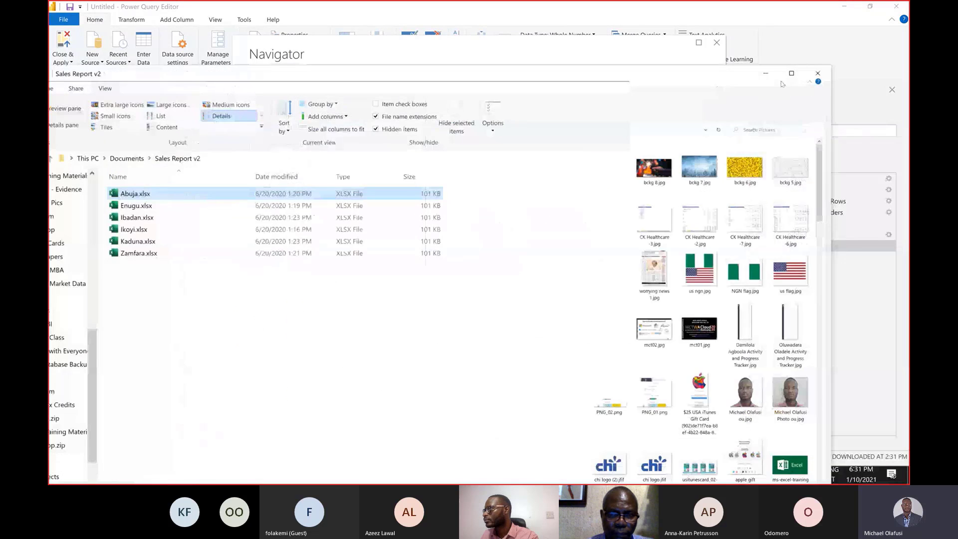
left_click(764, 75)
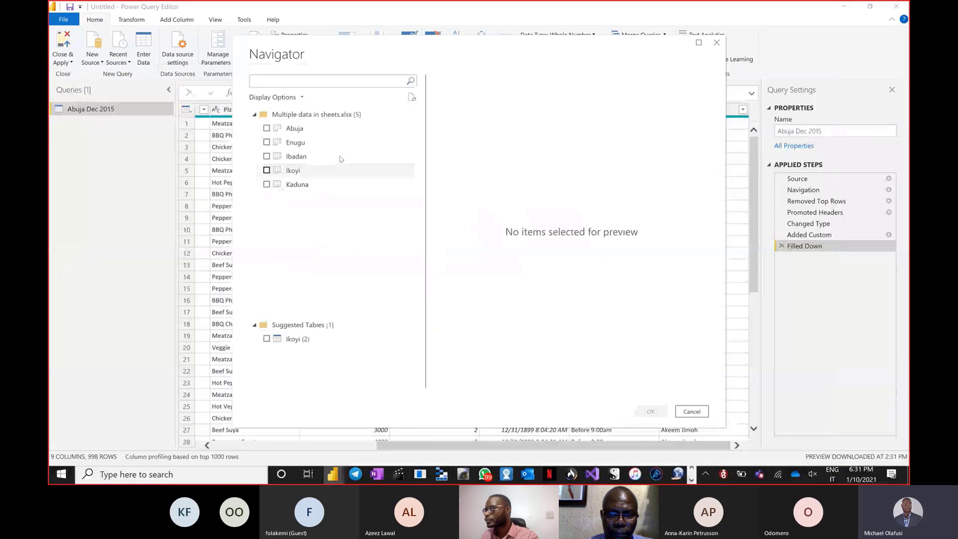
Preview the Abuja and Enugu sheets in the Navigator and examine the columns at the far end of the Abuja data.
left_click(319, 128)
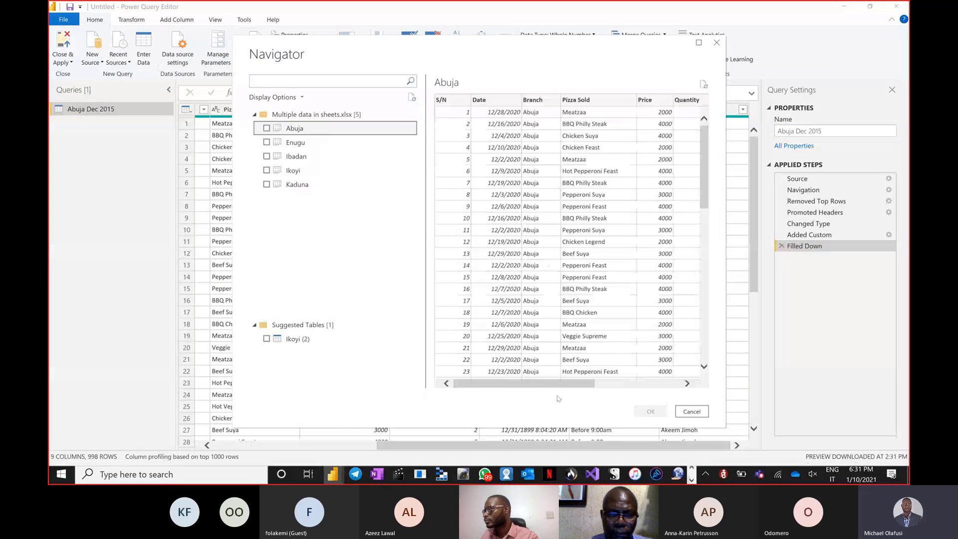
scroll(652, 376, "right", 3)
scroll(499, 377, "left", 5)
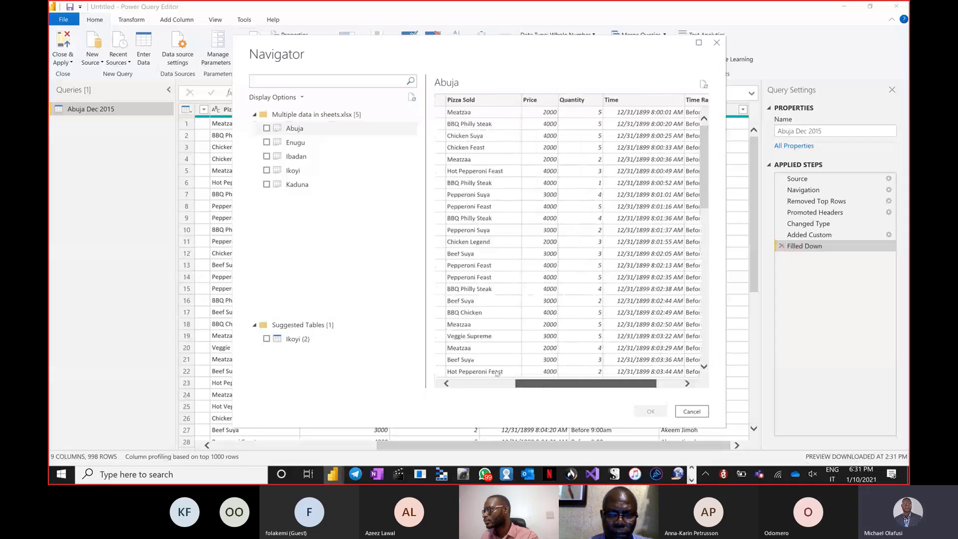
scroll(461, 376, "right", 5)
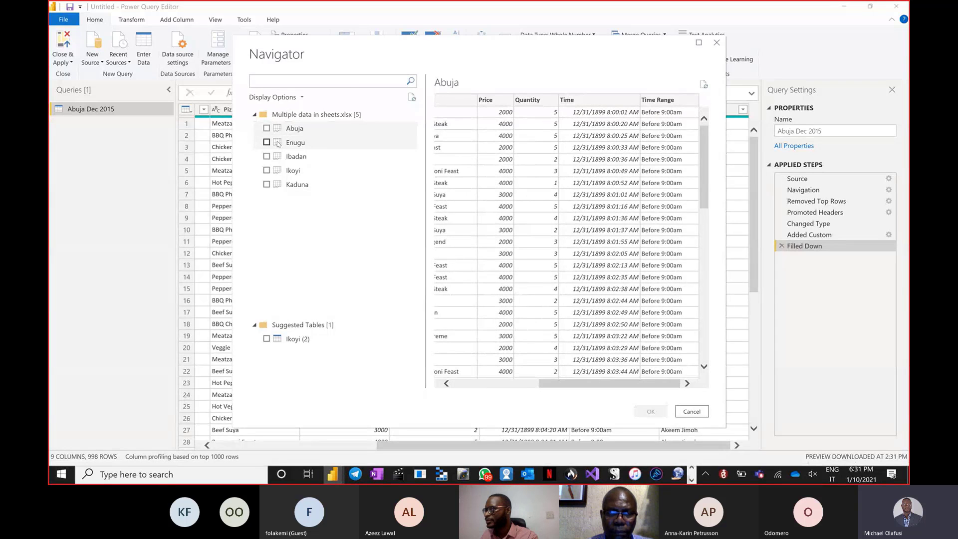
left_click(281, 143)
left_click(298, 130)
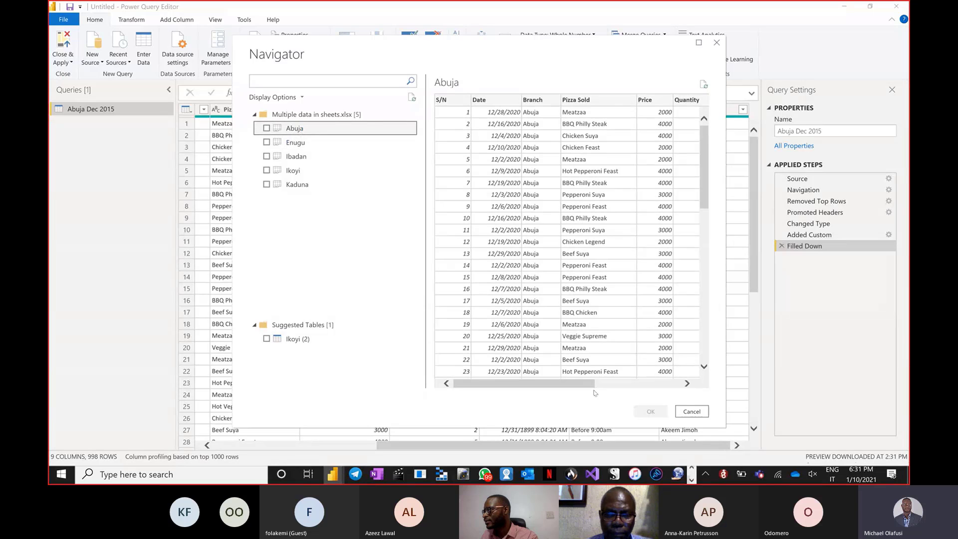
left_click_drag(592, 384, 544, 384)
Switch to Multiple data in sheets.xlsx in Excel and fill I1:Z8 of the Ikoyi sheet with "tya".
key("alt+Tab")
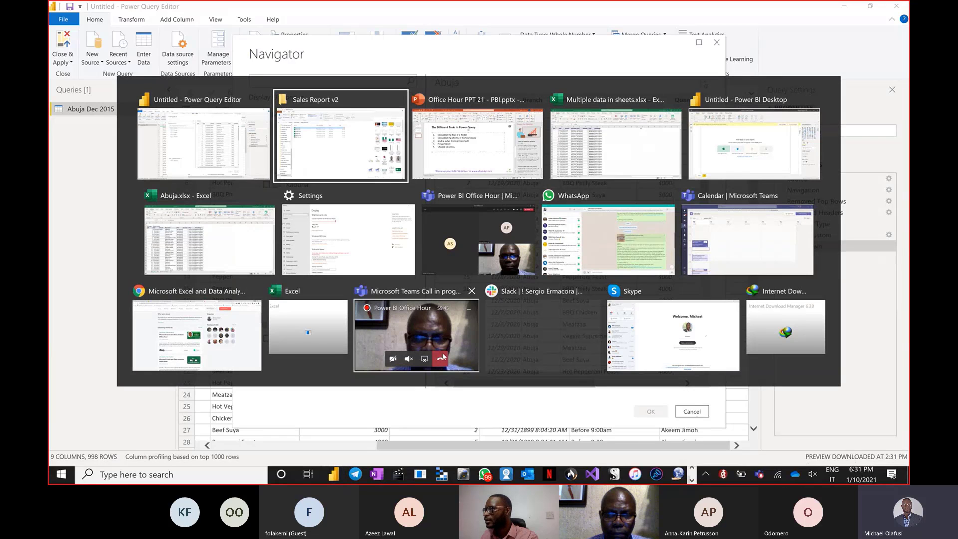
key("alt+Tab")
key("alt+Tab")
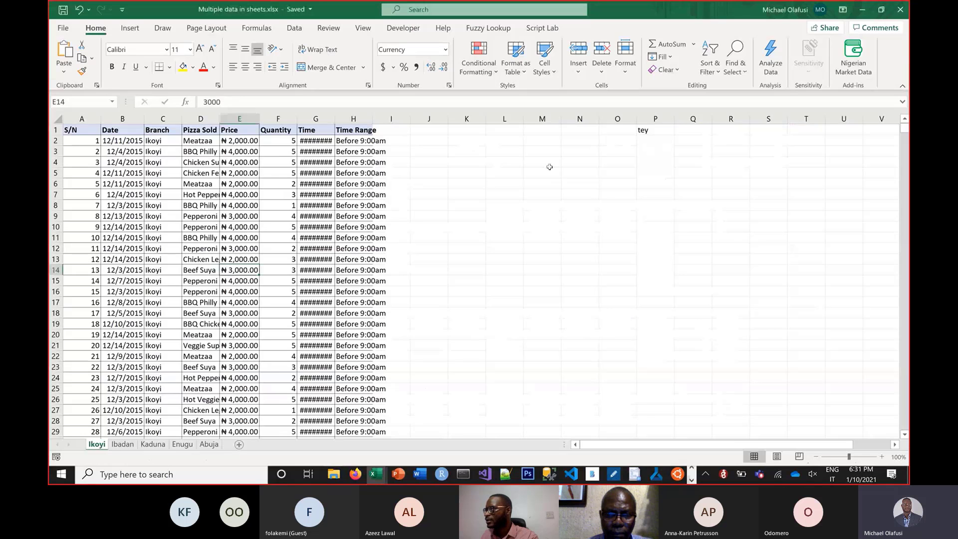
left_click_drag(387, 131, 861, 205)
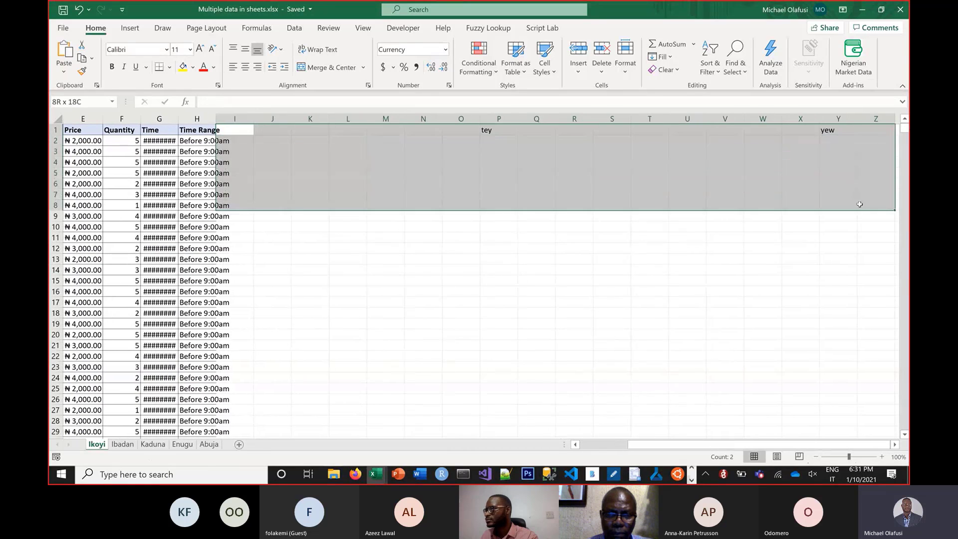
type("tya")
key("ctrl+Return")
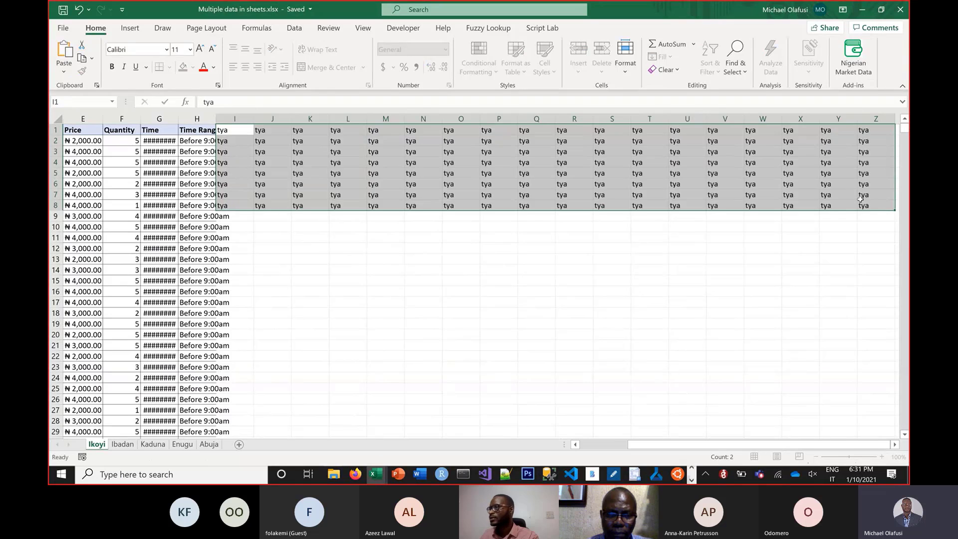
left_click(419, 302)
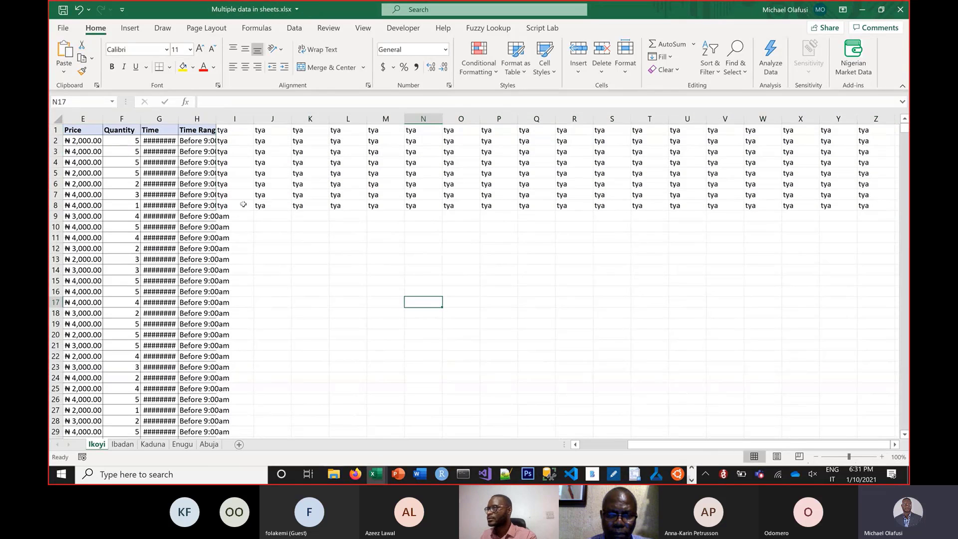
left_click(209, 130)
Switch back to the Power Query Editor, reload Multiple data in sheets.xlsx as a new source, check the Abuja preview's columns and close the Navigator.
key("alt+Tab")
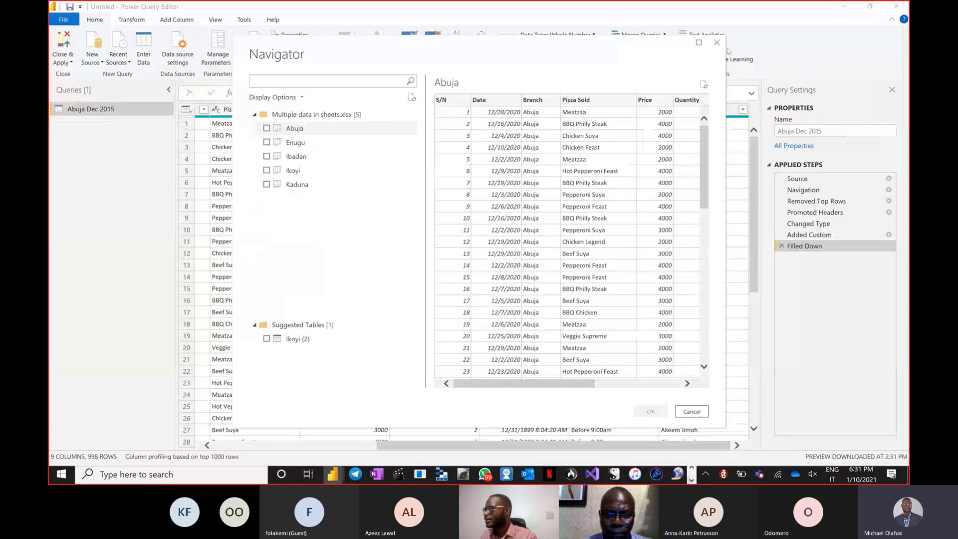
key("alt+Tab")
key("alt+Tab")
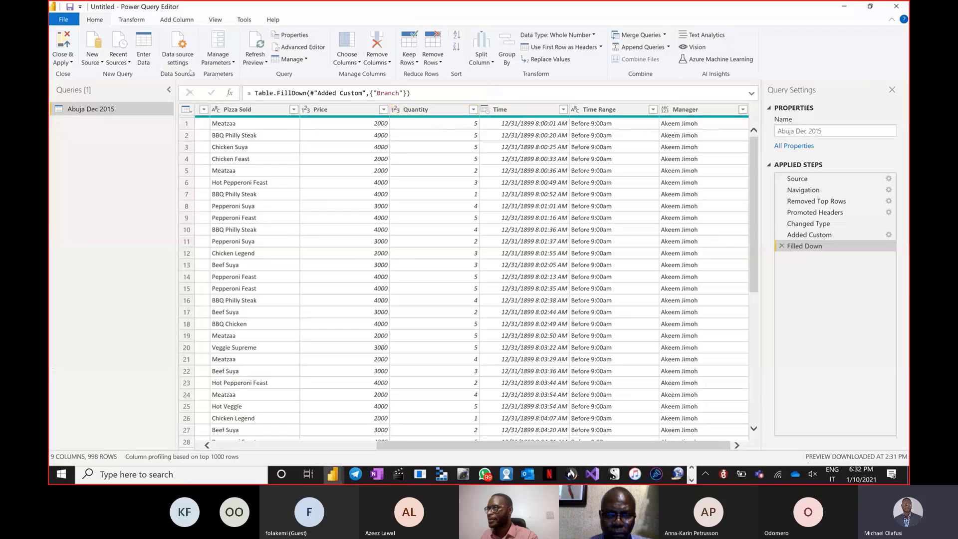
left_click(95, 61)
left_click(104, 92)
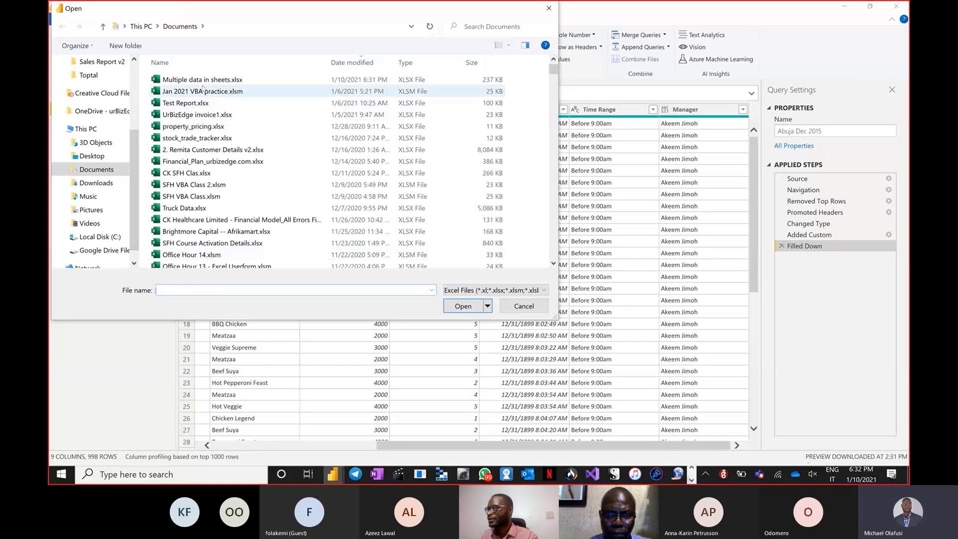
left_click(206, 81)
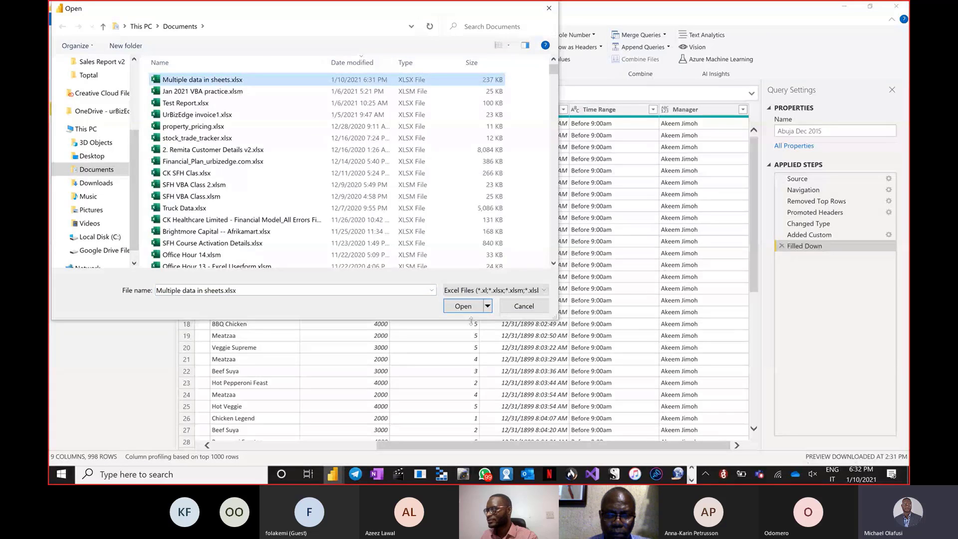
left_click(465, 306)
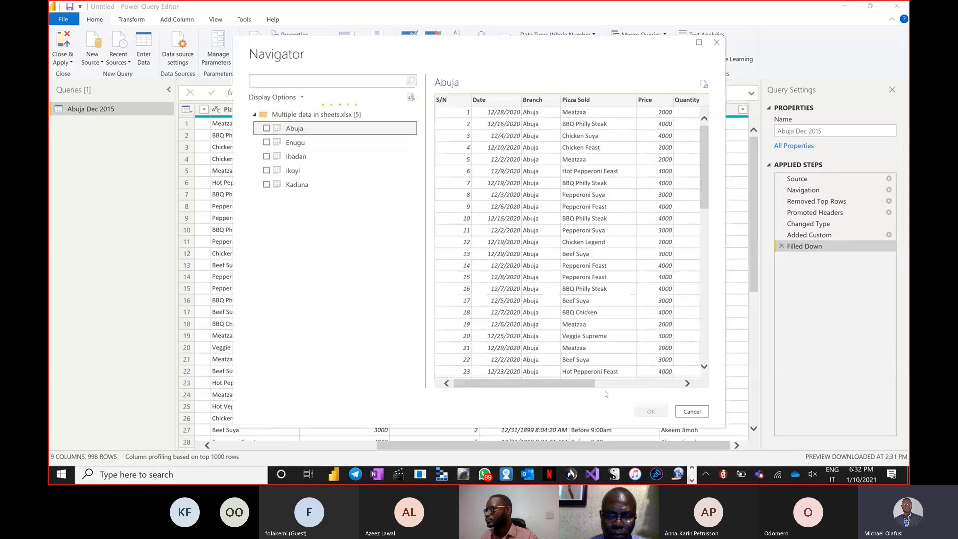
left_click_drag(589, 385, 726, 360)
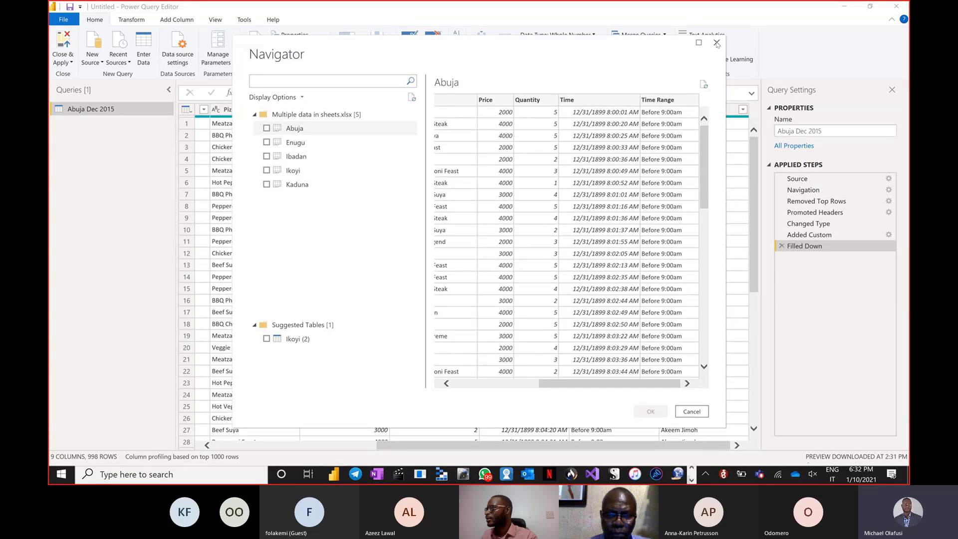
left_click(718, 43)
Switch to Multiple data in sheets.xlsx in Excel and clear the "tya" entries from I1:Z8 of the Ikoyi sheet.
key("alt+Tab")
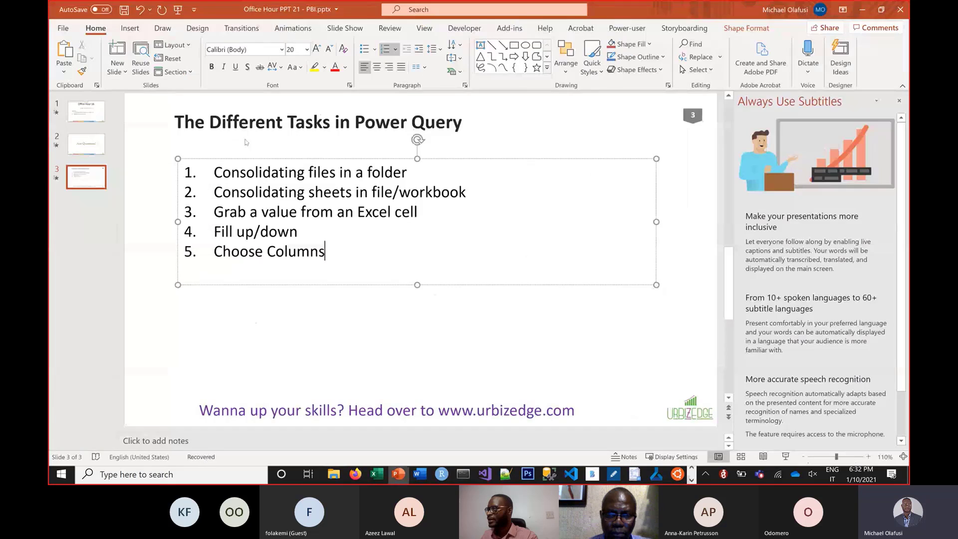
key("alt+Tab")
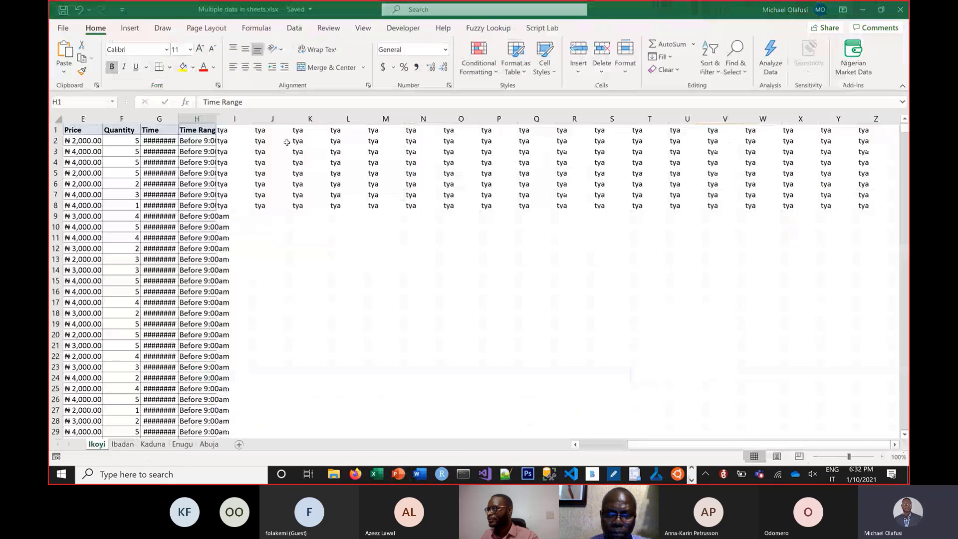
key("Right")
key("ctrl+shift+Right")
key("ctrl+shift+Down")
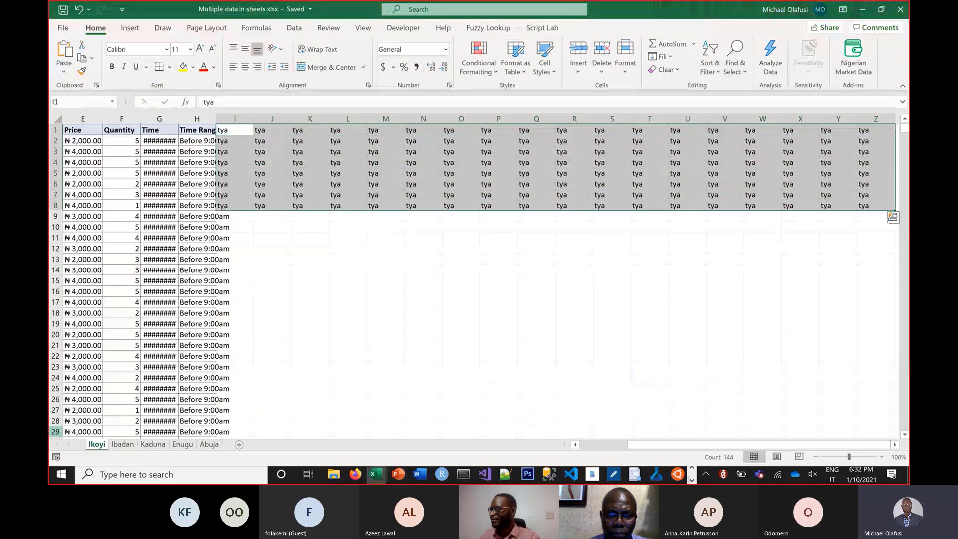
key("Delete")
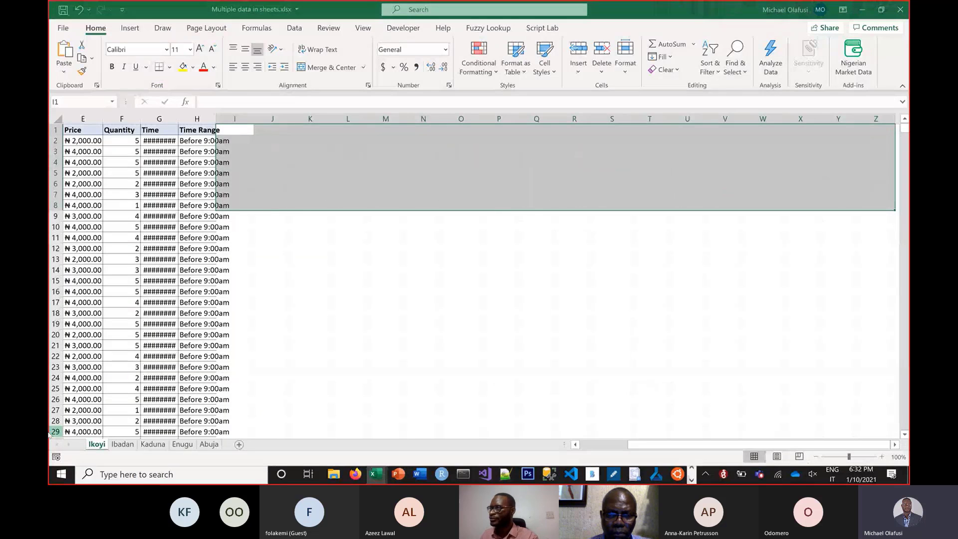
Create a blank workbook, return to Multiple data in sheets.xlsx and undo the clearing of I1:Z8.
key("ctrl+n")
key("ctrl+w")
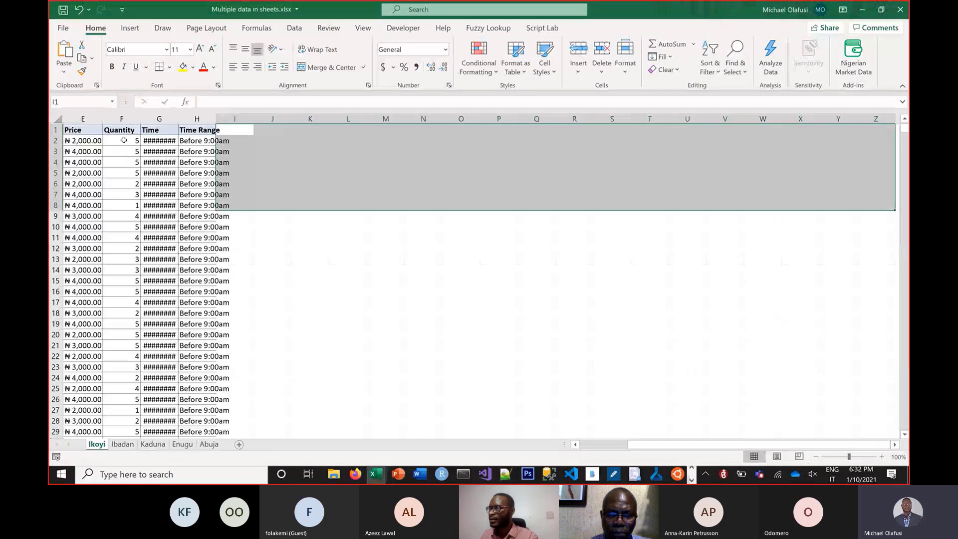
key("ctrl+z")
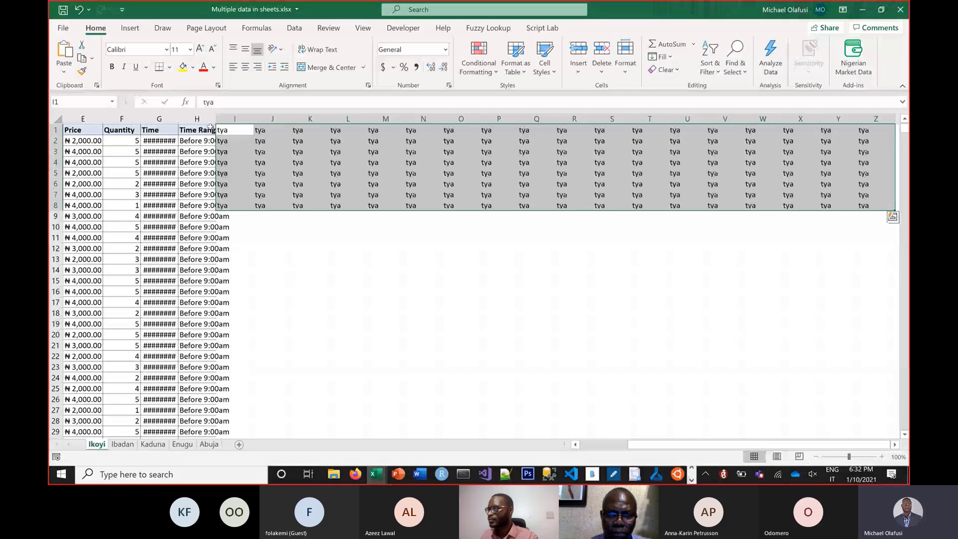
Copy the whole Ikoyi data range, including the extra "tya" columns, into the blank workbook starting at A1.
key("ctrl+shift+Left")
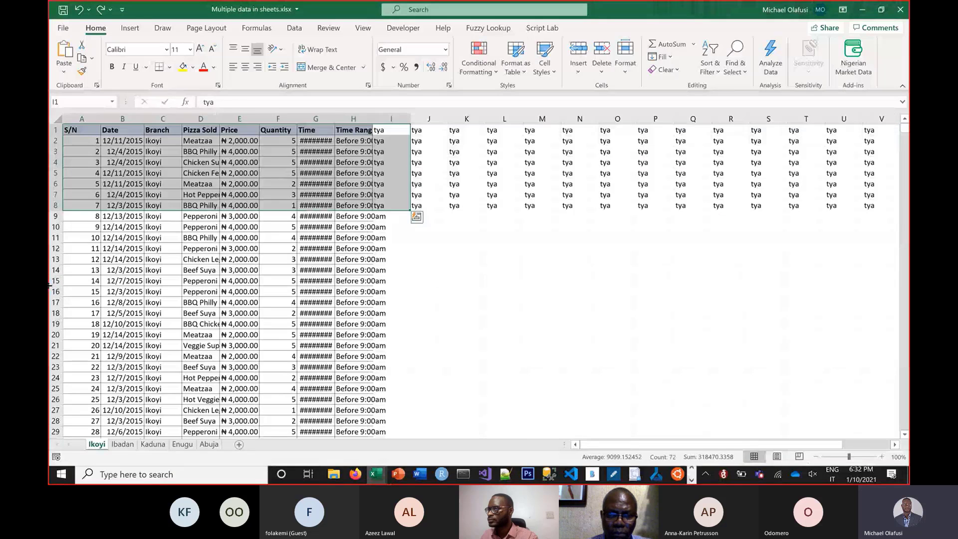
key("Left")
left_click(306, 175)
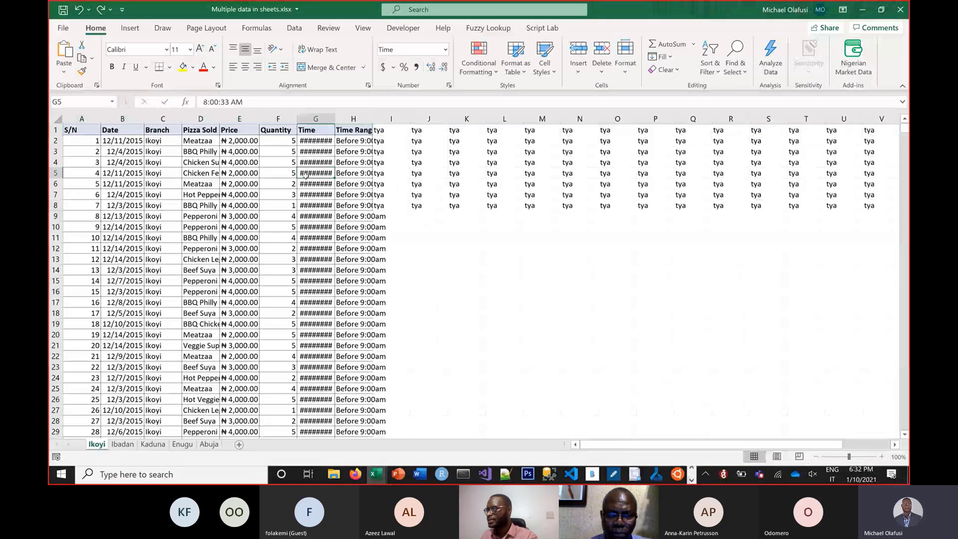
key("ctrl+a")
key("ctrl+c")
key("alt+Tab")
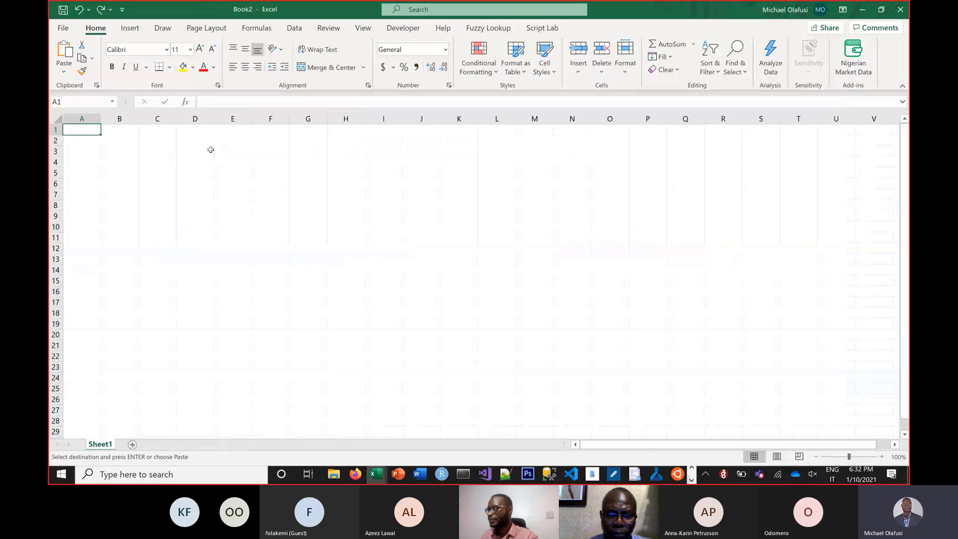
key("ctrl+v")
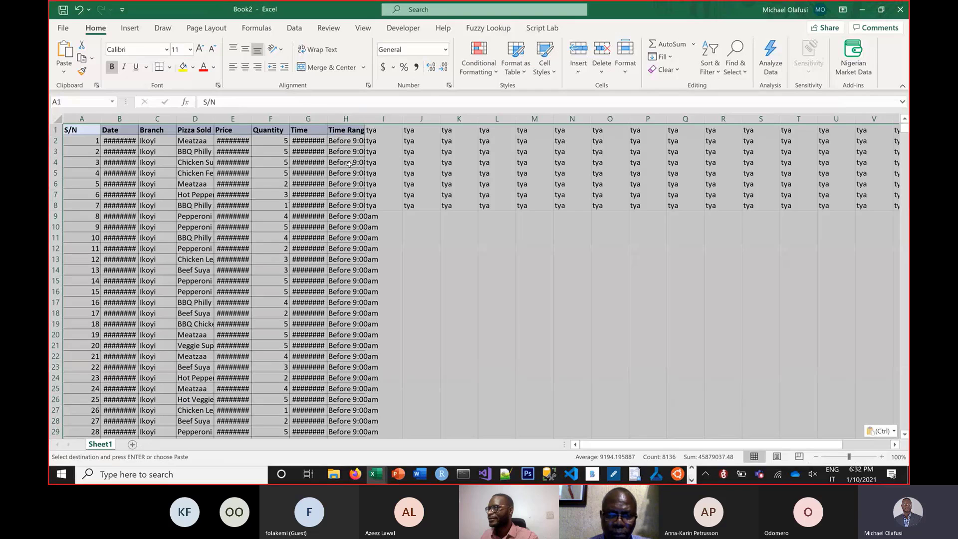
Autofit the Time Range column and extend its "Before 9:00am" values across I6:P11.
left_click(326, 218)
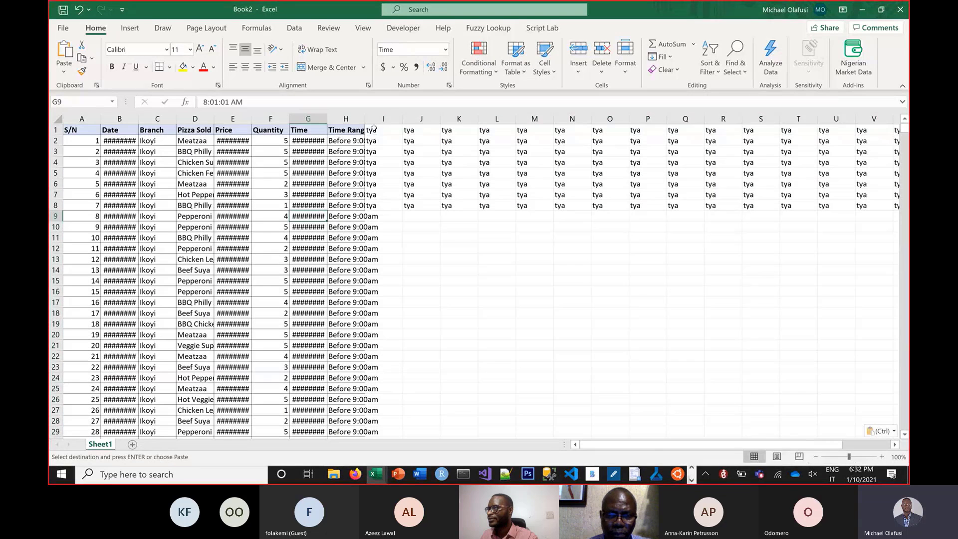
double_click(365, 119)
left_click(352, 216)
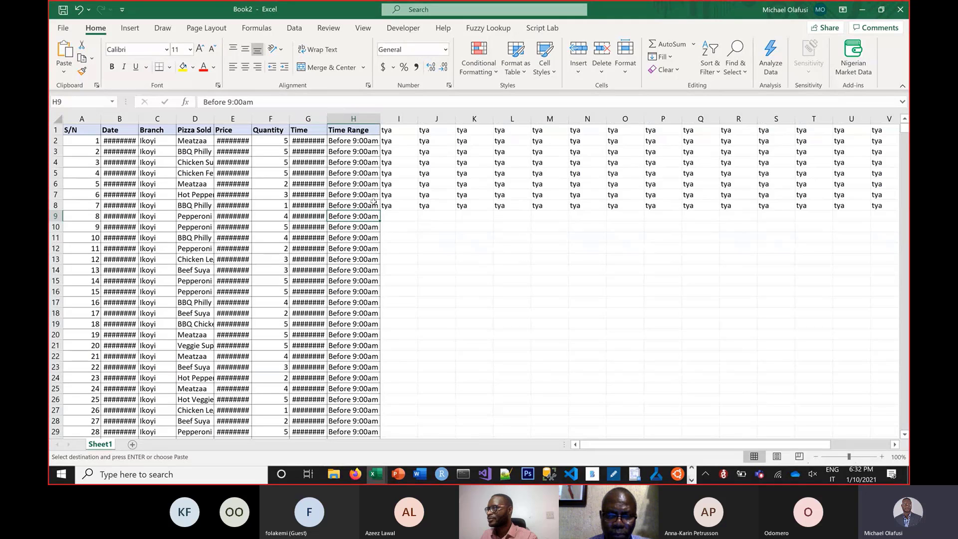
left_click_drag(369, 185, 681, 240)
left_click(432, 389)
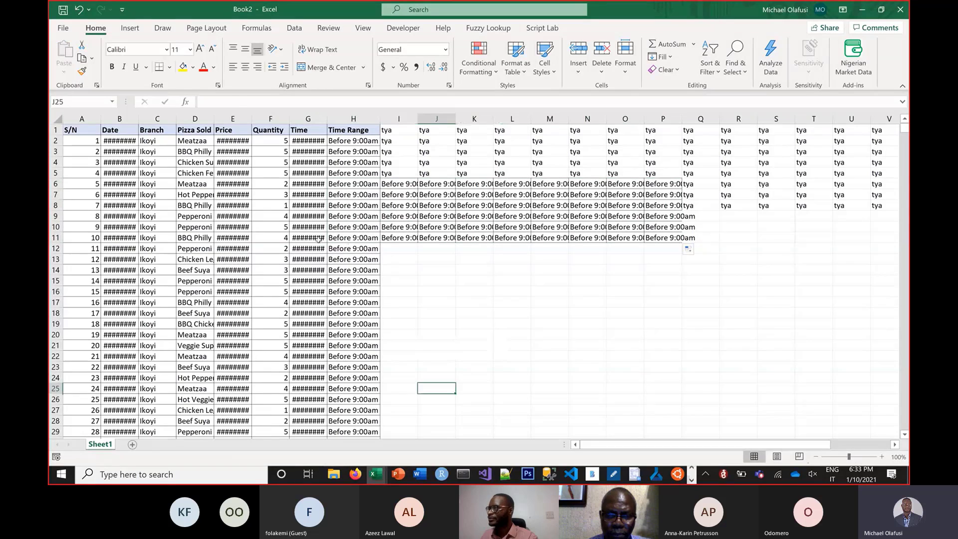
Start saving the new workbook under the file name "Choose Columns" and open the full Save As options.
left_click(315, 247)
key("ctrl+s")
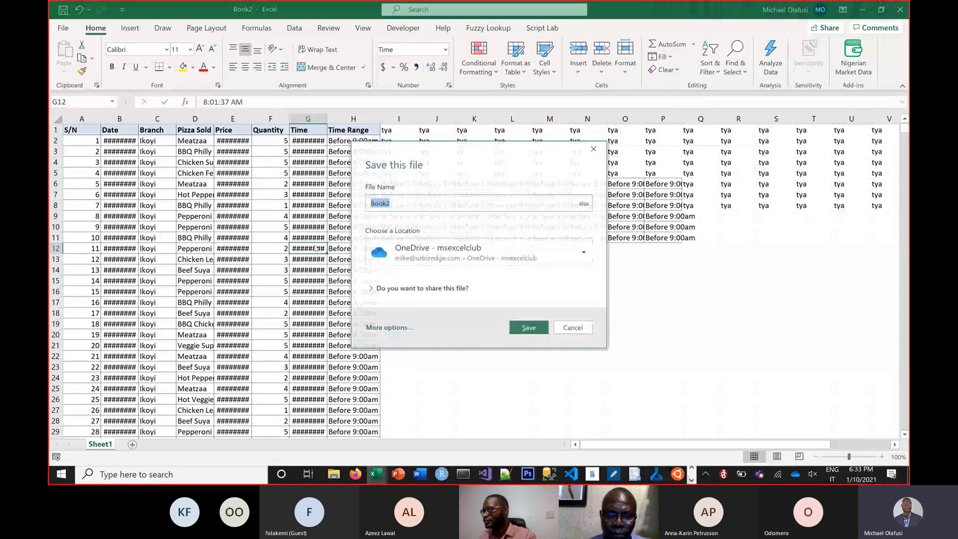
type("Choose Co")
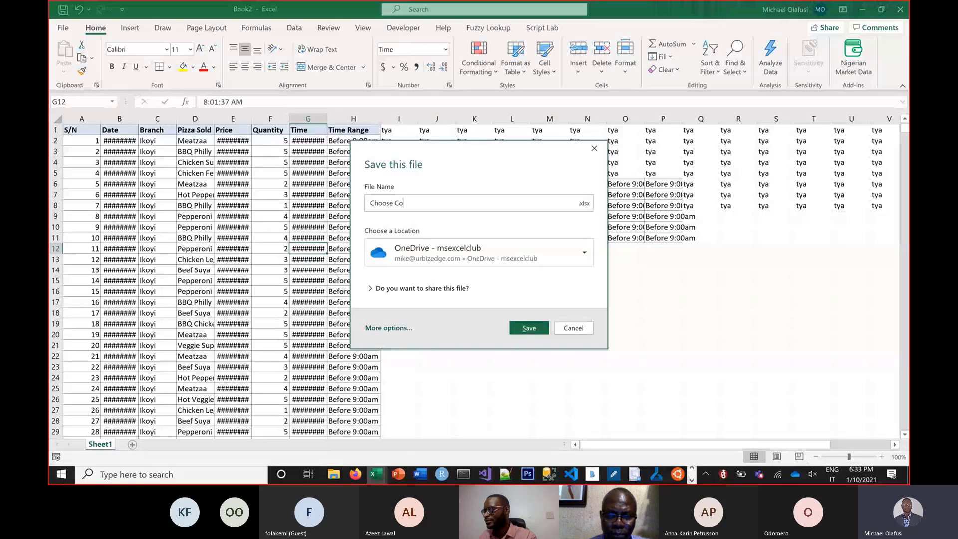
type("lumns")
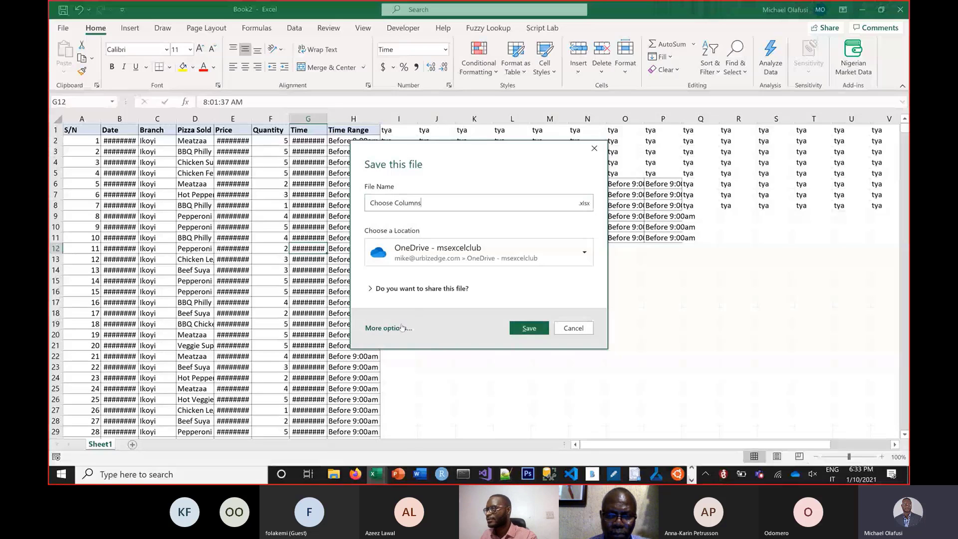
left_click(388, 328)
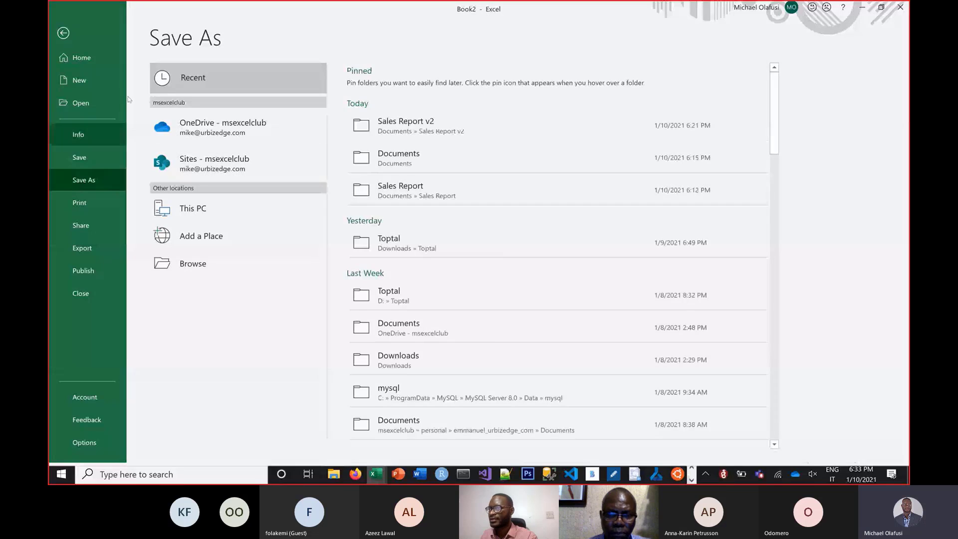
Save the workbook as Choose Columns.xlsx in the Documents folder and switch to the Power Query Editor.
left_click(203, 266)
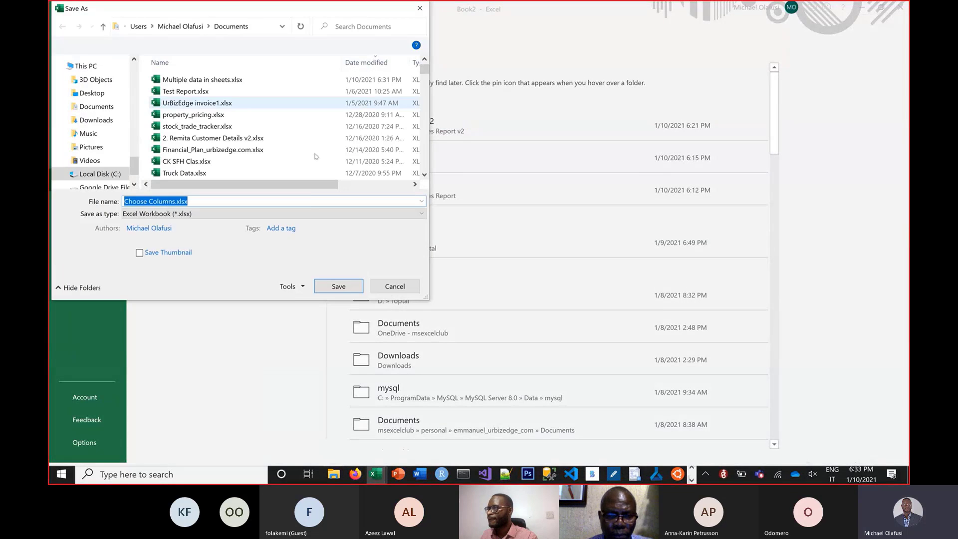
left_click(332, 287)
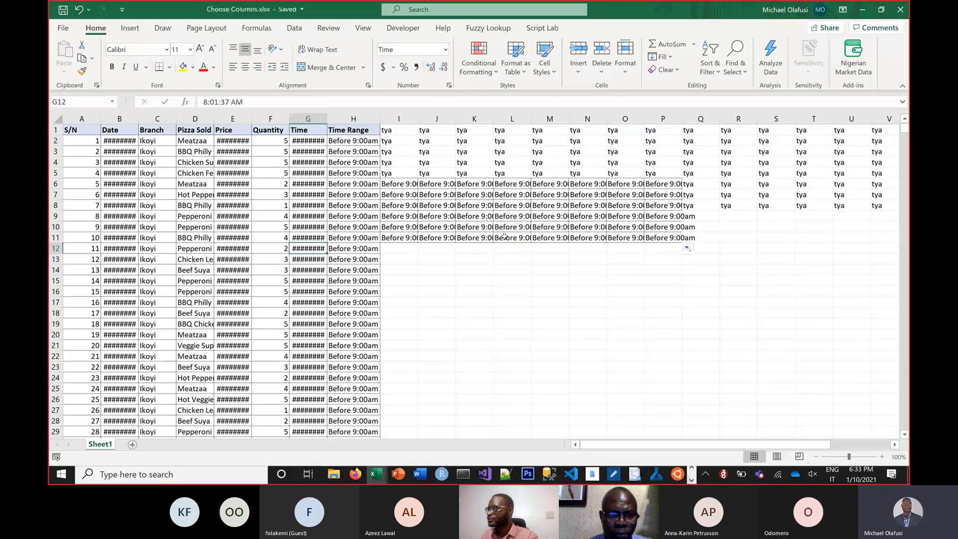
key("alt+Tab")
key("alt+Tab")
key("alt+Tab")
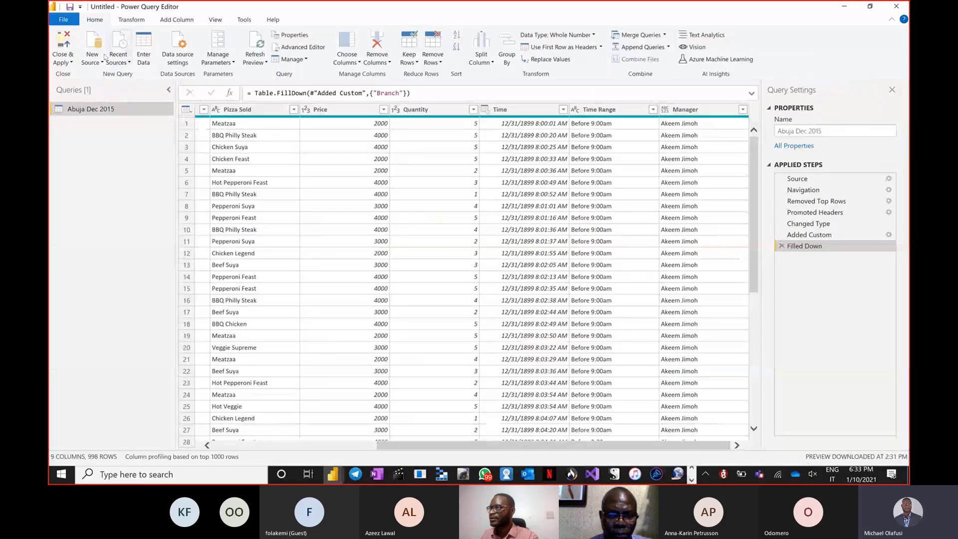
Import Sheet1 of Choose Columns.xlsx as a new query from an Excel source.
left_click(95, 60)
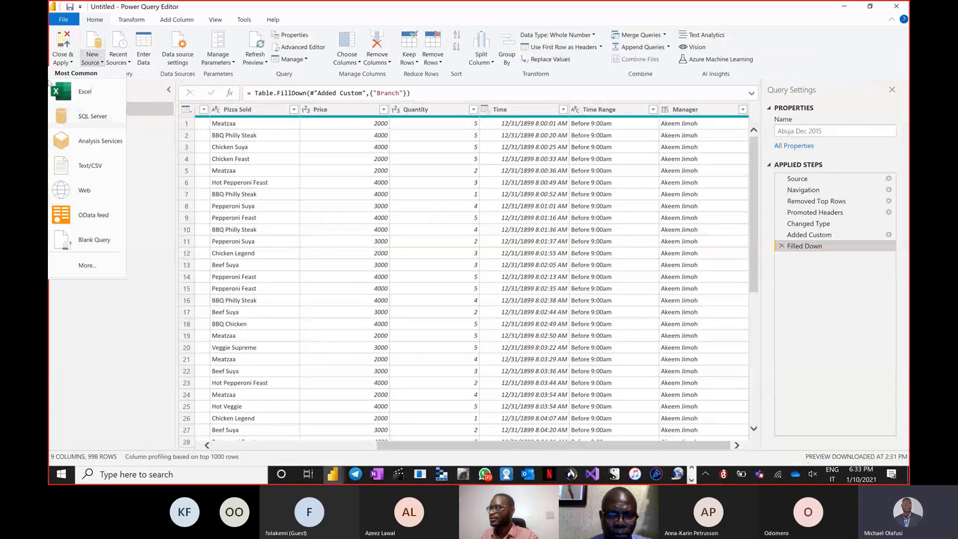
left_click(76, 91)
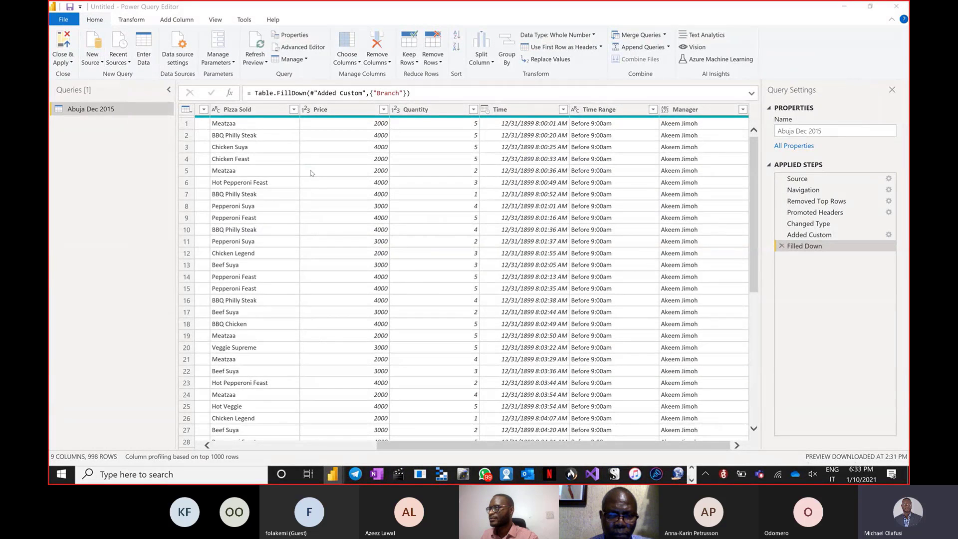
left_click(246, 80)
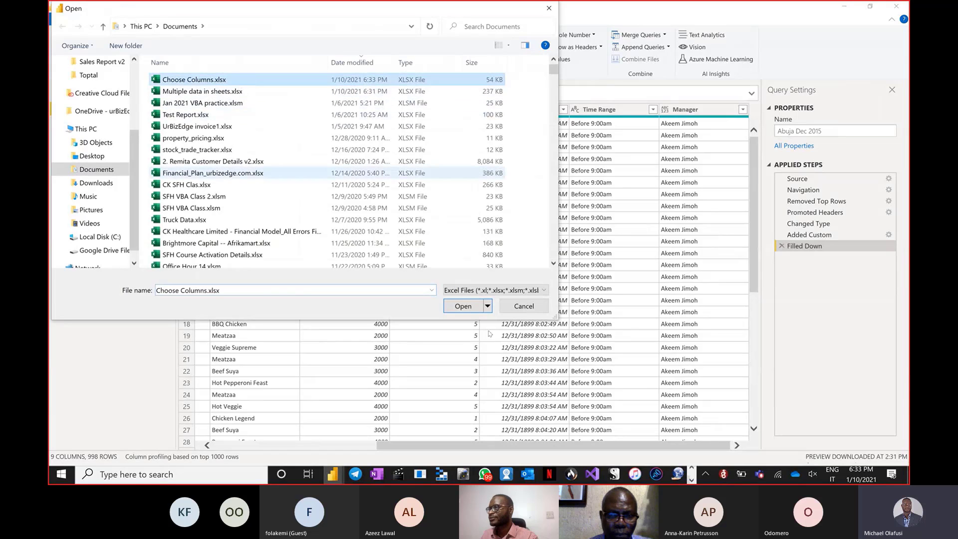
left_click(466, 305)
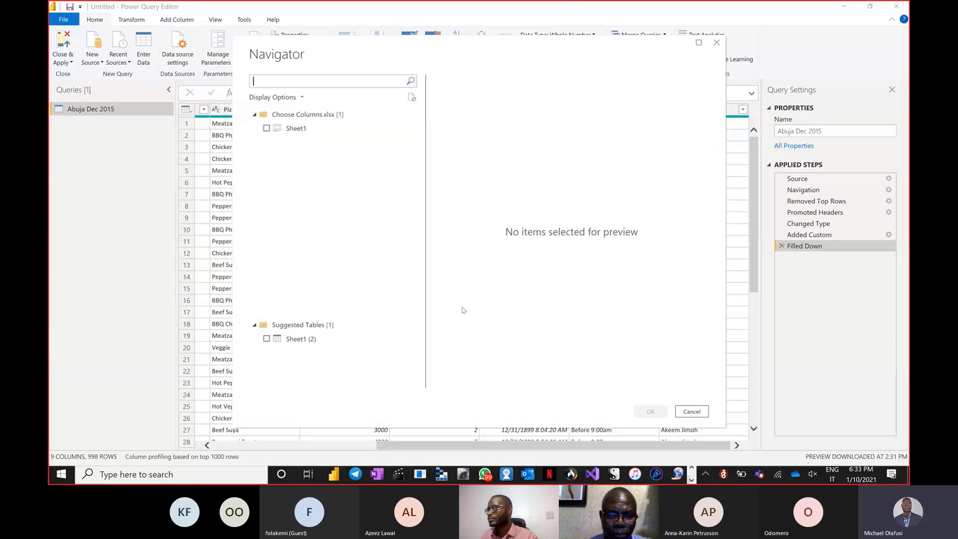
left_click(298, 133)
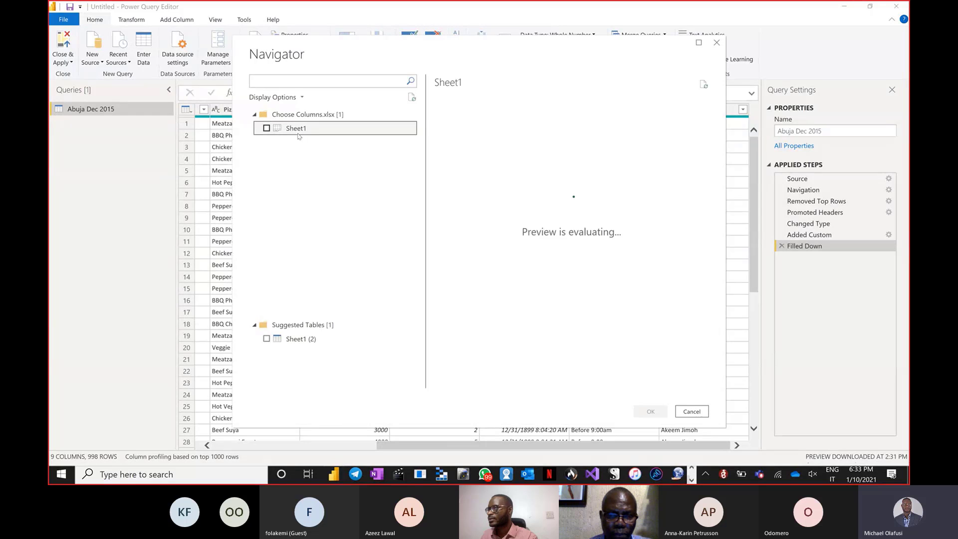
left_click_drag(501, 383, 686, 415)
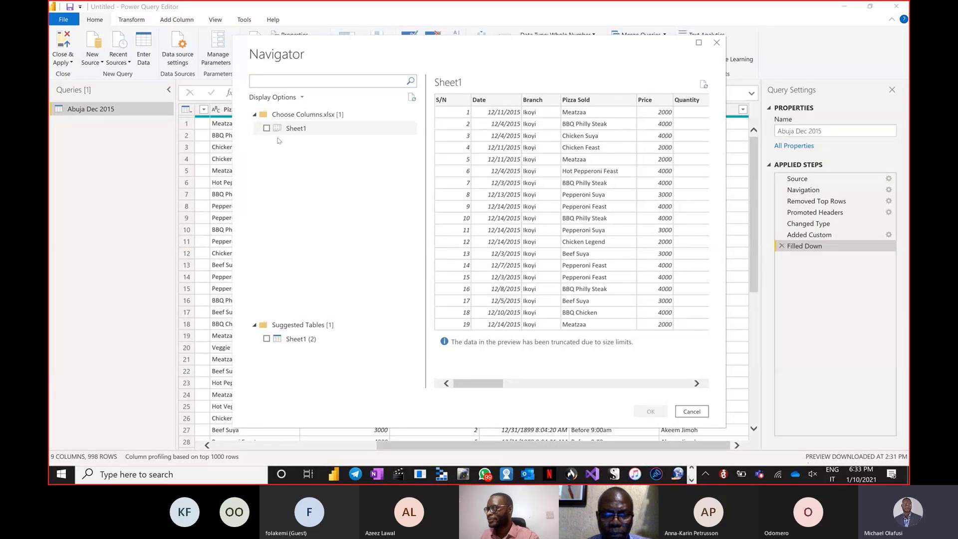
left_click(267, 128)
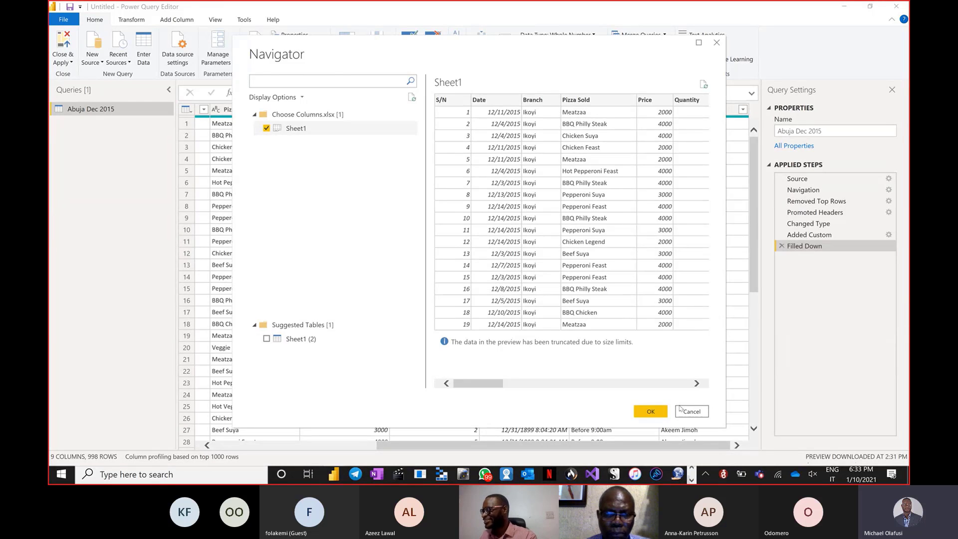
left_click(652, 413)
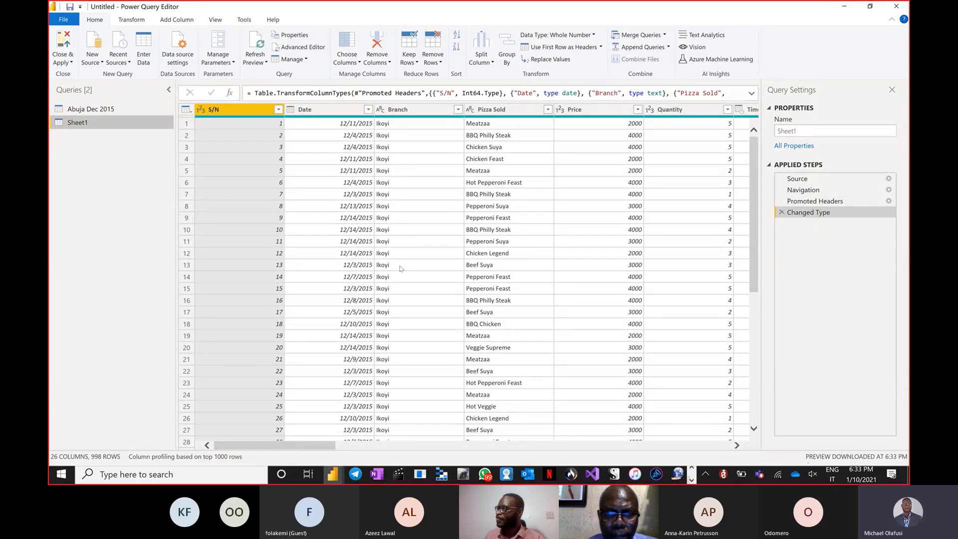
Try to select the surplus tya columns in the Sheet1 query one by one.
left_click_drag(320, 448, 777, 424)
left_click_drag(669, 445, 338, 444)
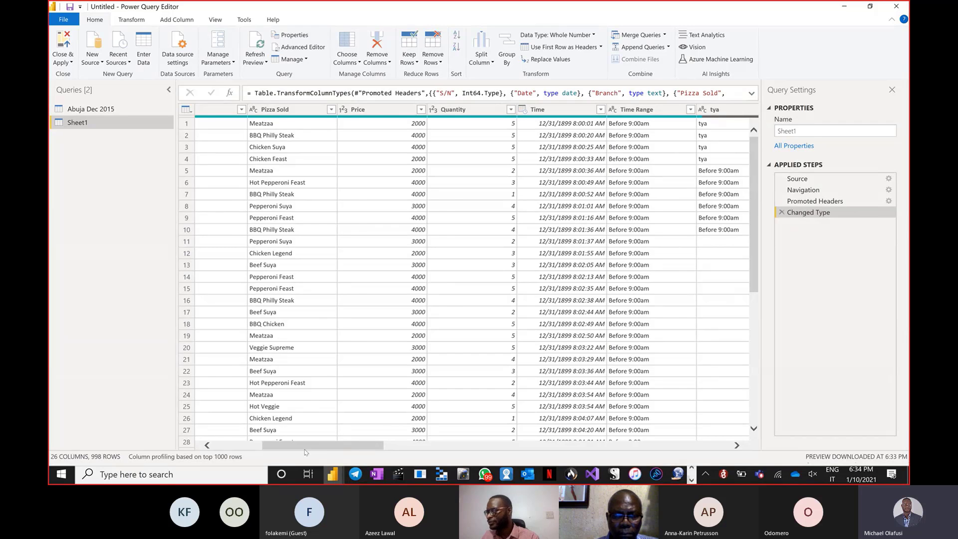
left_click_drag(306, 446, 348, 457)
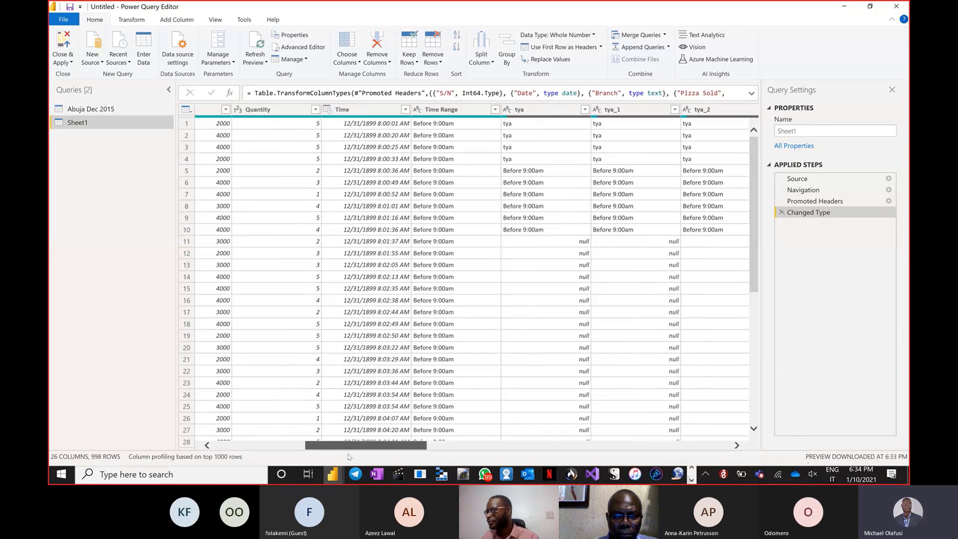
left_click(523, 110)
left_click(615, 110, "ctrl")
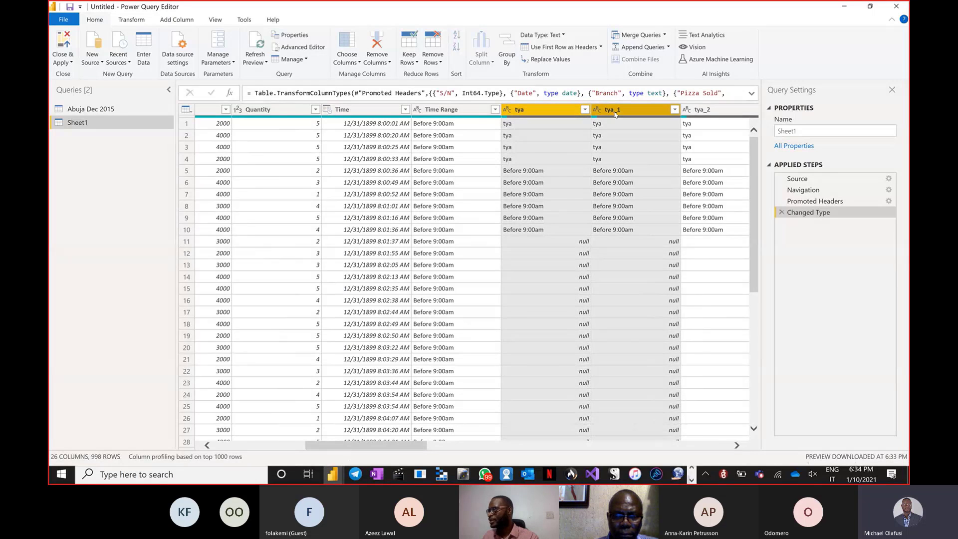
left_click(705, 113, "ctrl")
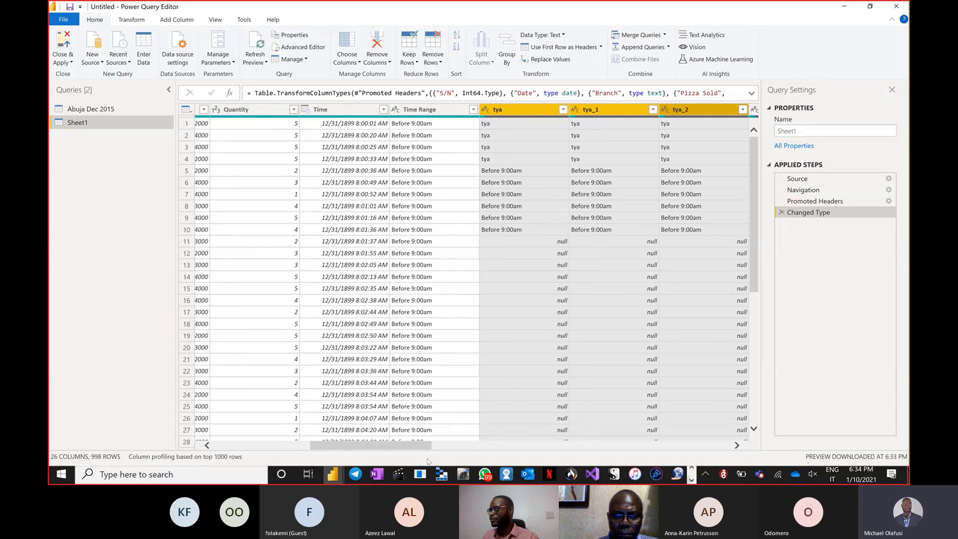
left_click_drag(400, 445, 498, 453)
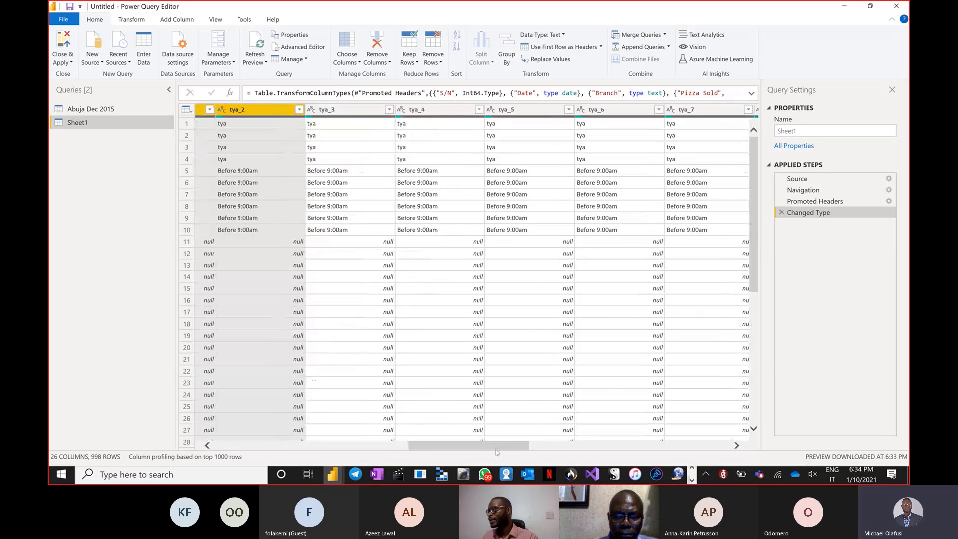
left_click(525, 110)
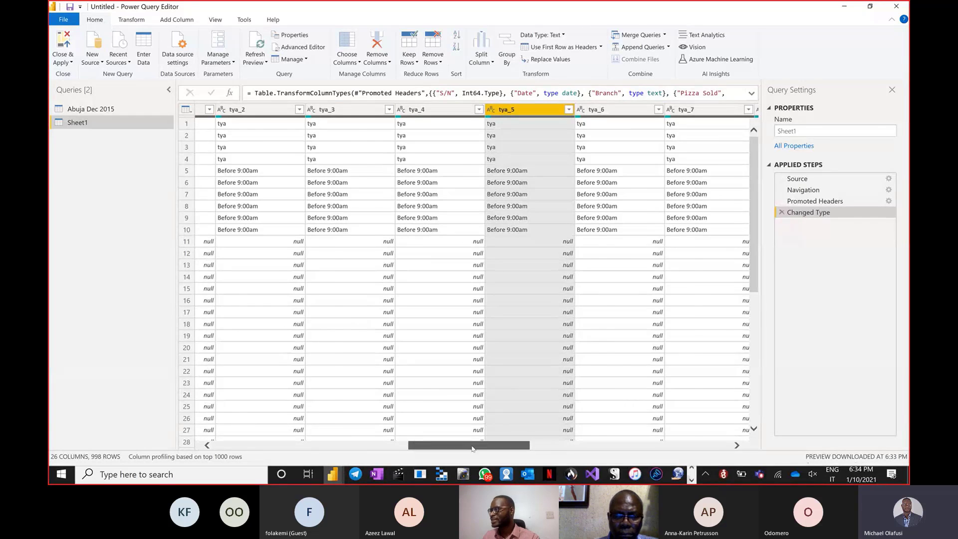
left_click_drag(472, 448, 414, 461)
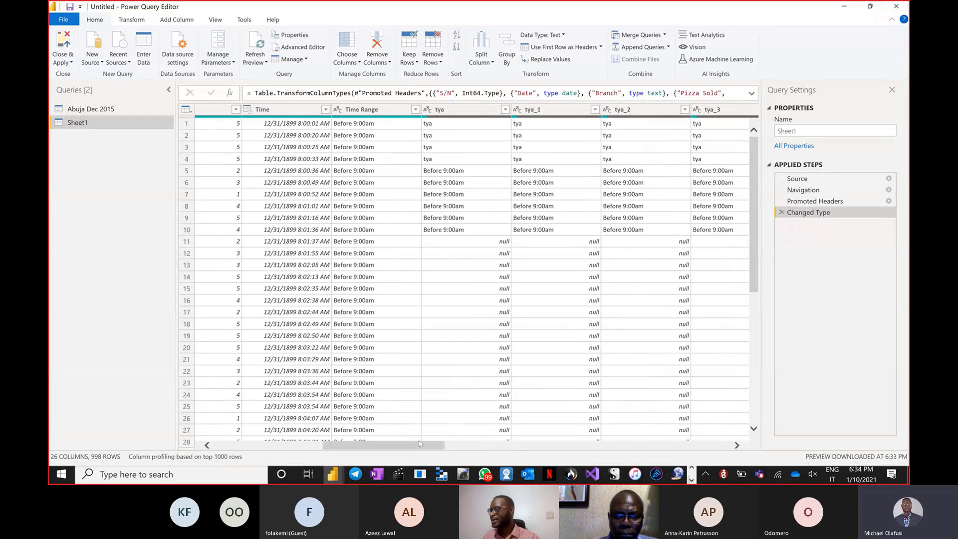
scroll(419, 448, "right", 3)
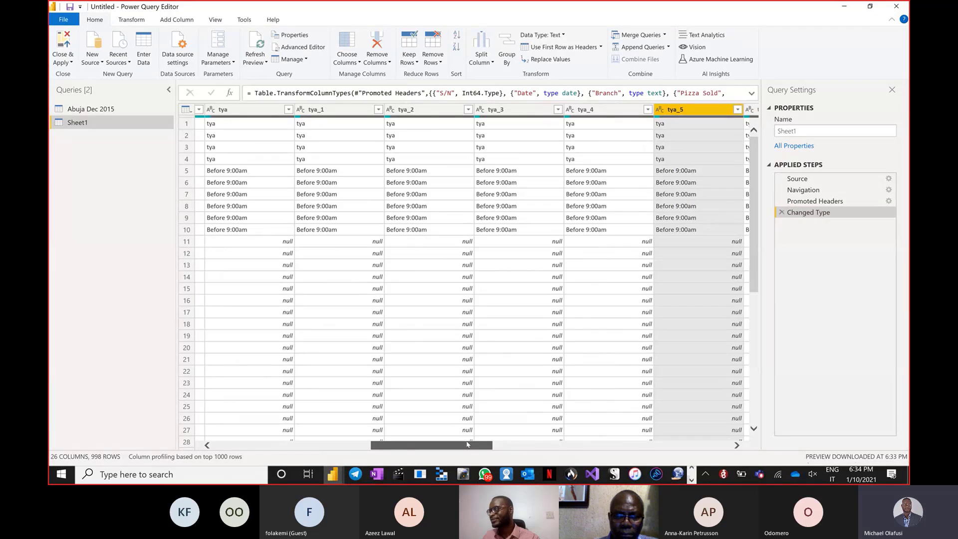
Use Choose Columns to keep only Date, Branch, Pizza Sold, Price, Quantity, Time and Time Range in the Sheet1 query.
left_click_drag(406, 456, 257, 434)
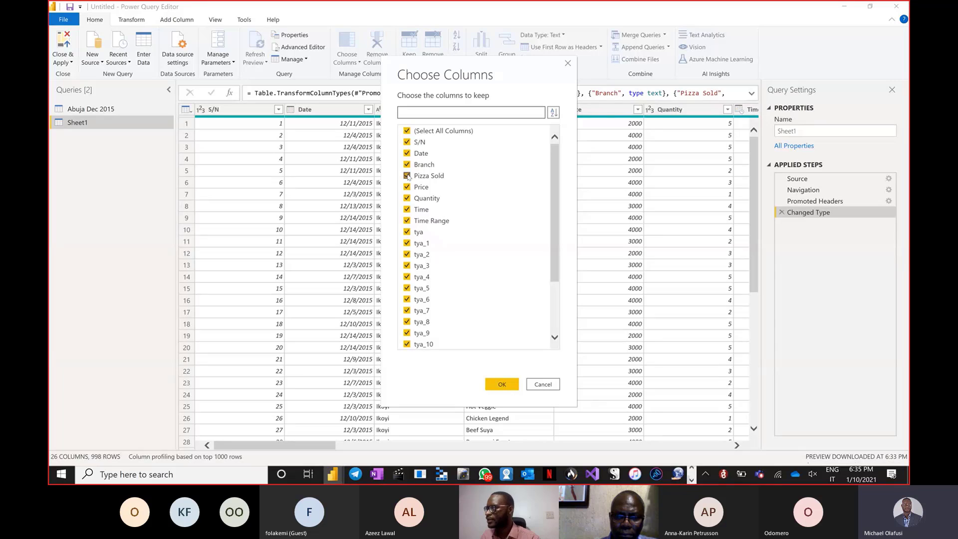
left_click(408, 131)
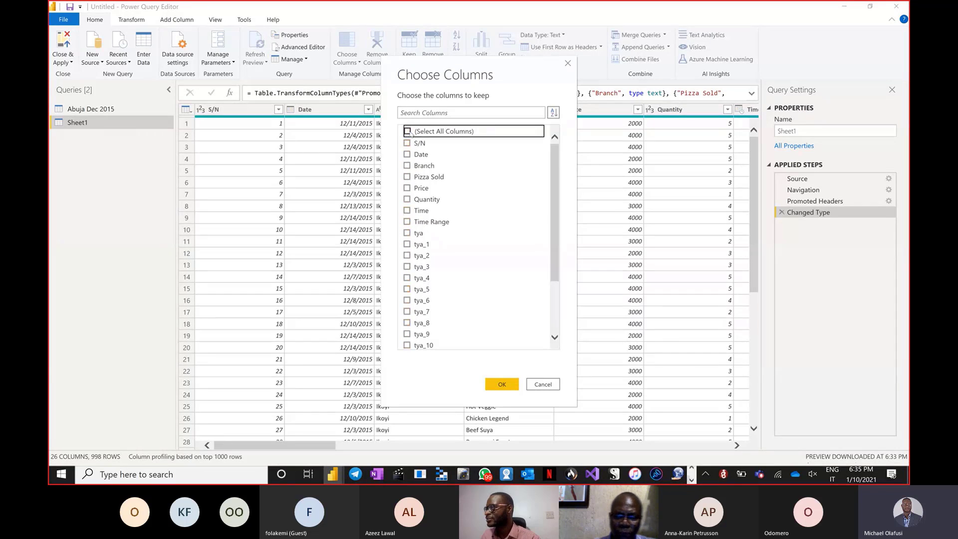
left_click(409, 154)
left_click(407, 166)
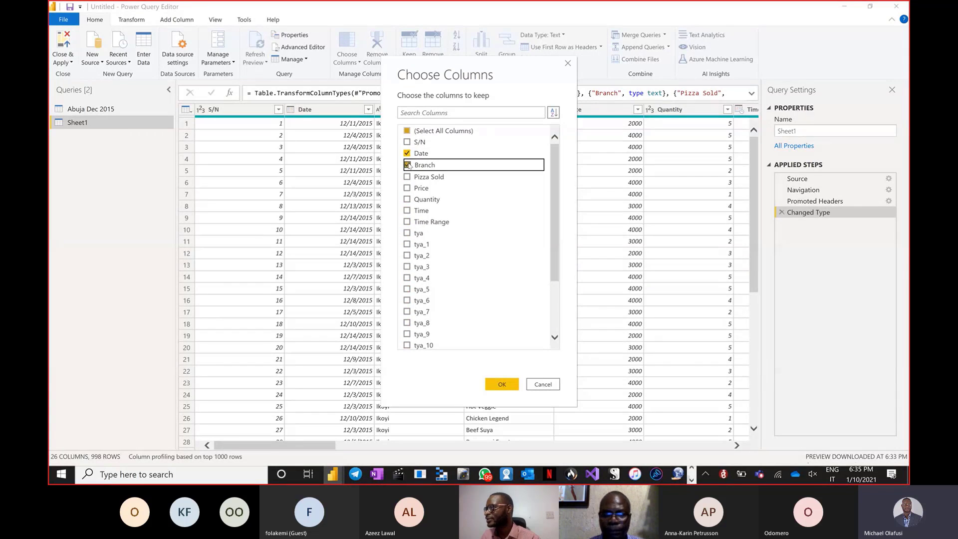
left_click(408, 177)
left_click(408, 187)
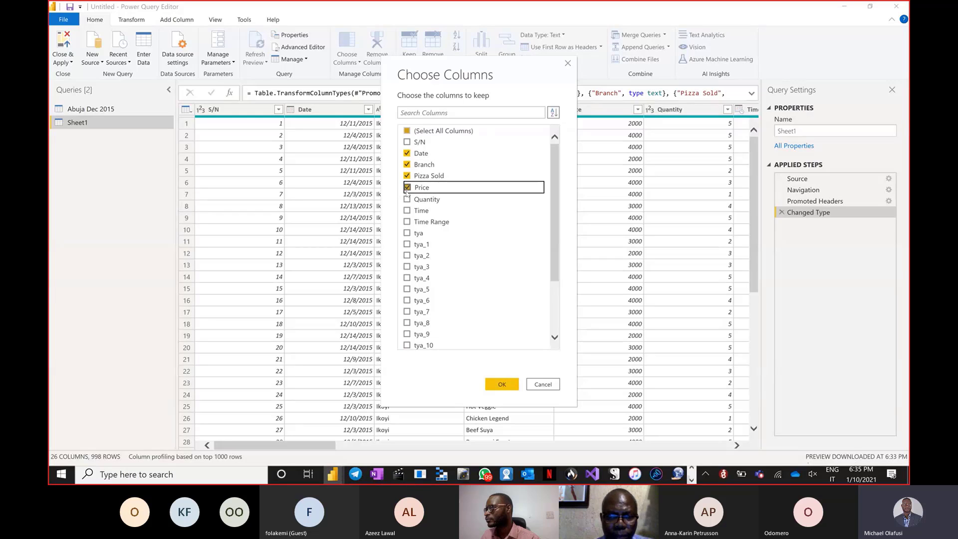
left_click(407, 199)
left_click(408, 210)
left_click(408, 221)
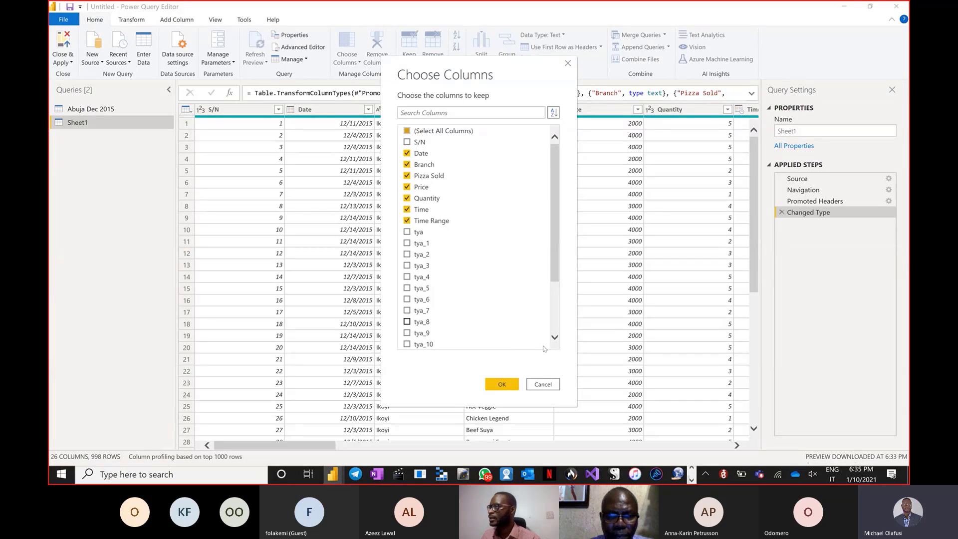
scroll(452, 244, "down", 3)
scroll(454, 244, "up", 3)
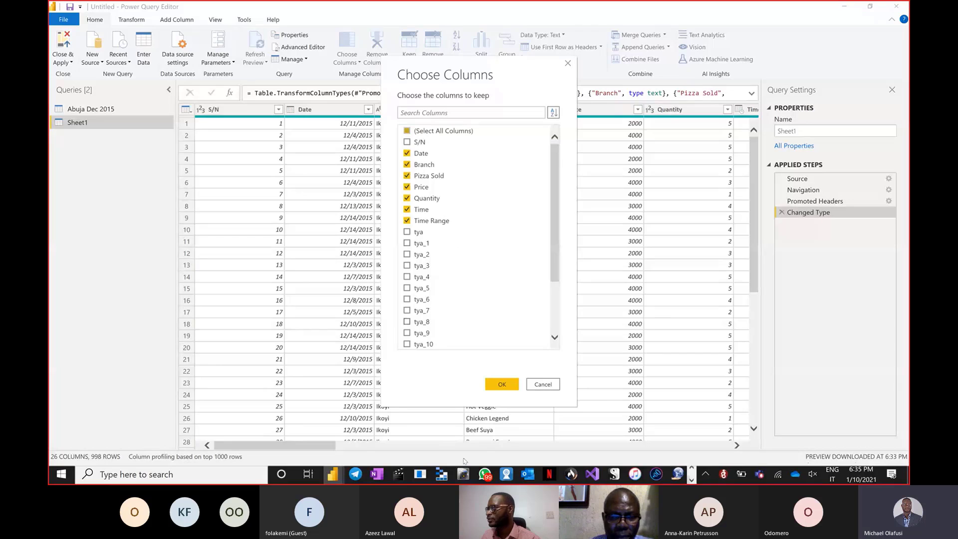
left_click(502, 384)
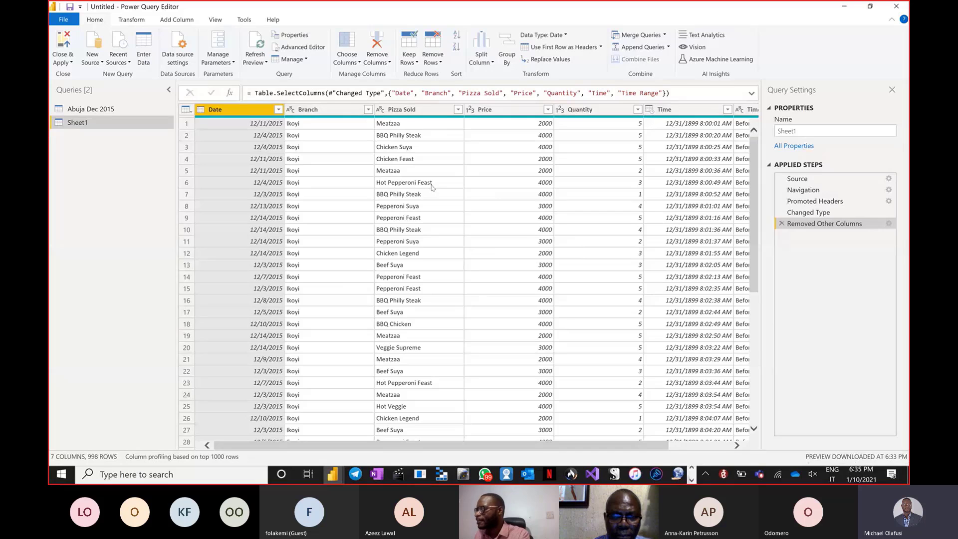
Switch to the Office Hour PPT 21 - PBI.pptx presentation and add "Unpivot" as the sixth item of the Power Query task list.
key("alt+Tab")
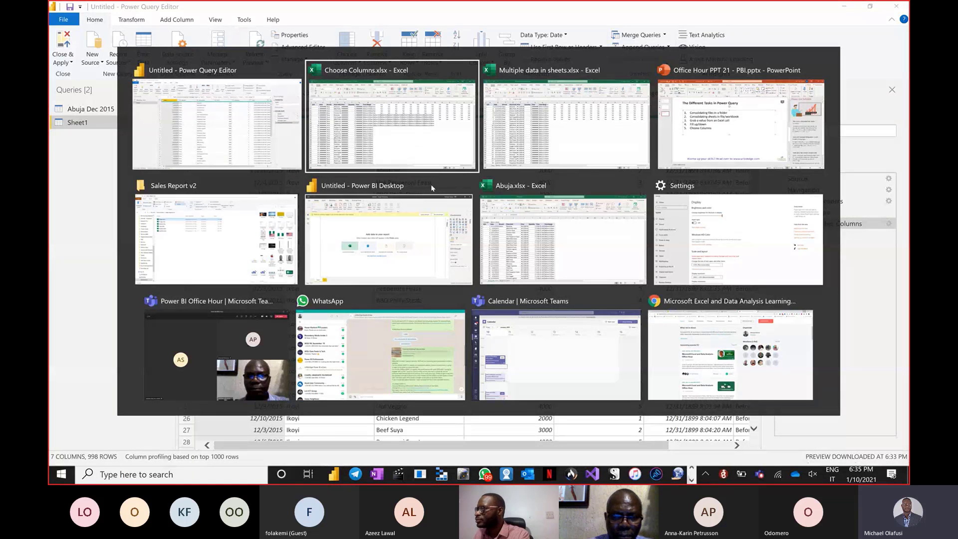
key("alt+Tab")
key("alt+Tab")
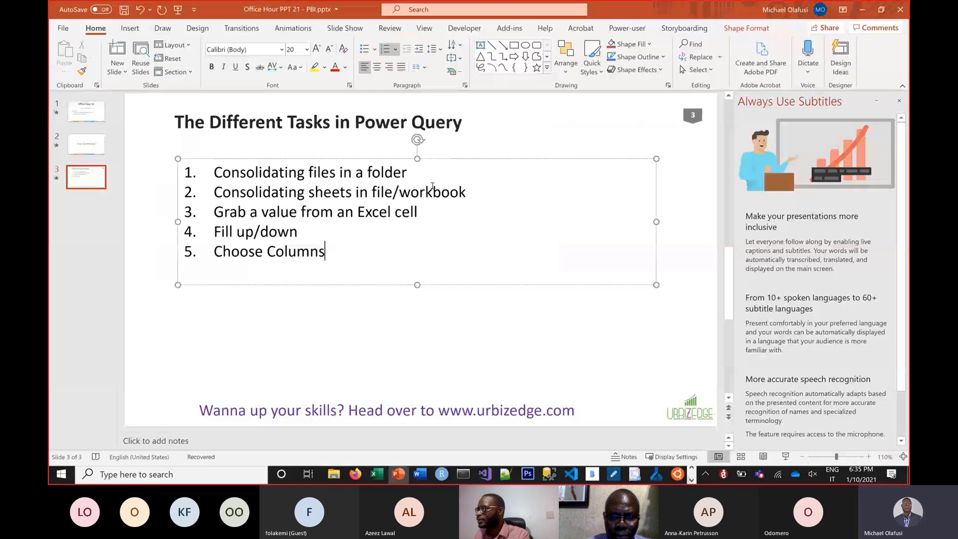
key("Return")
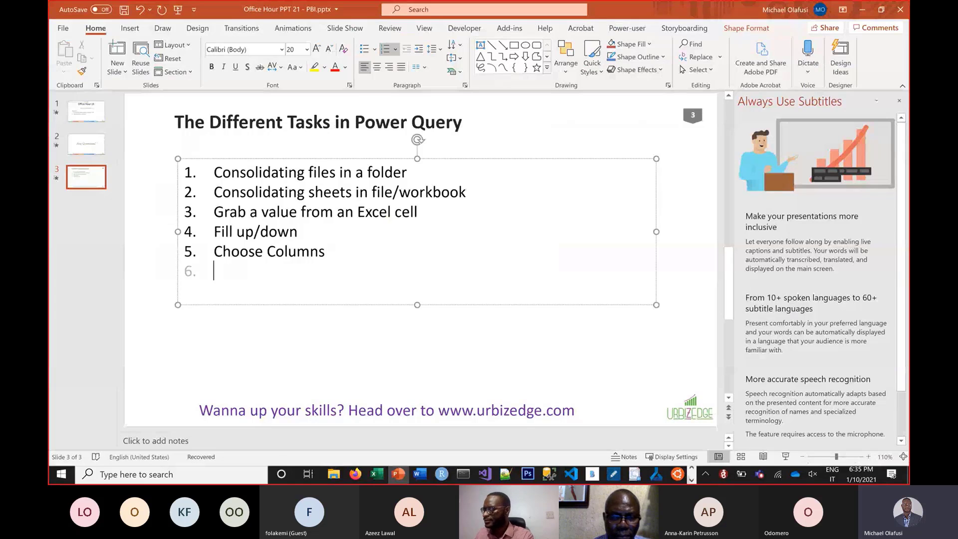
type("Unpivt")
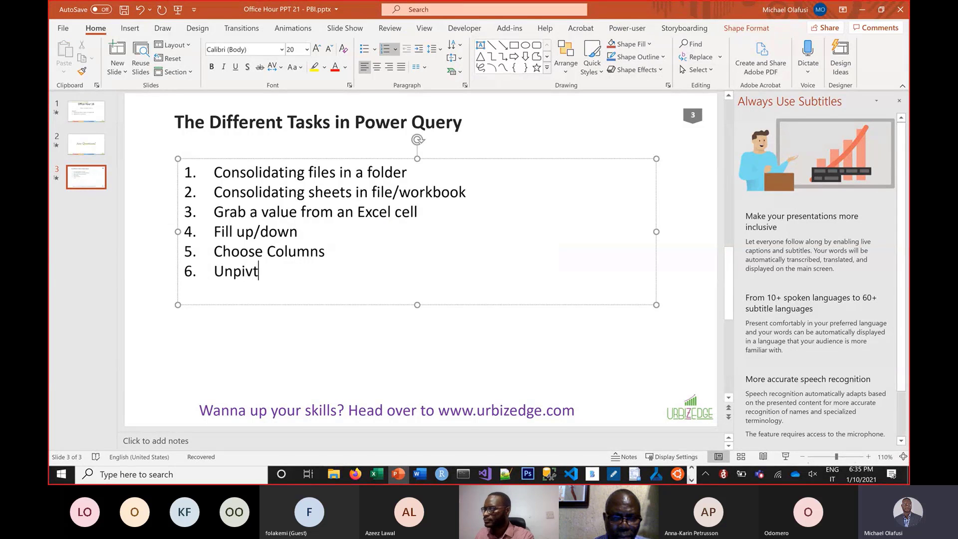
key("BackSpace")
type("ot")
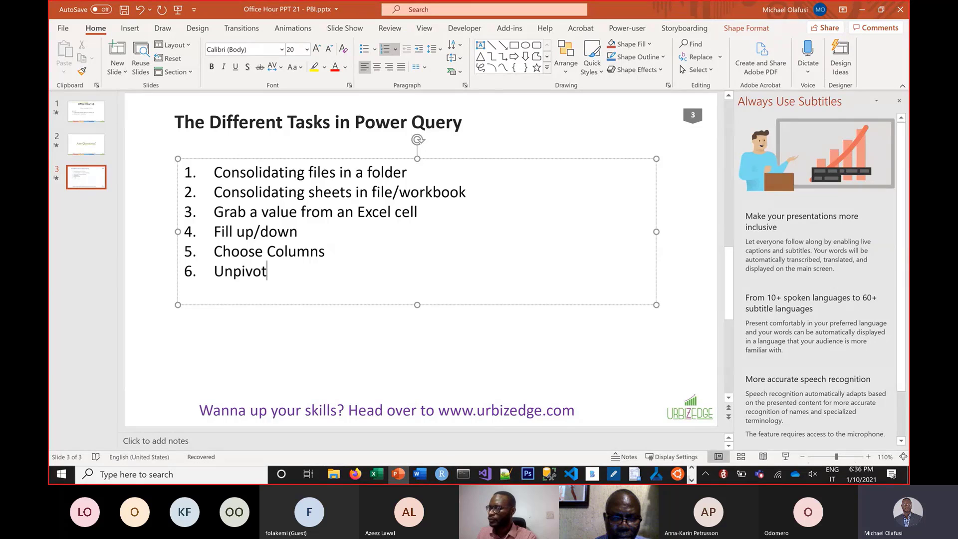
Switch to Multiple data in sheets.xlsx in Excel, create a new blank workbook from there and select cell D7.
key("alt+Tab")
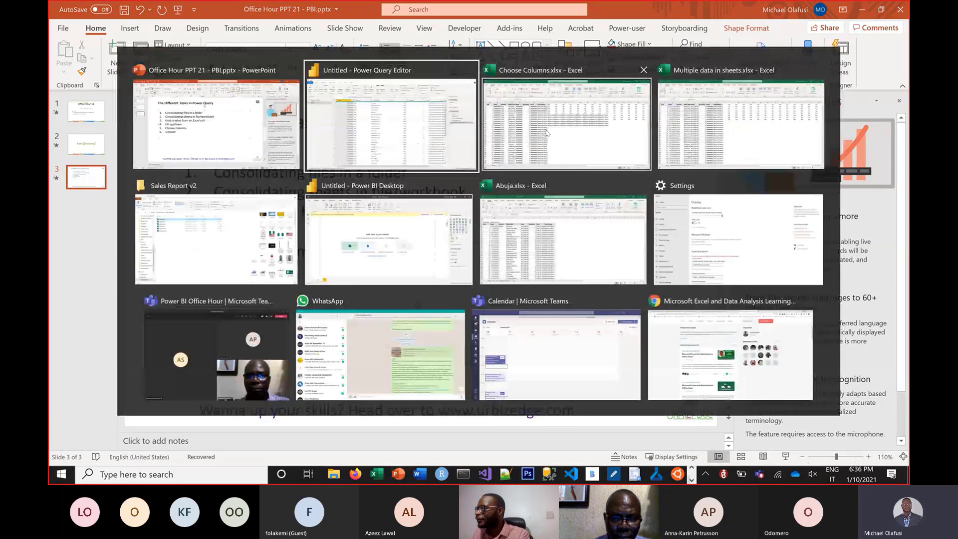
key("alt+Tab")
key("alt+Tab")
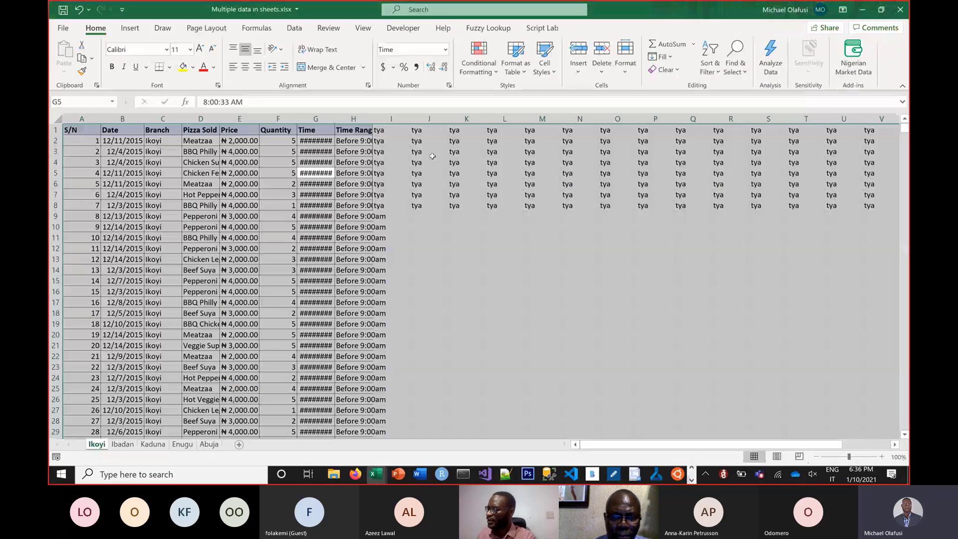
left_click(456, 298)
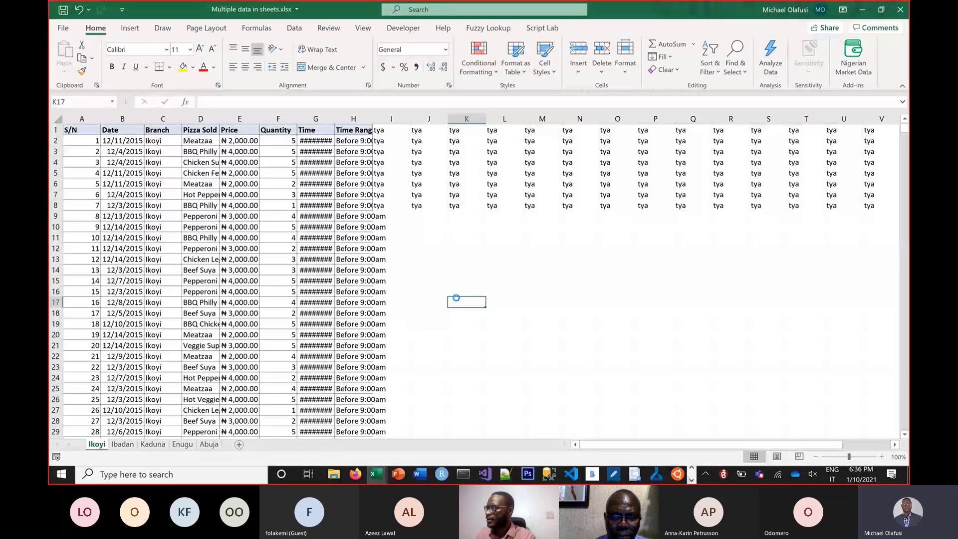
key("ctrl+n")
left_click(177, 192)
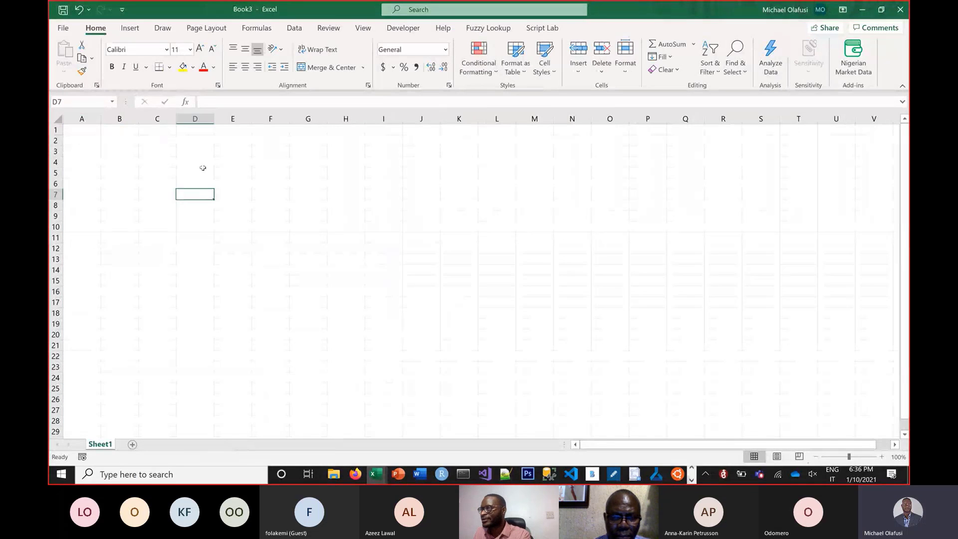
Enter the column header "States" in cell A1 of the blank Sheet1.
scroll(193, 202, "up", 2)
scroll(193, 203, "up", 1)
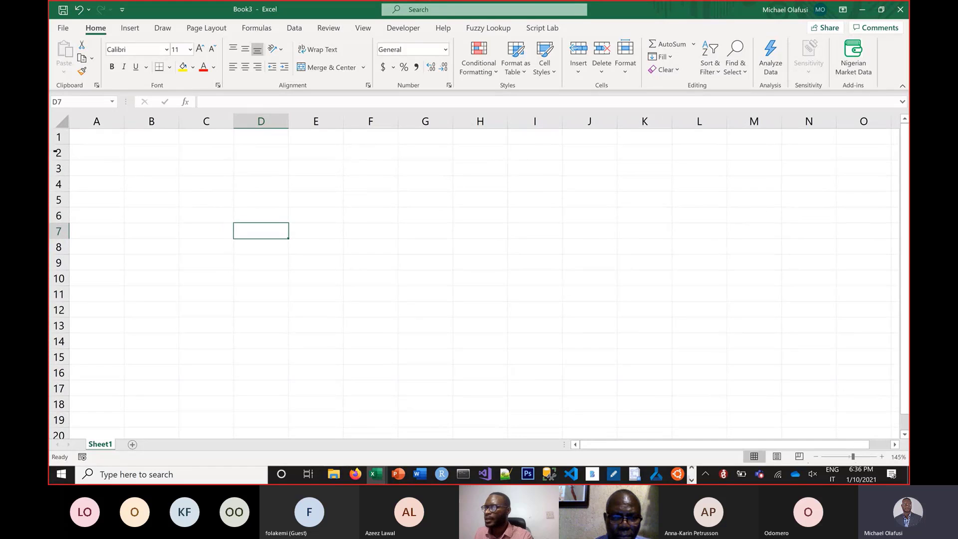
left_click(97, 141)
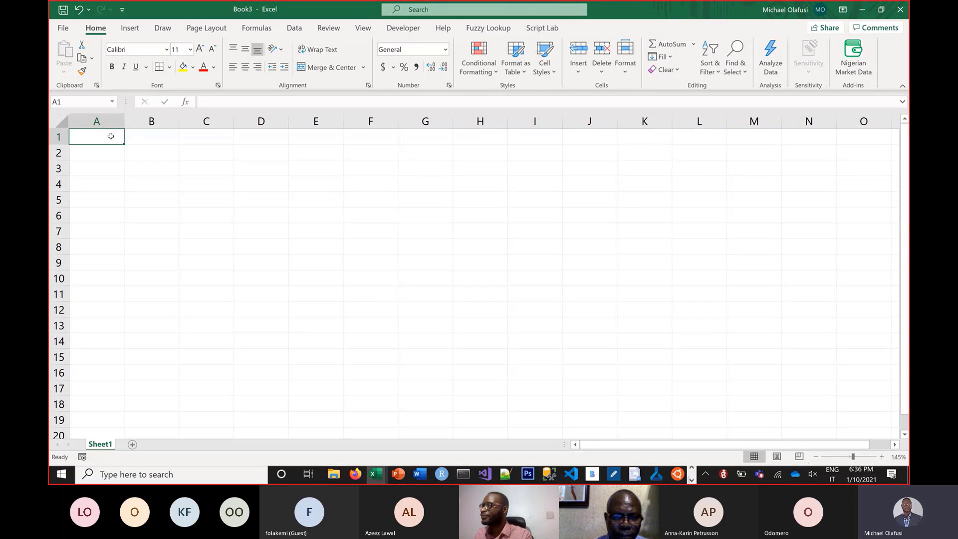
type("Sate")
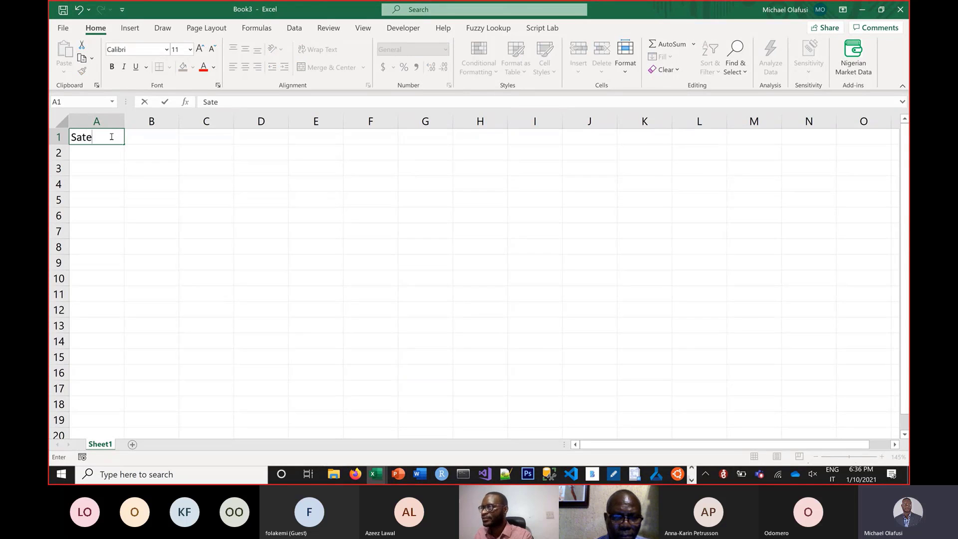
key("BackSpace")
key("BackSpace")
key("BackSpace")
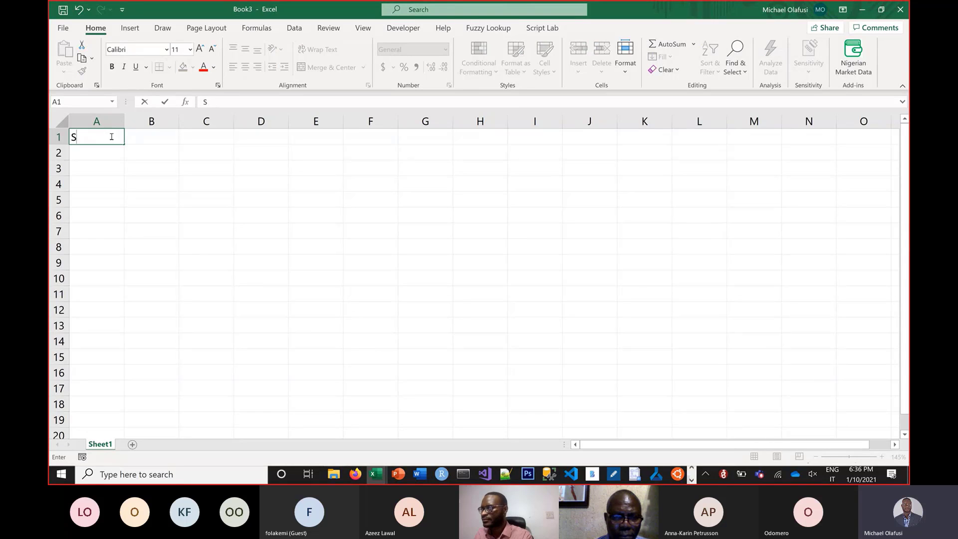
type("tates")
key("Tab")
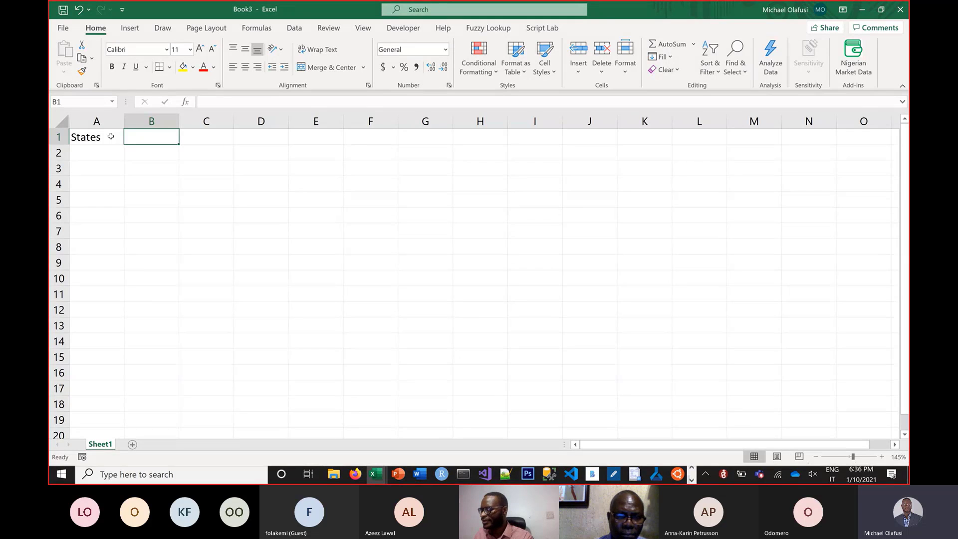
Enter the header "Respondents" in B1 and widen column B slightly beyond its text.
type("Resp")
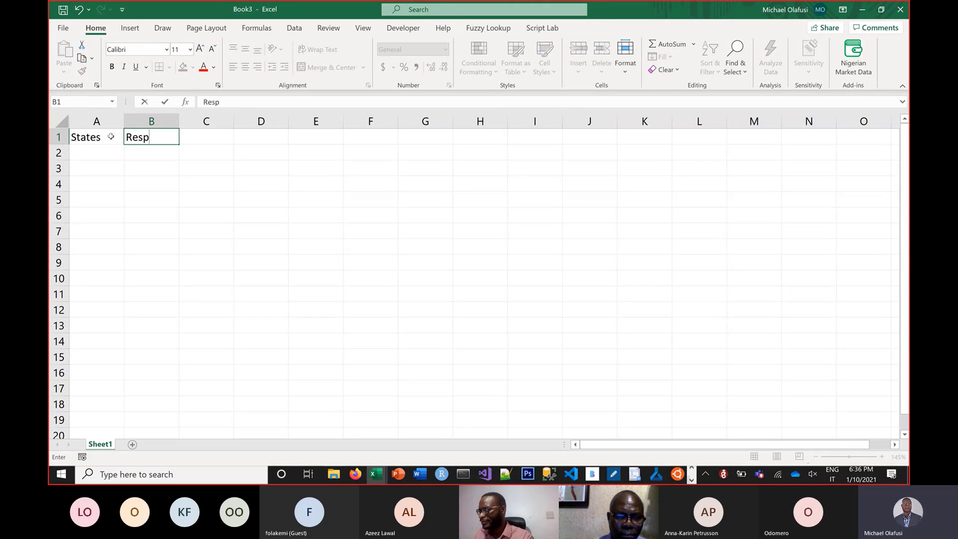
type("ondents")
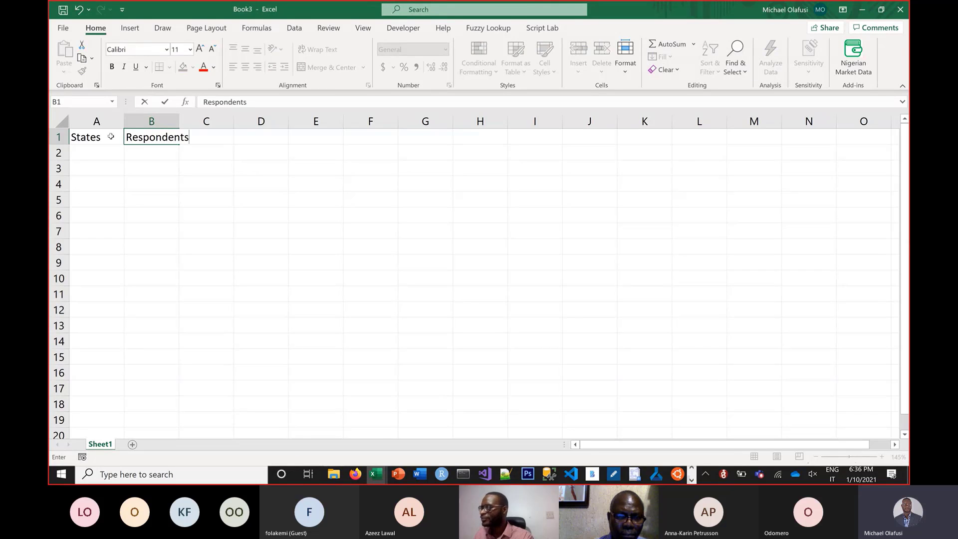
key("Return")
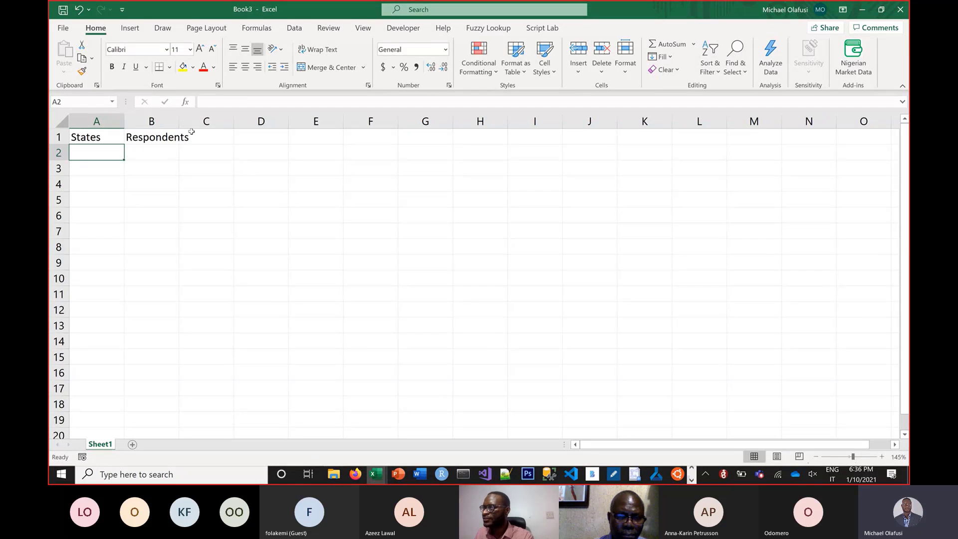
double_click(179, 121)
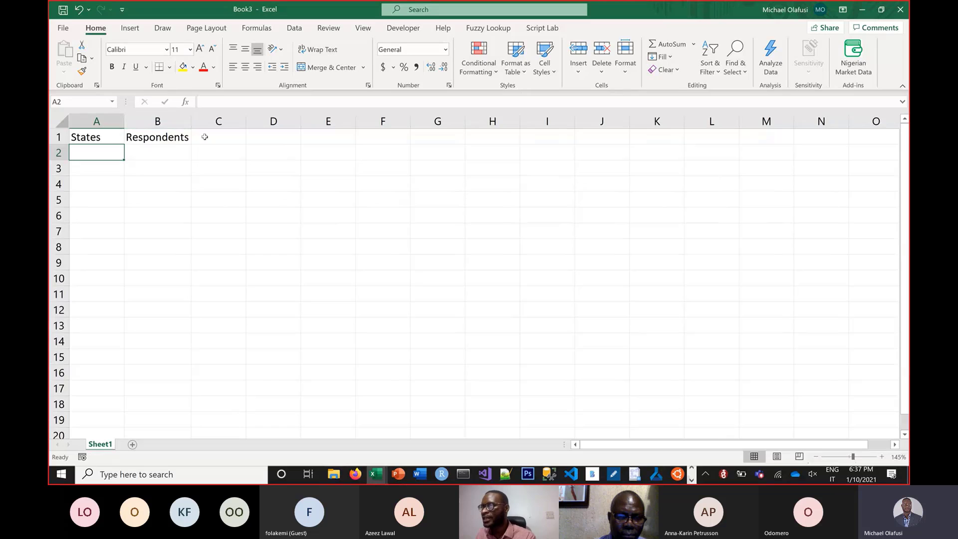
left_click_drag(191, 121, 200, 121)
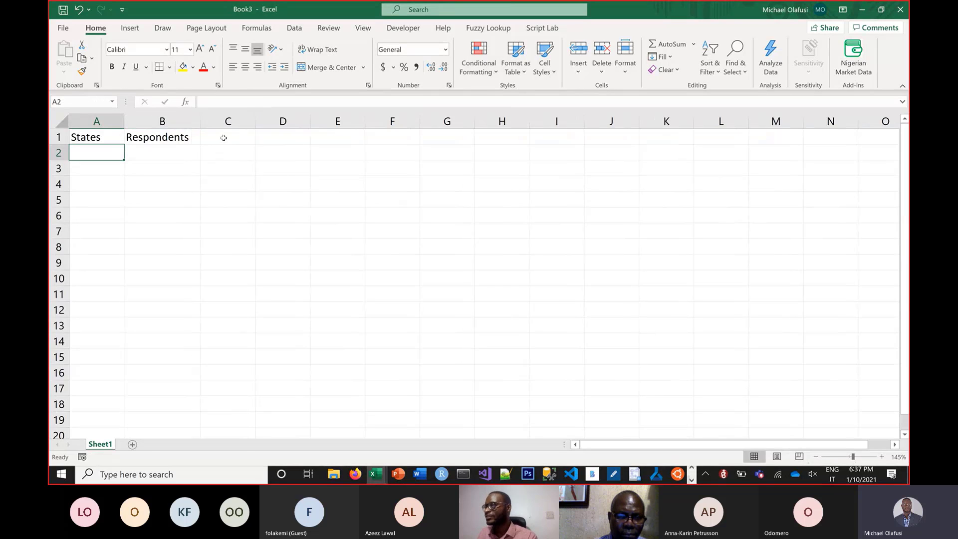
Enter the headers "Q1. Age" in C1 and "Q2. Gender" in D1, widening column D to fit its text.
left_click(224, 138)
type("Q")
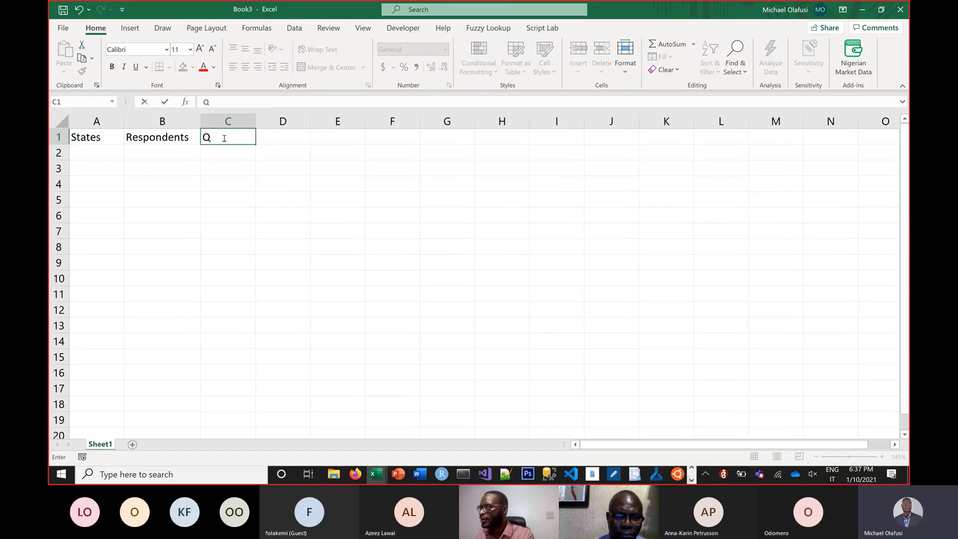
type("1.")
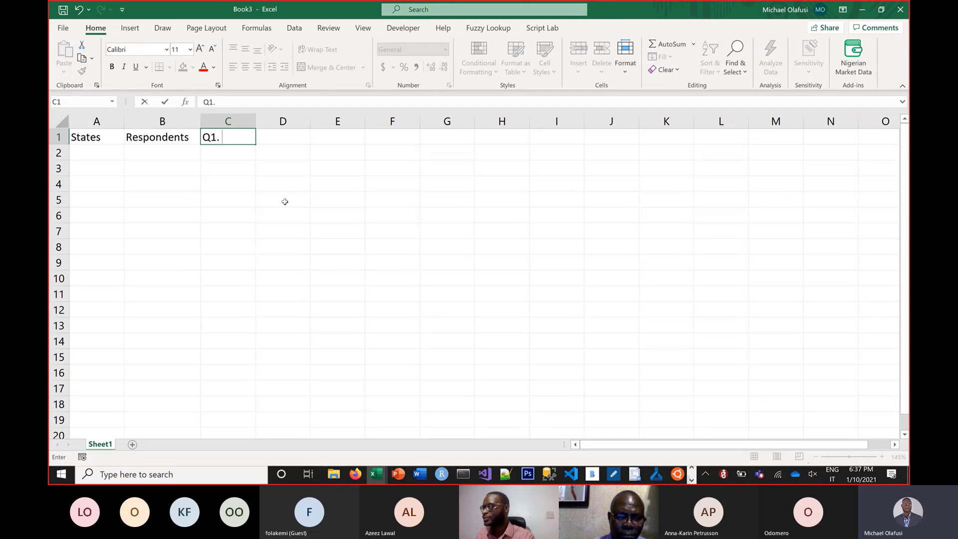
type(" Age")
key("Tab")
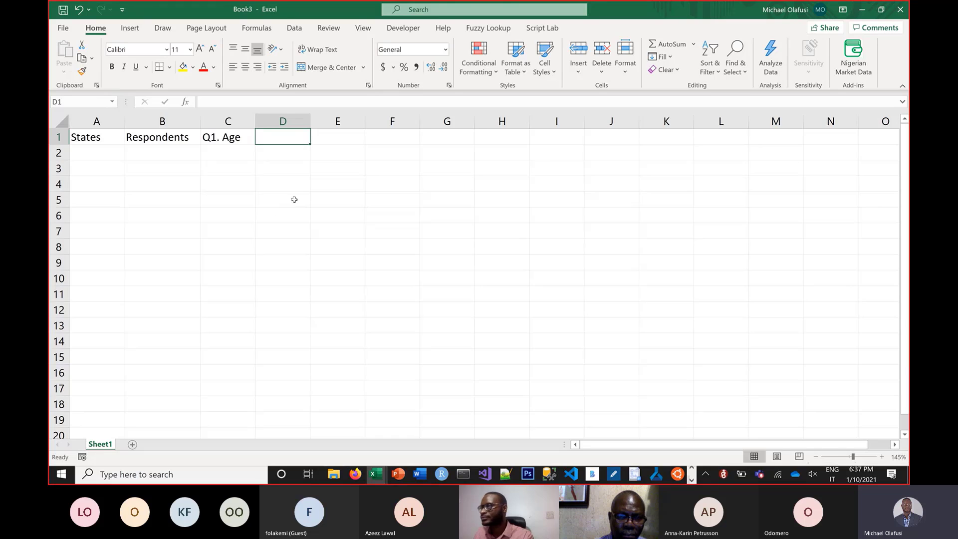
type("Q")
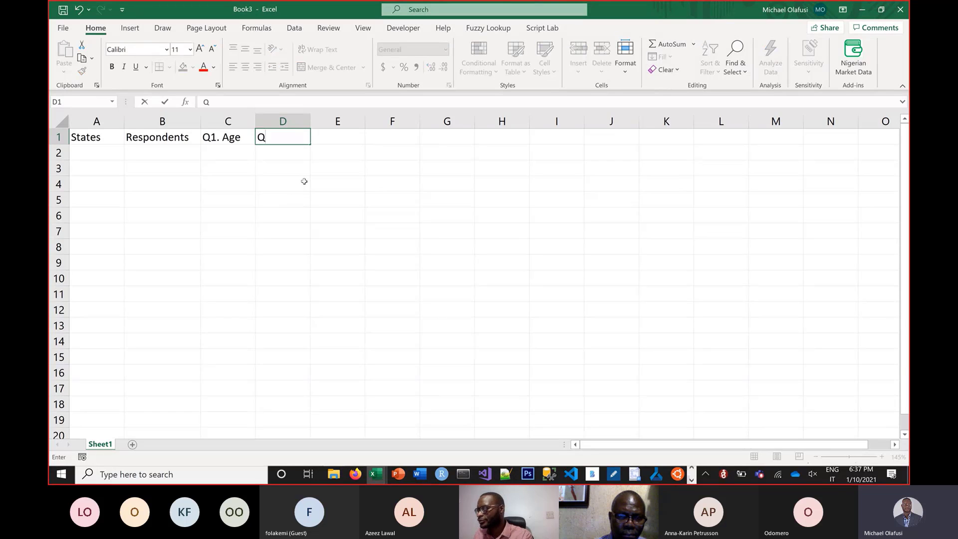
type("2. Gender")
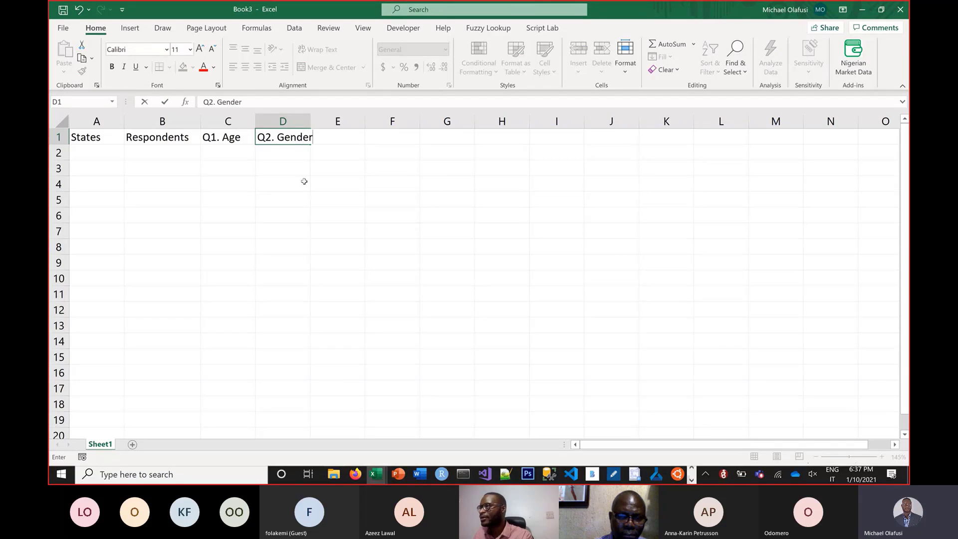
key("Tab")
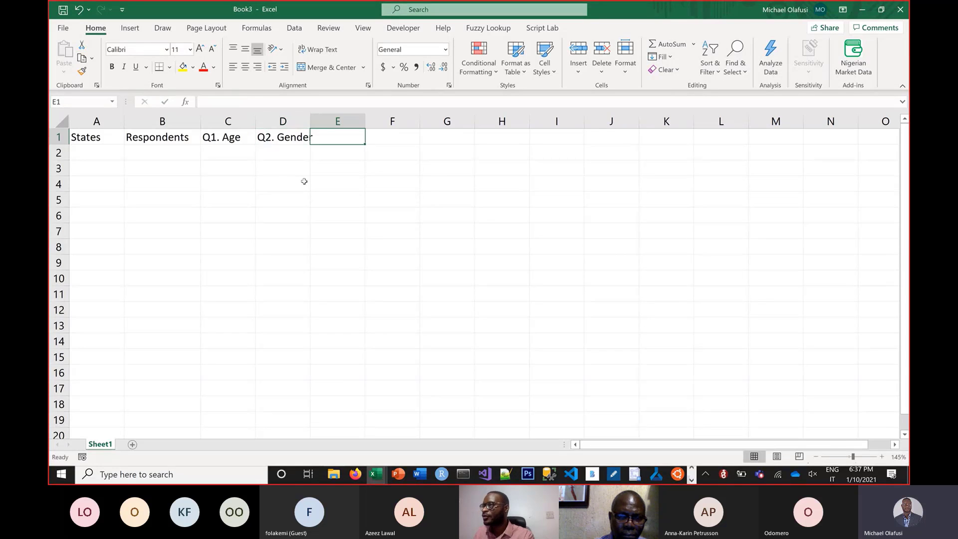
left_click_drag(315, 120, 325, 121)
Enter the header "Q3. Favourite" in E1 and autofit the width of column E.
type("Q")
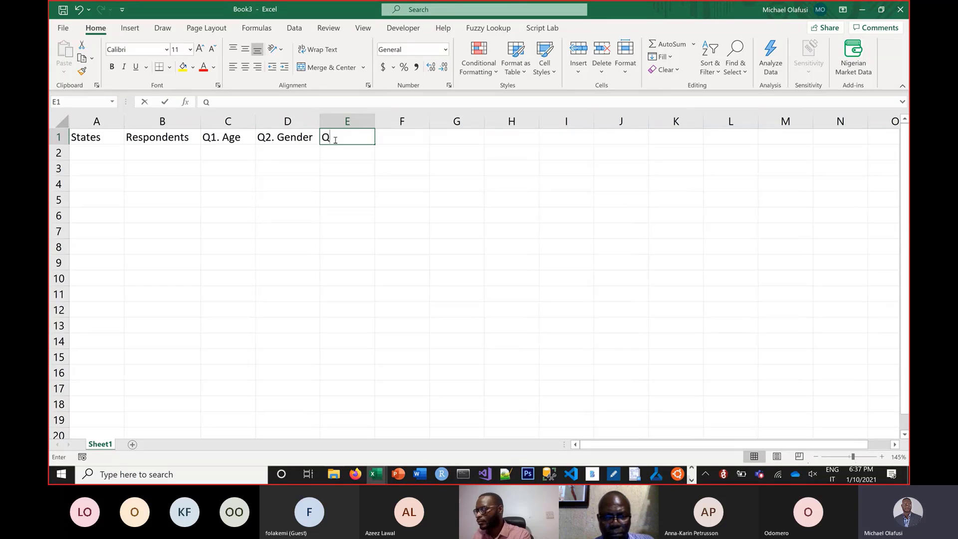
type("3.")
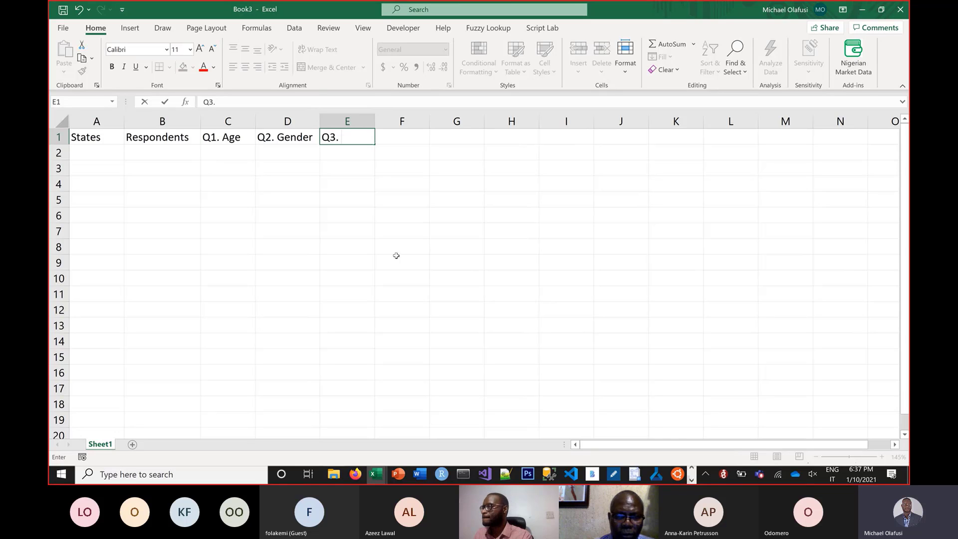
type("F")
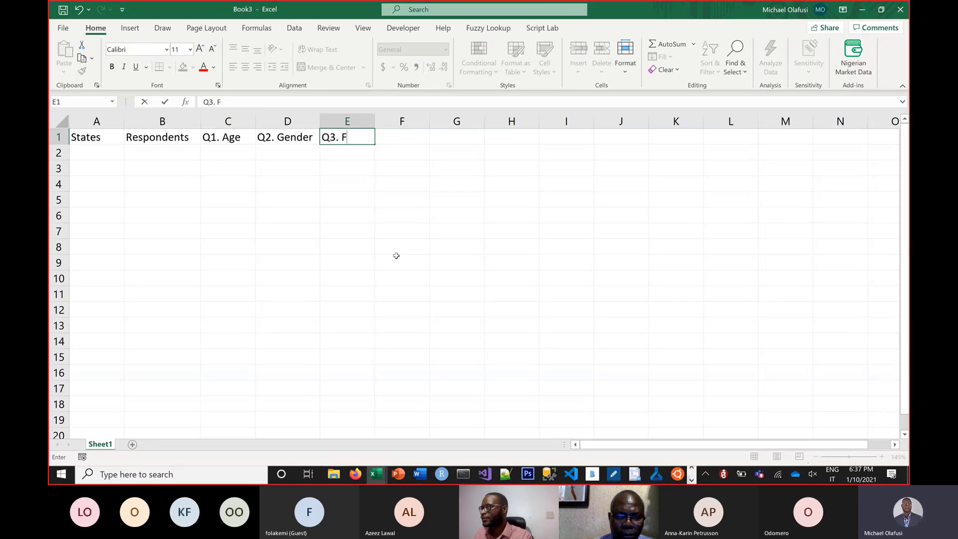
type("avo")
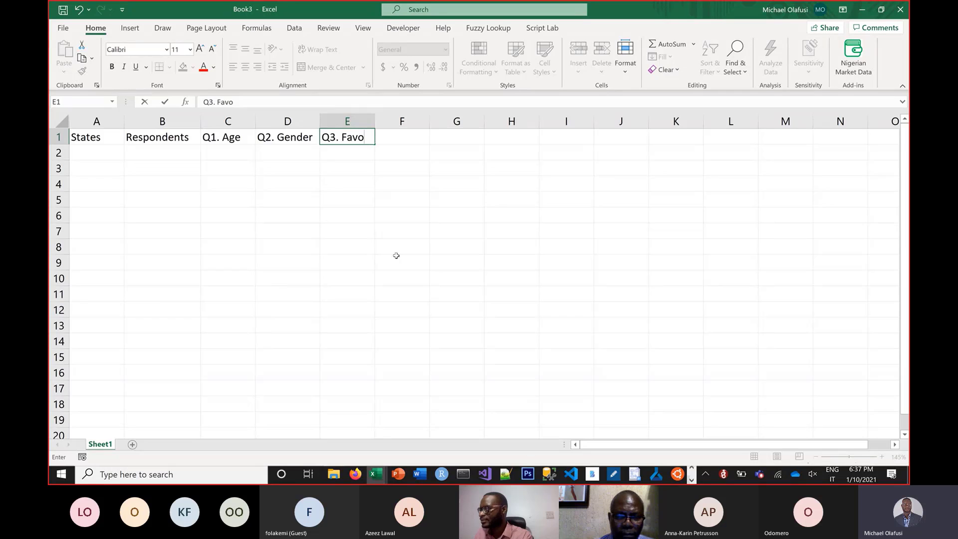
type("u")
type("t")
type("rite")
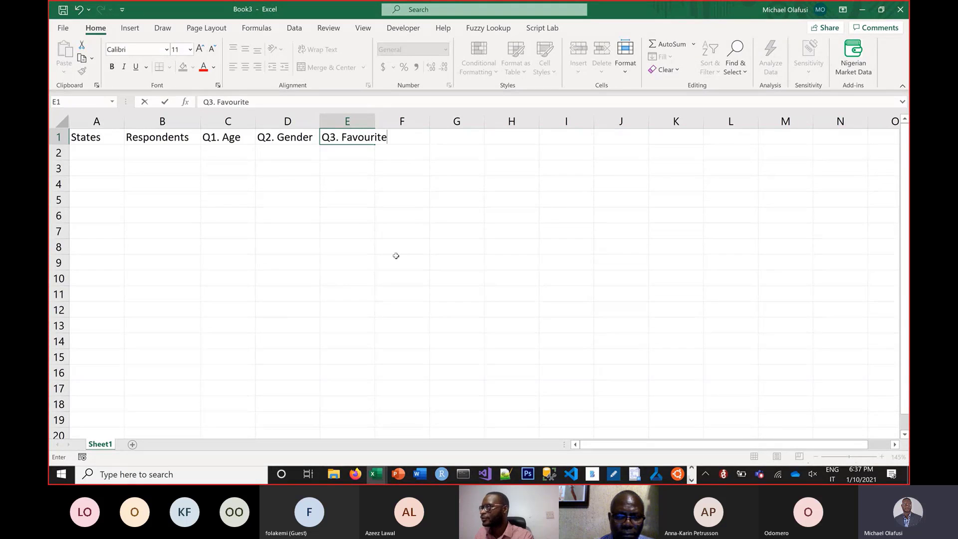
key("Tab")
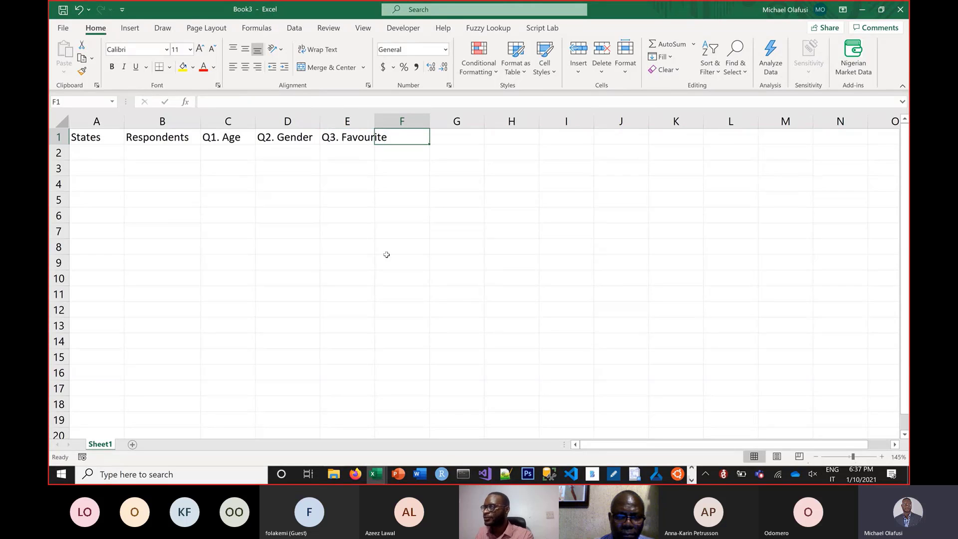
double_click(374, 118)
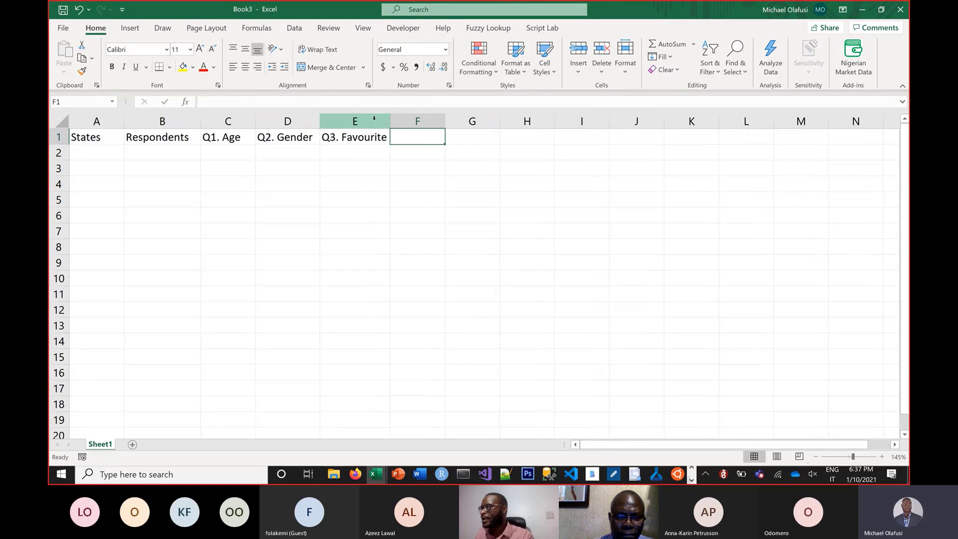
left_click(112, 155)
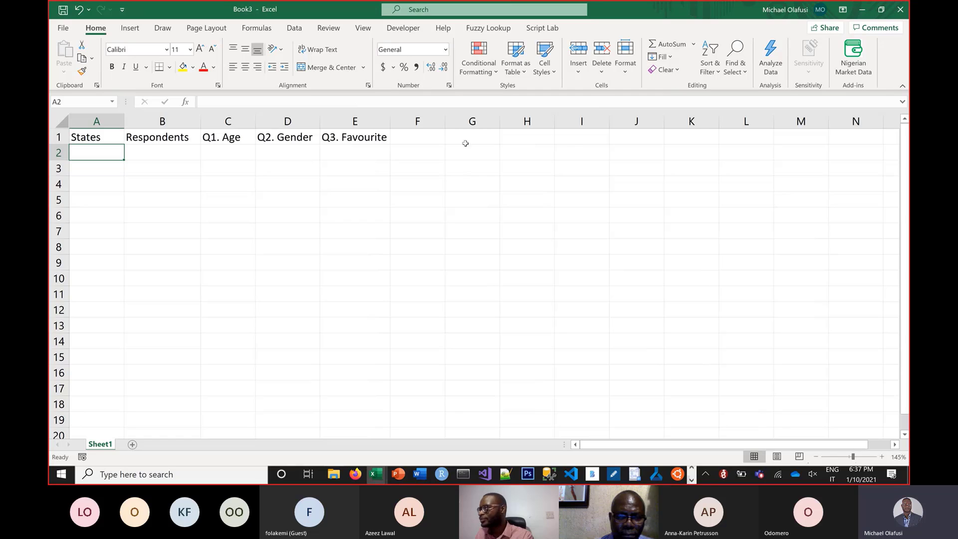
Try to fill a list of Nigerian states down column H, starting from "Abia" in H1, to row 185.
left_click(521, 136)
type("Abia")
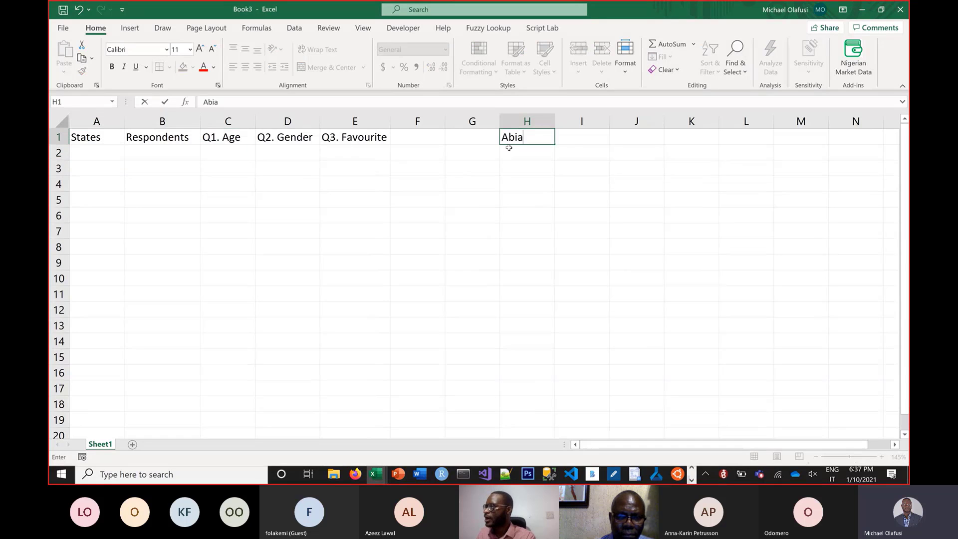
key("Return")
key("Up")
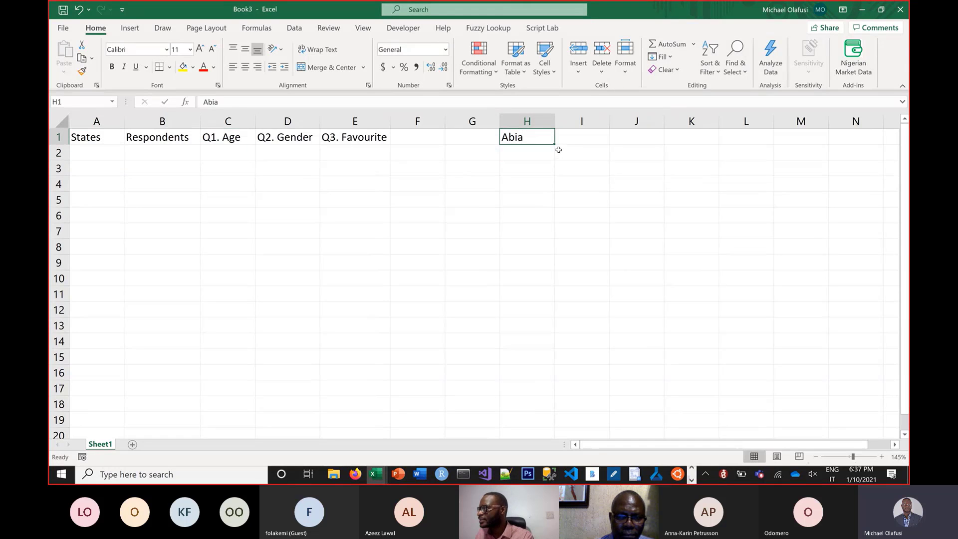
left_click_drag(557, 144, 537, 369)
scroll(220, 276, "up", 9)
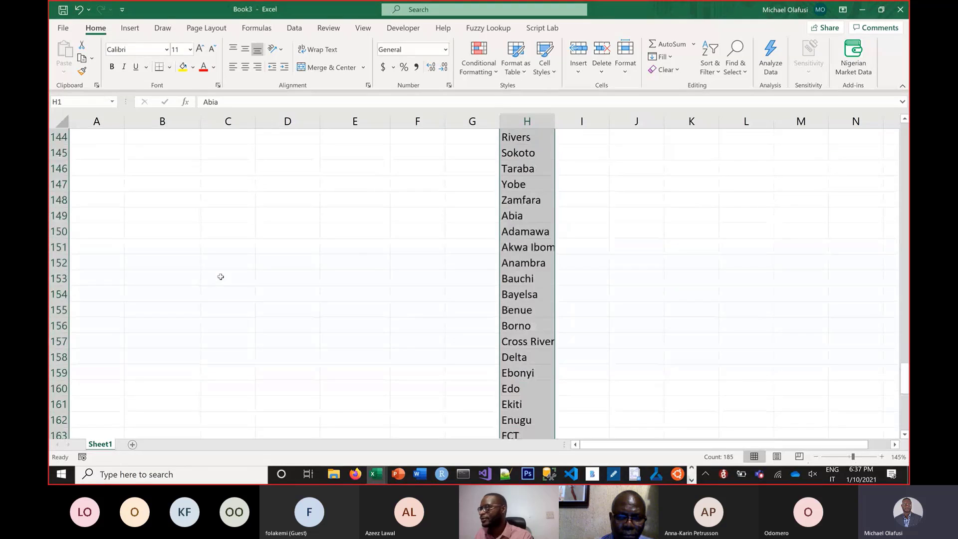
scroll(220, 277, "up", 16)
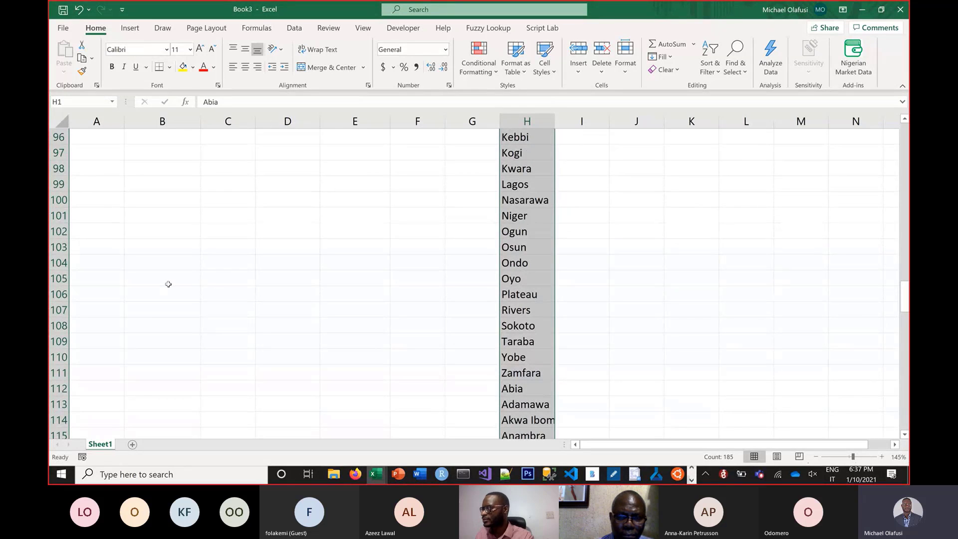
key("ctrl+z")
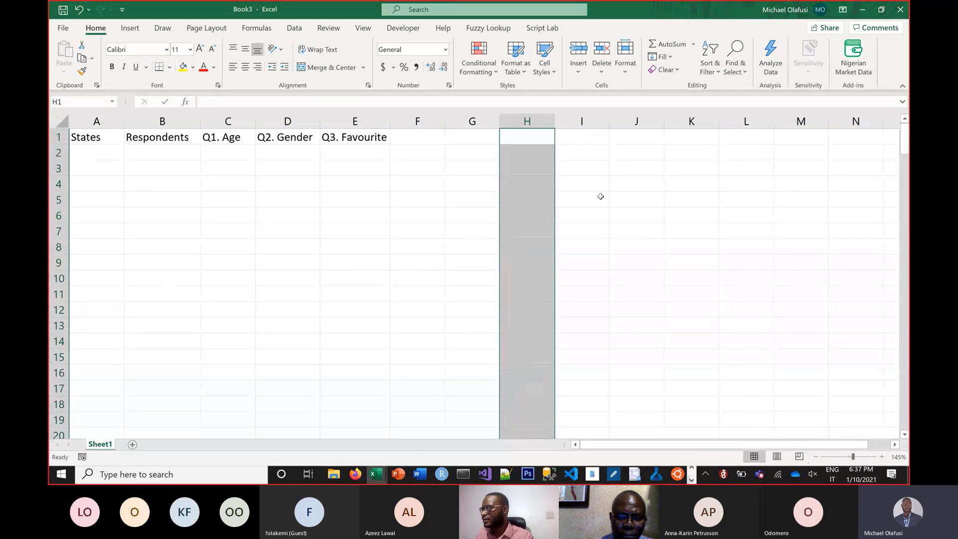
Enter "Abia" in H1 and fill the series of Nigerian states down to "Zamfara" in H37.
type("Abia")
key("Return")
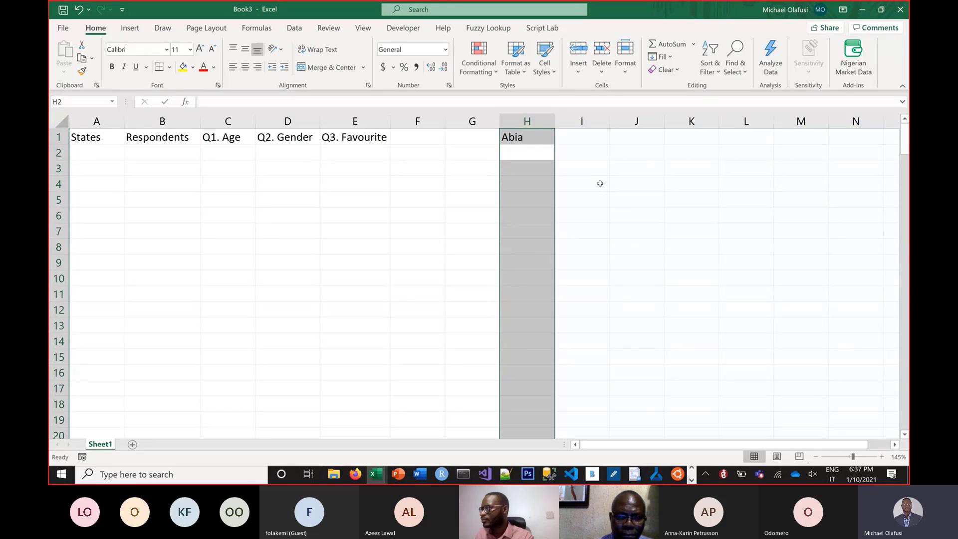
left_click(524, 140)
left_click_drag(556, 145, 516, 398)
left_click(410, 340)
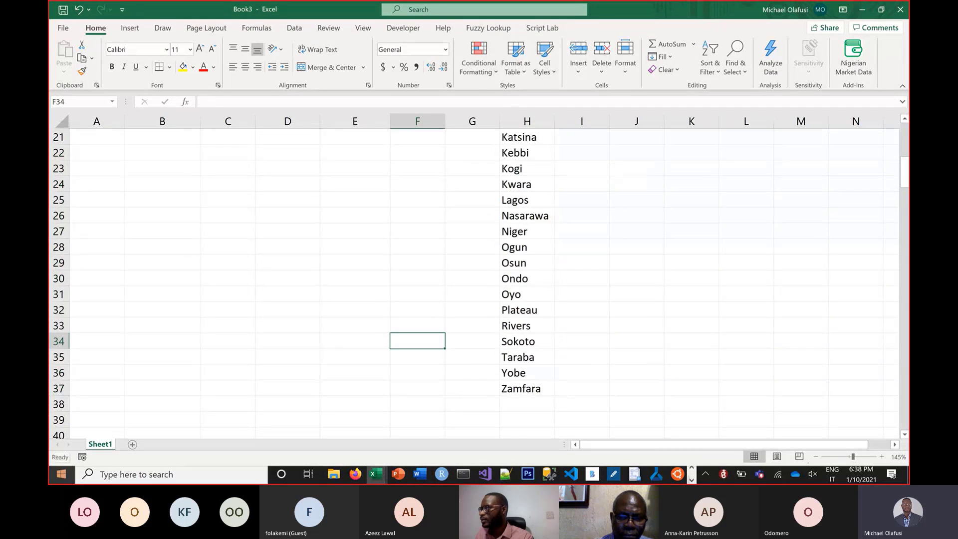
key("ctrl+Up")
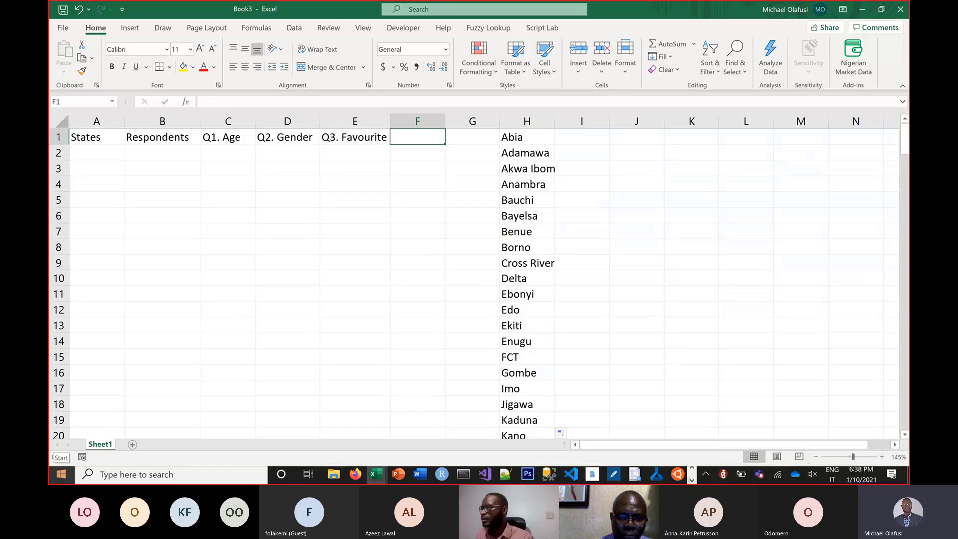
Enter =INDEX($H$1:$H$37,RANDBETWEEN(1,36)) in A2 to pick a random state from the list in column H.
left_click(108, 154)
type("=")
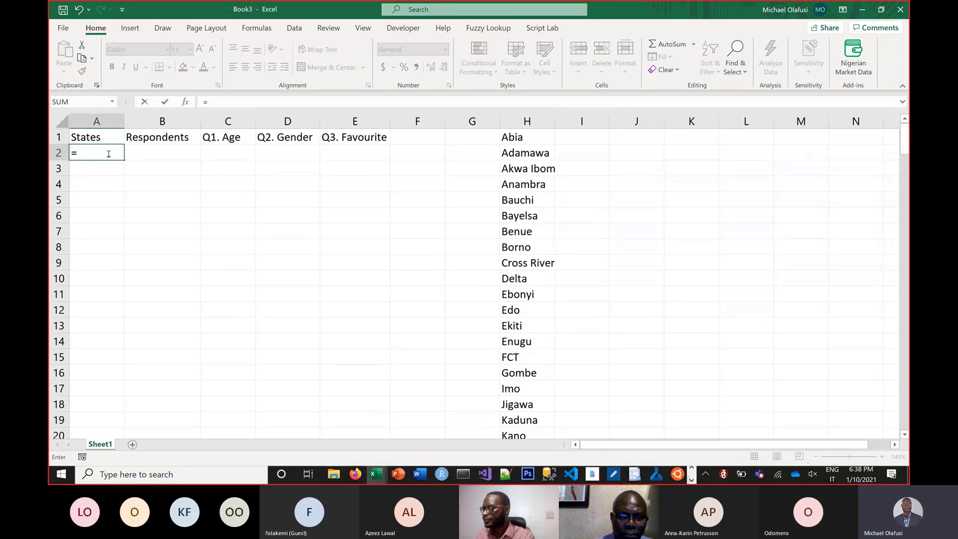
type("index")
key("Tab")
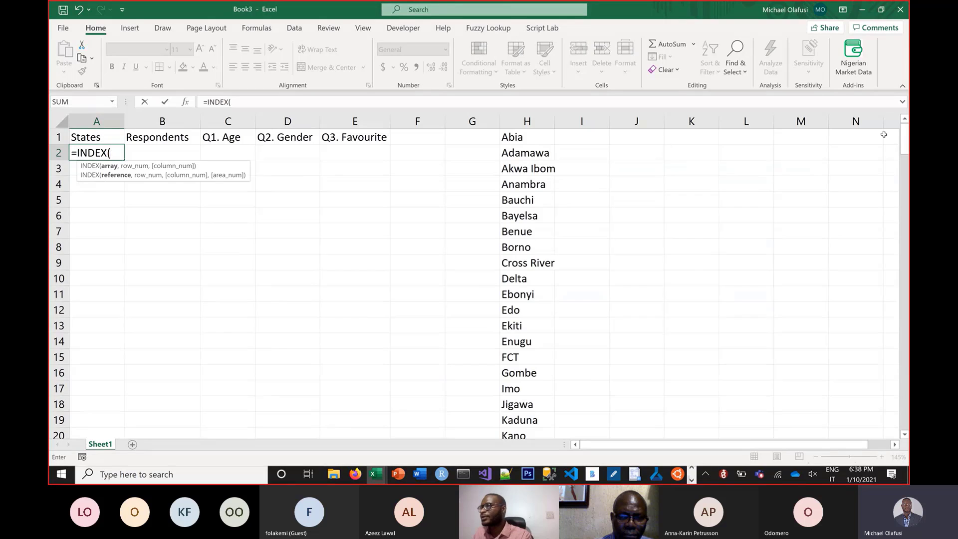
left_click(531, 137)
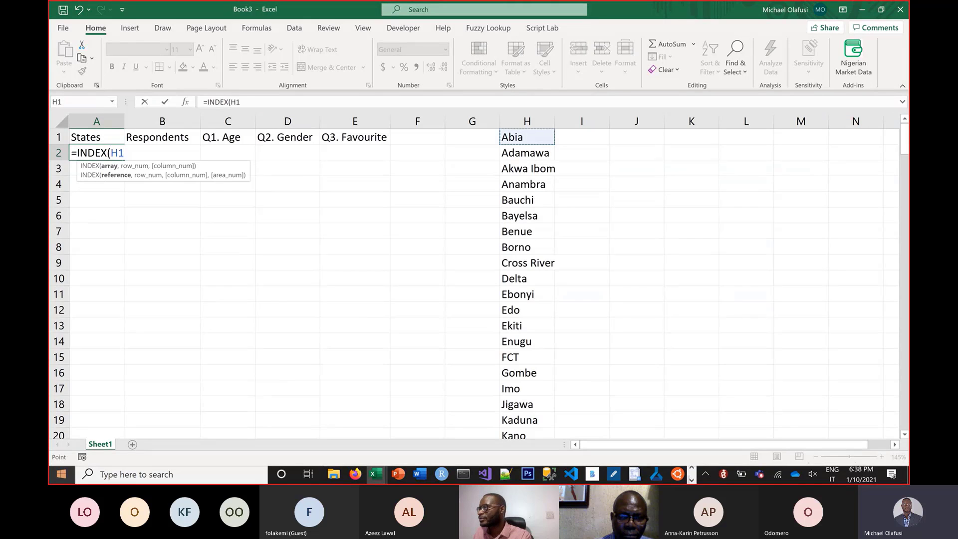
key("ctrl+shift+Down")
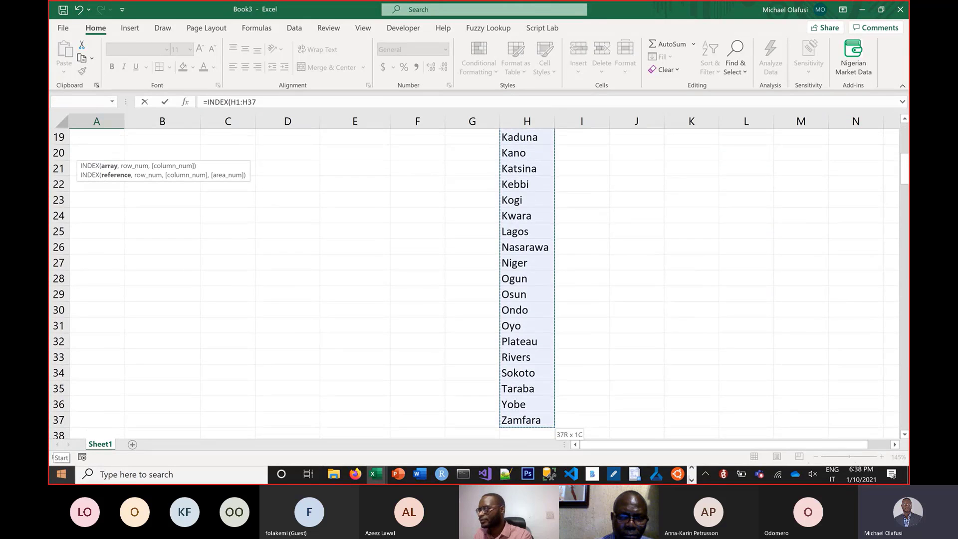
key("F4")
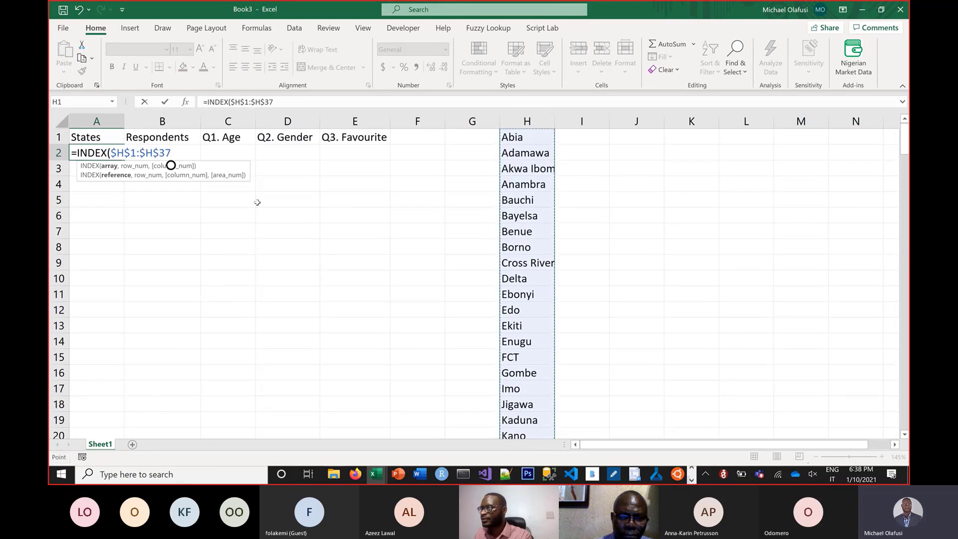
type(",randbe")
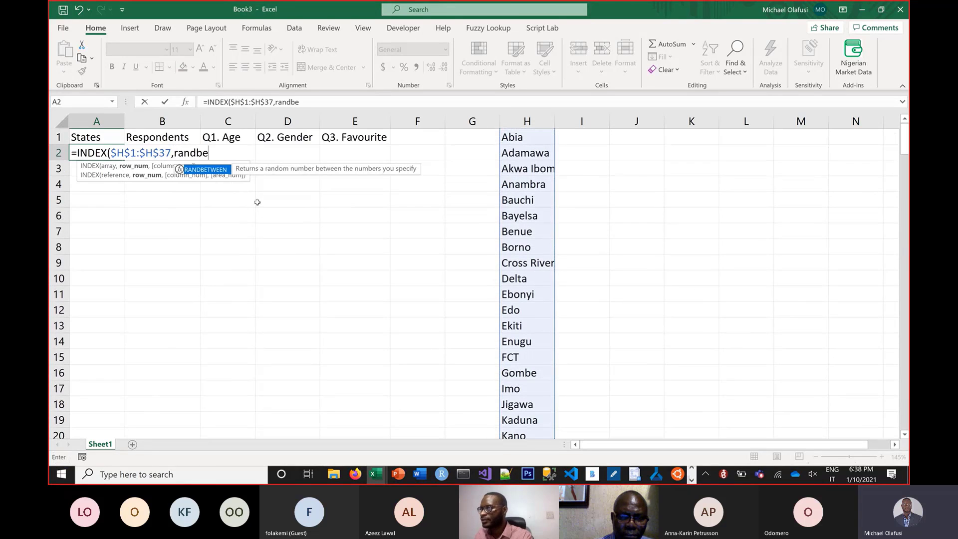
key("Tab")
type("1")
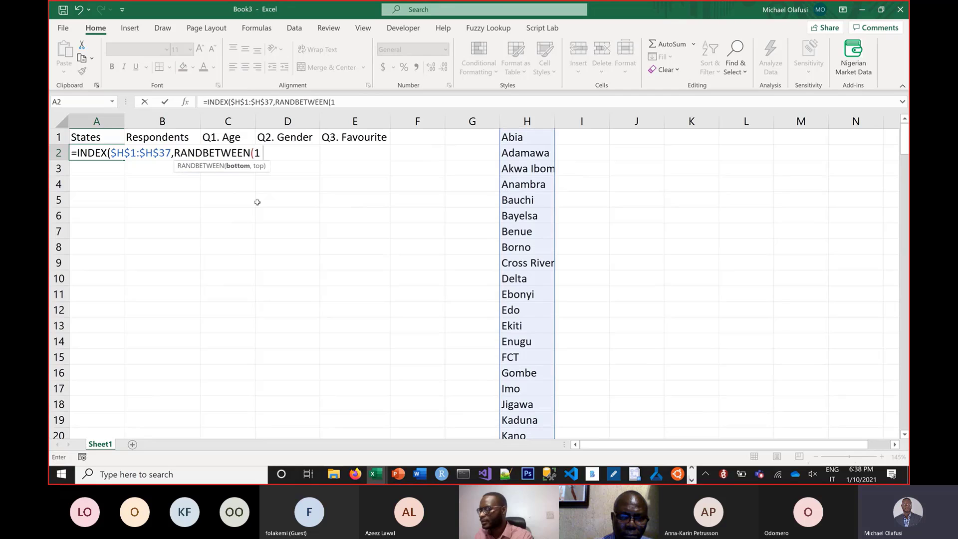
type(",36)")
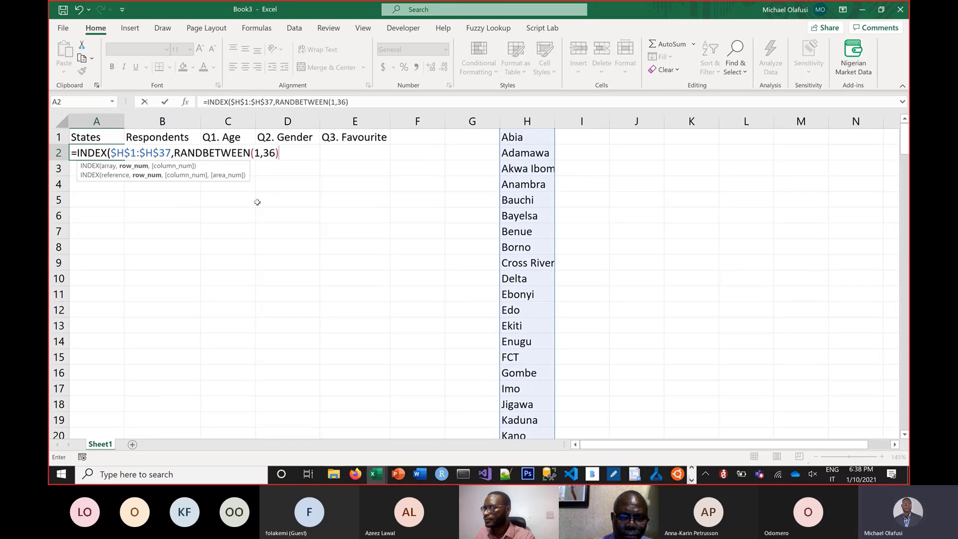
key("Return")
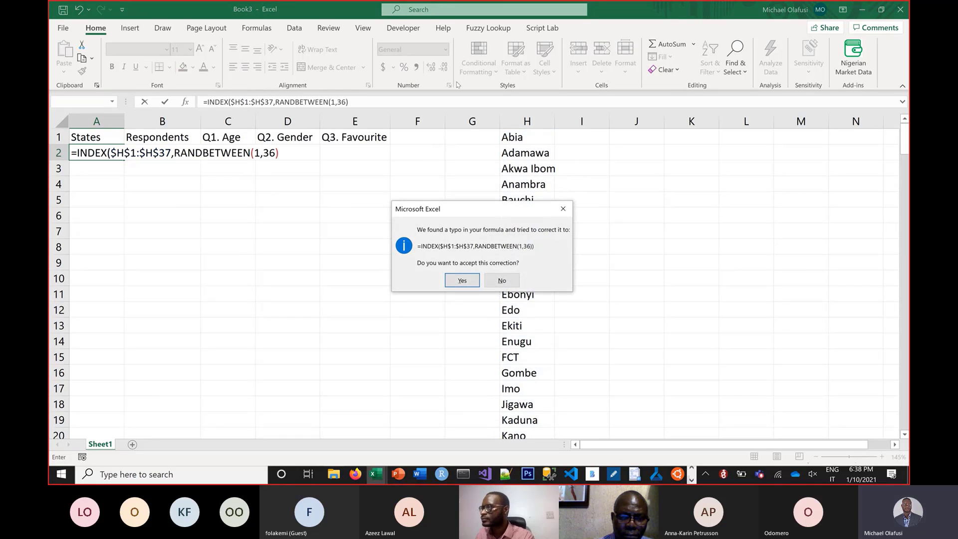
key("Return")
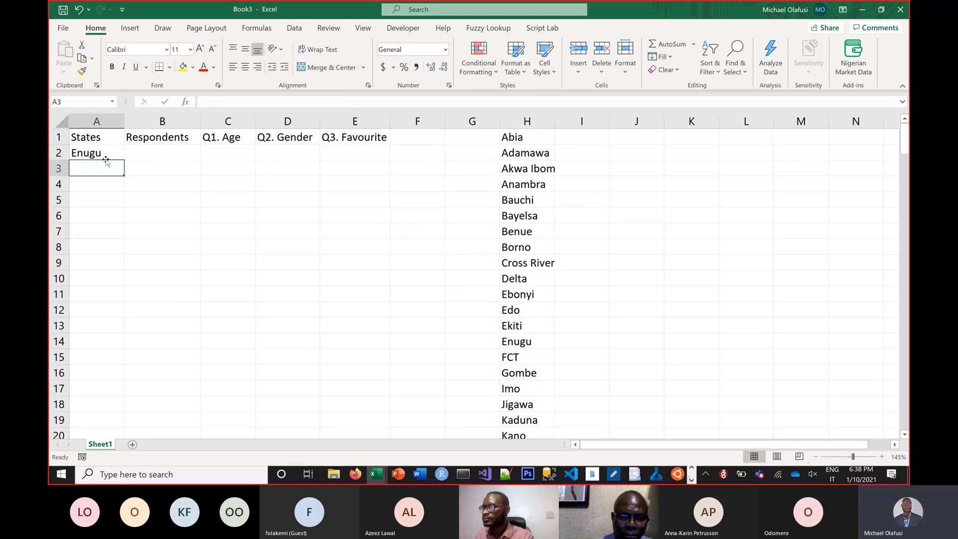
Try to fill the random state formula down the range A3:A10003.
left_click(83, 103)
left_click(83, 103)
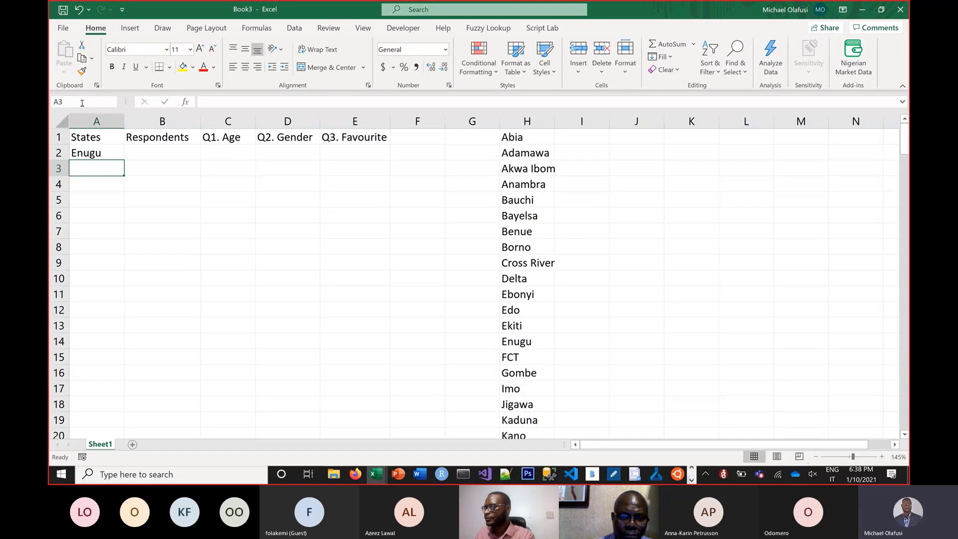
type(":a")
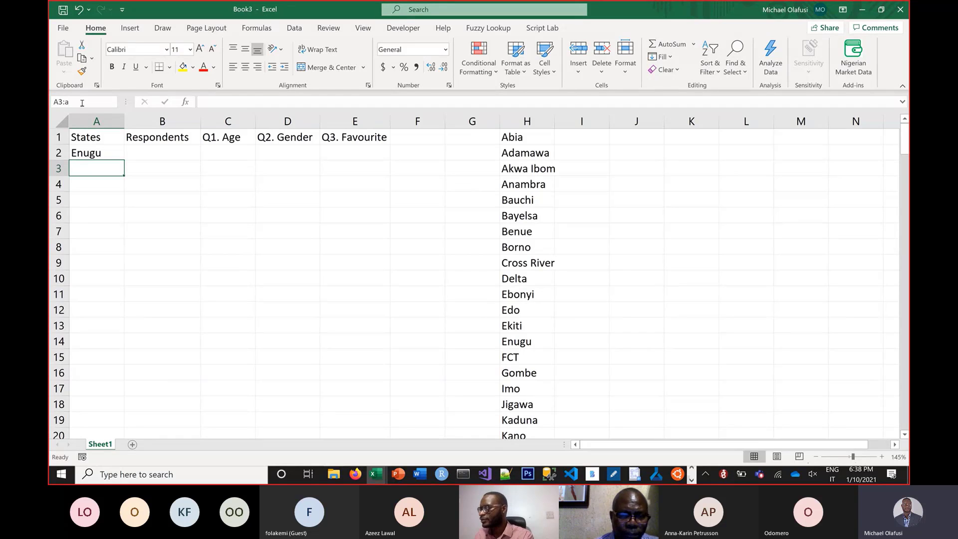
type("10003")
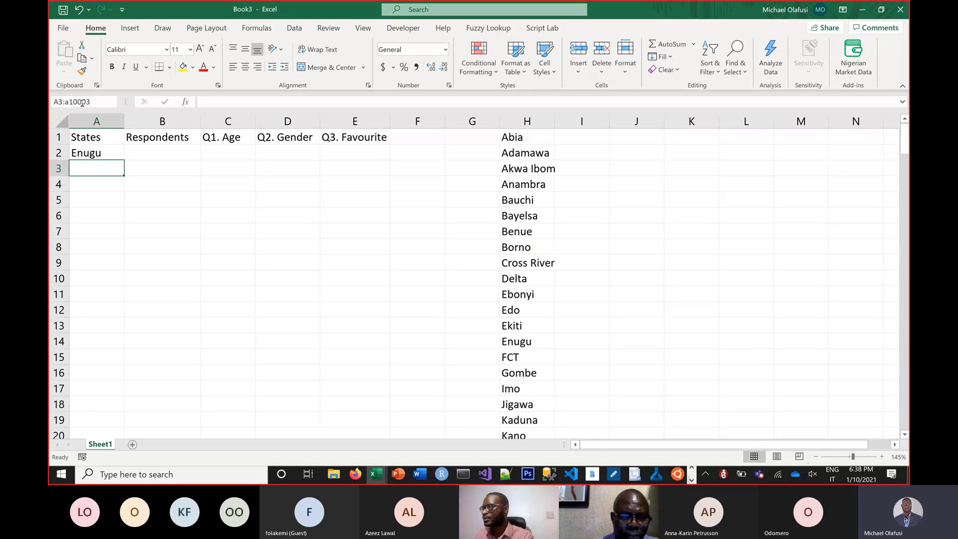
key("Return")
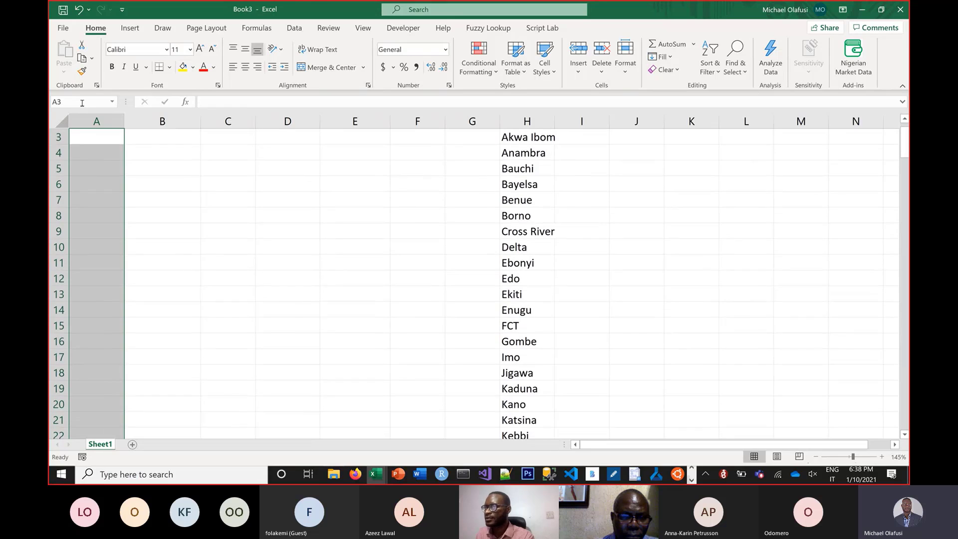
scroll(143, 180, "up", 1)
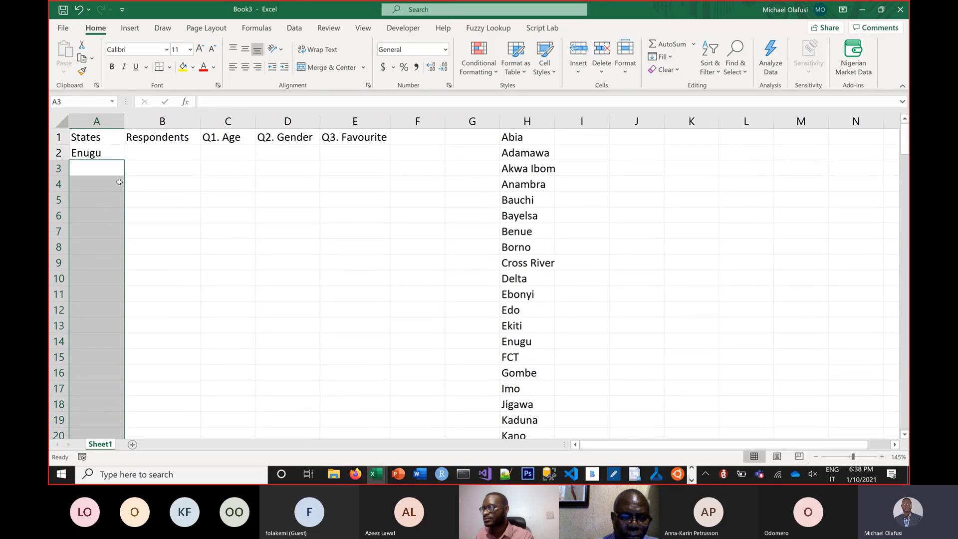
key("ctrl+d")
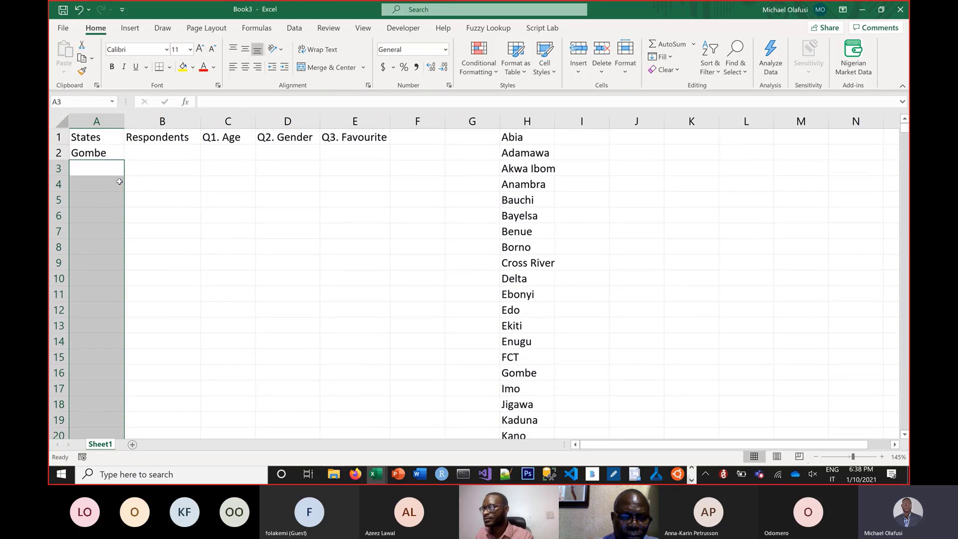
Fill the random state formula from A2 down to A10003.
left_click(94, 152)
left_click(79, 101)
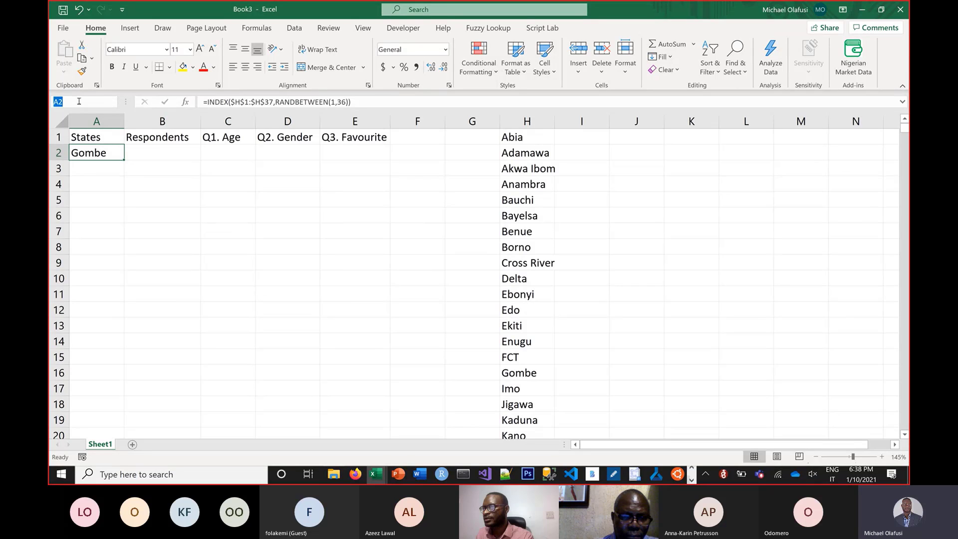
left_click(79, 101)
type(":a1000")
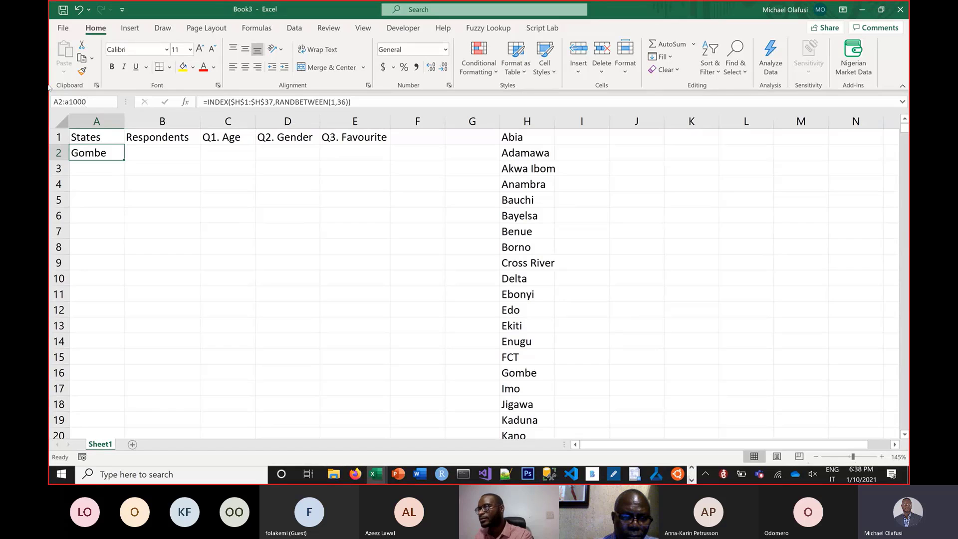
type("3")
key("Return")
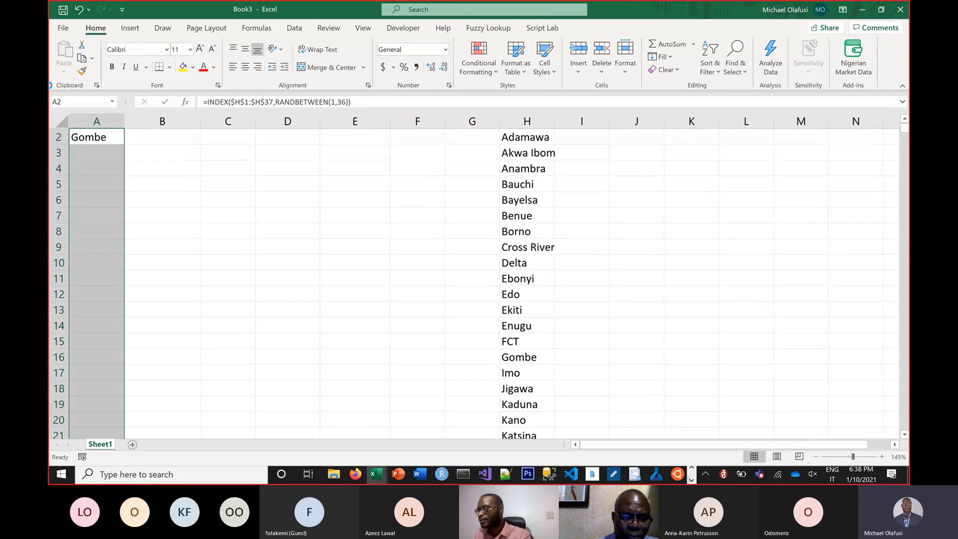
key("ctrl+d")
scroll(180, 185, "up", 1)
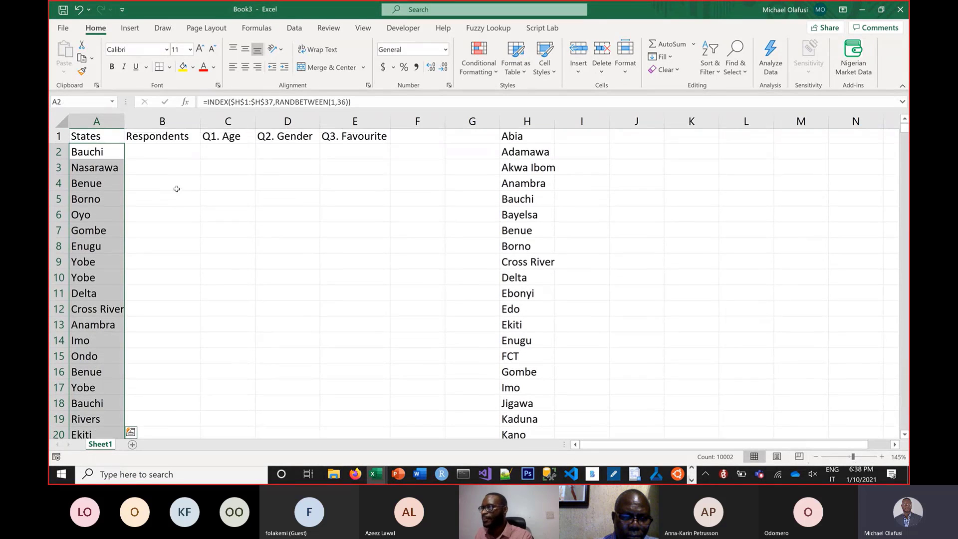
left_click(183, 143)
left_click(180, 154)
type("=")
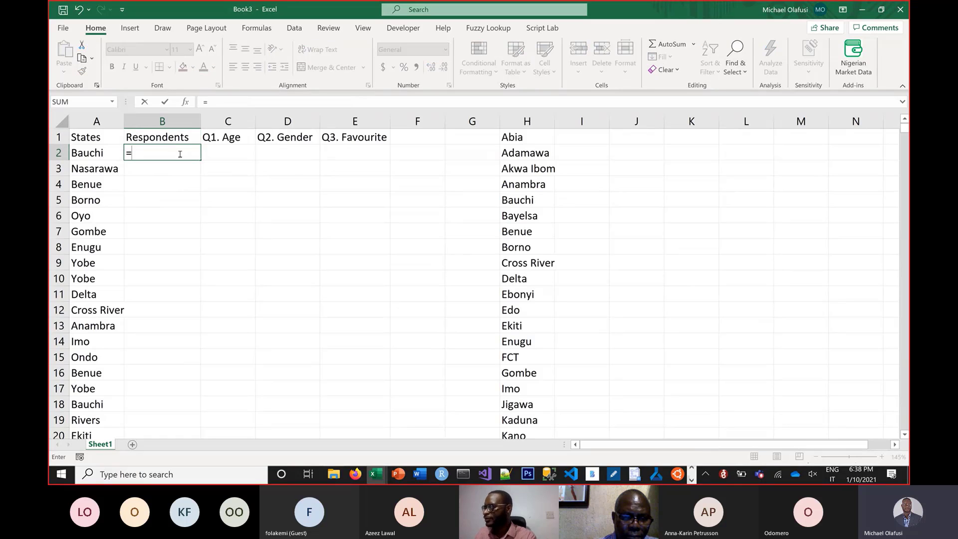
type("re")
key("Escape")
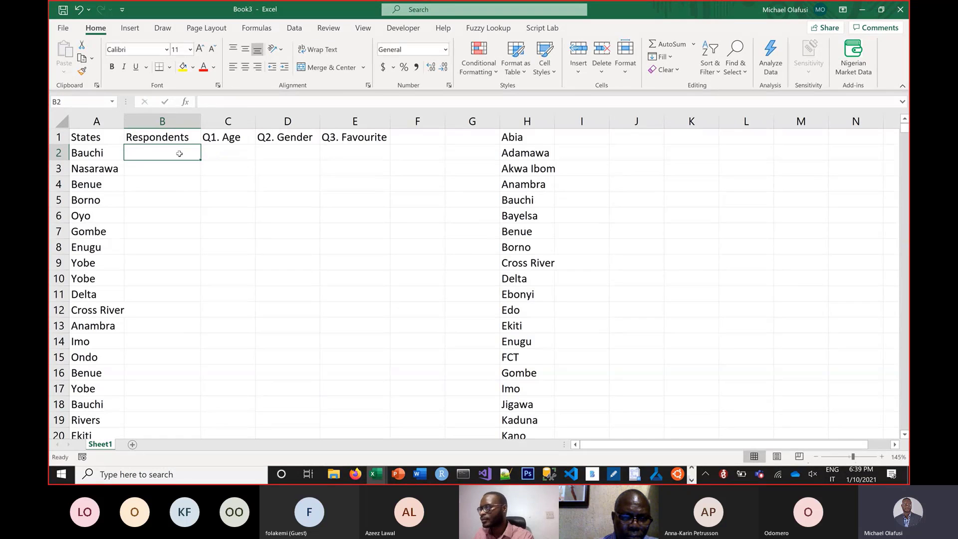
Enter "respondent001" in B2 and fill the numbered series down column B to the last row of states.
type("respondent00")
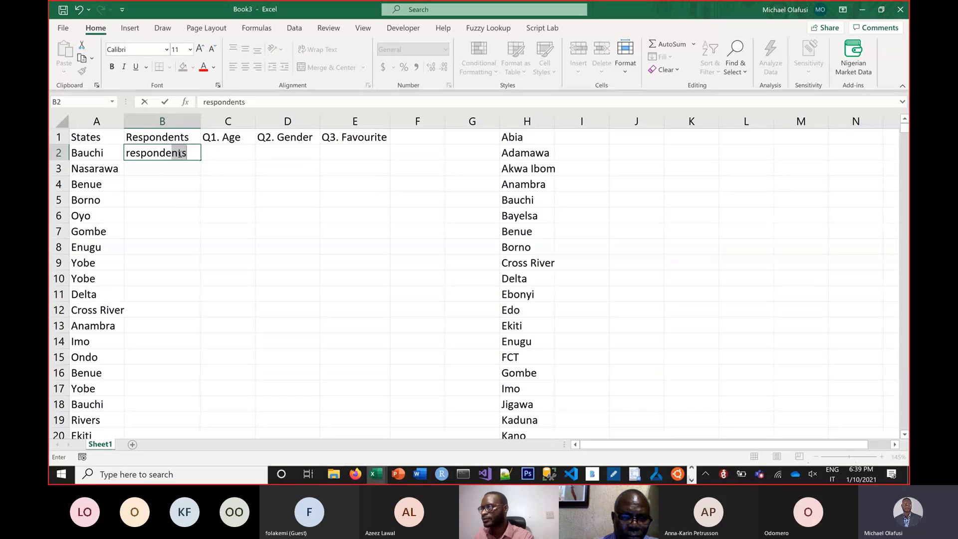
type("1")
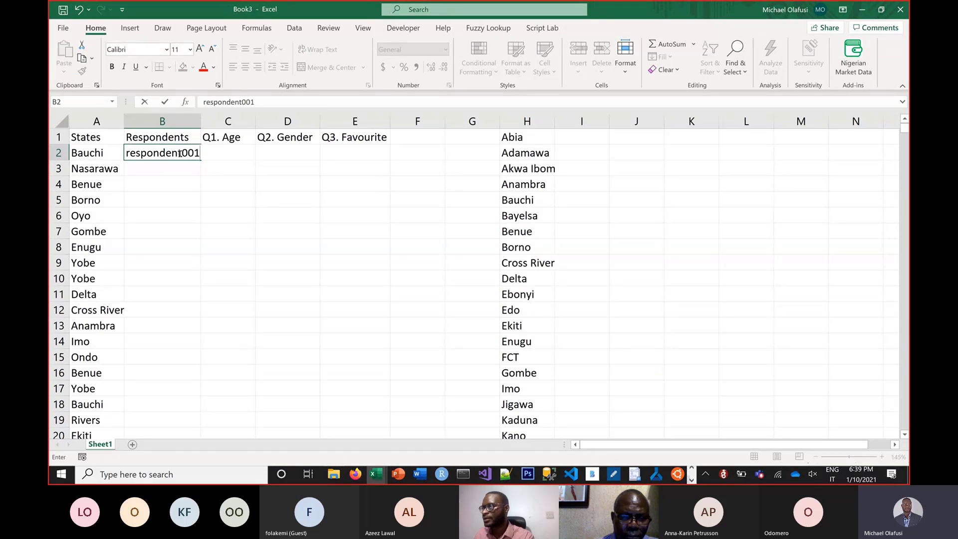
key("Return")
left_click(182, 155)
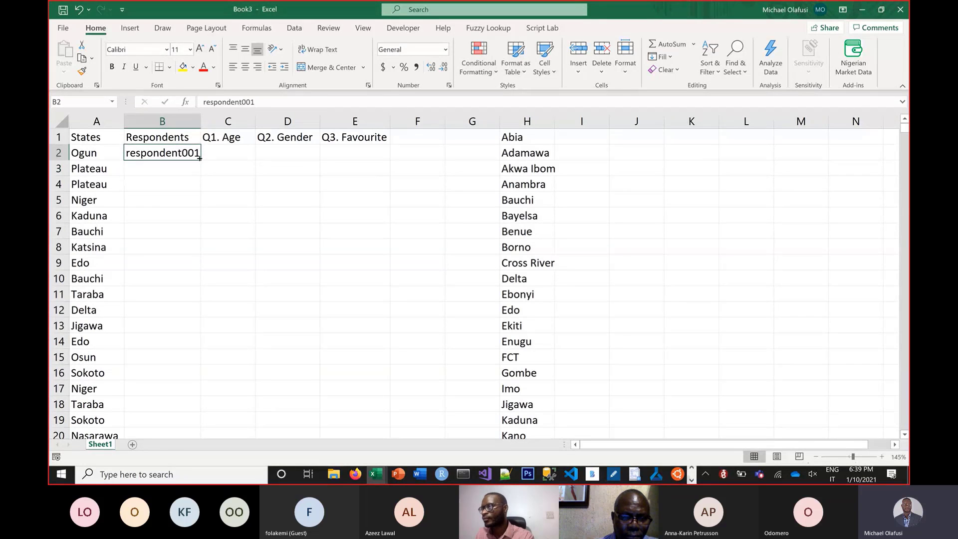
left_click_drag(200, 159, 202, 240)
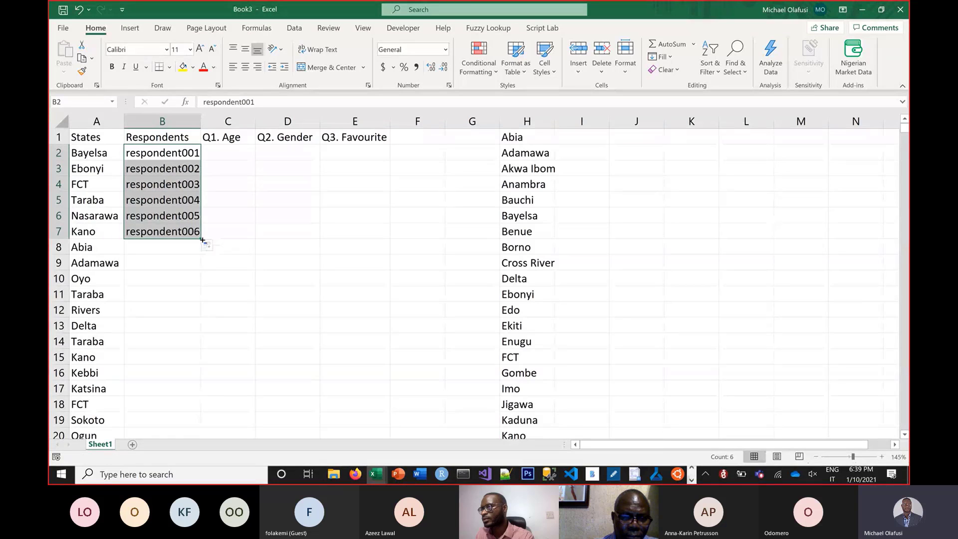
double_click(202, 240)
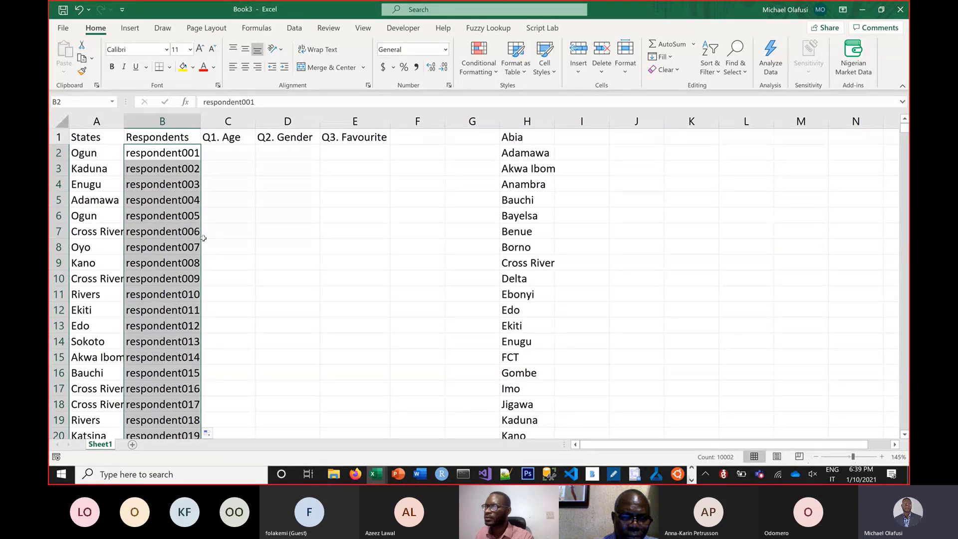
Change the respondent ID in B2 to "respondent000001".
left_click(178, 153)
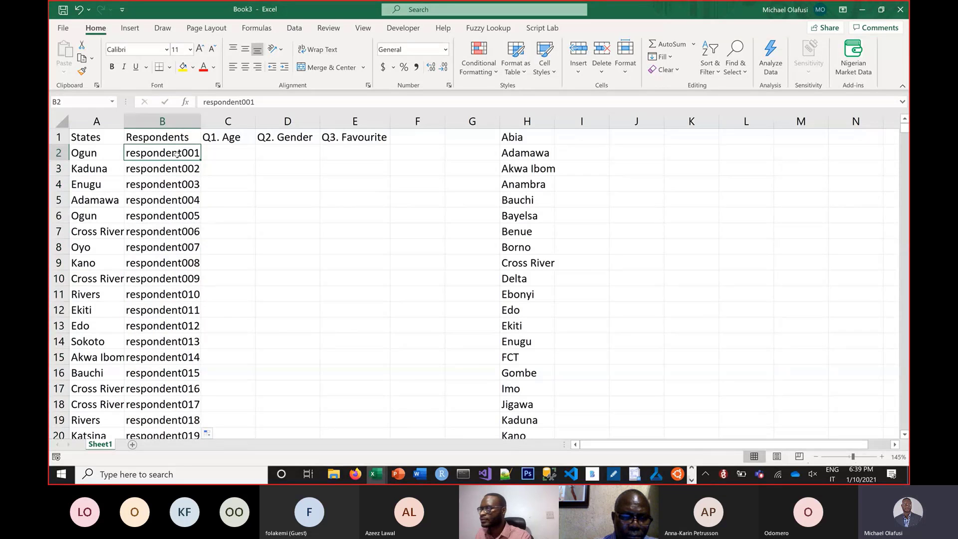
left_click(250, 102)
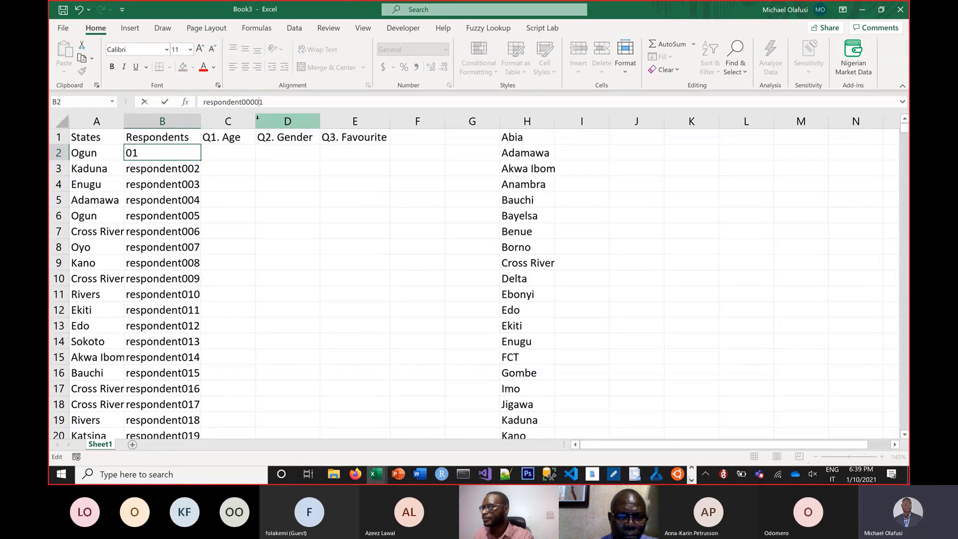
type("000")
key("Return")
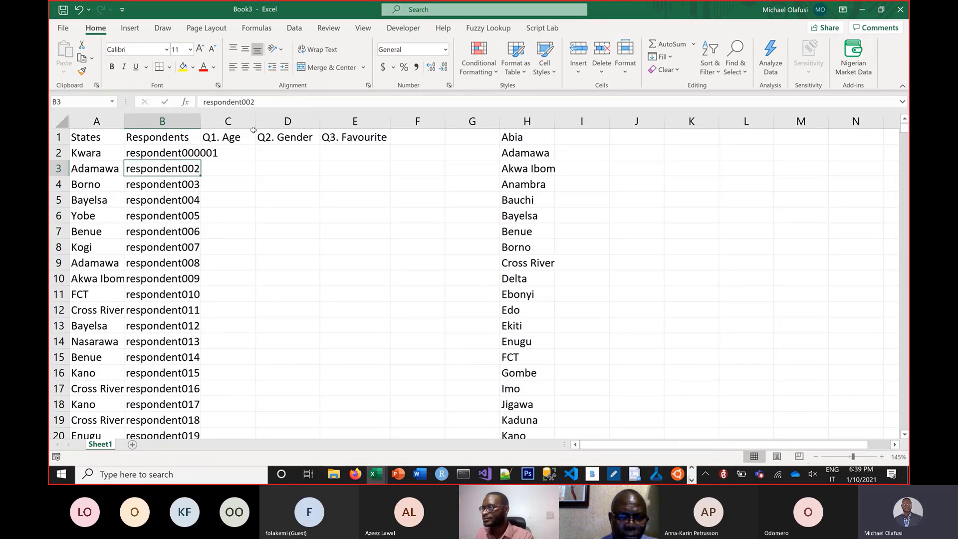
Refill the respondent series from B2 down to the last row of states and autofit the width of column B.
left_click(187, 154)
left_click_drag(201, 161, 201, 207)
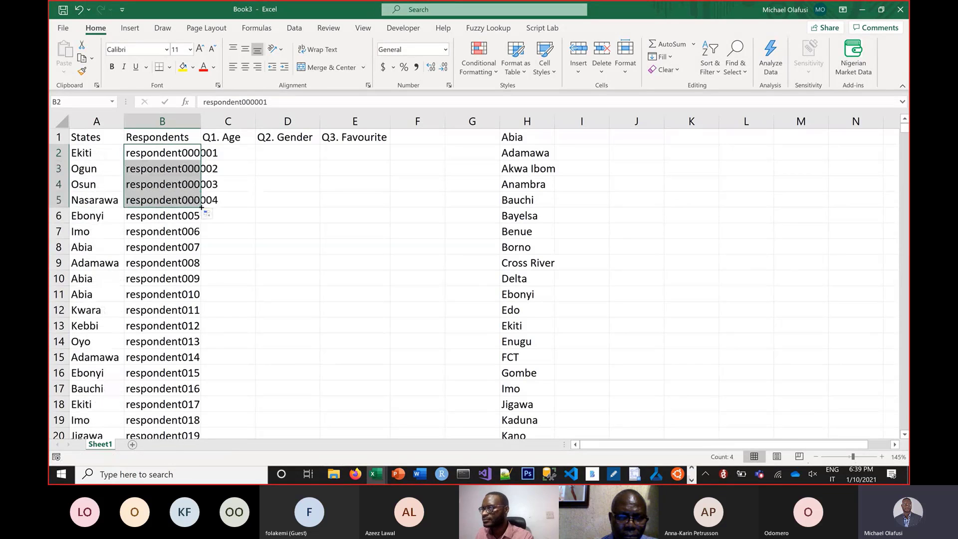
double_click(201, 208)
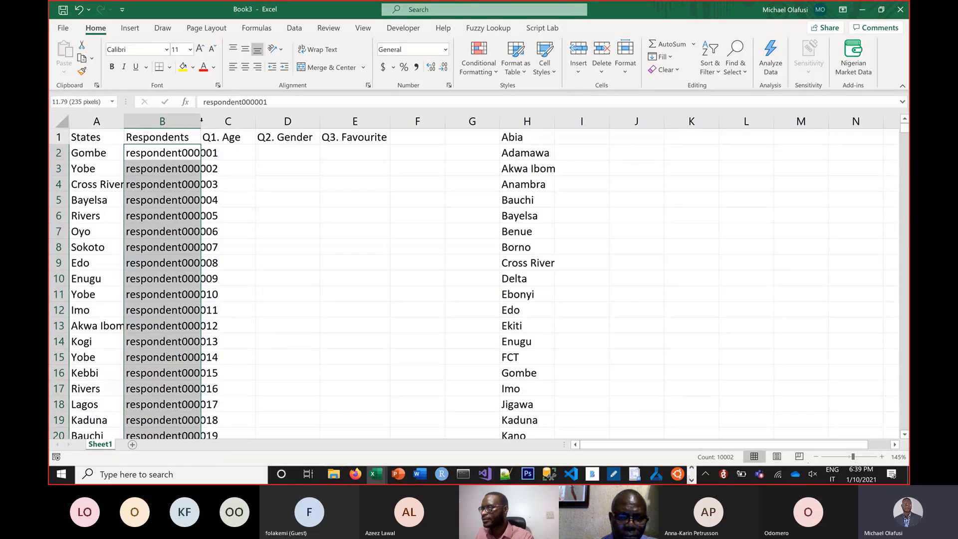
double_click(201, 121)
Enter =RANDBETWEEN(18,54) in C2 and fill it down the Q1. Age column to the last respondent row.
left_click(256, 153)
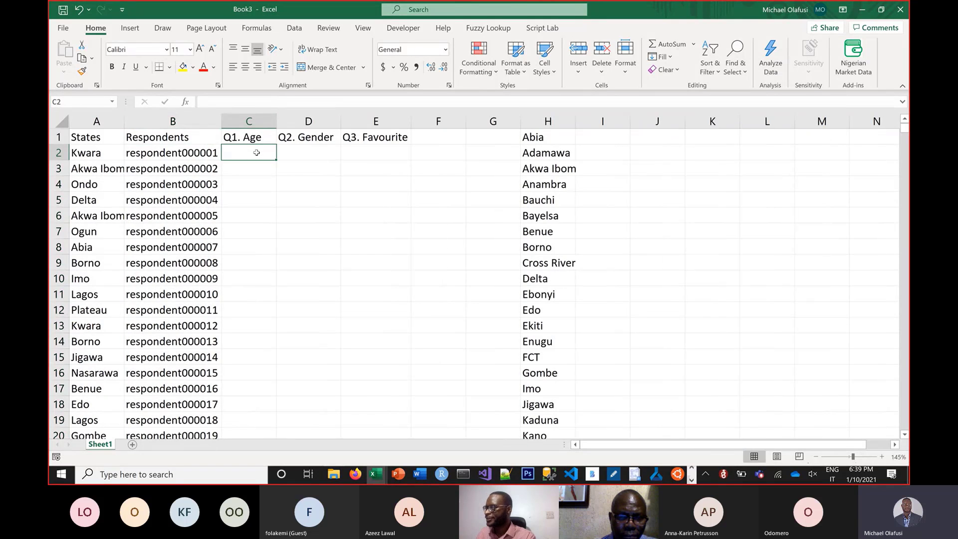
type("=randbe")
key("Tab")
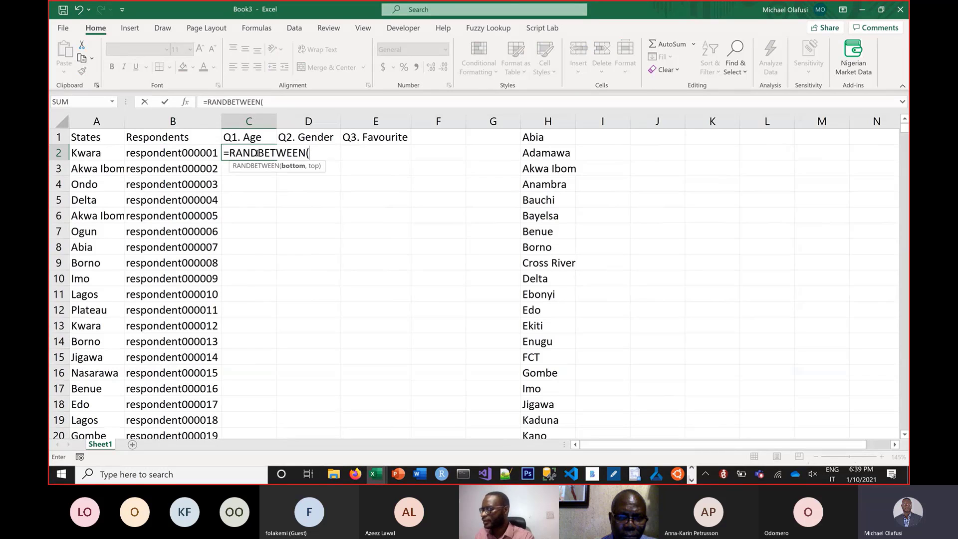
type("18,")
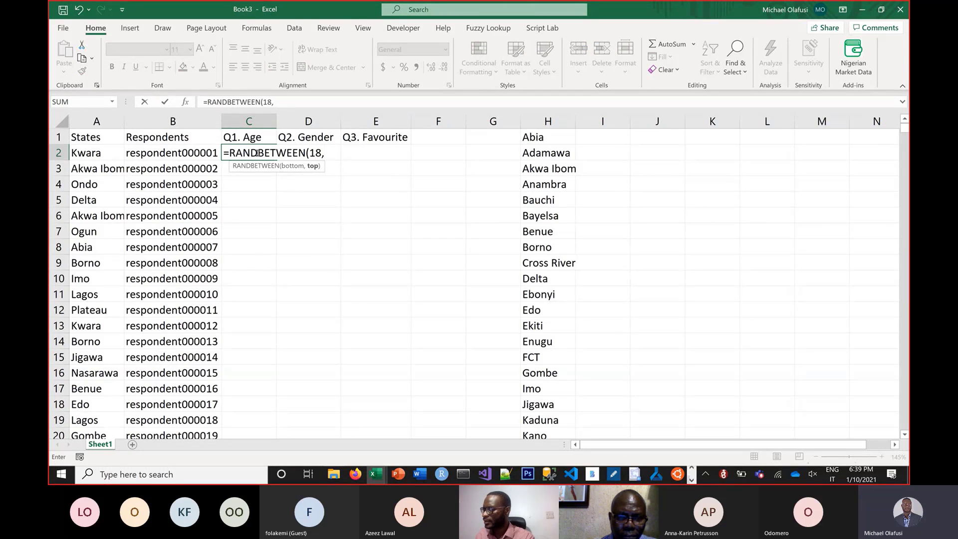
type("54)")
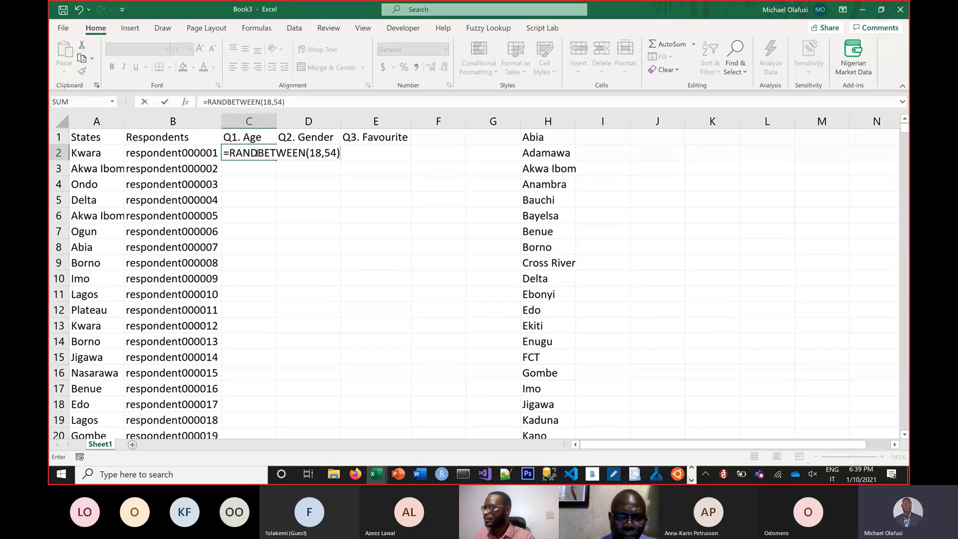
key("ctrl+Return")
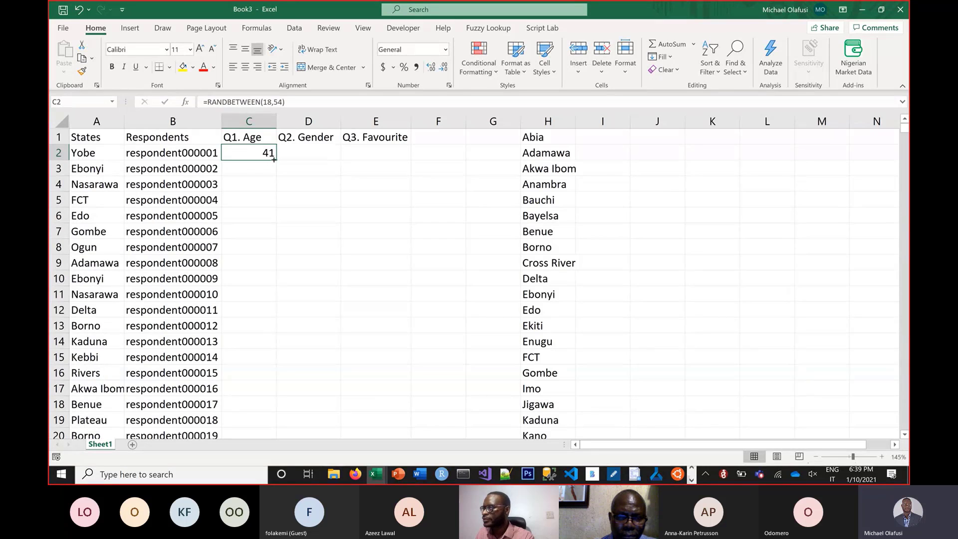
double_click(274, 160)
Write a CHOOSE formula in D2 that uses RANDBETWEEN(1,2) to pick "Male" or "Female".
left_click(326, 152)
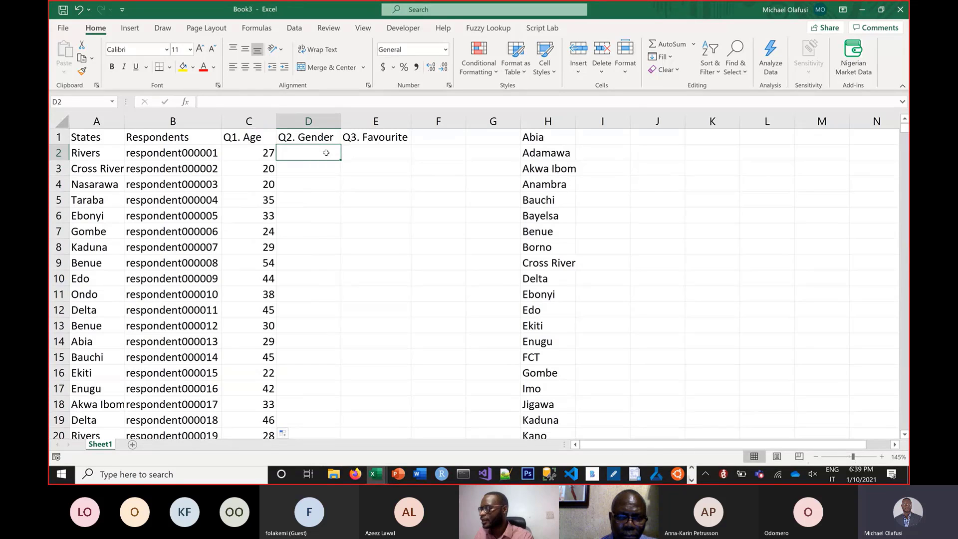
type("=")
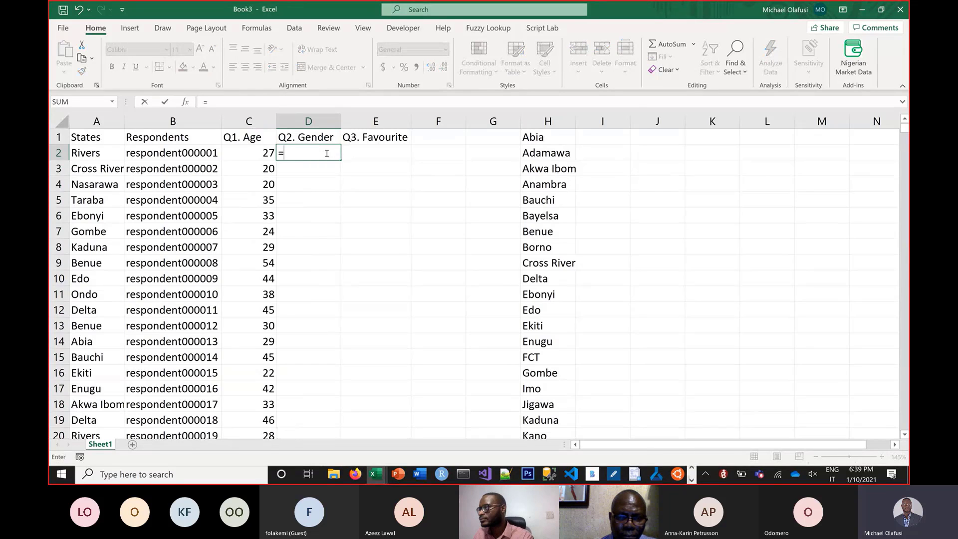
type("ch")
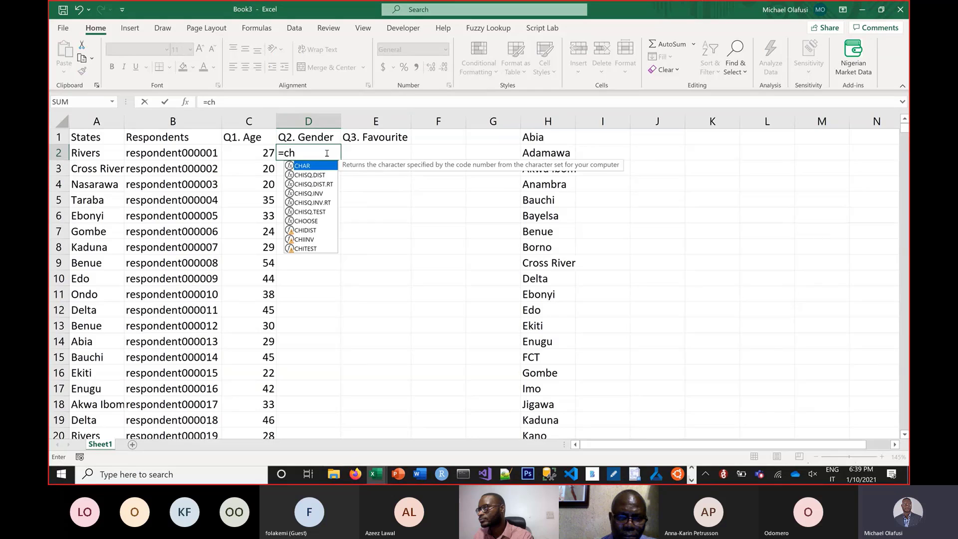
type("o")
key("Tab")
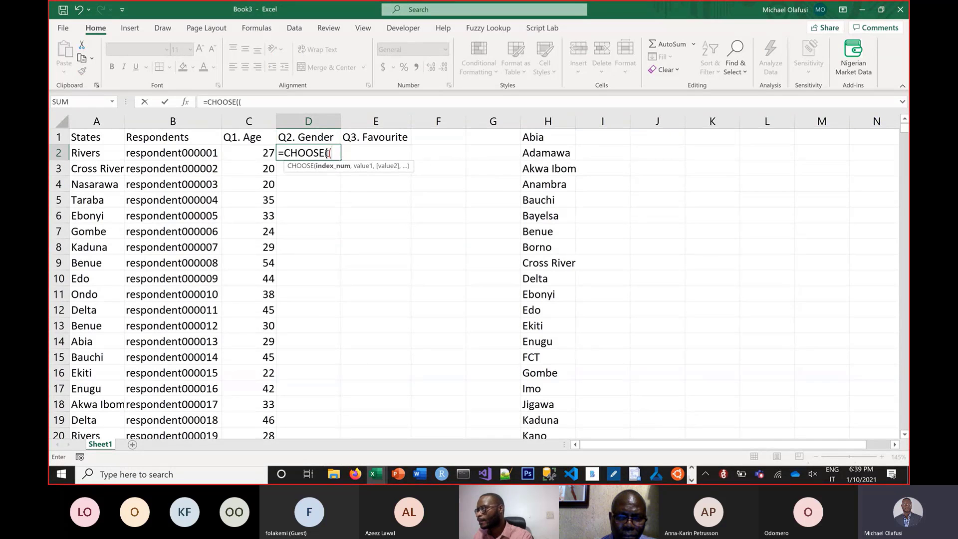
type("(randb")
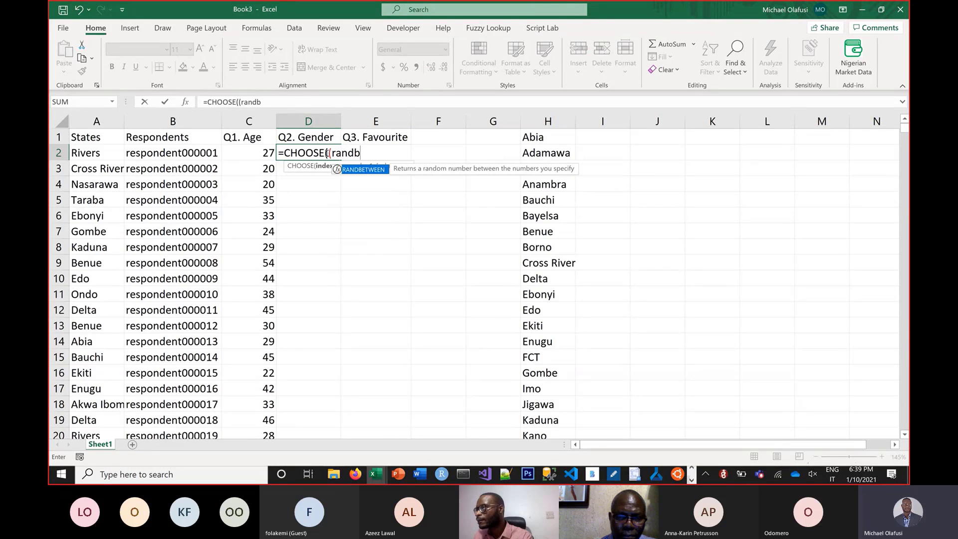
key("Tab")
type("1,")
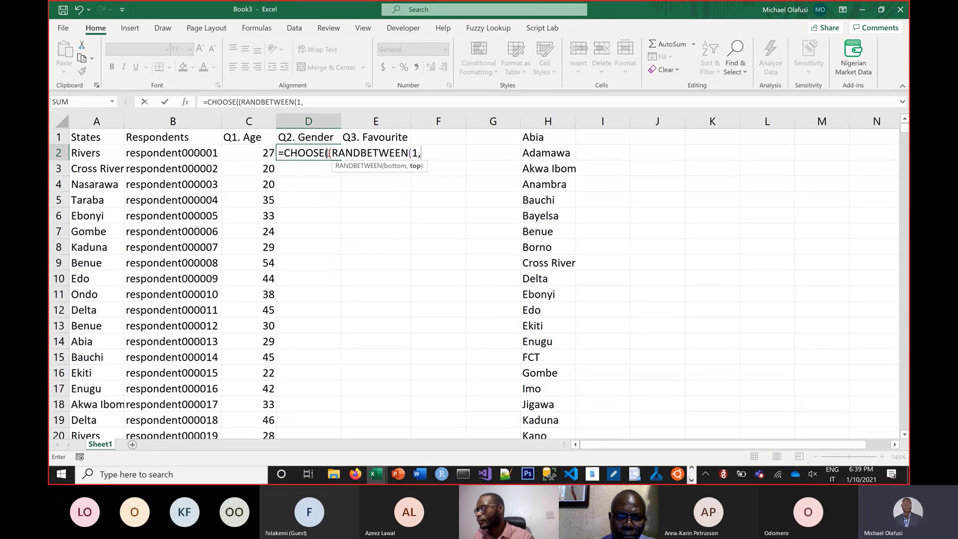
type("2)")
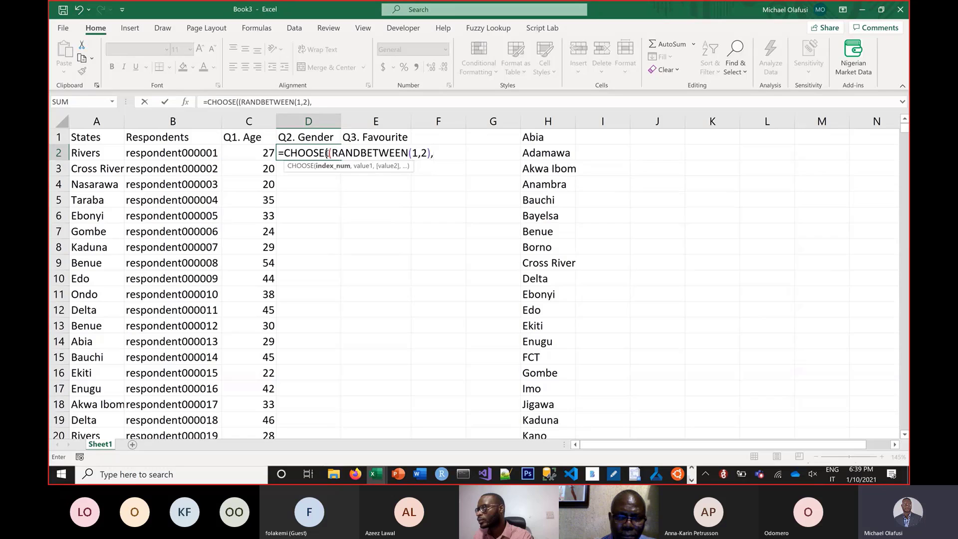
type(",\"Male\",")
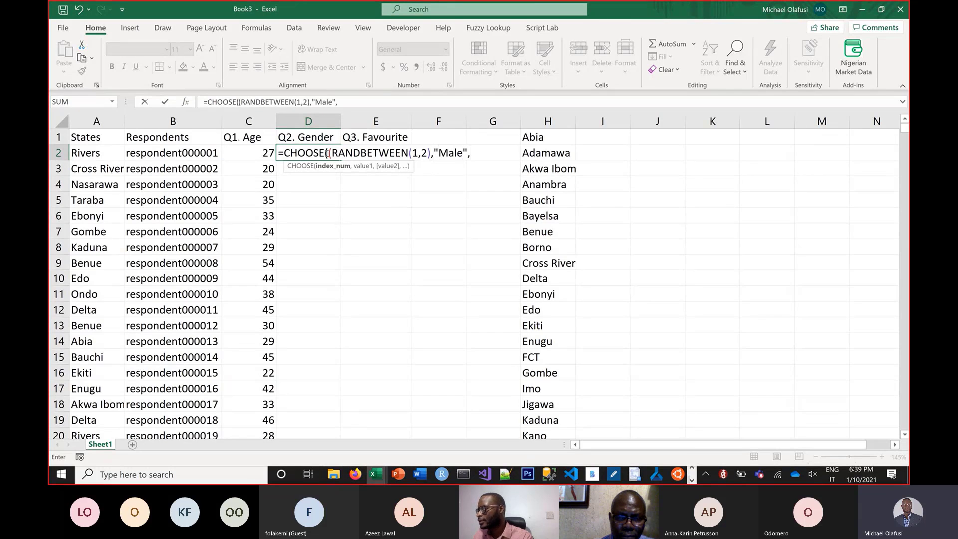
type("\"Female")
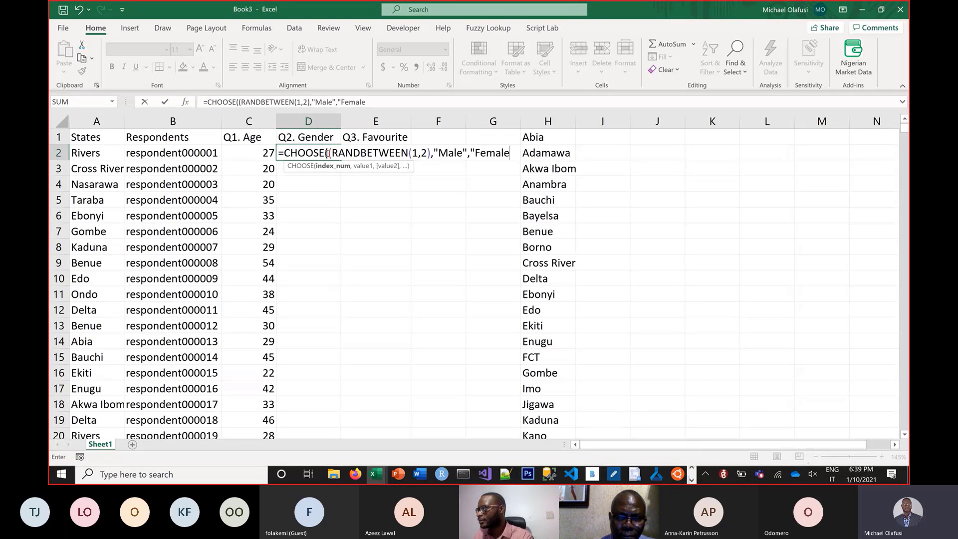
type("\")")
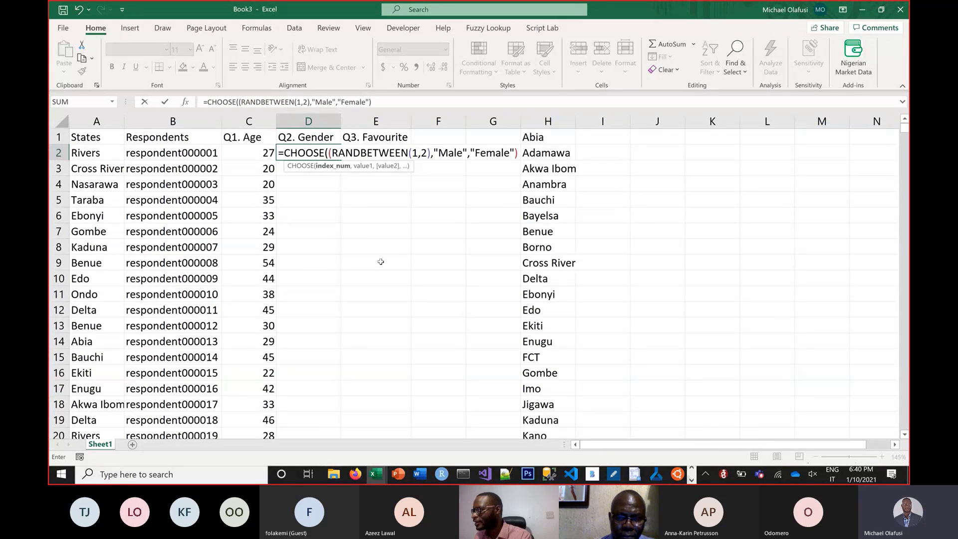
type(")")
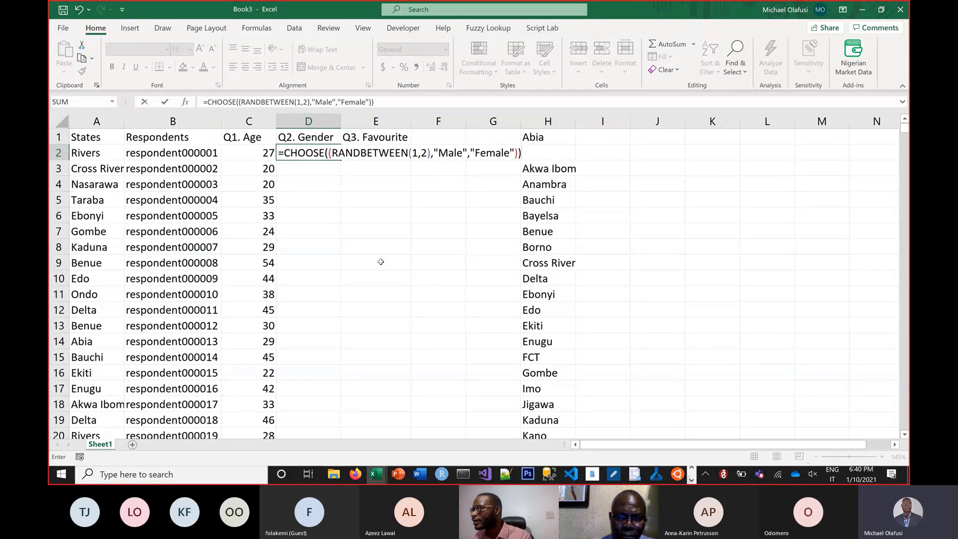
Correct the parentheses in D2 to =CHOOSE(RANDBETWEEN(1,2),"Male","Female") and fill the formula down the Q2. Gender column.
left_click(430, 154)
type(")")
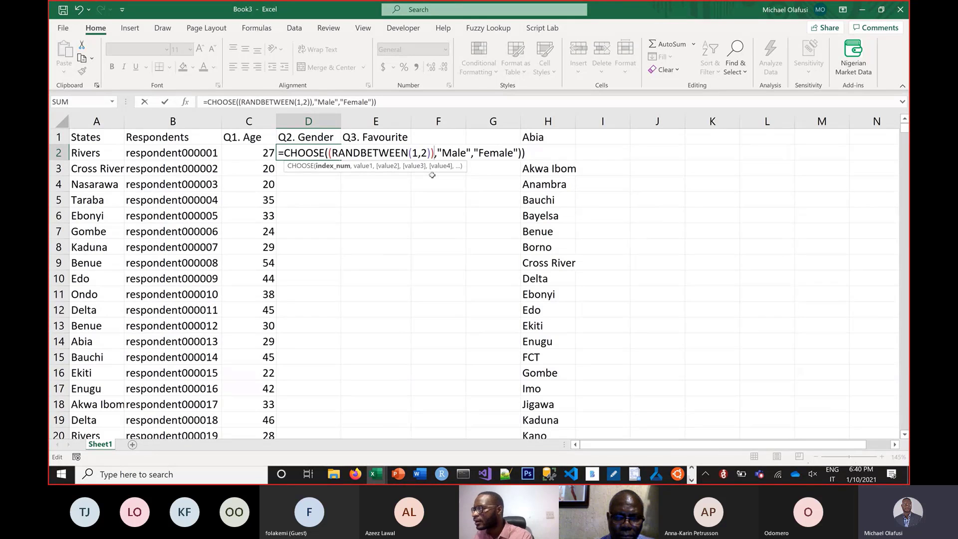
key("BackSpace")
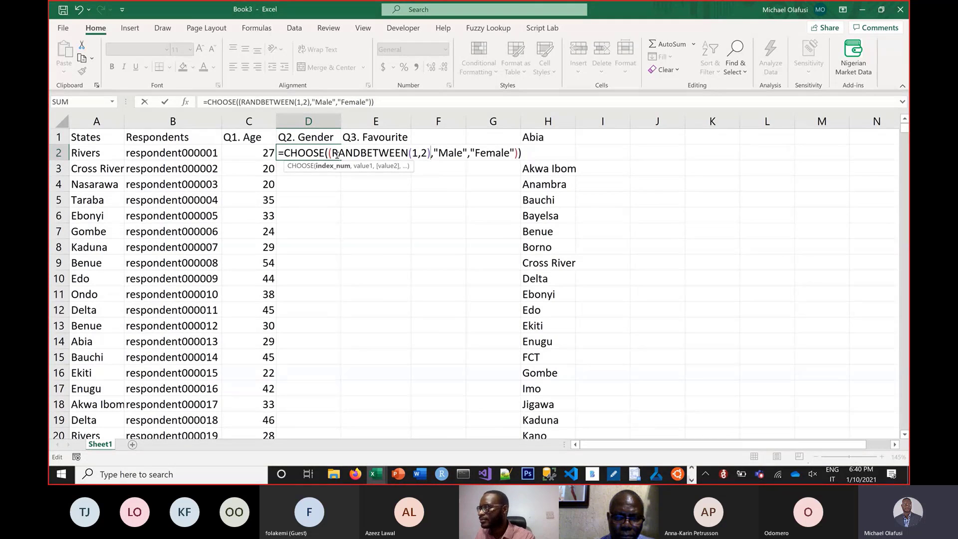
key("BackSpace")
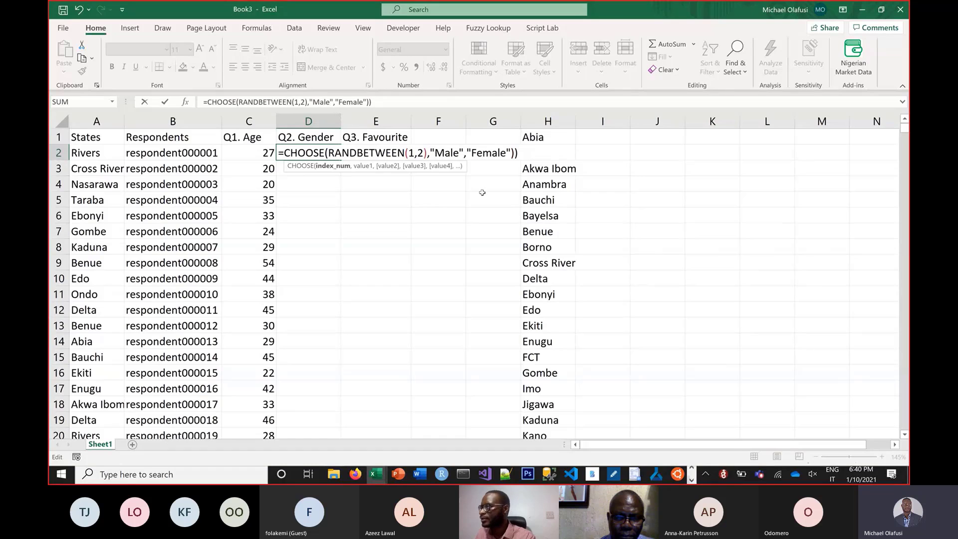
left_click(520, 151)
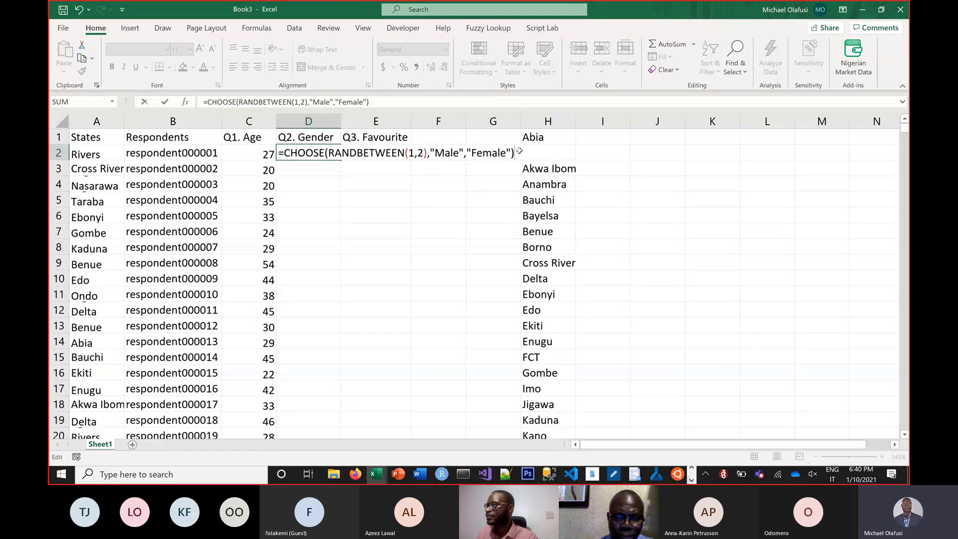
key("Return")
left_click(309, 147)
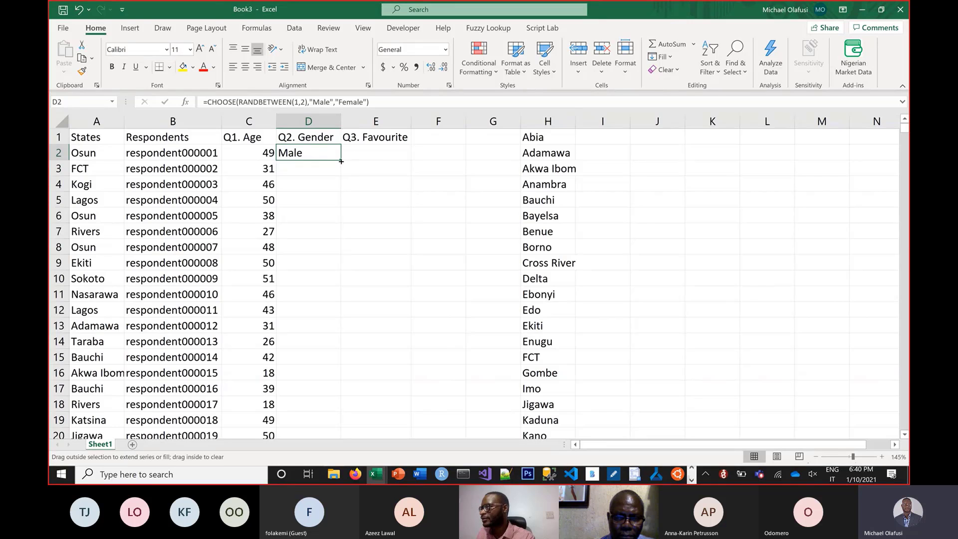
double_click(342, 161)
Copy the random age formula from C2 into E2 under Q3. Favourite.
left_click(268, 152)
key("ctrl+c")
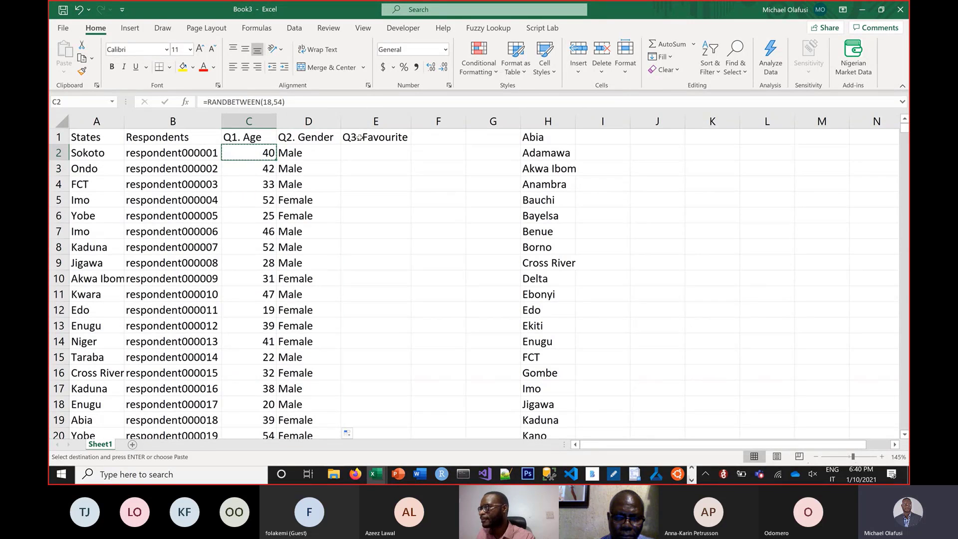
left_click(380, 154)
key("ctrl+v")
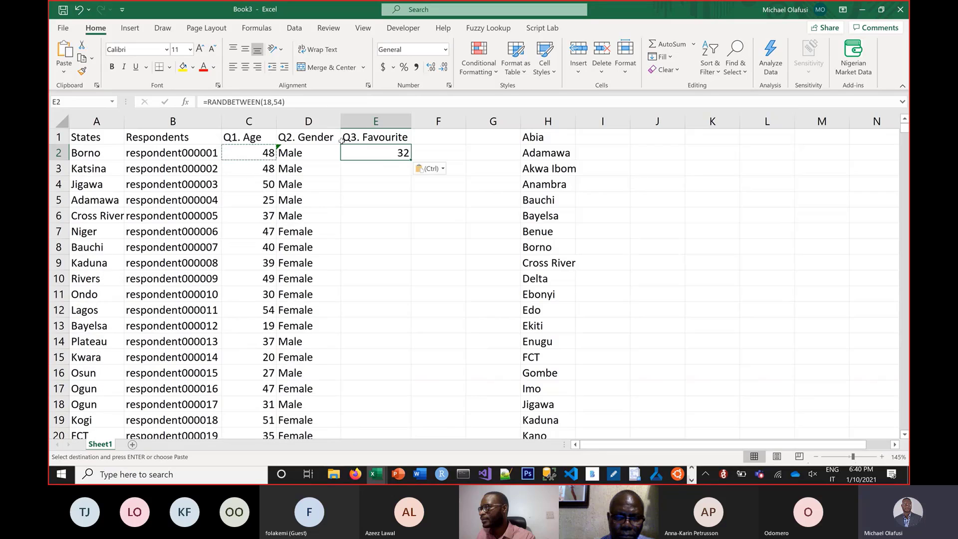
Change the formula in E2 to =RANDBETWEEN(1,9) and fill it down the Q3. Favourite column.
left_click(273, 101)
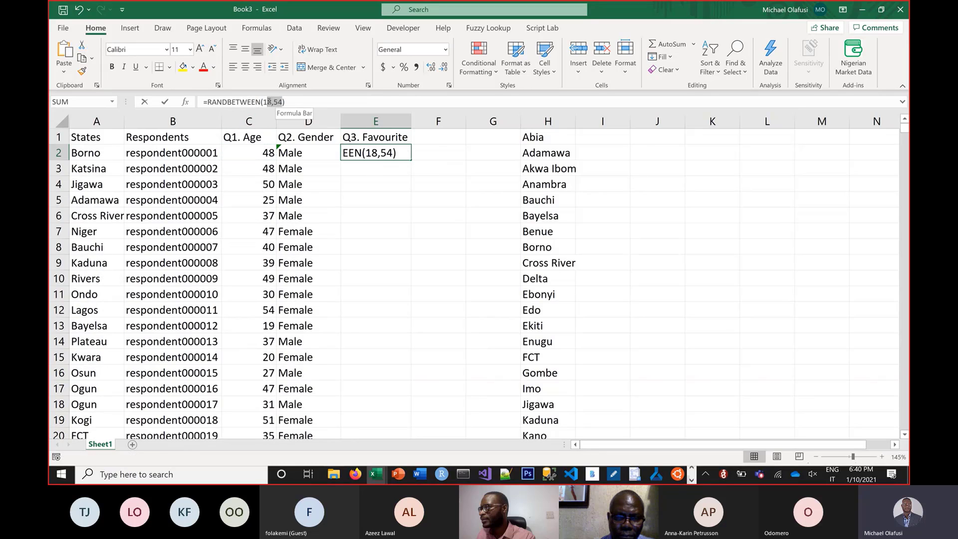
key("Delete")
key("Delete")
type("9")
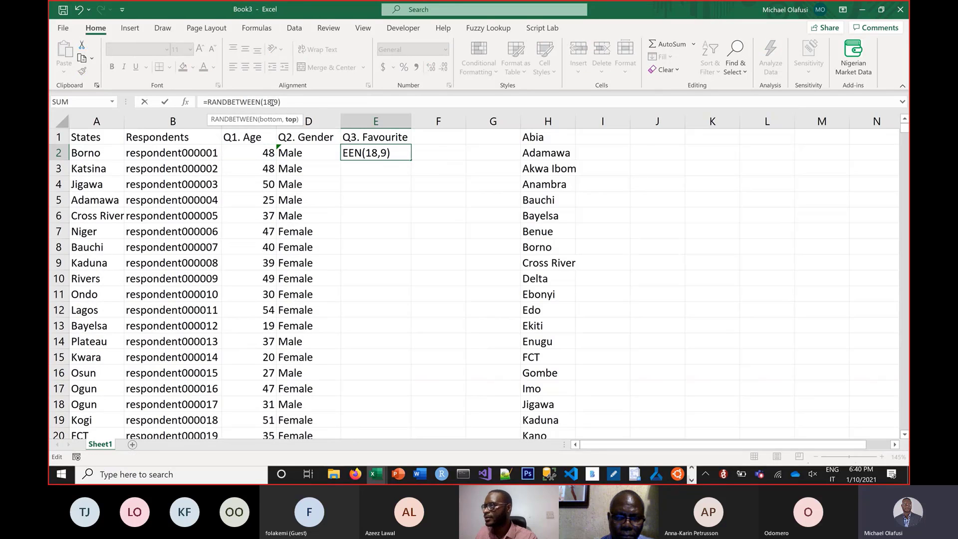
left_click(270, 102)
key("BackSpace")
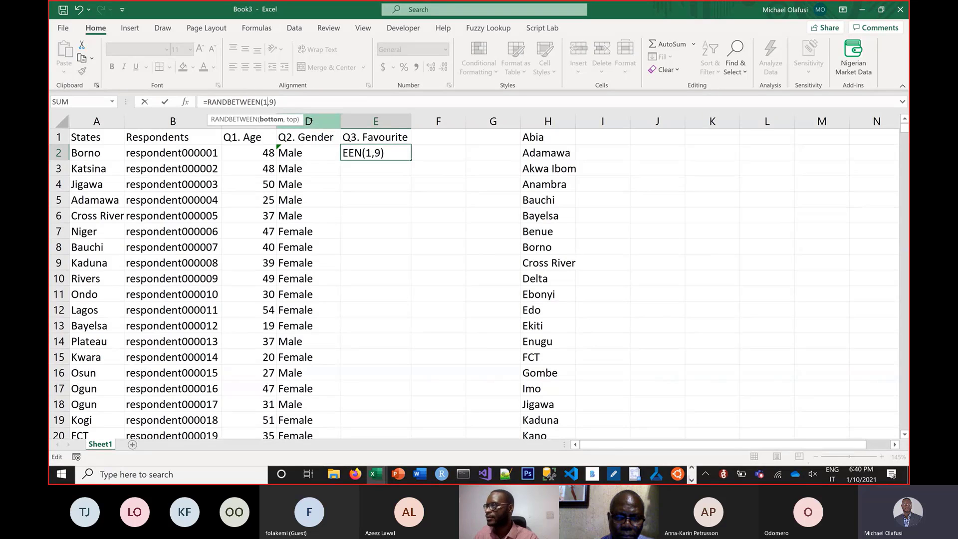
key("Return")
left_click(386, 157)
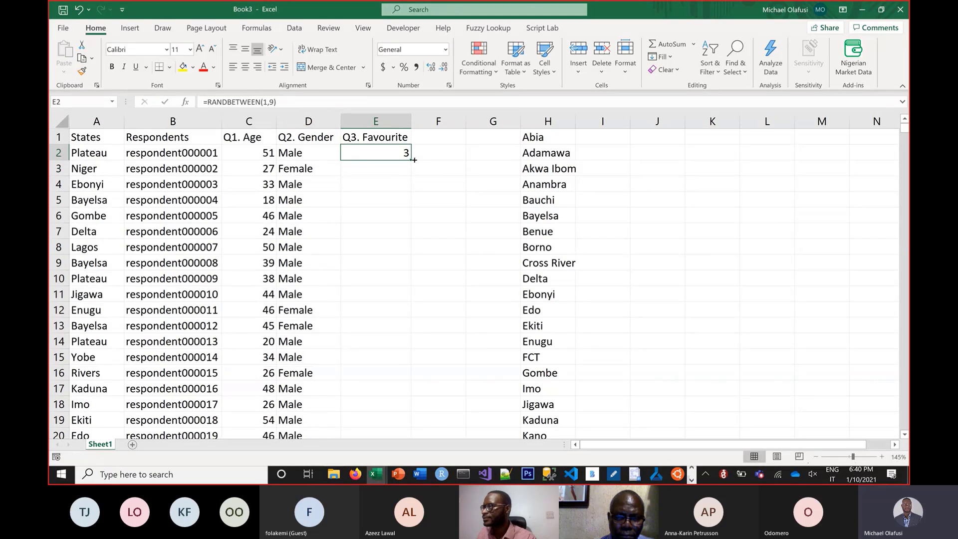
double_click(414, 160)
Copy the whole survey table and paste it in place as values to replace the random formulas.
left_click(161, 188)
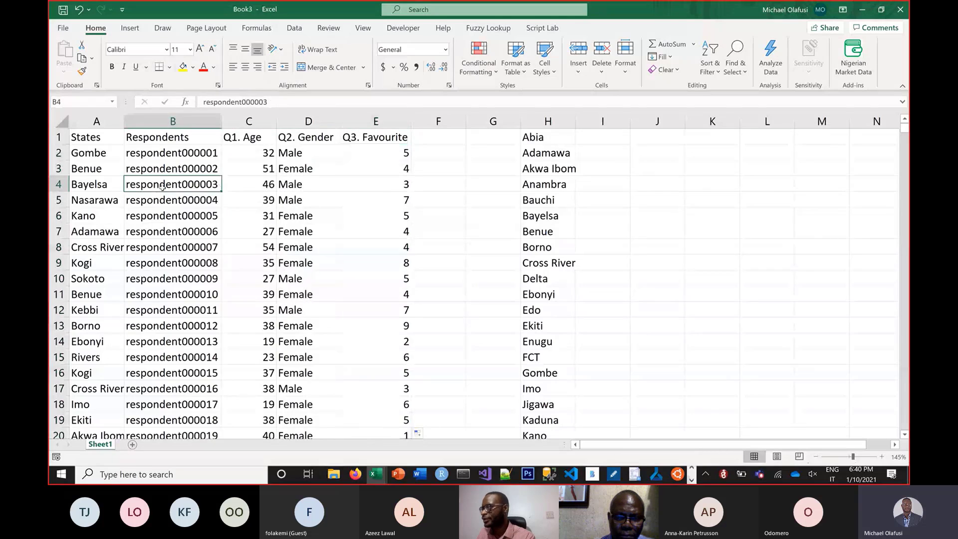
key("ctrl+a")
key("ctrl+c")
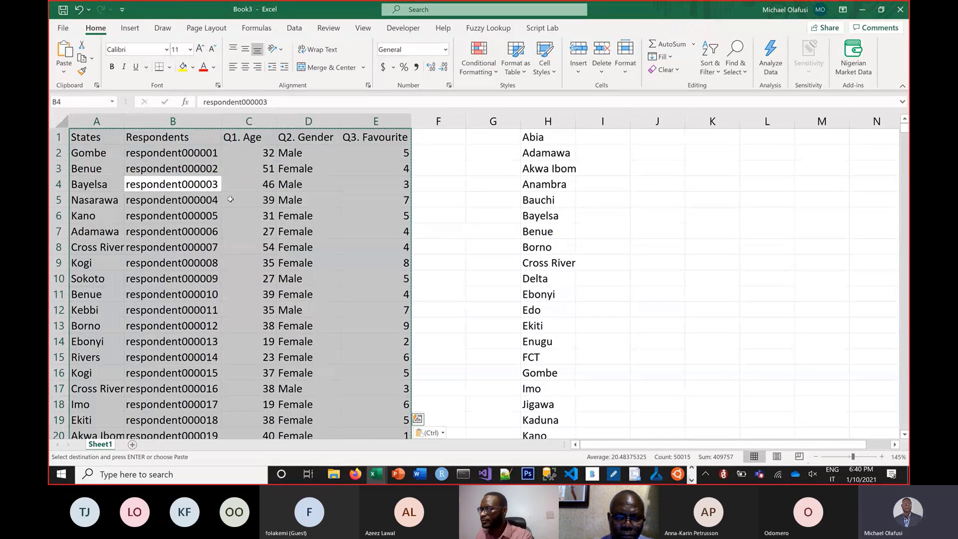
key("Escape")
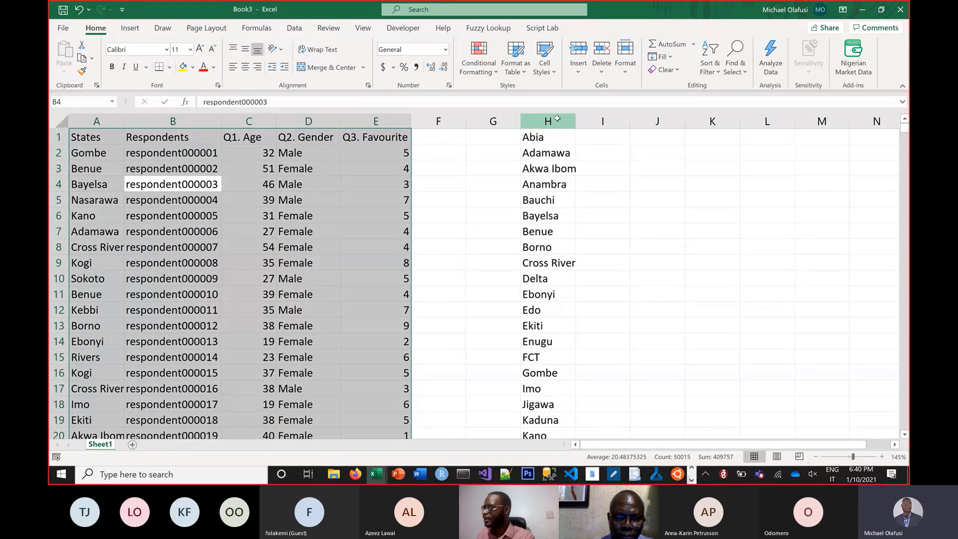
Clear the helper list of states from column H.
left_click(558, 119)
key("Delete")
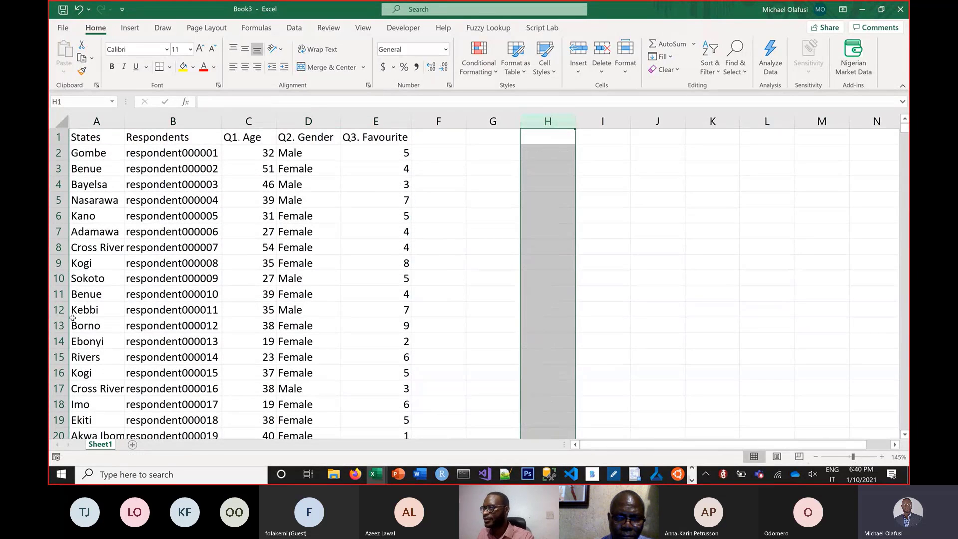
left_click(80, 294)
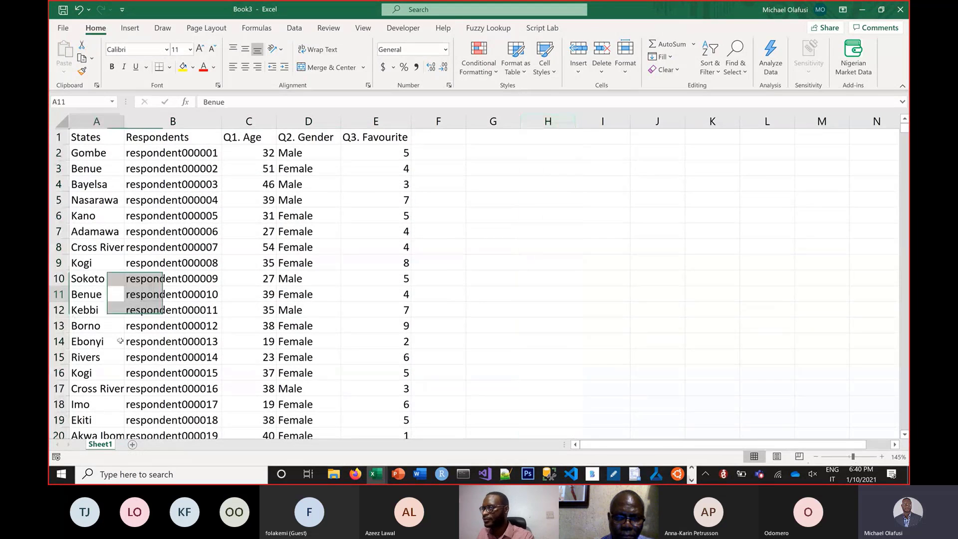
Rename the worksheet Sheet1 as "survey results".
double_click(100, 445)
type("survey")
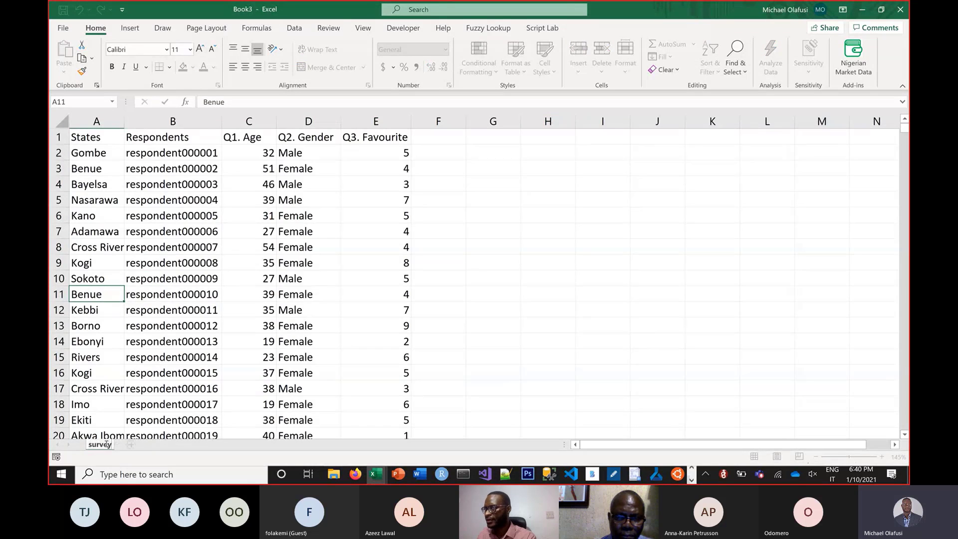
type(" results")
key("Return")
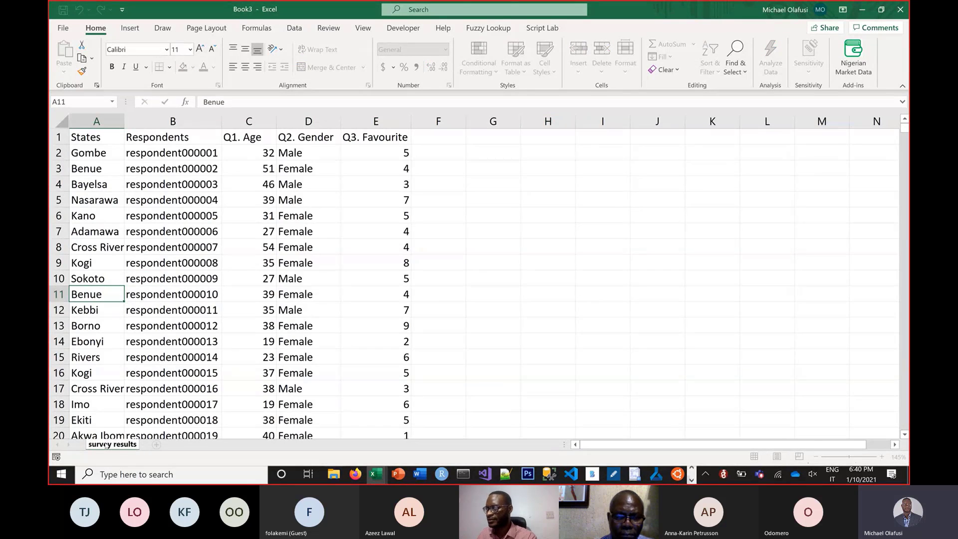
left_click(175, 313)
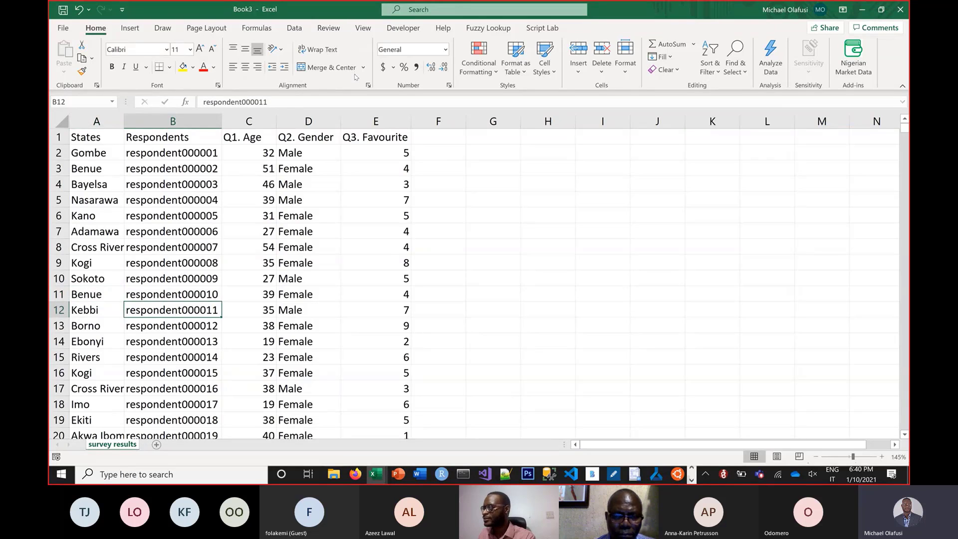
Save the workbook as Survey.xlsx in the local Documents folder.
key("ctrl+s")
type("Survey")
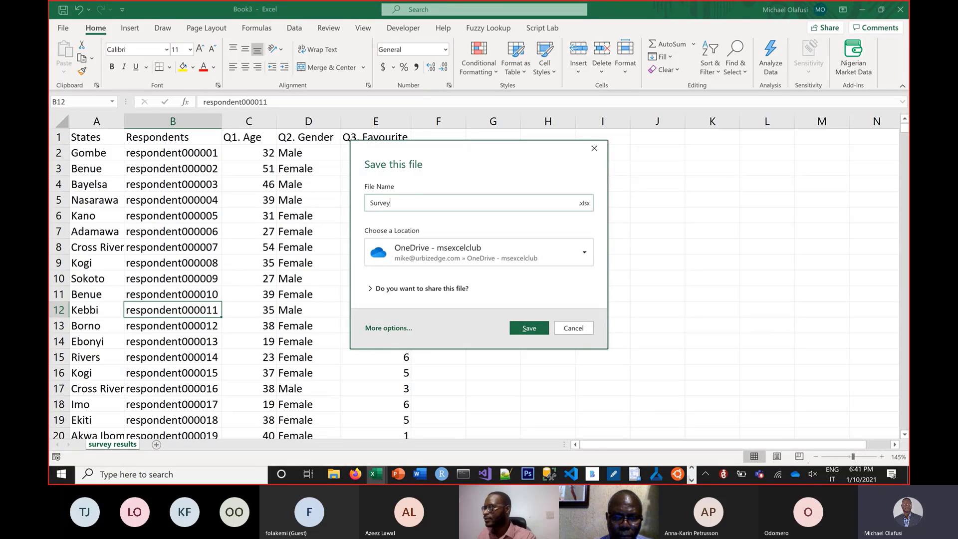
left_click(381, 274)
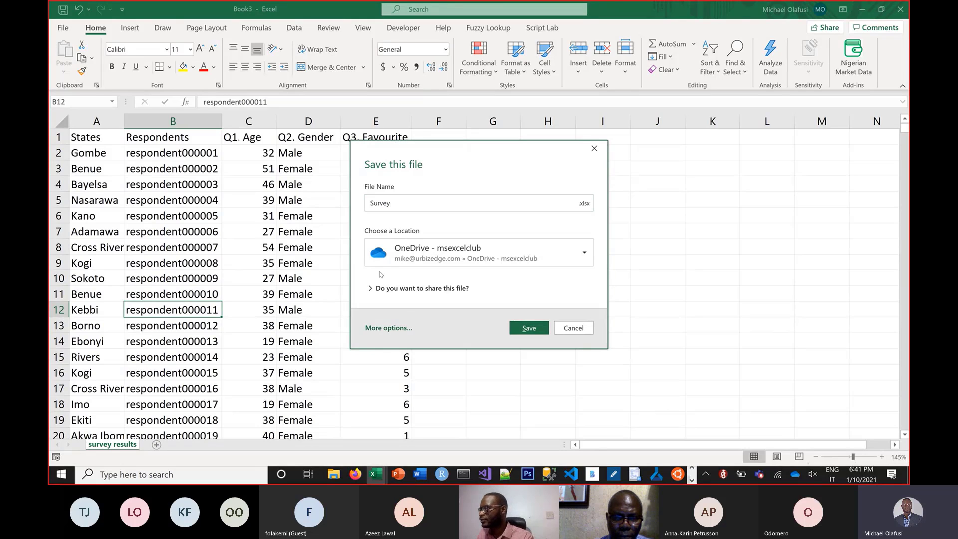
left_click(389, 328)
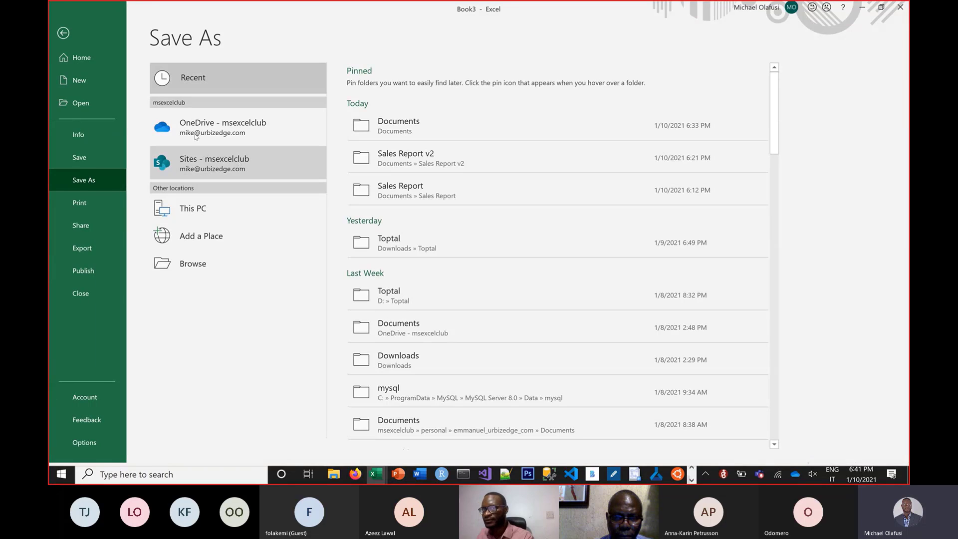
left_click(200, 264)
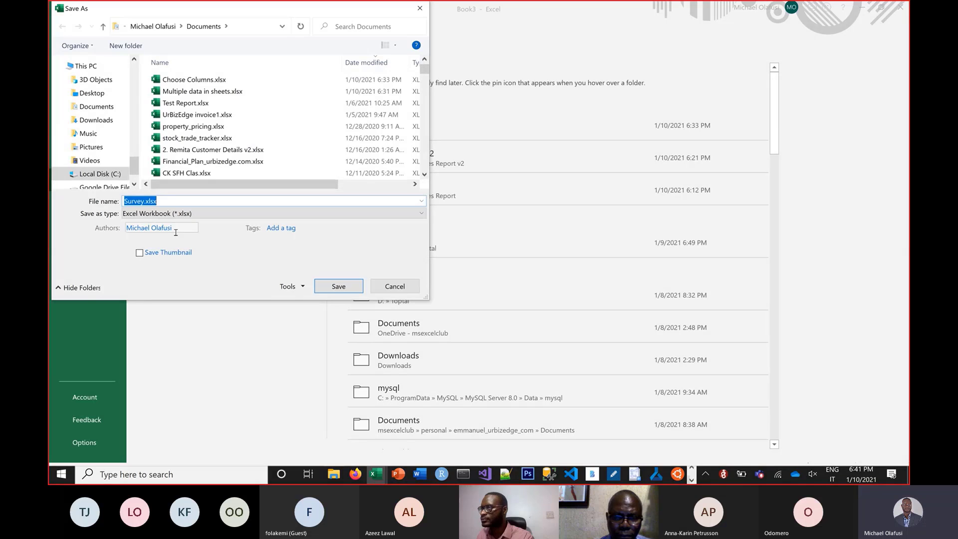
left_click(349, 288)
left_click(311, 186)
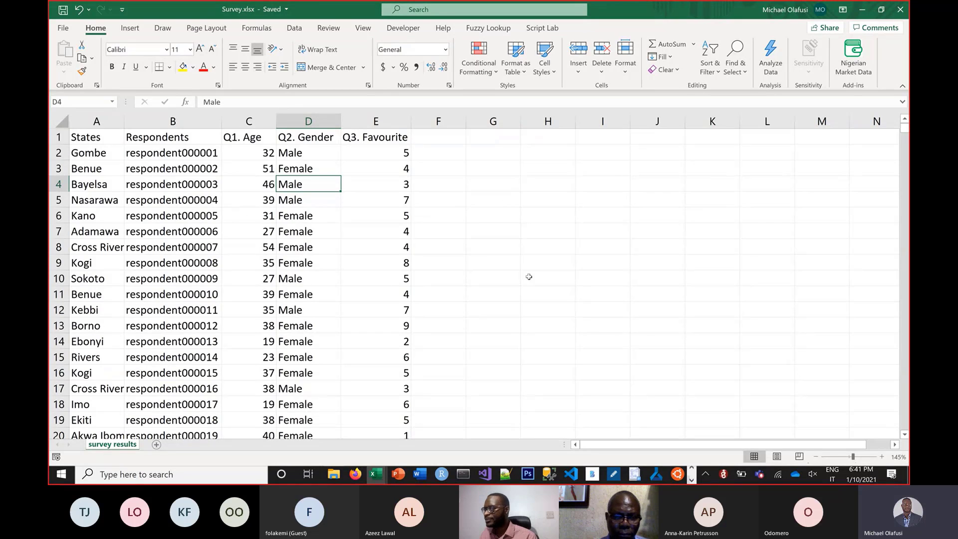
Sketch a large red pen frame beside the table, with an inner box listing Q1, Q2 and Q3.
left_click(163, 29)
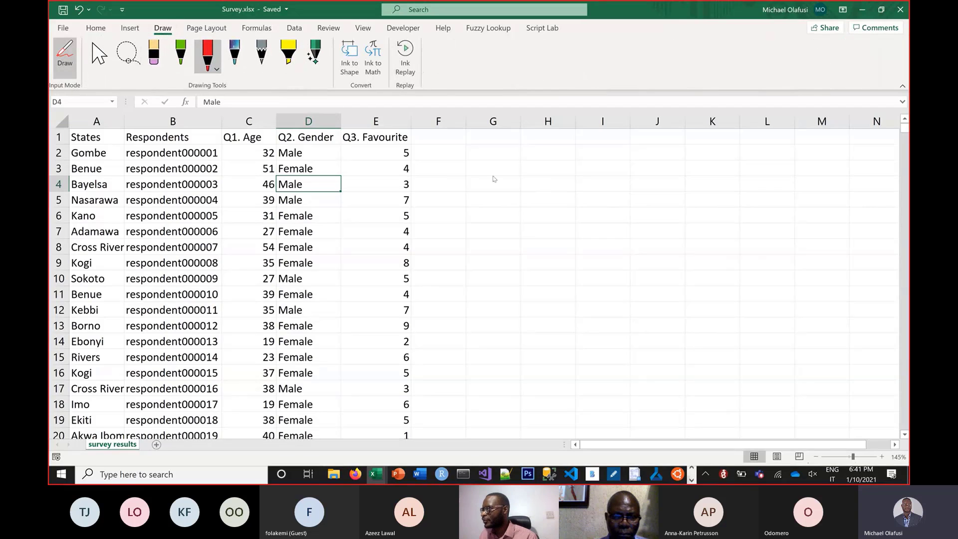
mouse_move(484, 162)
left_mouse_down()
mouse_move(492, 354)
mouse_move(794, 370)
left_mouse_up()
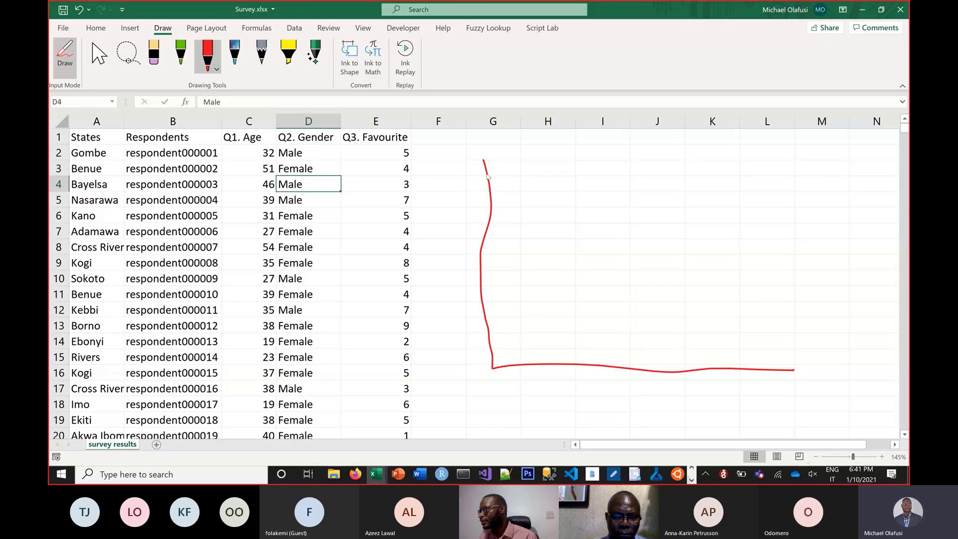
mouse_move(483, 161)
left_mouse_down()
mouse_move(862, 156)
mouse_move(892, 360)
mouse_move(795, 382)
mouse_move(794, 372)
mouse_move(891, 359)
left_mouse_up()
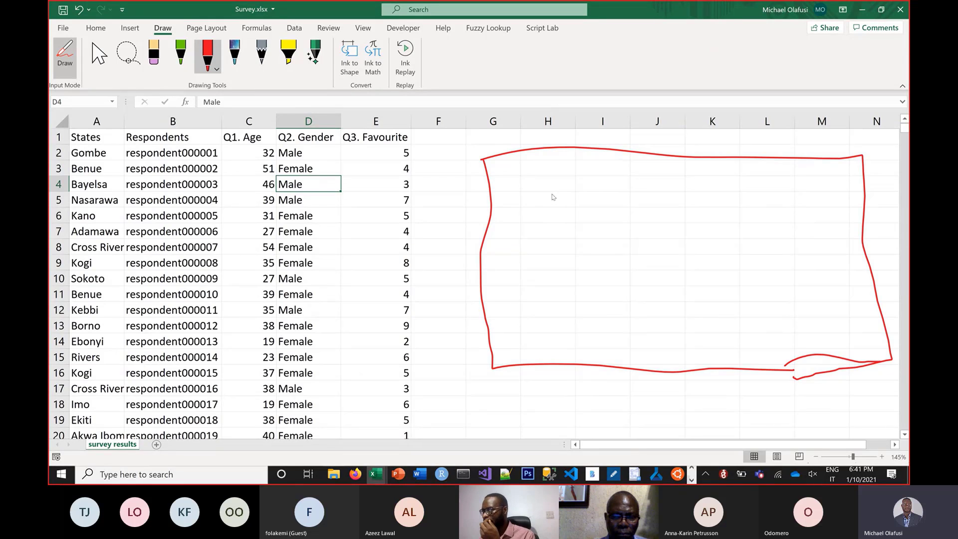
mouse_move(507, 174)
left_mouse_down()
mouse_move(519, 288)
mouse_move(509, 316)
left_mouse_up()
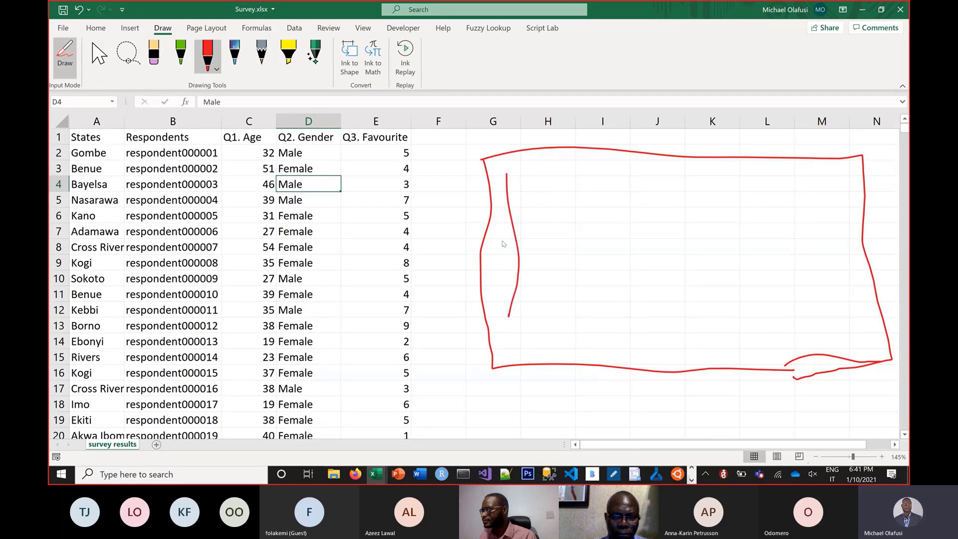
mouse_move(506, 174)
left_mouse_down()
mouse_move(548, 178)
mouse_move(574, 234)
mouse_move(582, 317)
mouse_move(494, 323)
left_mouse_up()
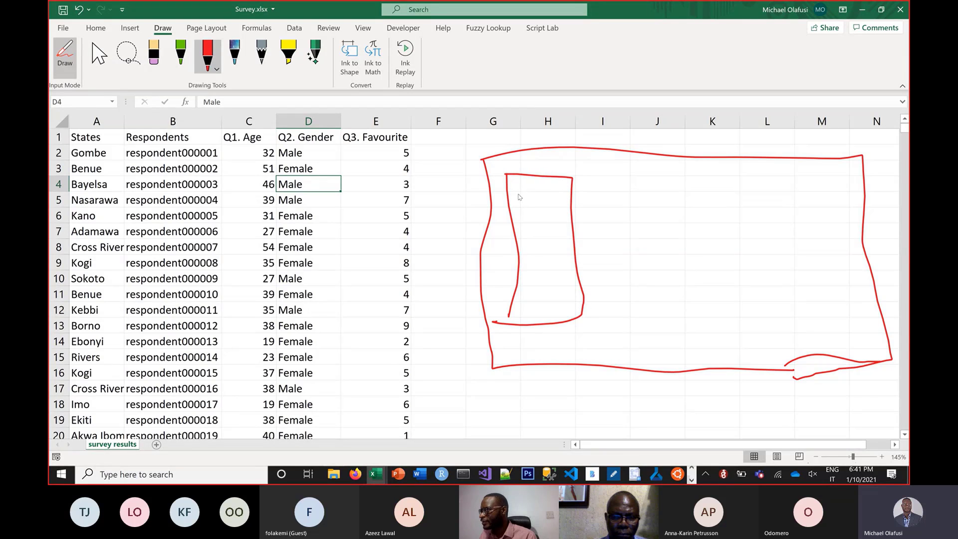
mouse_move(522, 195)
left_mouse_down()
mouse_move(530, 227)
mouse_move(554, 241)
mouse_move(537, 260)
mouse_move(540, 272)
mouse_move(552, 260)
mouse_move(545, 284)
left_mouse_up()
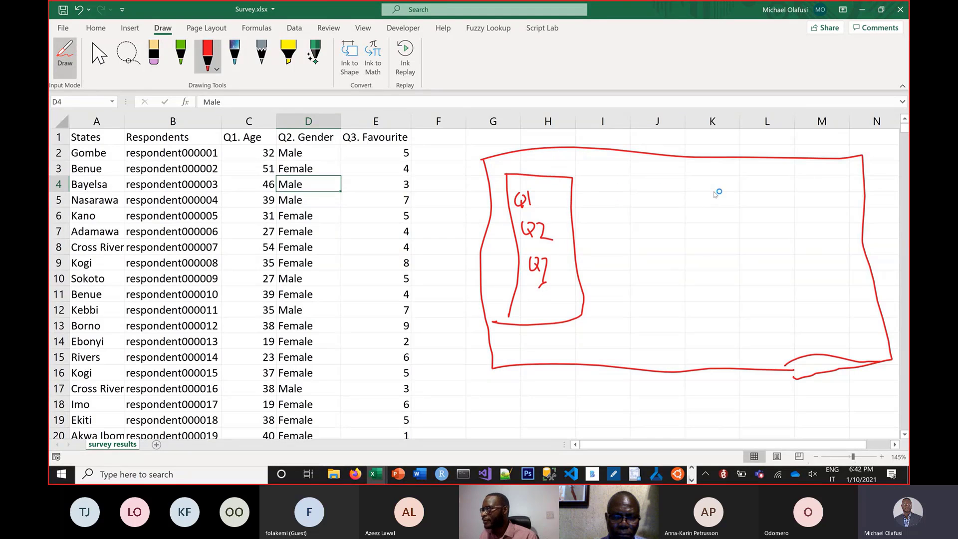
Sketch a pie chart inside the frame with one slice marked off and gender labels written in its parts.
mouse_move(714, 190)
left_mouse_down()
mouse_move(645, 292)
mouse_move(714, 308)
left_mouse_up()
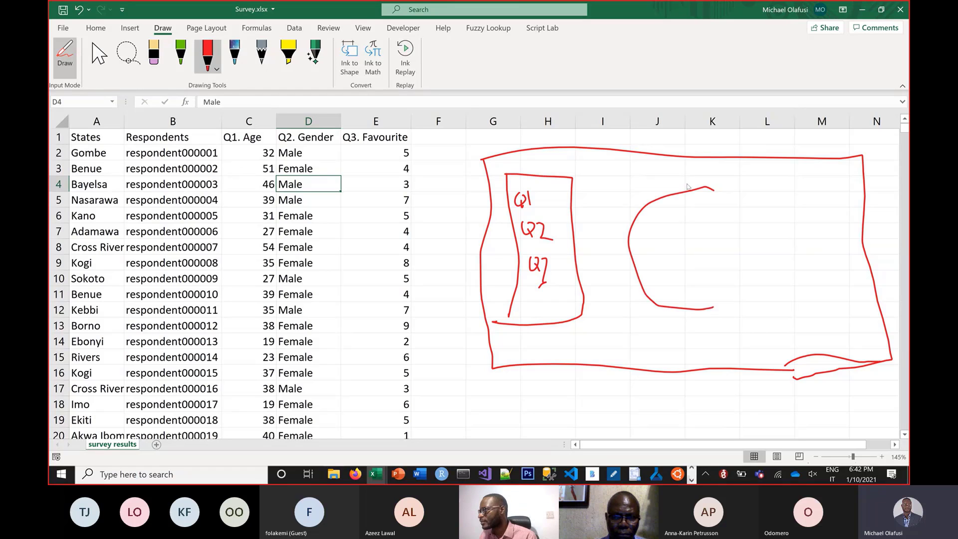
mouse_move(694, 188)
left_mouse_down()
mouse_move(766, 287)
mouse_move(721, 324)
mouse_move(672, 307)
left_mouse_up()
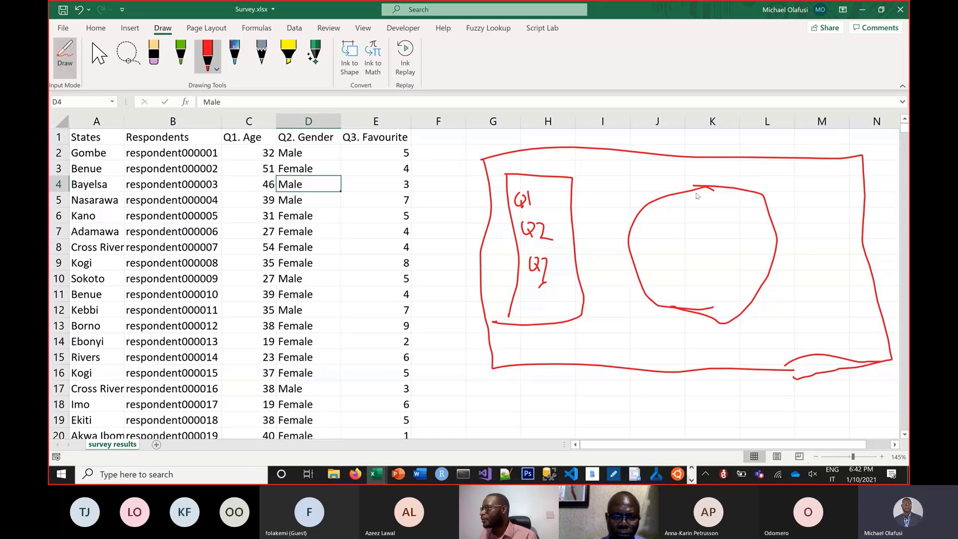
mouse_move(701, 225)
left_mouse_down()
mouse_move(705, 257)
mouse_move(772, 229)
left_mouse_up()
mouse_move(706, 227)
left_mouse_down()
mouse_move(732, 227)
mouse_move(741, 214)
left_mouse_up()
left_click_drag(671, 272, 673, 283)
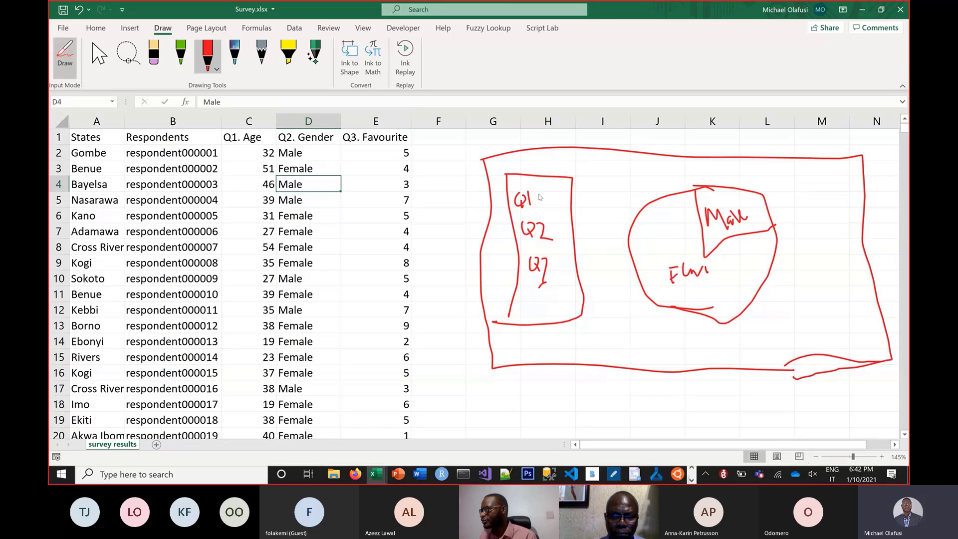
Undo the gender labels, add another slice line to the pie sketch, write an age range in the upper slice, and stop inking.
left_click_drag(539, 194, 536, 198)
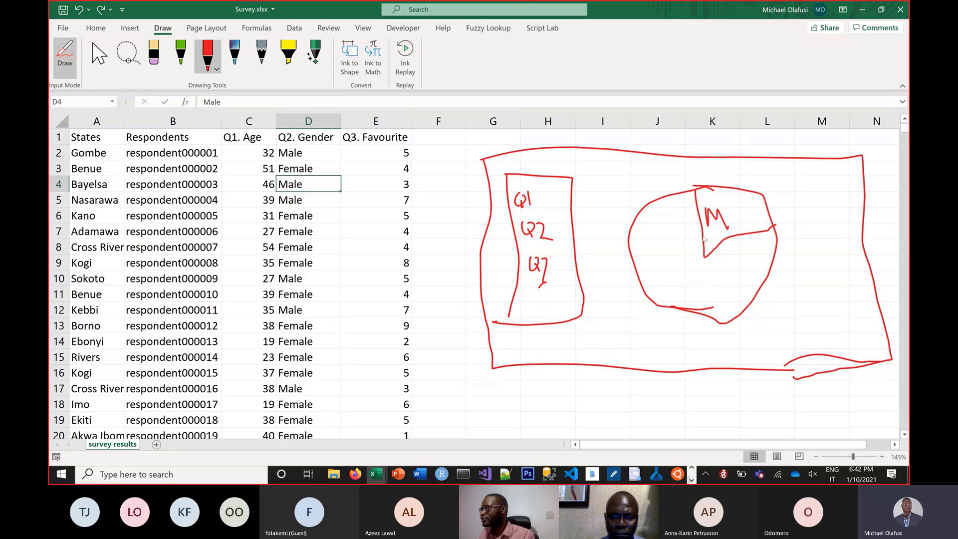
key("ctrl+z")
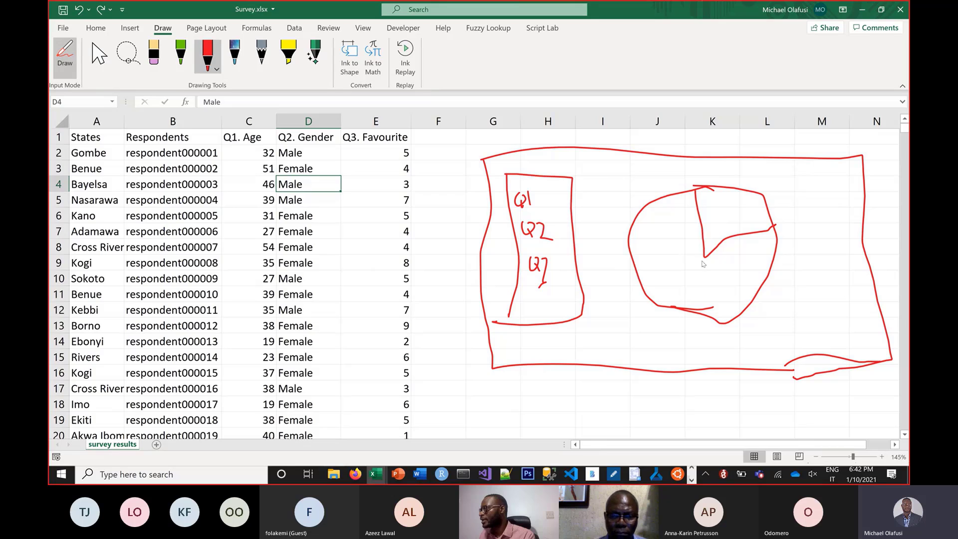
left_click_drag(704, 256, 735, 304)
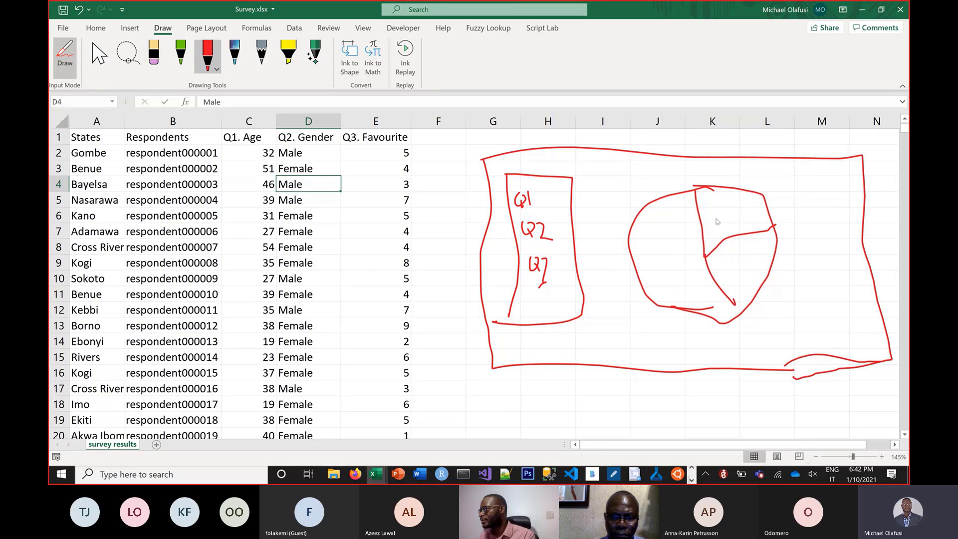
left_click_drag(716, 218, 732, 224)
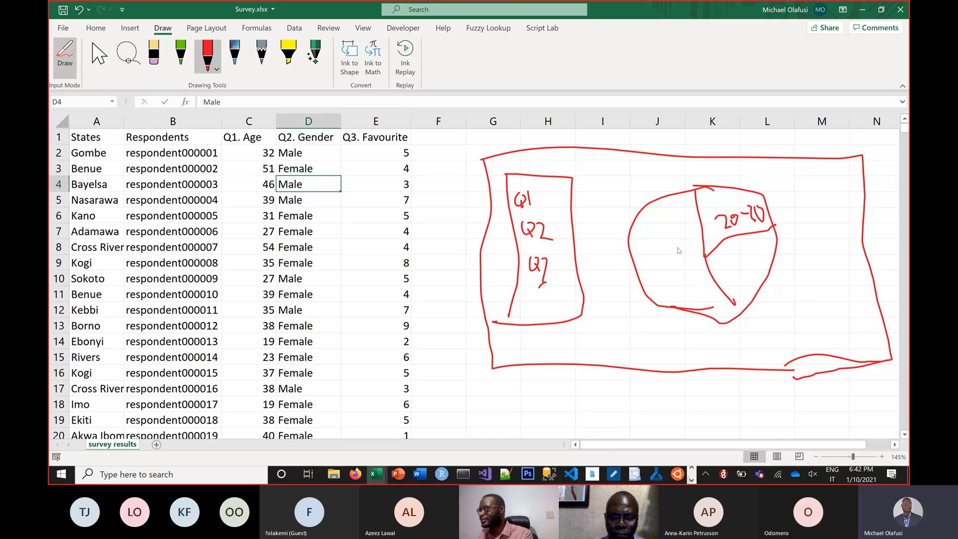
key("Escape")
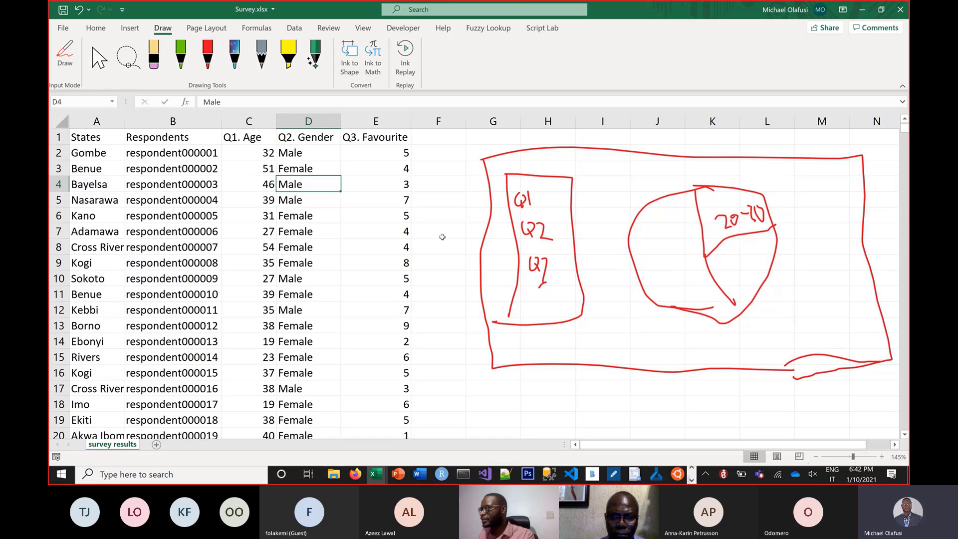
left_click(442, 240)
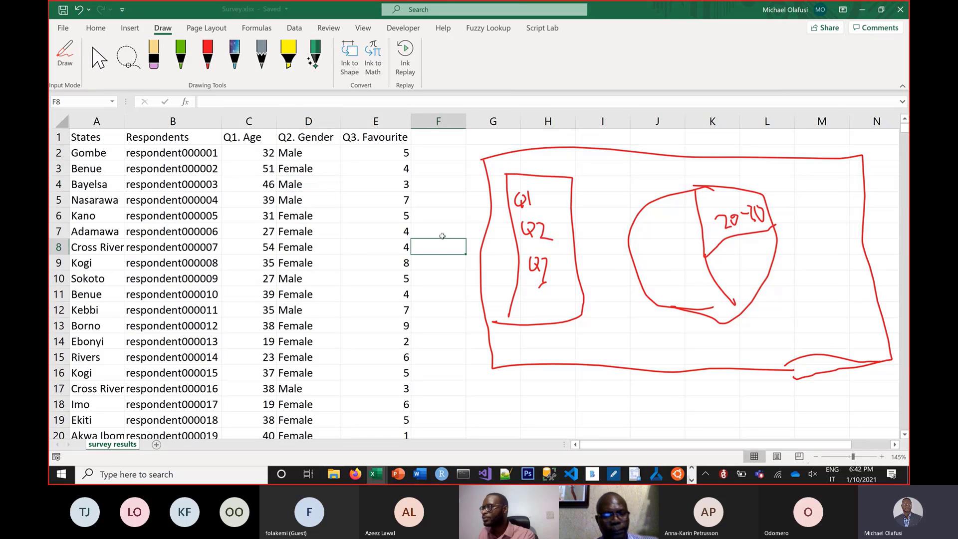
Switch to Power Query Editor and delete the Abuja Dec 2015 and Sheet1 queries.
key("alt+Tab")
key("alt+Tab")
key("alt+Tab")
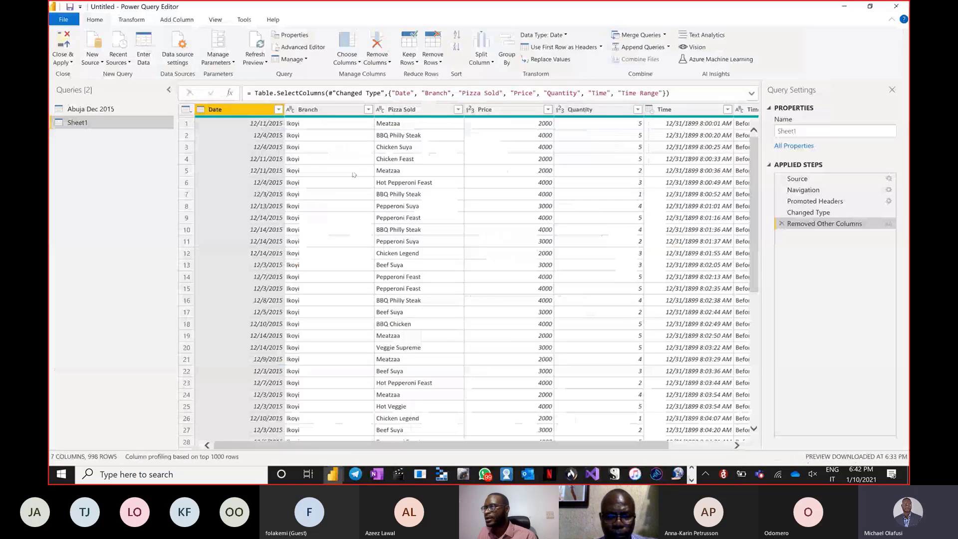
left_click(95, 109)
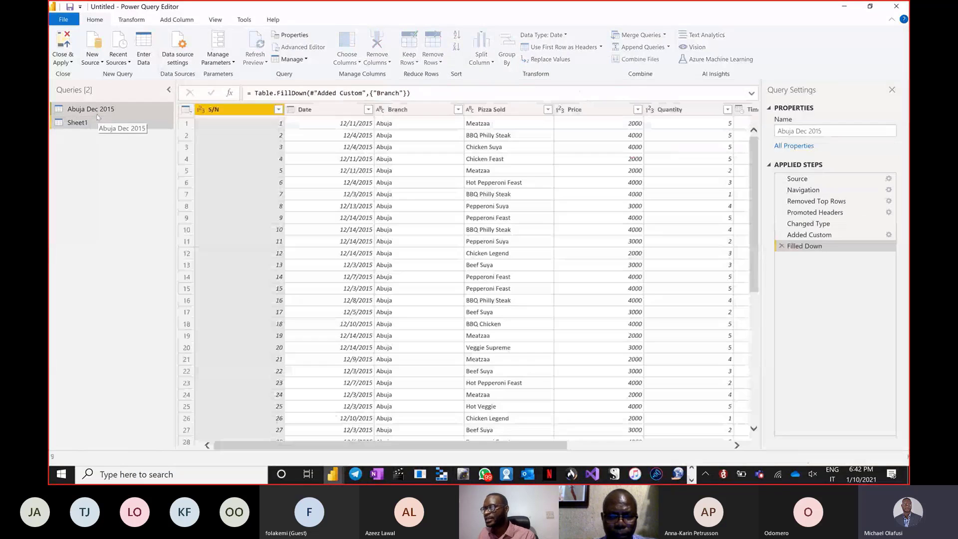
right_click(98, 114)
left_click(121, 142)
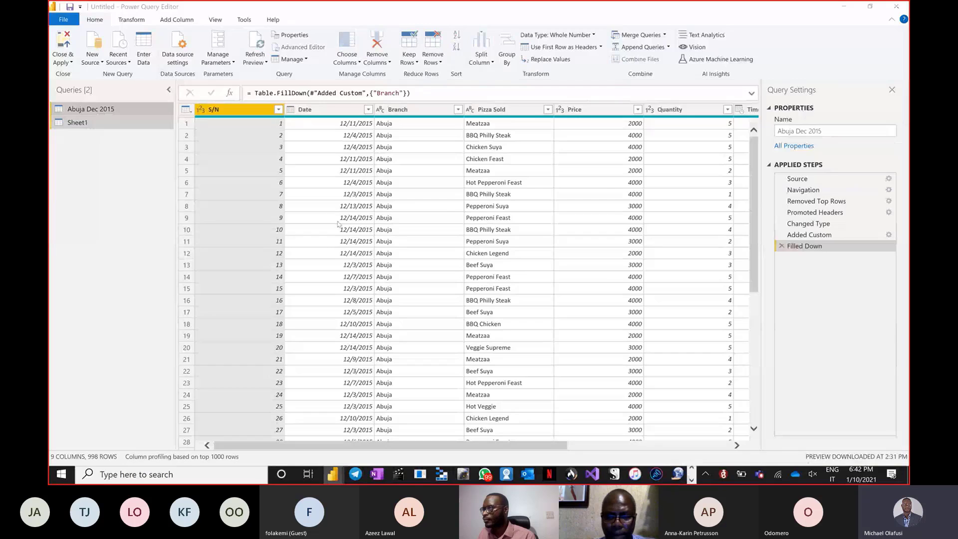
left_click(529, 256)
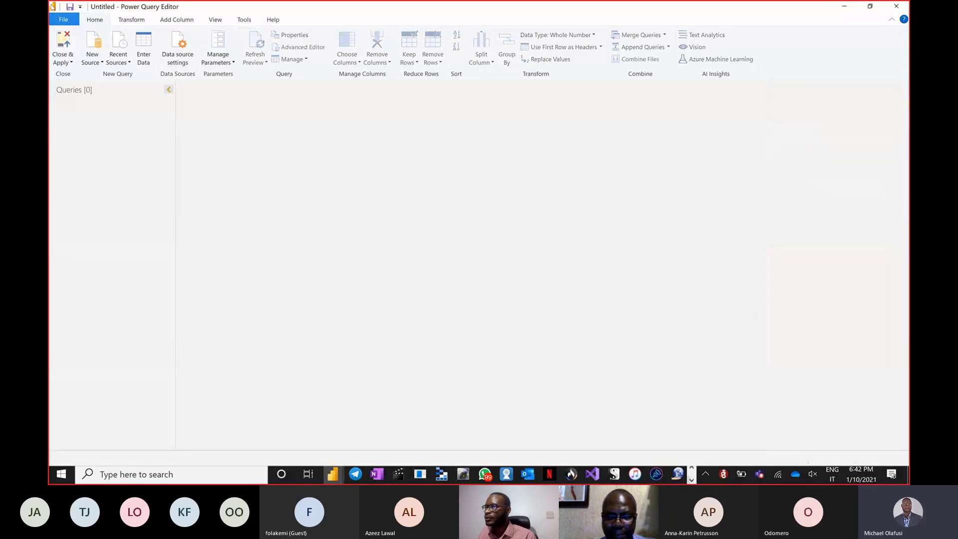
Connect to the Excel workbook Survey.xlsx as a new source and select its survey results sheet.
left_click(97, 59)
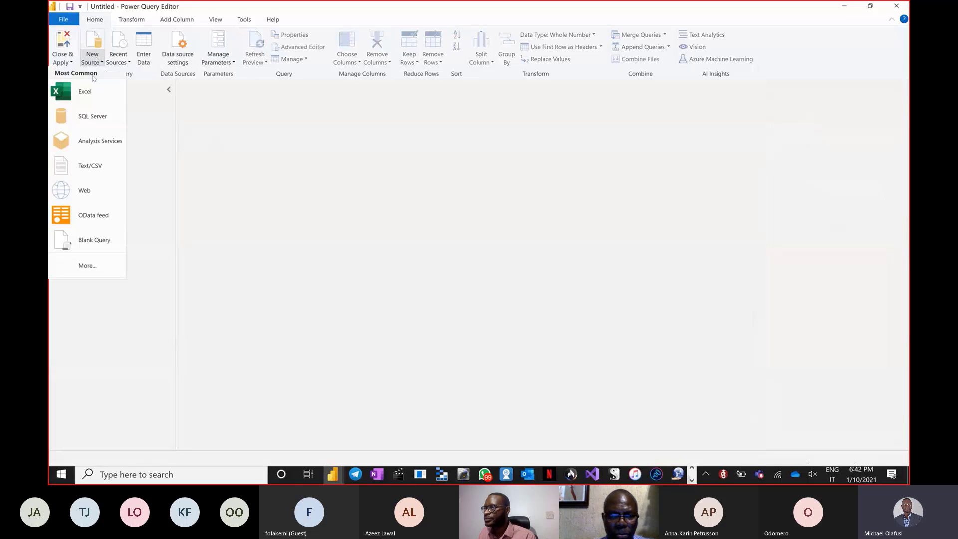
left_click(123, 92)
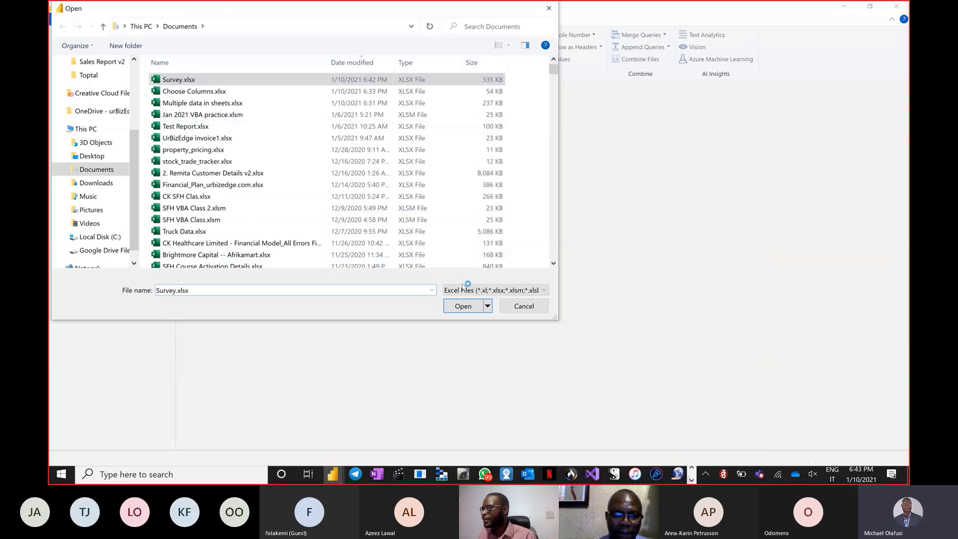
left_click(463, 306)
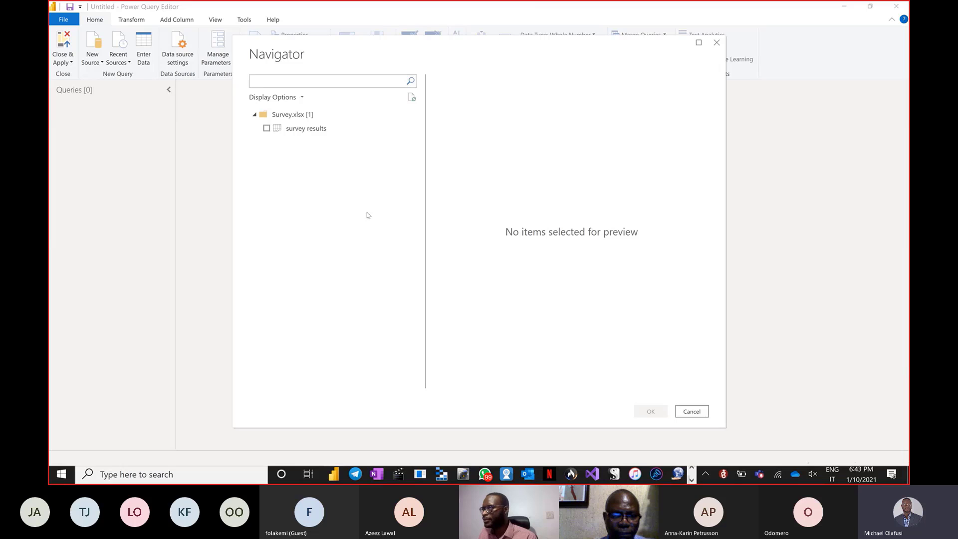
left_click(267, 128)
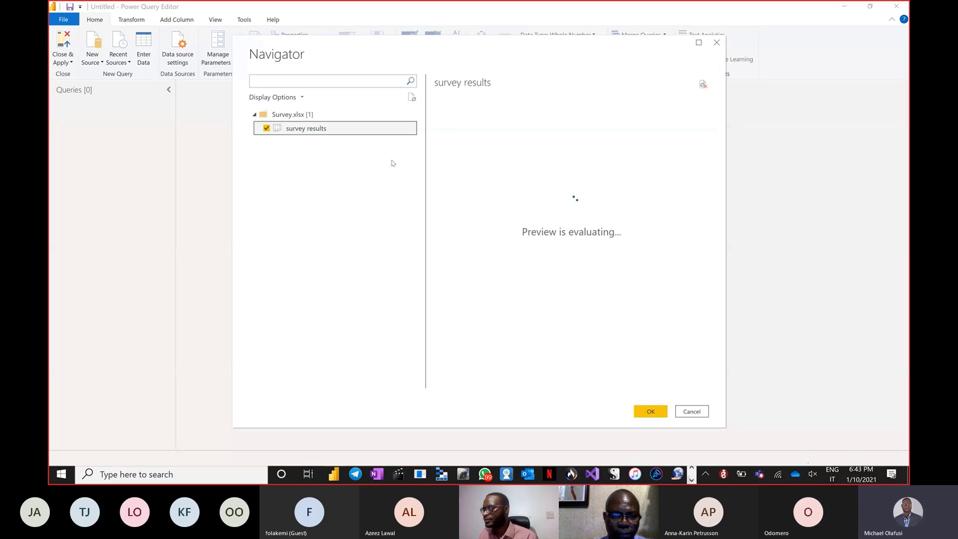
Review the Unpivot item on the PowerPoint slide of Power Query tasks and return to the source selection.
key("alt+Tab")
key("alt+Tab")
key("alt+Tab")
key("alt+Tab")
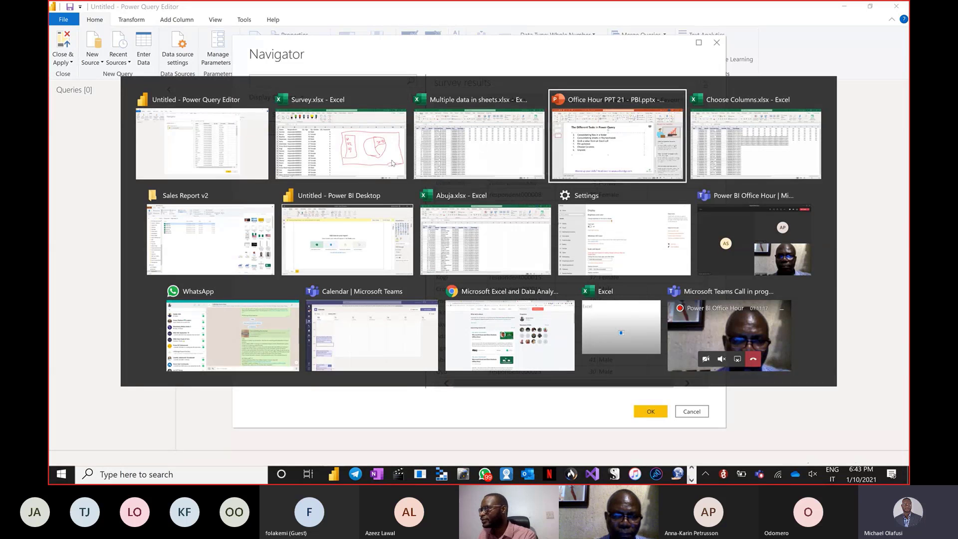
key("alt+shift+Tab")
left_click(278, 272)
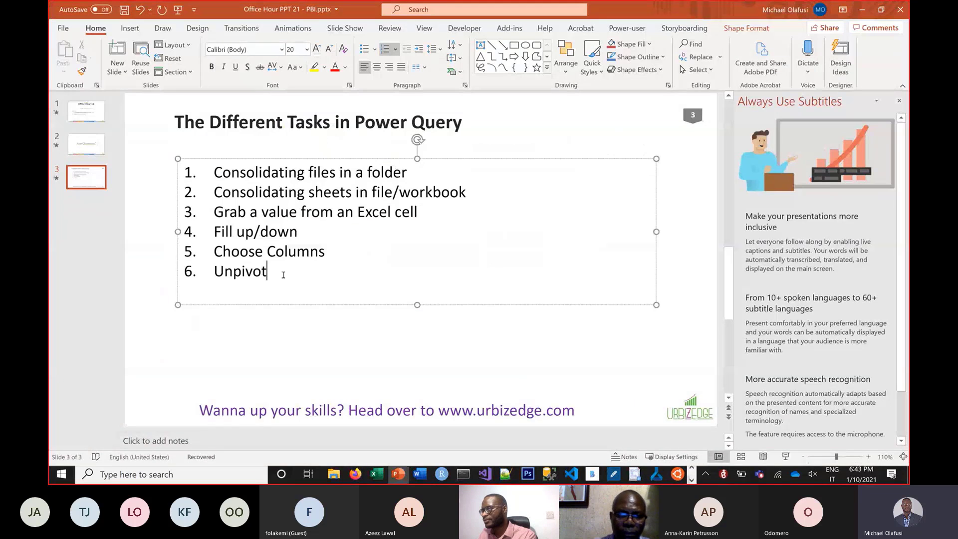
double_click(261, 272)
left_click(327, 301)
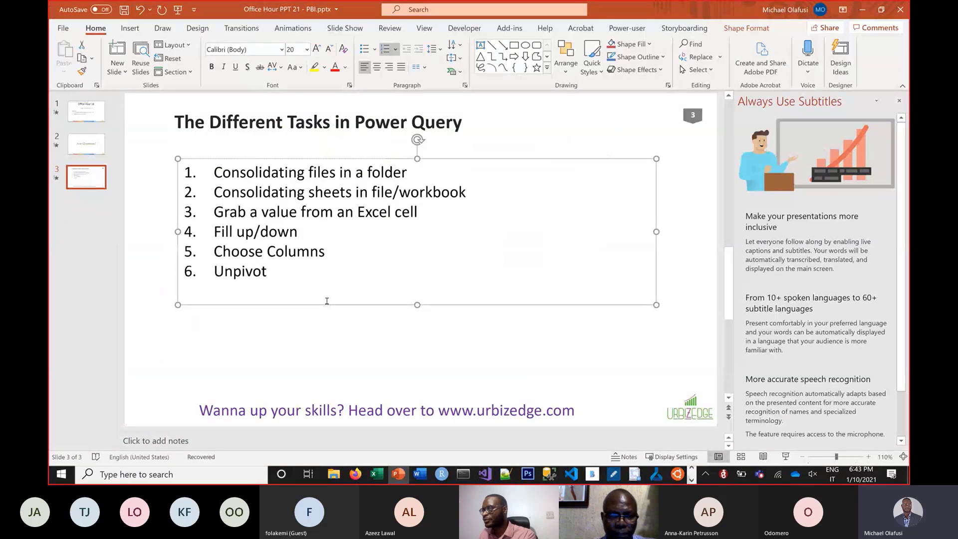
key("alt+Tab")
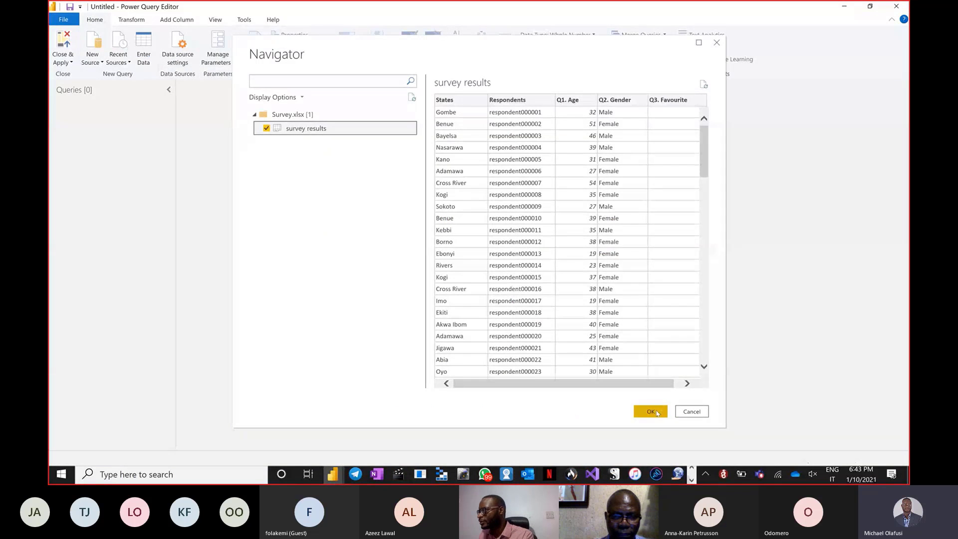
Import the survey results sheet as a query and apply it to the Power BI report.
left_click(657, 413)
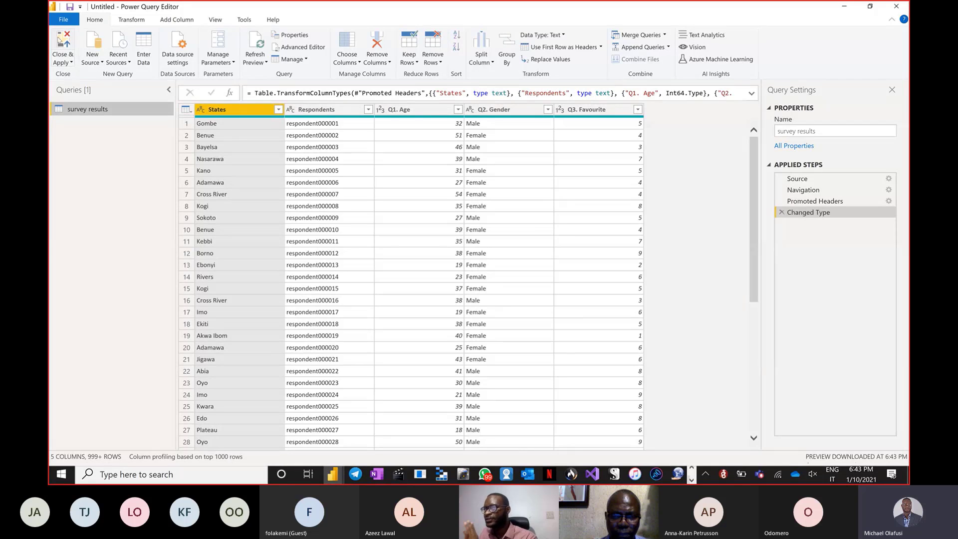
left_click(65, 50)
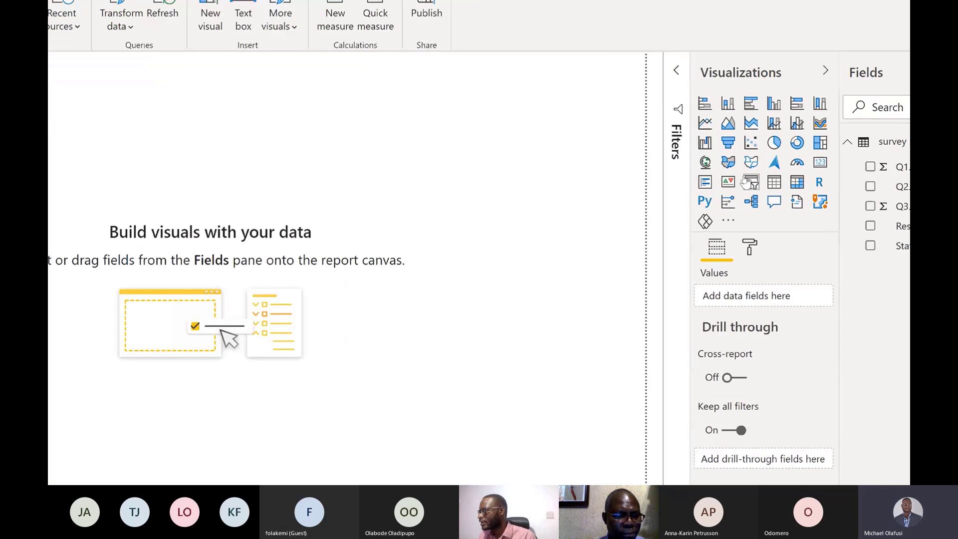
Add an empty slicer to the report page and annotate the survey results fields with a box and a line to the slicer's field area.
left_click(752, 189)
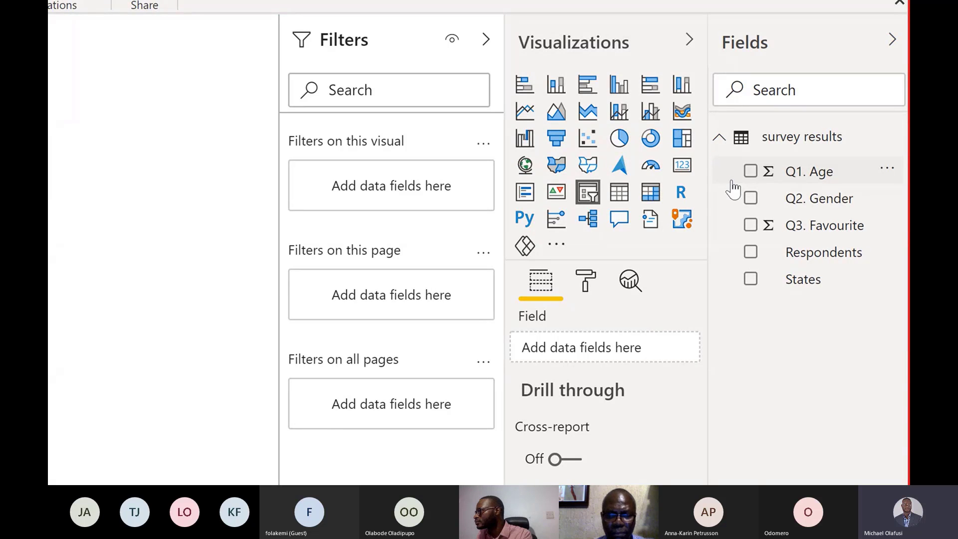
mouse_move(716, 156)
left_mouse_down()
mouse_move(728, 295)
mouse_move(873, 305)
left_mouse_up()
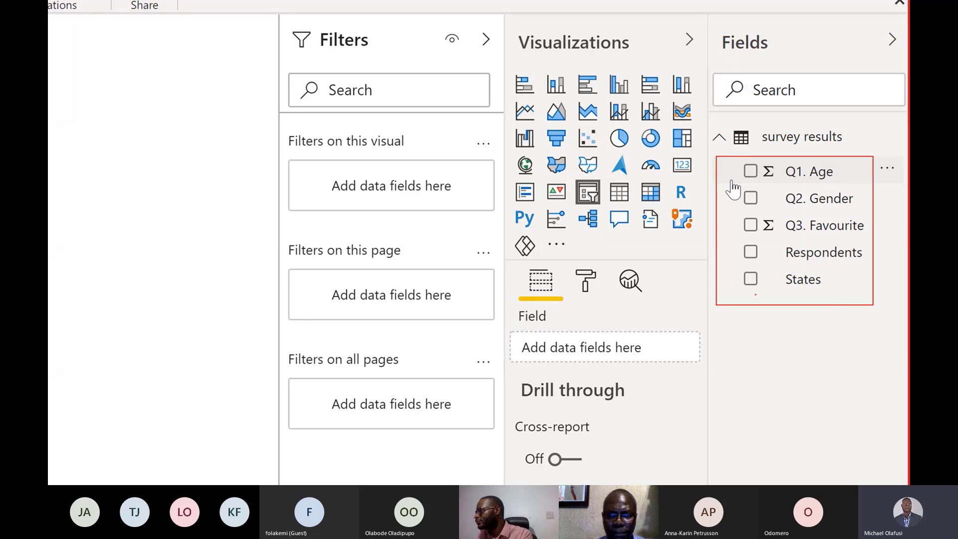
left_click_drag(682, 288, 639, 344)
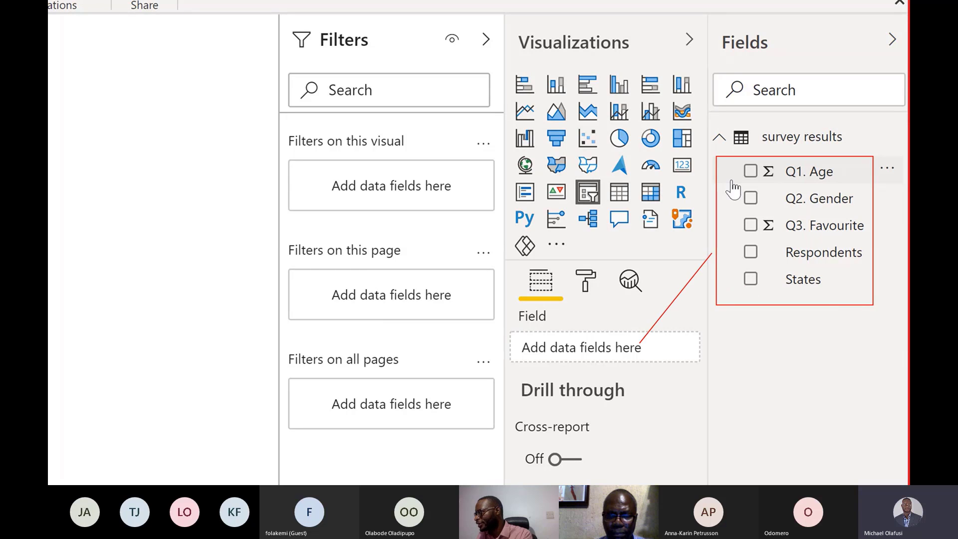
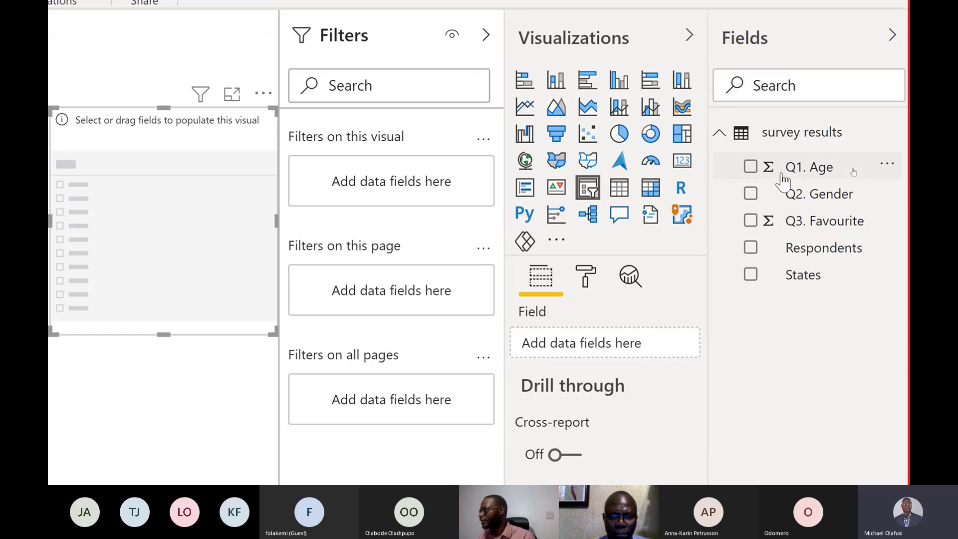
Add the Q1. Age, Q2. Gender and Q3. Favourite fields to the slicer and expand its 18 and Female levels.
left_click_drag(817, 168, 625, 347)
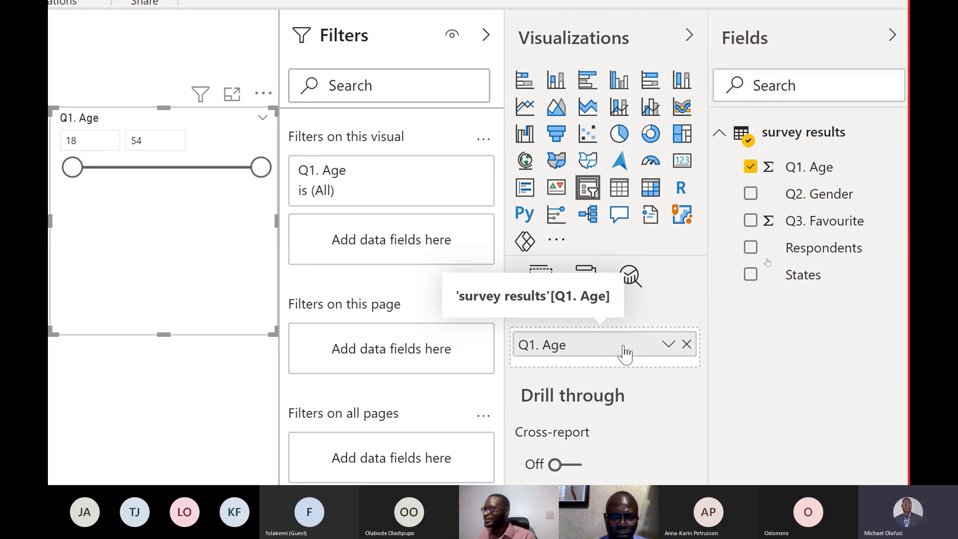
left_click_drag(827, 188, 589, 364)
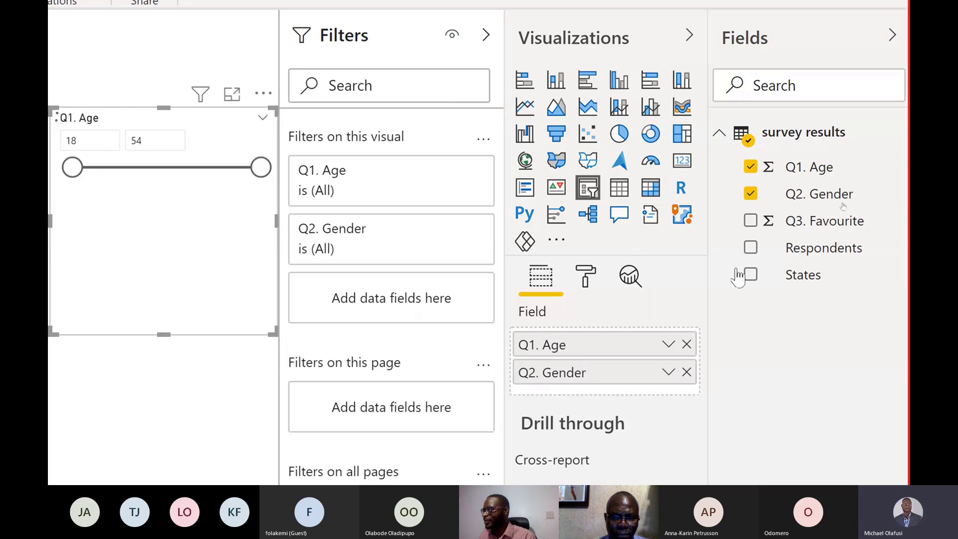
left_click_drag(787, 221, 636, 396)
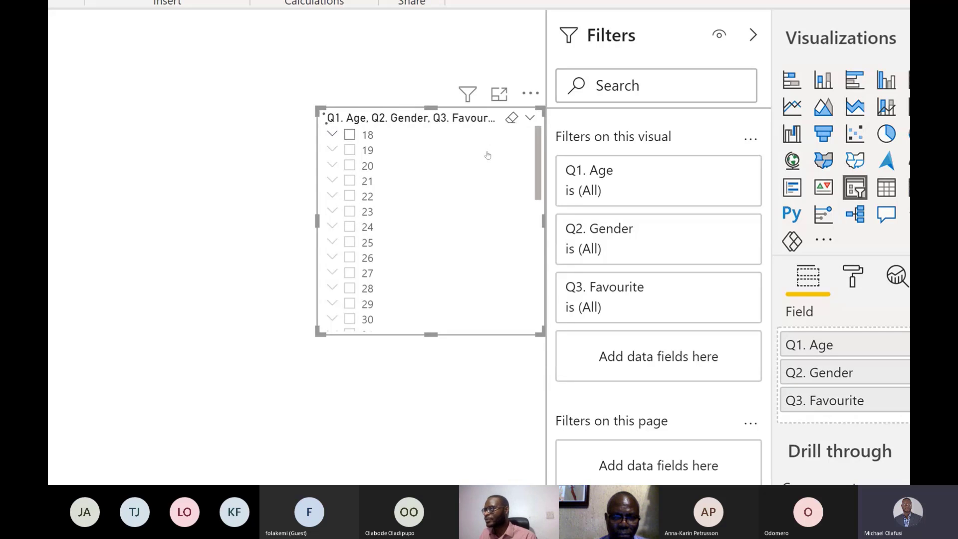
left_click(332, 135)
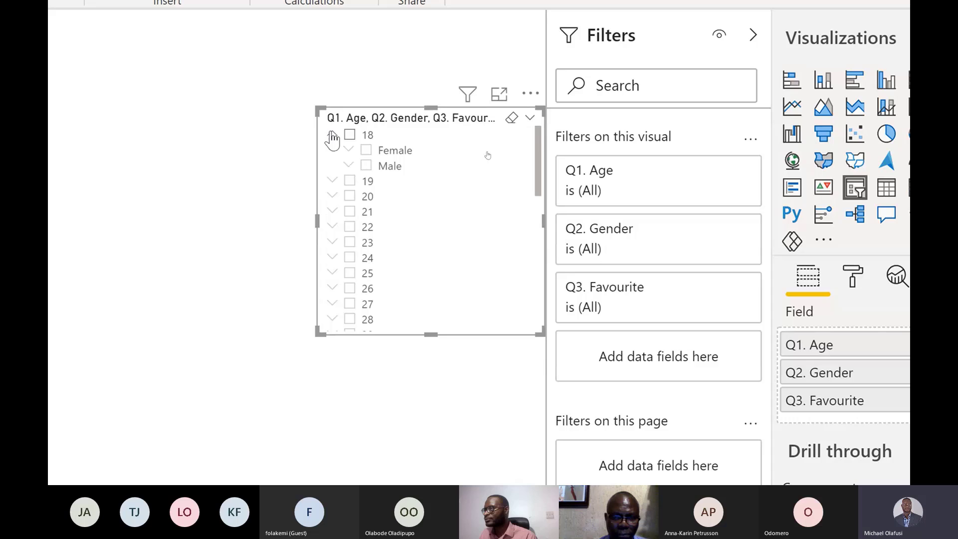
left_click(349, 151)
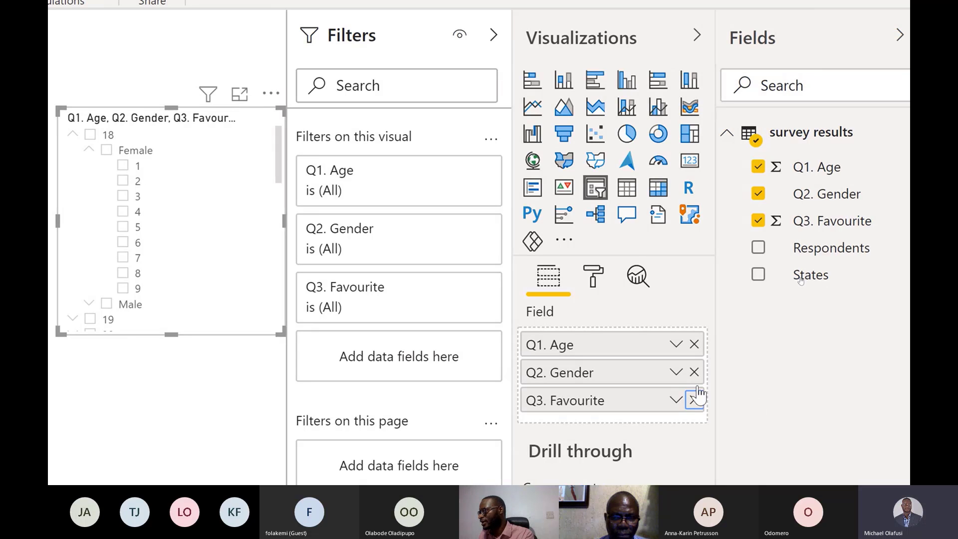
Remove the Q3. Favourite, Q2. Gender and Q1. Age fields from the slicer.
left_click(694, 400)
left_click(694, 372)
left_click(694, 345)
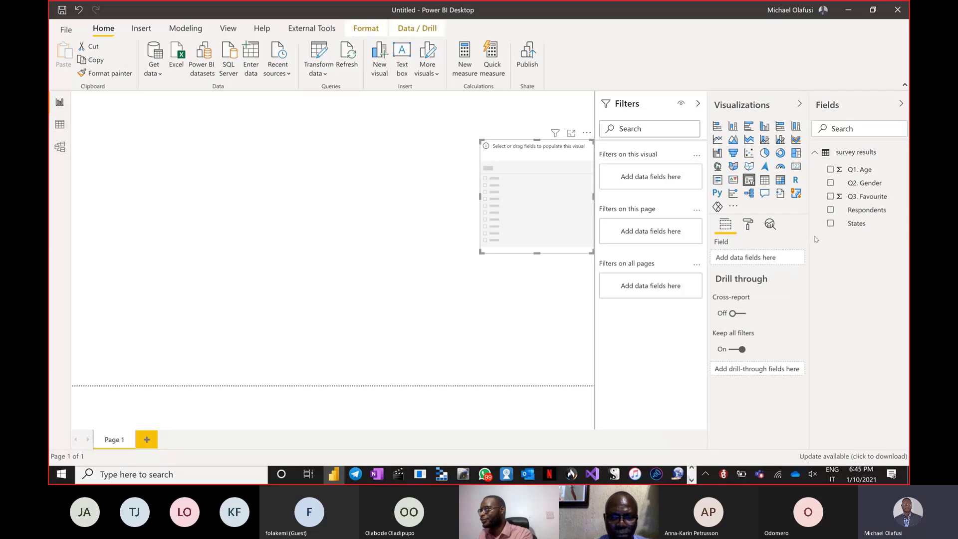
Switch to Power Query Editor and unpivot the Q1. Age, Q2. Gender and Q3. Favourite columns of survey results.
left_click(143, 29)
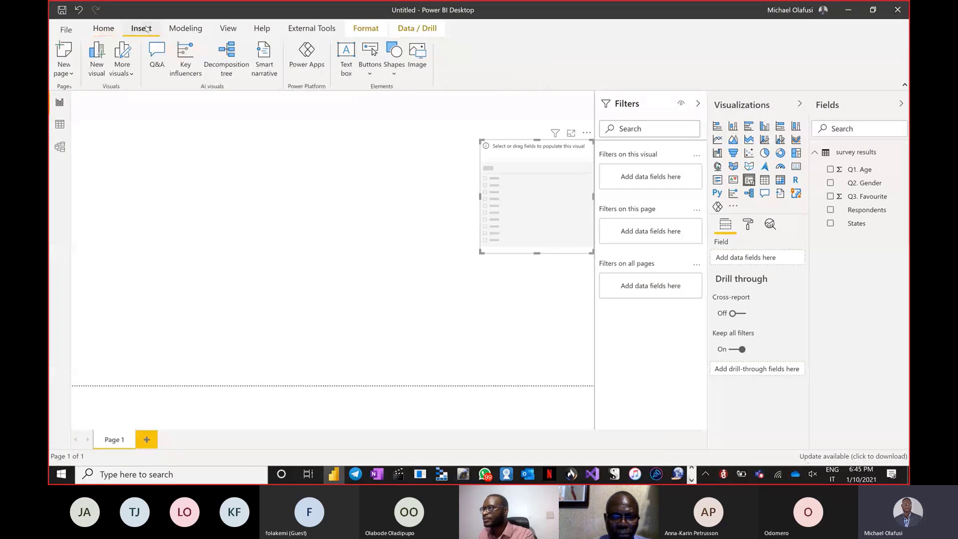
left_click(103, 29)
left_click(315, 55)
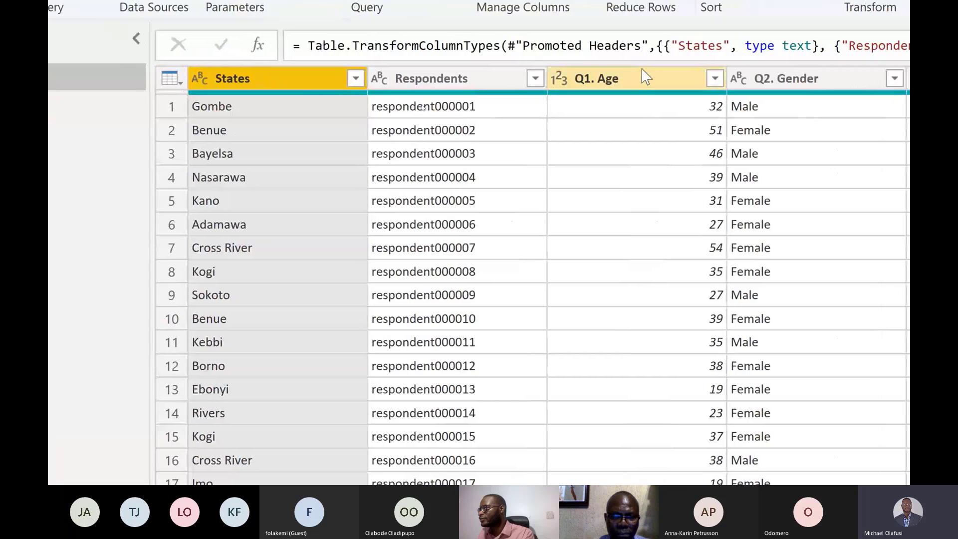
left_click(646, 75)
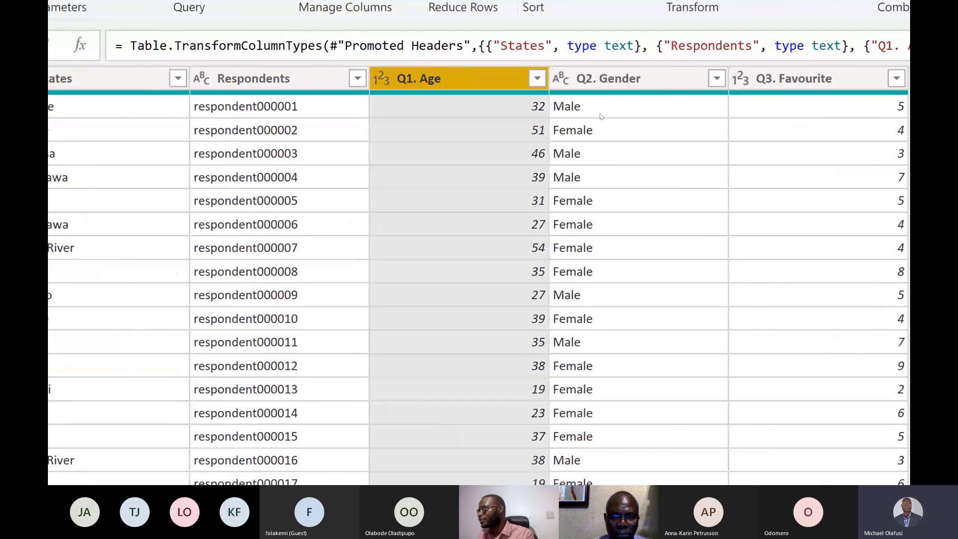
left_click(804, 84, "shift")
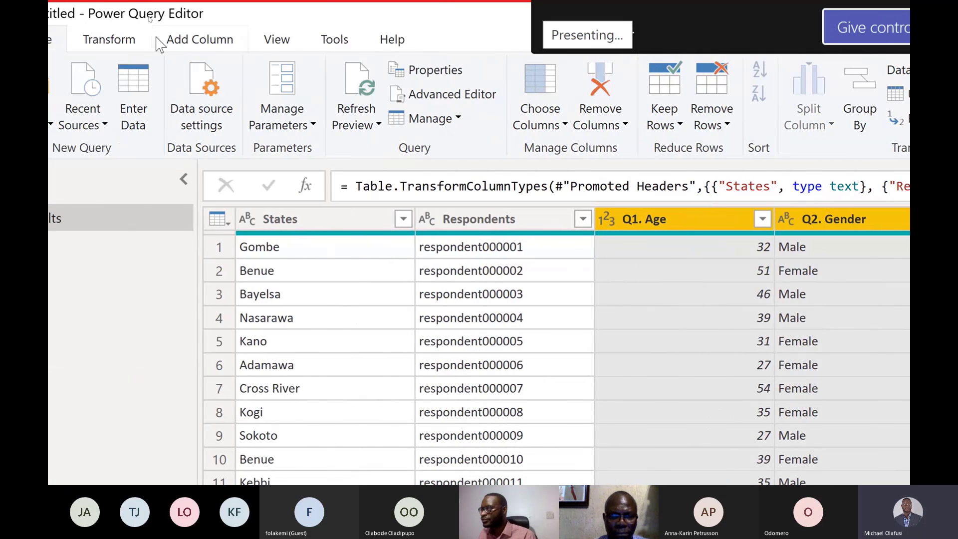
left_click(156, 38)
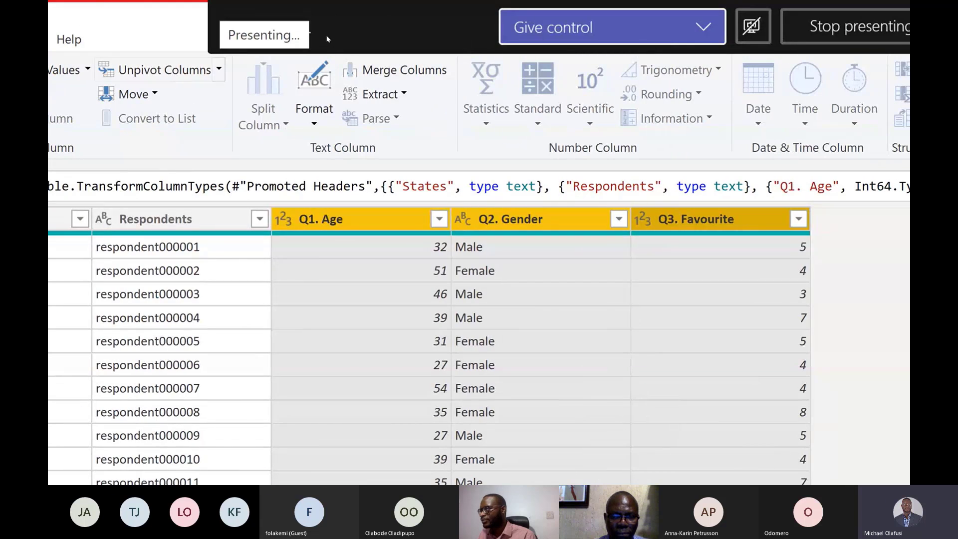
left_click(179, 77)
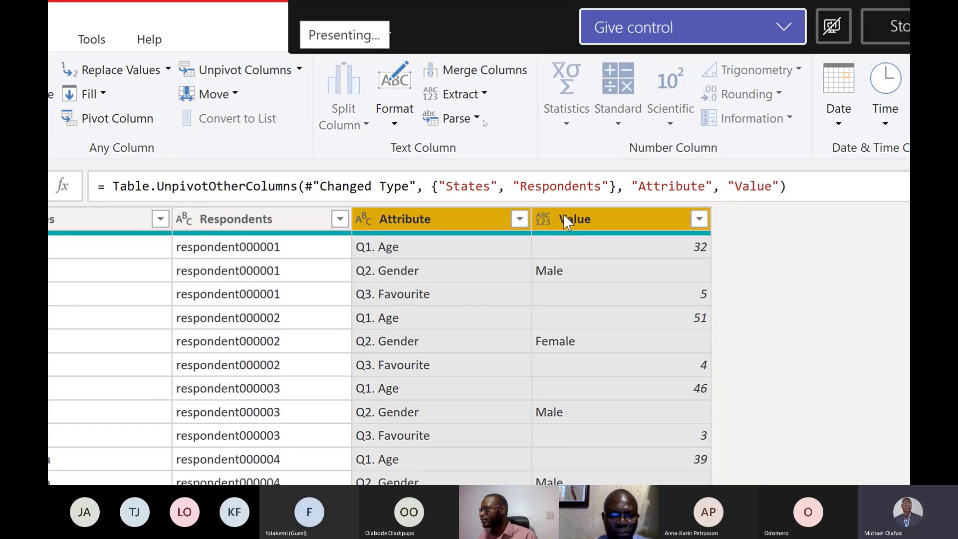
Rename the Attribute column as Questions.
double_click(435, 227)
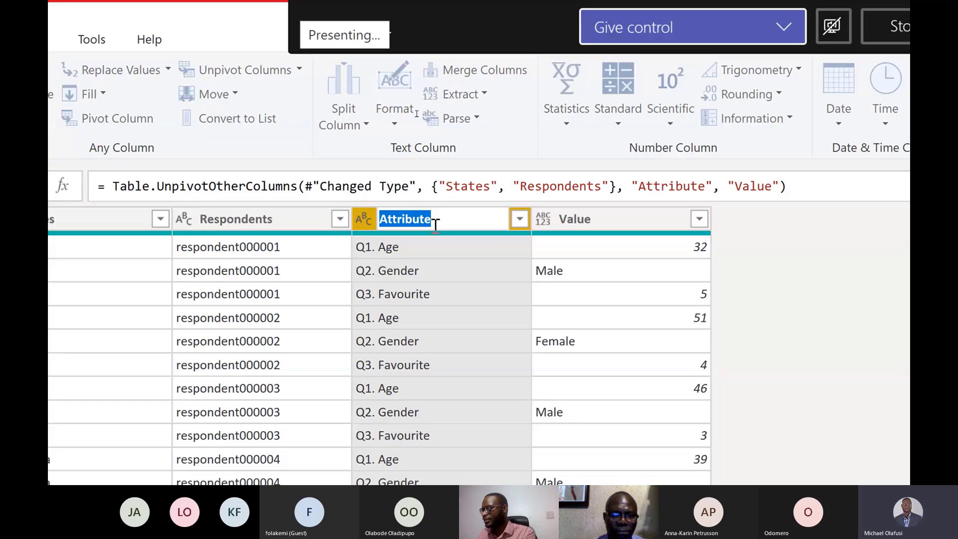
type("Quaest")
key("BackSpace")
key("BackSpace")
key("BackSpace")
key("BackSpace")
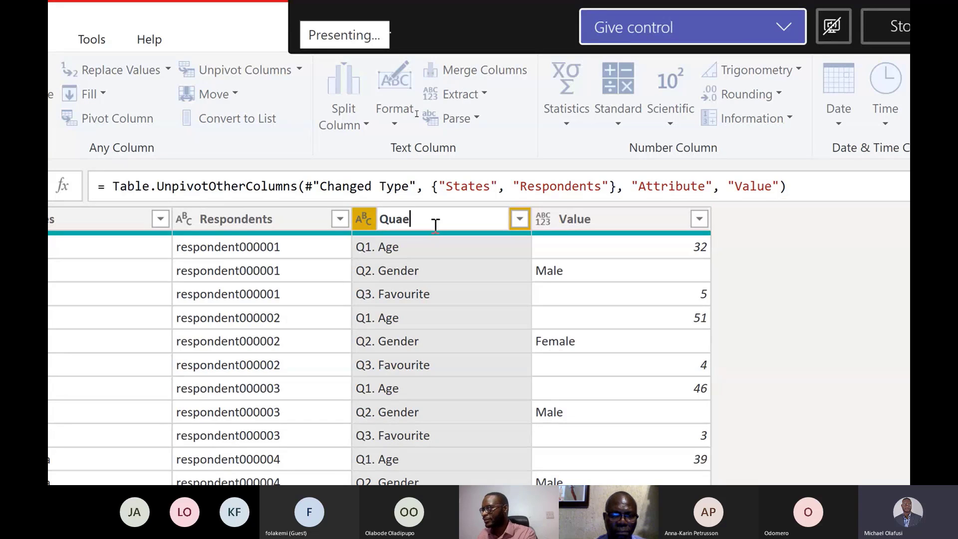
type("es")
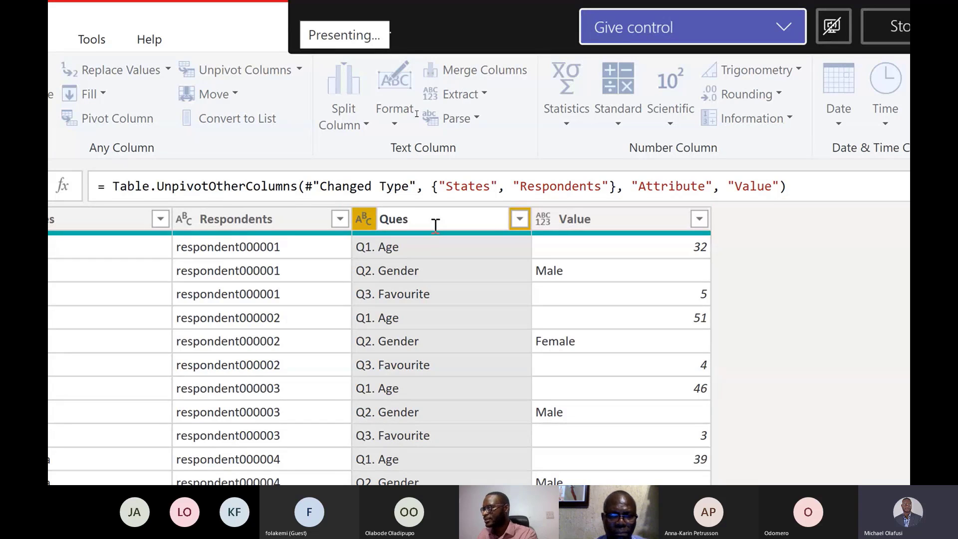
type("tions")
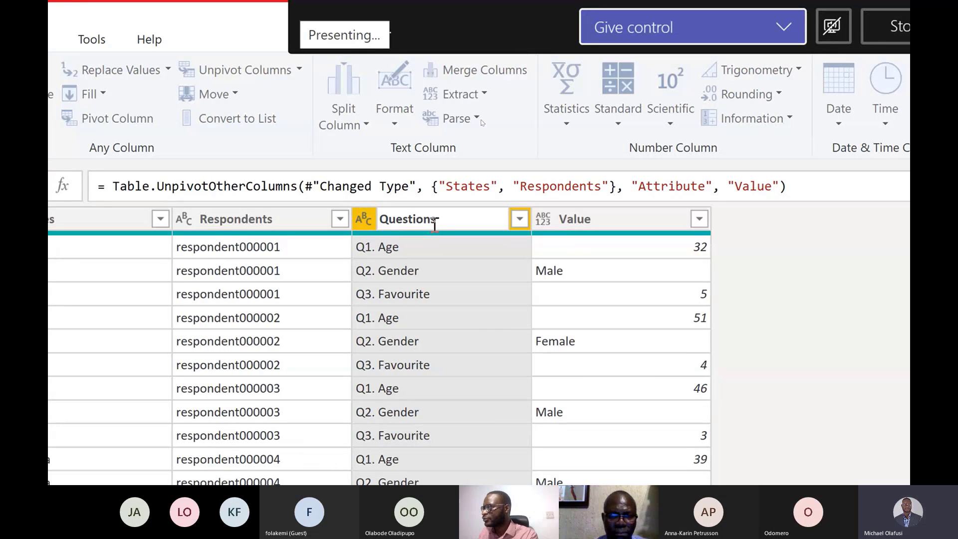
Rename the Value column as Answers.
double_click(579, 219)
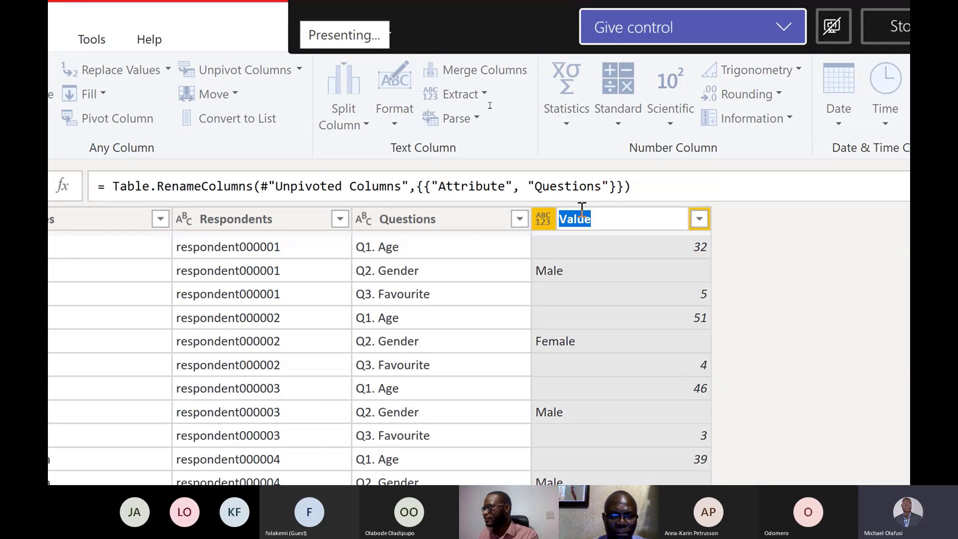
type("Answer")
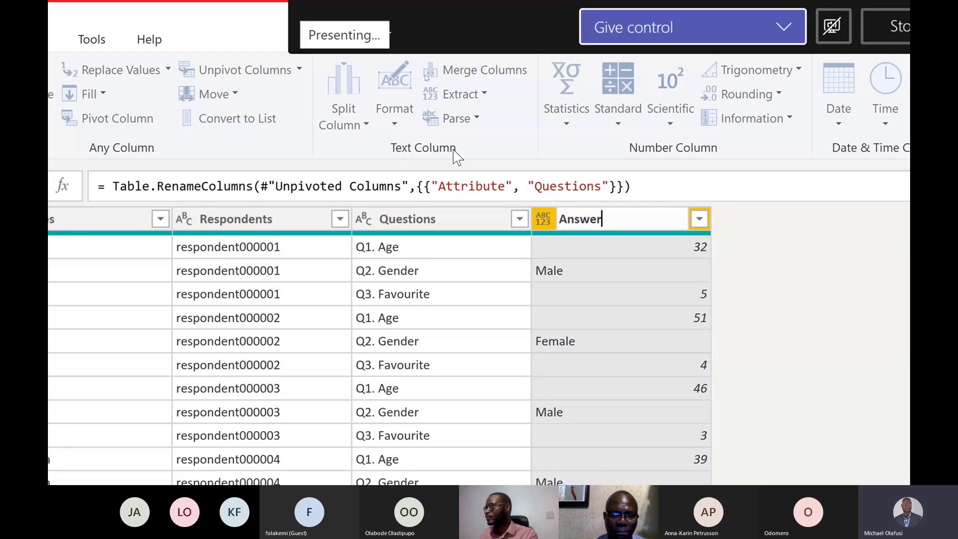
key("Return")
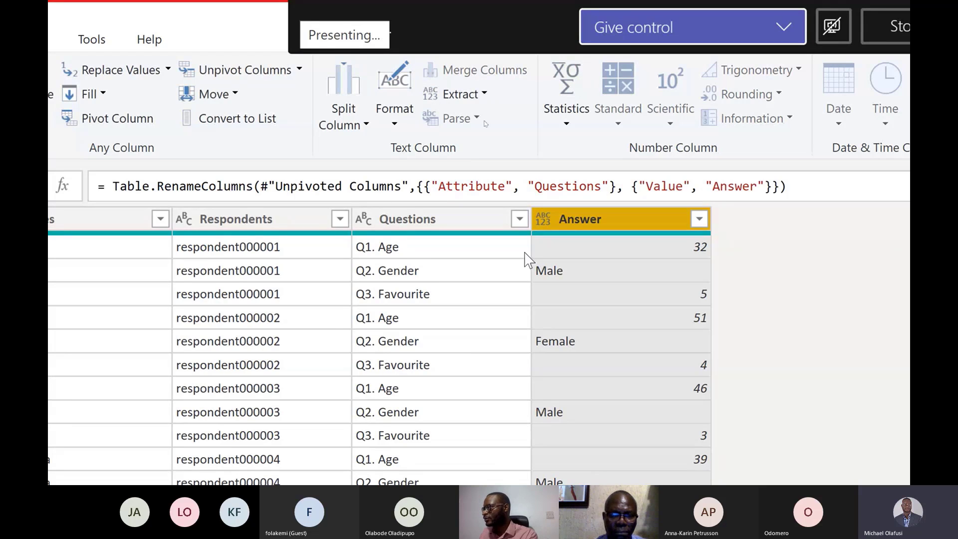
double_click(632, 219)
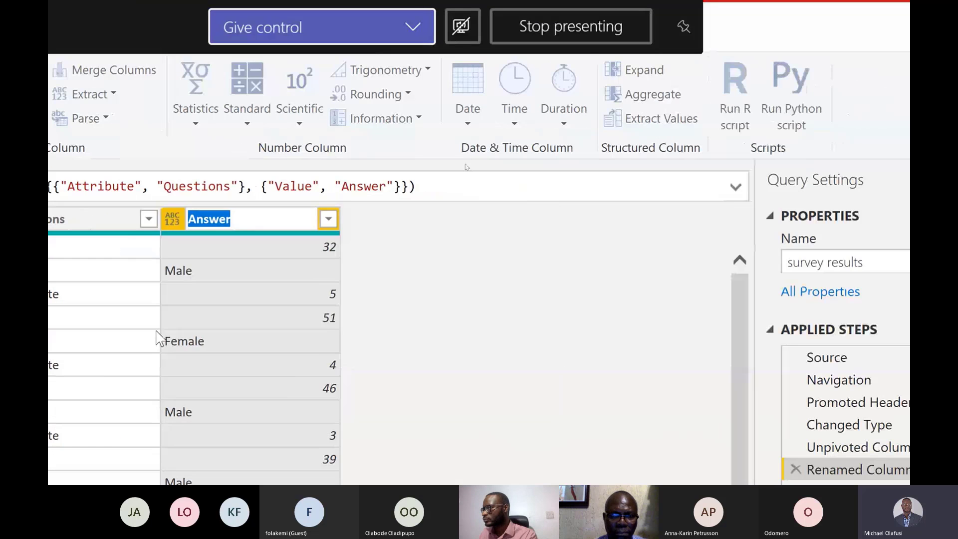
left_click(491, 223)
key("Return")
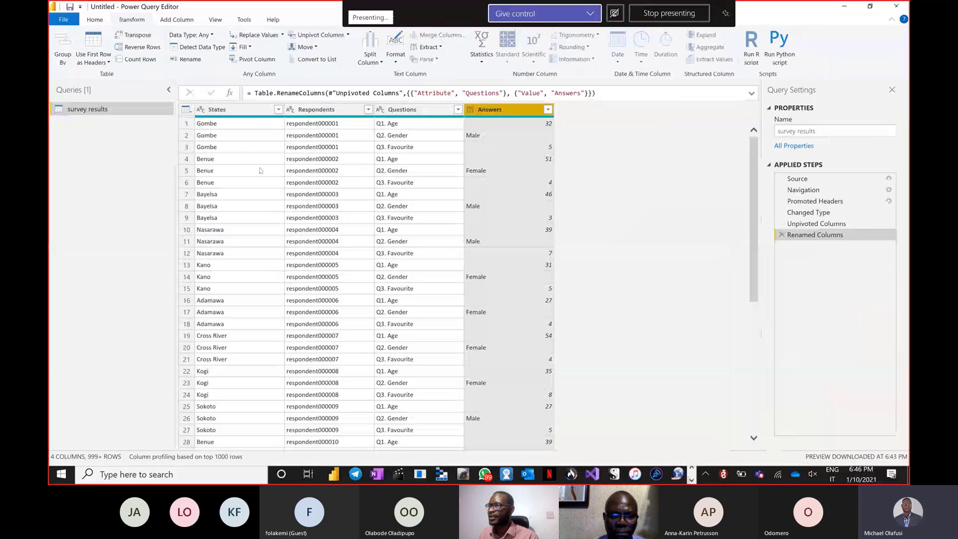
Apply the query changes to the report and put the Questions field in the slicer, placed near the page's upper-left corner.
left_click(88, 21)
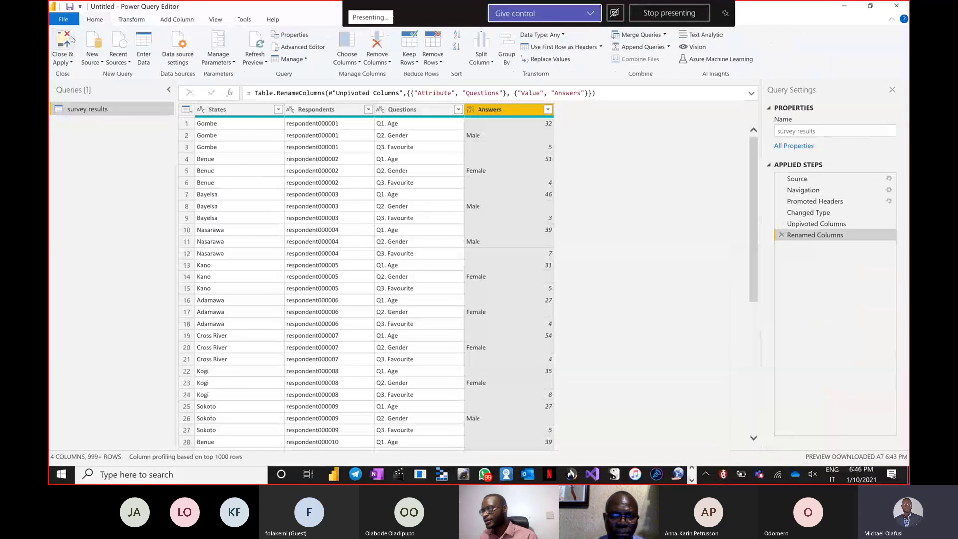
left_click(72, 40)
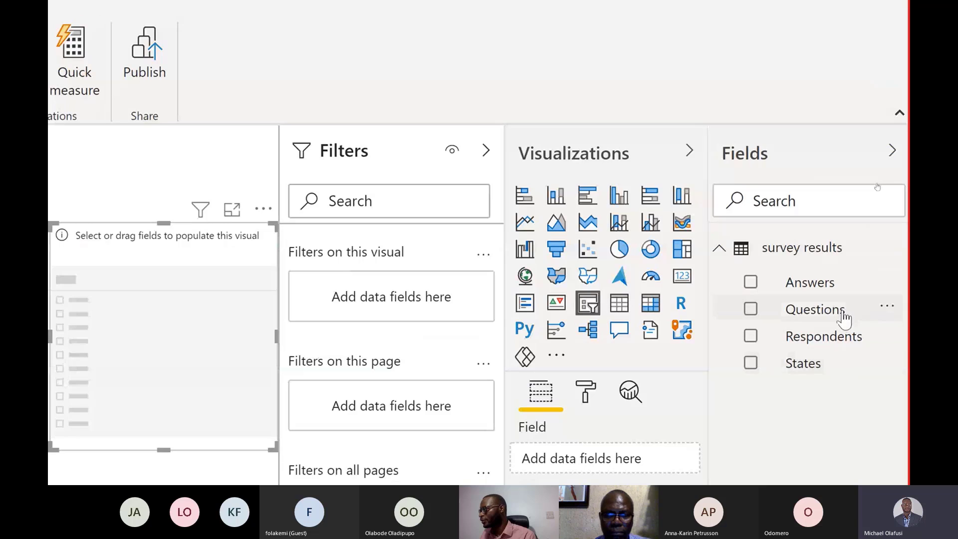
left_click_drag(844, 312, 619, 457)
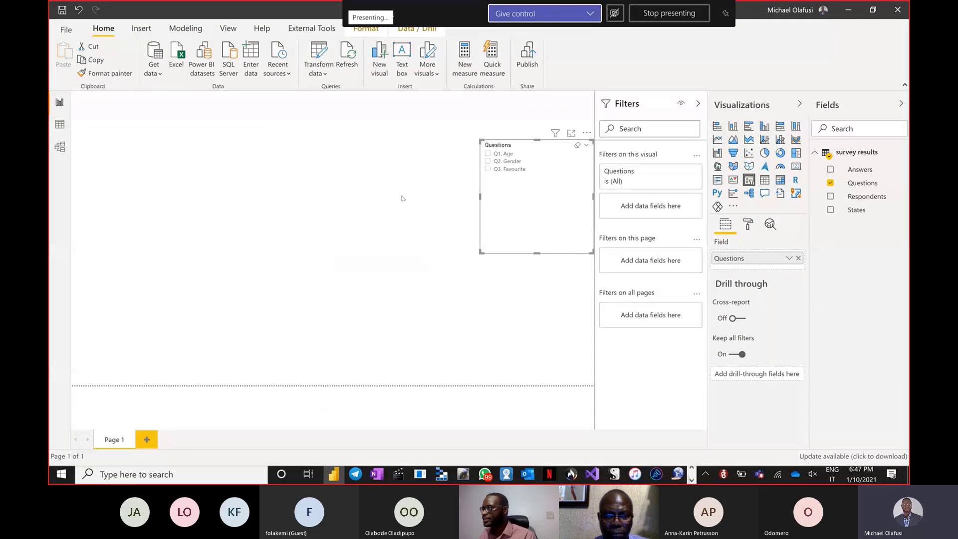
left_click_drag(508, 205, 187, 175)
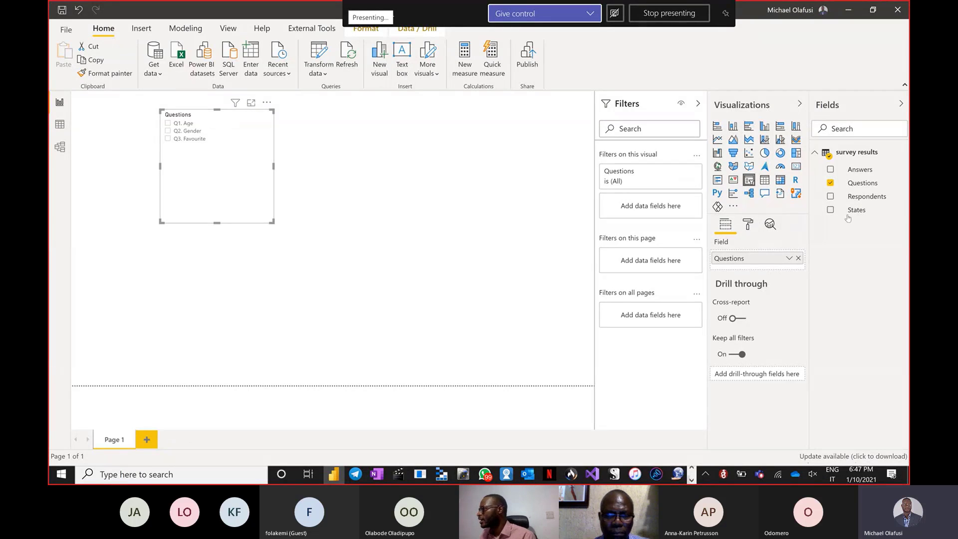
Insert an enlarged pie chart beside the slicer, with Answers as its legend and the count of Respondents as its values.
left_click(498, 186)
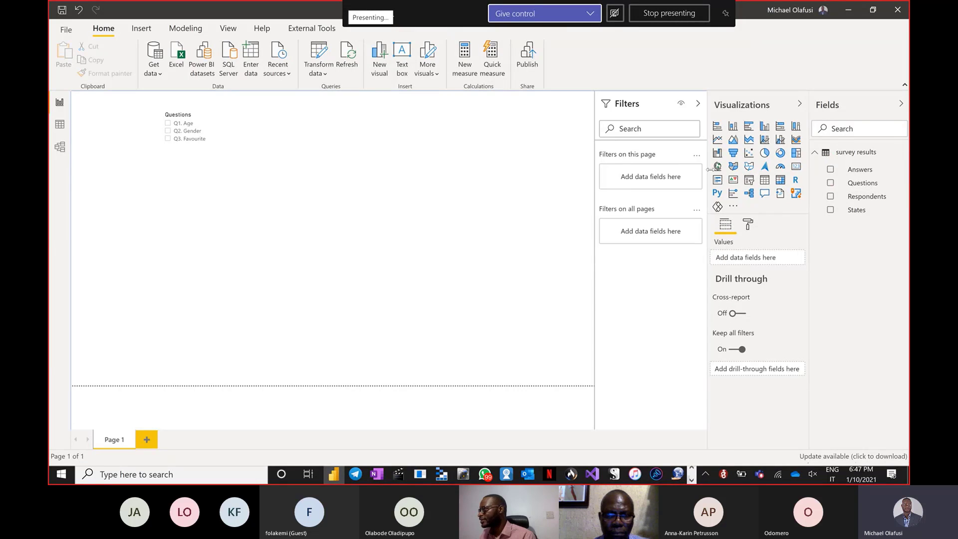
left_click(765, 152)
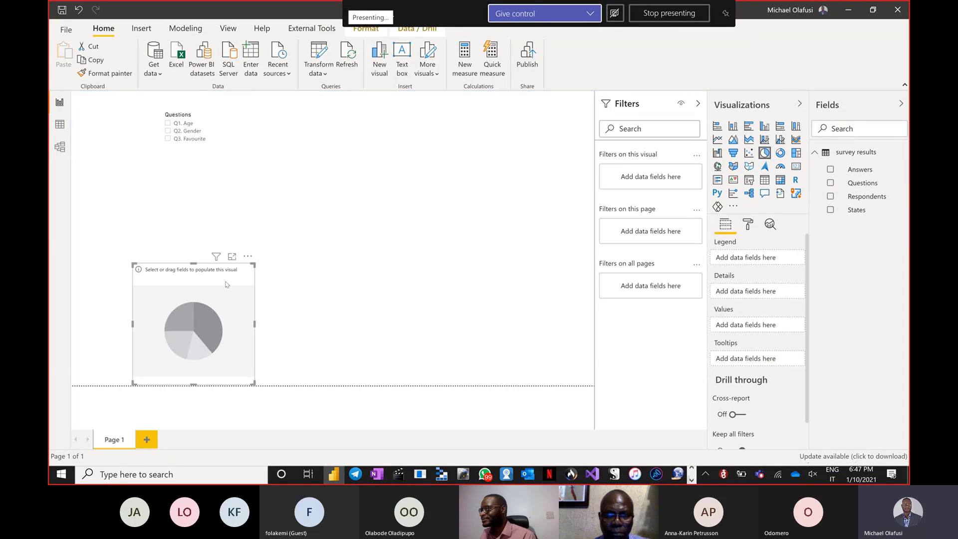
left_click_drag(208, 278, 331, 126)
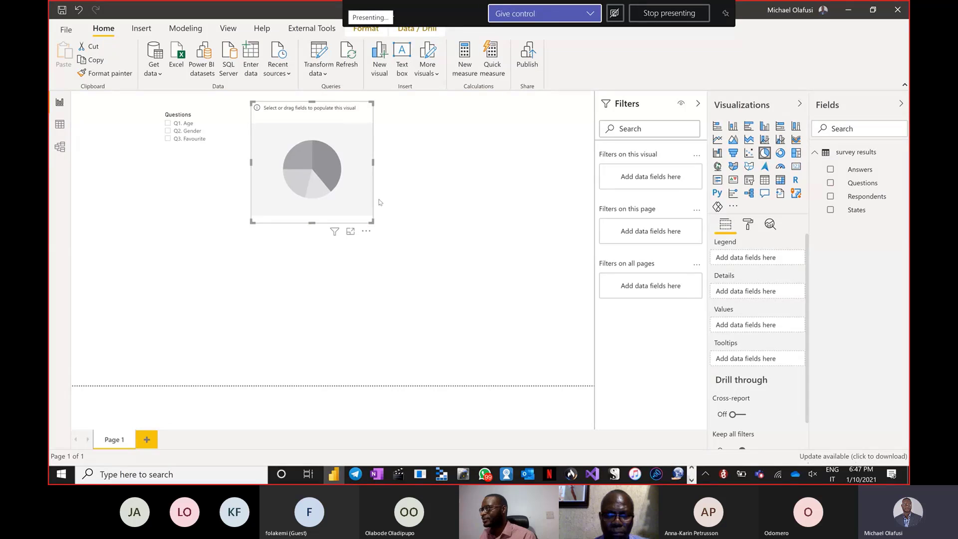
left_click_drag(372, 220, 553, 352)
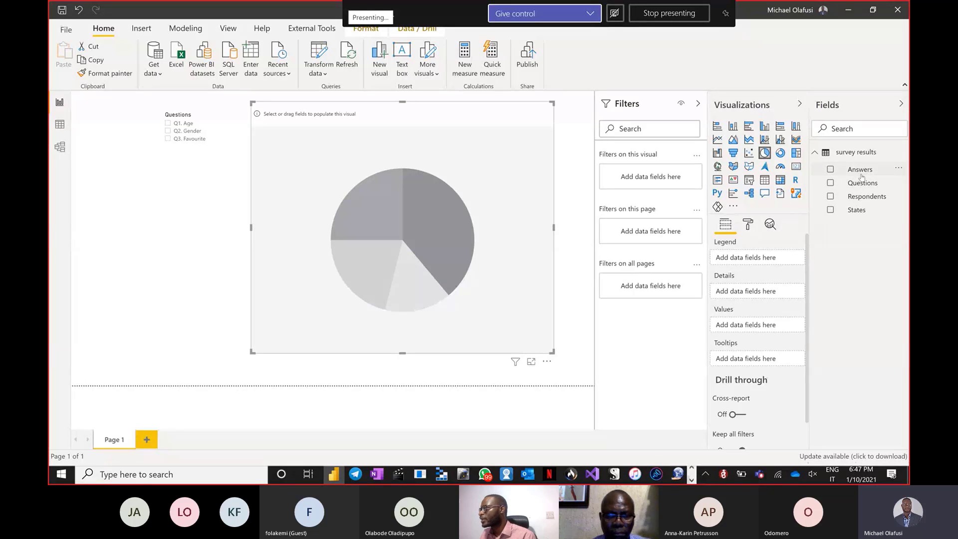
left_click_drag(795, 212, 758, 260)
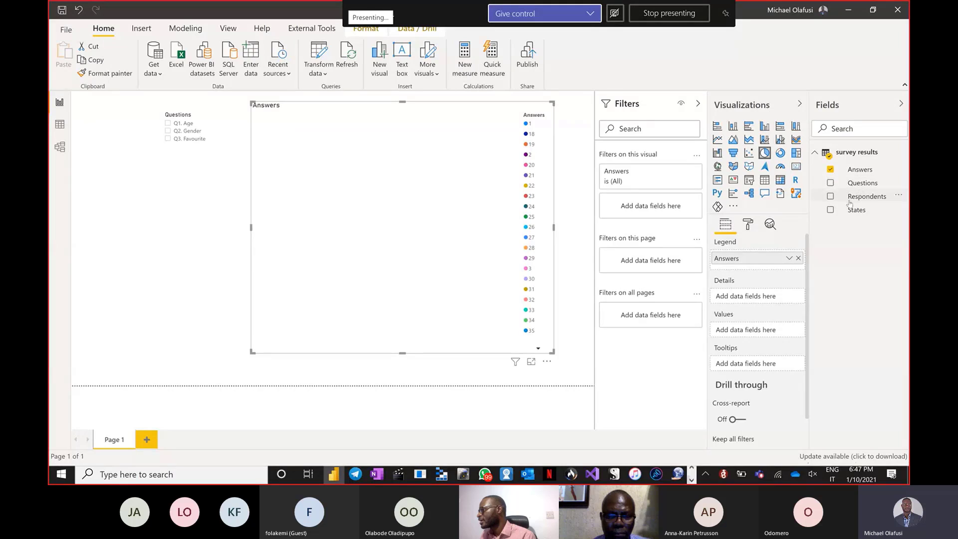
left_click_drag(863, 201, 765, 331)
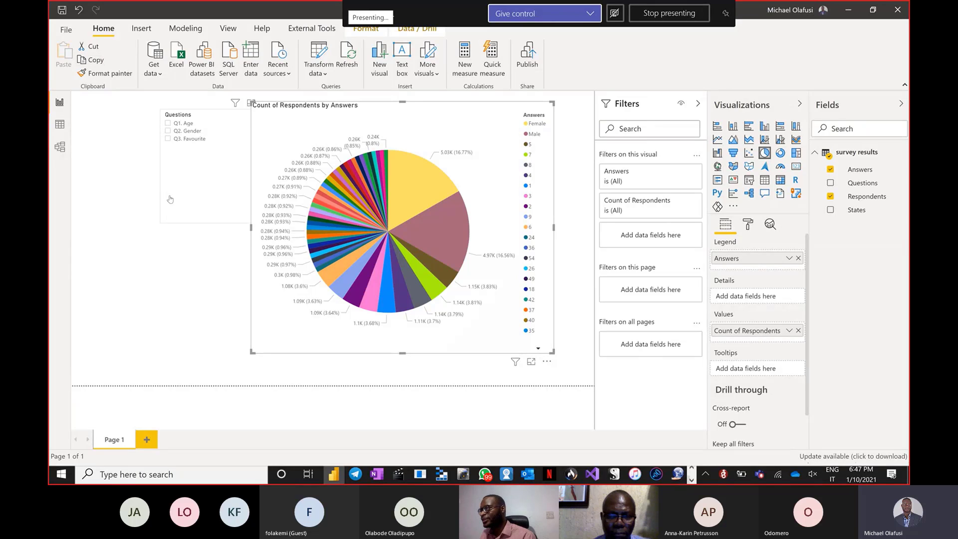
Filter the pie chart through the Questions slicer by Q2. Gender, Q3. Favourite and finally Q1. Age.
left_click(168, 131)
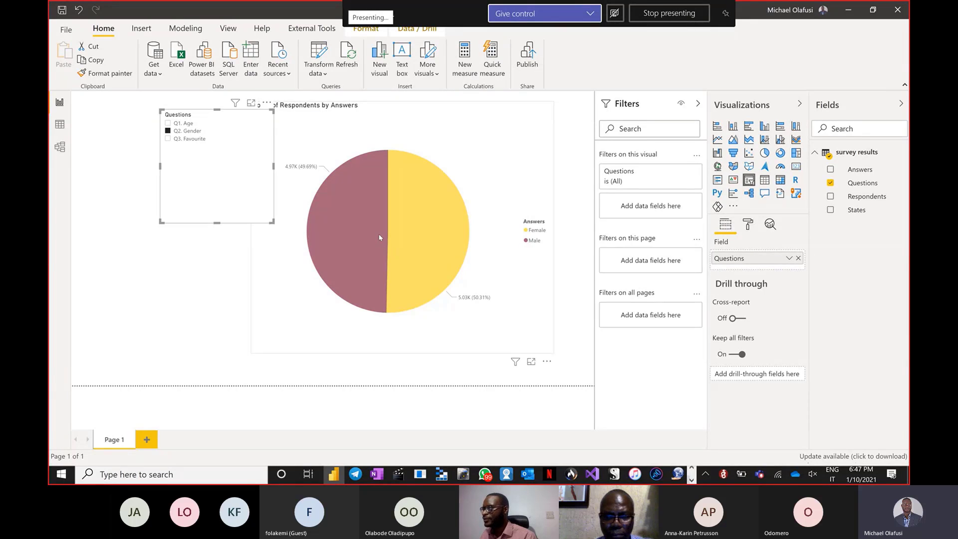
mouse_move(378, 234)
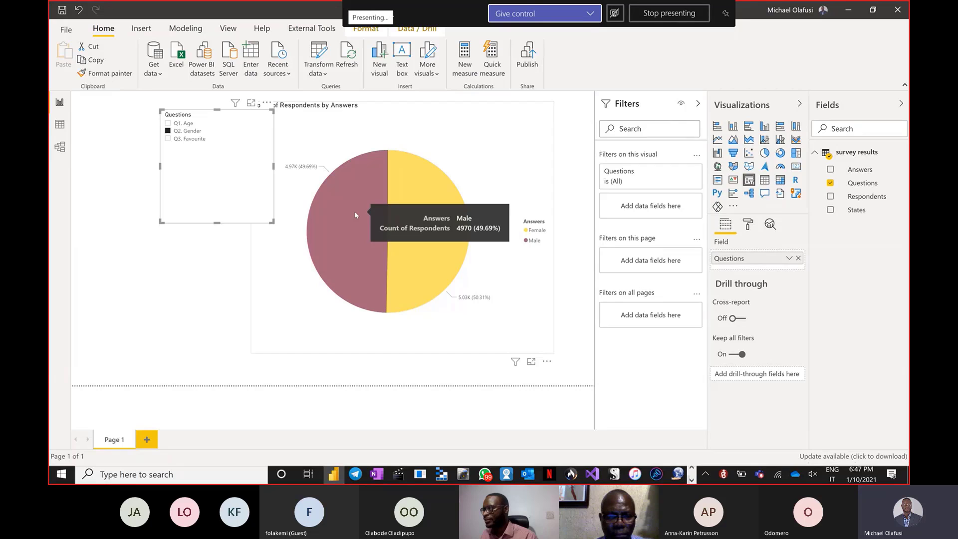
left_click(167, 139)
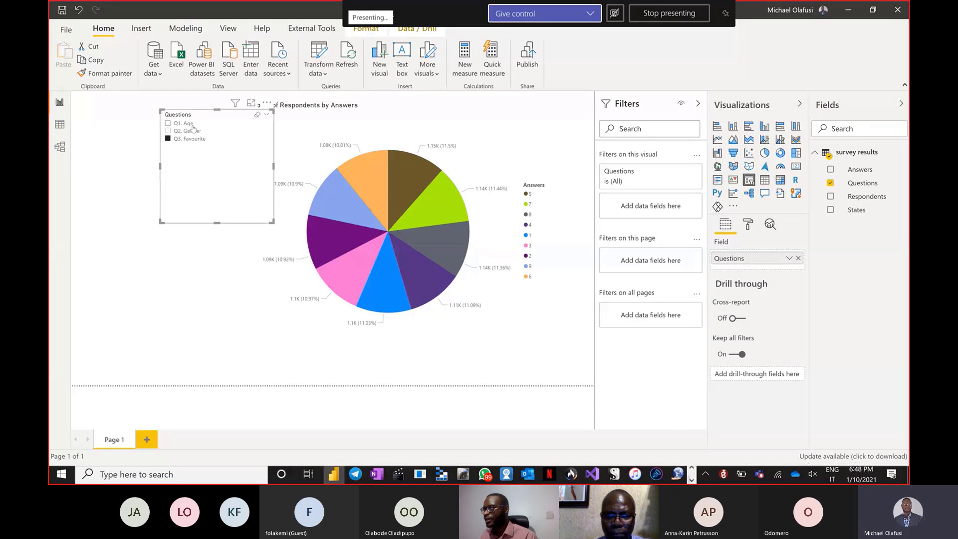
left_click(169, 123)
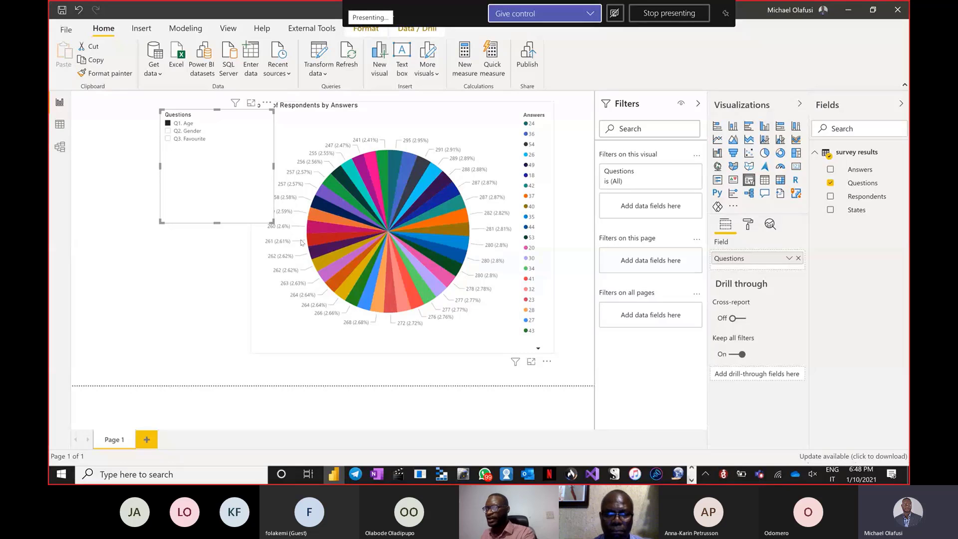
Switch to the PowerPoint presentation and add "Split to rows" as the seventh item of the Power Query task list.
key("alt+Tab")
key("alt+Tab")
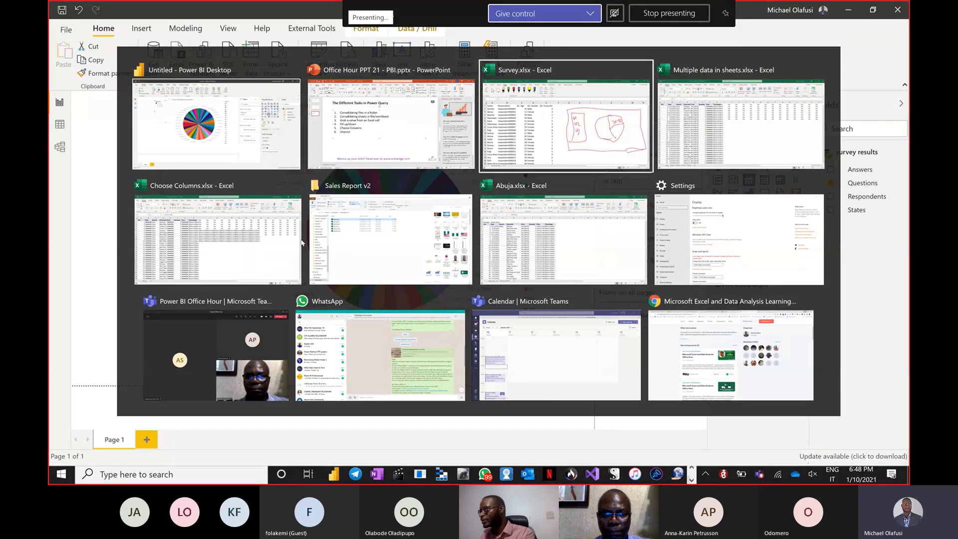
key("alt+shift+Tab")
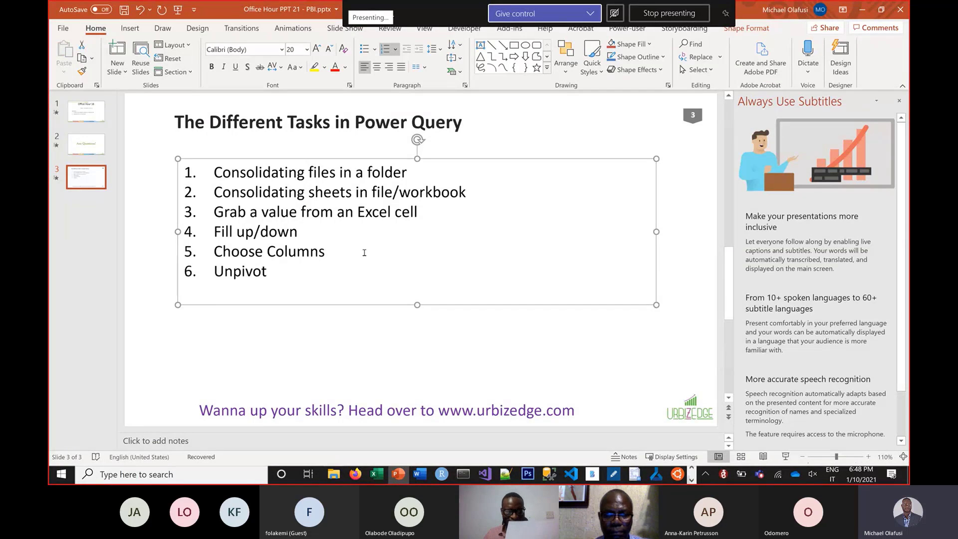
left_click(320, 273)
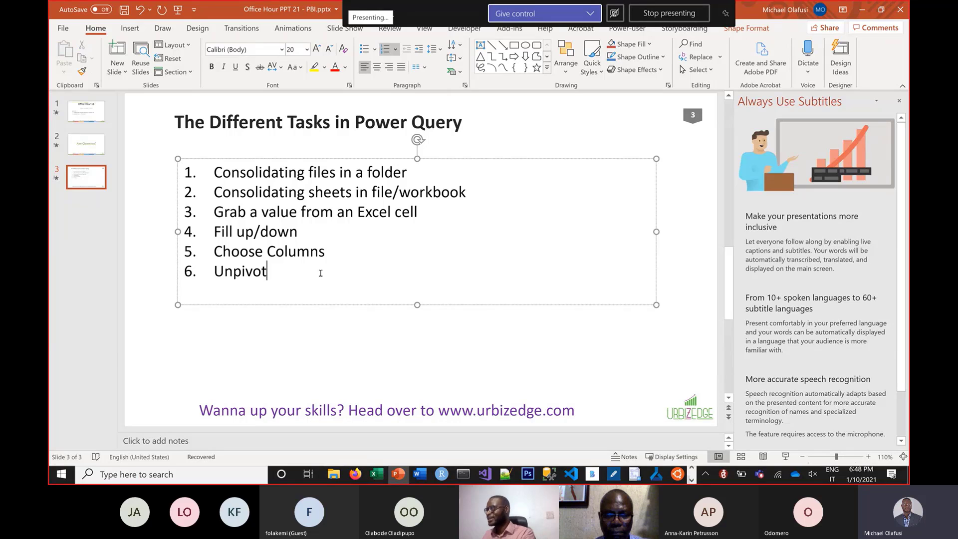
key("Return")
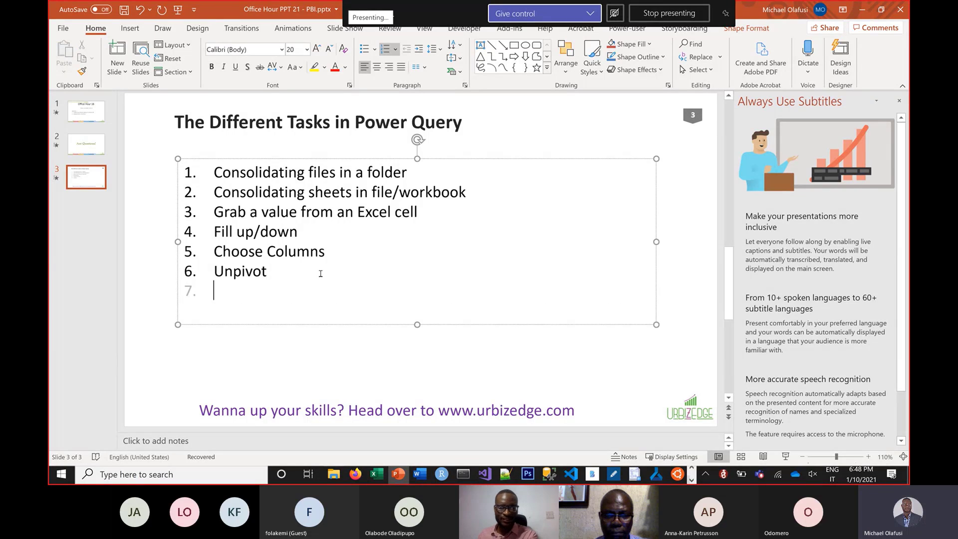
type("Split t")
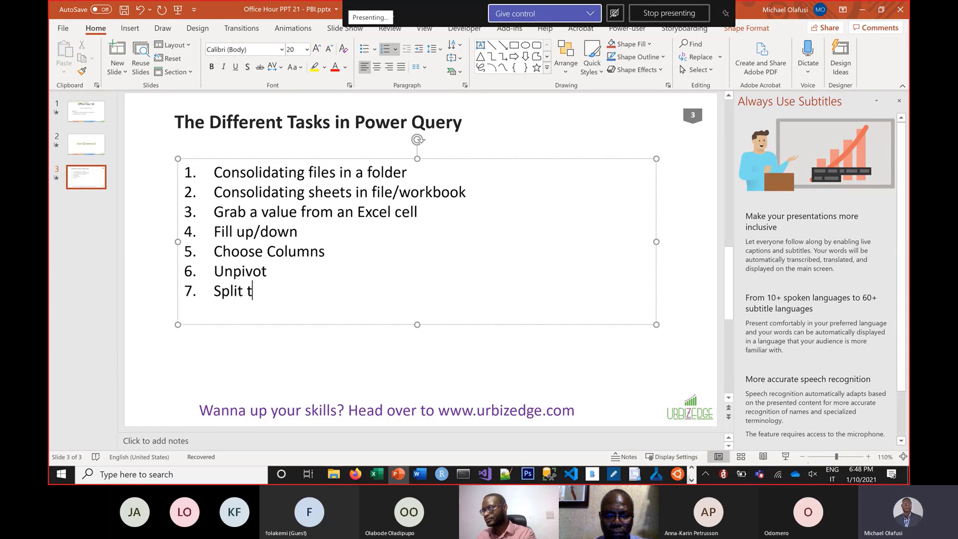
type("o roe")
key("BackSpace")
type("ws")
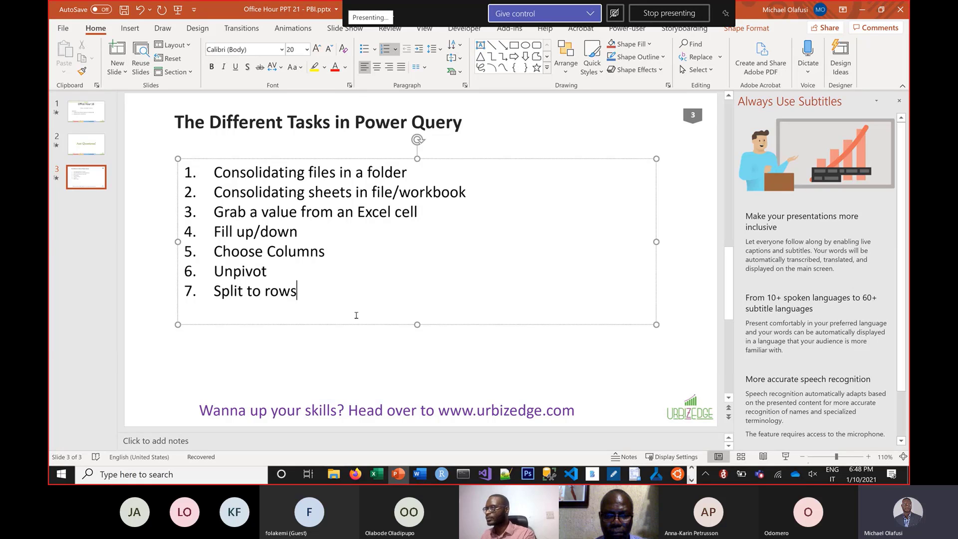
left_click(368, 348)
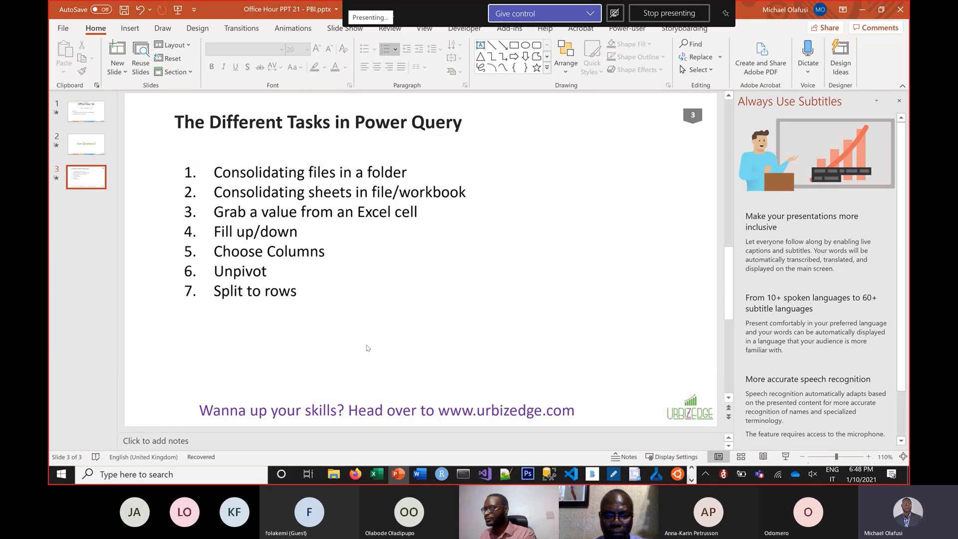
Switch to Power BI Desktop and add a new blank report page.
key("alt+Tab")
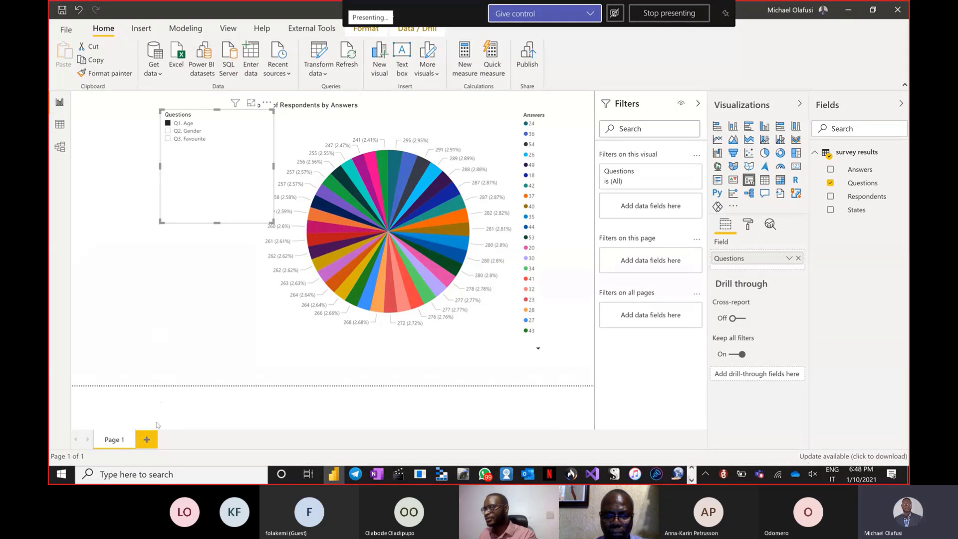
left_click(147, 439)
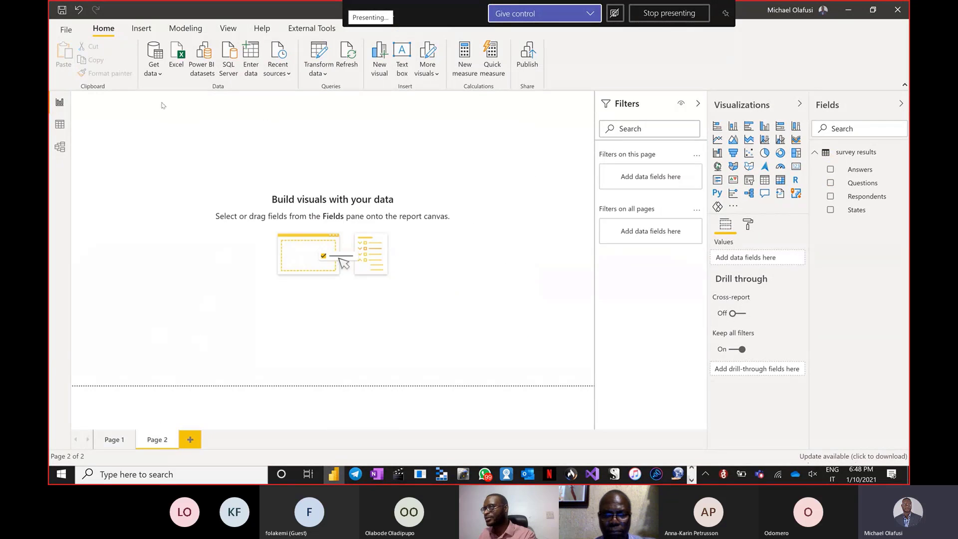
Switch to the Survey workbook in Excel and create a new blank workbook from there.
key("alt+Tab")
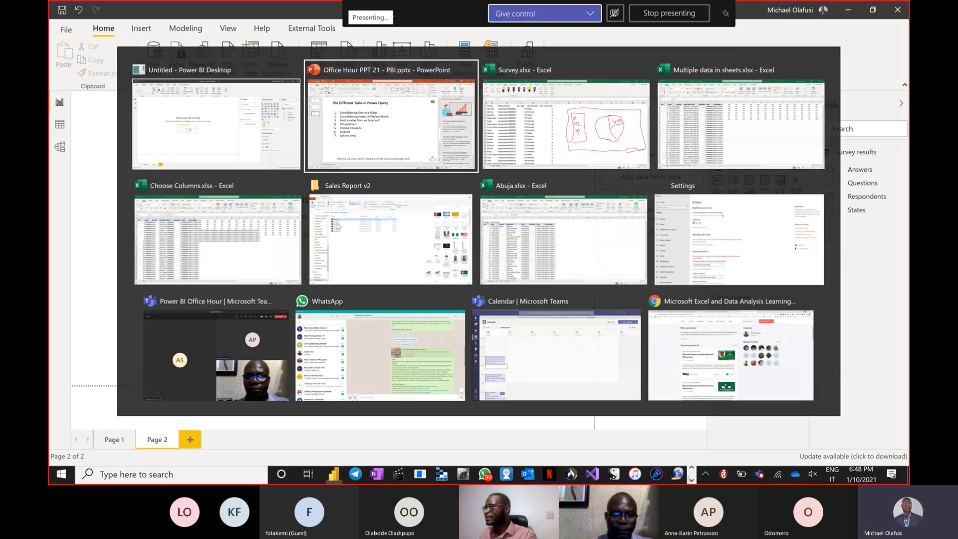
key("alt+Tab")
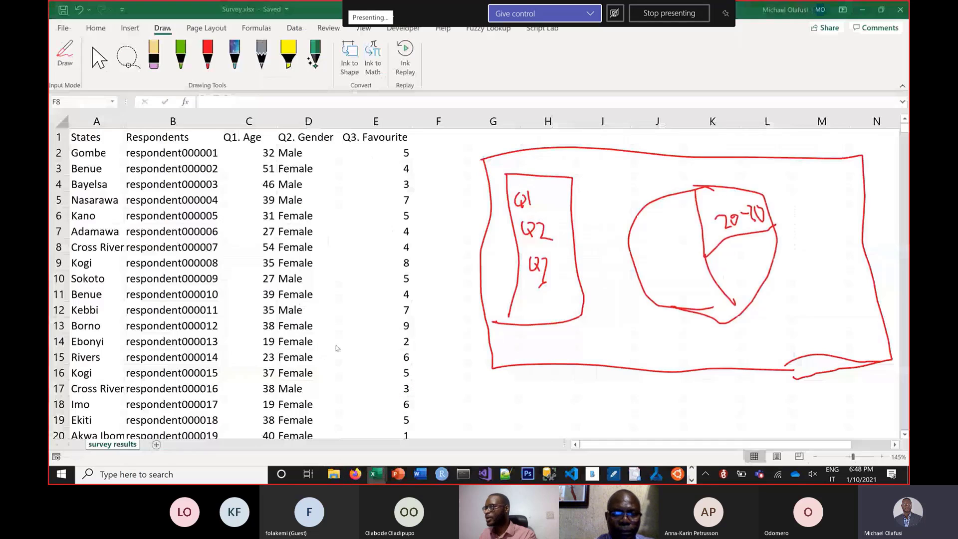
left_click(151, 233)
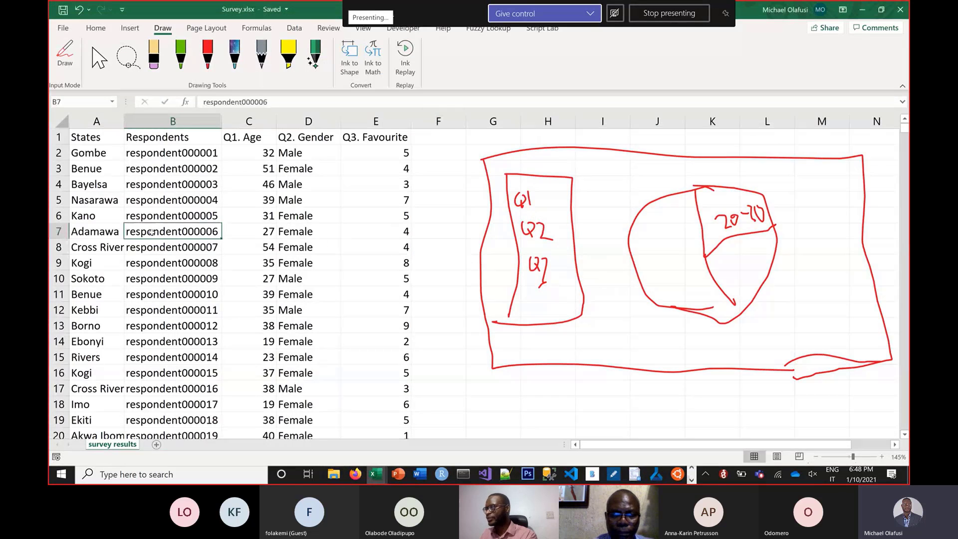
key("ctrl+n")
left_click(221, 213)
scroll(222, 212, "up", 2)
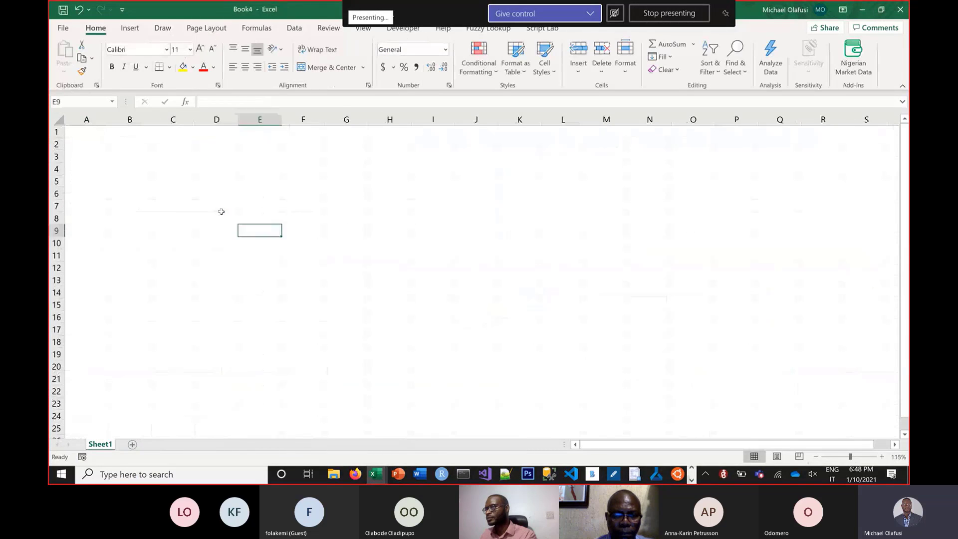
scroll(221, 212, "up", 4)
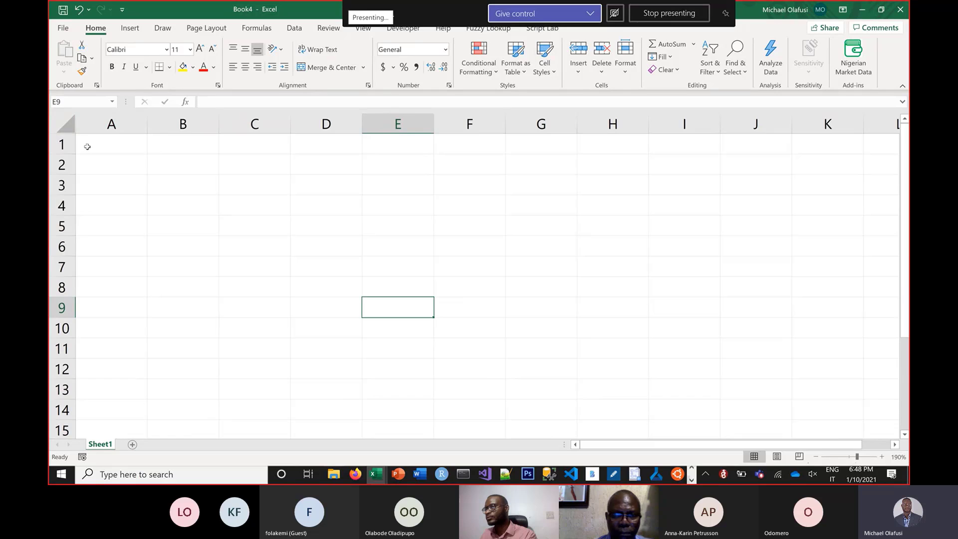
Enter the column header "SKU - Name" in cell A1.
left_click(124, 150)
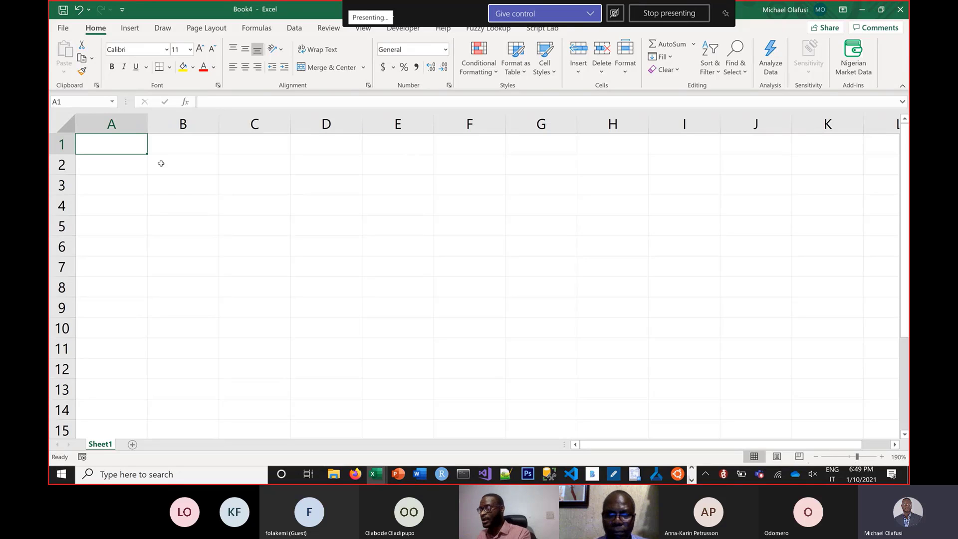
type("SKU")
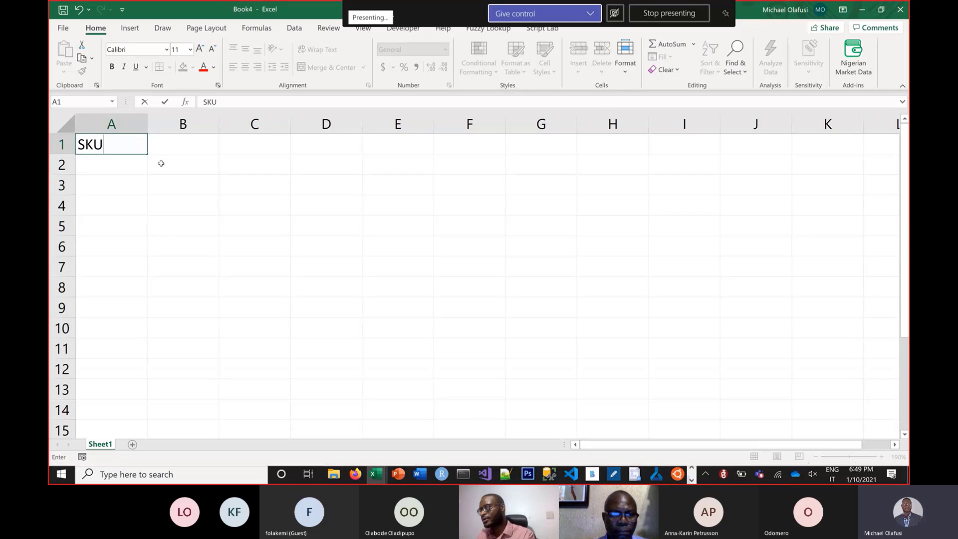
type(" - ")
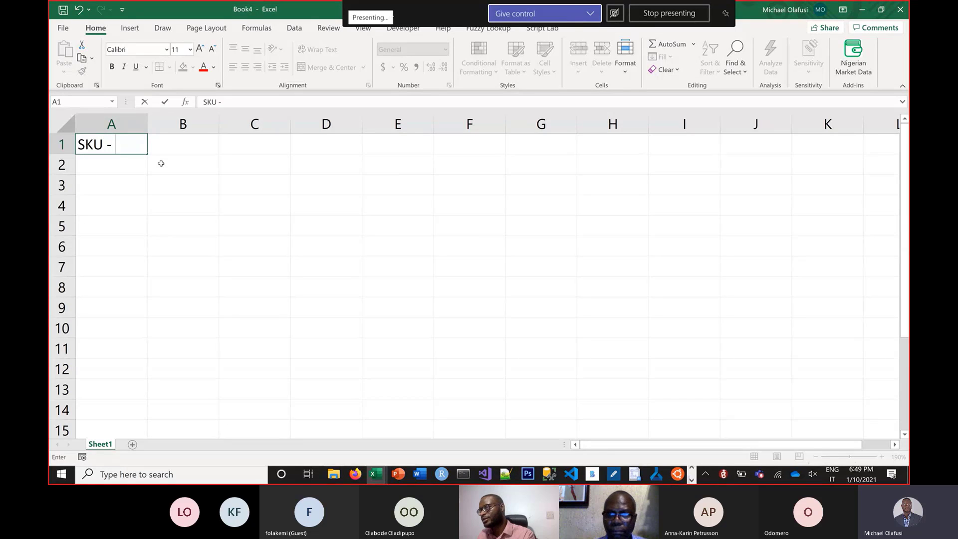
type("Name")
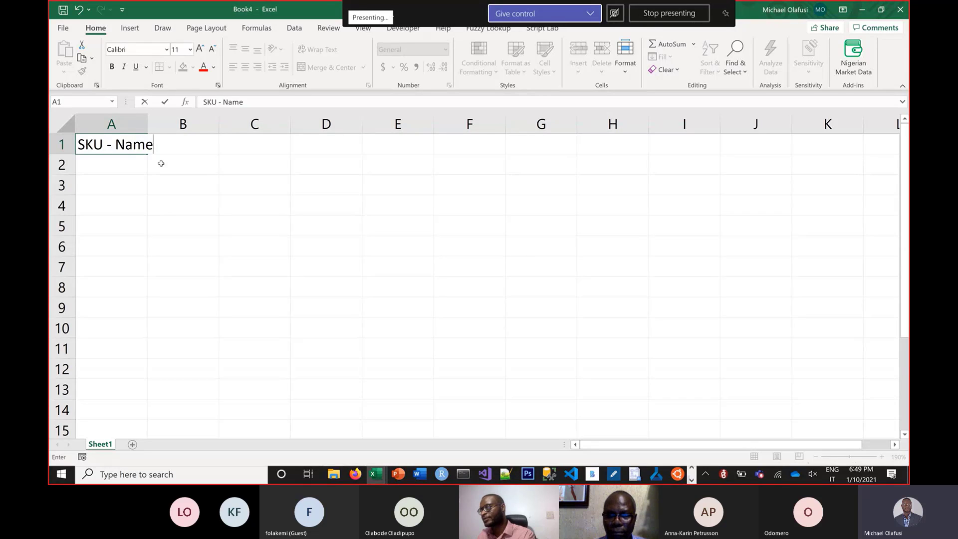
key("Return")
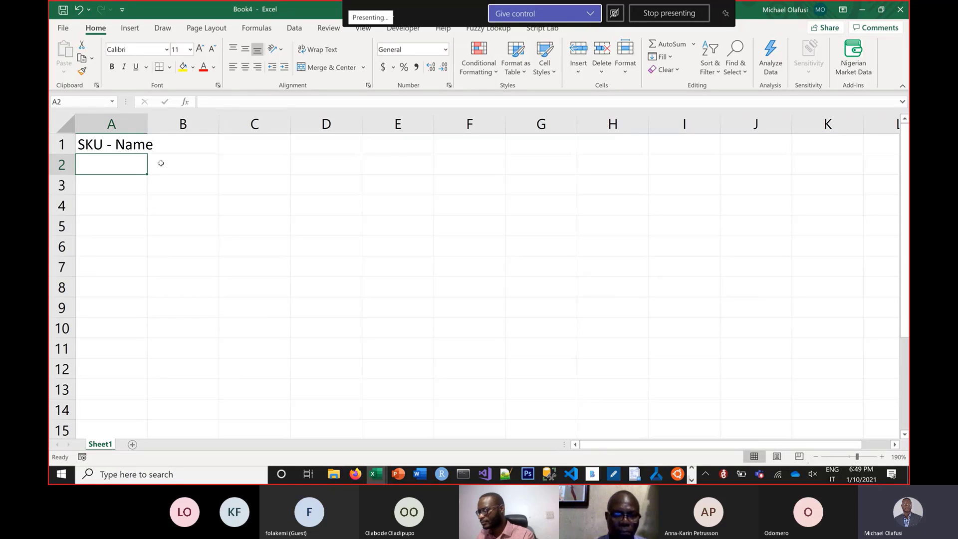
Start the entry in cell A2 with the first product, "FP1001 - Top Tea".
type("FP")
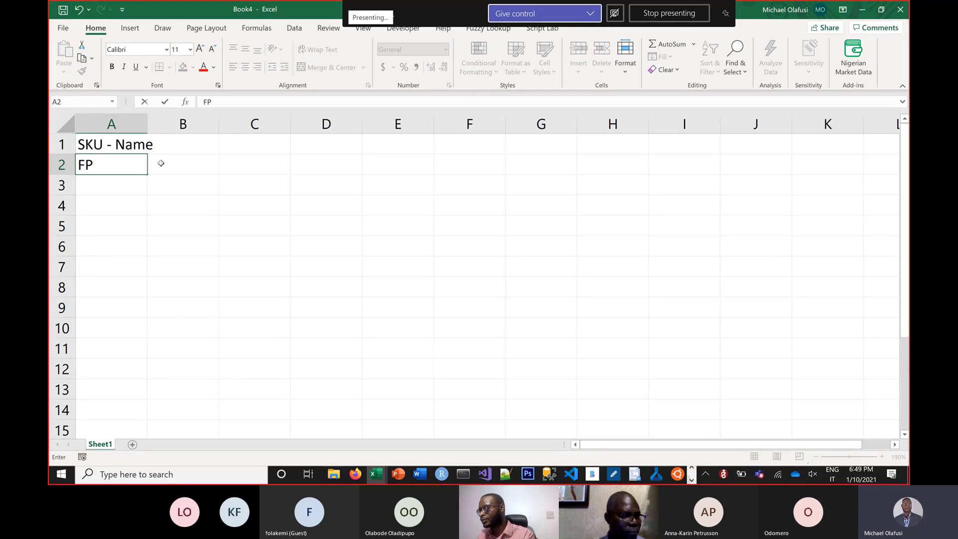
type("1")
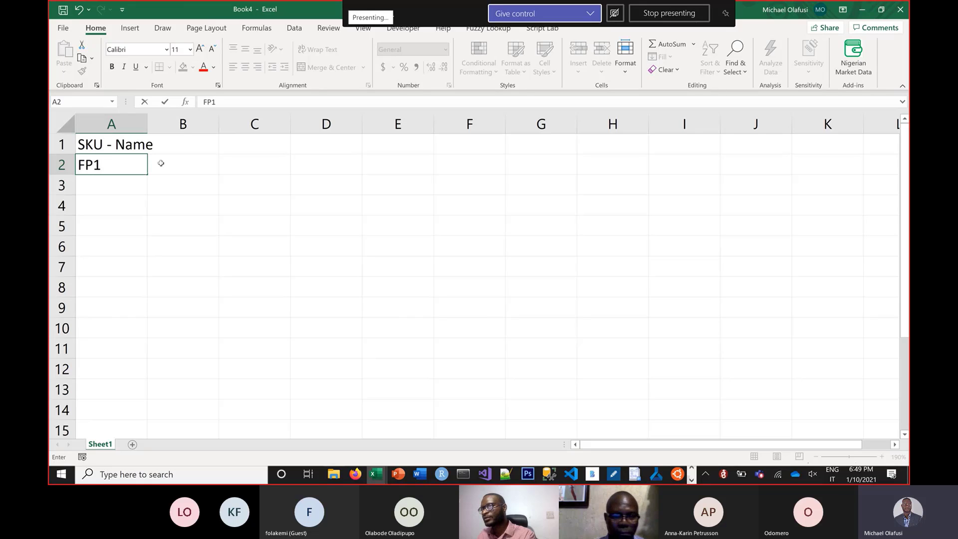
type("002791")
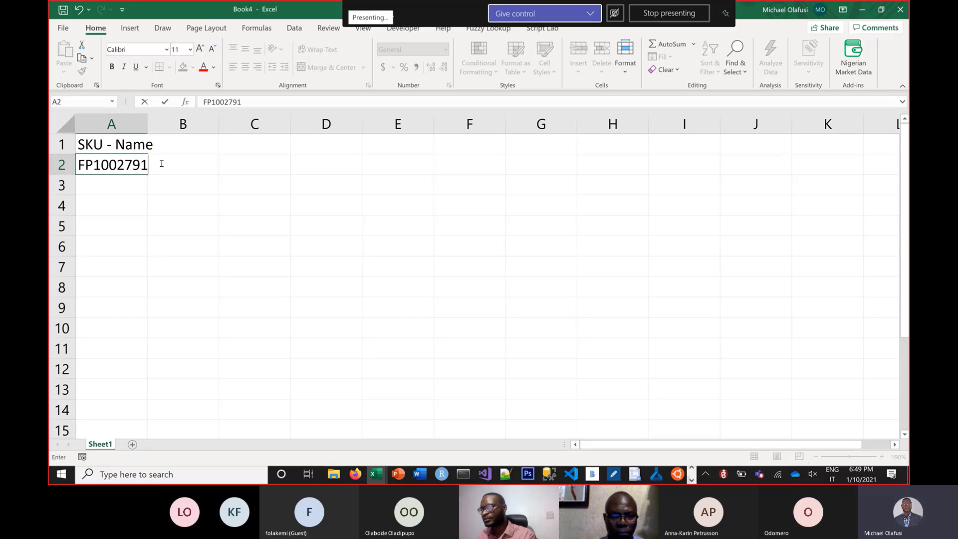
key("BackSpace")
key("BackSpace")
key("BackSpace")
key("BackSpace")
key("BackSpace")
key("BackSpace")
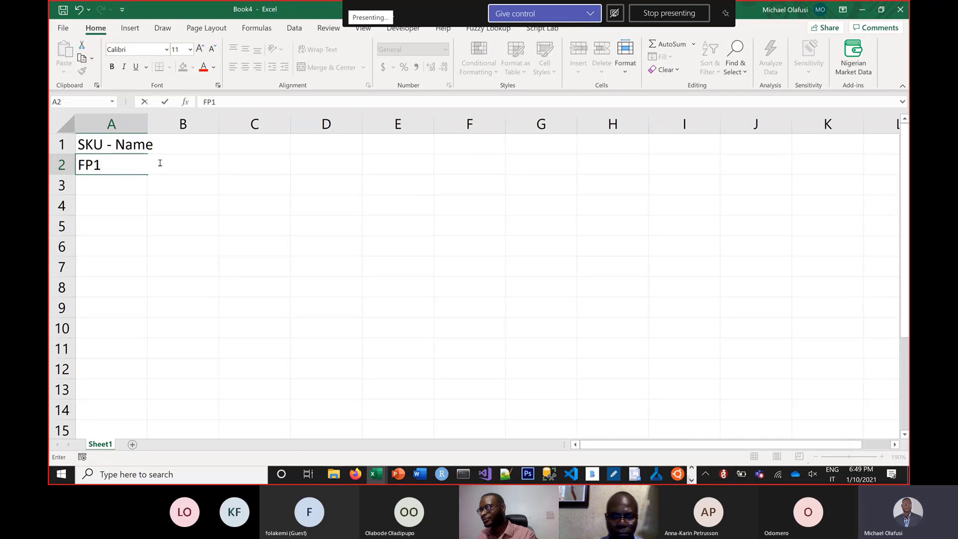
key("BackSpace")
type("10001")
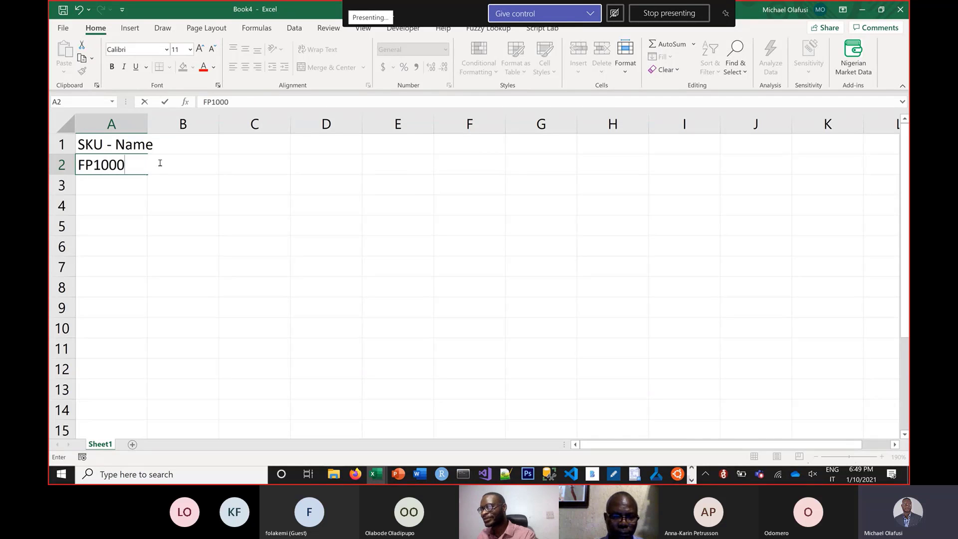
key("BackSpace")
type("1")
key("BackSpace")
key("BackSpace")
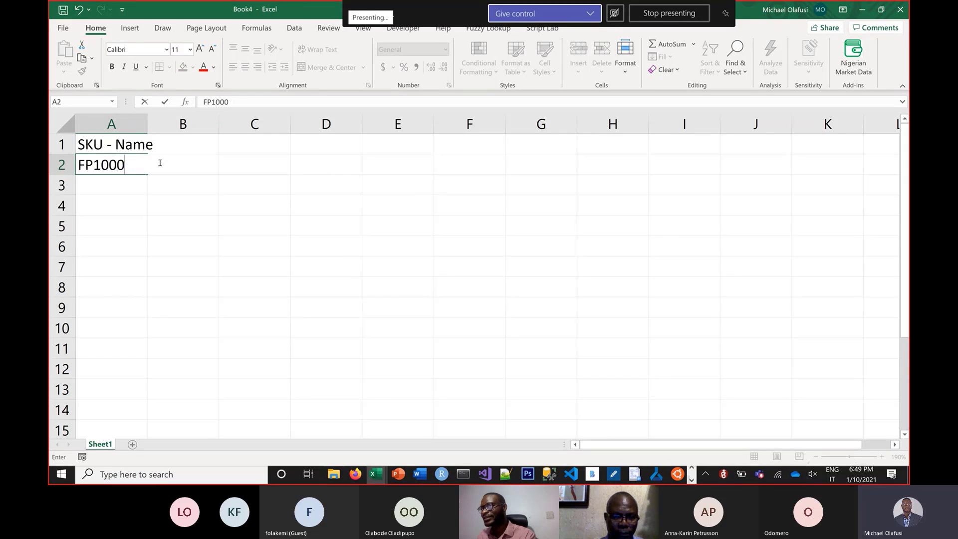
type("1 - ")
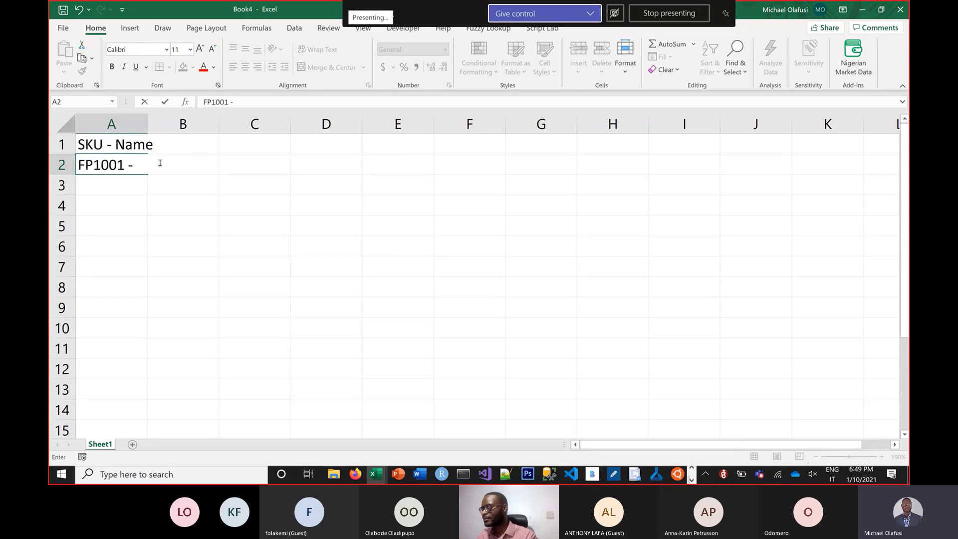
type("Top Tea")
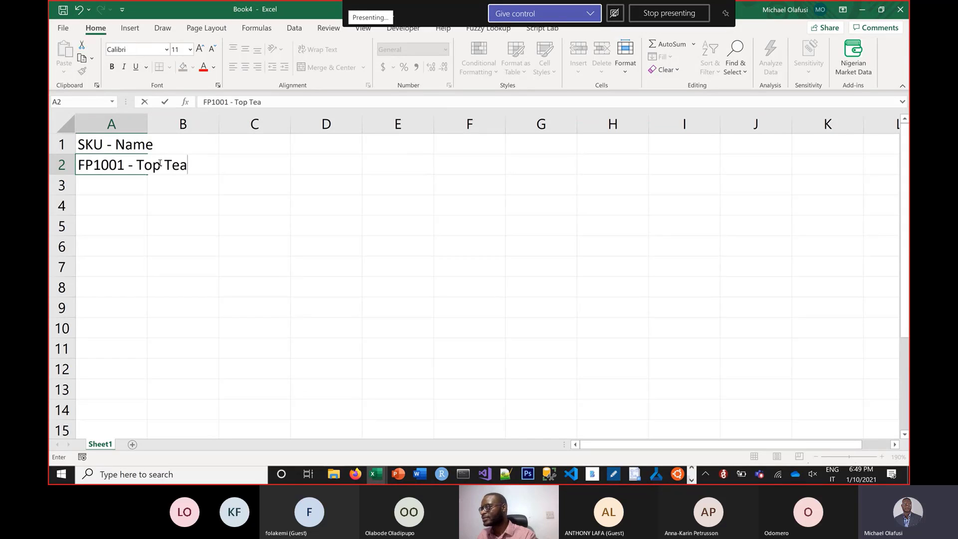
Add the second product, "FP1002 - Lipton", to the A2 entry, separated from "Top Tea" by a comma without a space.
type(",")
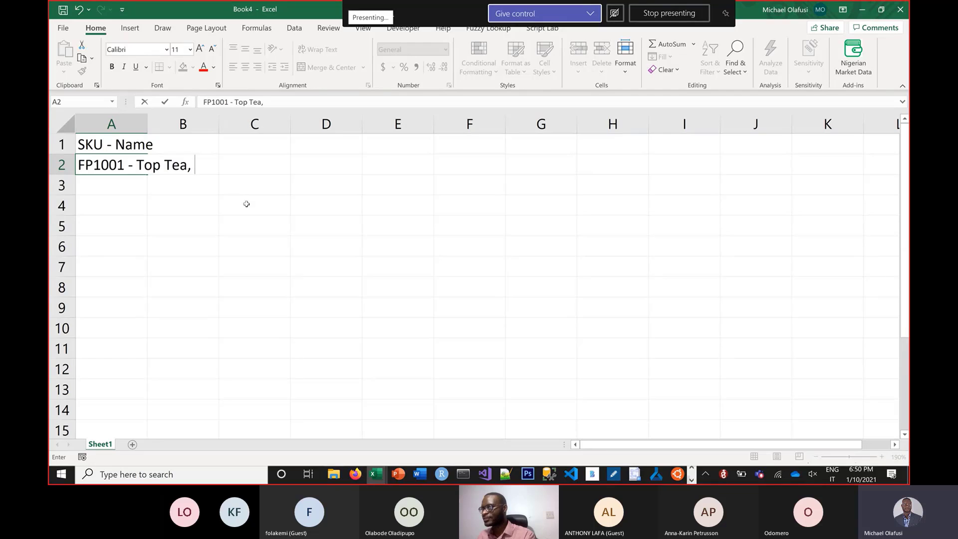
key("BackSpace")
type("F")
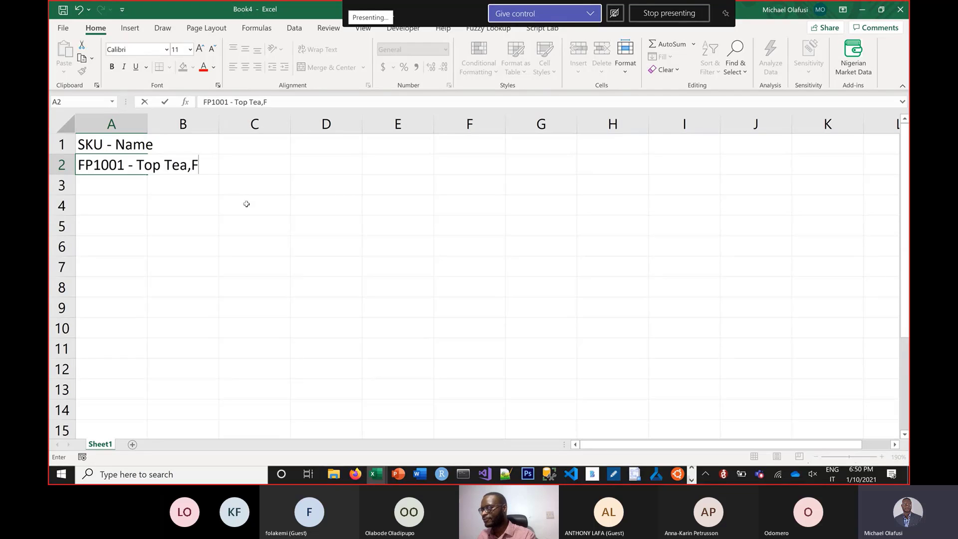
type("P1002")
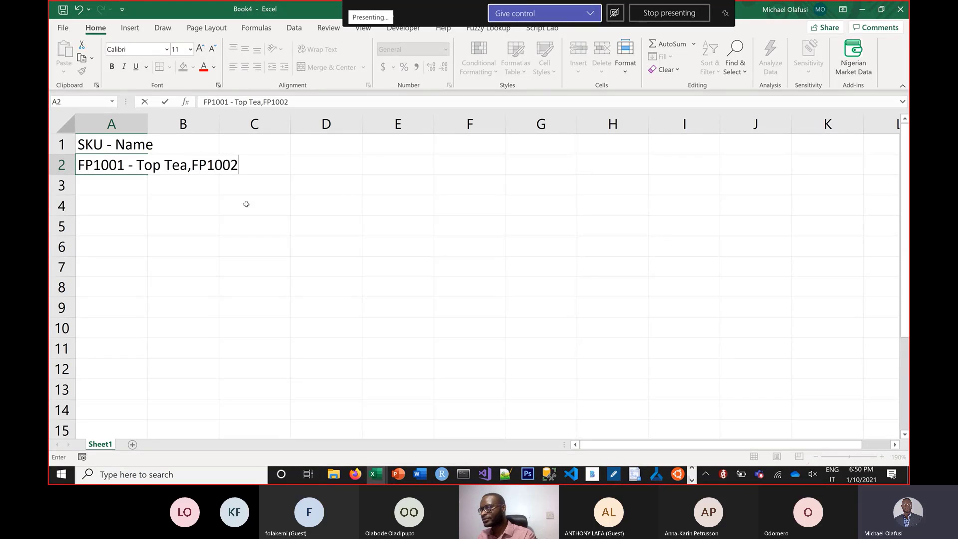
type(" - ")
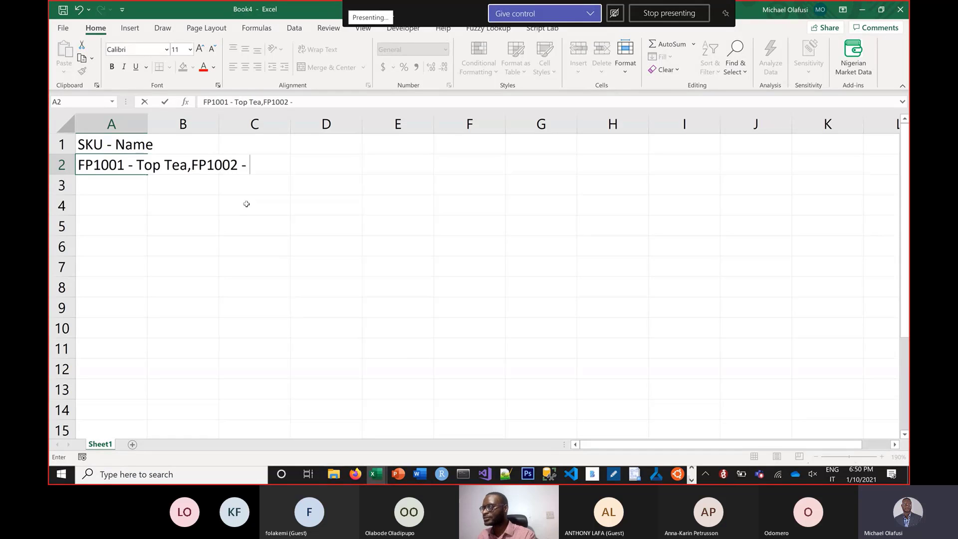
type("Lipto")
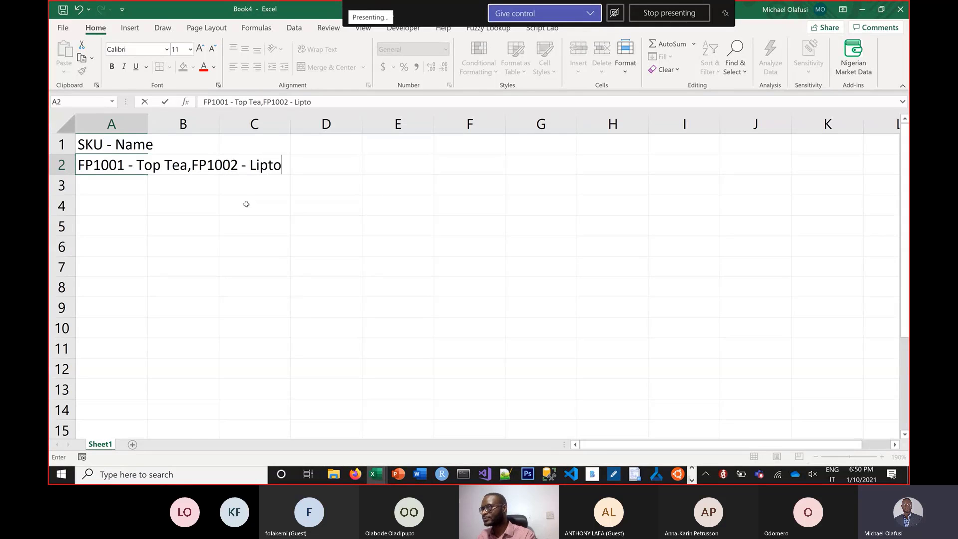
type("n, FP")
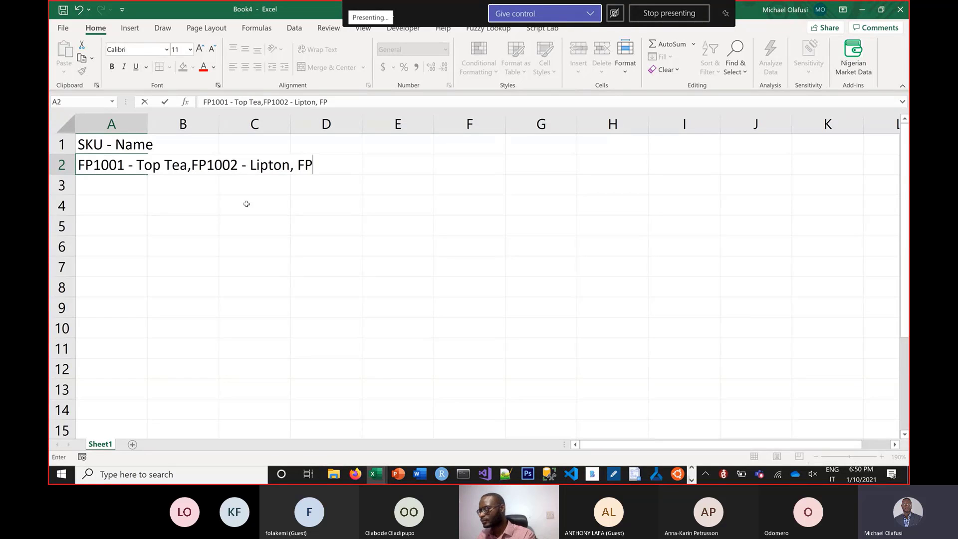
Add the third product, "FP1003 - Milo", followed by a comma in A2, and remove the space before its code.
type("1003 ")
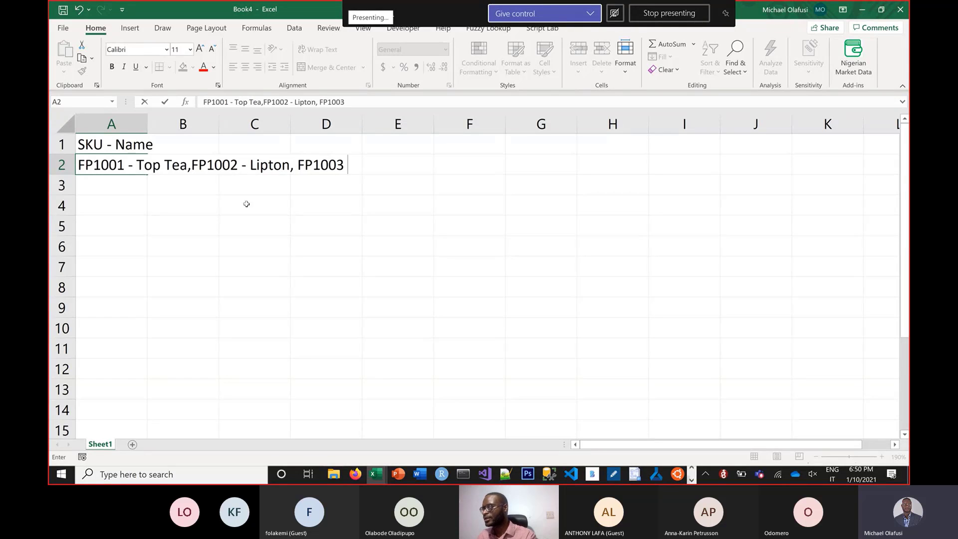
type("- ")
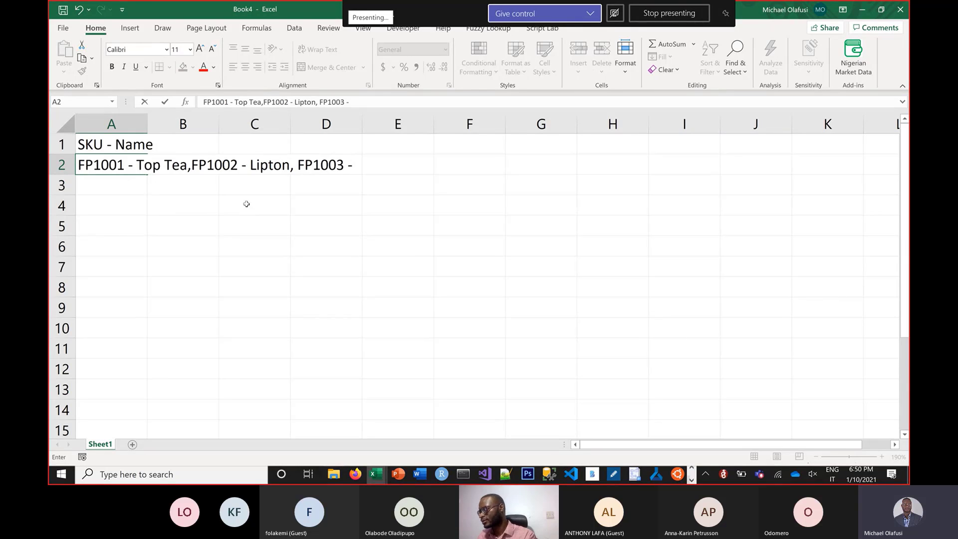
type("i")
key("BackSpace")
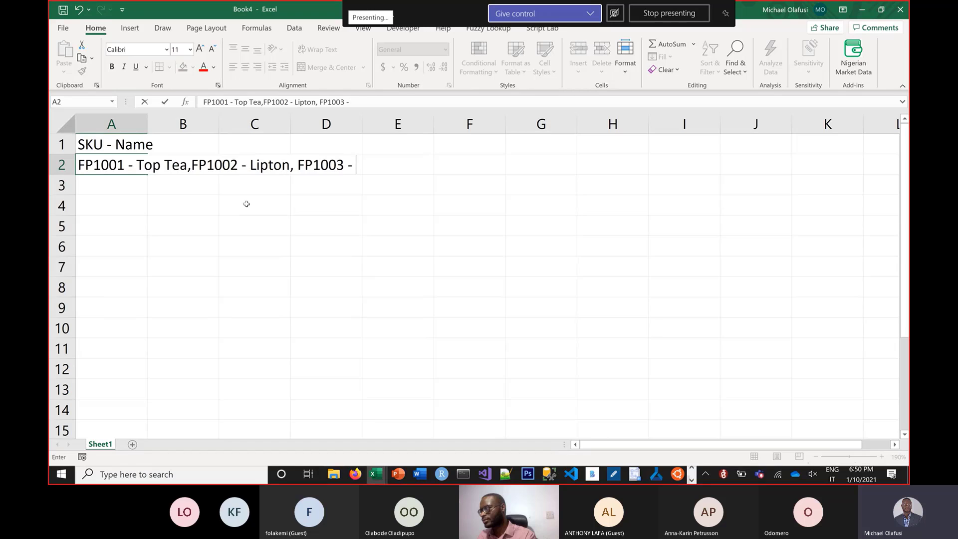
type("Milo")
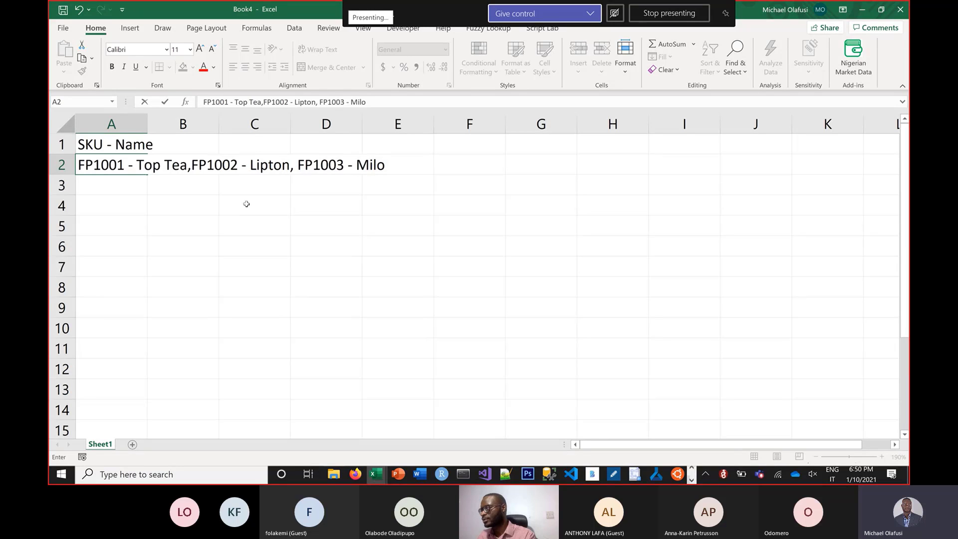
key("BackSpace")
type(", F")
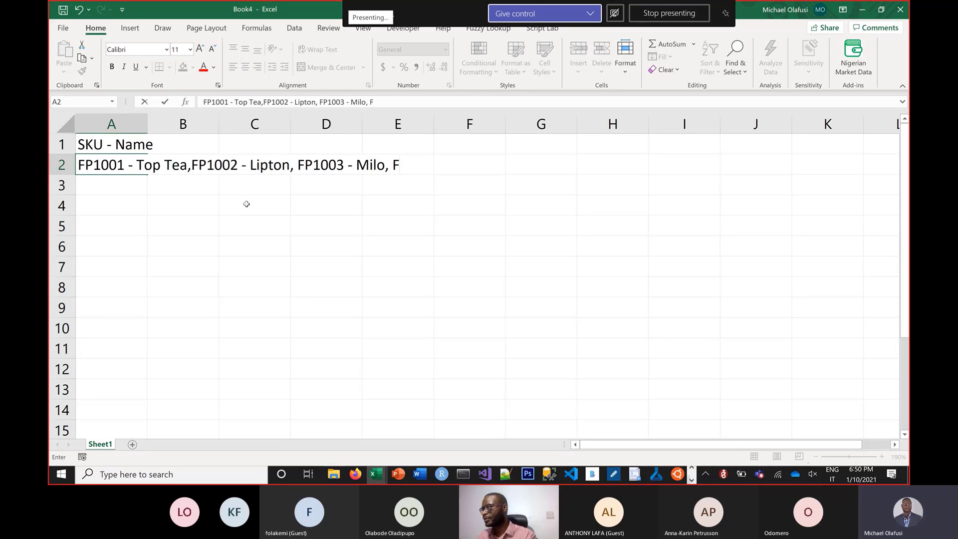
key("BackSpace")
key("BackSpace")
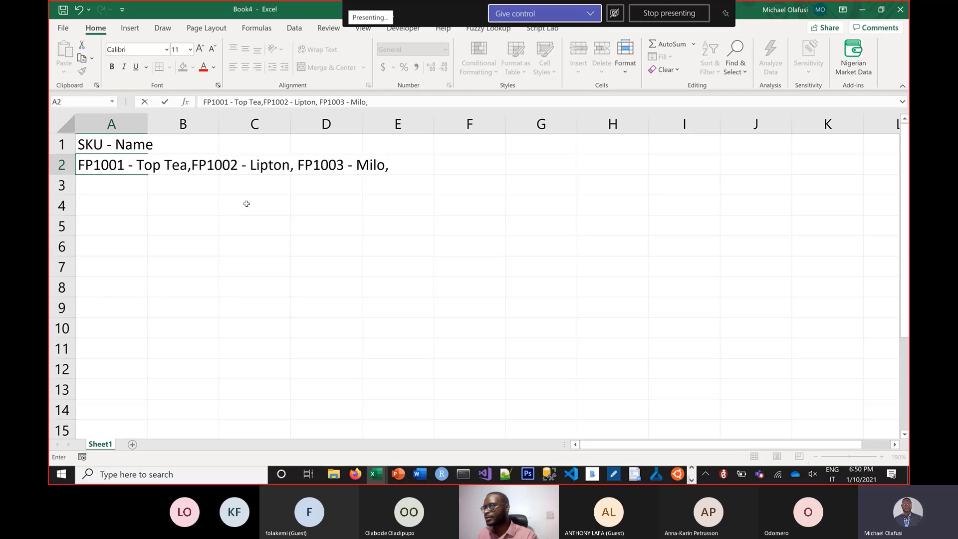
left_click(296, 165)
key("BackSpace")
Add "FP1004 - Bournvita" as the fourth product at the end of the A2 list and complete the cell entry.
left_click(394, 166)
type("FP-")
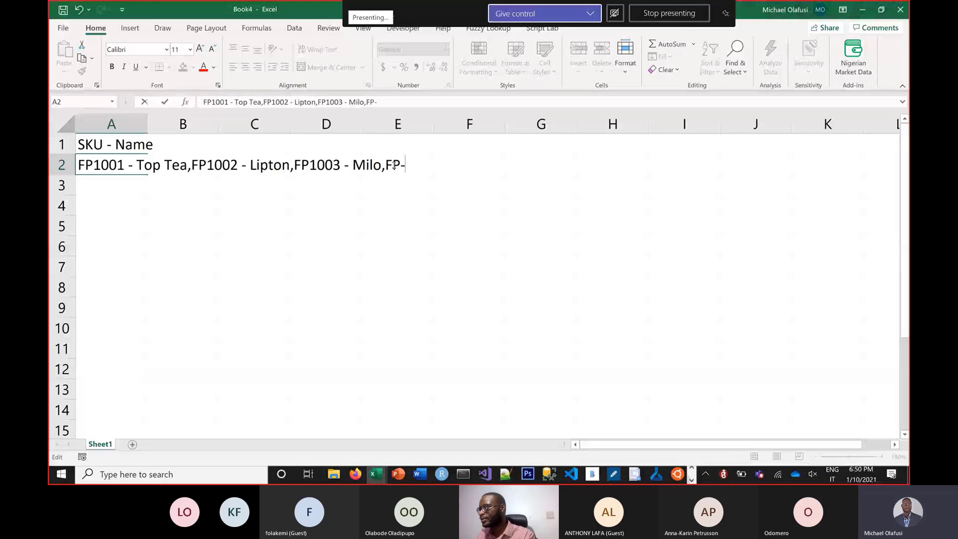
key("BackSpace")
type("1004")
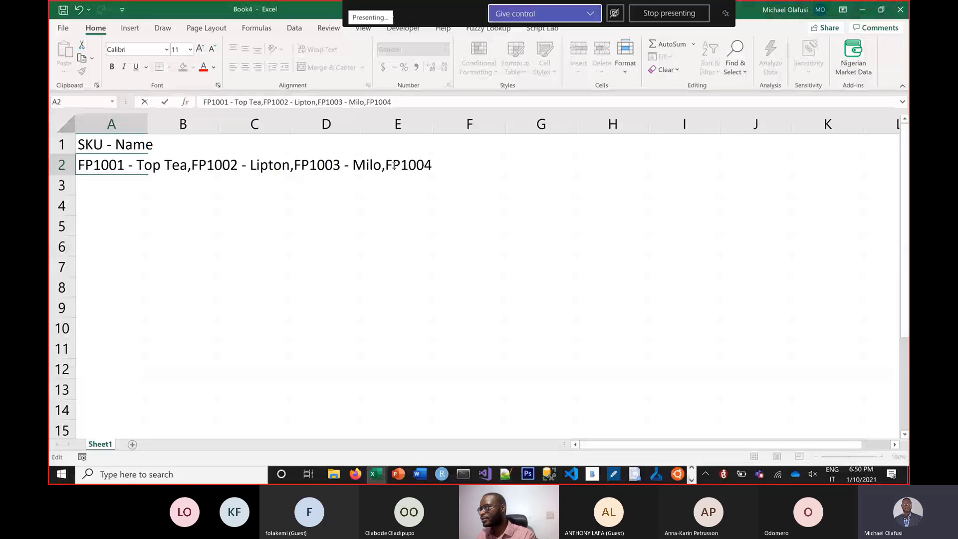
type(" - Bu")
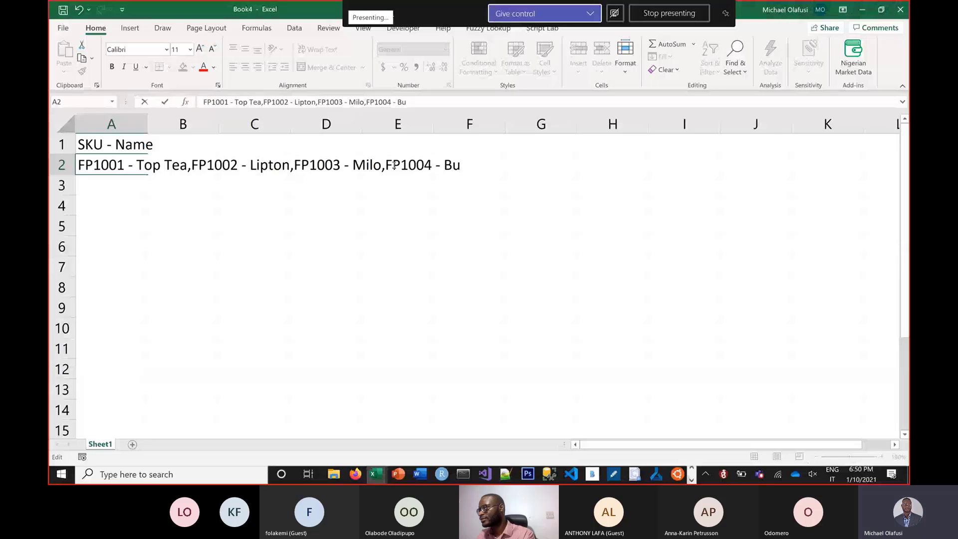
key("BackSpace")
type("o")
type("urnvta")
key("BackSpace")
key("BackSpace")
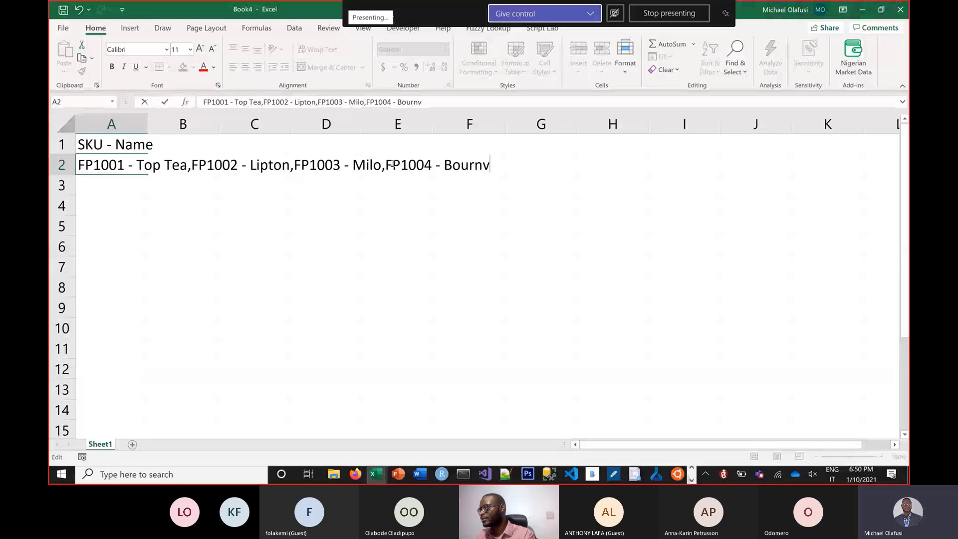
type("ita")
key("Return")
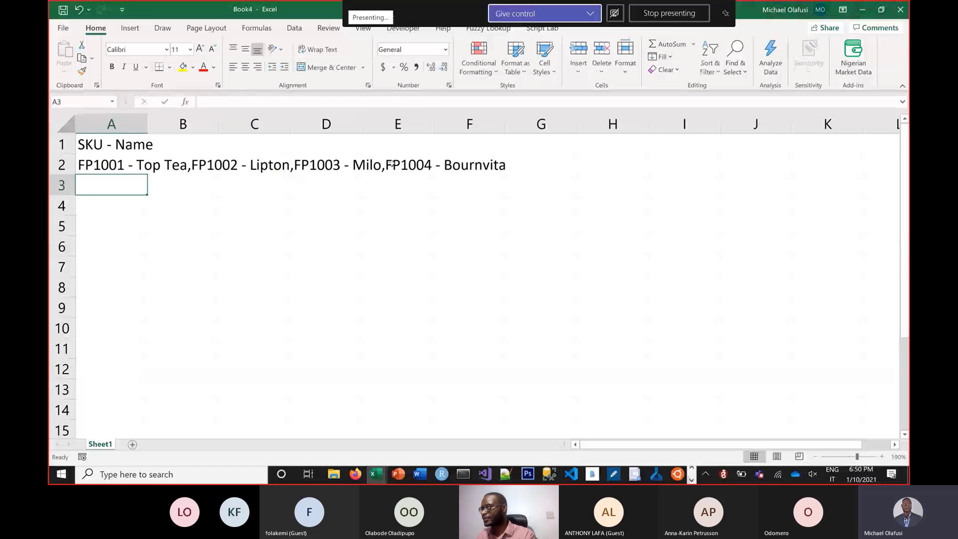
Start the entry in cell A3 with the product "FP1005 - Semovita".
type("FP")
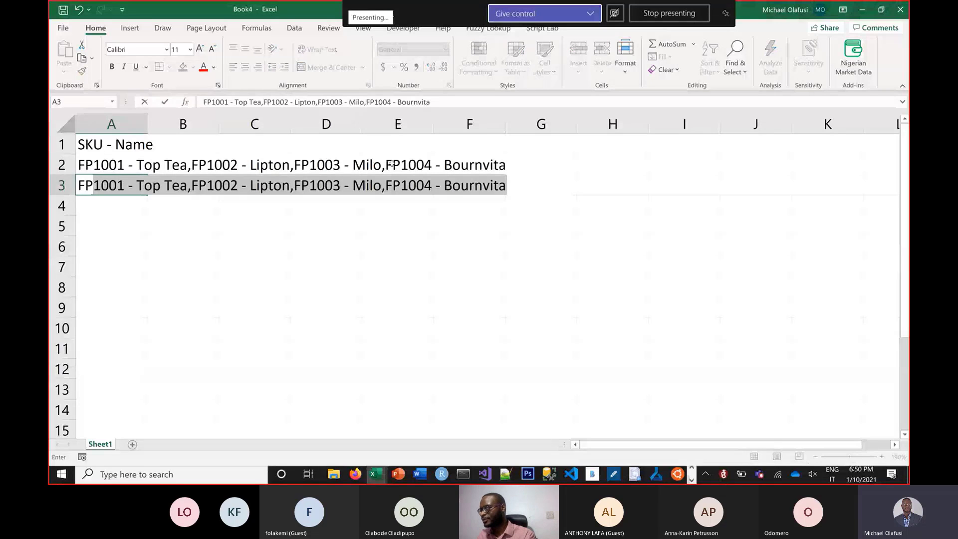
type("100")
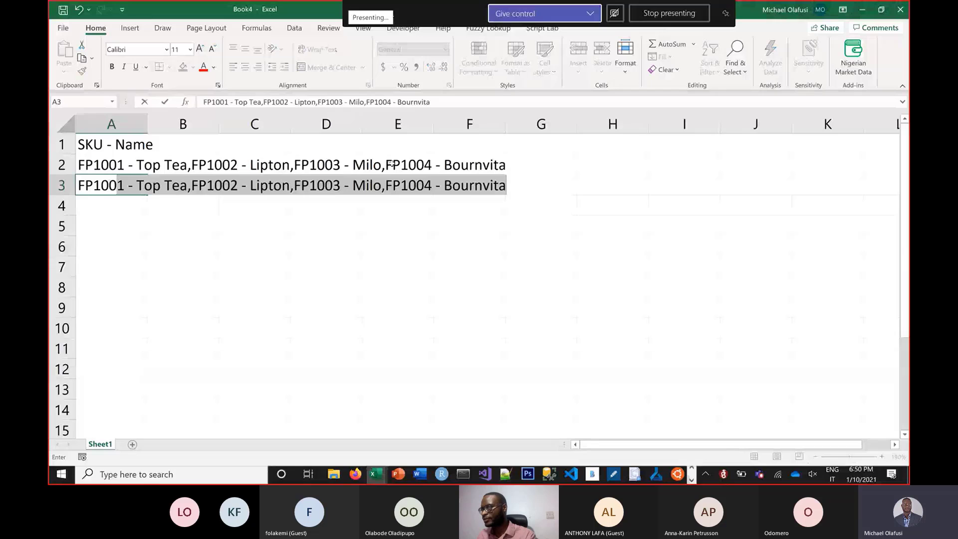
type("5-")
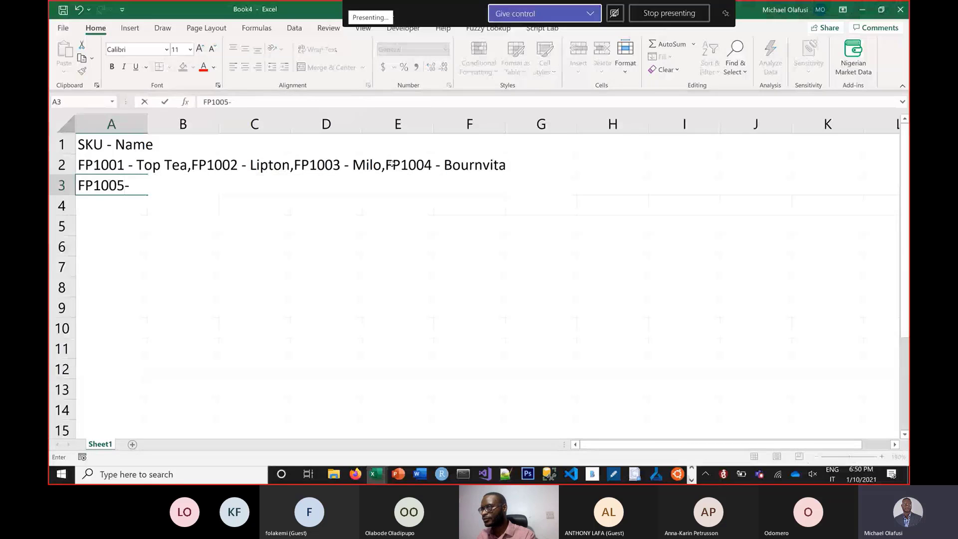
key("BackSpace")
type("-")
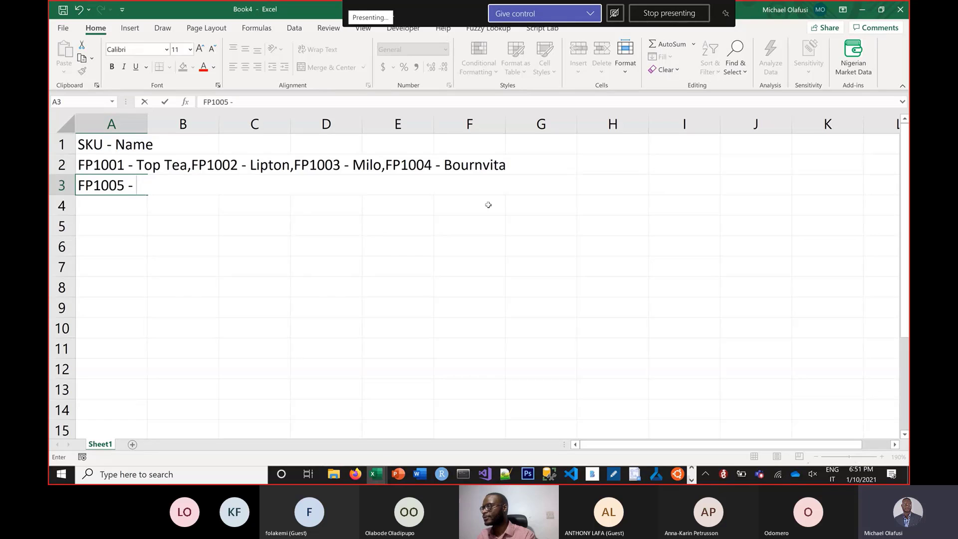
type("Se")
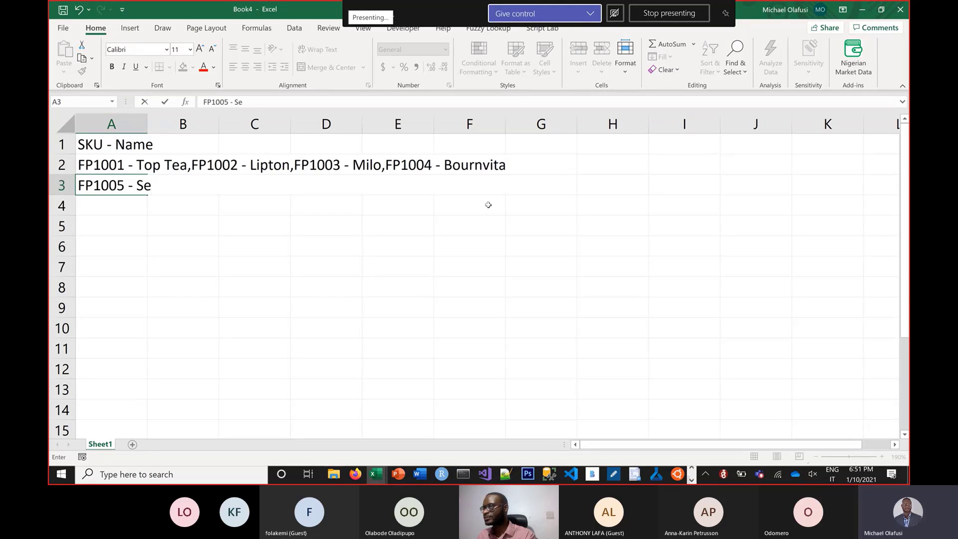
type("movita")
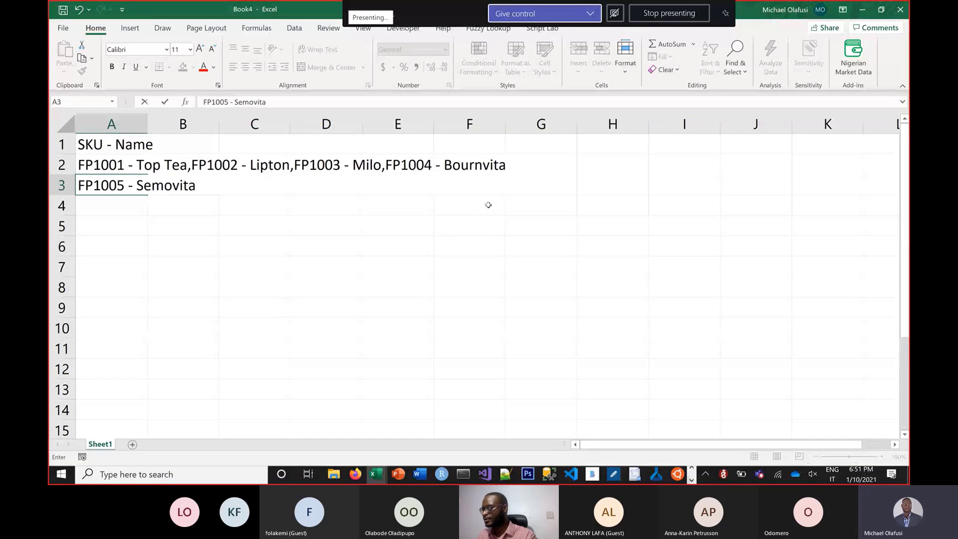
Add "FP1006 - Wheat" to the A3 entry, with a comma before and after it.
type(",")
type("FP1")
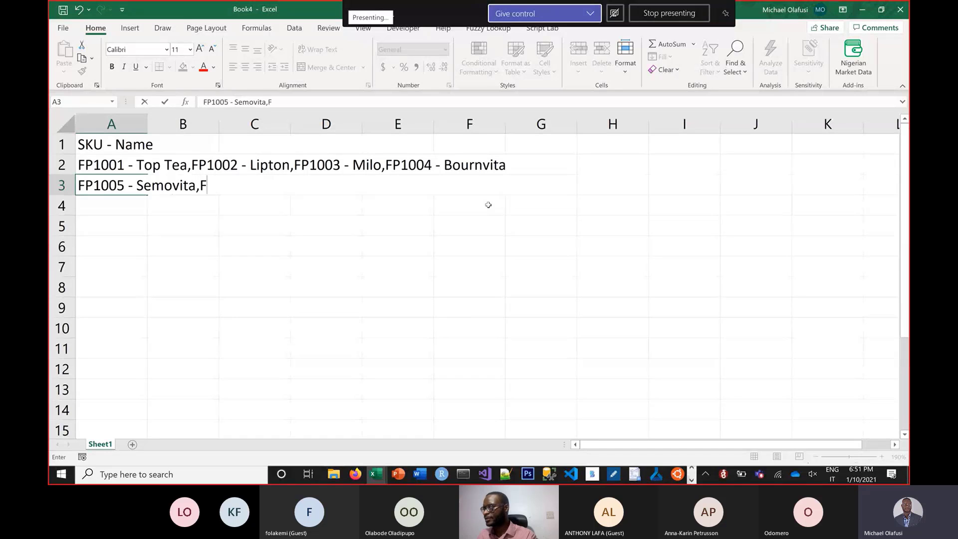
type("00")
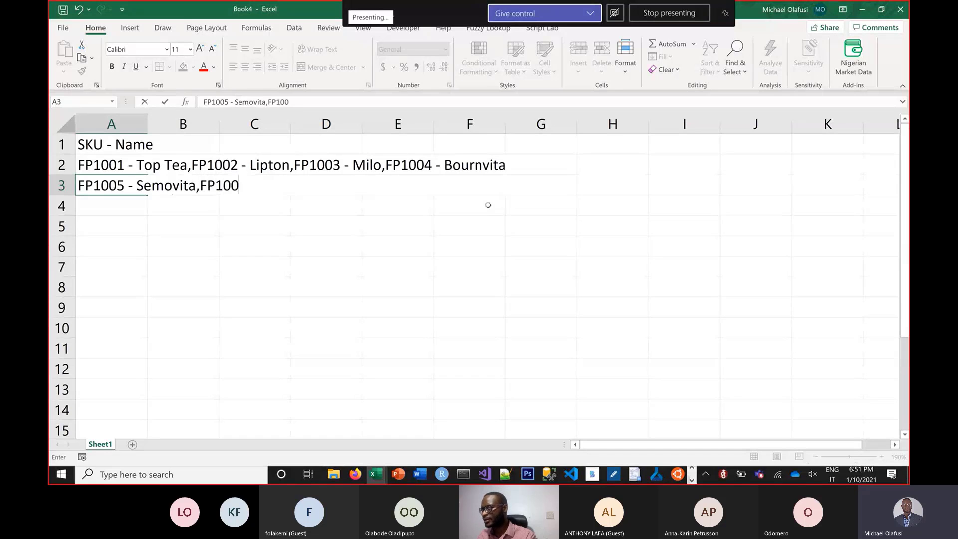
type("6-")
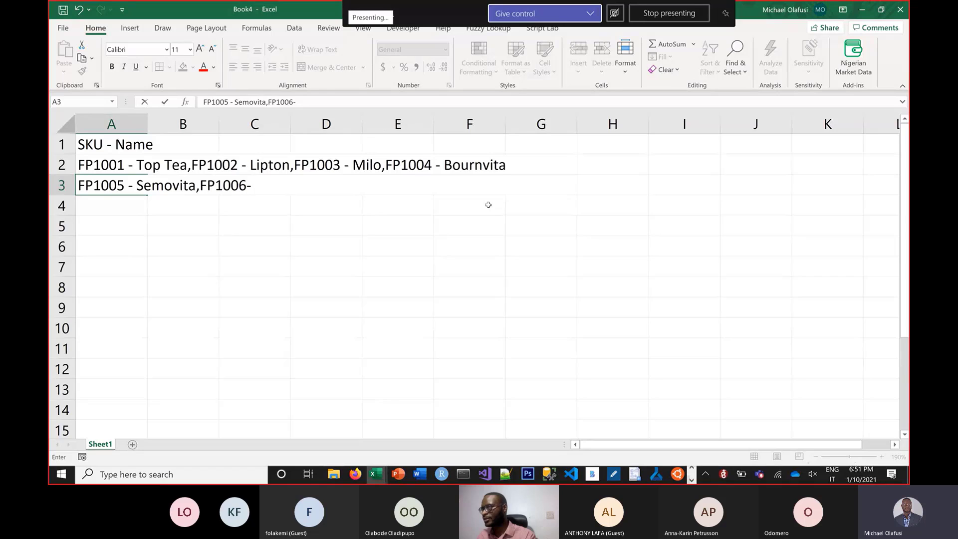
key("BackSpace")
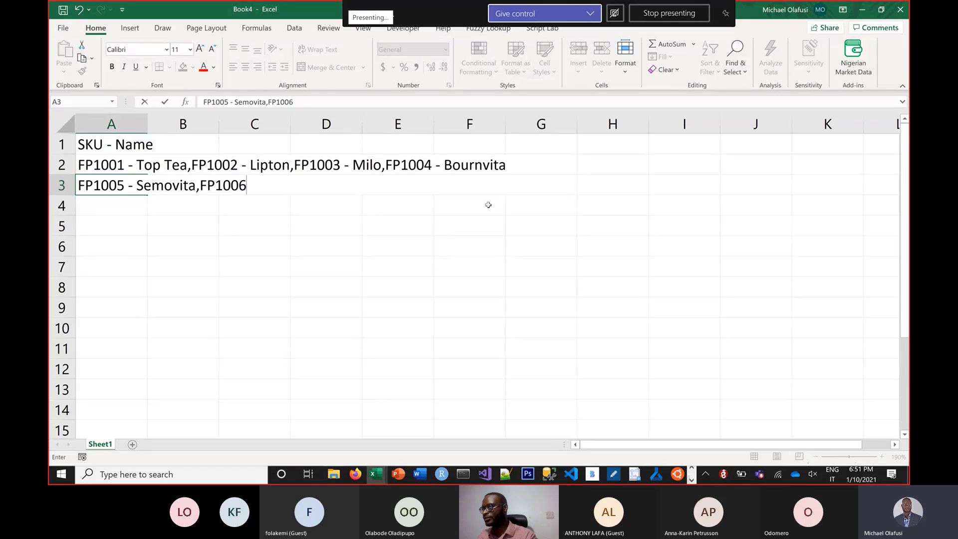
type("-")
type(" Whear")
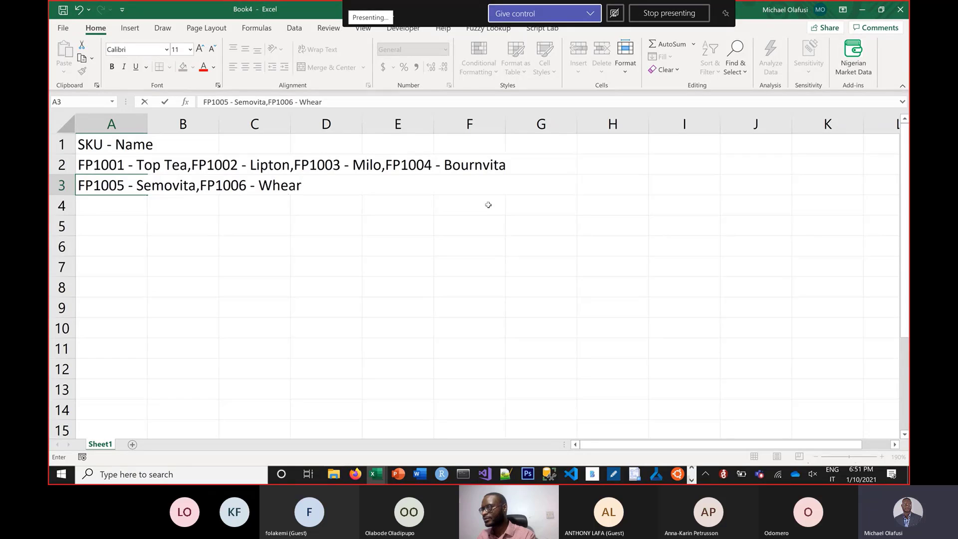
key("BackSpace")
type("t,")
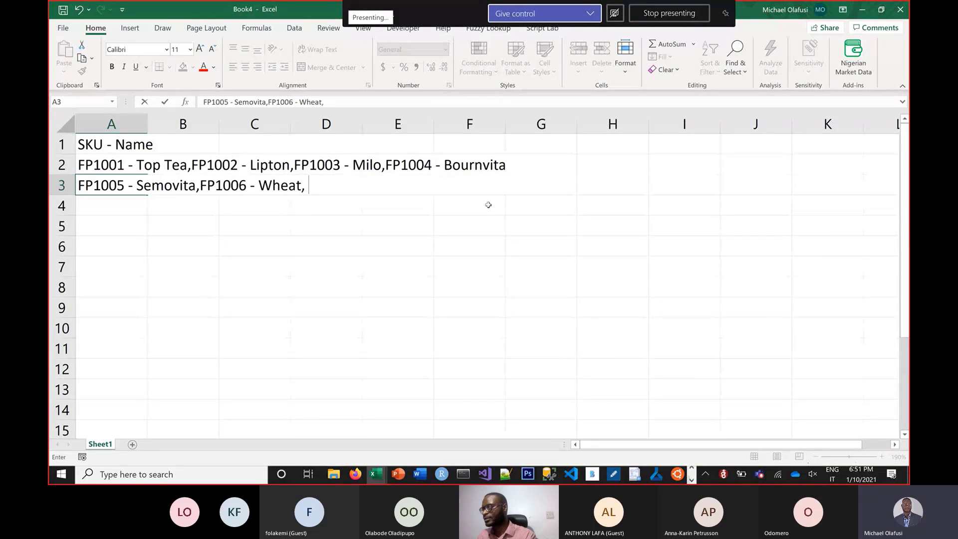
Add "FP1007 - Poundo" as the last product in A3 and complete the cell entry.
type("FP1007")
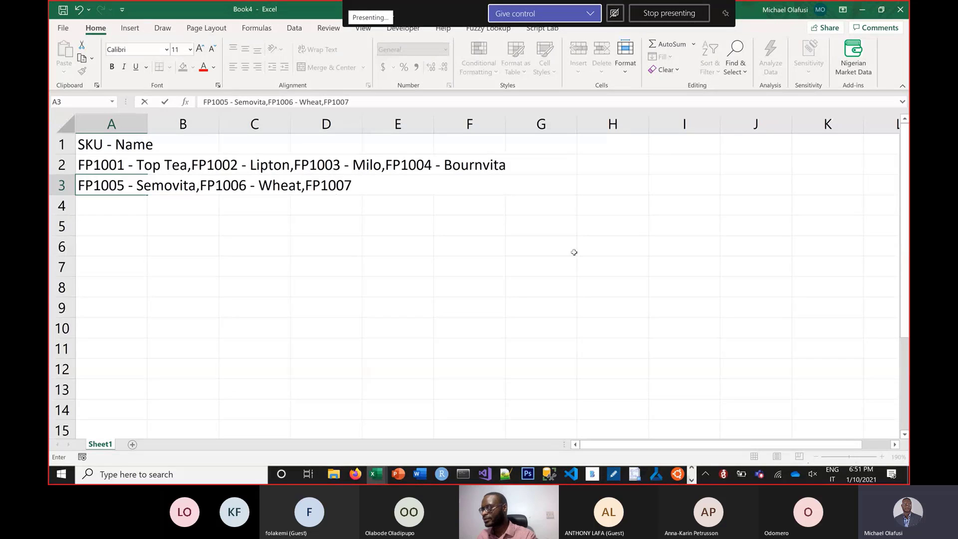
type(" - ")
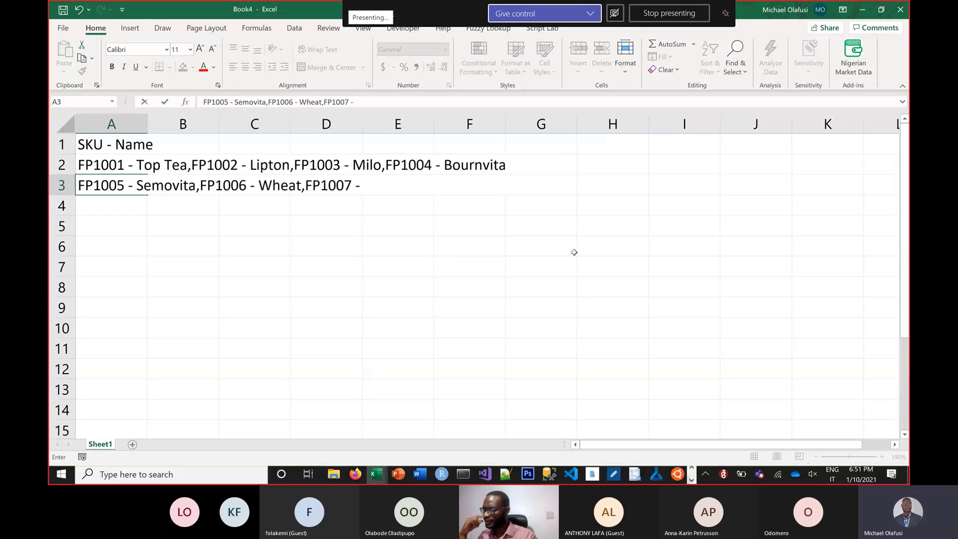
type("çoun")
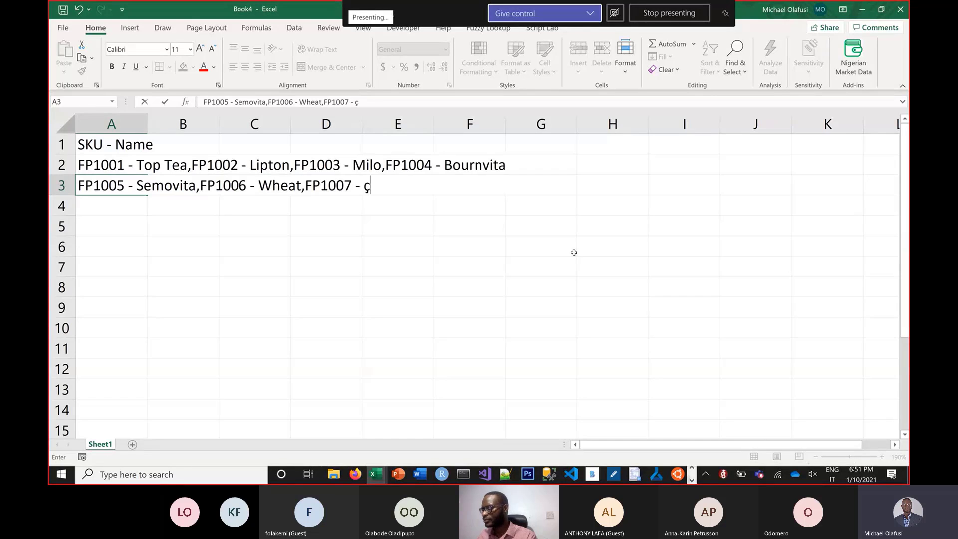
key("BackSpace")
key("BackSpace")
key("BackSpace")
key("BackSpace")
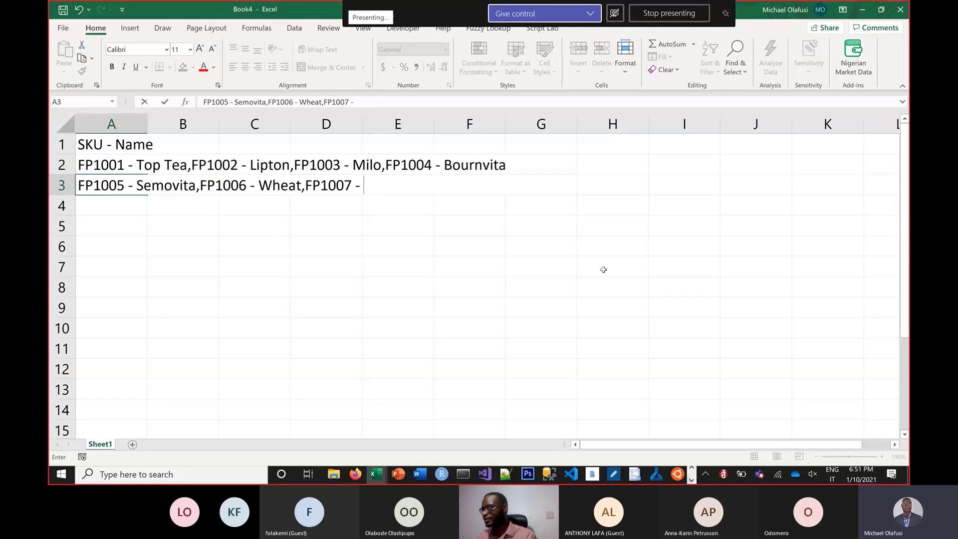
type("Poundo")
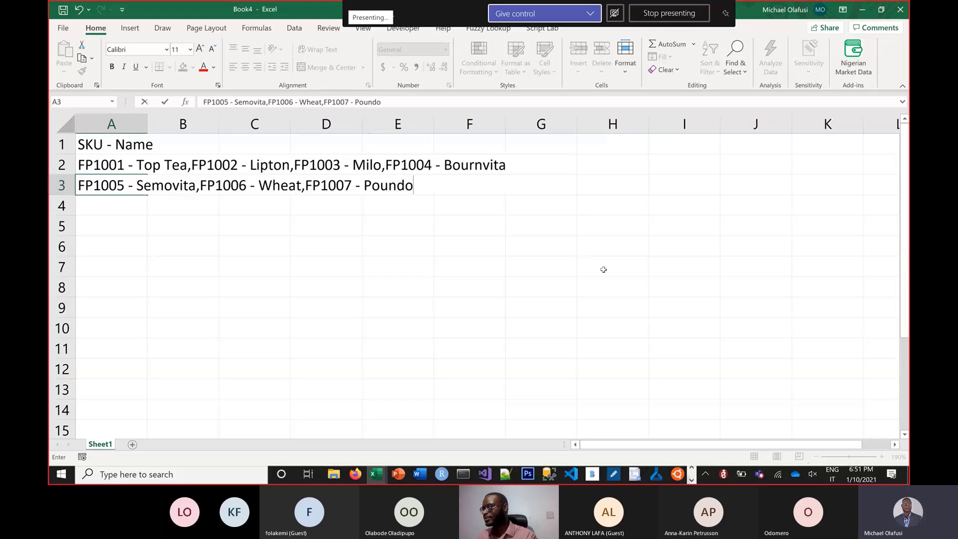
key("Return")
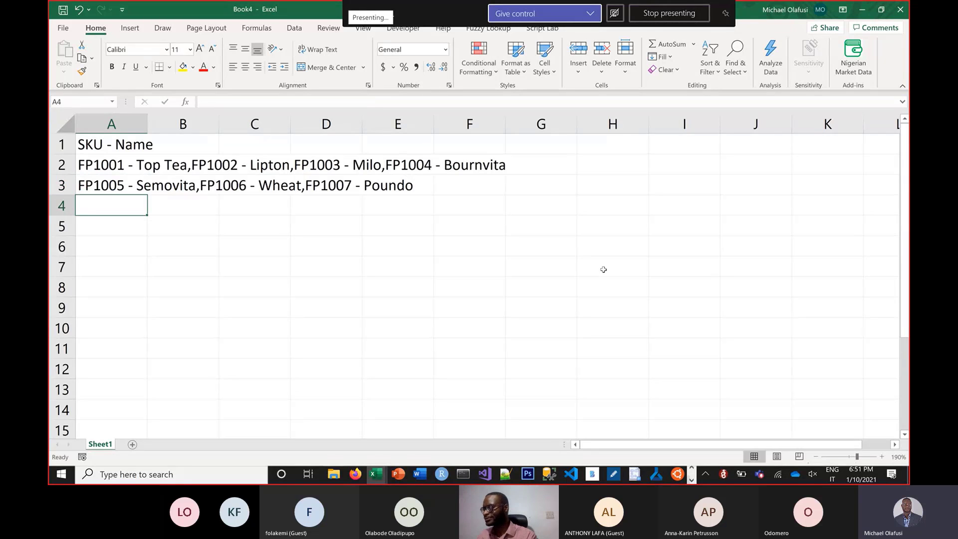
Enter the product list "FP1008 - Cake,FP1009 - Mince Pie" in cell A4.
type("FP1")
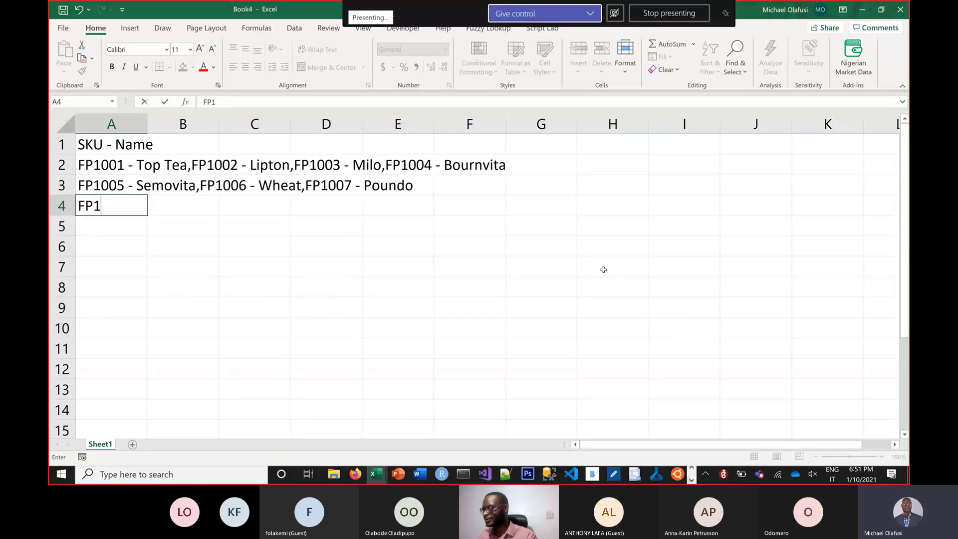
type("008 - ")
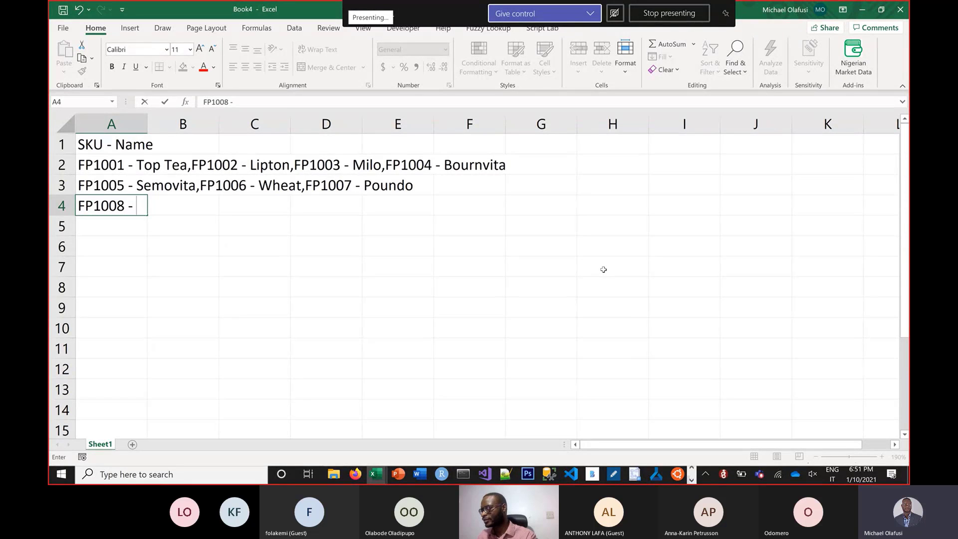
type("Cake")
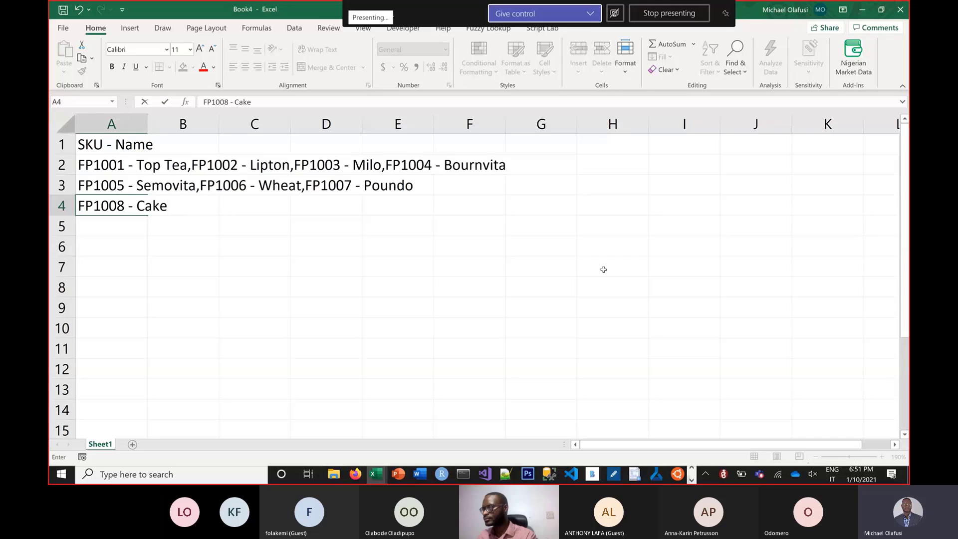
type(",FP1009")
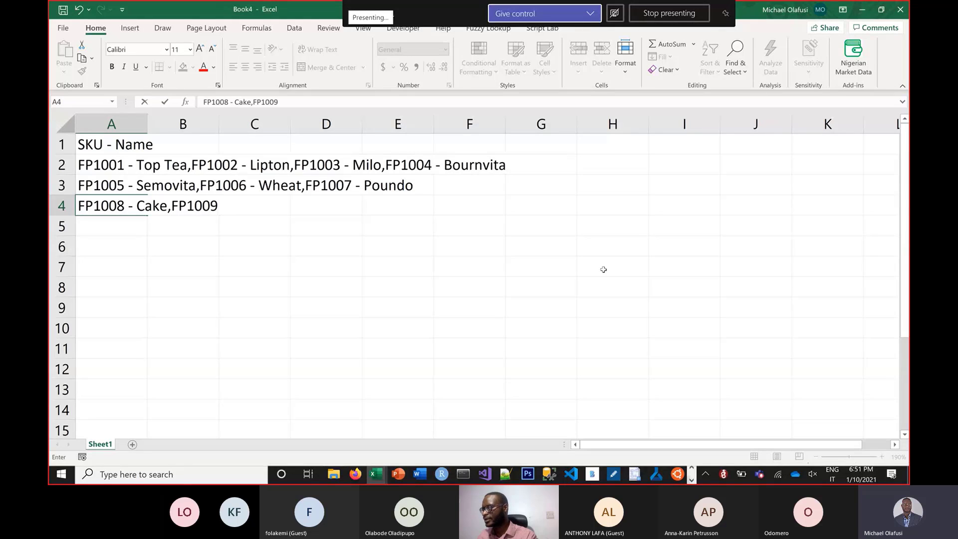
type(" - Mince P")
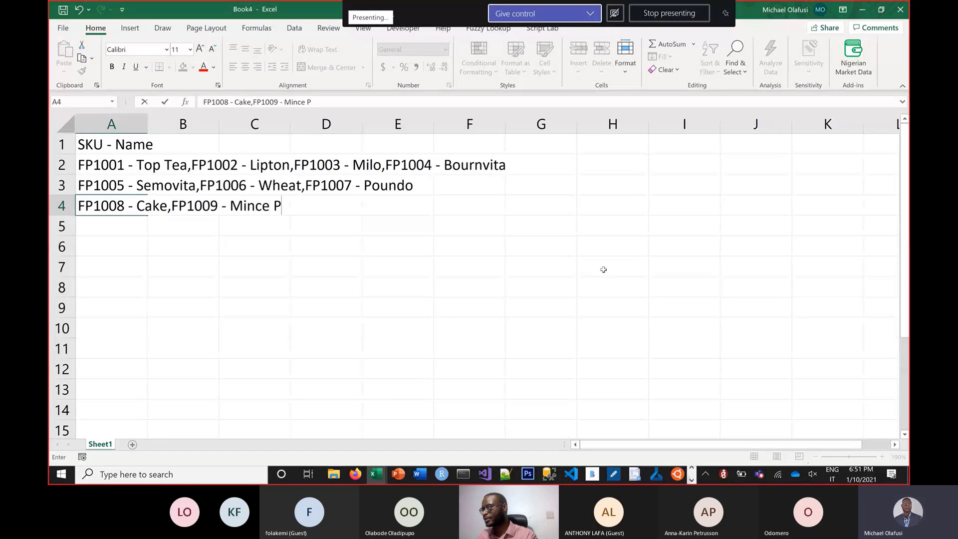
type("ie")
key("Return")
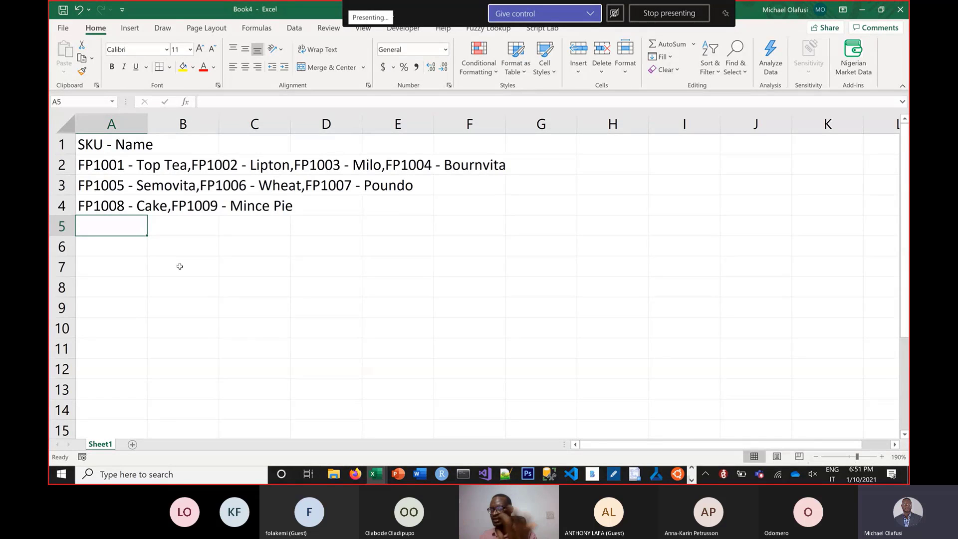
Enter the sample column headers "SKU" in I1 and "Name" in J1.
left_click(693, 137)
type("SKY")
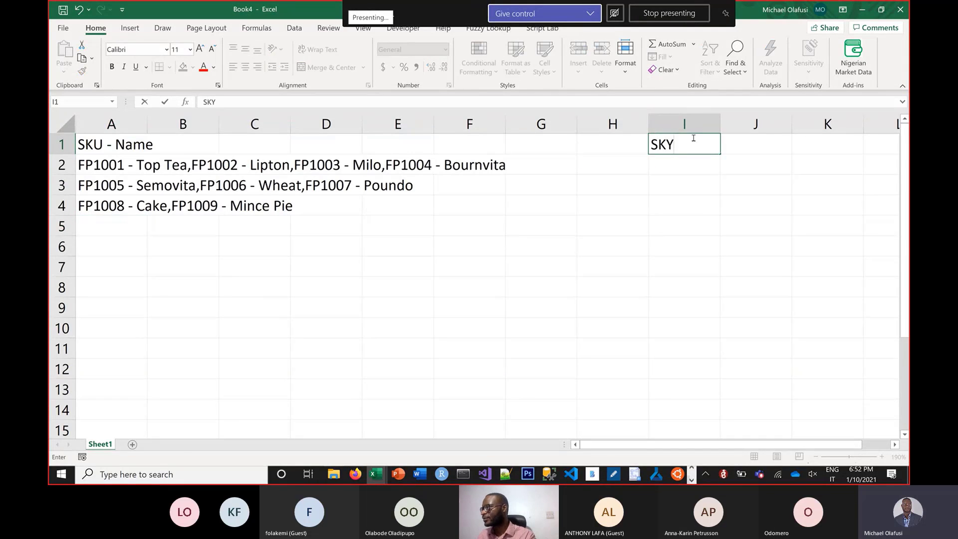
key("BackSpace")
type("U")
key("Tab")
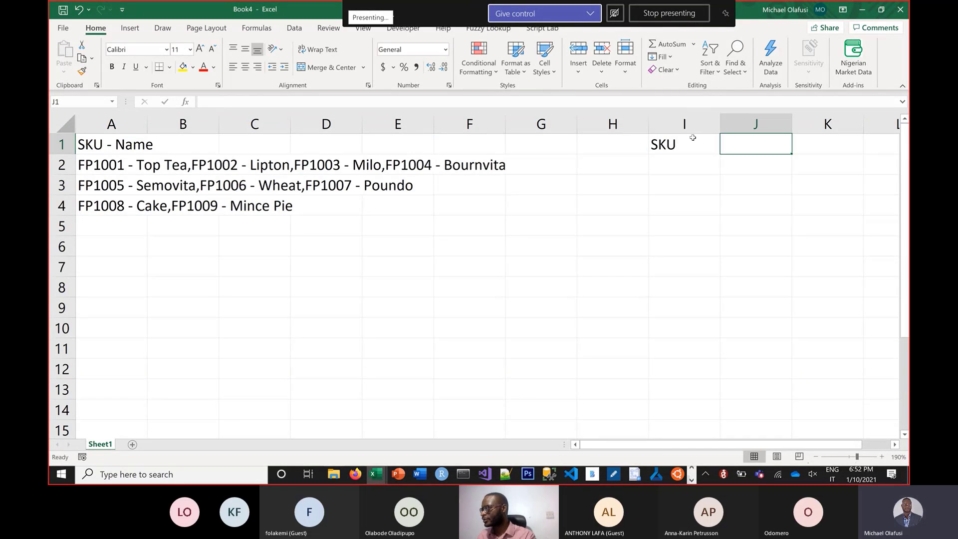
type("Name")
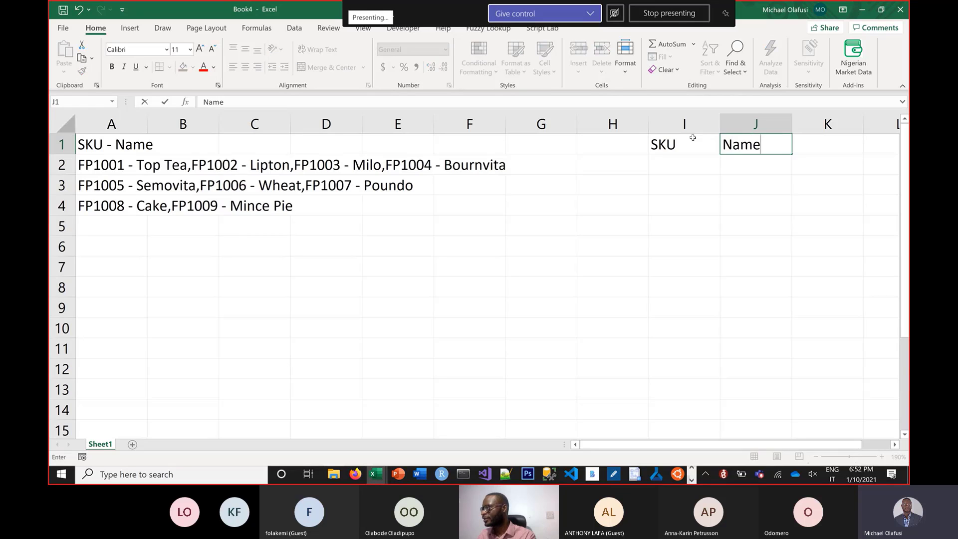
left_click(725, 209)
Clear the two sample headers from I1:J1.
left_click_drag(704, 169, 629, 433)
left_click_drag(782, 174, 757, 332)
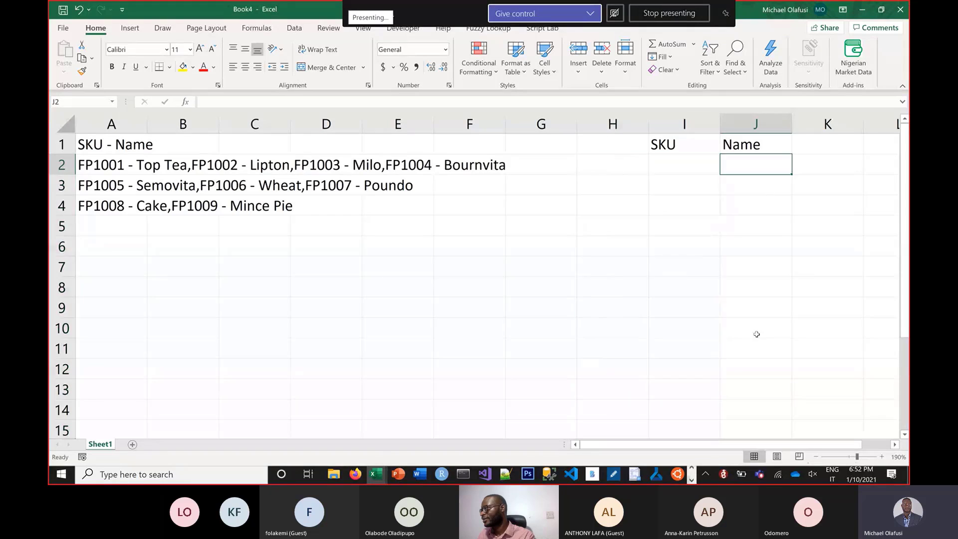
left_click_drag(689, 145, 727, 141)
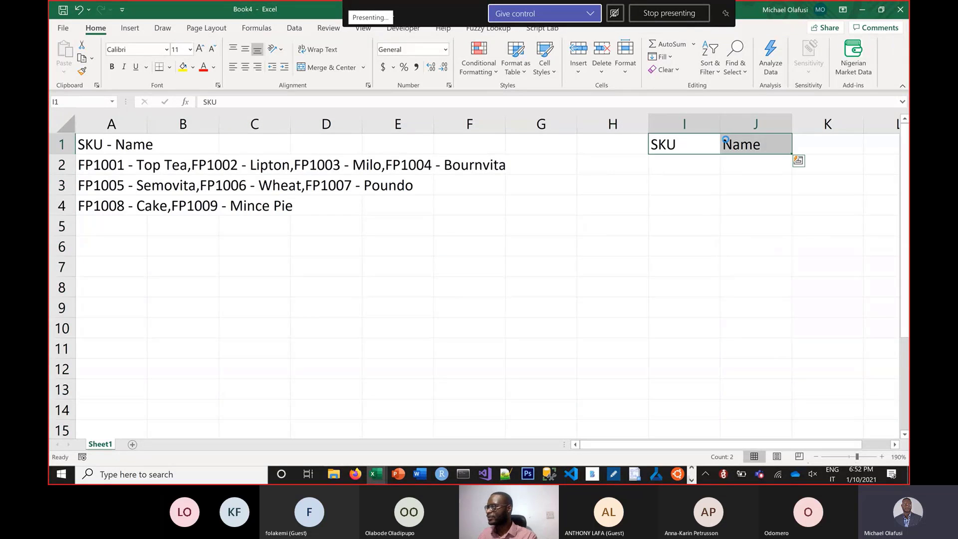
key("Delete")
Switch to the PowerPoint presentation and shorten item 7 of the Power Query task list to "Split".
key("alt+Tab")
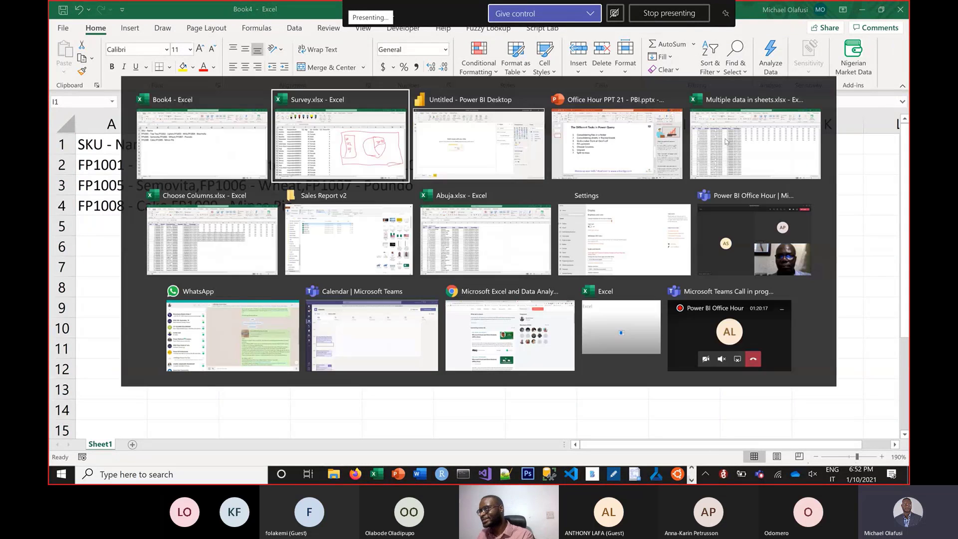
key("alt+Tab")
key("alt+Tab")
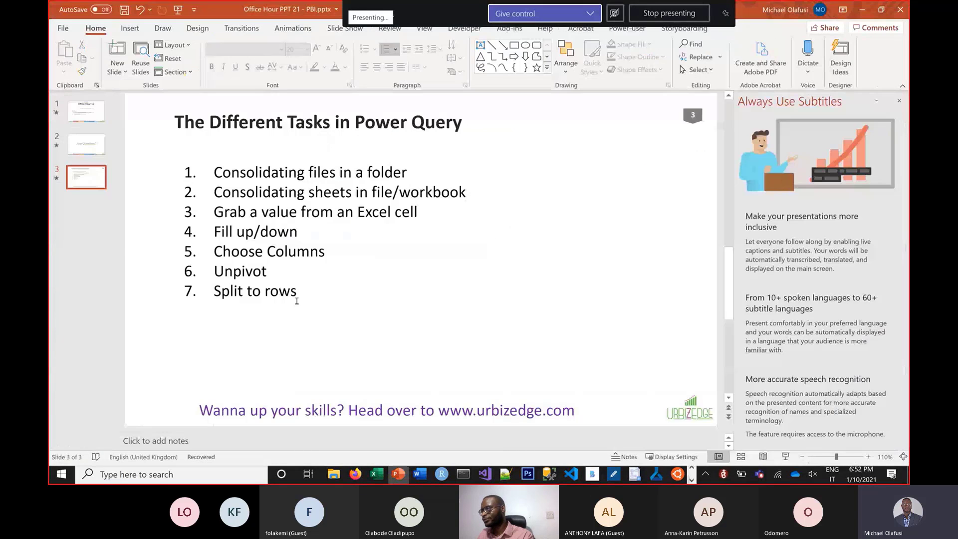
left_click(297, 301)
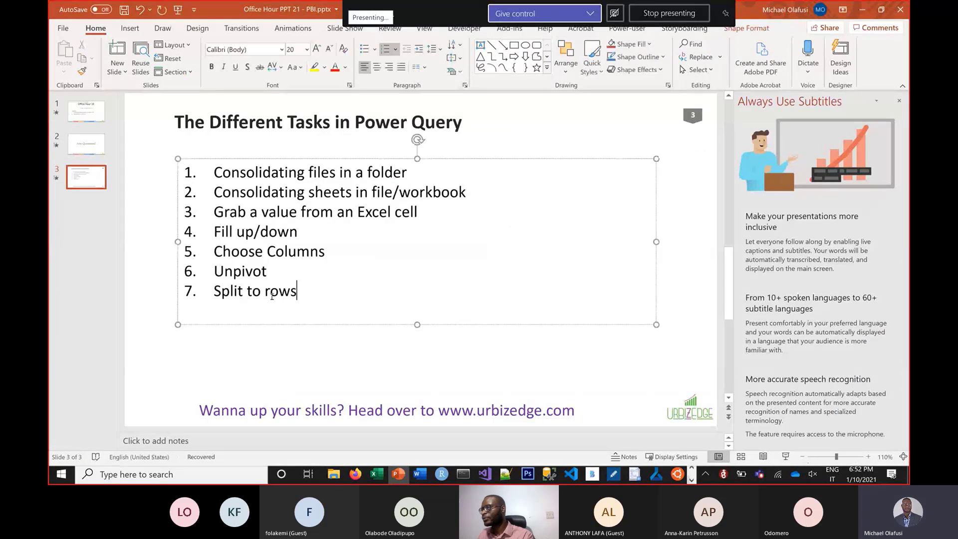
left_click(247, 294, "shift")
type("s")
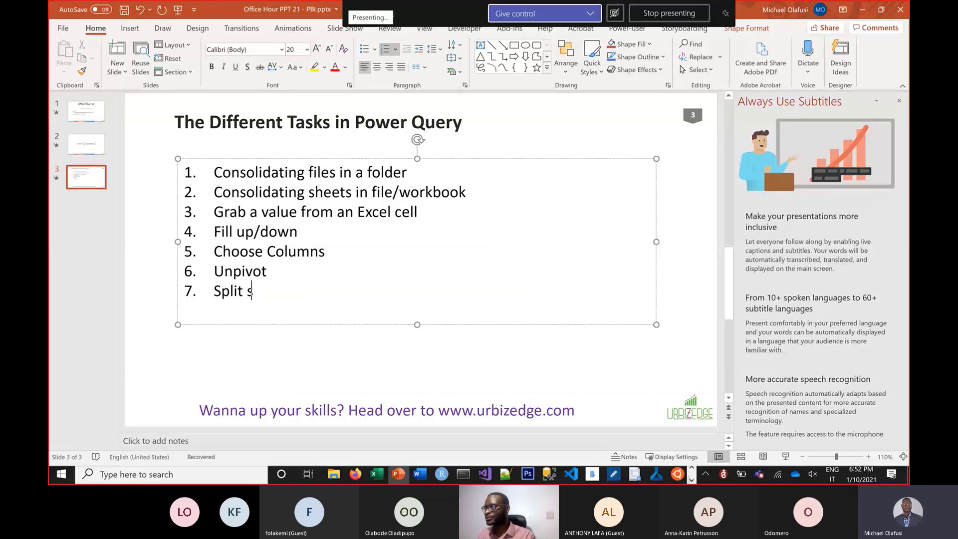
key("Left")
key("BackSpace")
key("Delete")
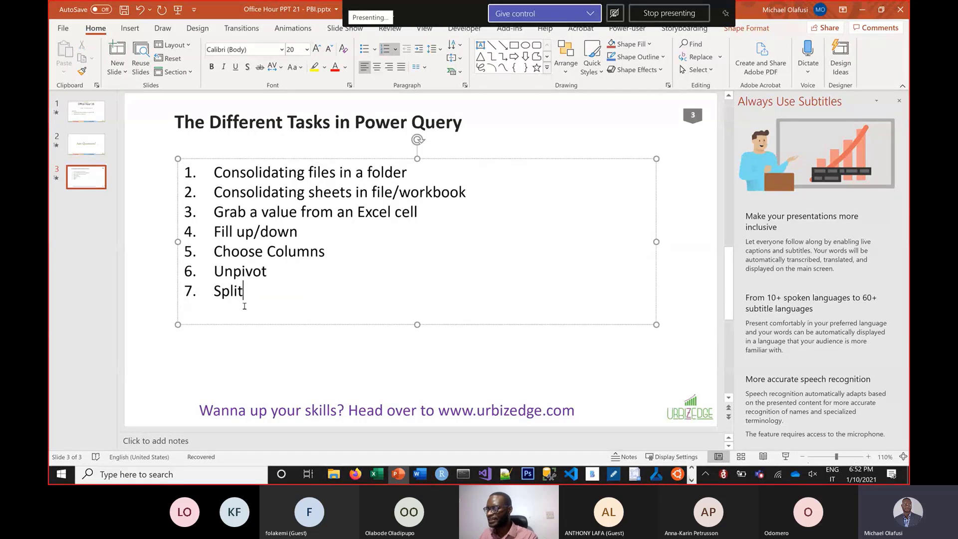
Return to the Excel product workbook and save it in the Documents folder as "Split practice file".
key("alt+Tab")
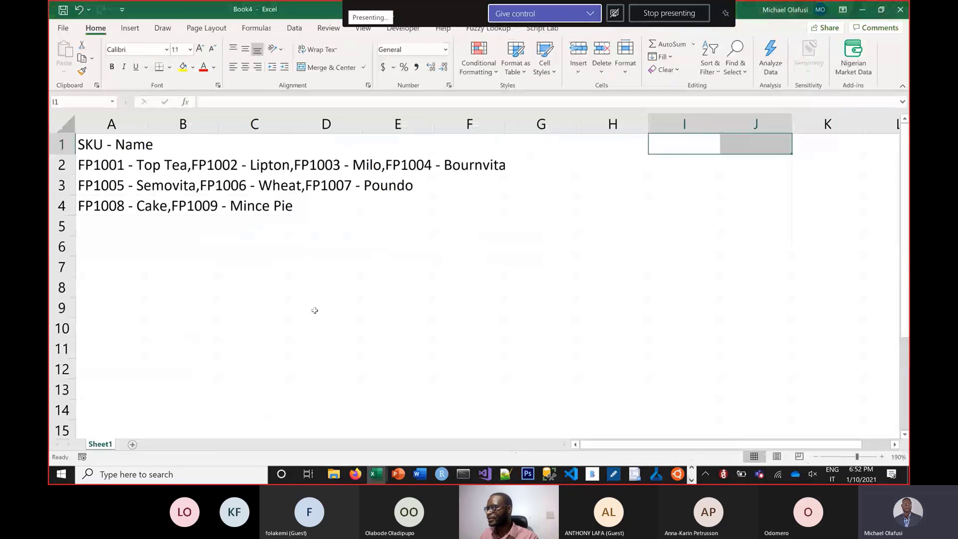
left_click(314, 309)
key("ctrl+s")
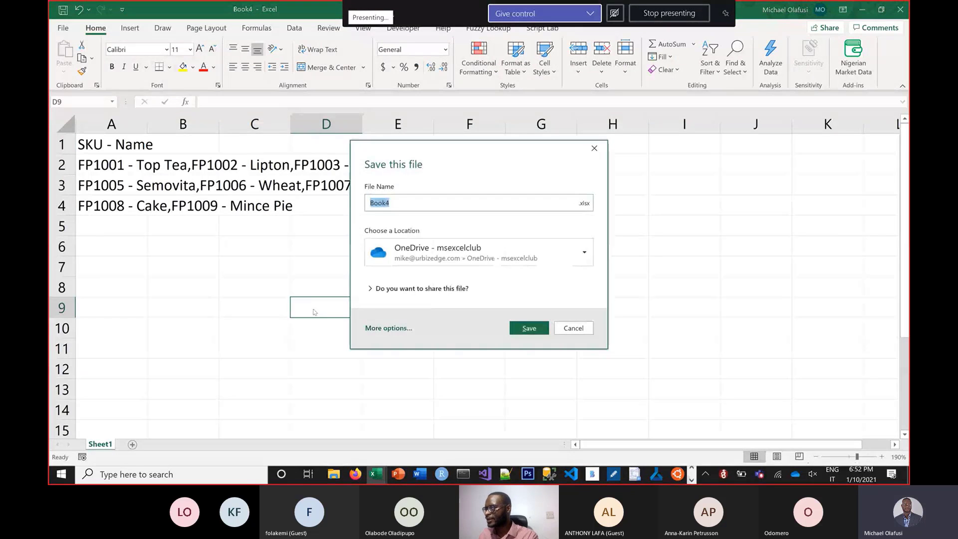
type("Split")
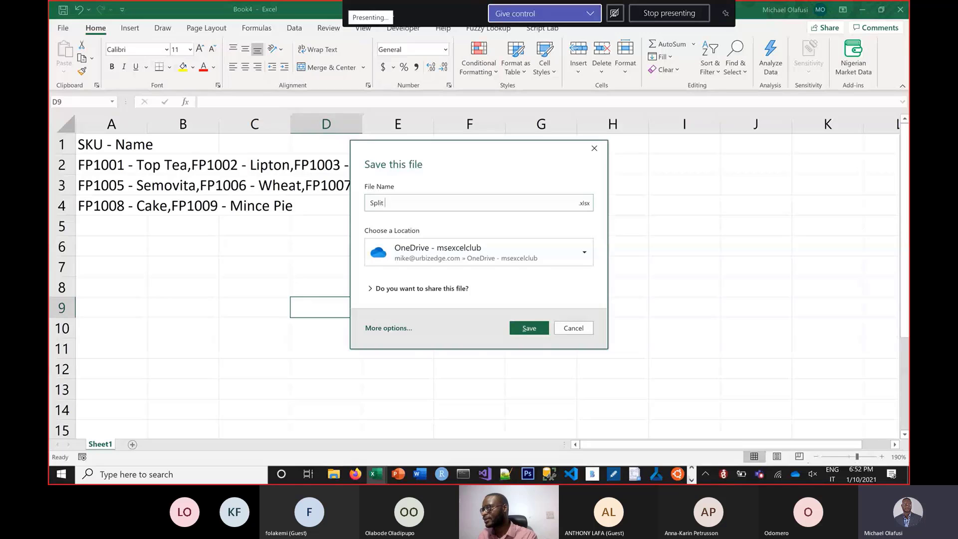
type(" practice f")
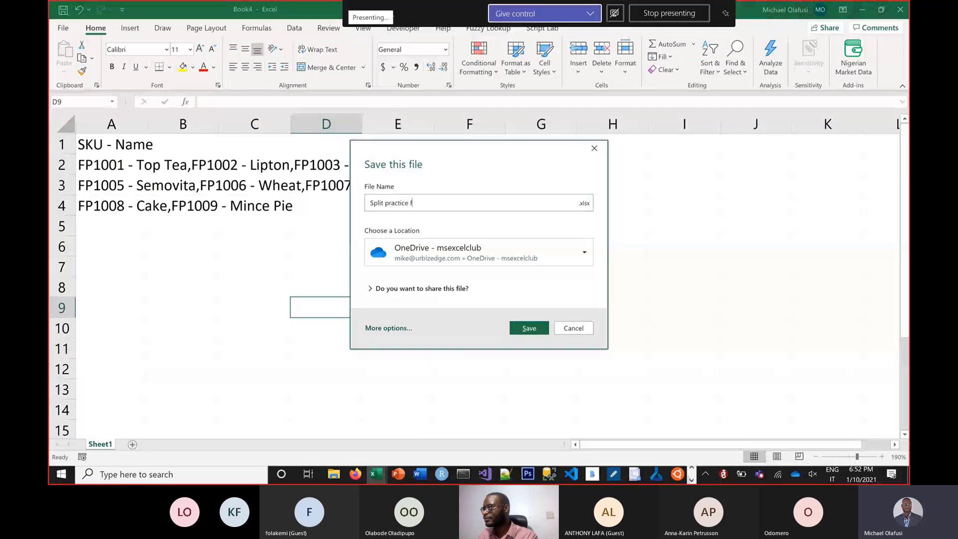
type("ile")
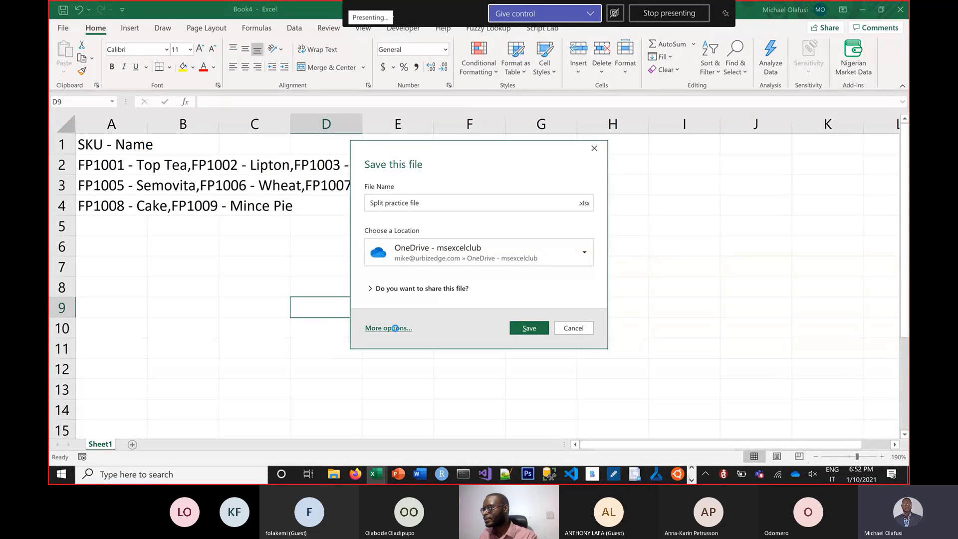
left_click(388, 328)
left_click(226, 267)
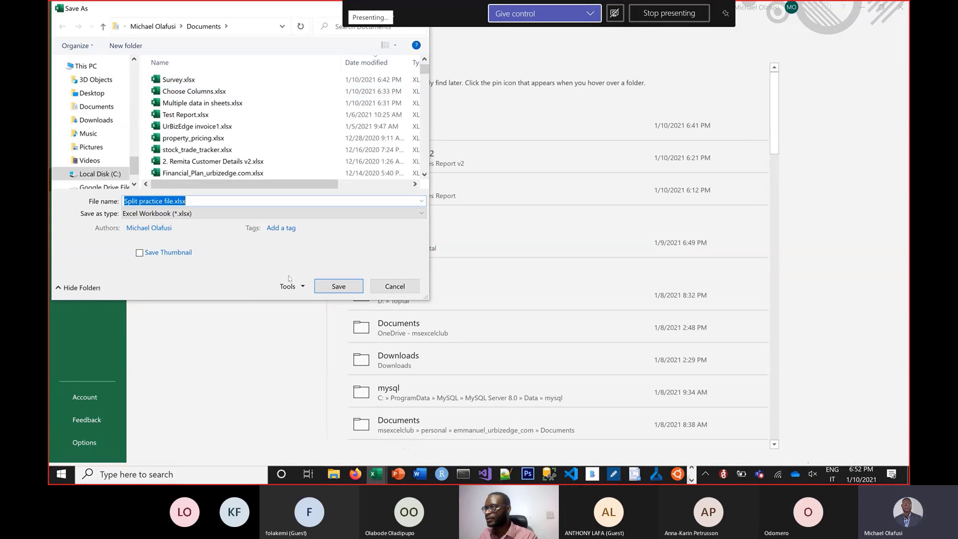
left_click(325, 291)
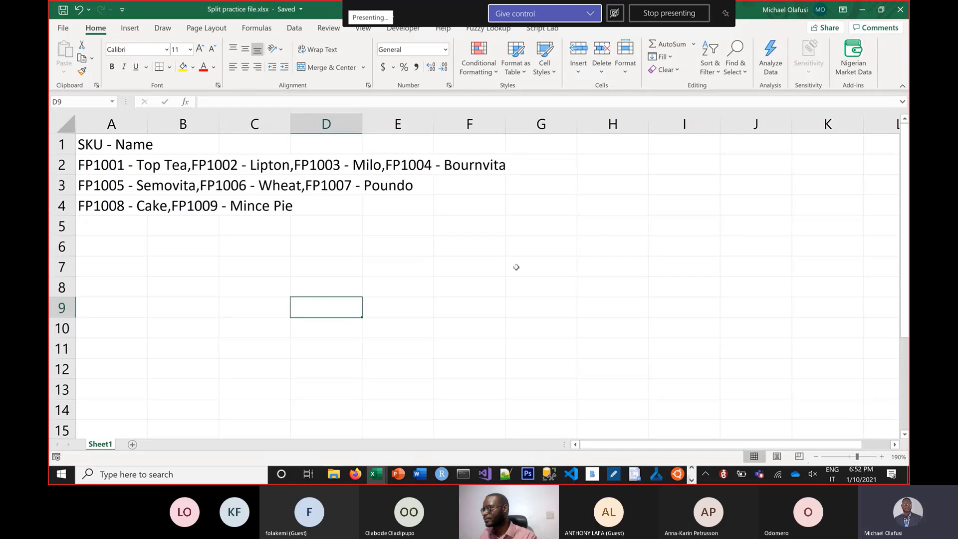
Switch to Power BI Desktop and bring Sheet1 of "Split practice file.xlsx" into the Power Query Editor.
left_click(514, 267)
key("alt+Tab")
key("alt+Tab")
key("alt+Tab")
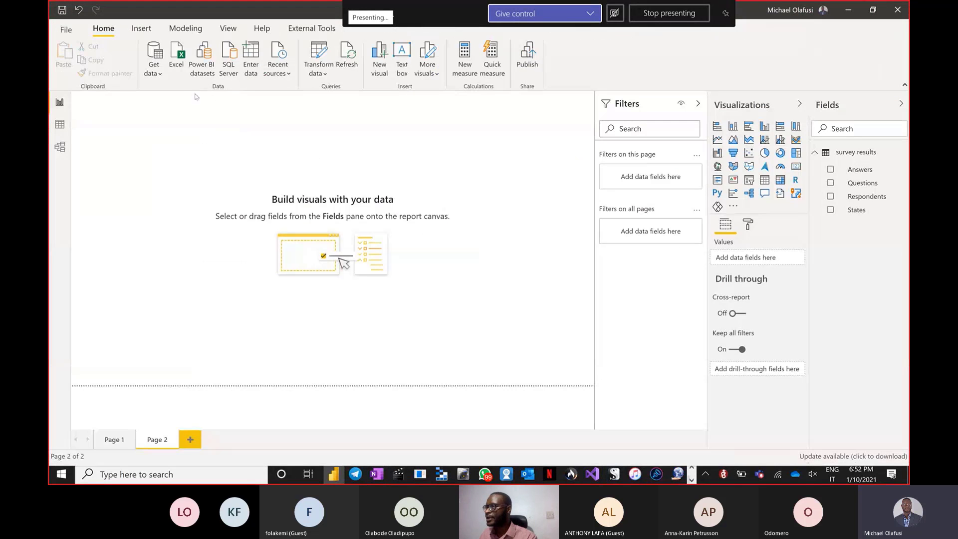
left_click(171, 58)
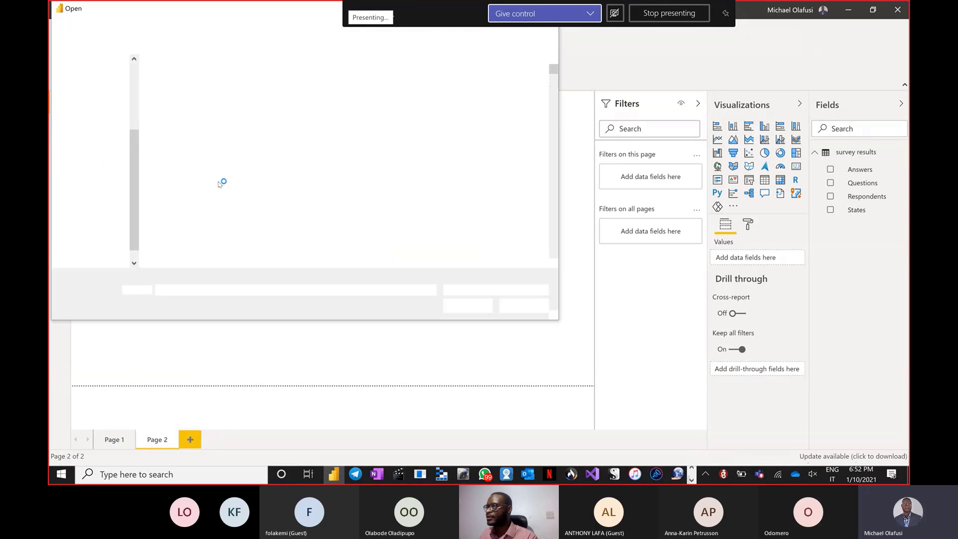
left_click(200, 79)
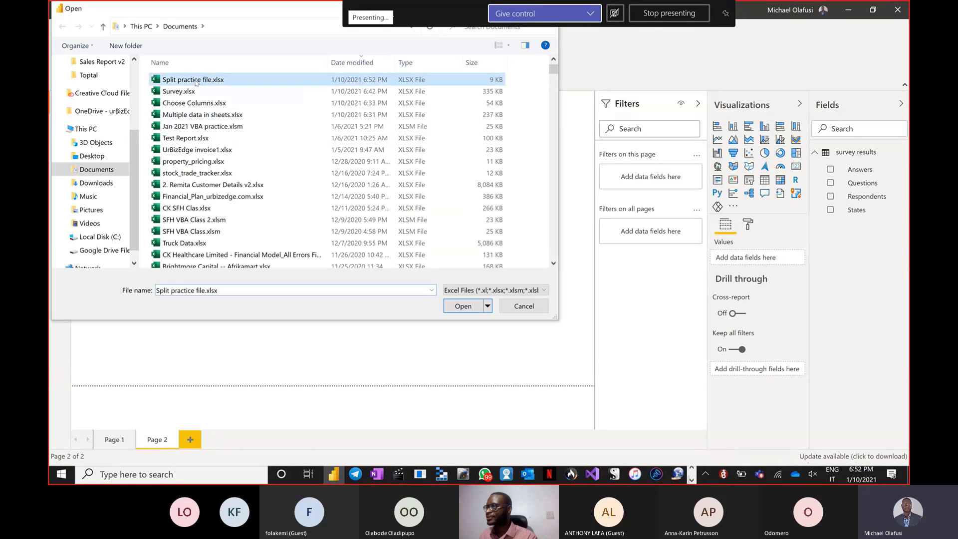
left_click(458, 306)
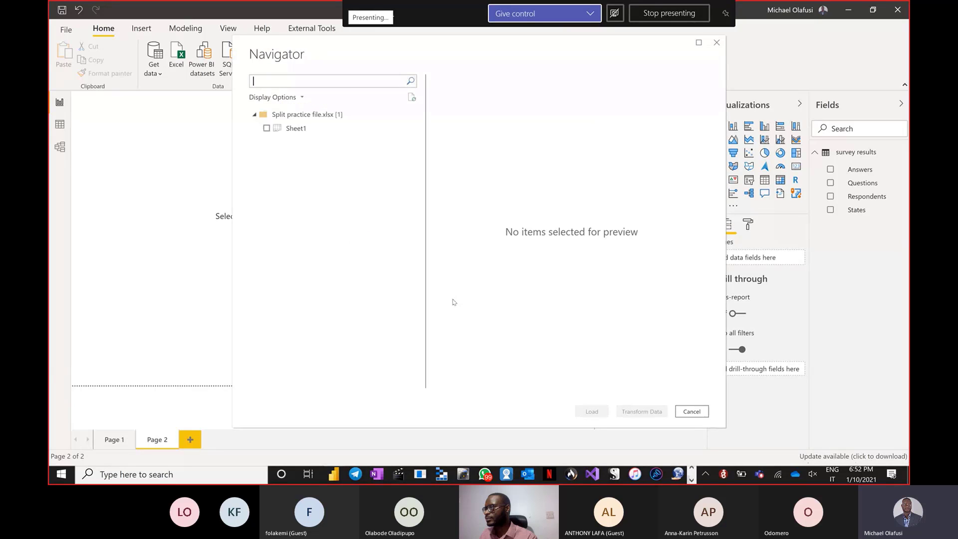
left_click(267, 128)
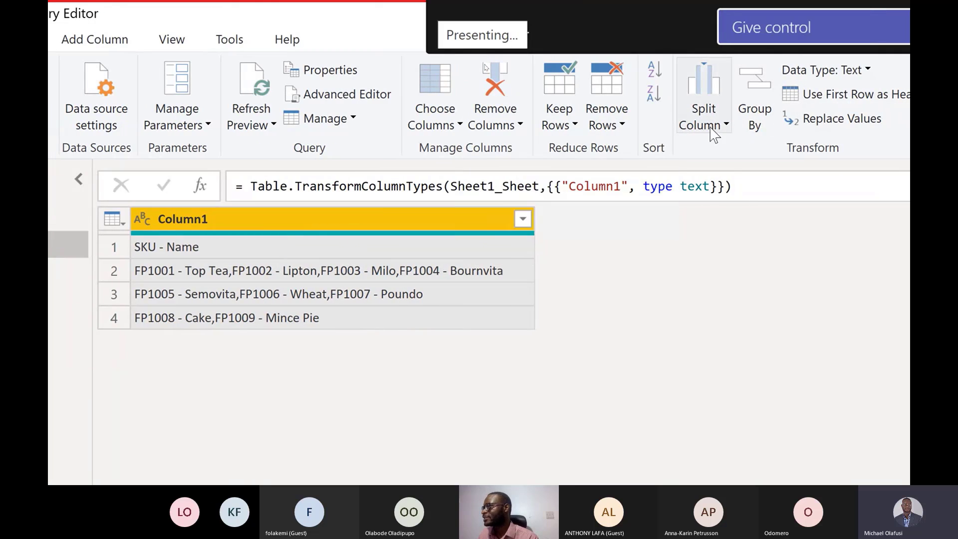
Split Column1 by comma at each occurrence of the delimiter, into rows.
left_click(714, 131)
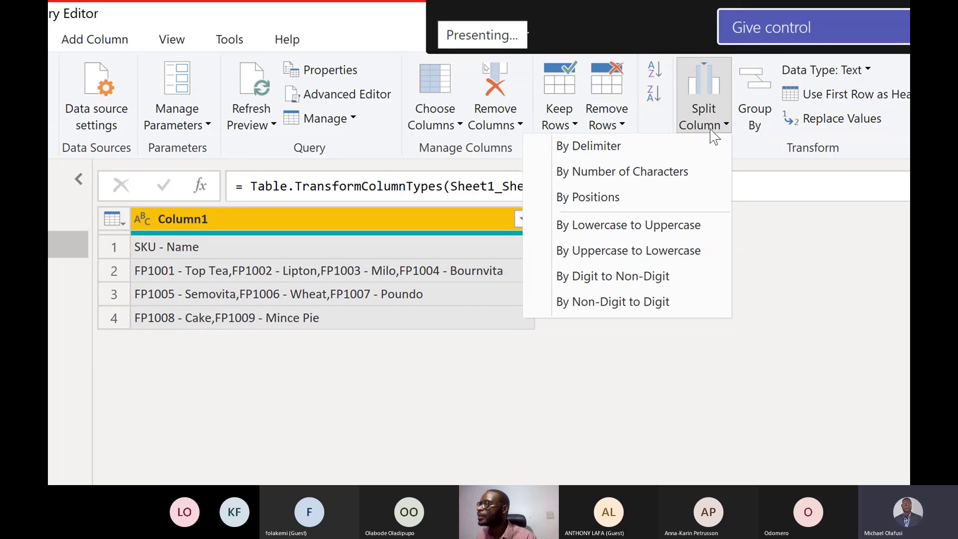
left_click(606, 149)
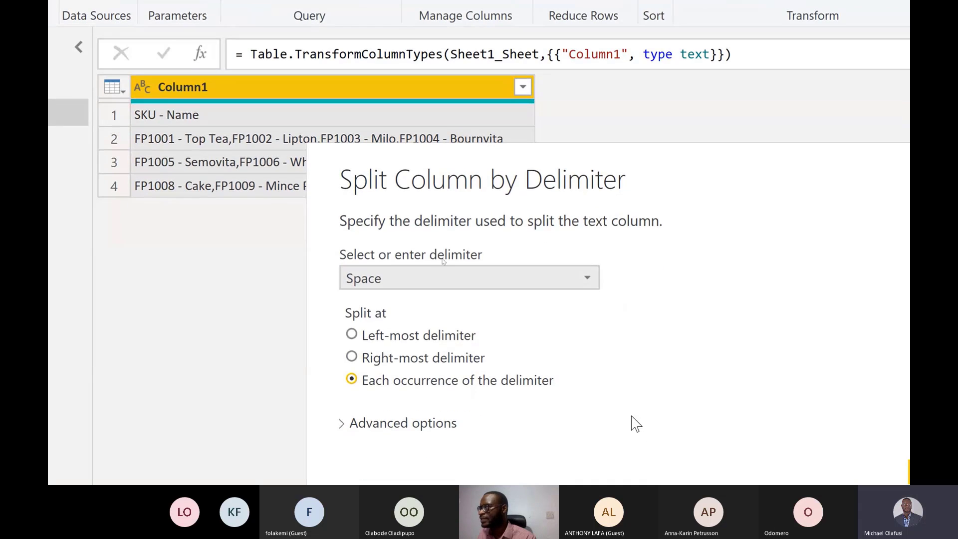
left_click(590, 277)
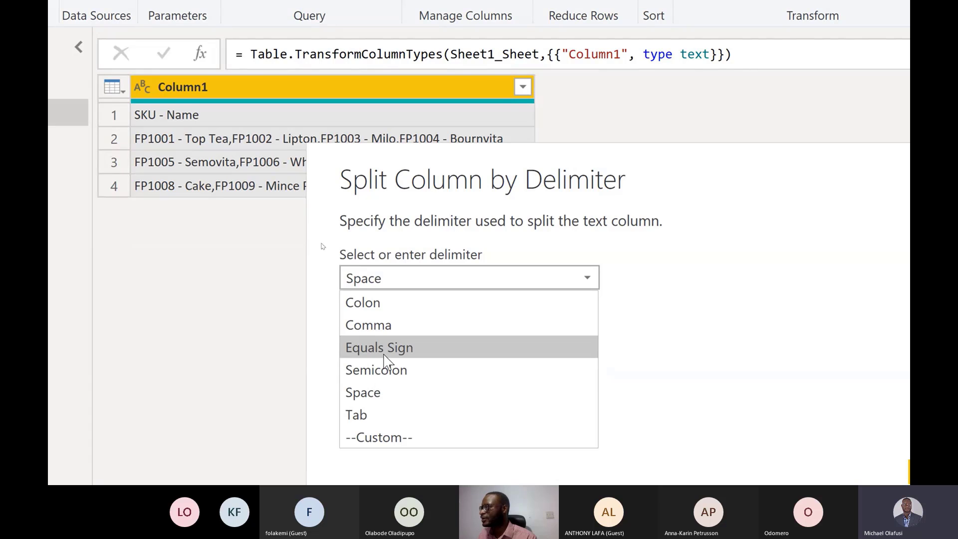
left_click(388, 333)
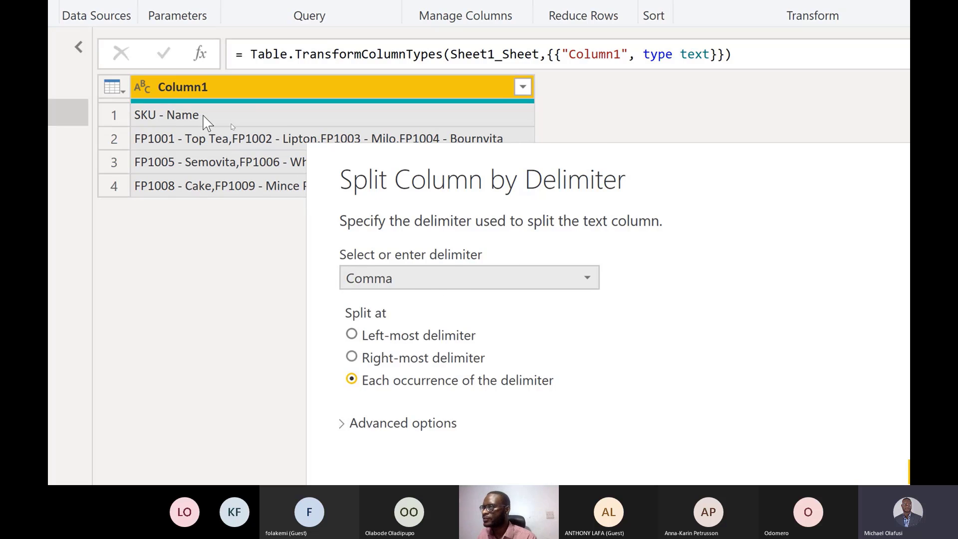
scroll(443, 434, "down", 2)
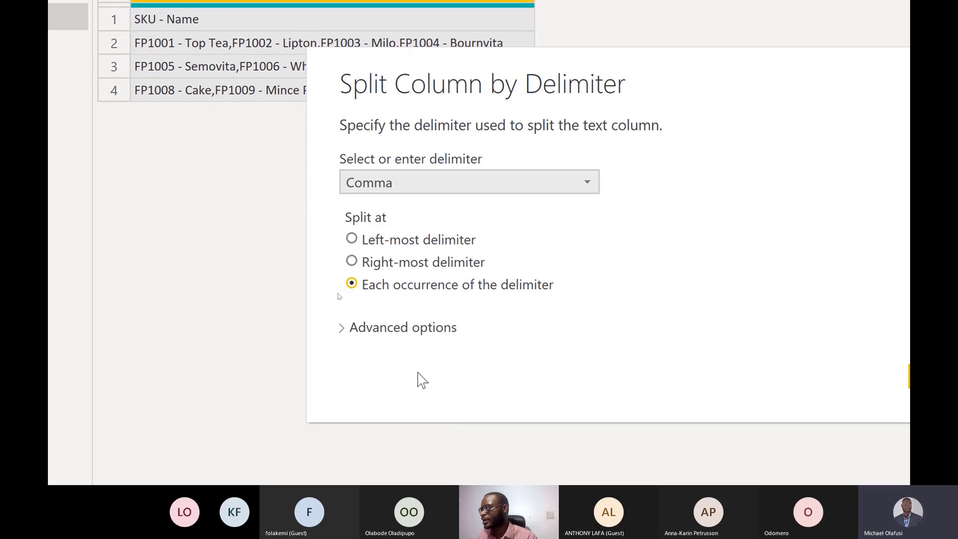
left_click(413, 335)
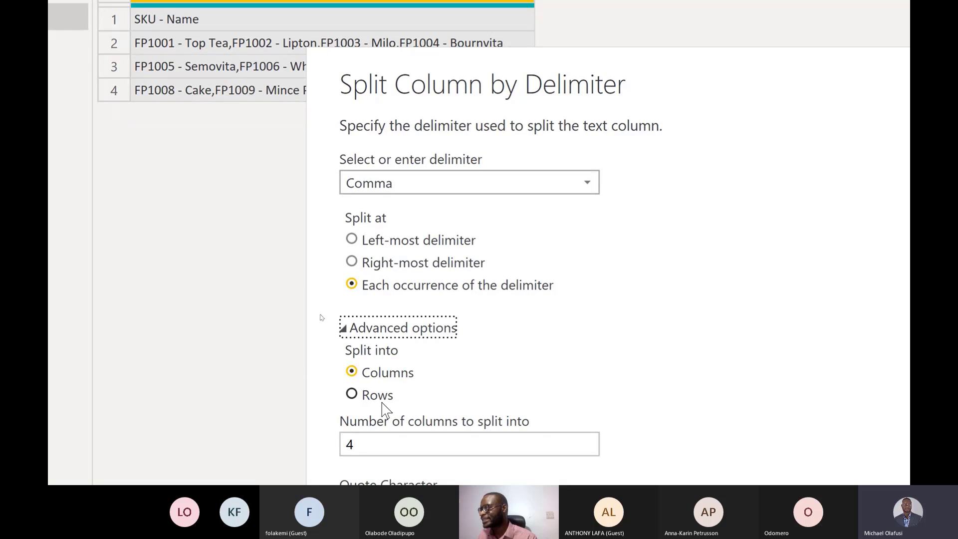
left_click(352, 394)
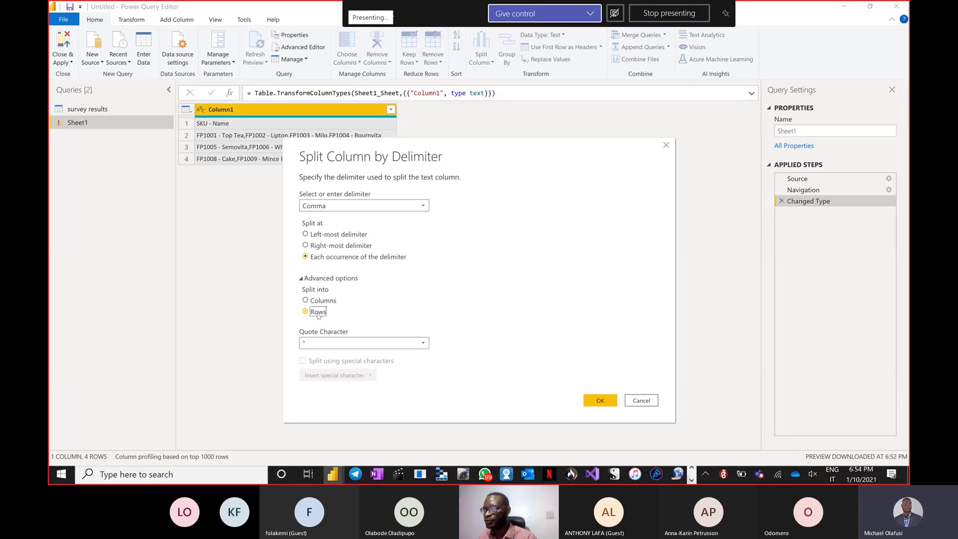
left_click(589, 400)
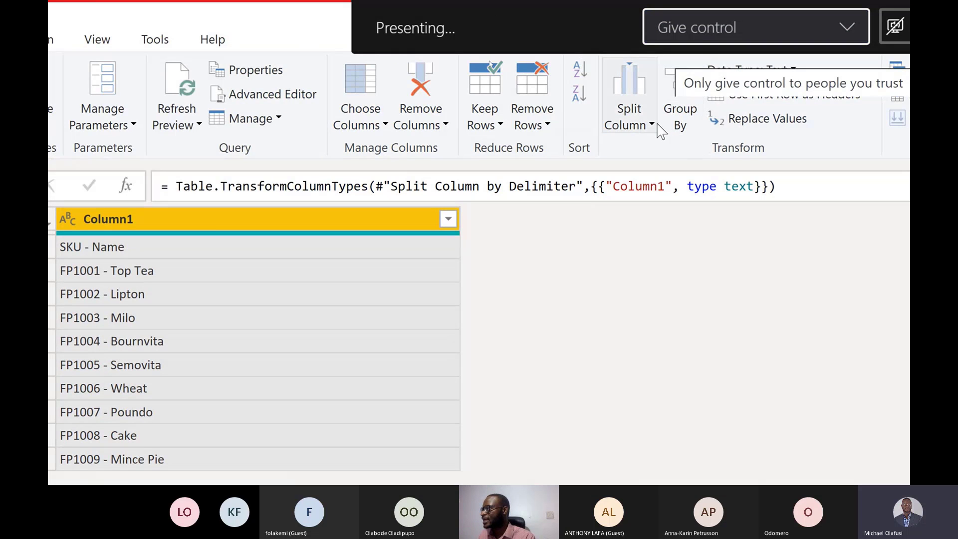
Split Column1 by the custom delimiter "-" at each occurrence, into 2 columns.
left_click(649, 125)
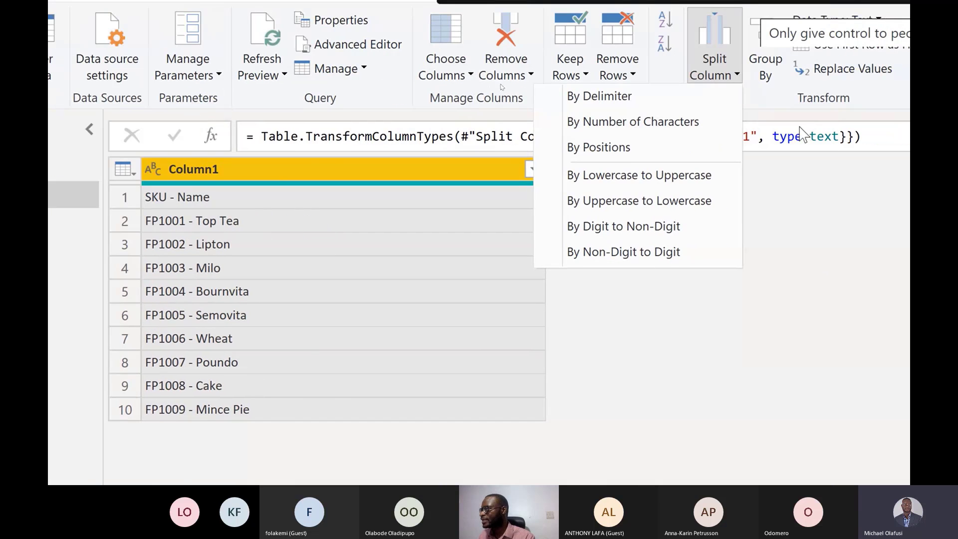
left_click(653, 94)
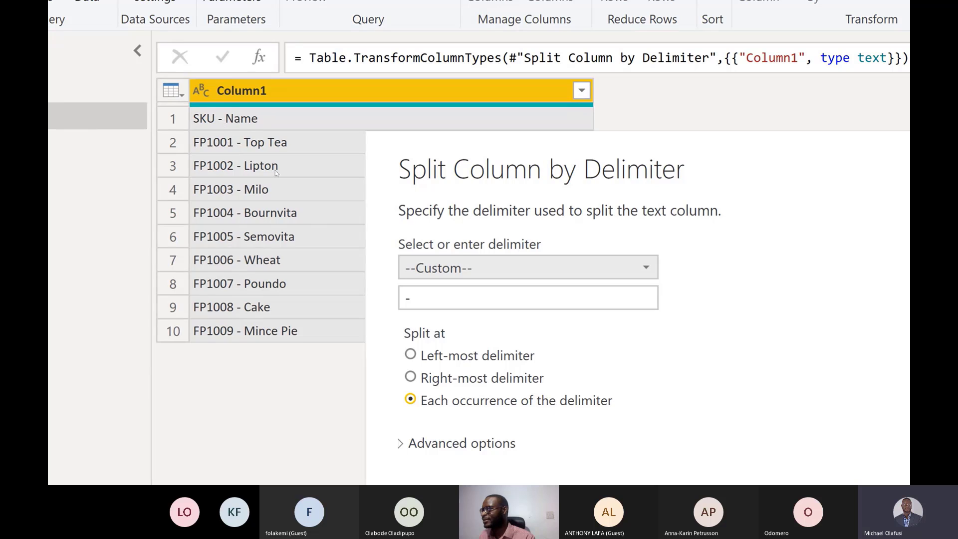
left_click(430, 299)
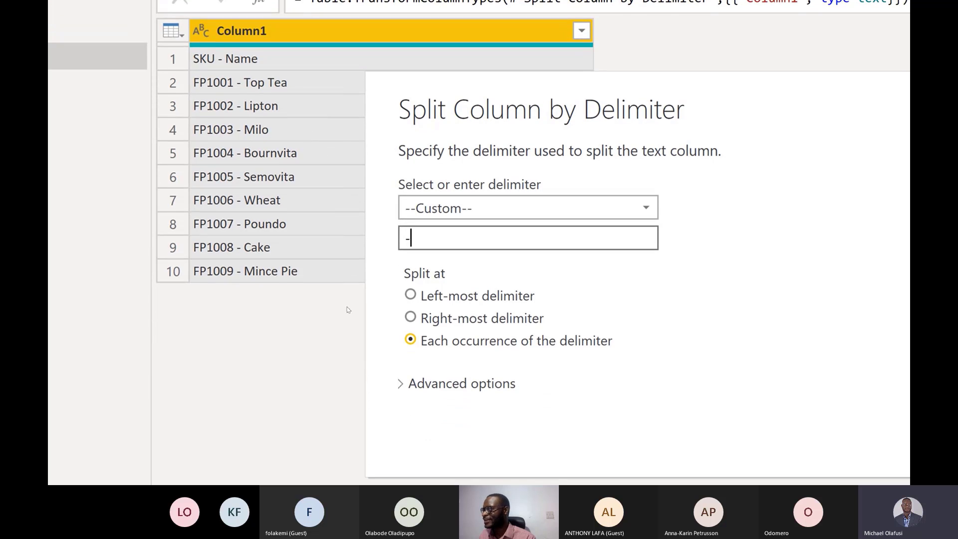
left_click(456, 386)
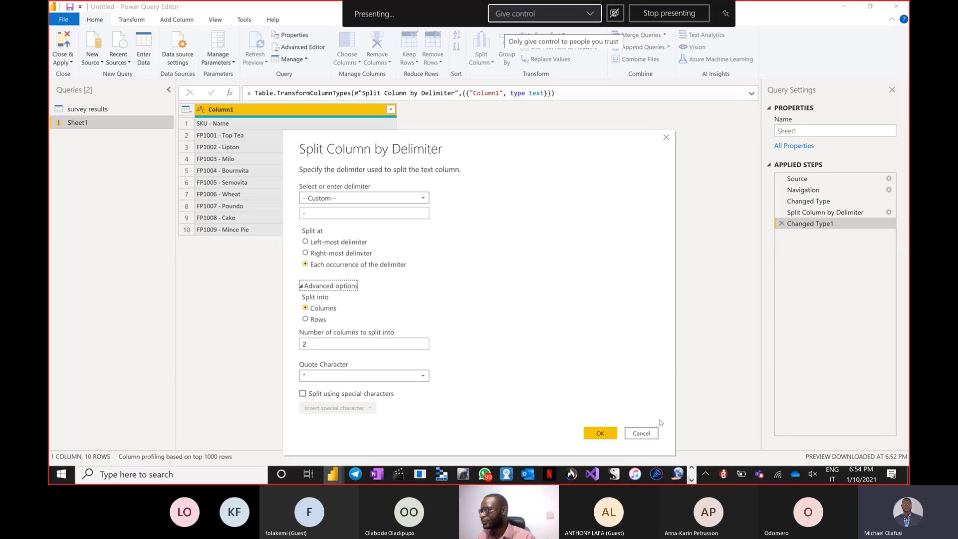
left_click(600, 434)
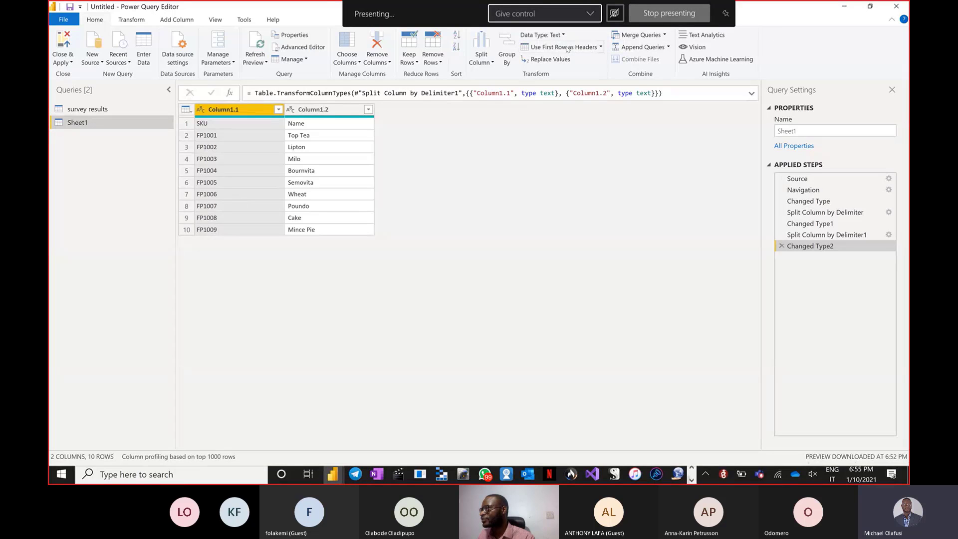
Promote the first row to headers and display the loaded Sheet1 table in Data view of the main Power BI window.
left_click(568, 48)
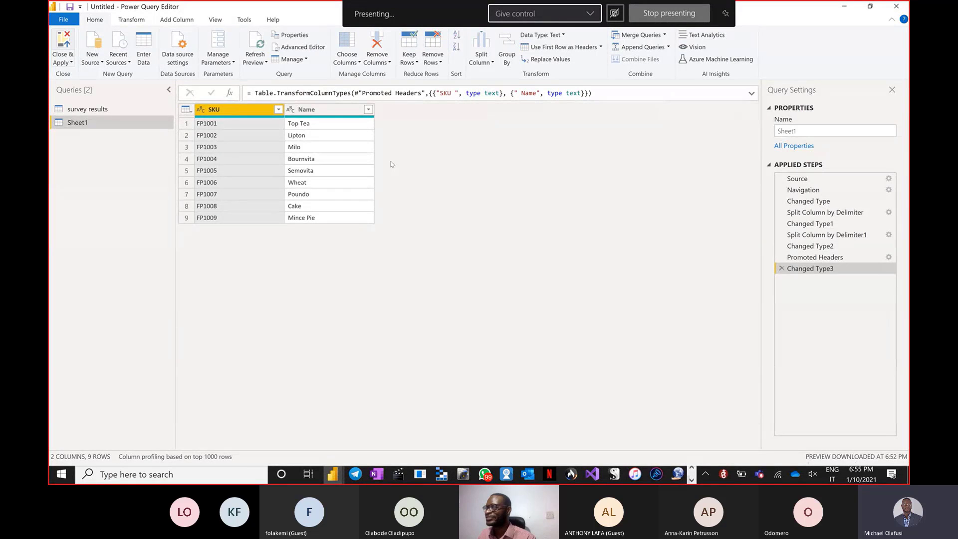
key("alt+Tab")
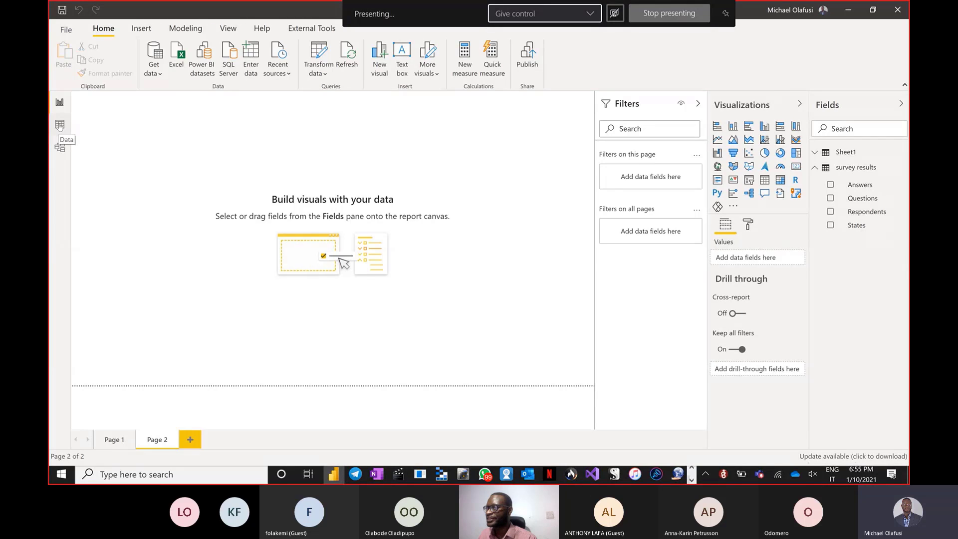
left_click(60, 126)
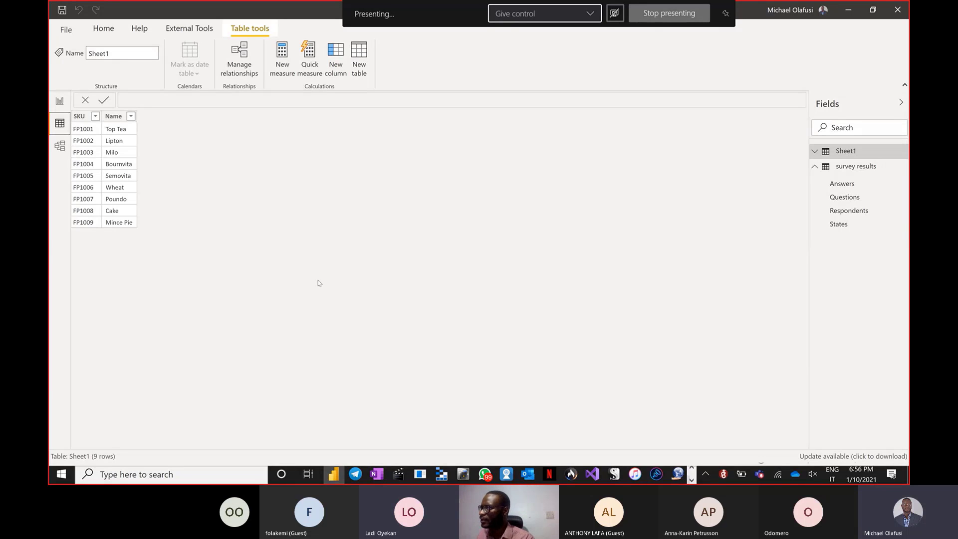
Switch to the Chrome browser and unpin the meeting's presenting bar, keeping the browser window maximized.
key("alt+Tab")
key("Tab")
key("alt+Tab")
key("alt+Tab")
key("alt+Tab")
key("alt+Tab")
key("alt+Tab")
key("alt+Tab")
key("alt+Tab")
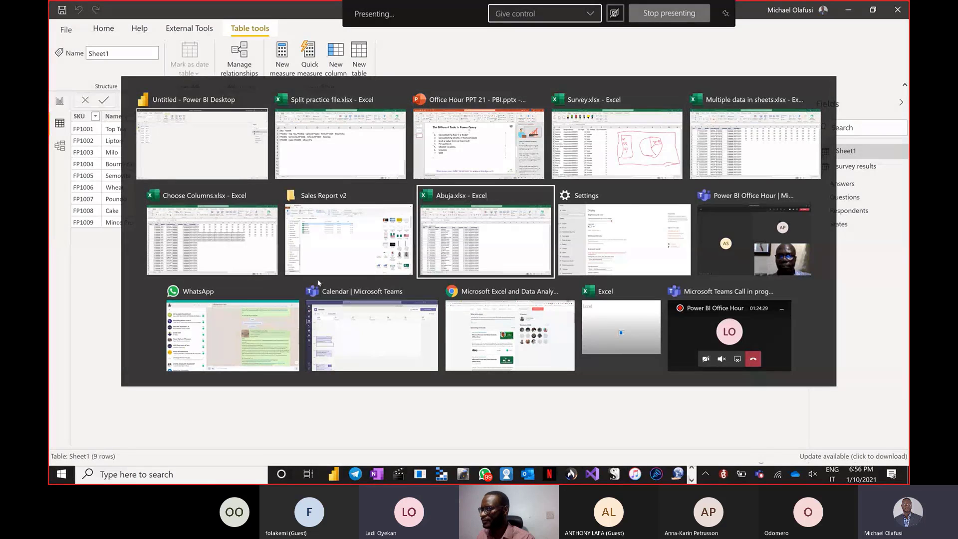
key("alt+Tab")
key("alt+Tab")
key("alt+Tab")
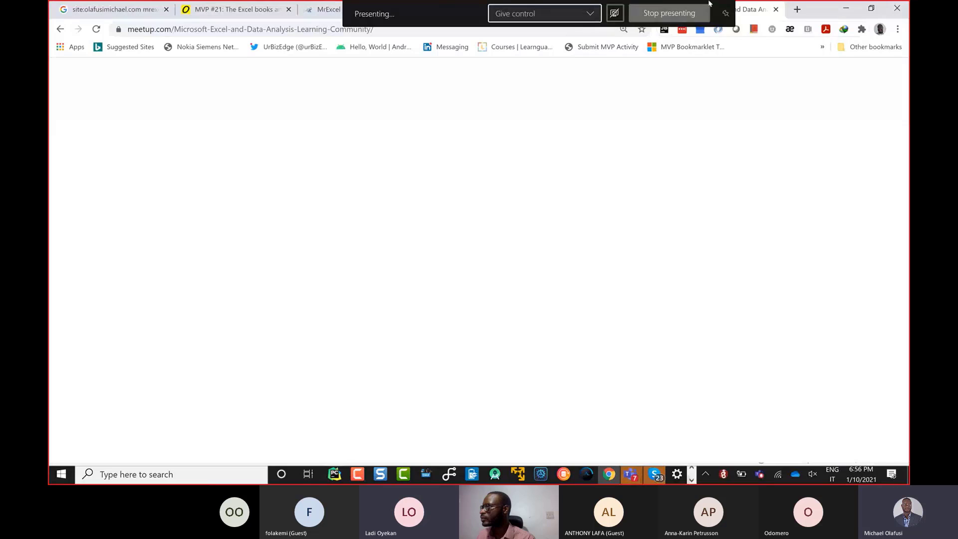
left_click(730, 19)
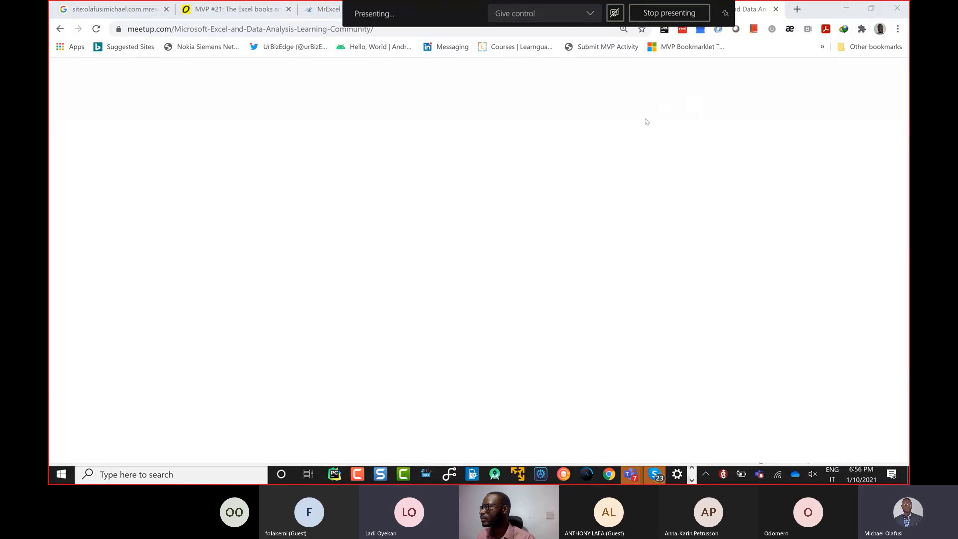
double_click(816, 14)
left_click_drag(819, 32, 359, 45)
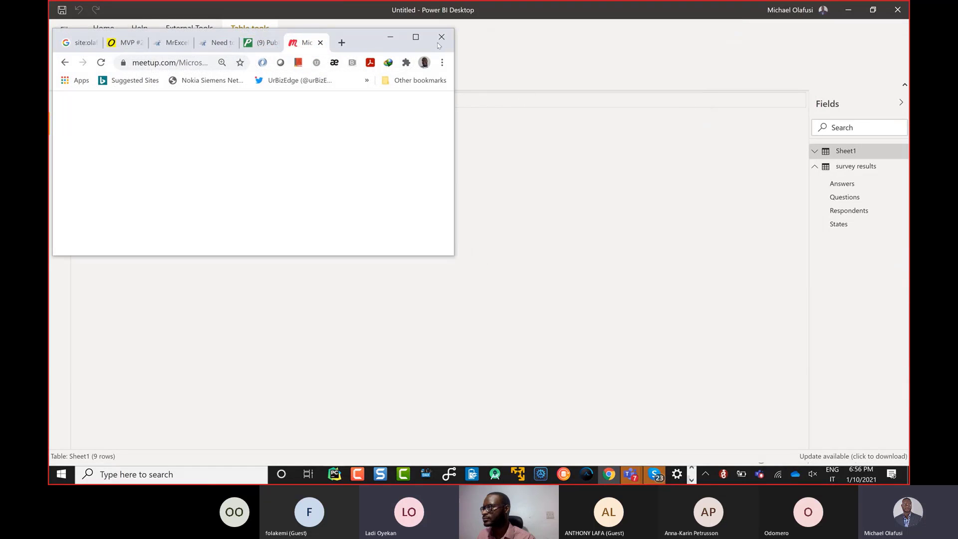
left_click(415, 37)
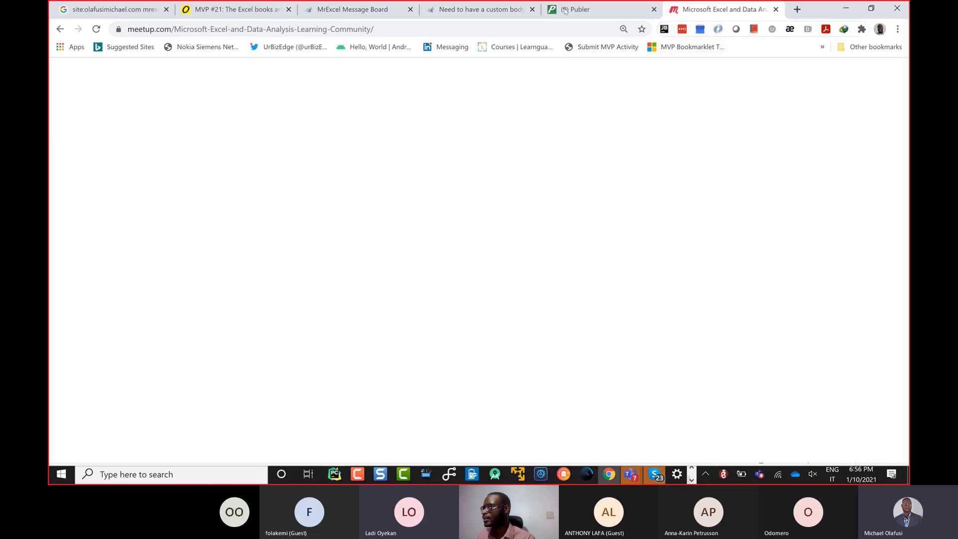
Open the presenter's YouTube channel in a new browser tab.
left_click(798, 11)
type("you")
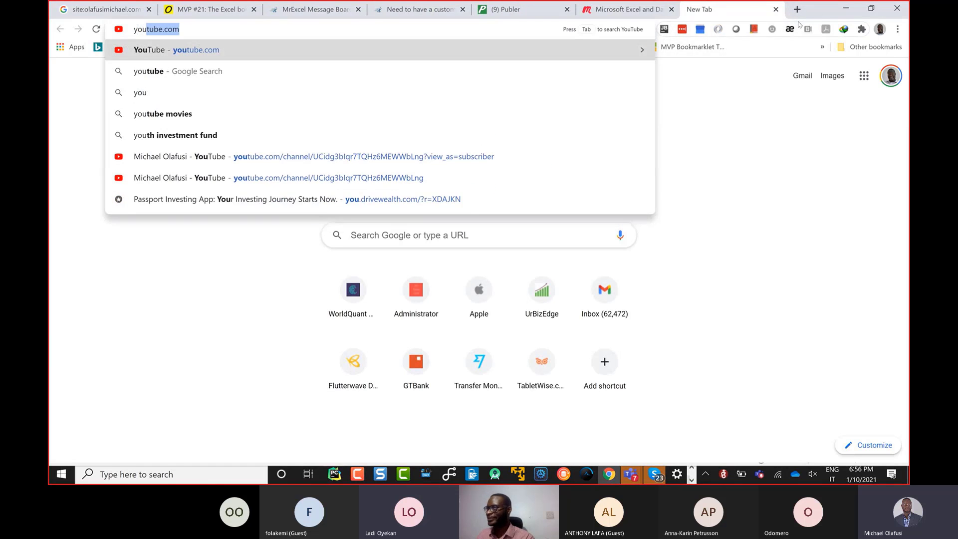
left_click(398, 178)
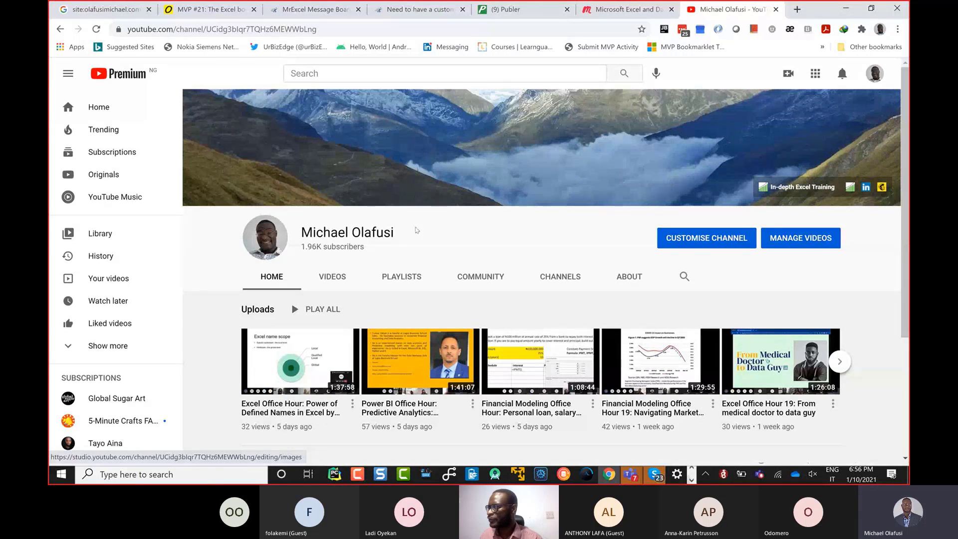
Open the Office Hours playlist from the channel's created playlists.
scroll(458, 314, "down", 1)
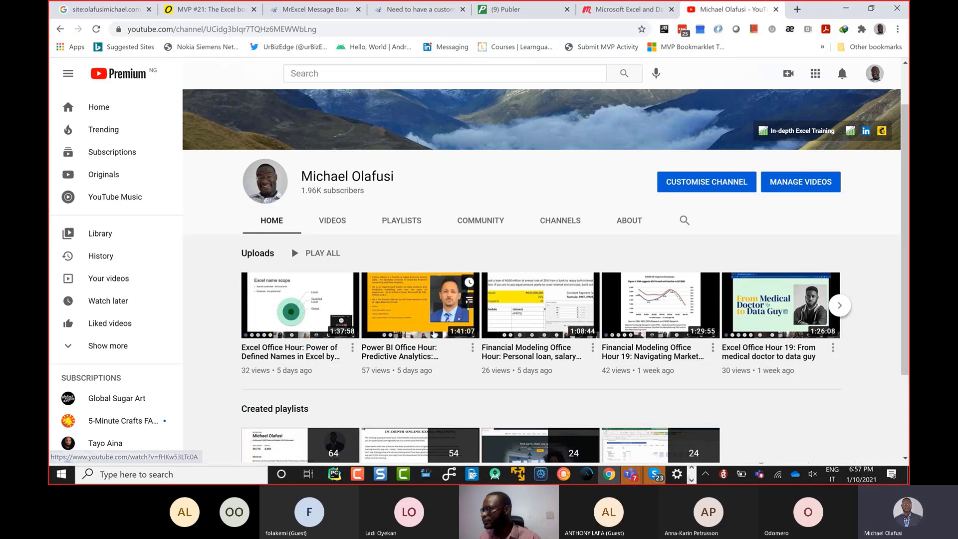
left_click(402, 221)
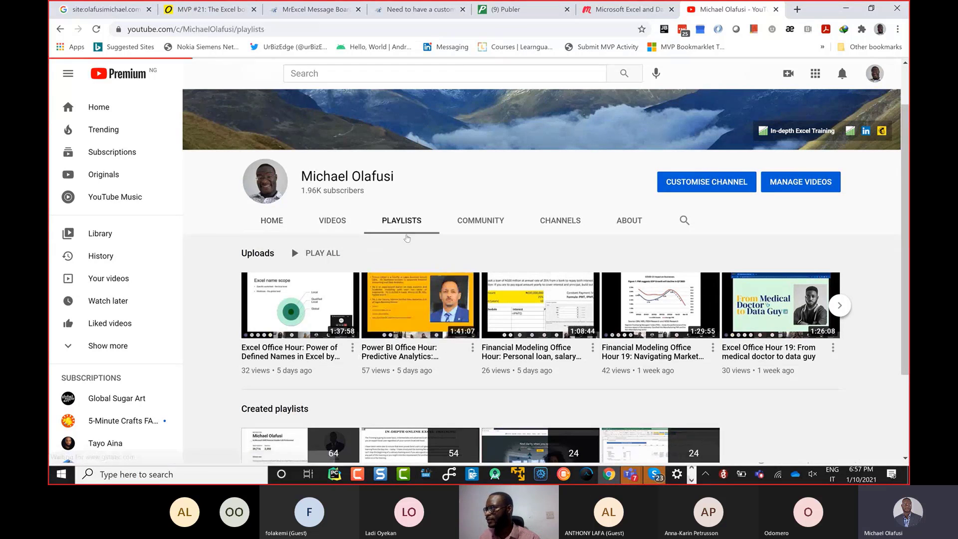
scroll(406, 398, "down", 1)
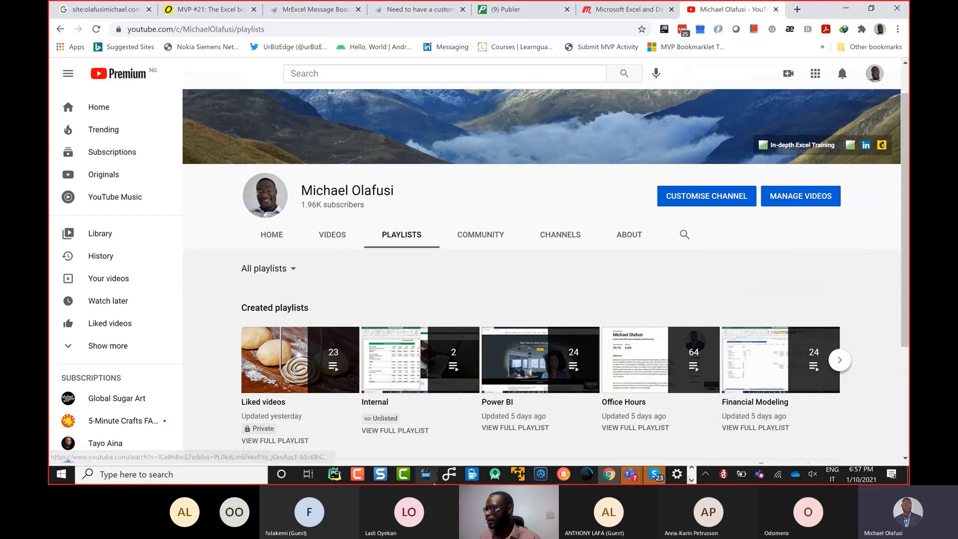
scroll(561, 389, "down", 2)
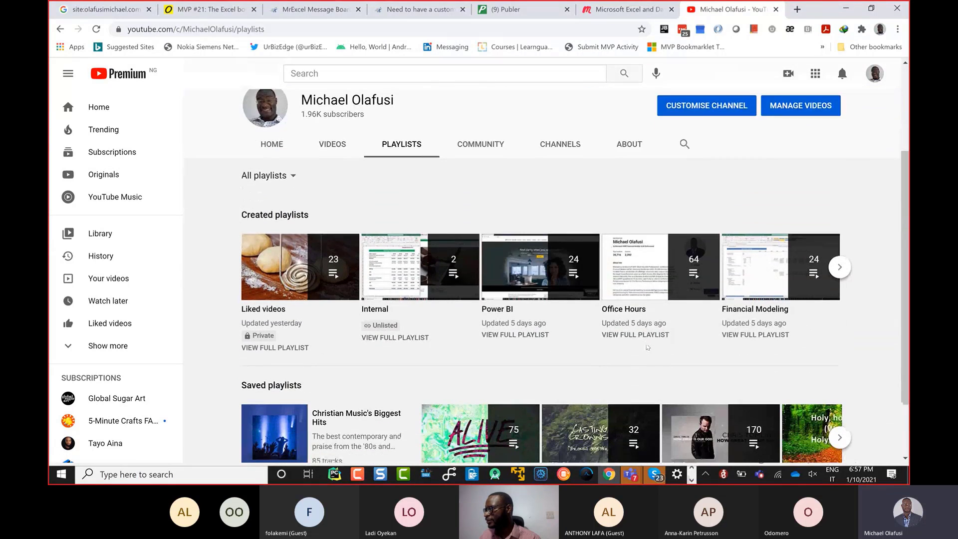
left_click(646, 322)
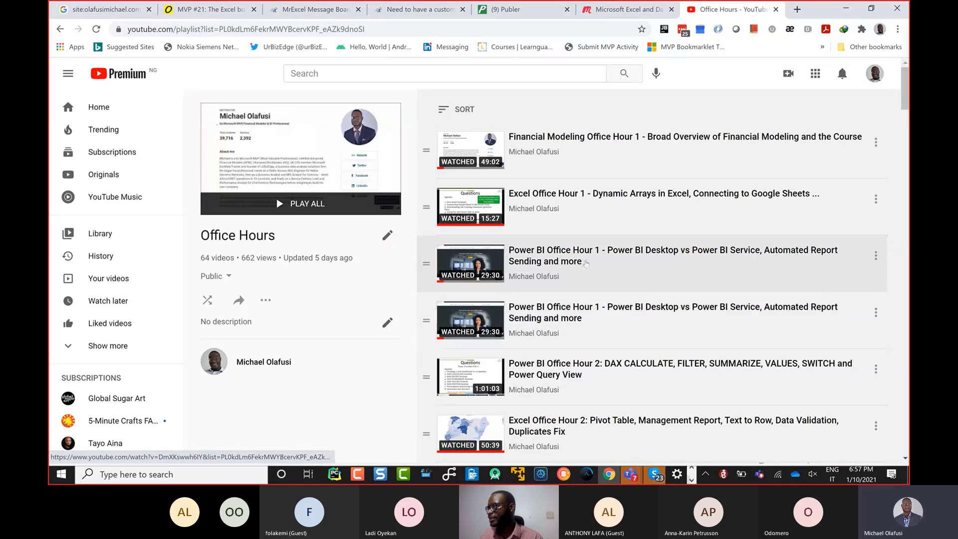
Browse the Office Hours playlist down to its last videos and select the playlist's full web address.
scroll(560, 275, "down", 6)
scroll(560, 275, "down", 20)
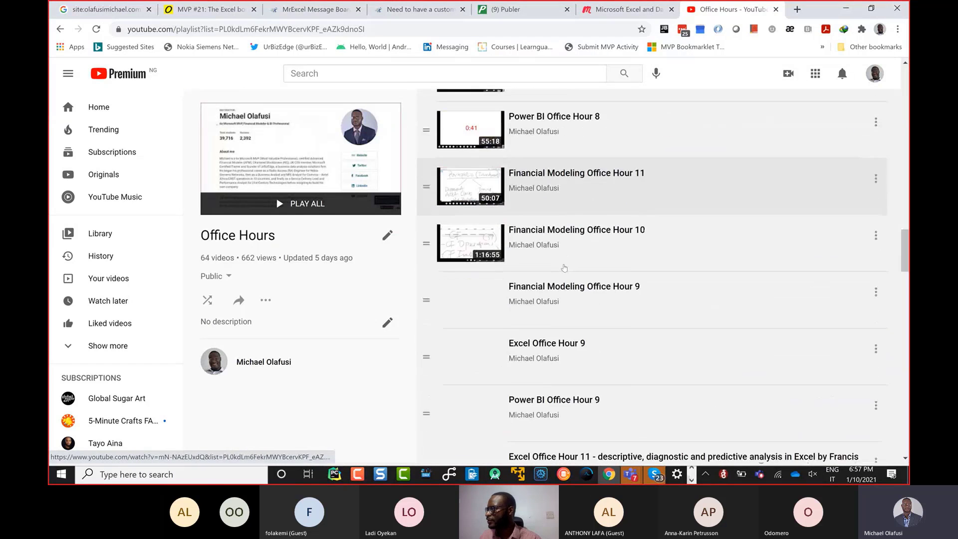
scroll(564, 268, "down", 6)
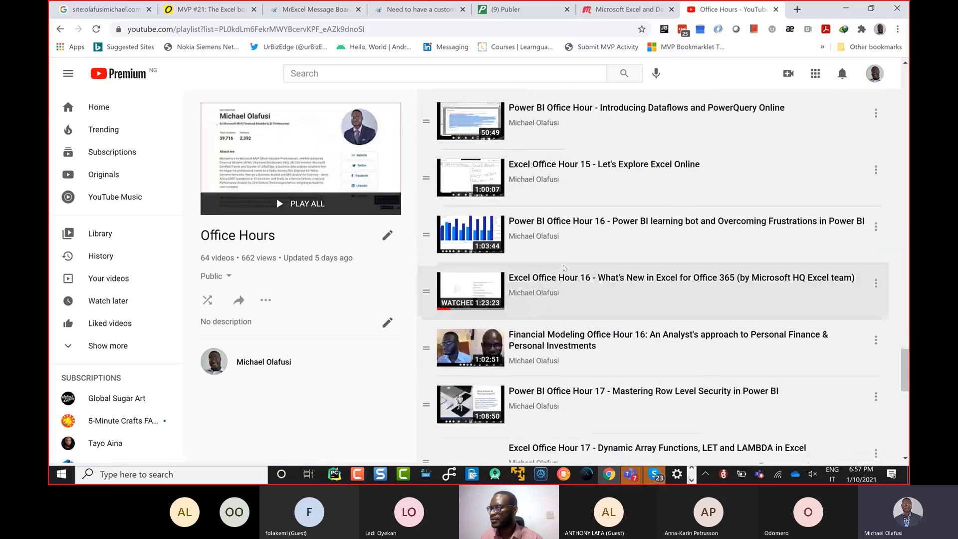
scroll(555, 249, "down", 12)
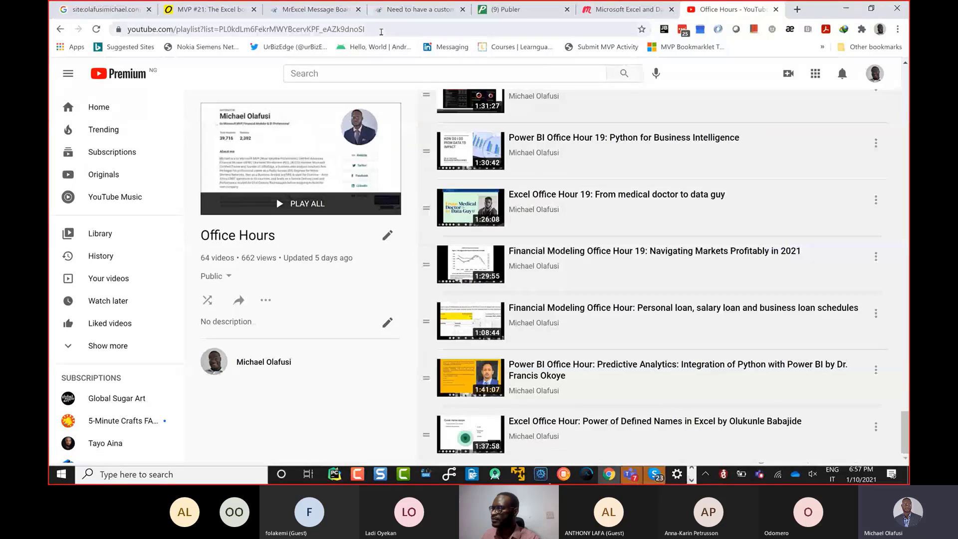
left_click(380, 31)
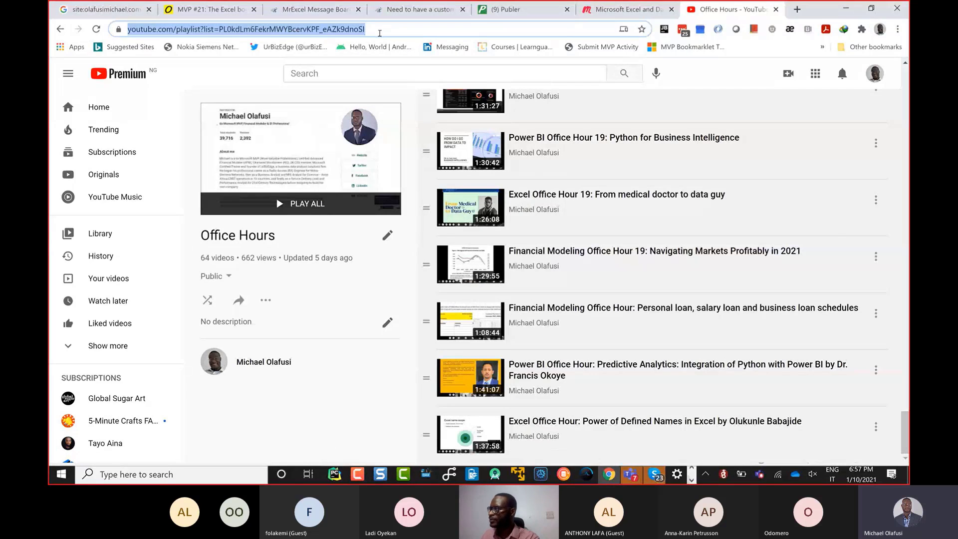
Switch from the browser to the Microsoft Teams window of the Power BI Office Hour meeting.
key("alt+Tab")
key("Tab")
key("Tab")
key("Tab")
key("Tab")
key("Tab")
key("Tab")
key("Tab")
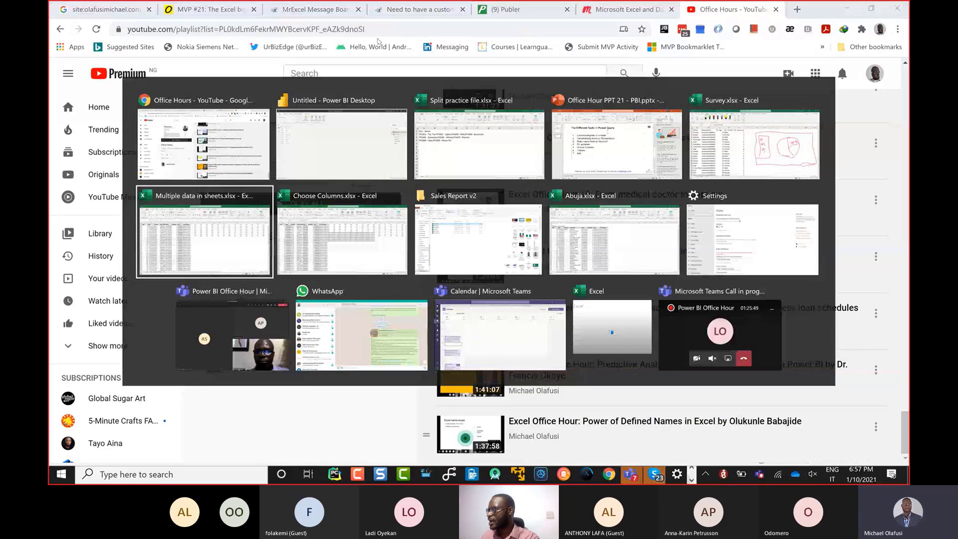
key("Tab")
key("Tab")
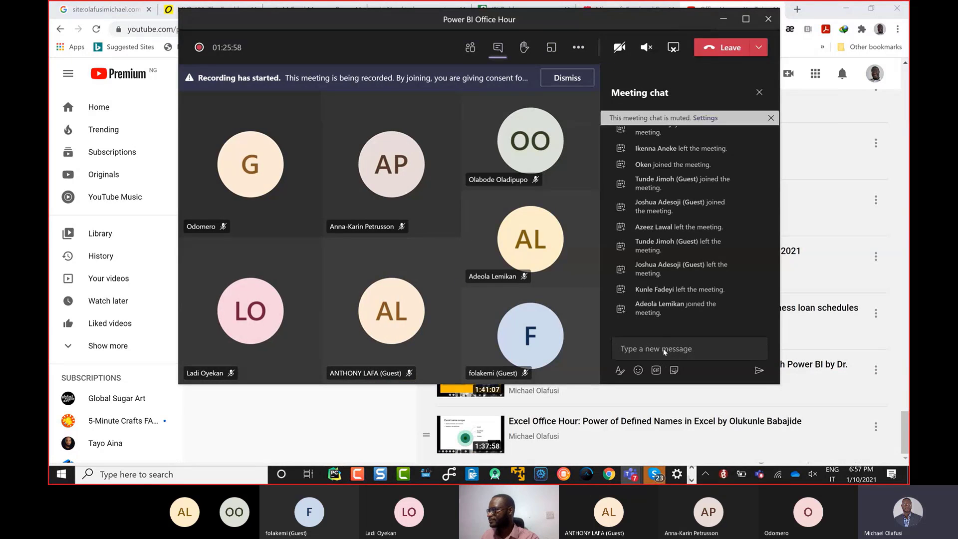
Send the meeting chat message "All the recordings are available here" followed by the Office Hours playlist link.
left_click(663, 348)
type("All")
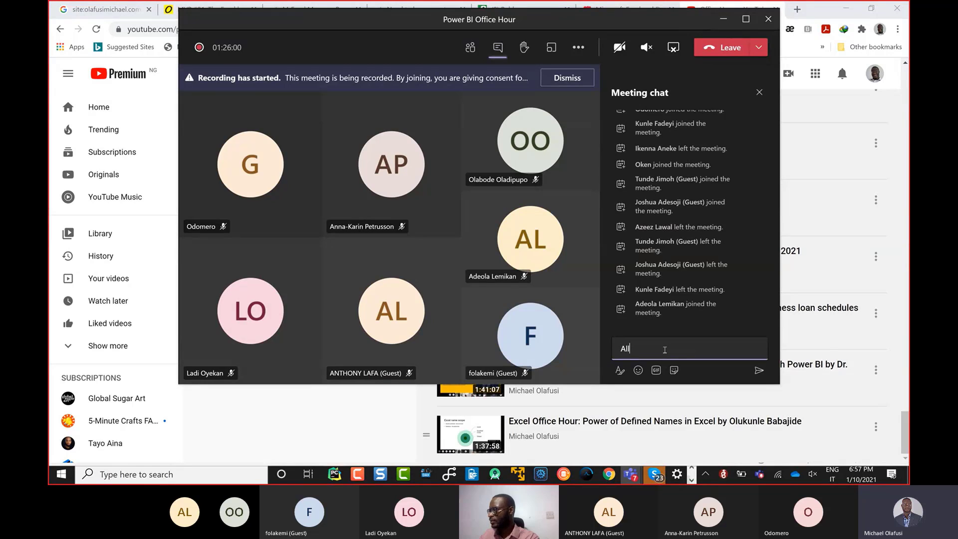
type(" the recordings are")
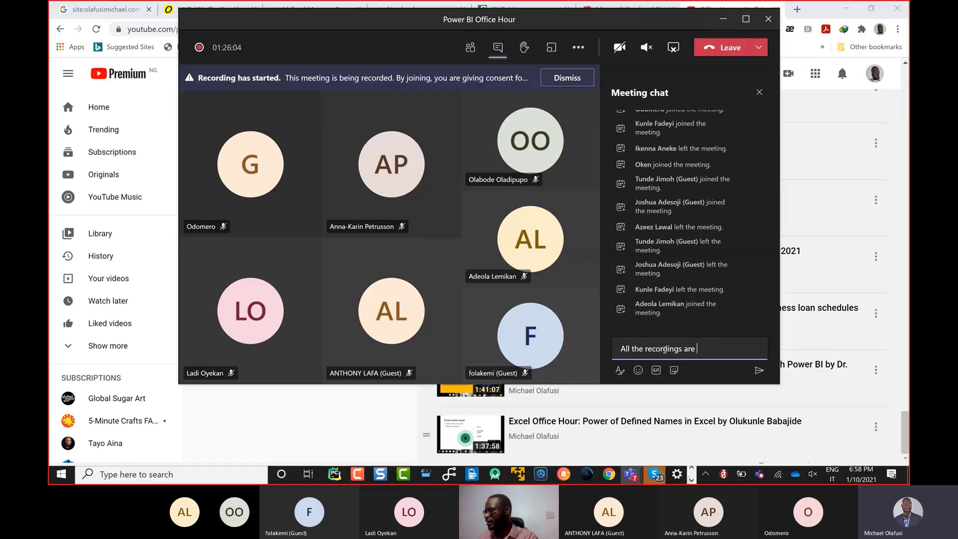
type(" available here")
type("https://www.youtube.com/playlist?list=PL0kdLm6FekrMWYBcervKPF_eAZk9dnoSl")
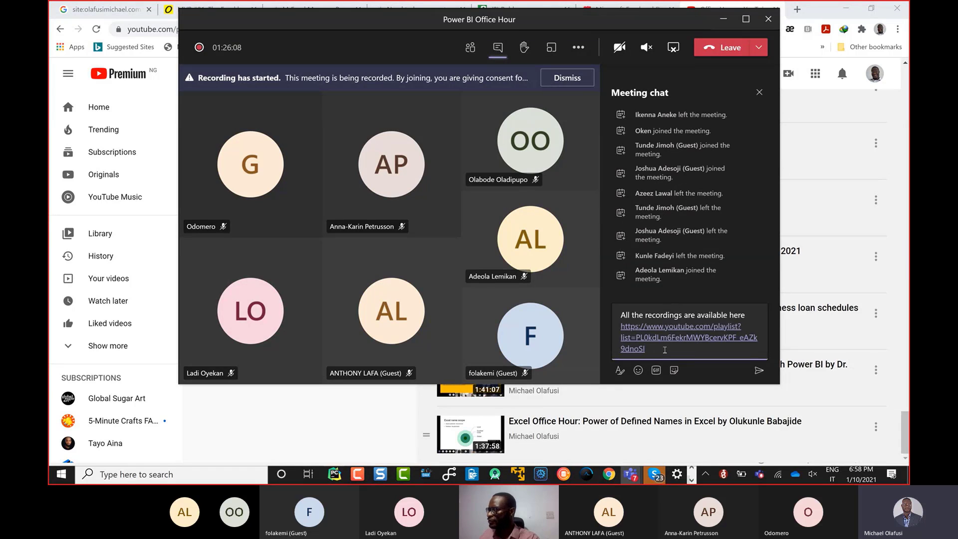
key("Return")
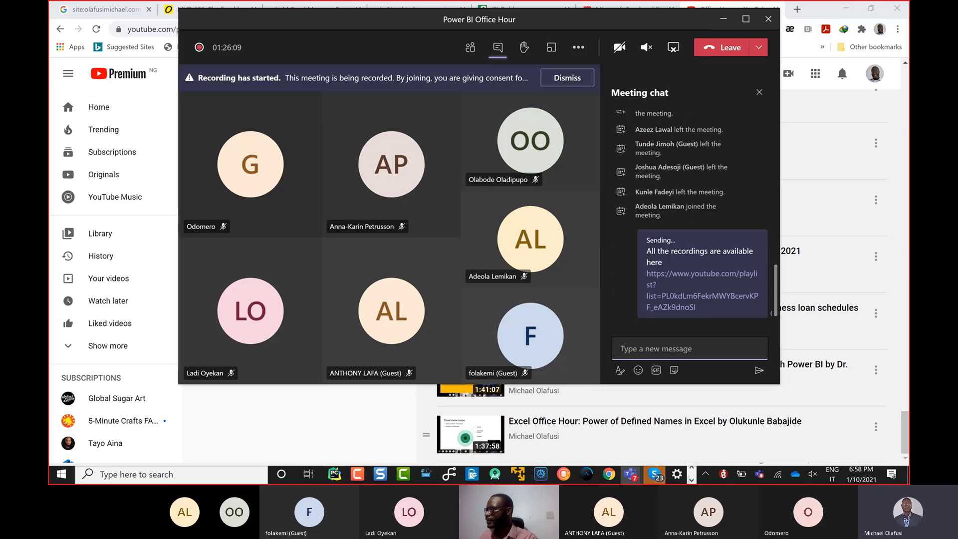
Return to Chrome and open the Power BI Learning Community Meetup group in a new tab, reducing the page zoom to 100%.
left_click(834, 8)
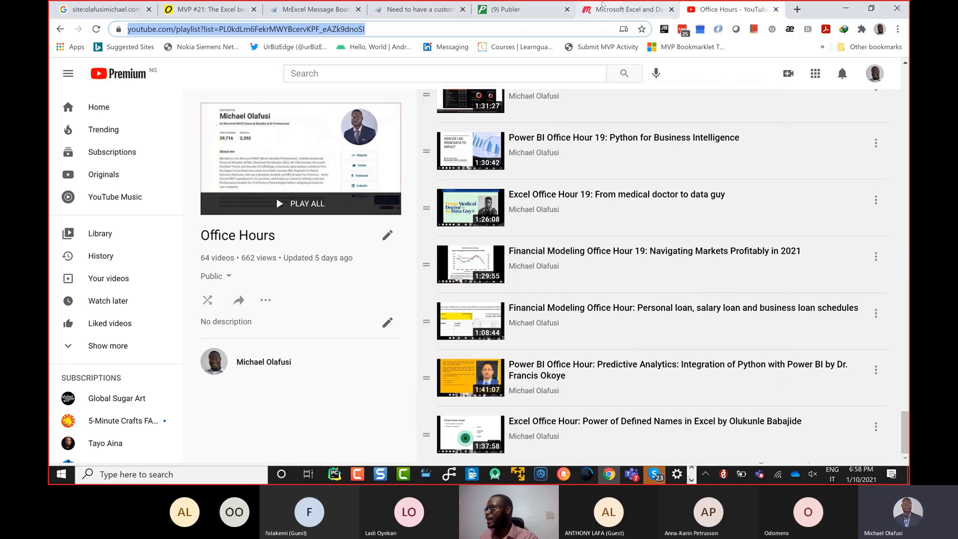
left_click(602, 7)
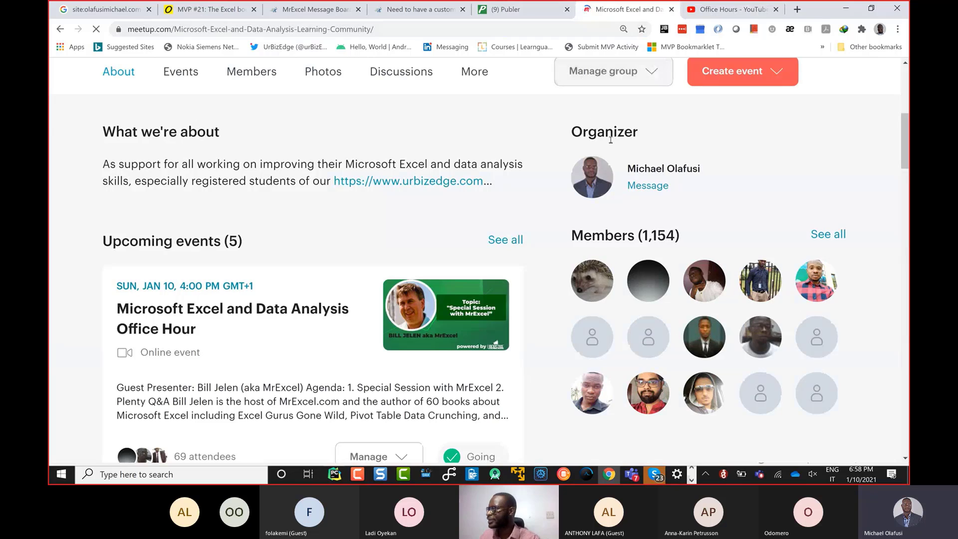
scroll(728, 170, "up", 6)
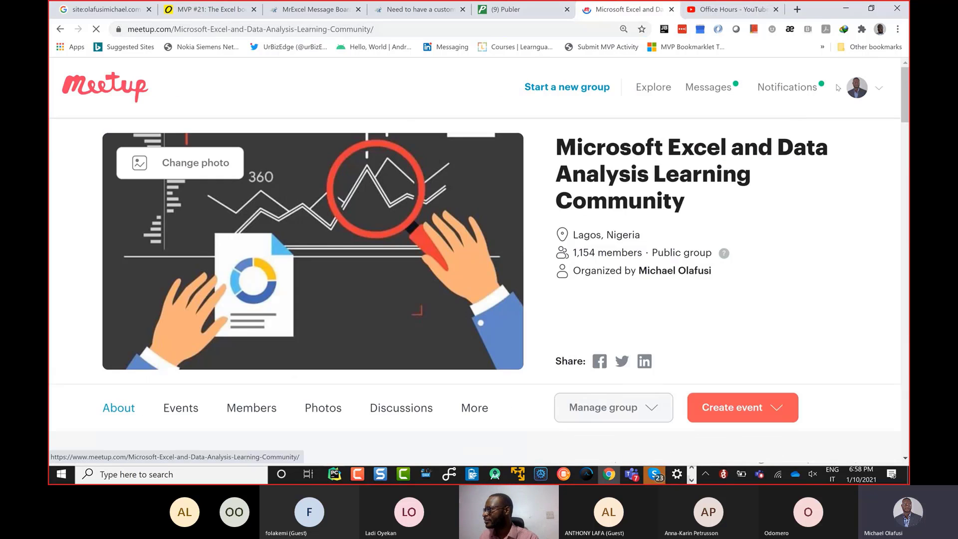
left_click(879, 89)
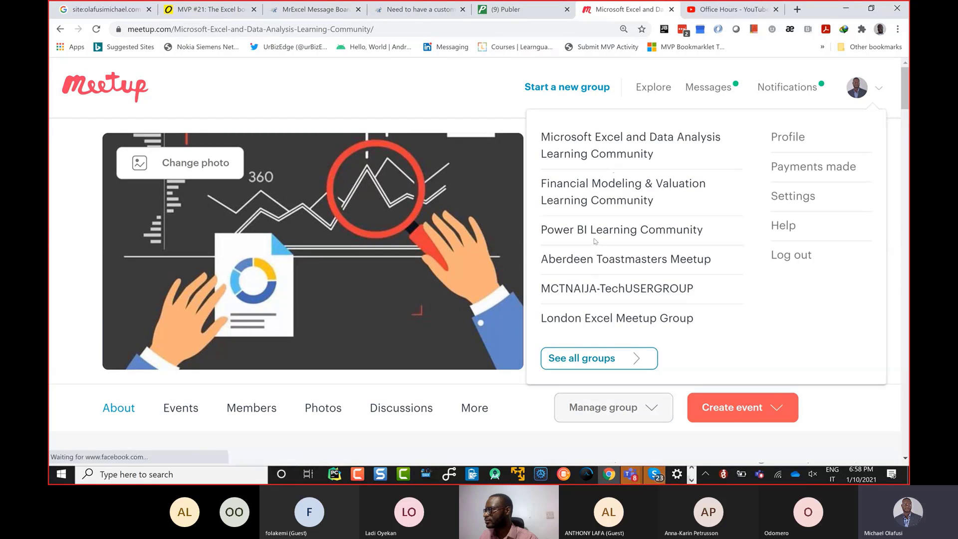
right_click(614, 230)
left_click(623, 238)
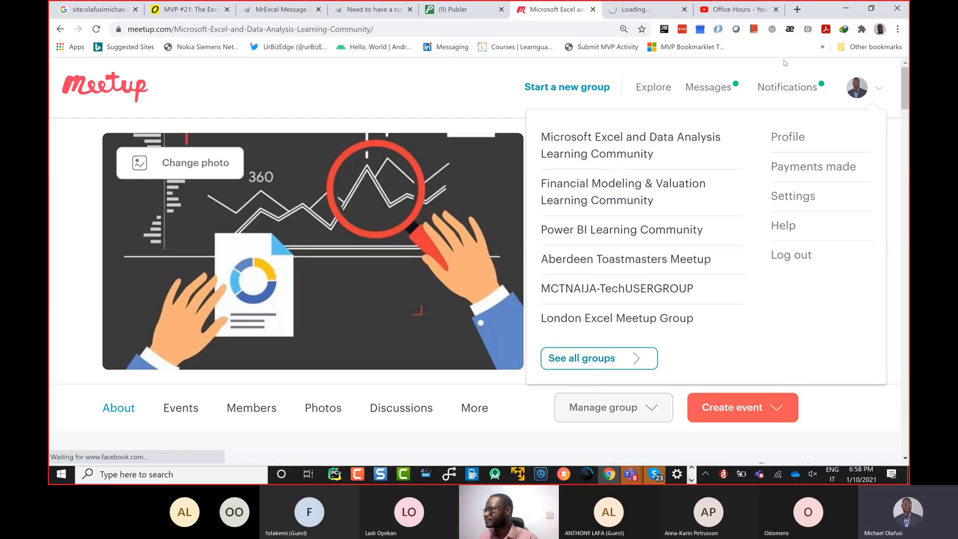
left_click(657, 12)
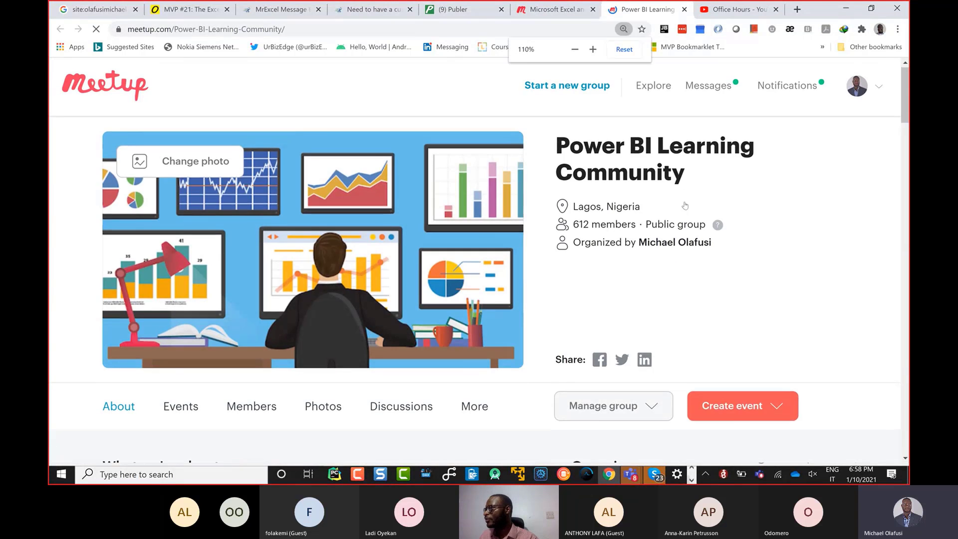
key("ctrl+minus")
scroll(685, 206, "down", 1)
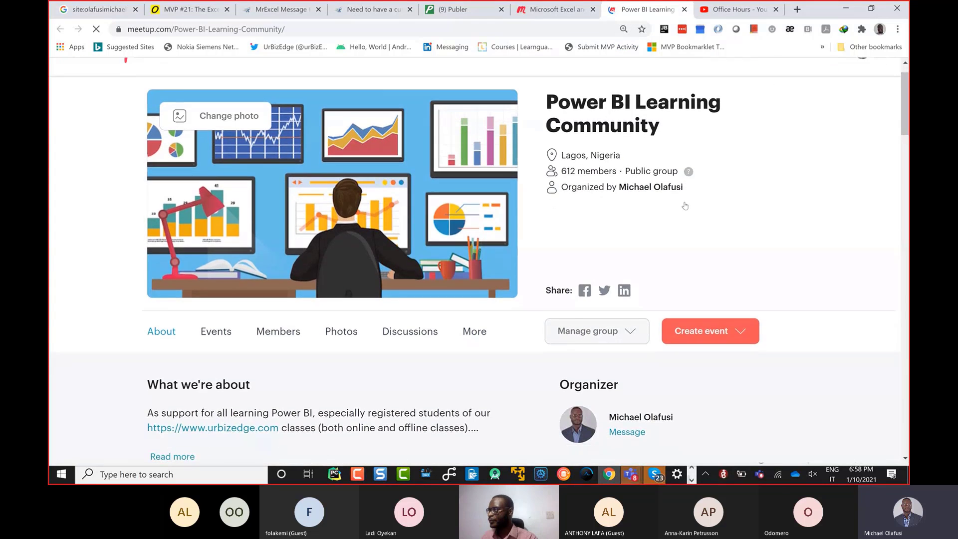
scroll(685, 206, "up", 1)
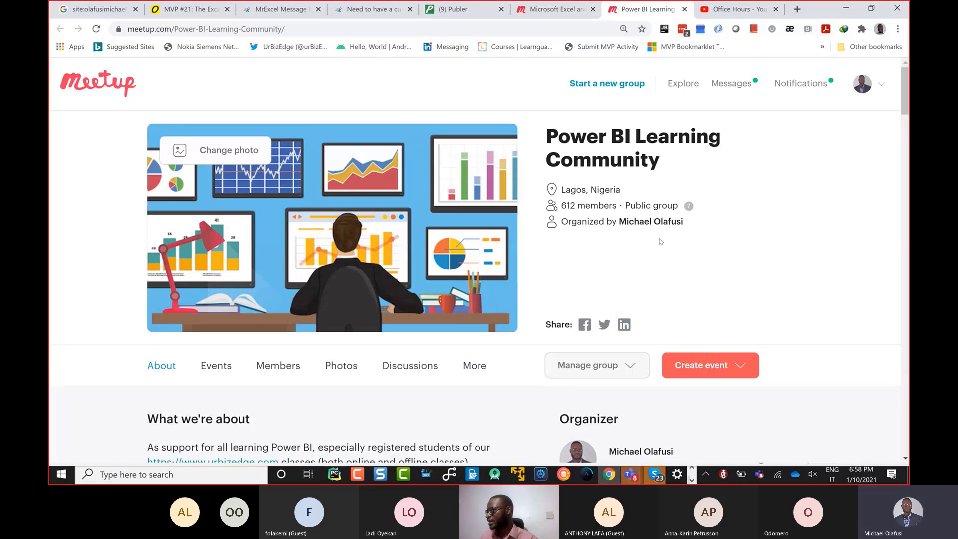
key("ctrl+minus")
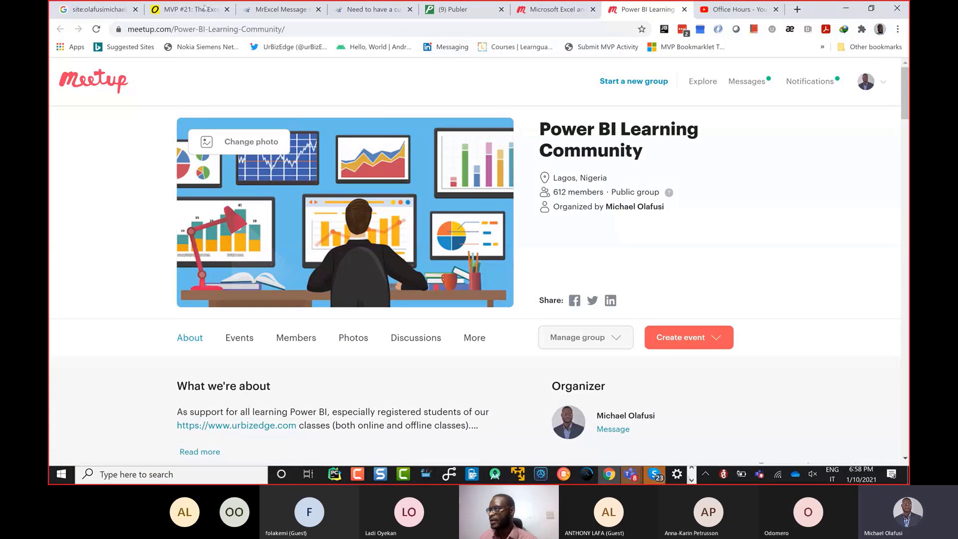
Open Gmail in a new browser tab and switch to the presenter's UrBizEdge mail account.
left_click(799, 10)
type("gm")
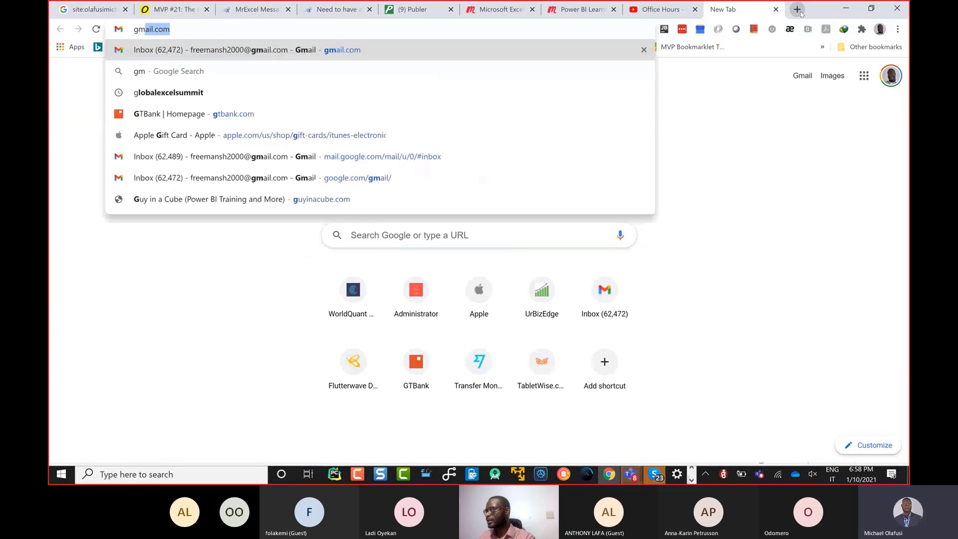
type("ail")
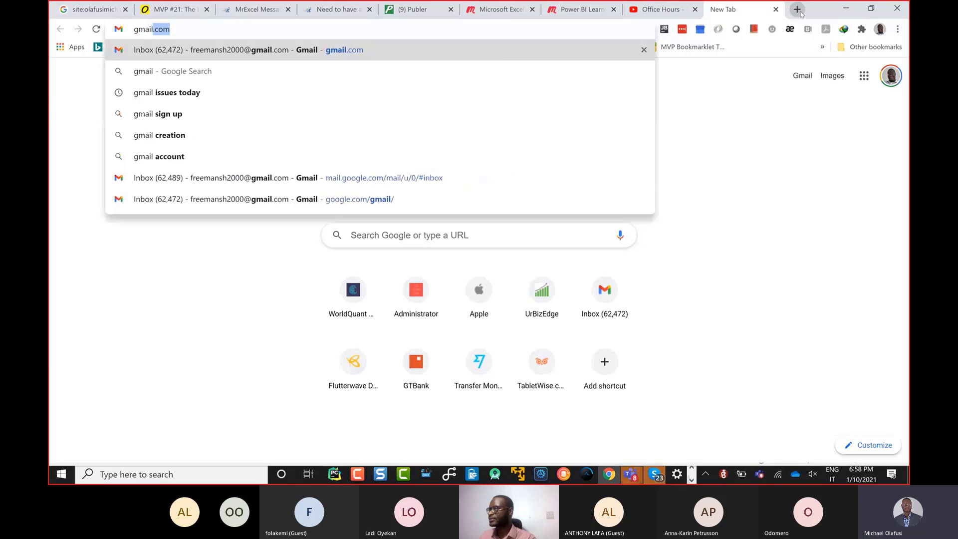
key("Return")
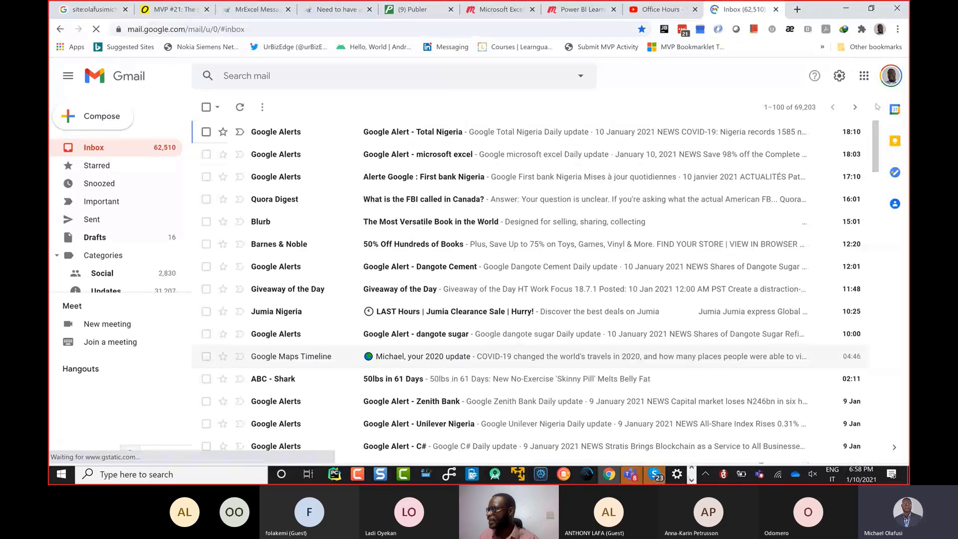
left_click(893, 83)
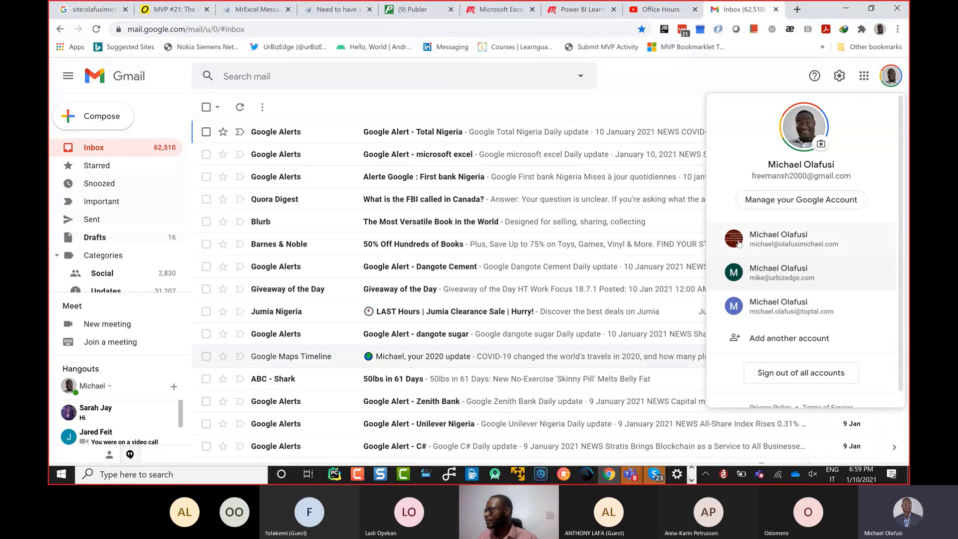
left_click(773, 275)
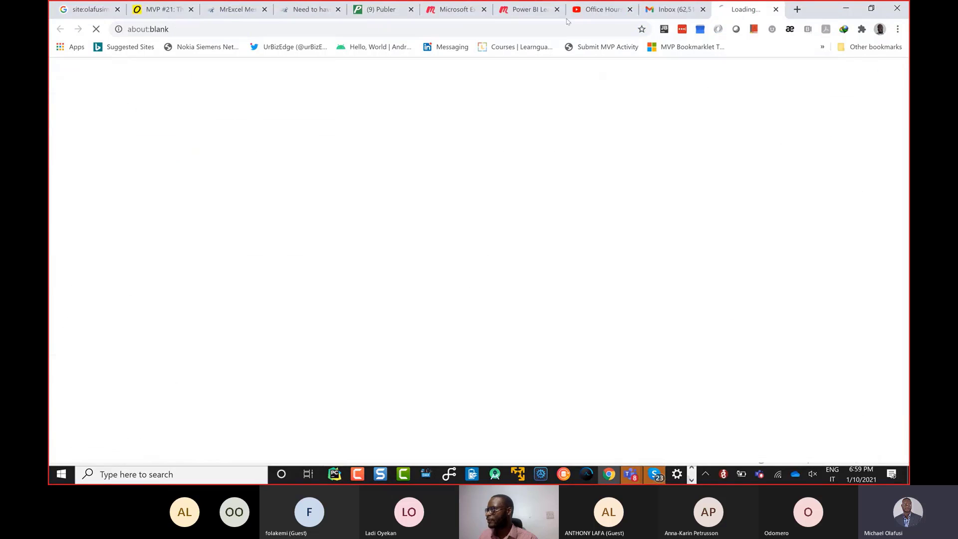
Copy the web address of the Power BI Learning Community page and switch to the Teams meeting window.
left_click(528, 11)
left_click(323, 31)
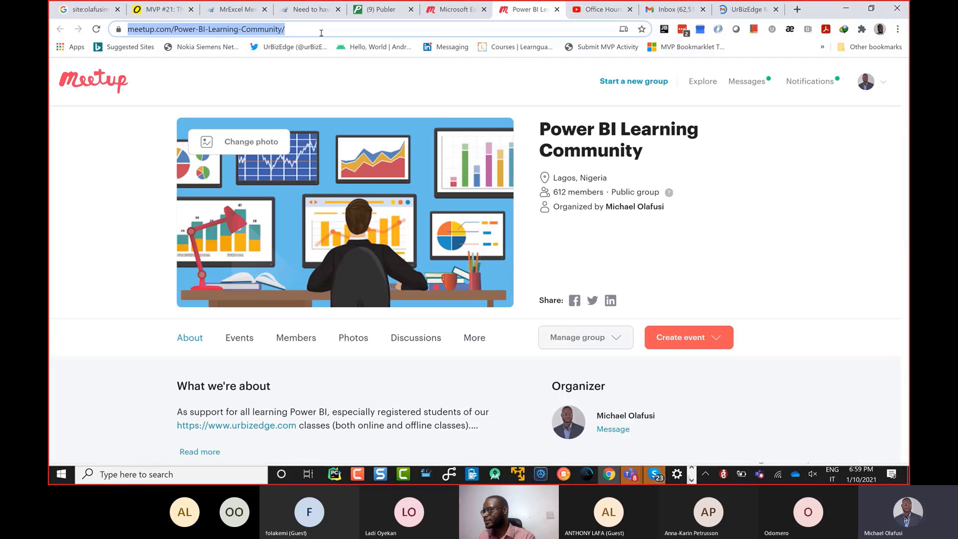
key("super+Tab")
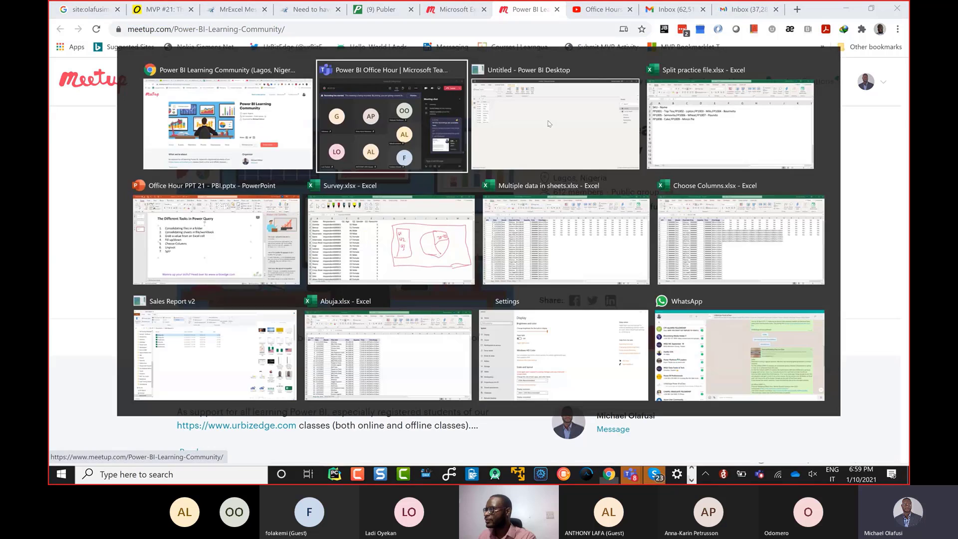
key("Return")
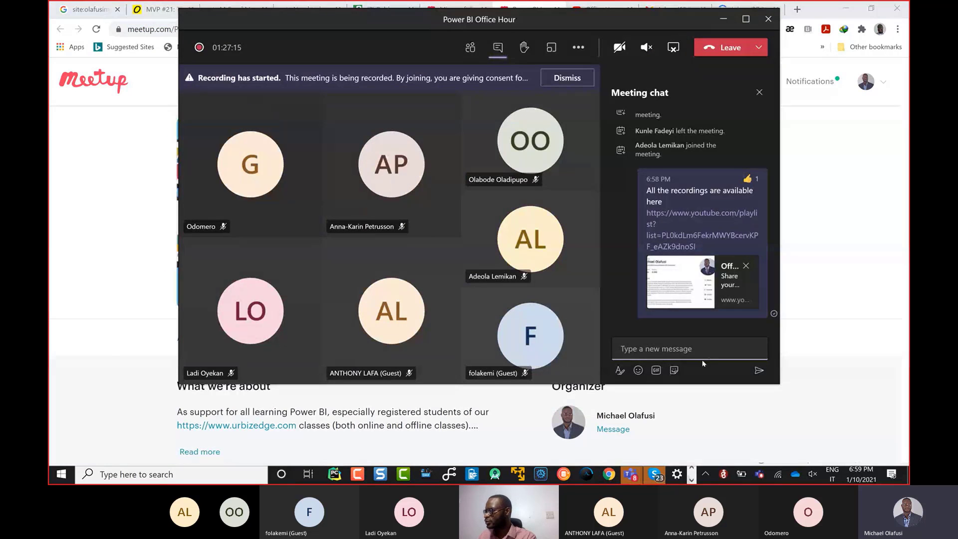
Send the meeting chat message "Join the community" followed by the copied Meetup group link.
type("Join")
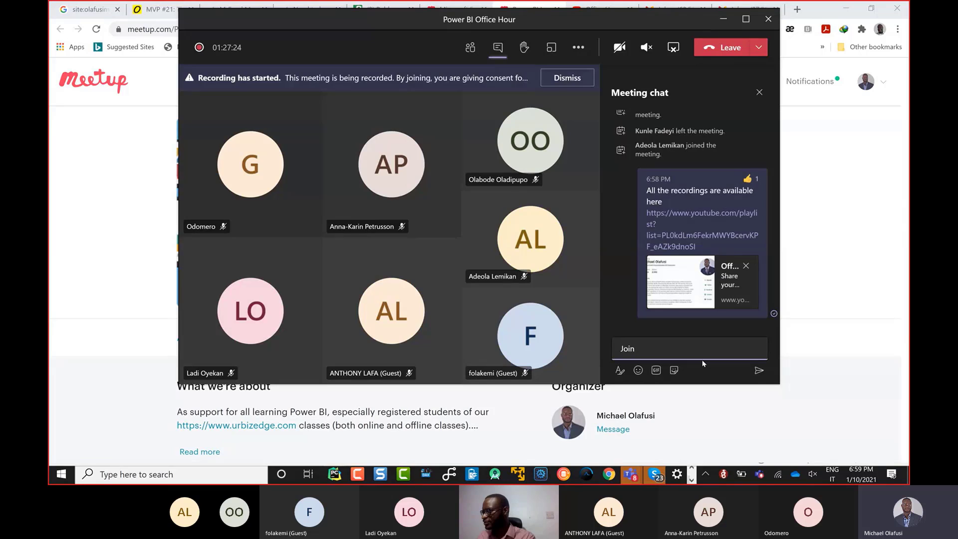
type("the communit")
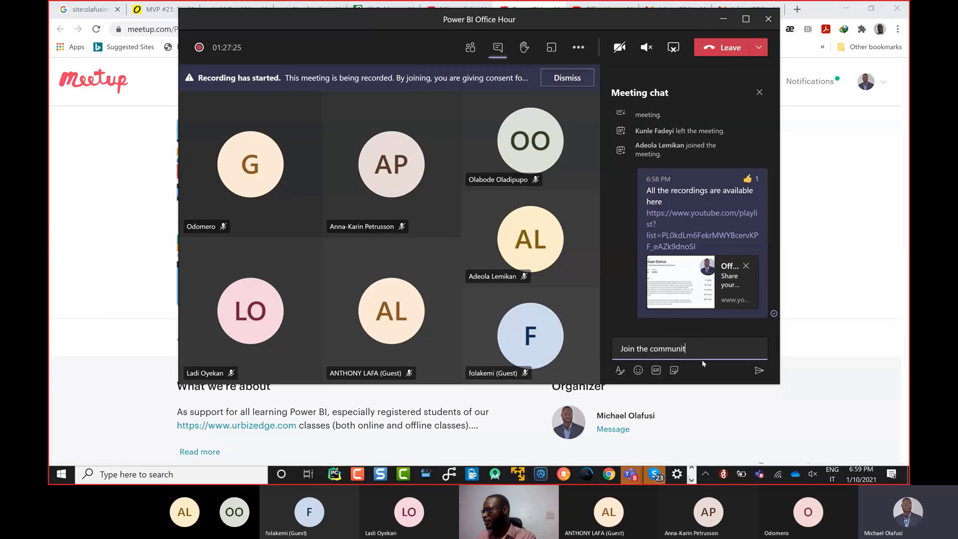
type("y")
key("ctrl+v")
key("Return")
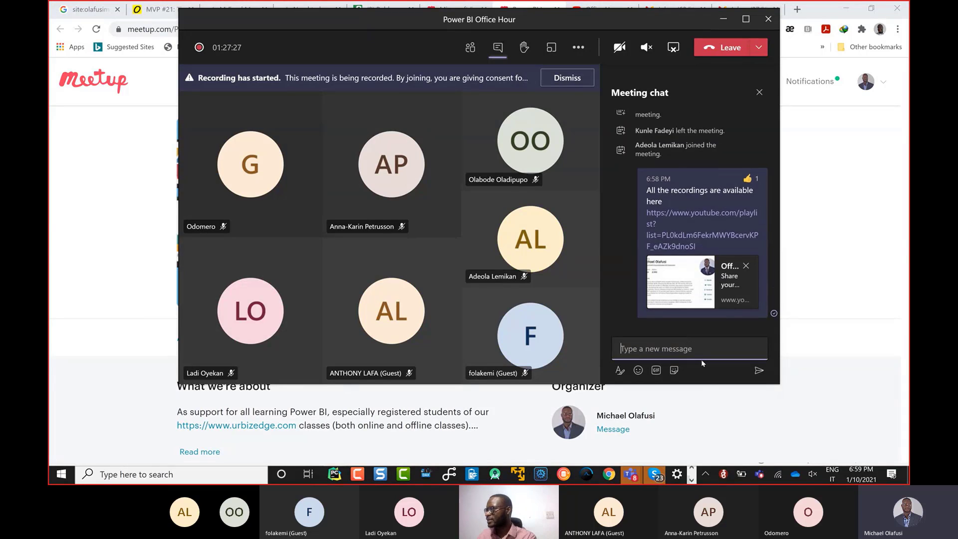
Return to Chrome and open the "Power BI Learning Community list" email about exploring Power Query in the UrBizEdge inbox.
left_click(861, 246)
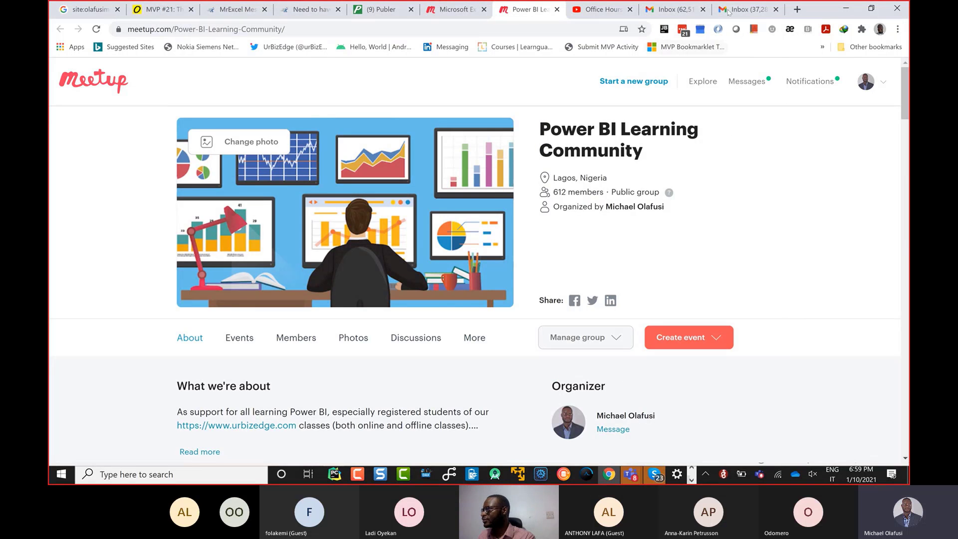
left_click(729, 10)
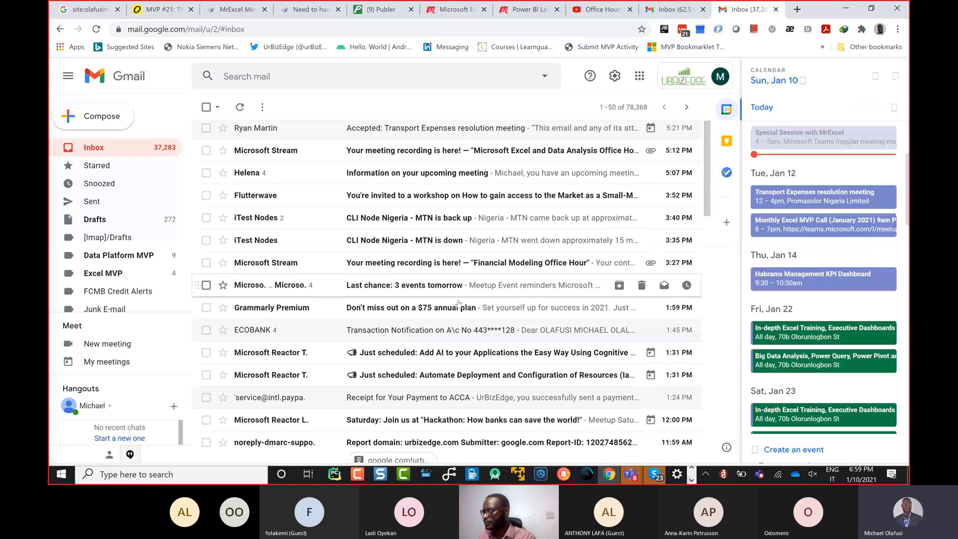
scroll(458, 303, "down", 3)
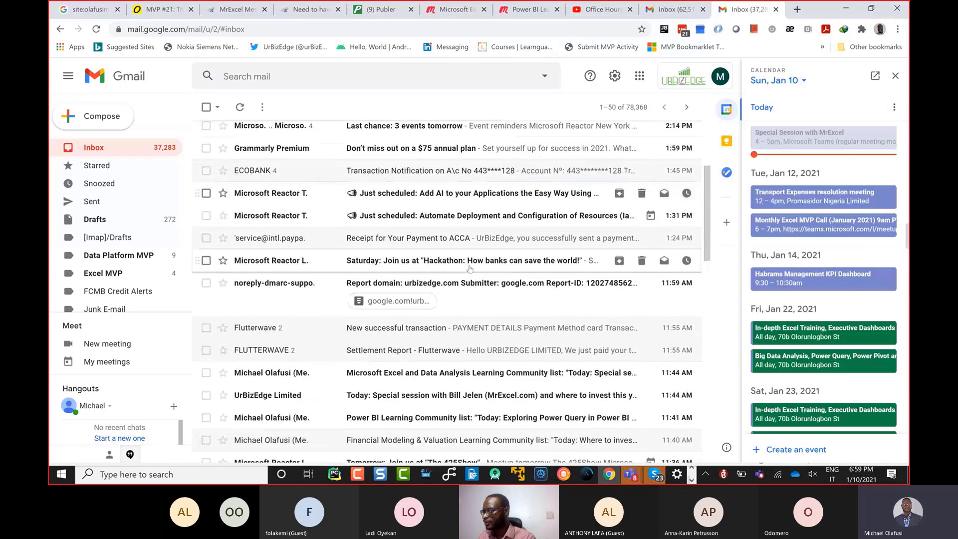
scroll(452, 303, "down", 3)
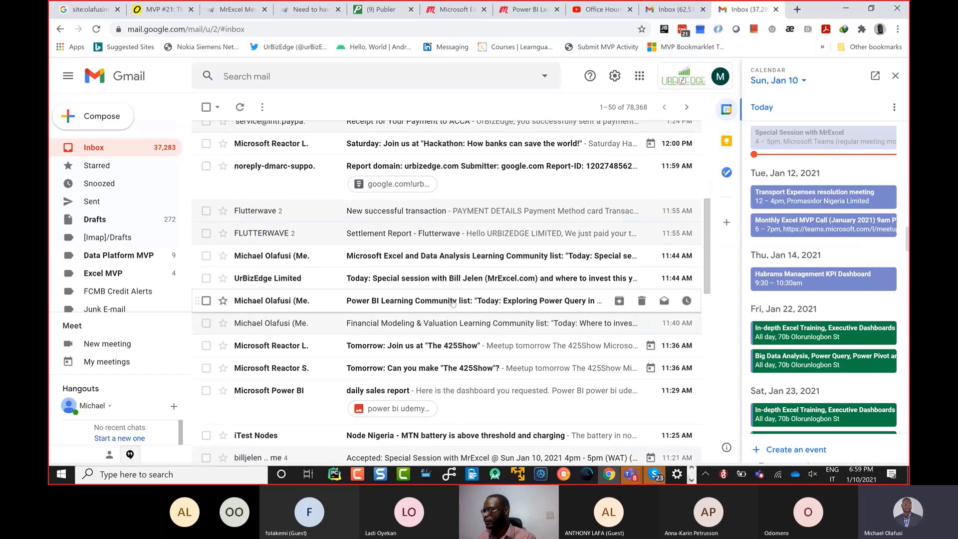
left_click(453, 301)
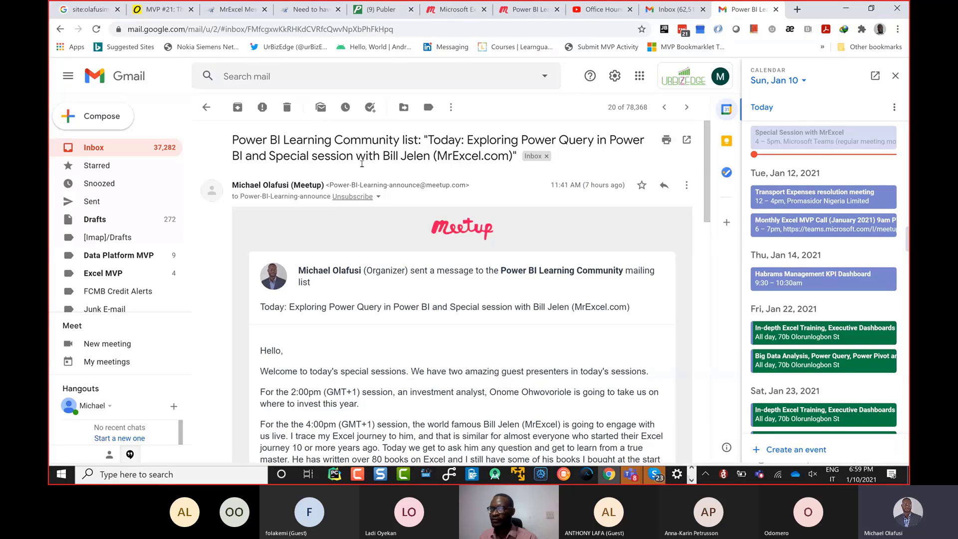
Review the email's session and recording links, highlighting the title "Predictive Analytics: Integration of Python with Power BI".
scroll(390, 361, "down", 2)
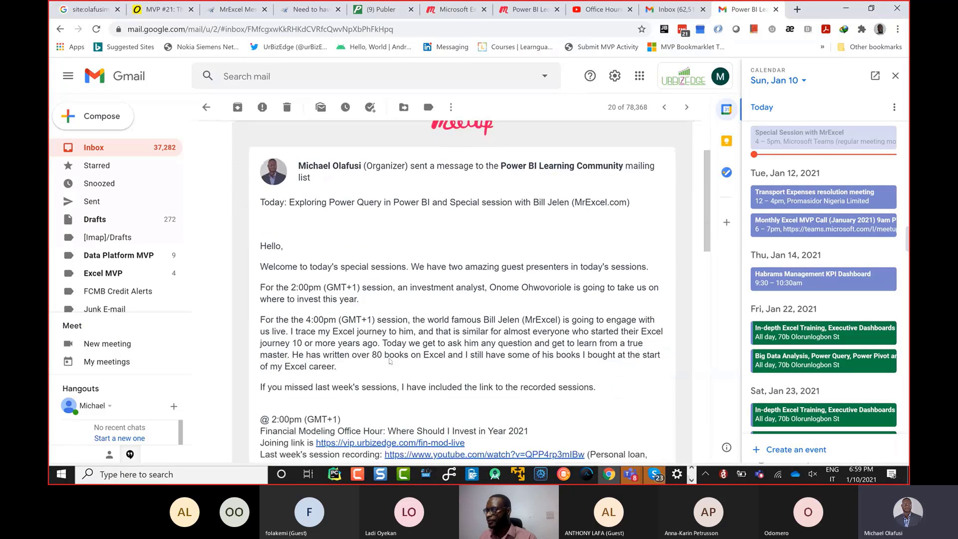
scroll(390, 361, "down", 2)
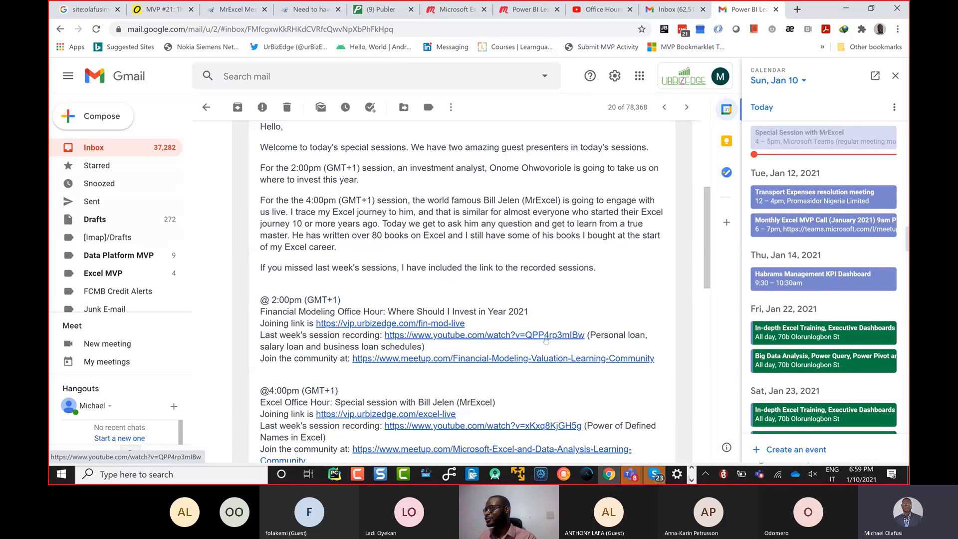
scroll(539, 355, "down", 2)
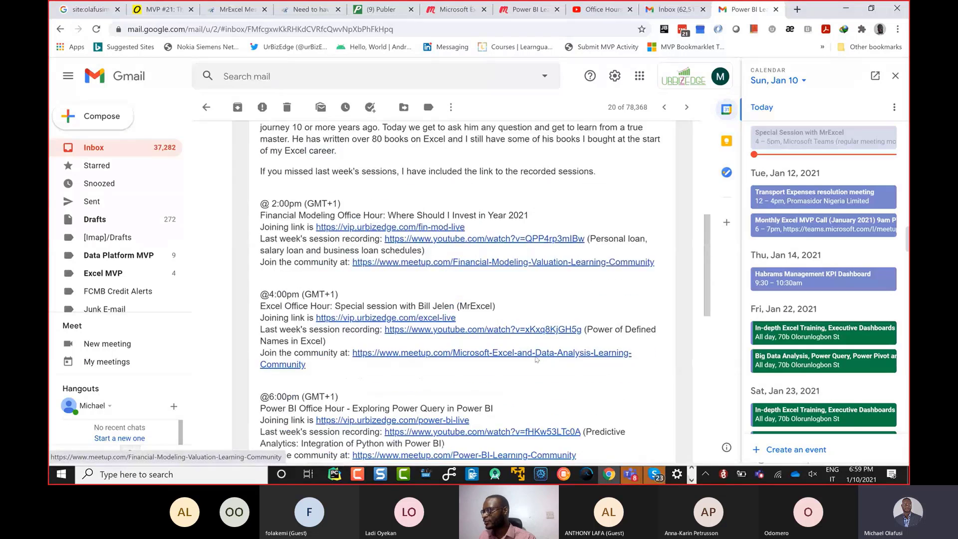
scroll(537, 359, "down", 4)
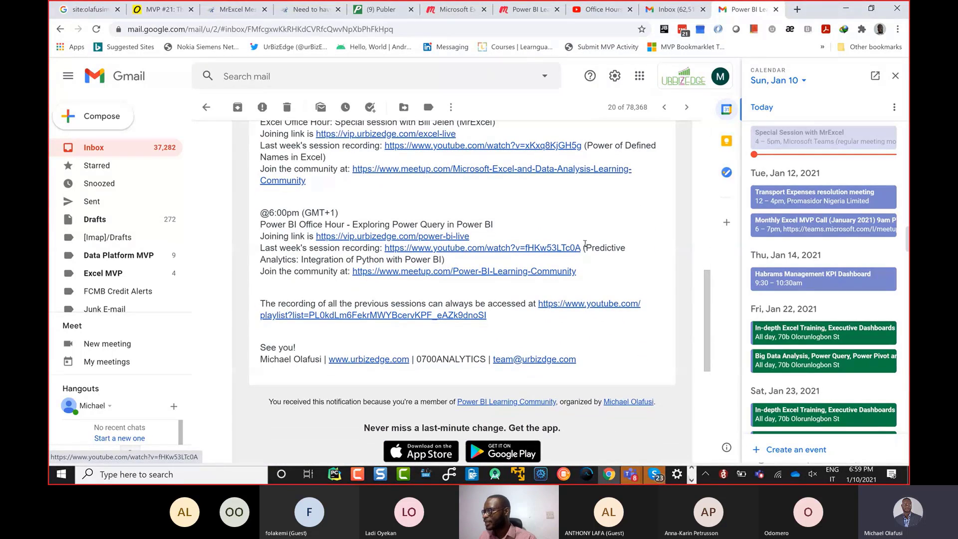
left_click_drag(586, 248, 443, 261)
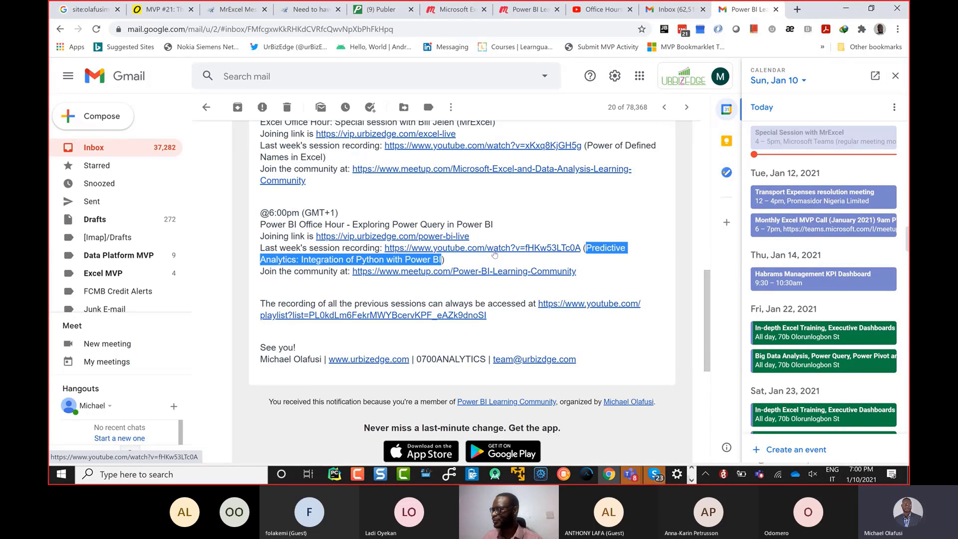
key("alt+Tab")
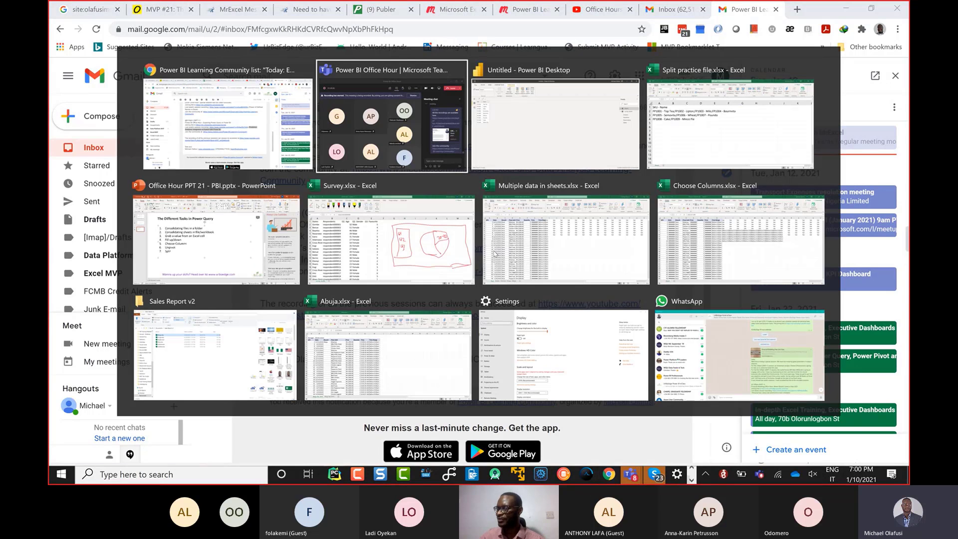
key("Escape")
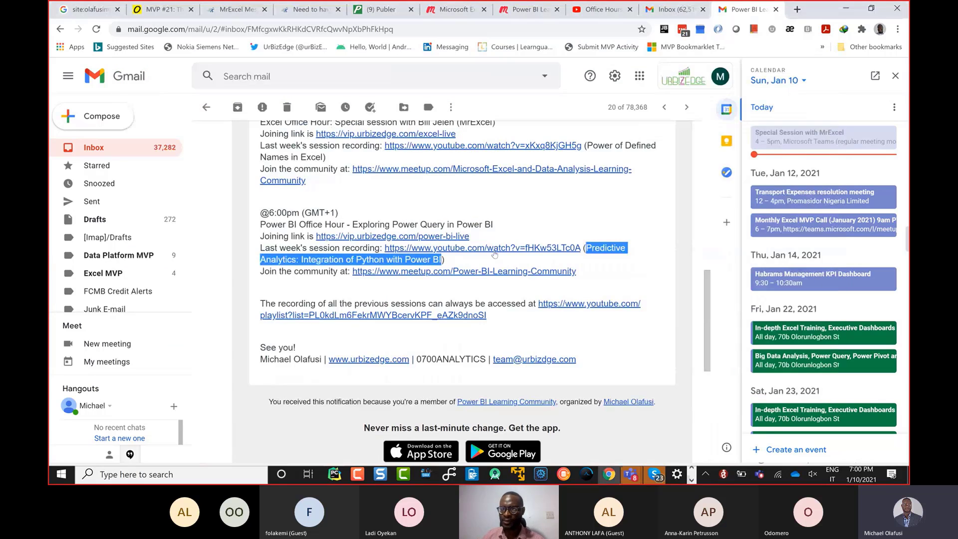